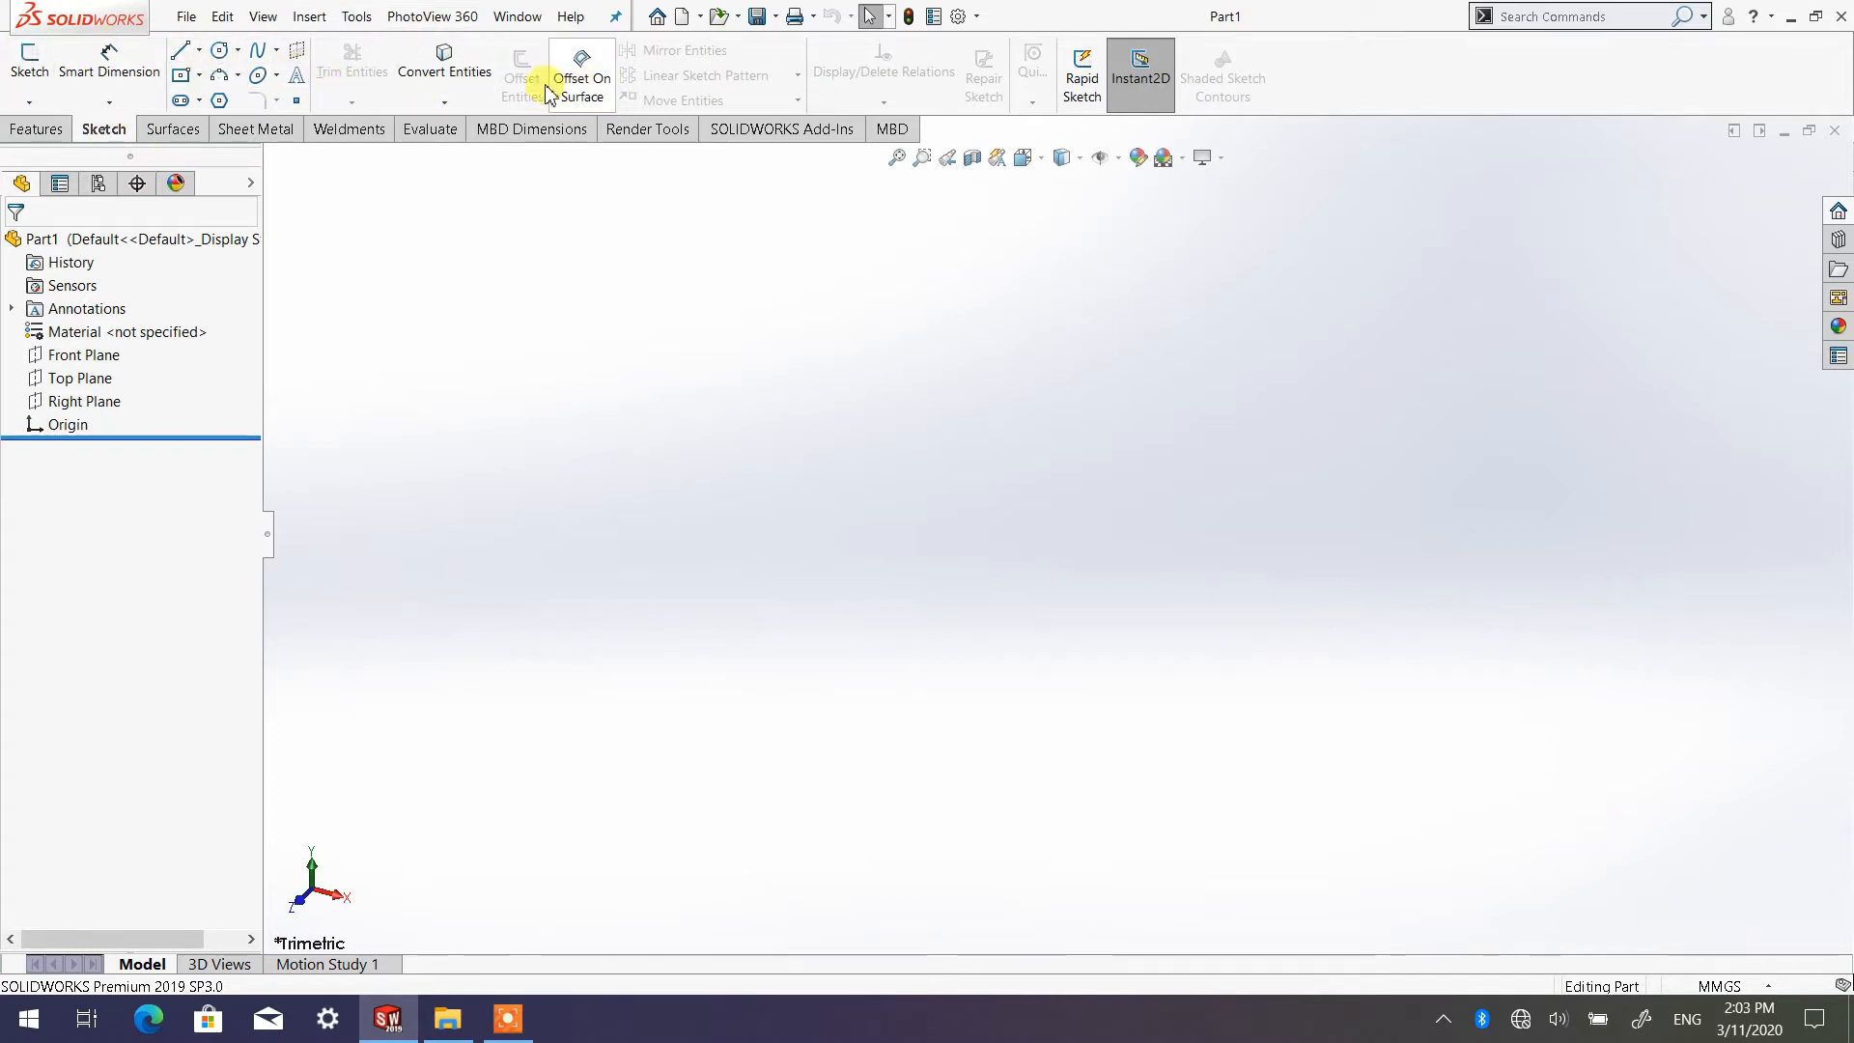
click(48, 129)
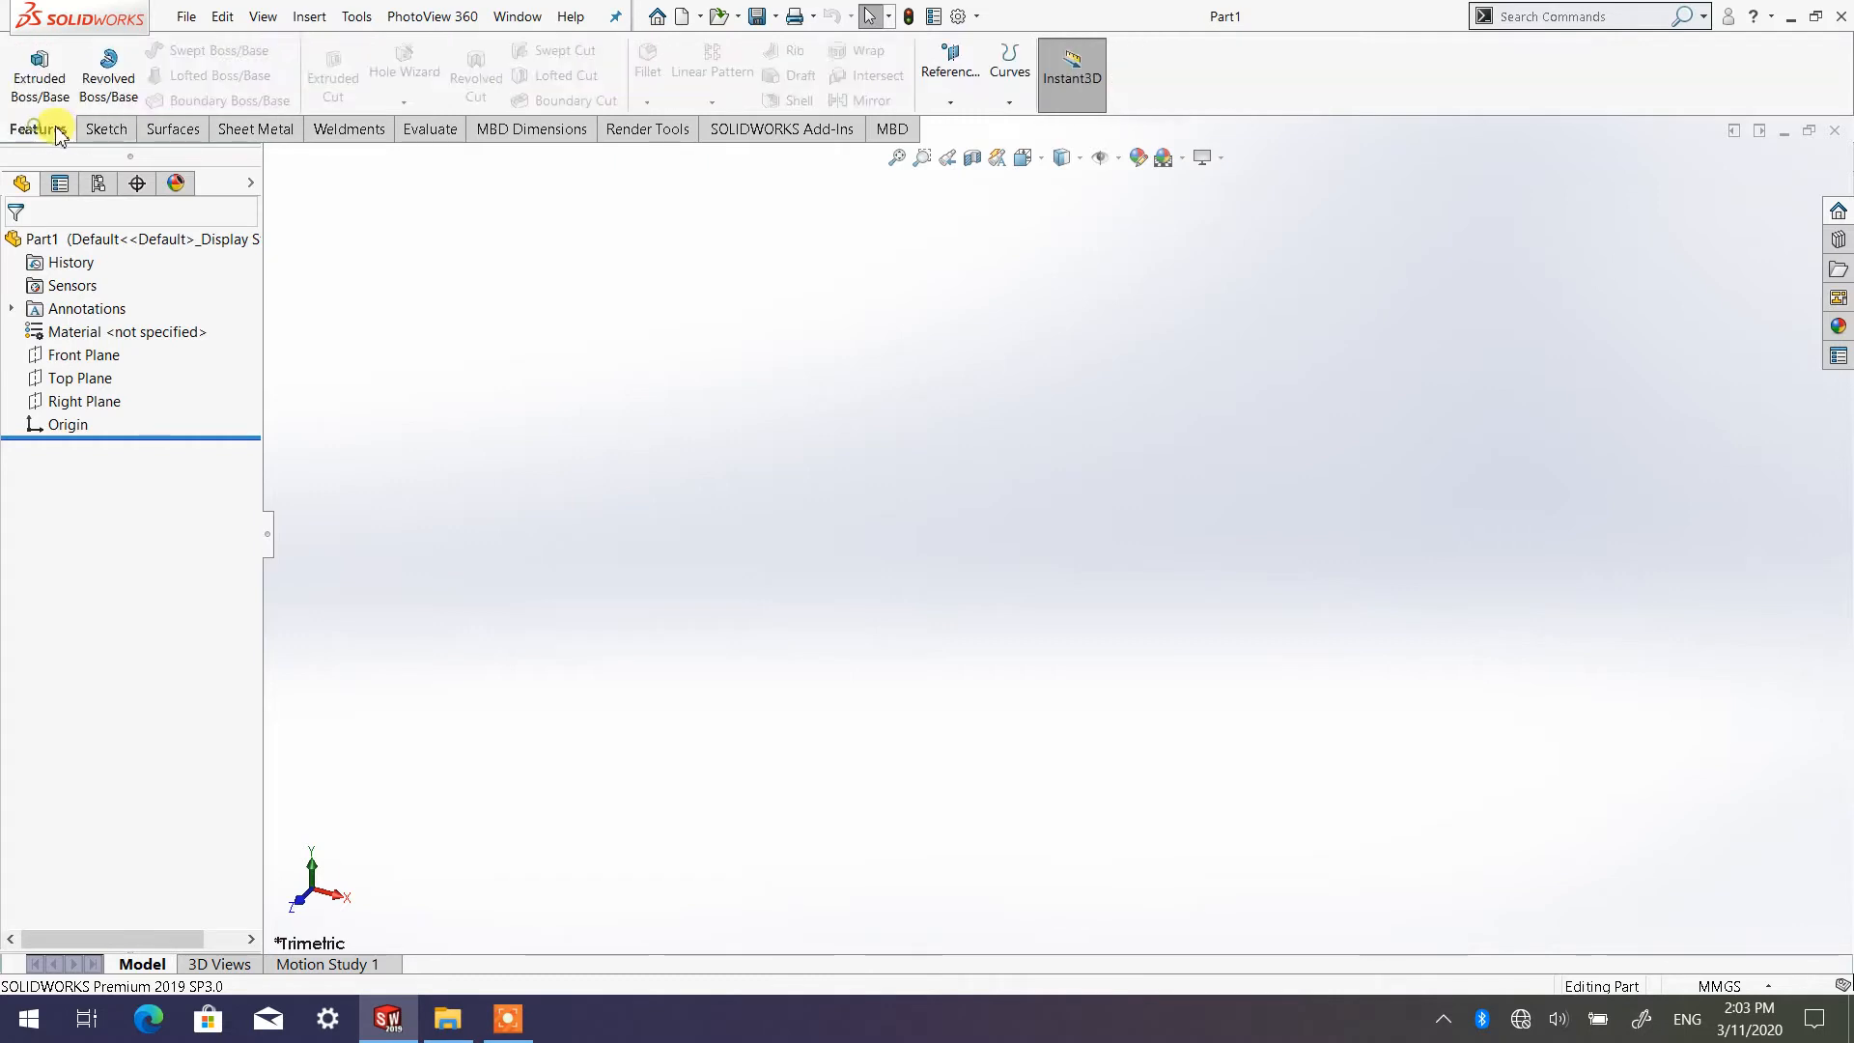
click(109, 136)
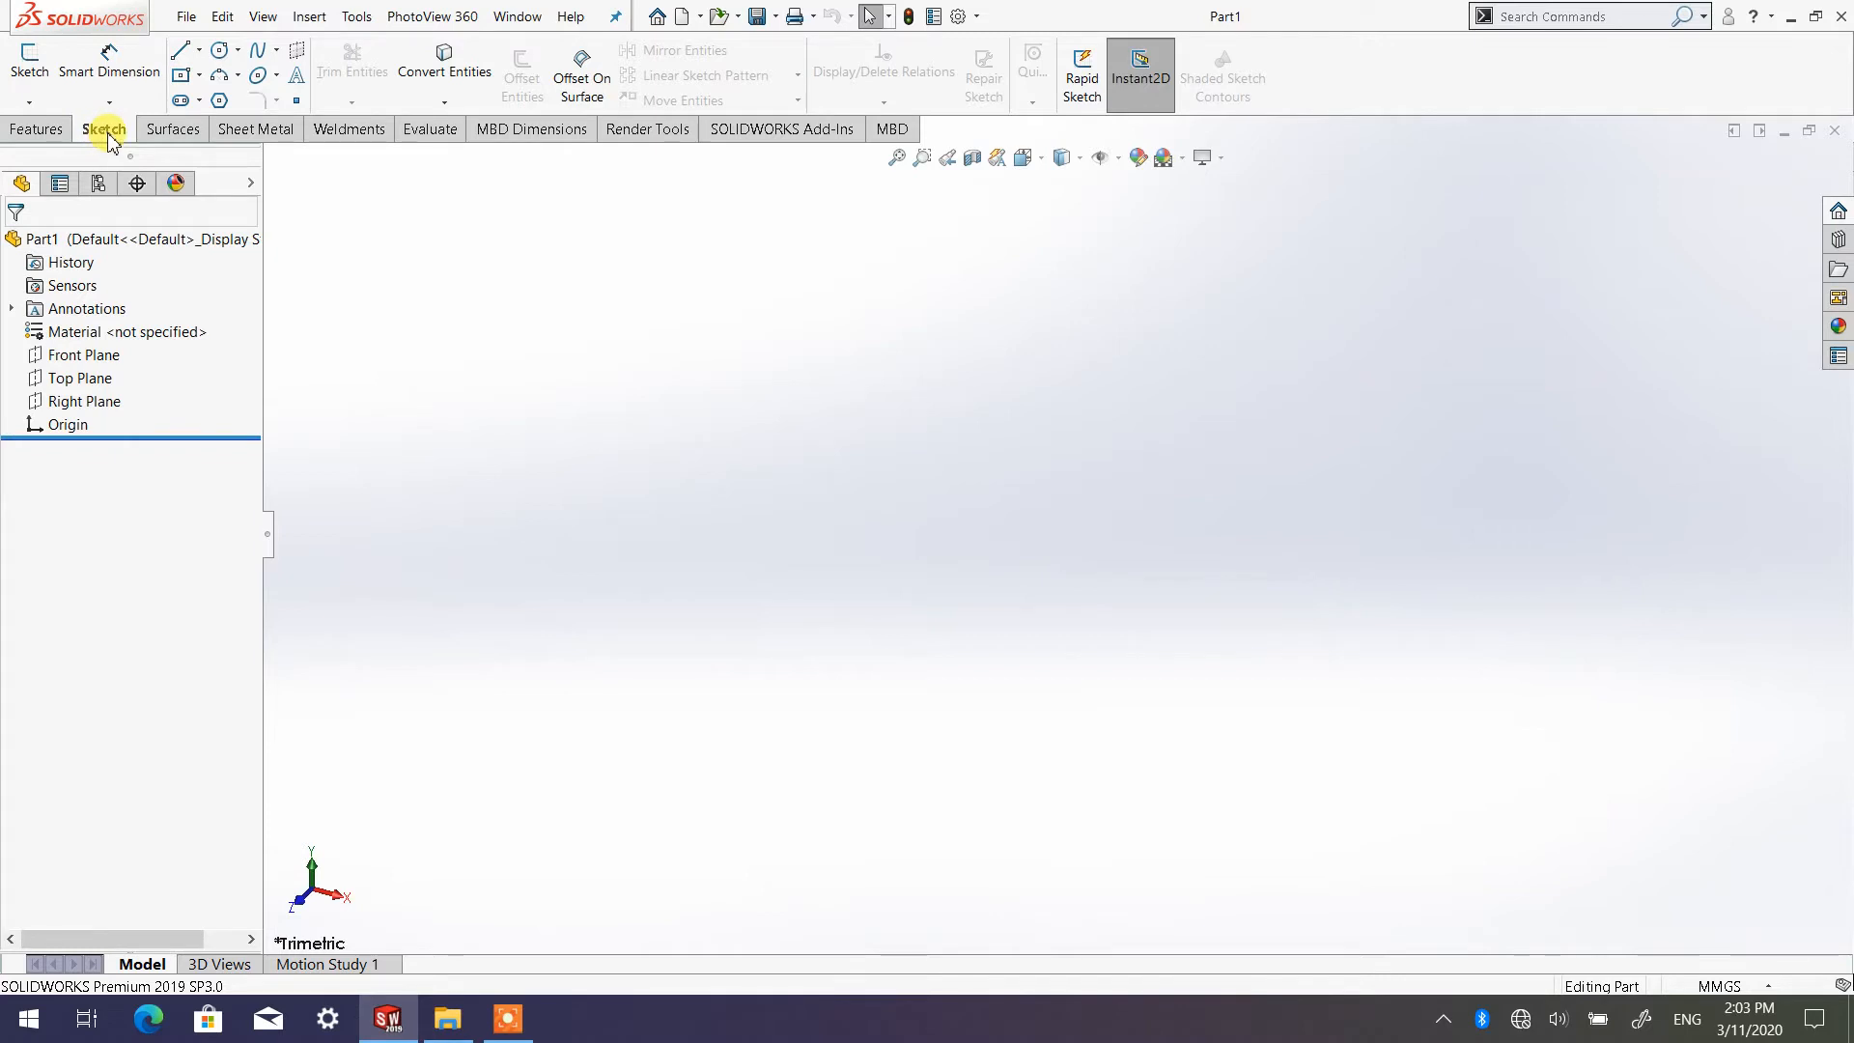
click(39, 130)
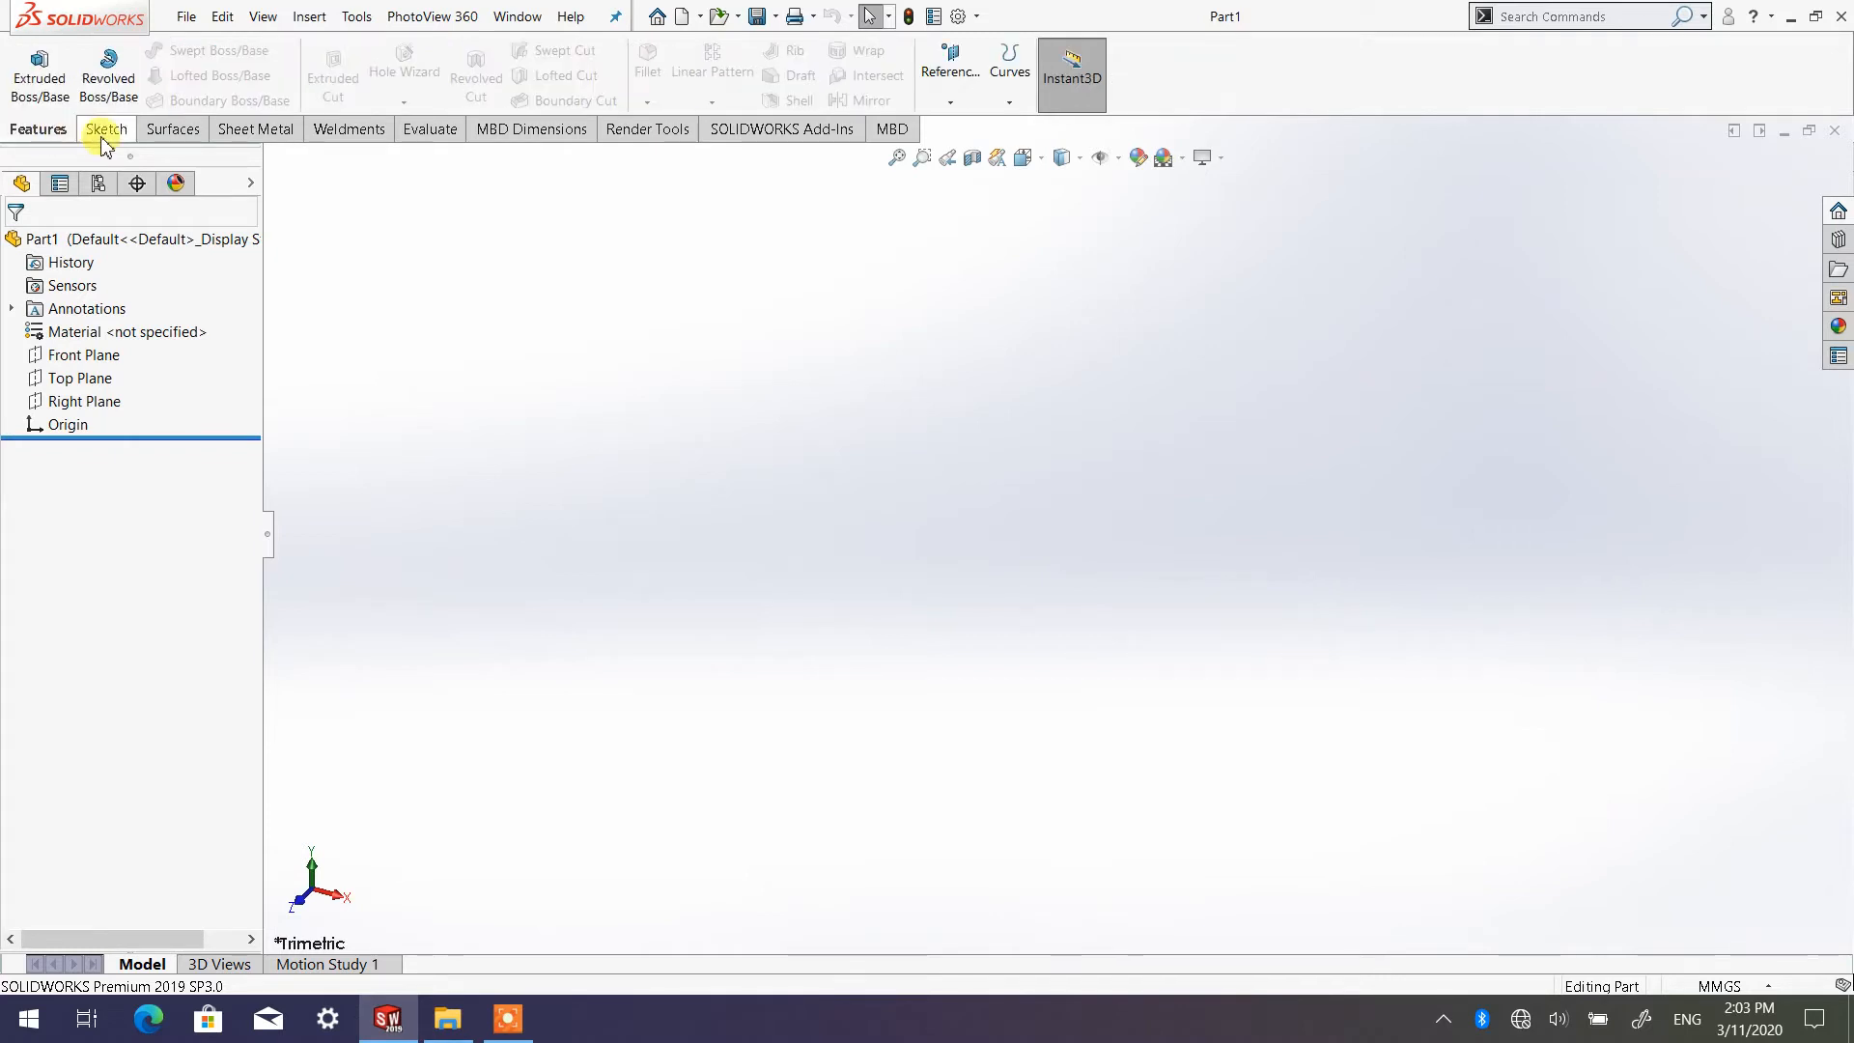
click(99, 133)
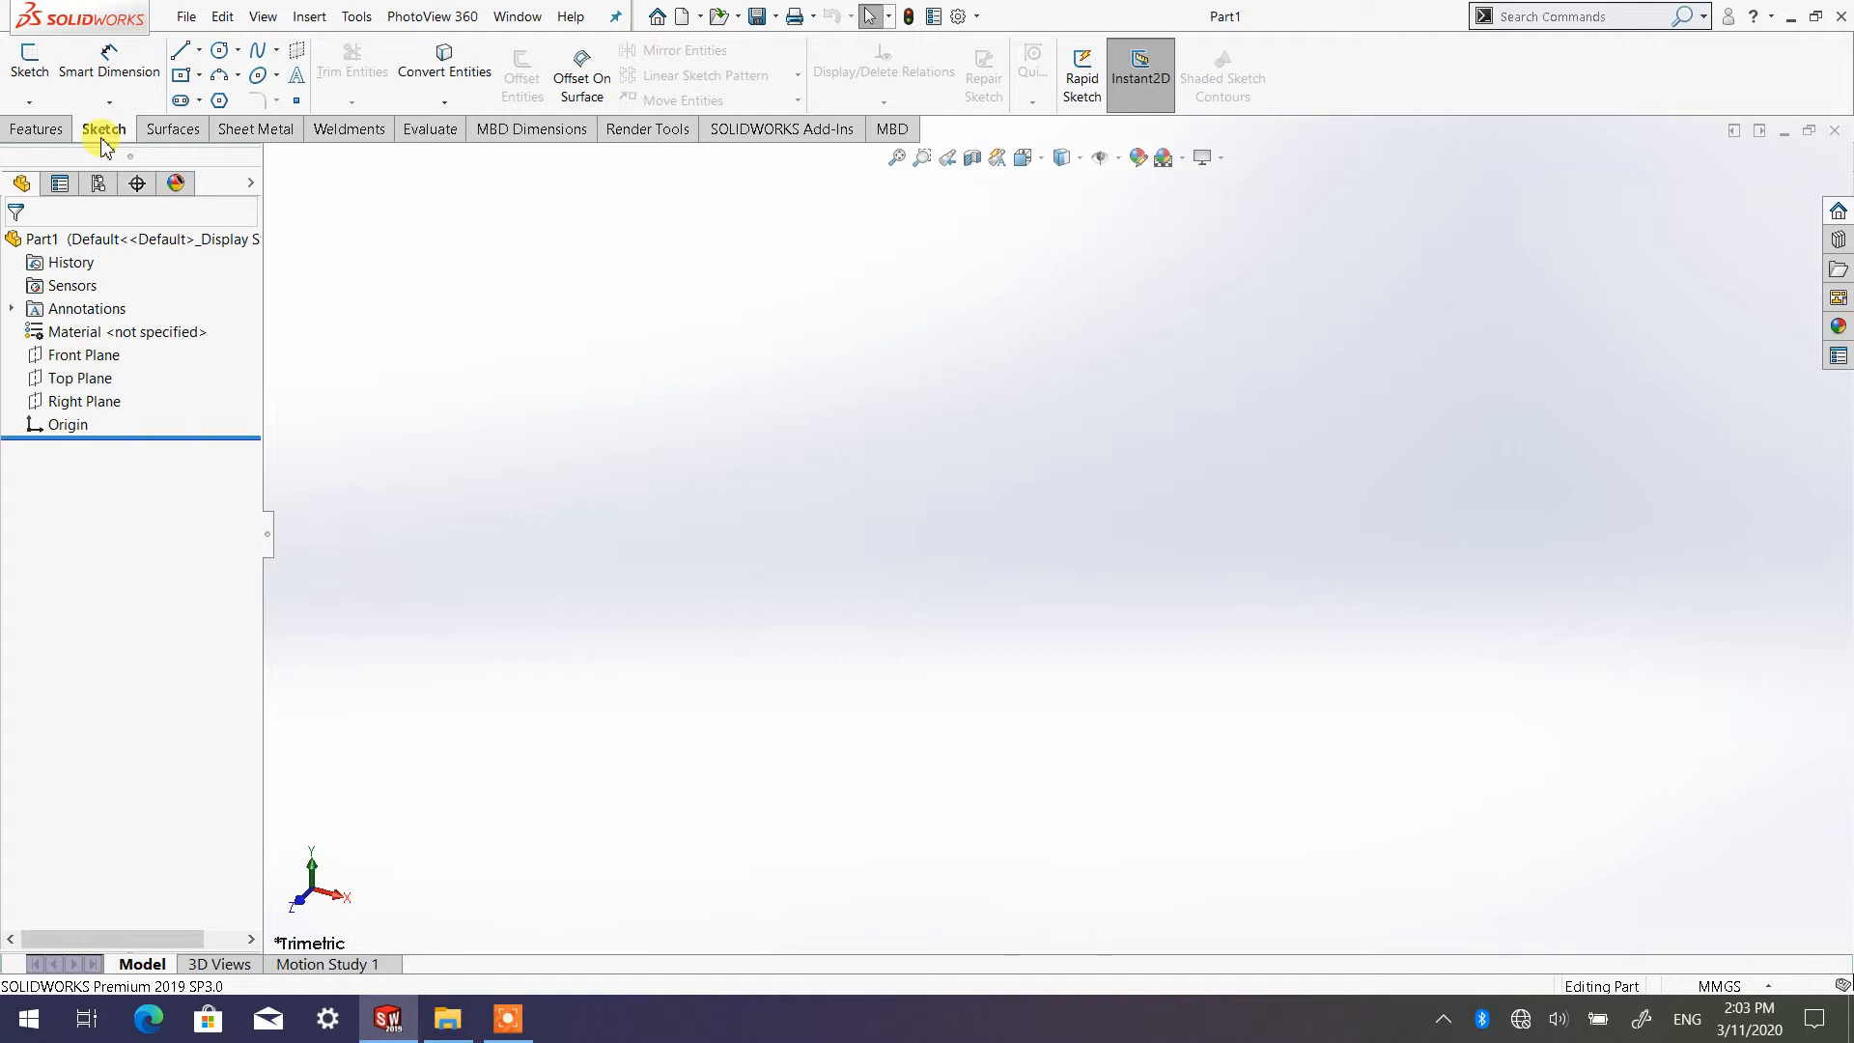
click(39, 130)
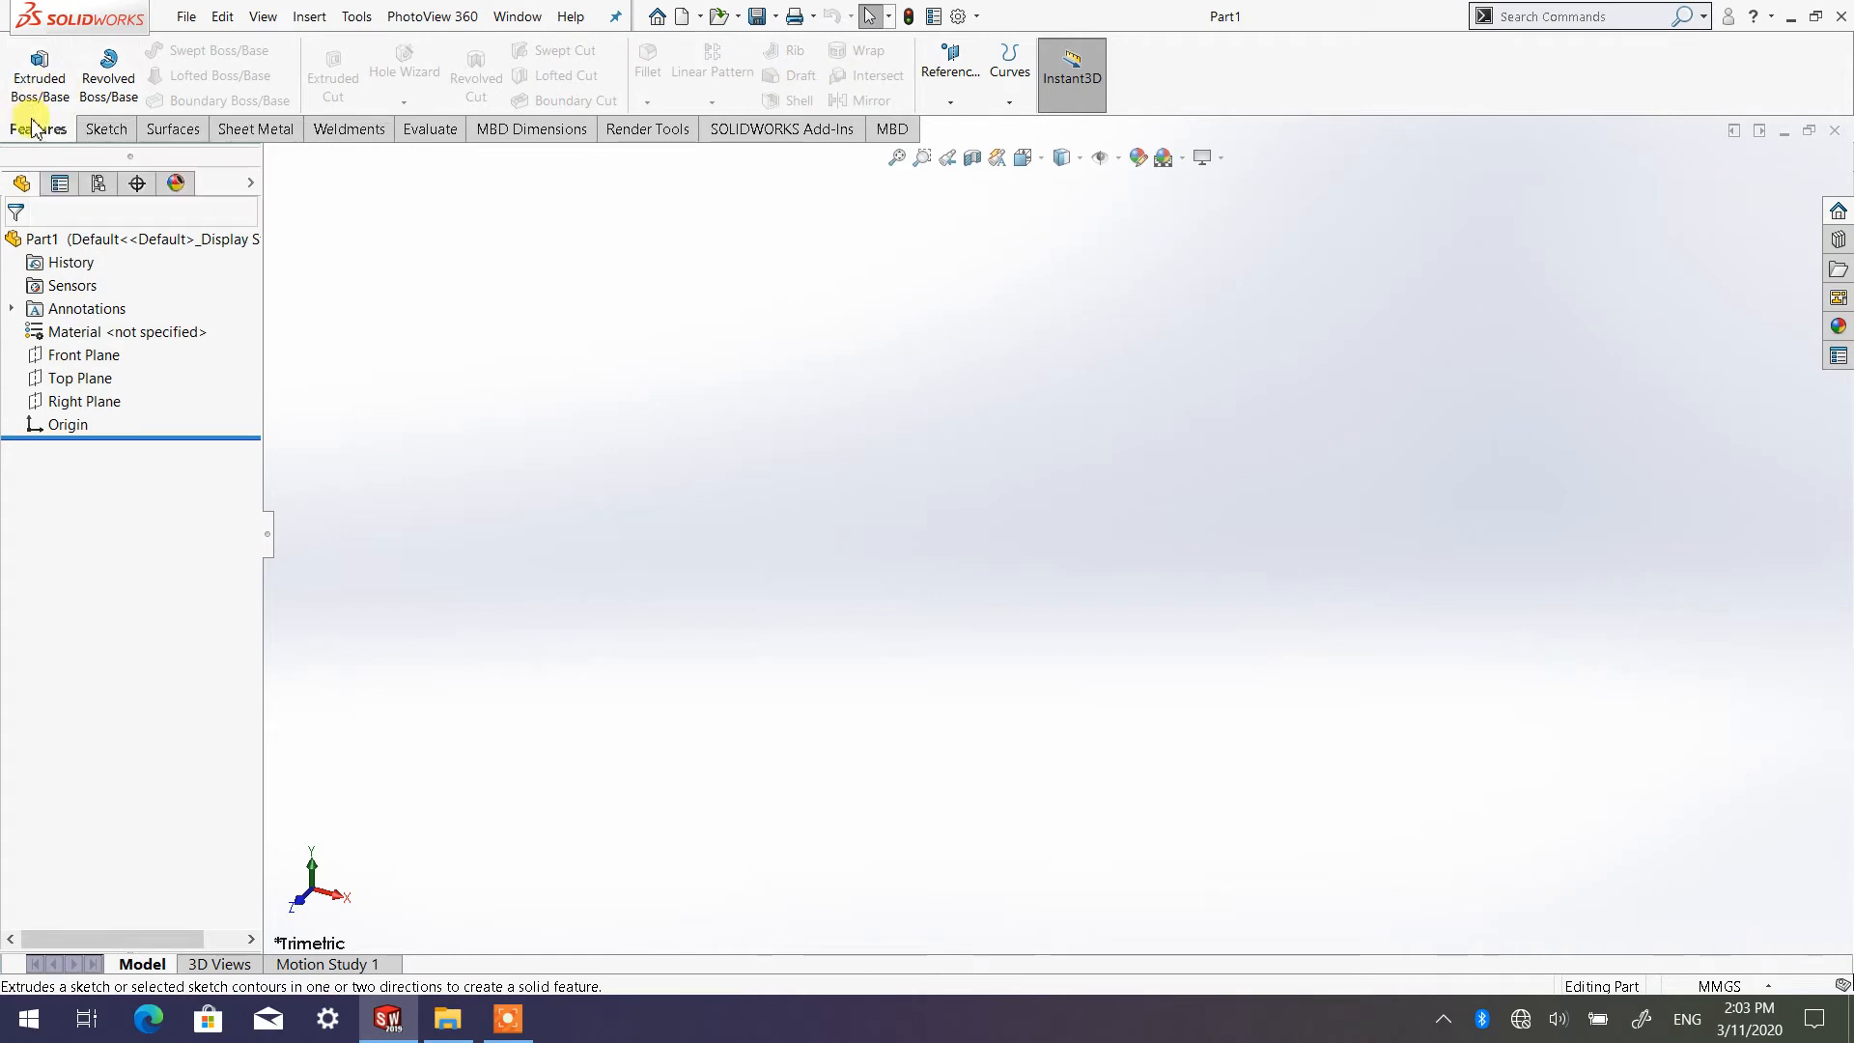
click(103, 129)
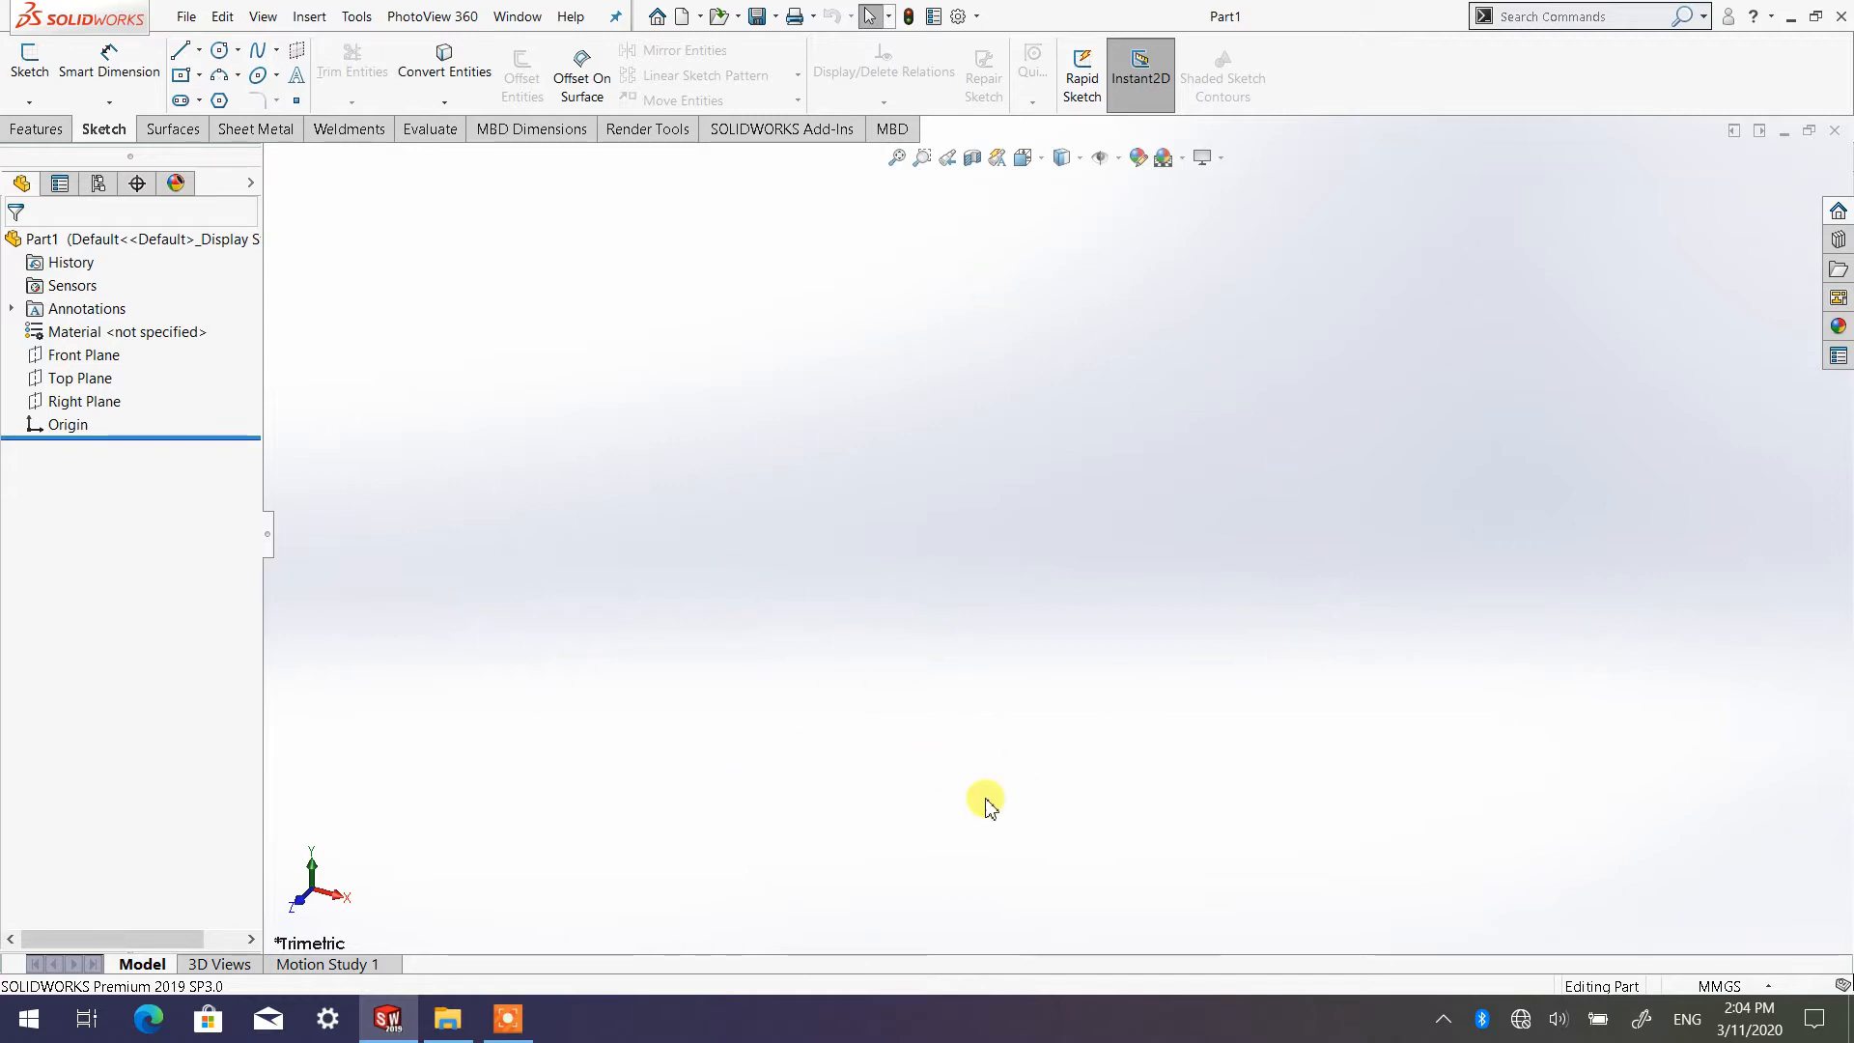
Examine the orientation of the Front, Top and Right reference planes by selecting each one in turn
click(102, 356)
click(97, 379)
click(97, 402)
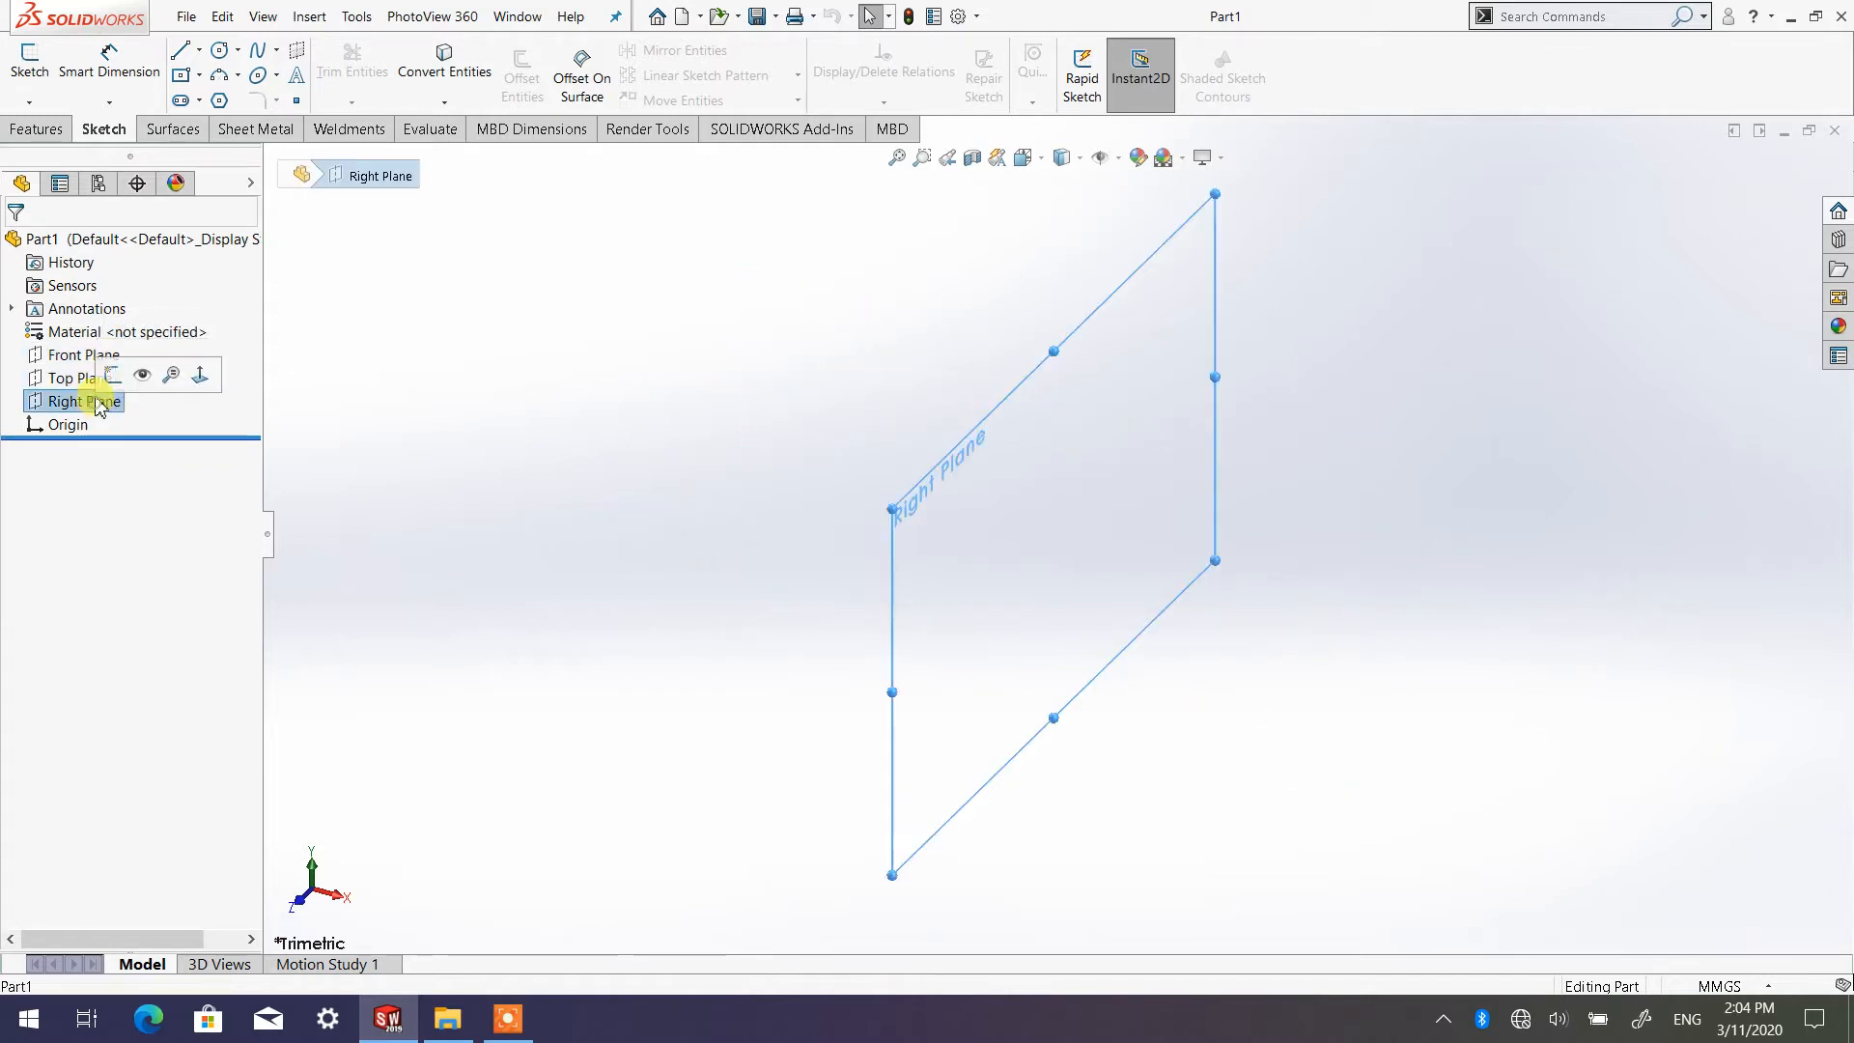
click(87, 356)
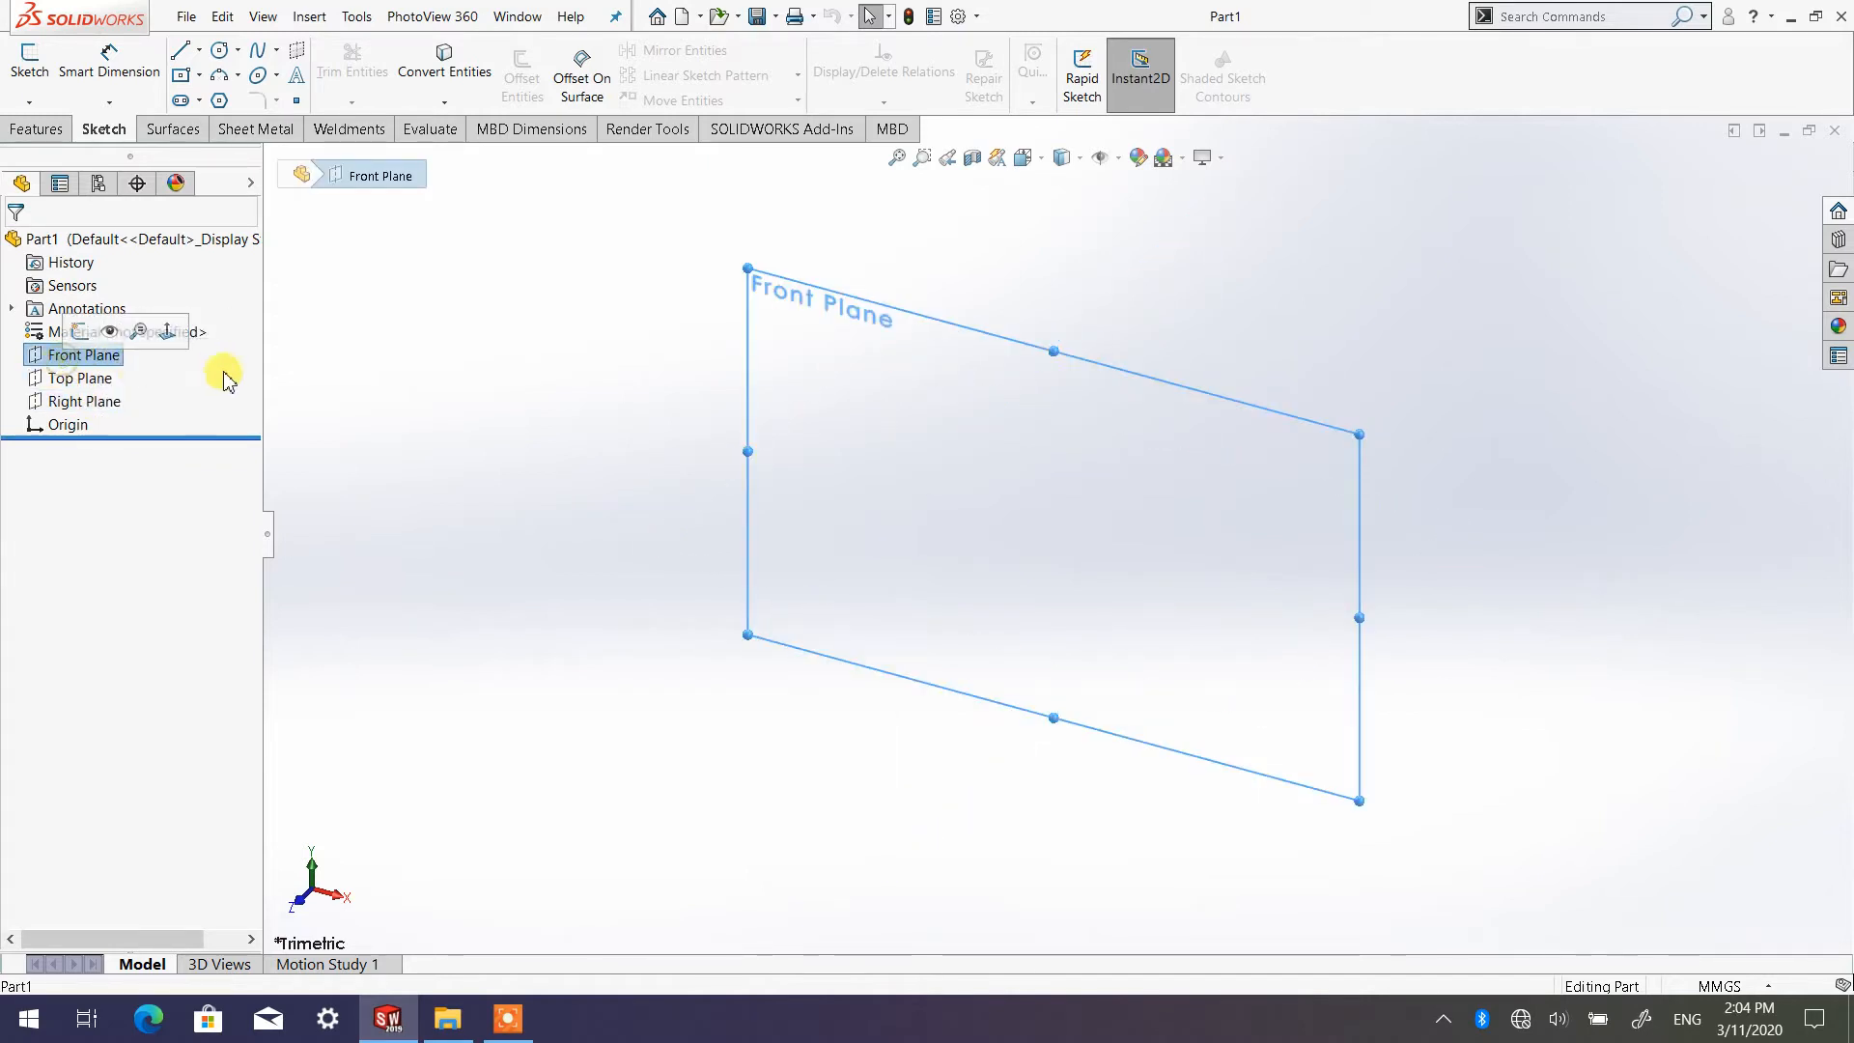
click(82, 378)
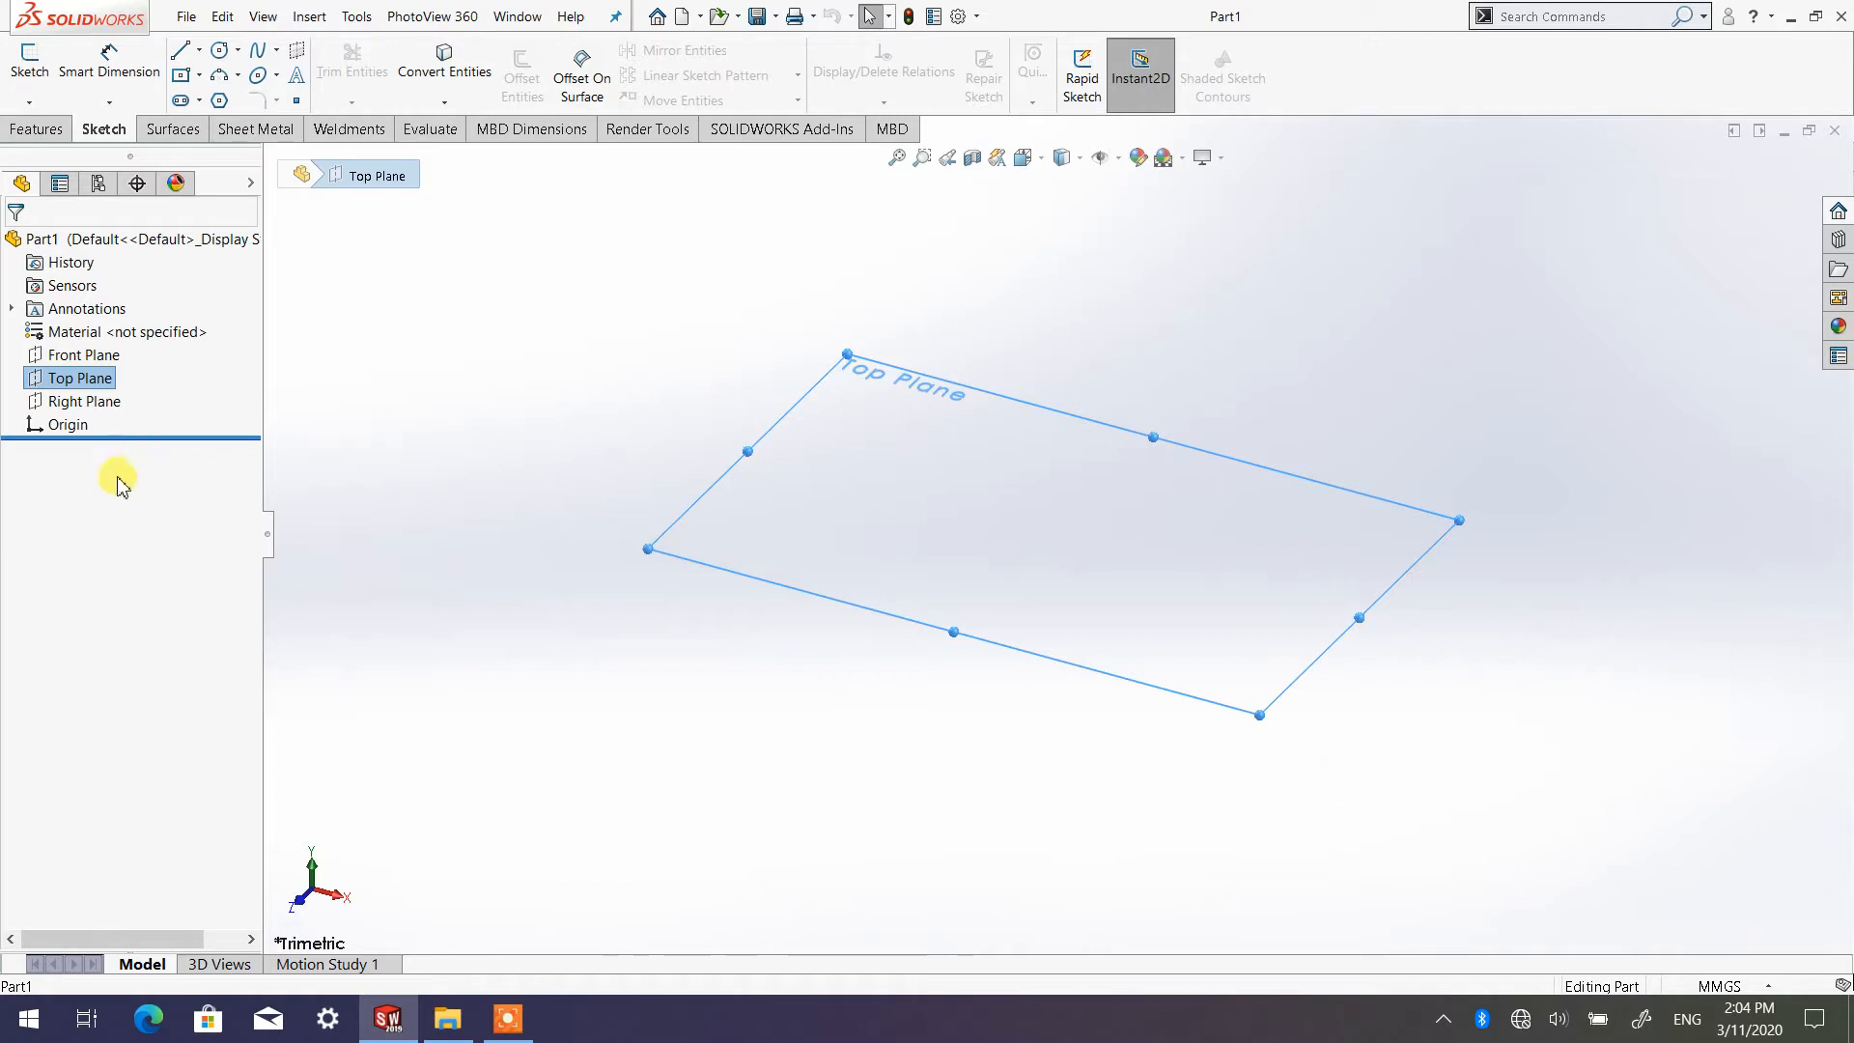
click(85, 404)
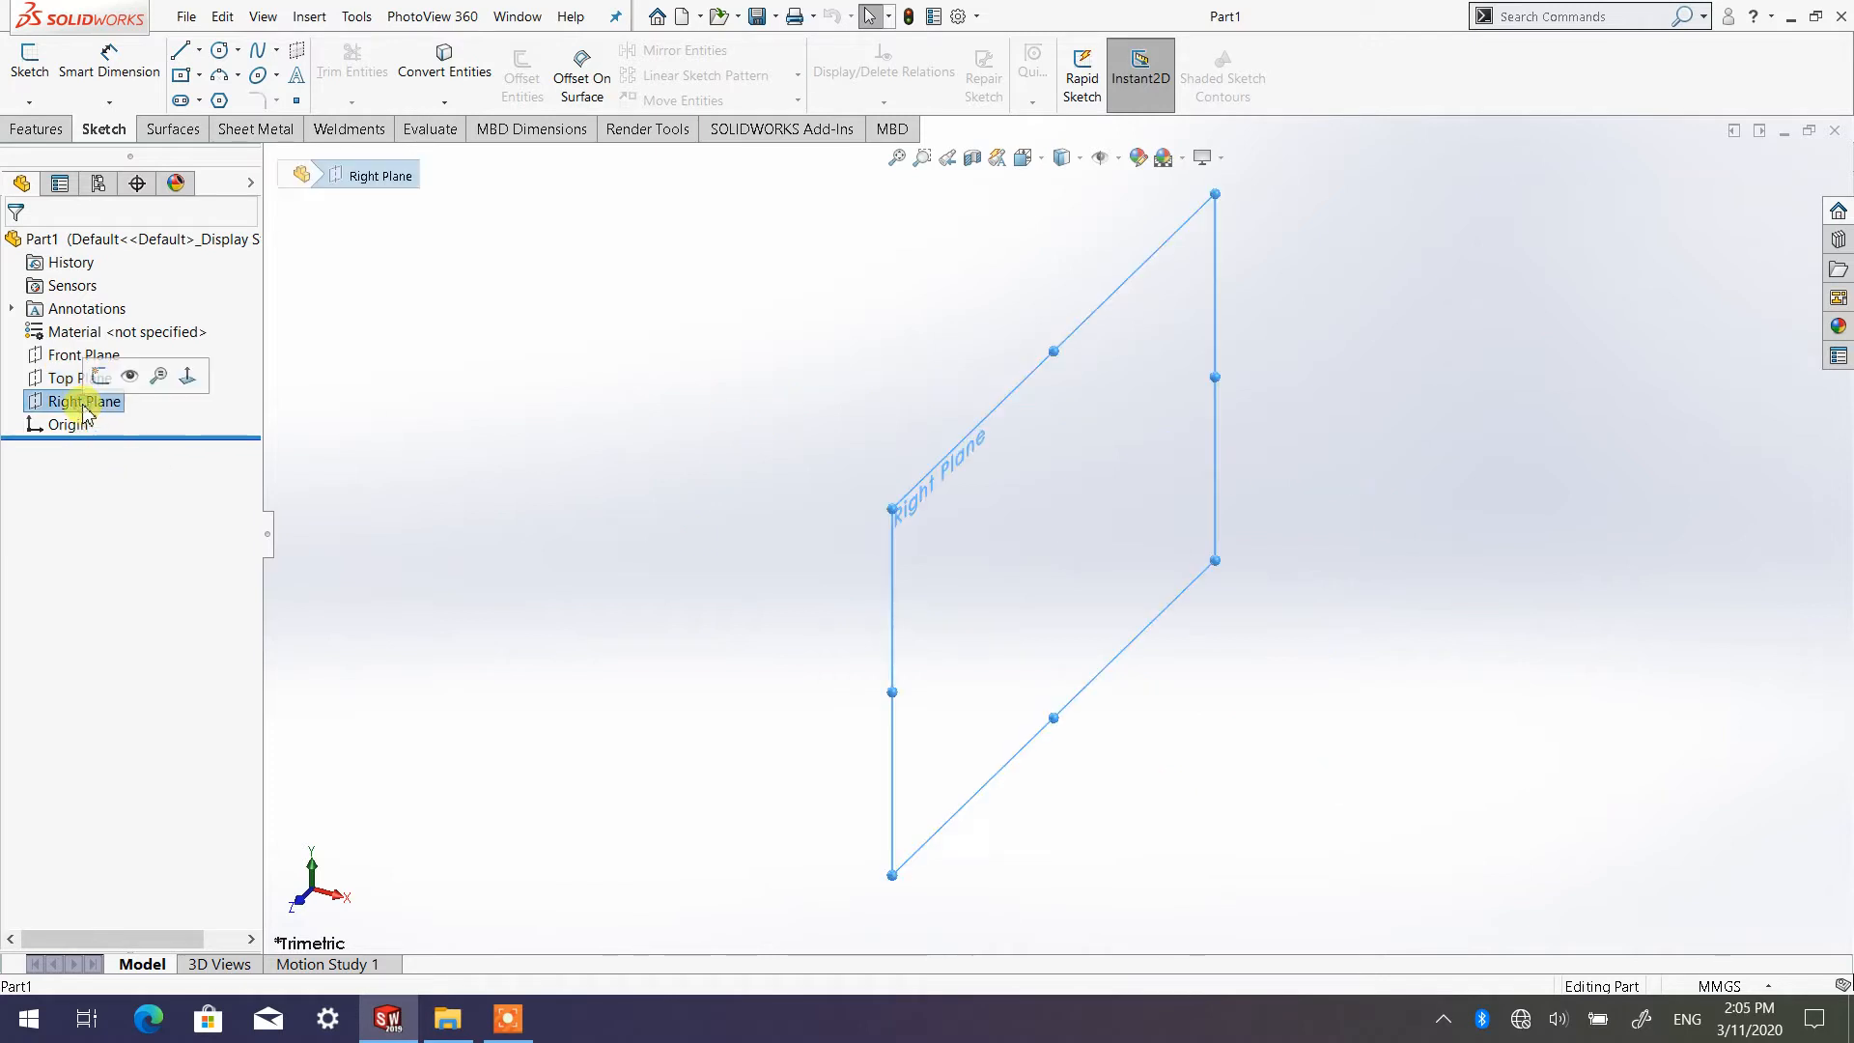
click(509, 525)
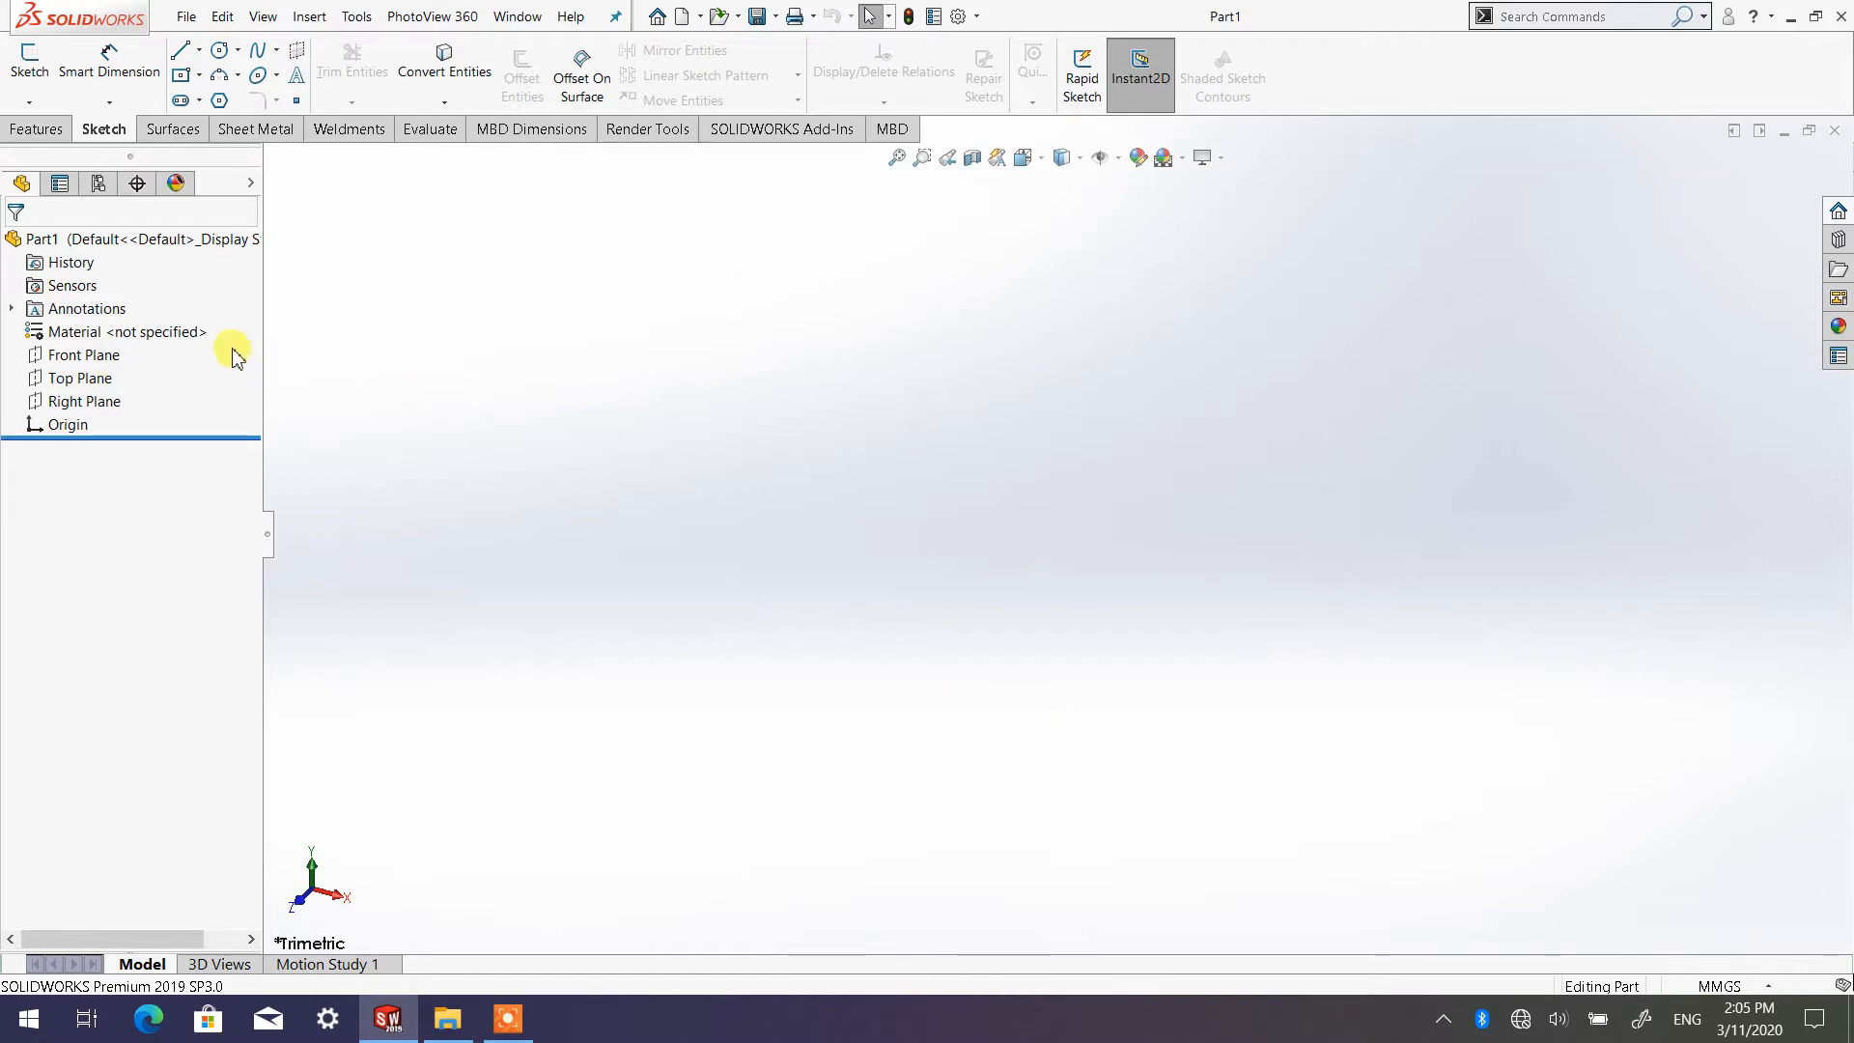
click(83, 355)
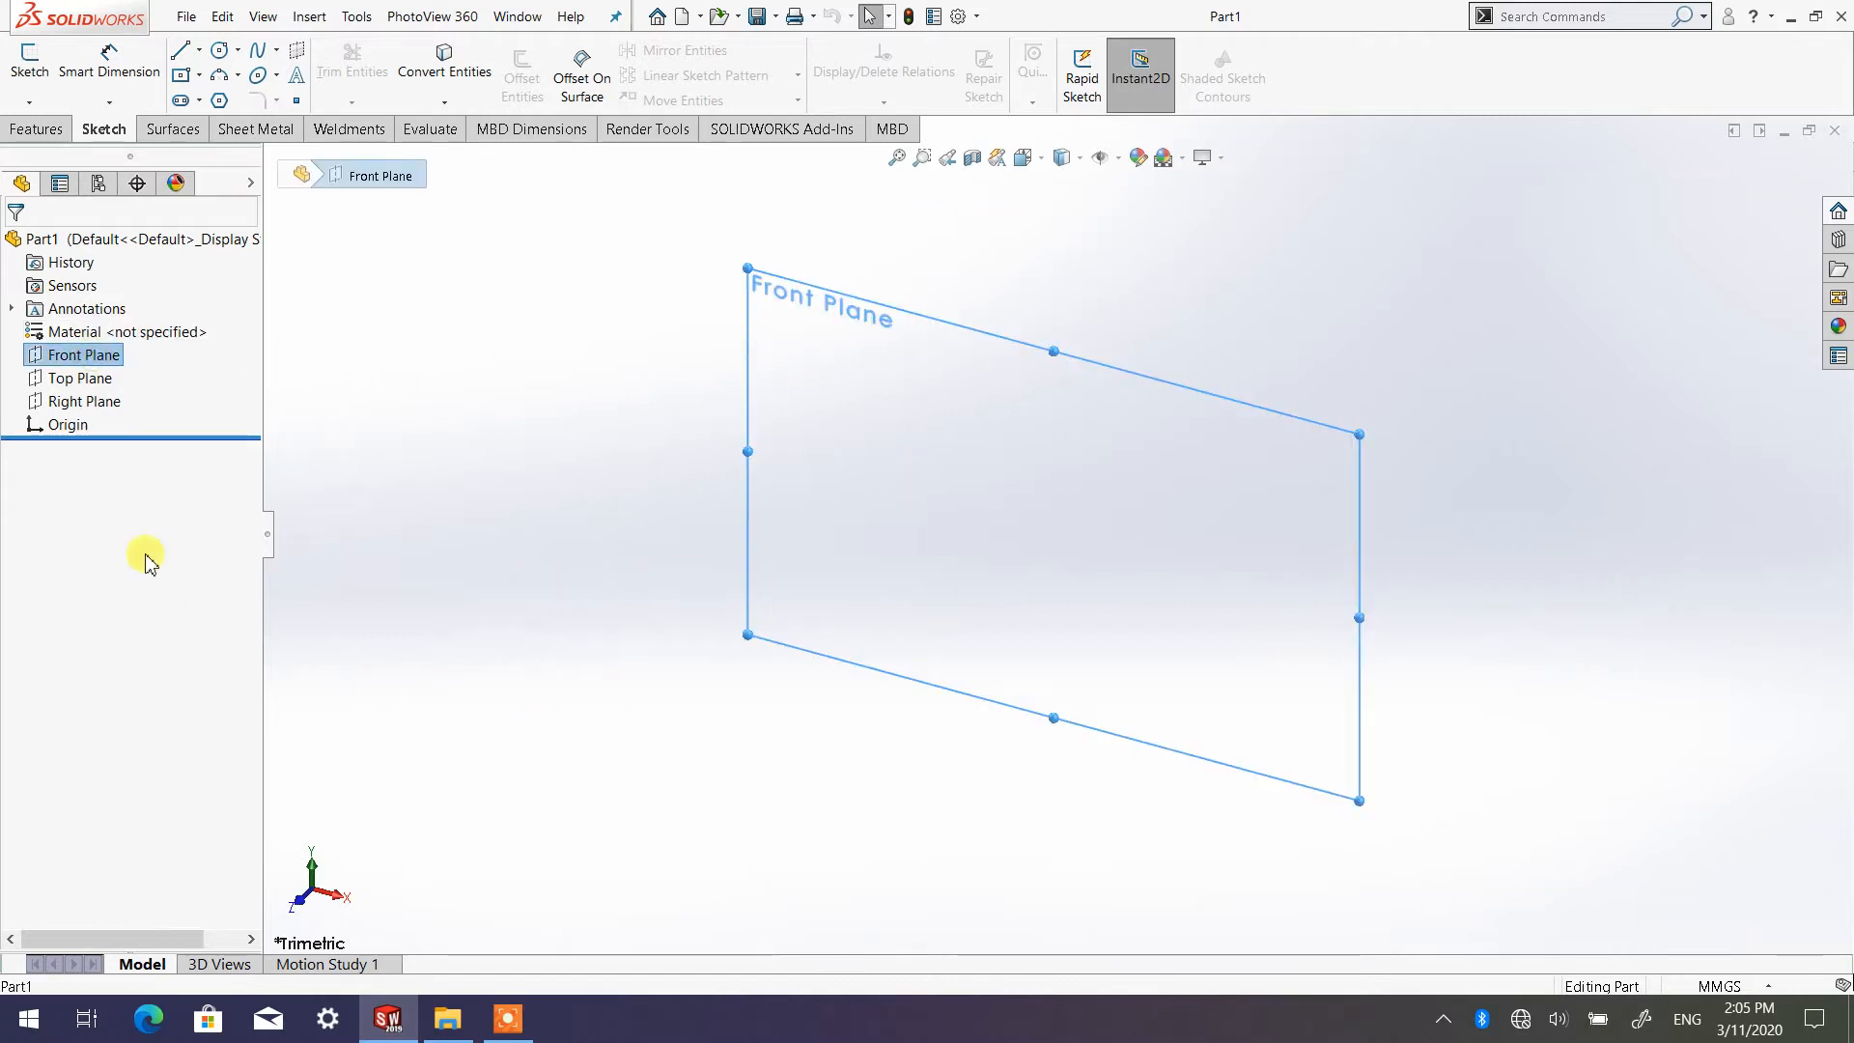
click(87, 377)
click(97, 400)
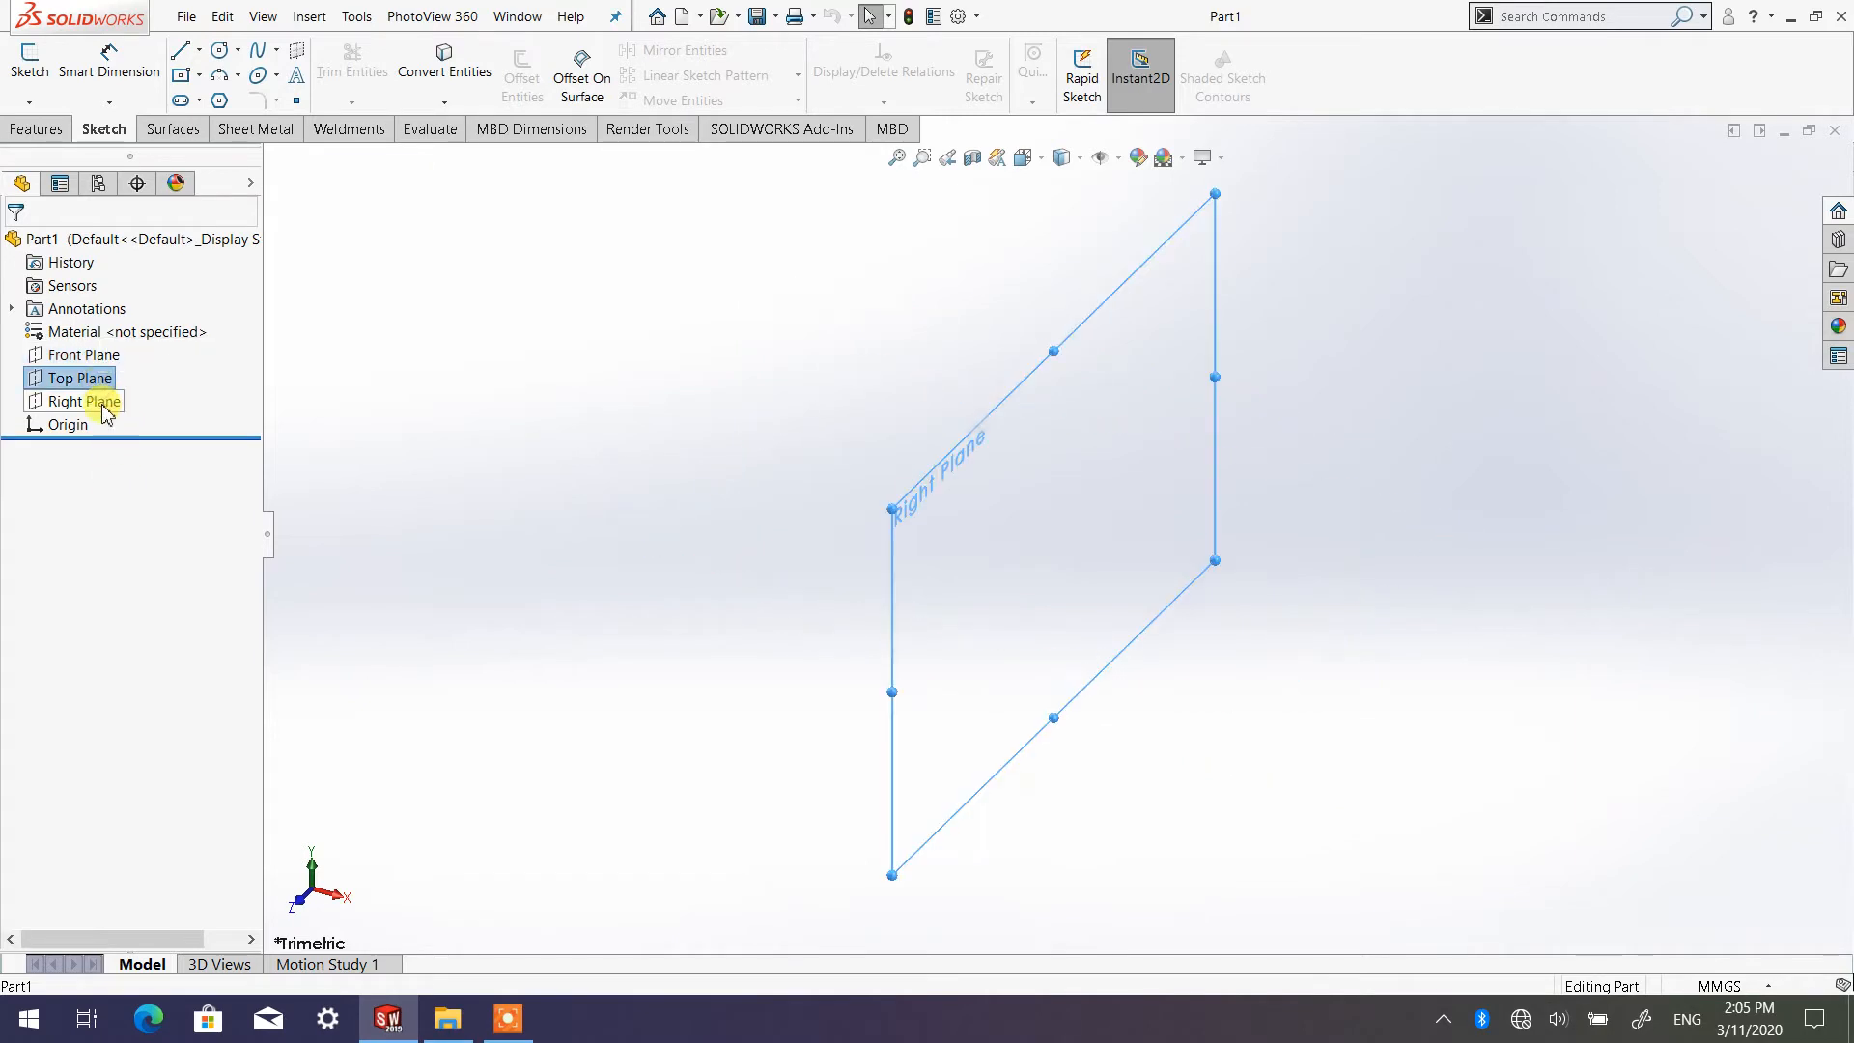
click(401, 439)
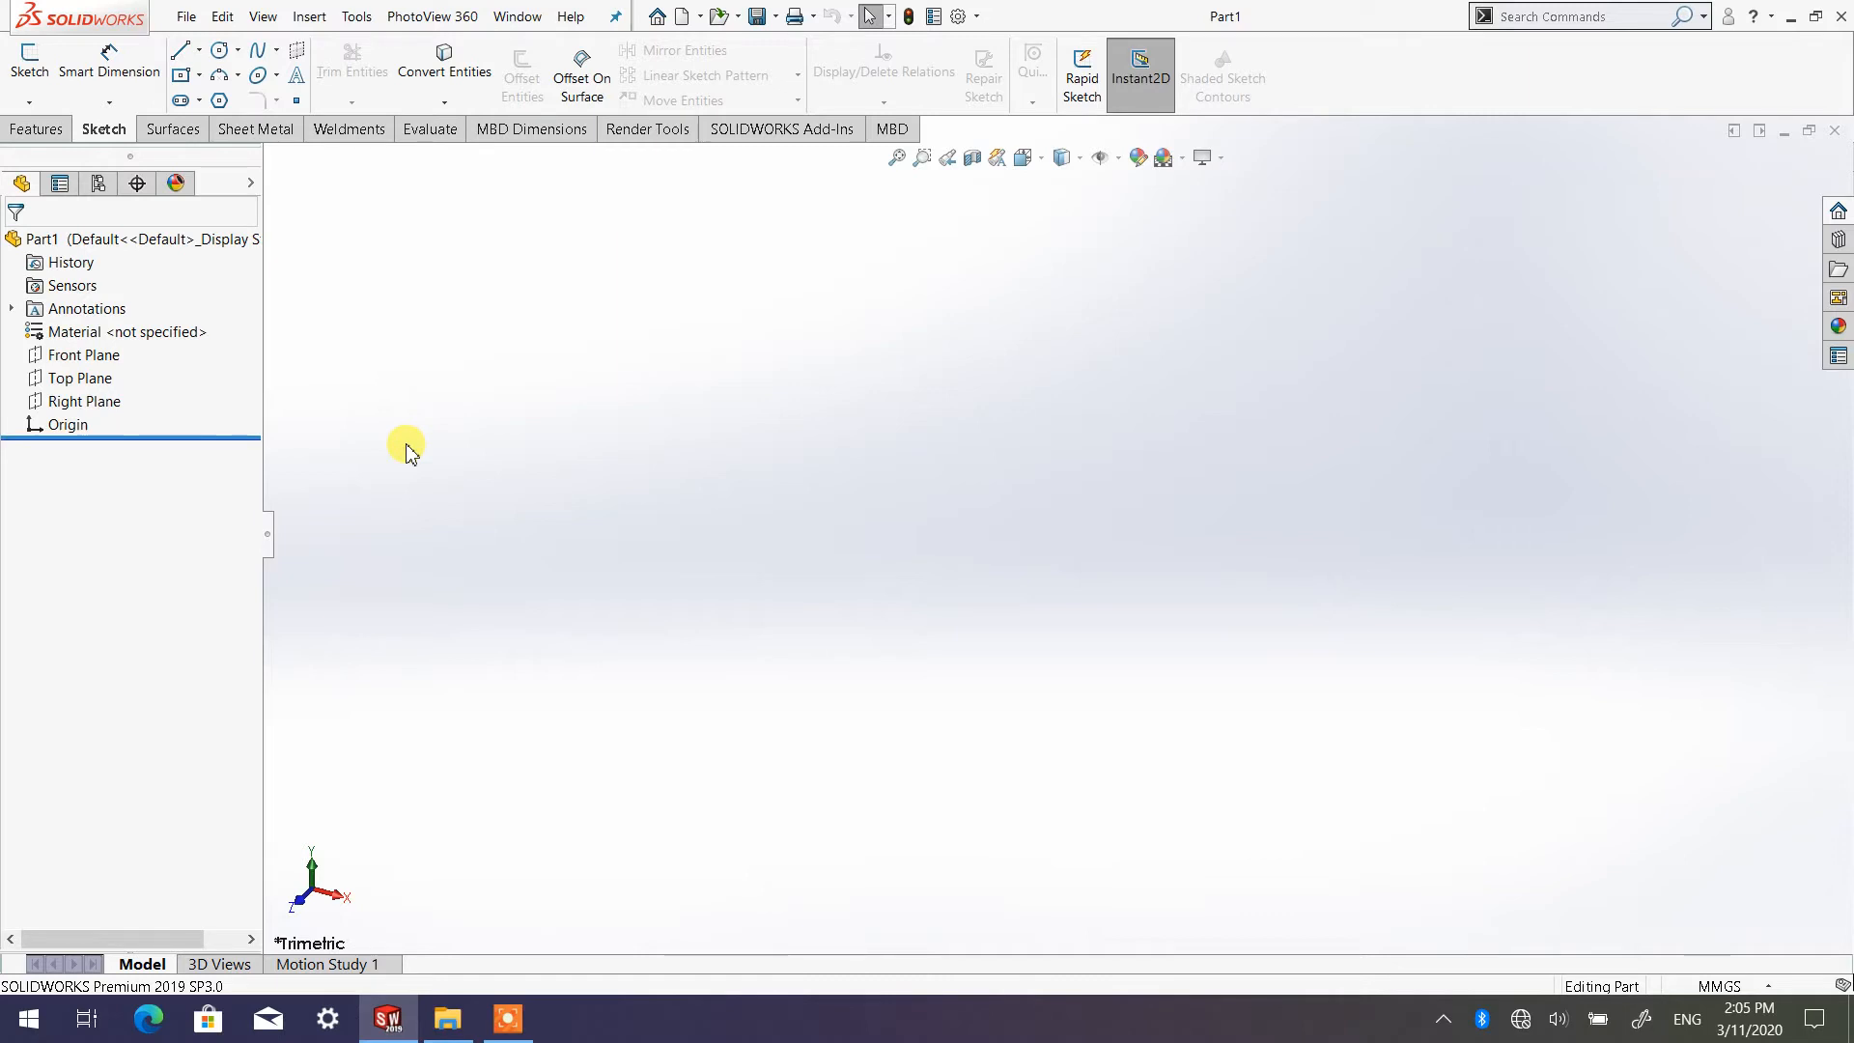
click(97, 359)
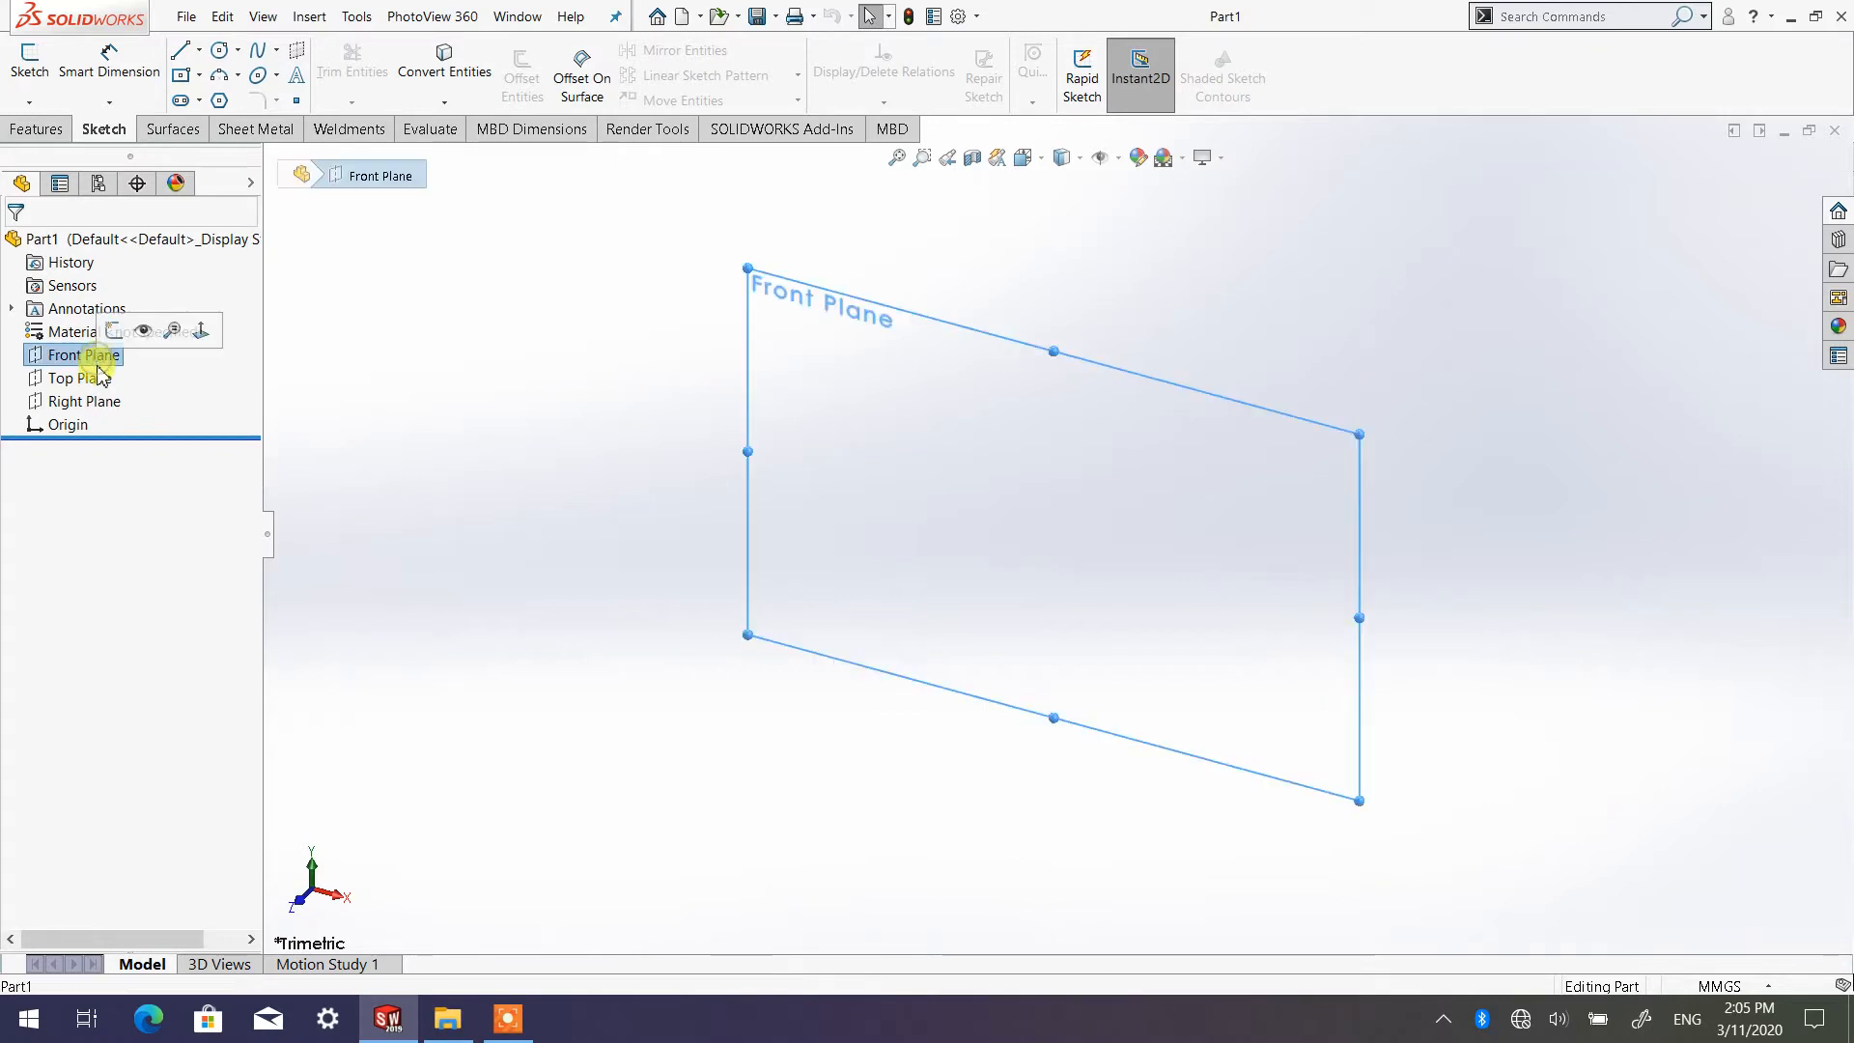
click(92, 379)
click(97, 404)
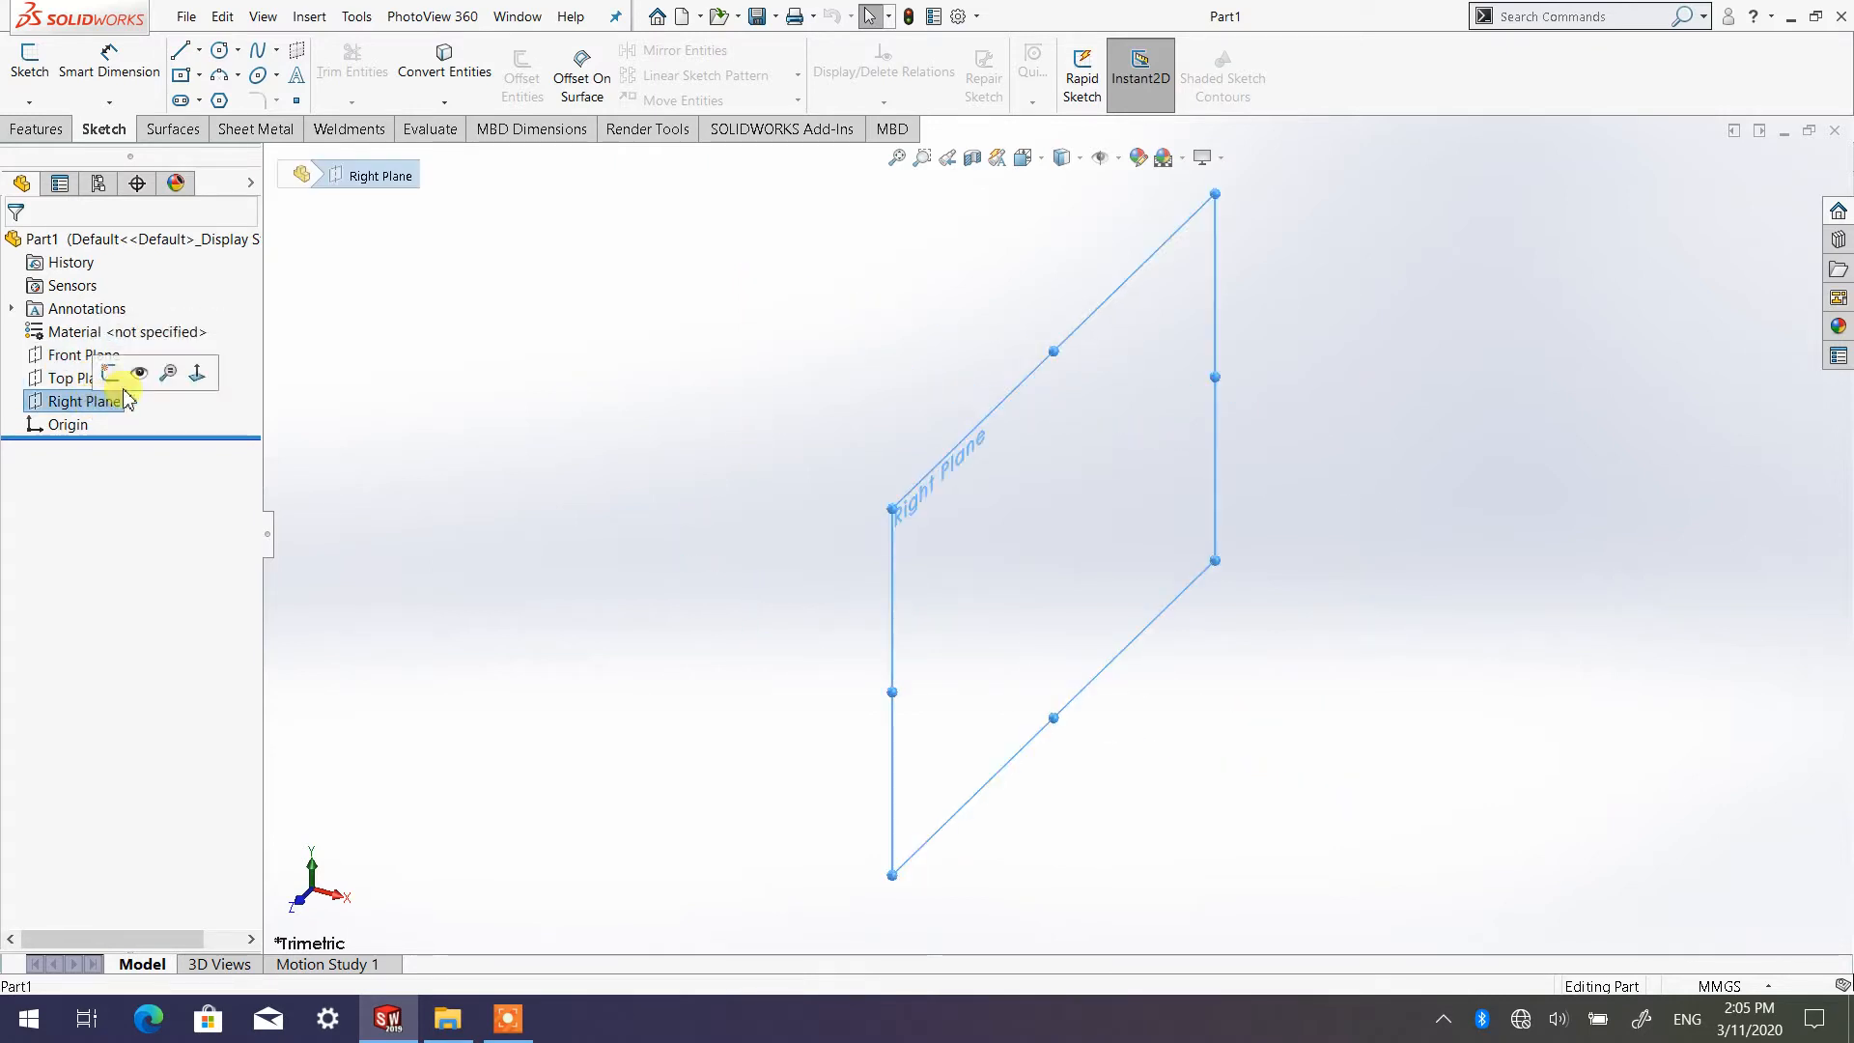
Start a new 2D sketch on the Top Plane
click(72, 381)
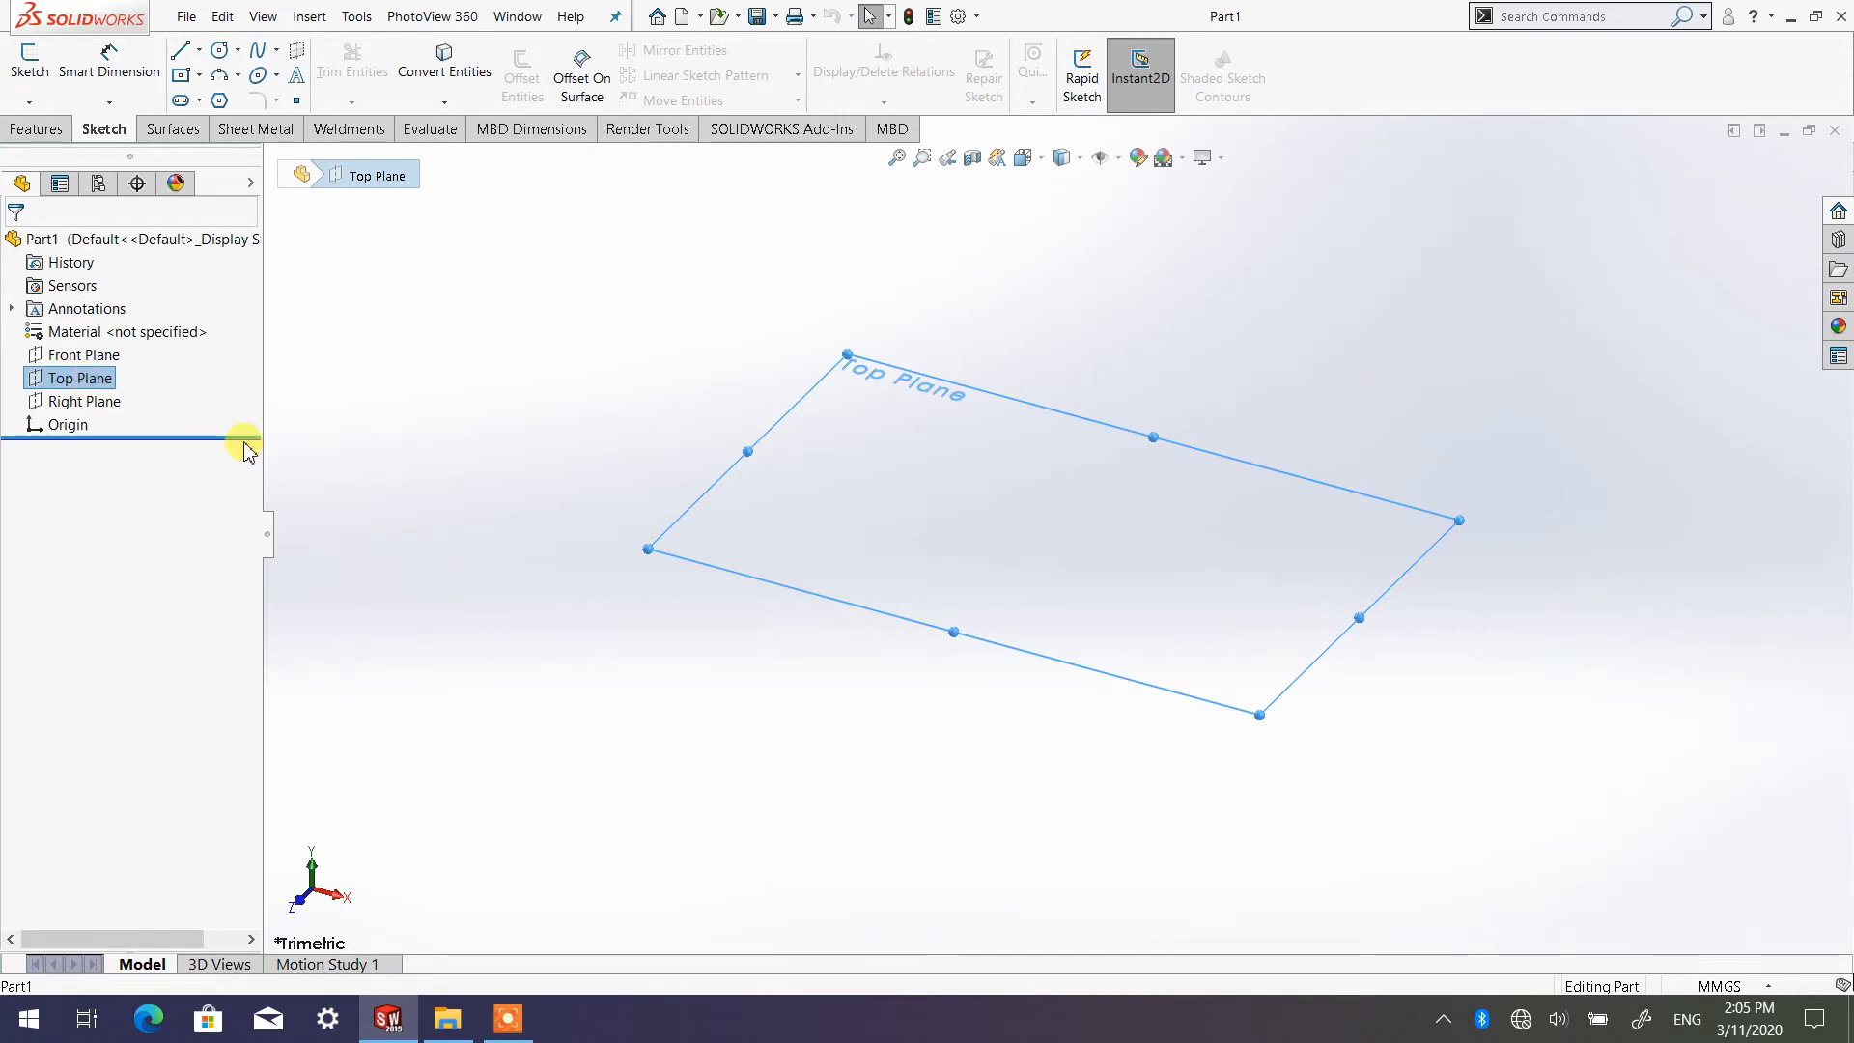
click(81, 380)
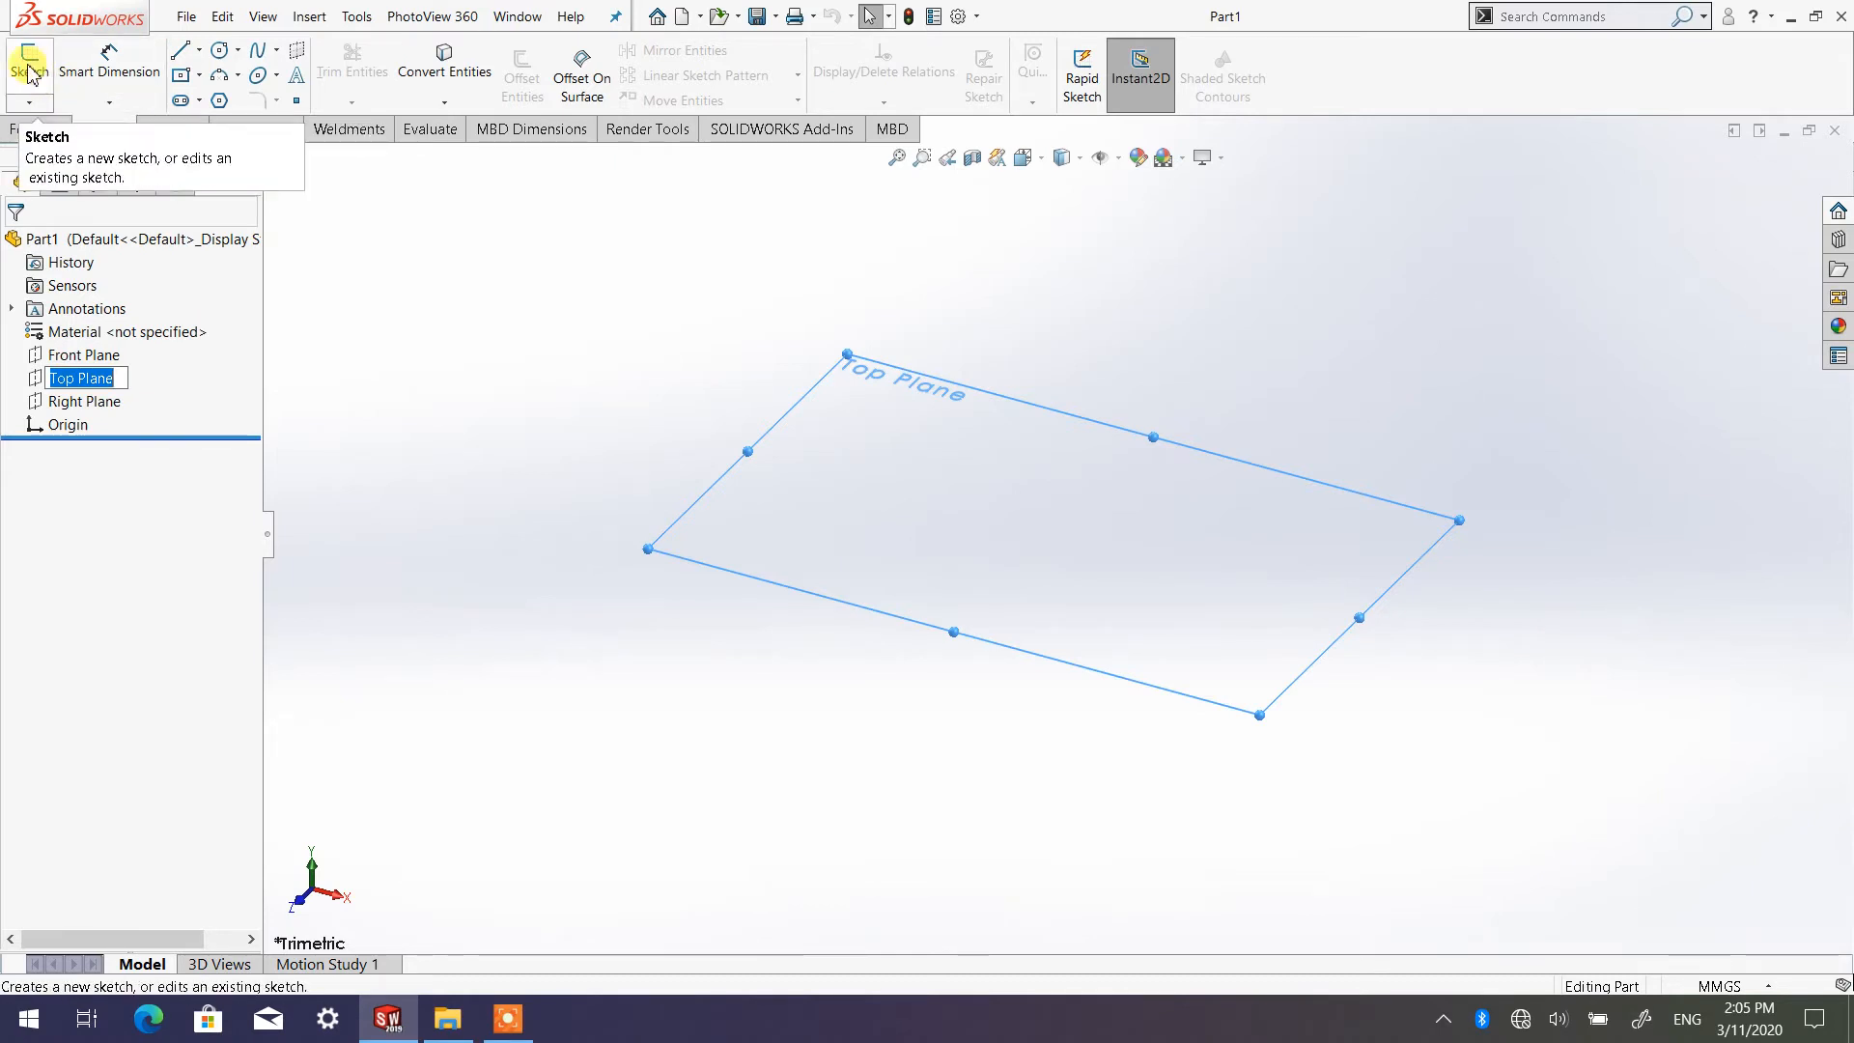
click(32, 104)
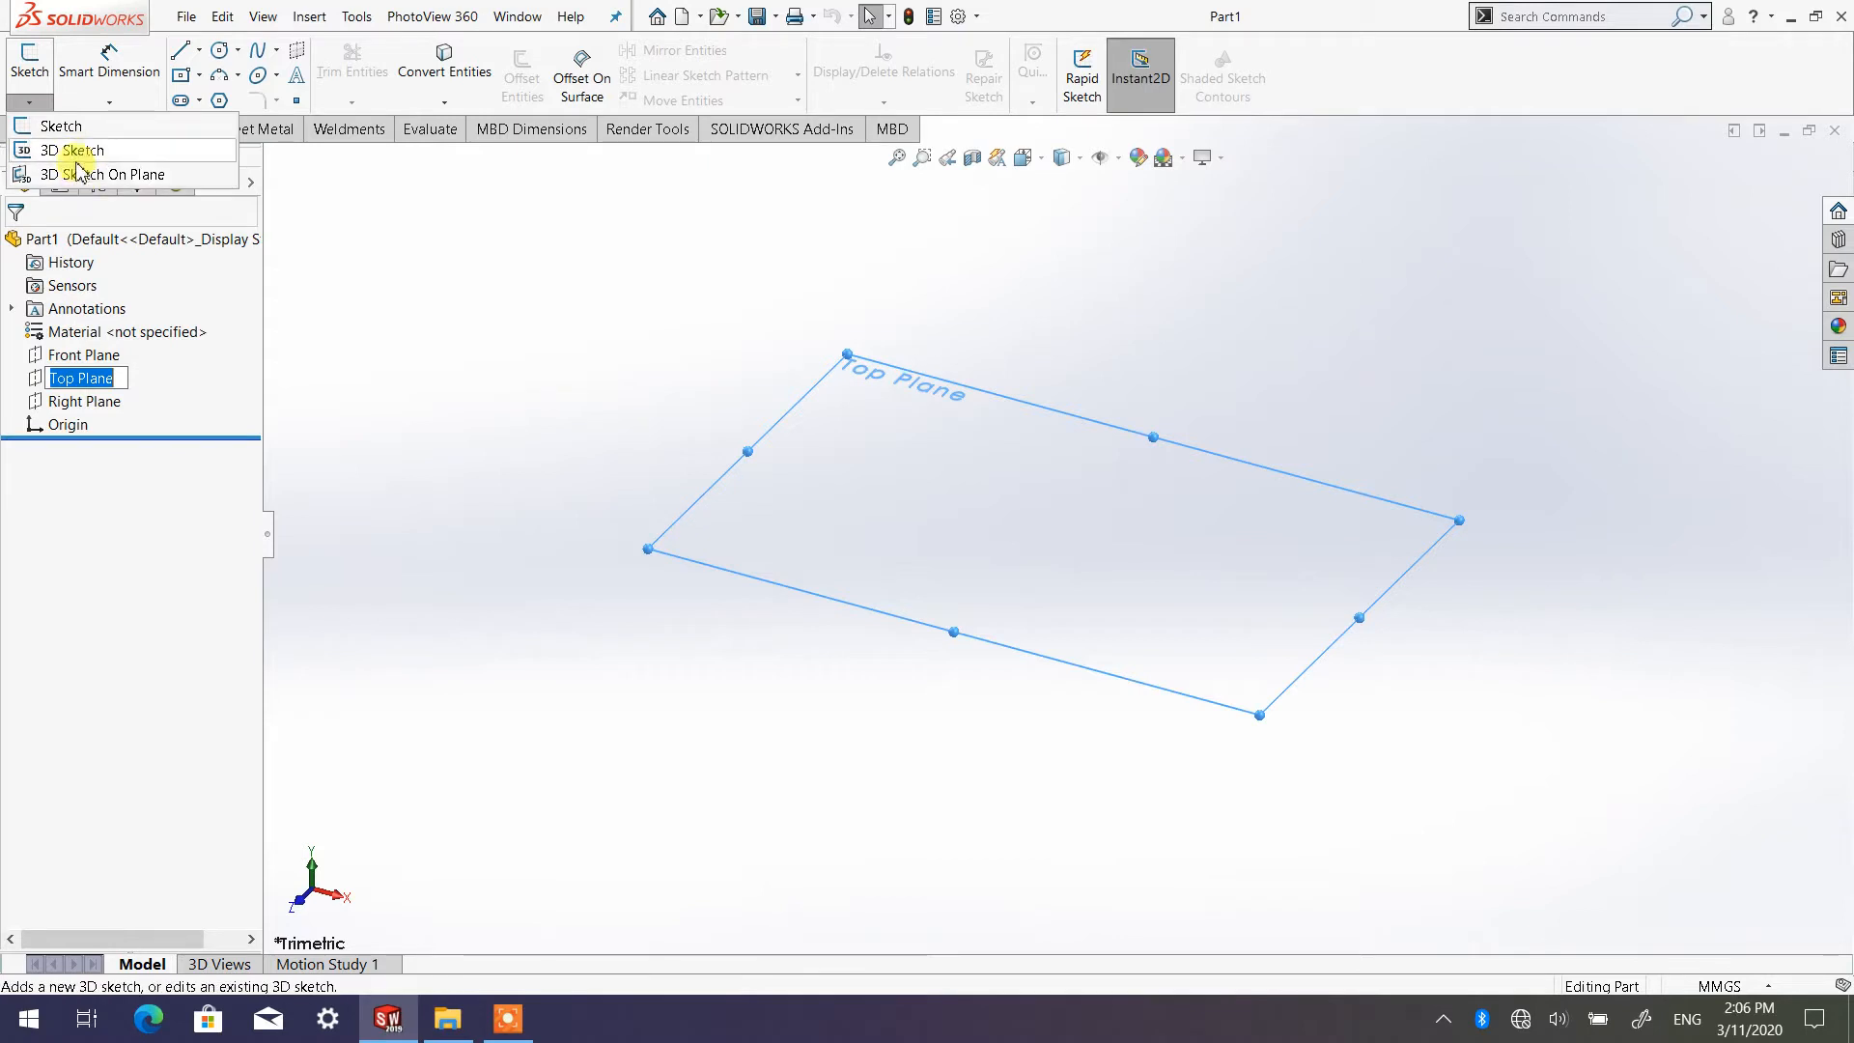
click(29, 102)
click(31, 70)
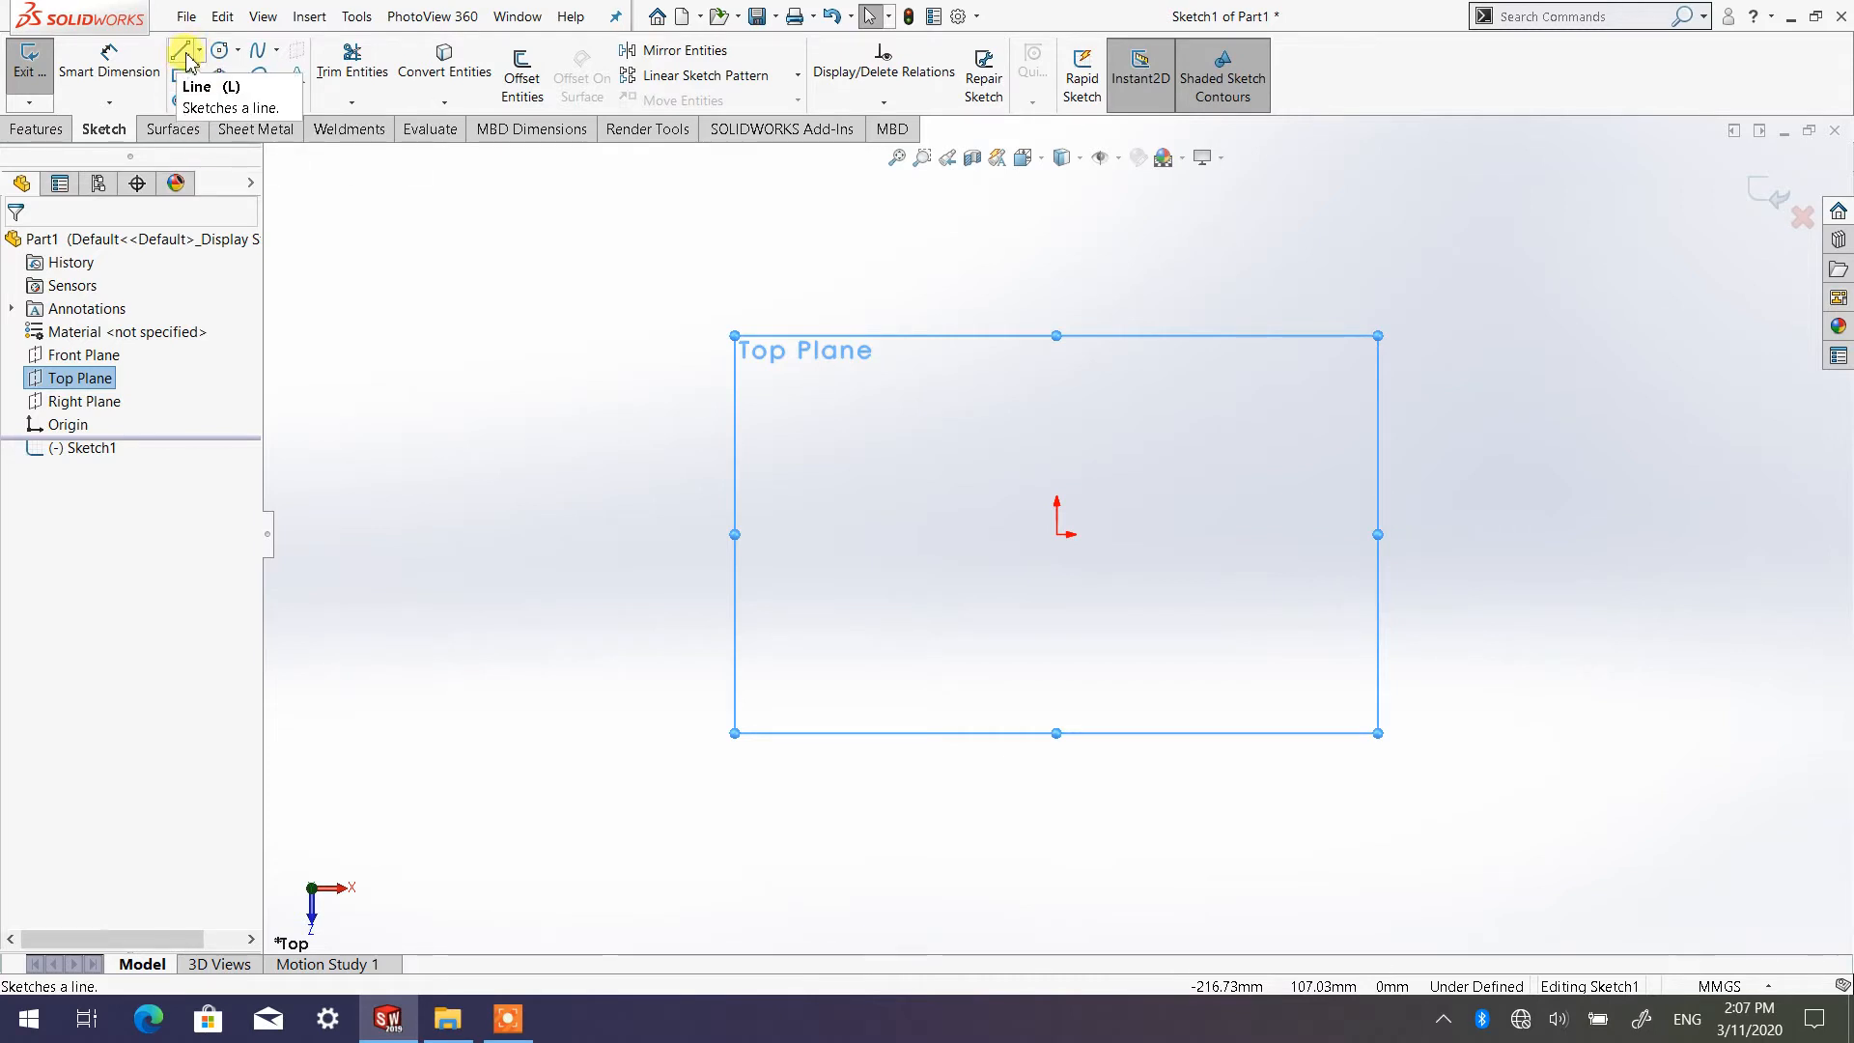
Review the settings of the Line, Circle, Rectangle, Slot, Polygon and Spline sketch tools without drawing anything
click(200, 51)
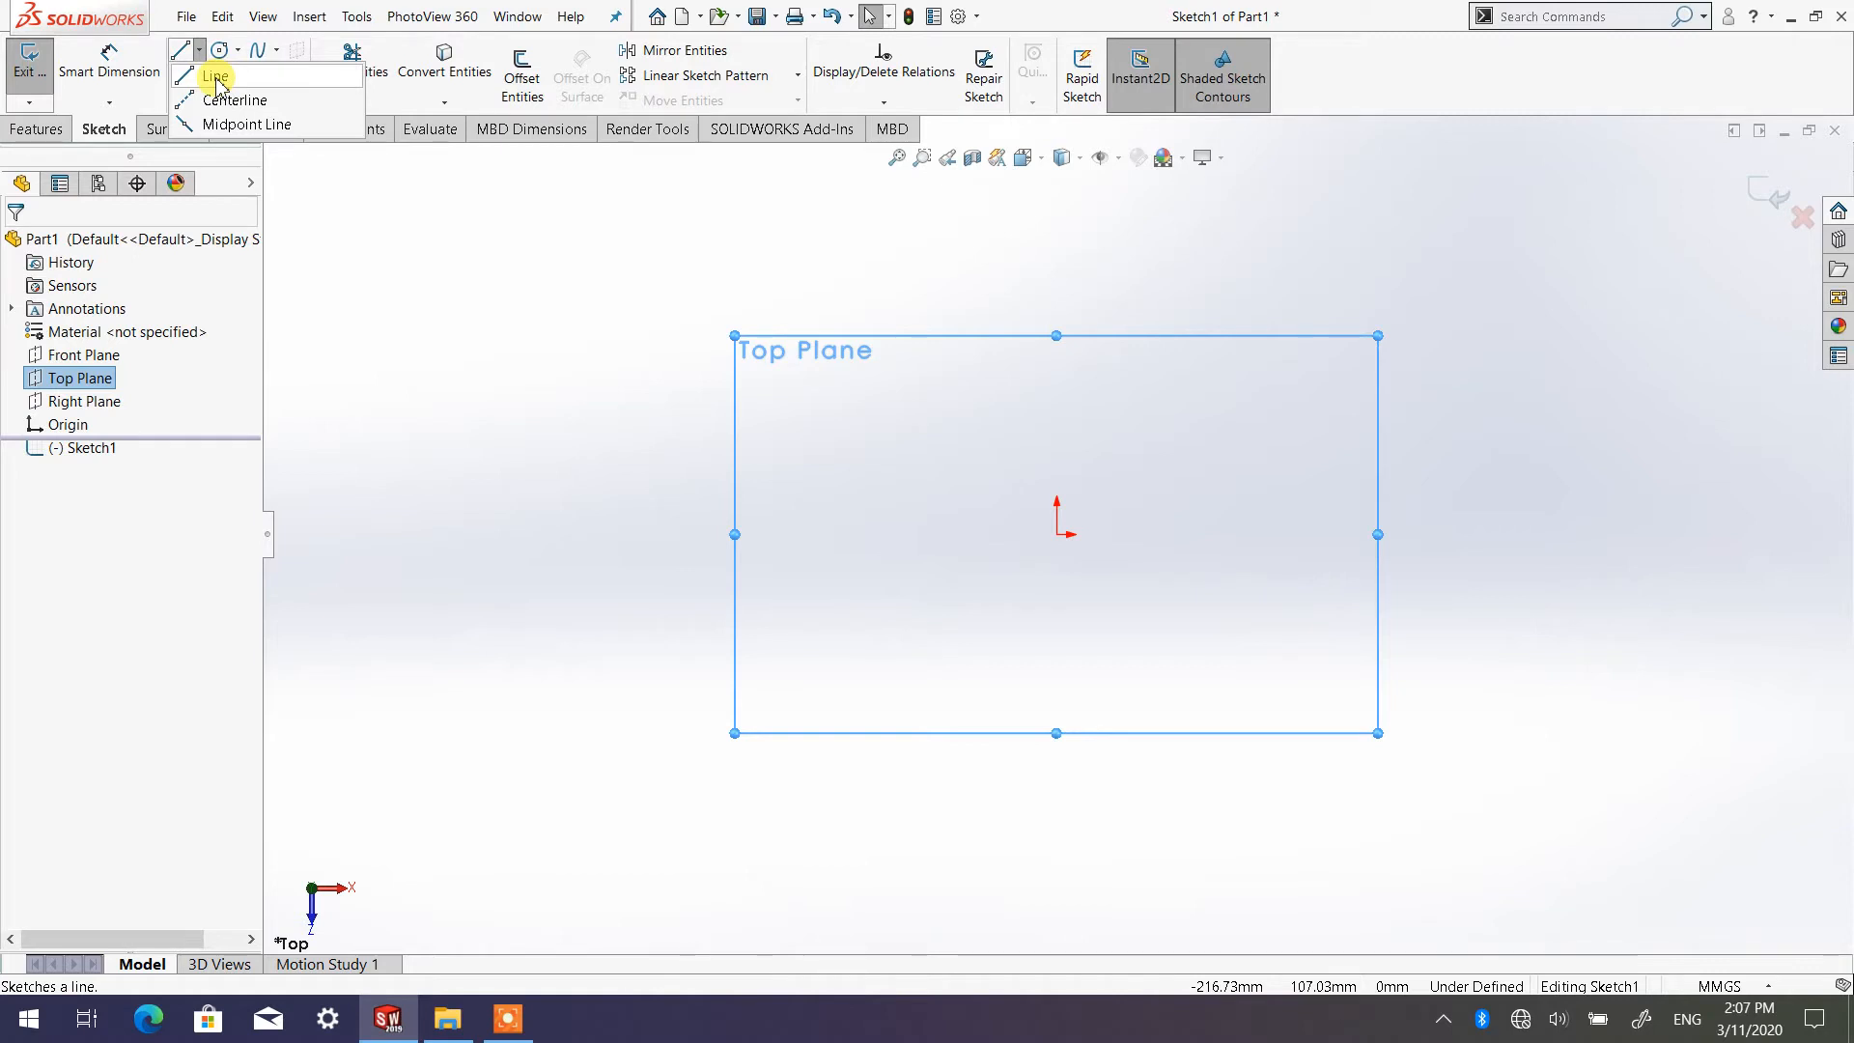
click(216, 77)
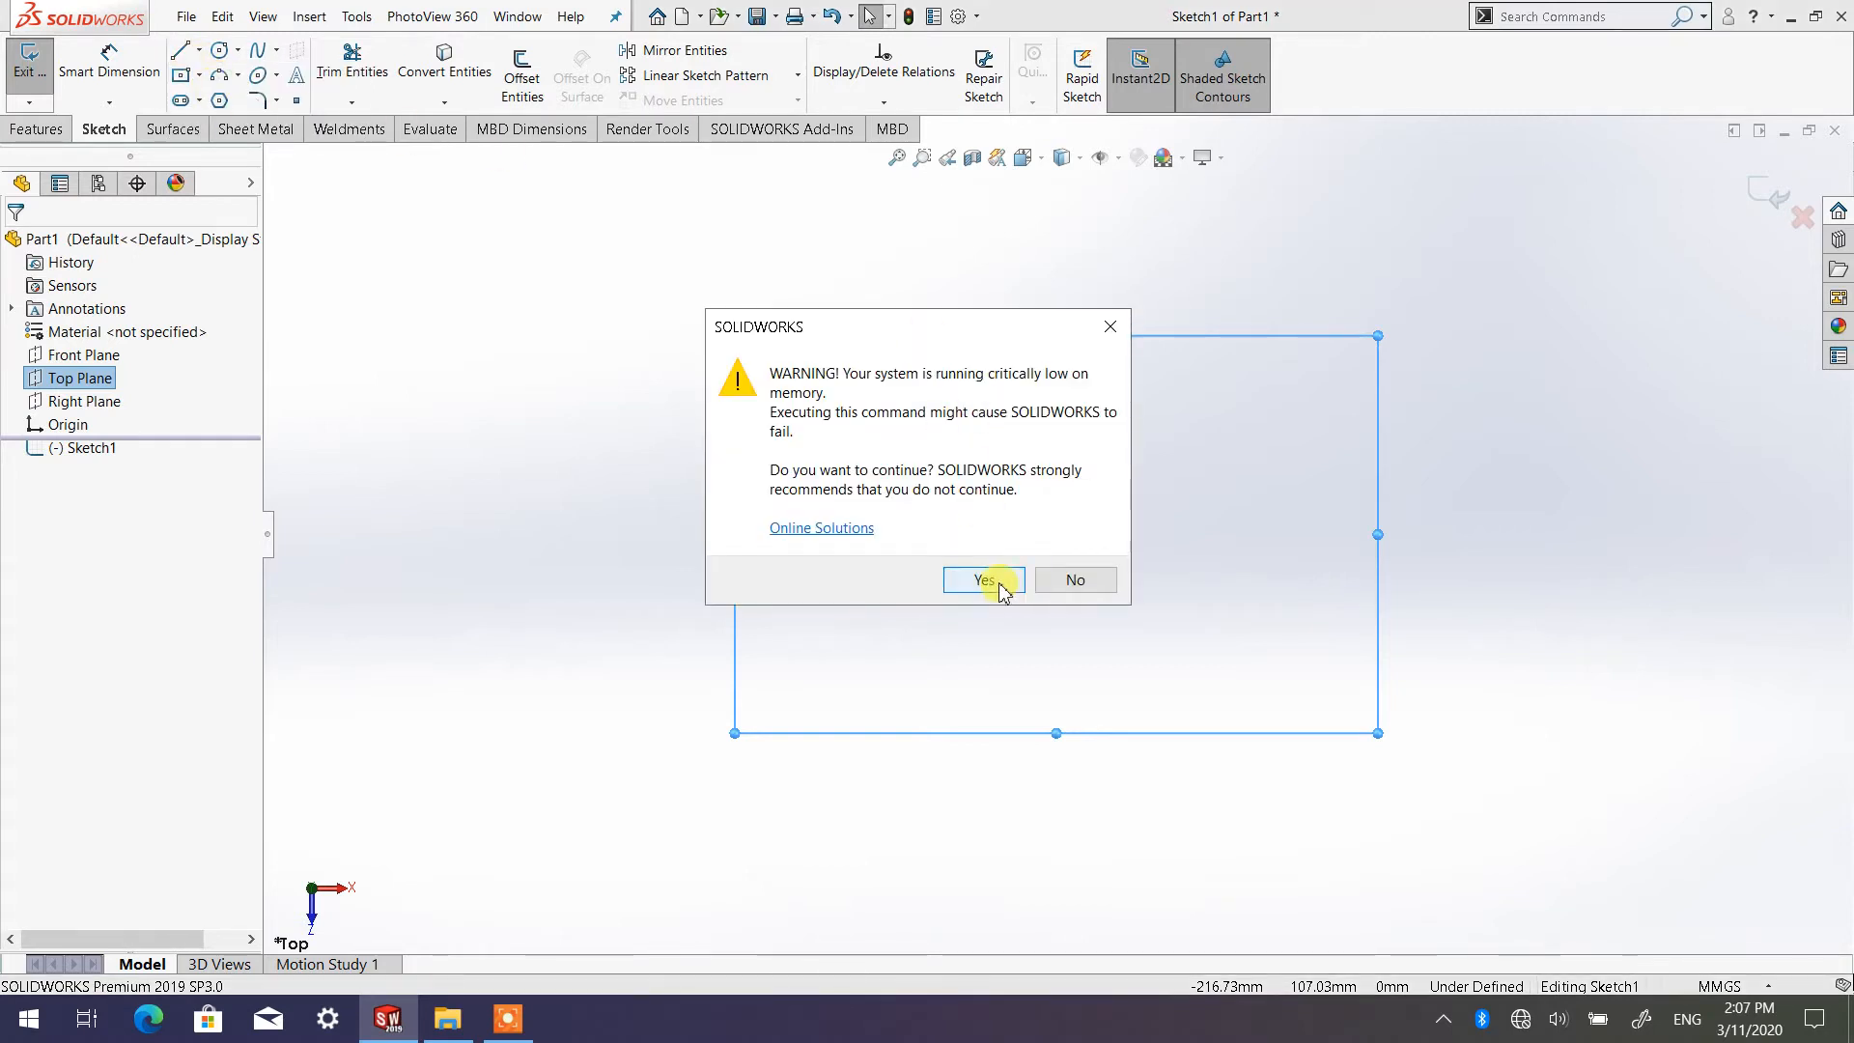
click(985, 580)
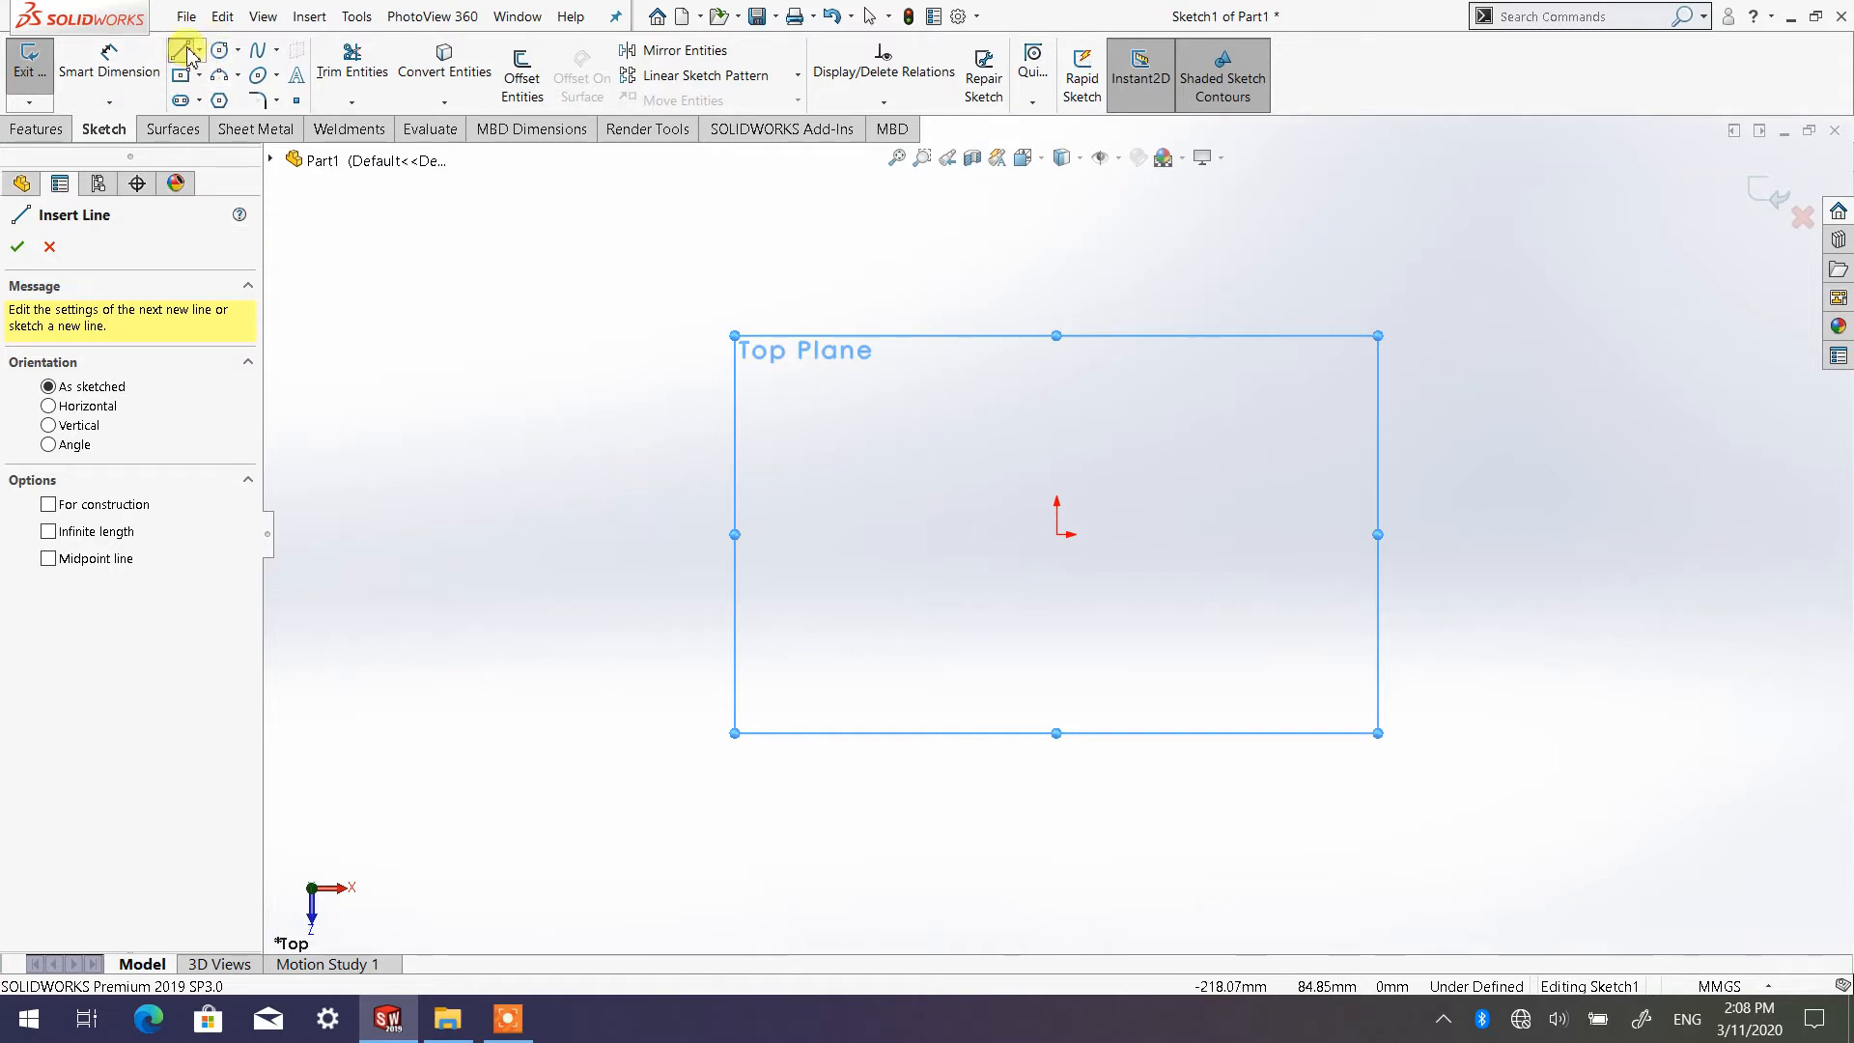
click(220, 50)
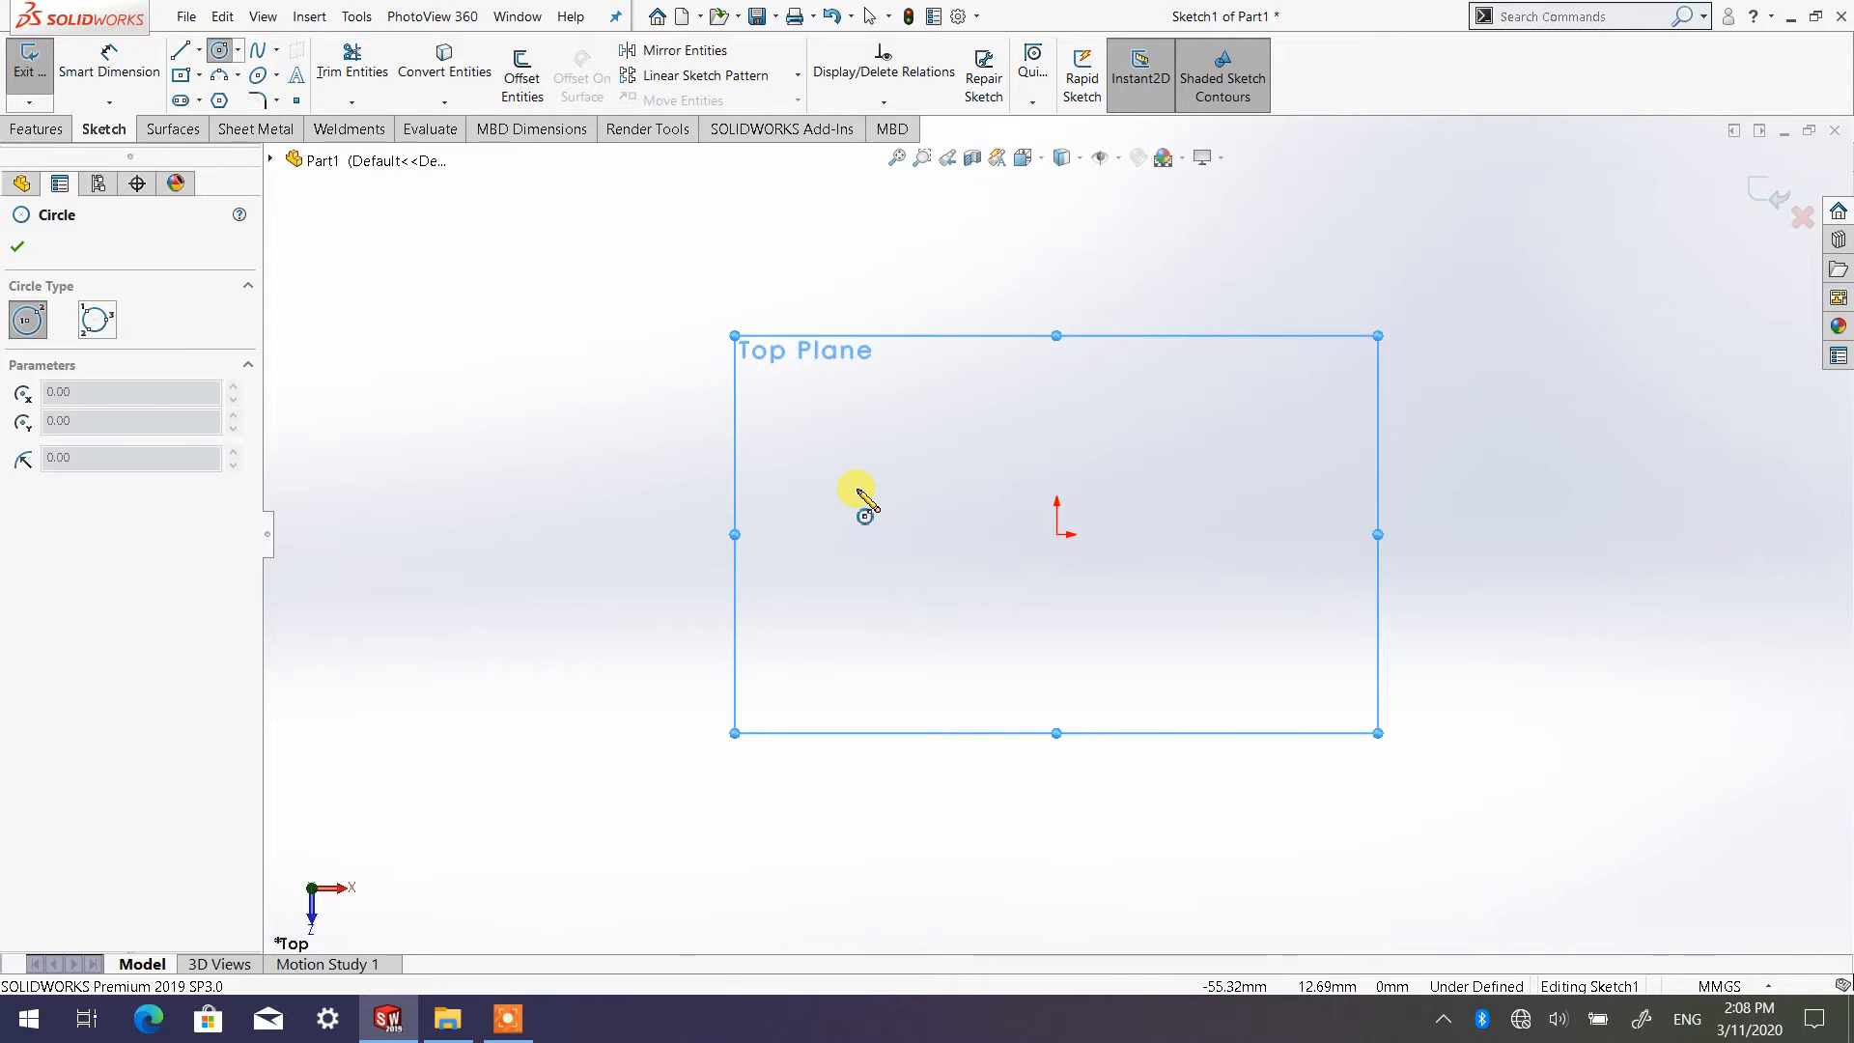
click(182, 76)
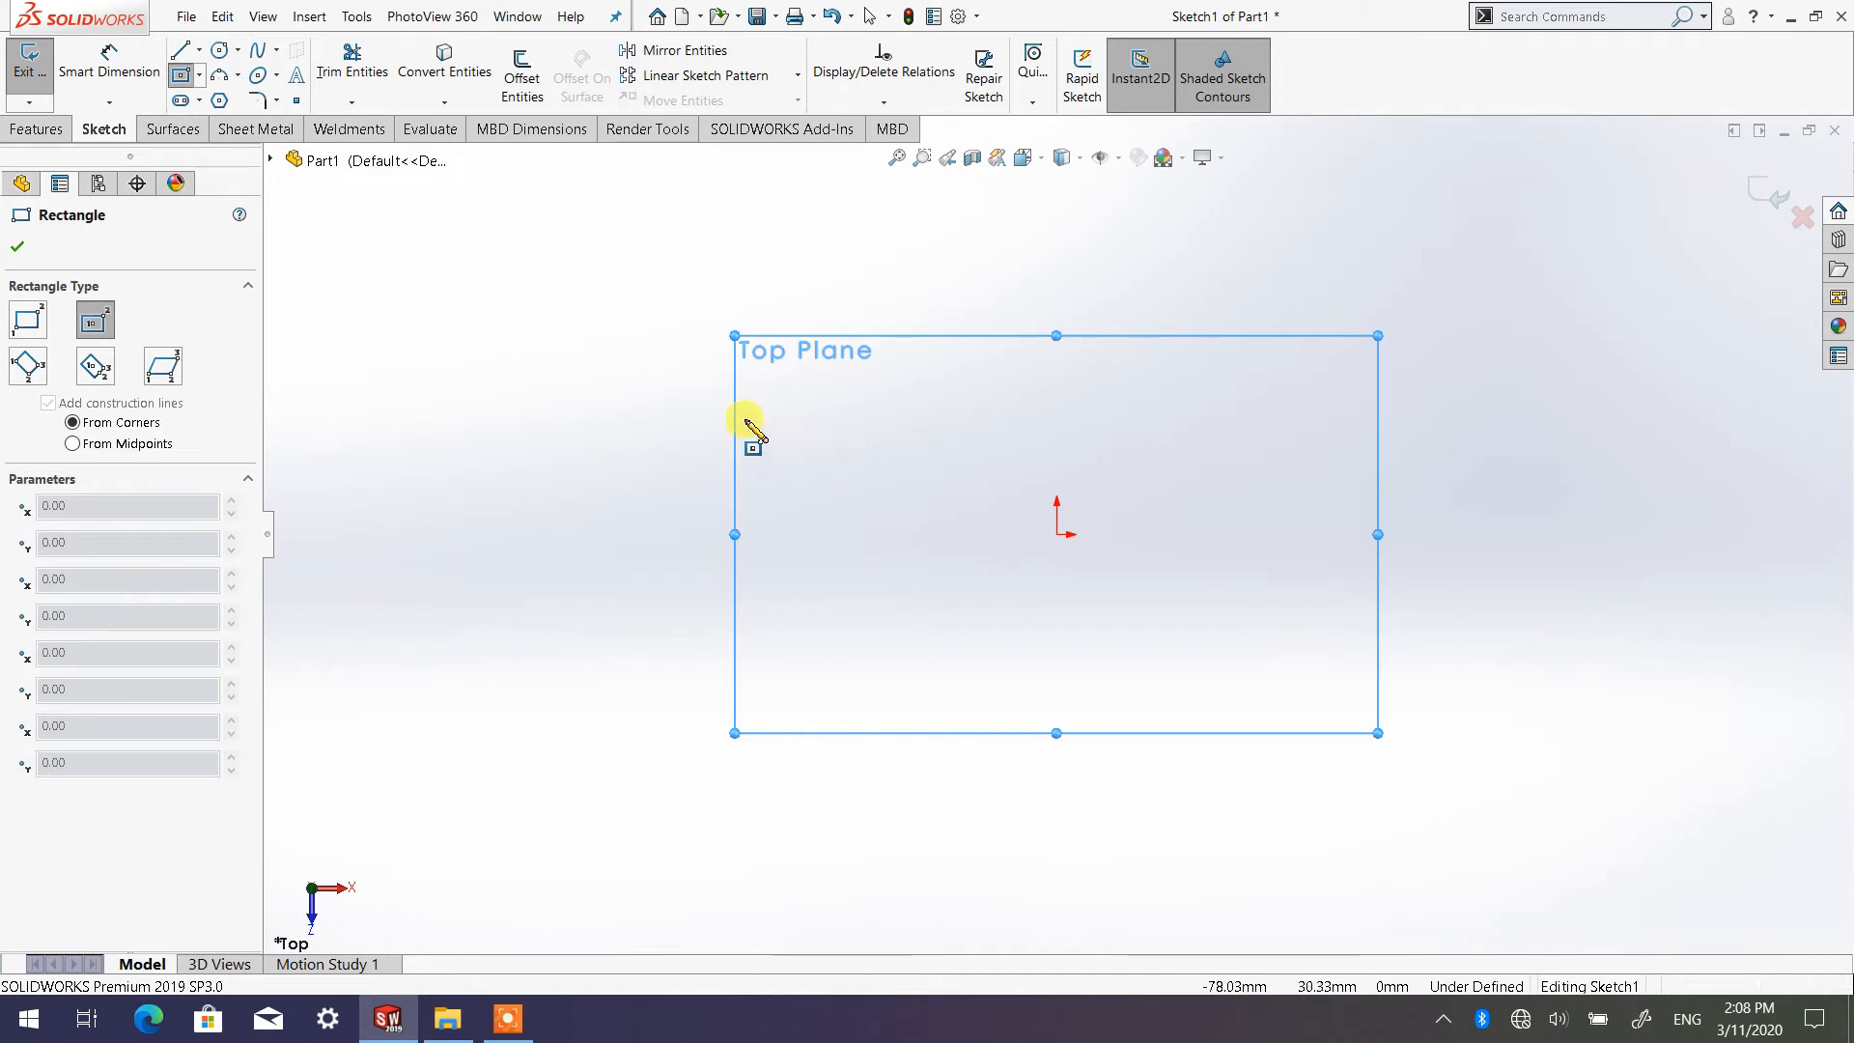
click(183, 101)
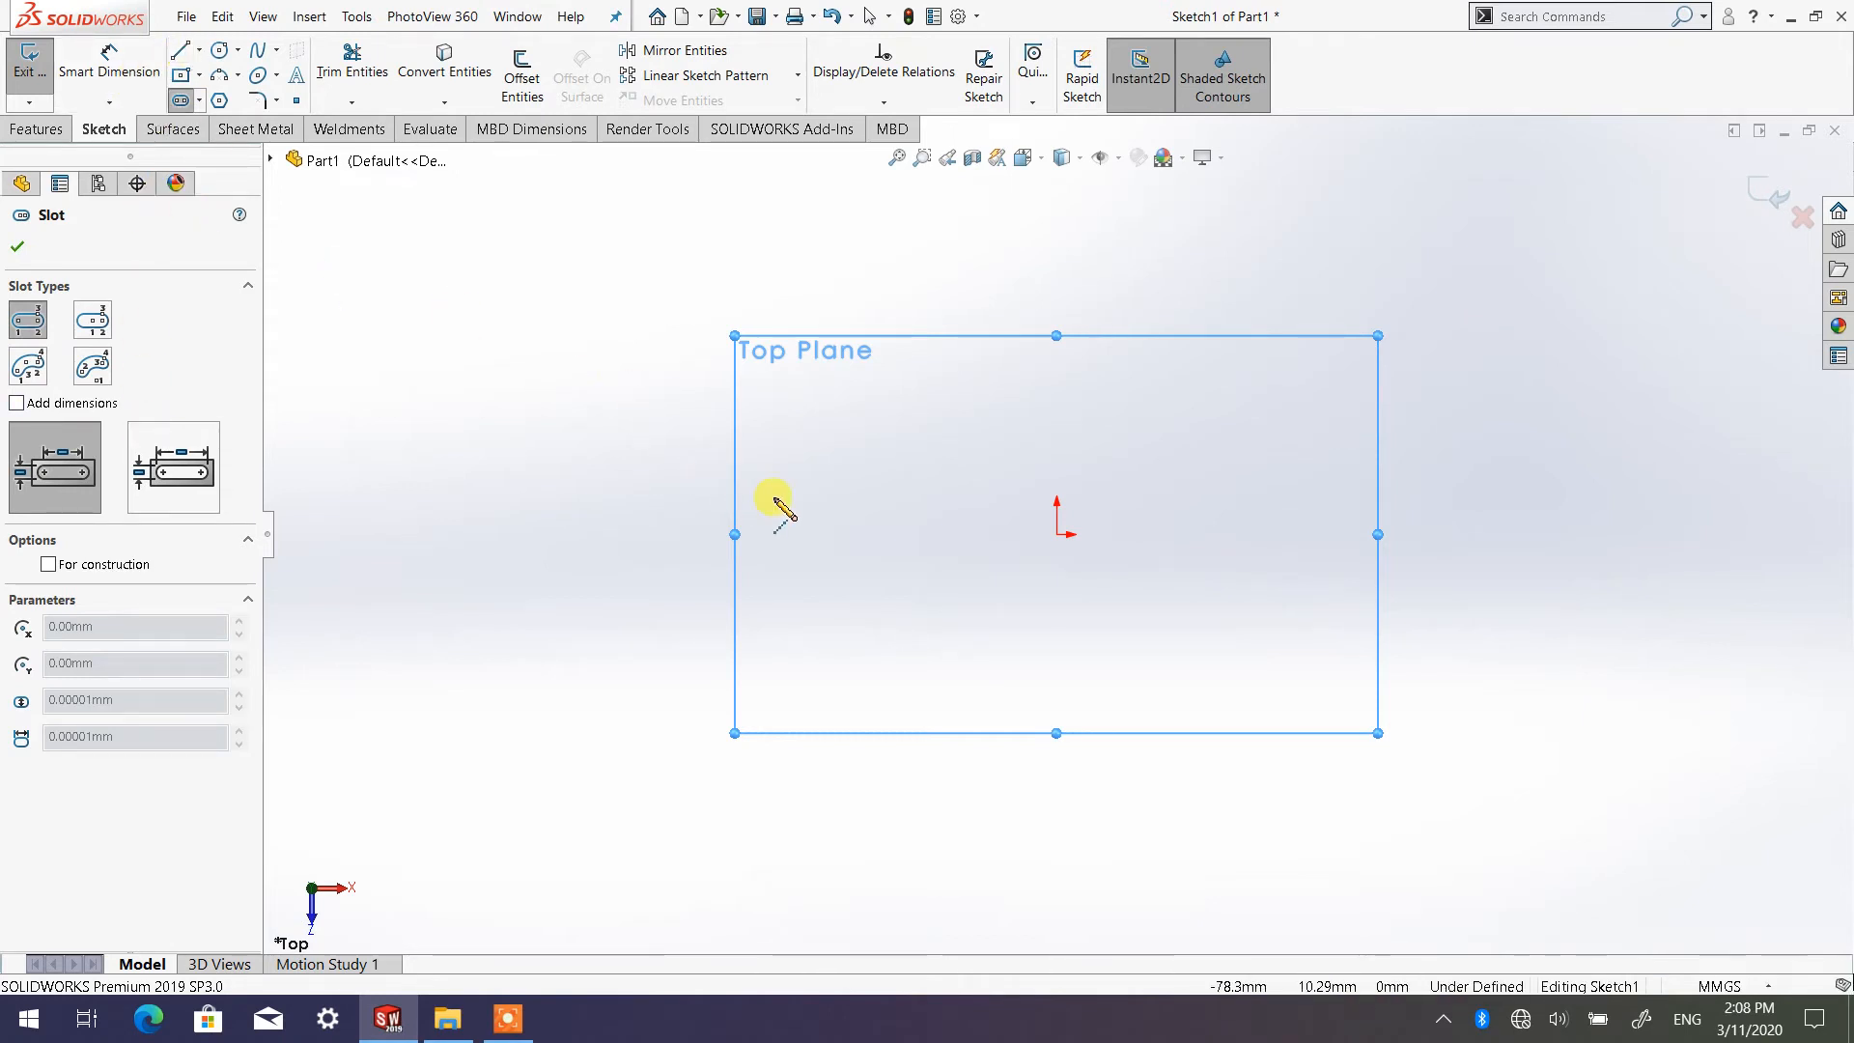
click(219, 100)
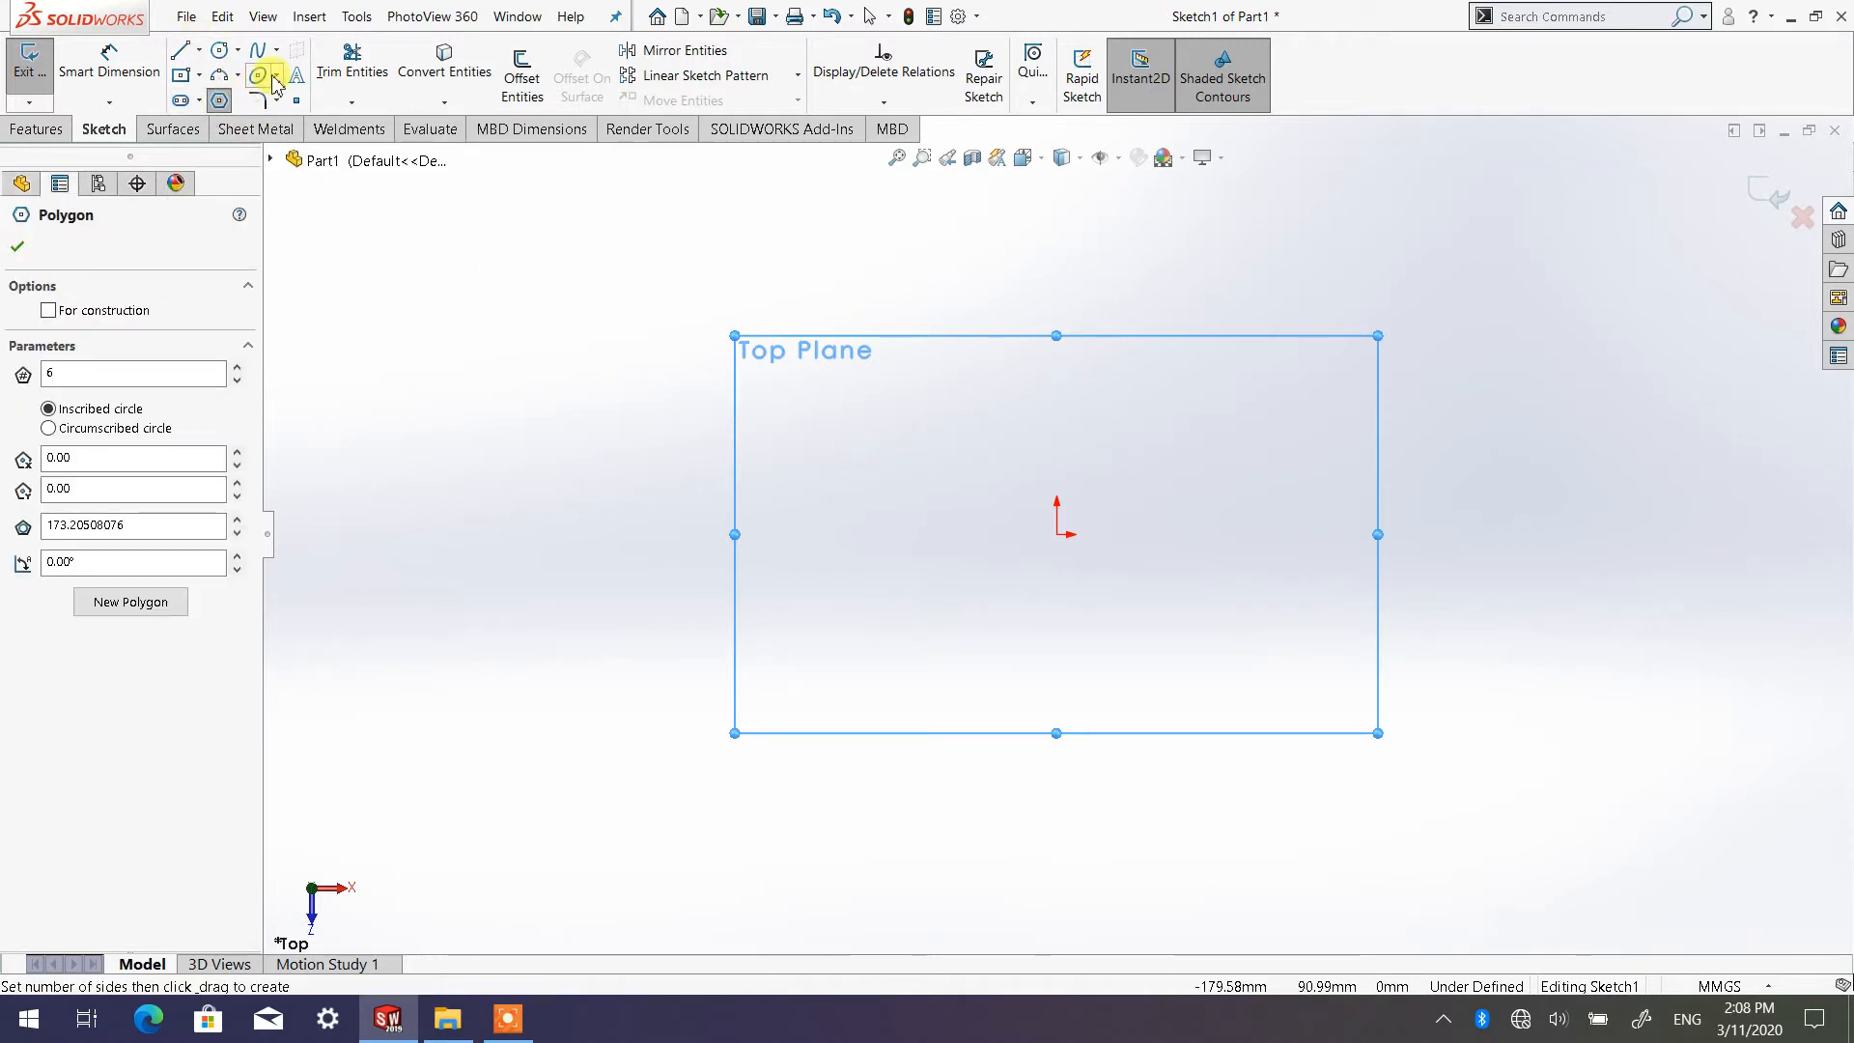
click(257, 49)
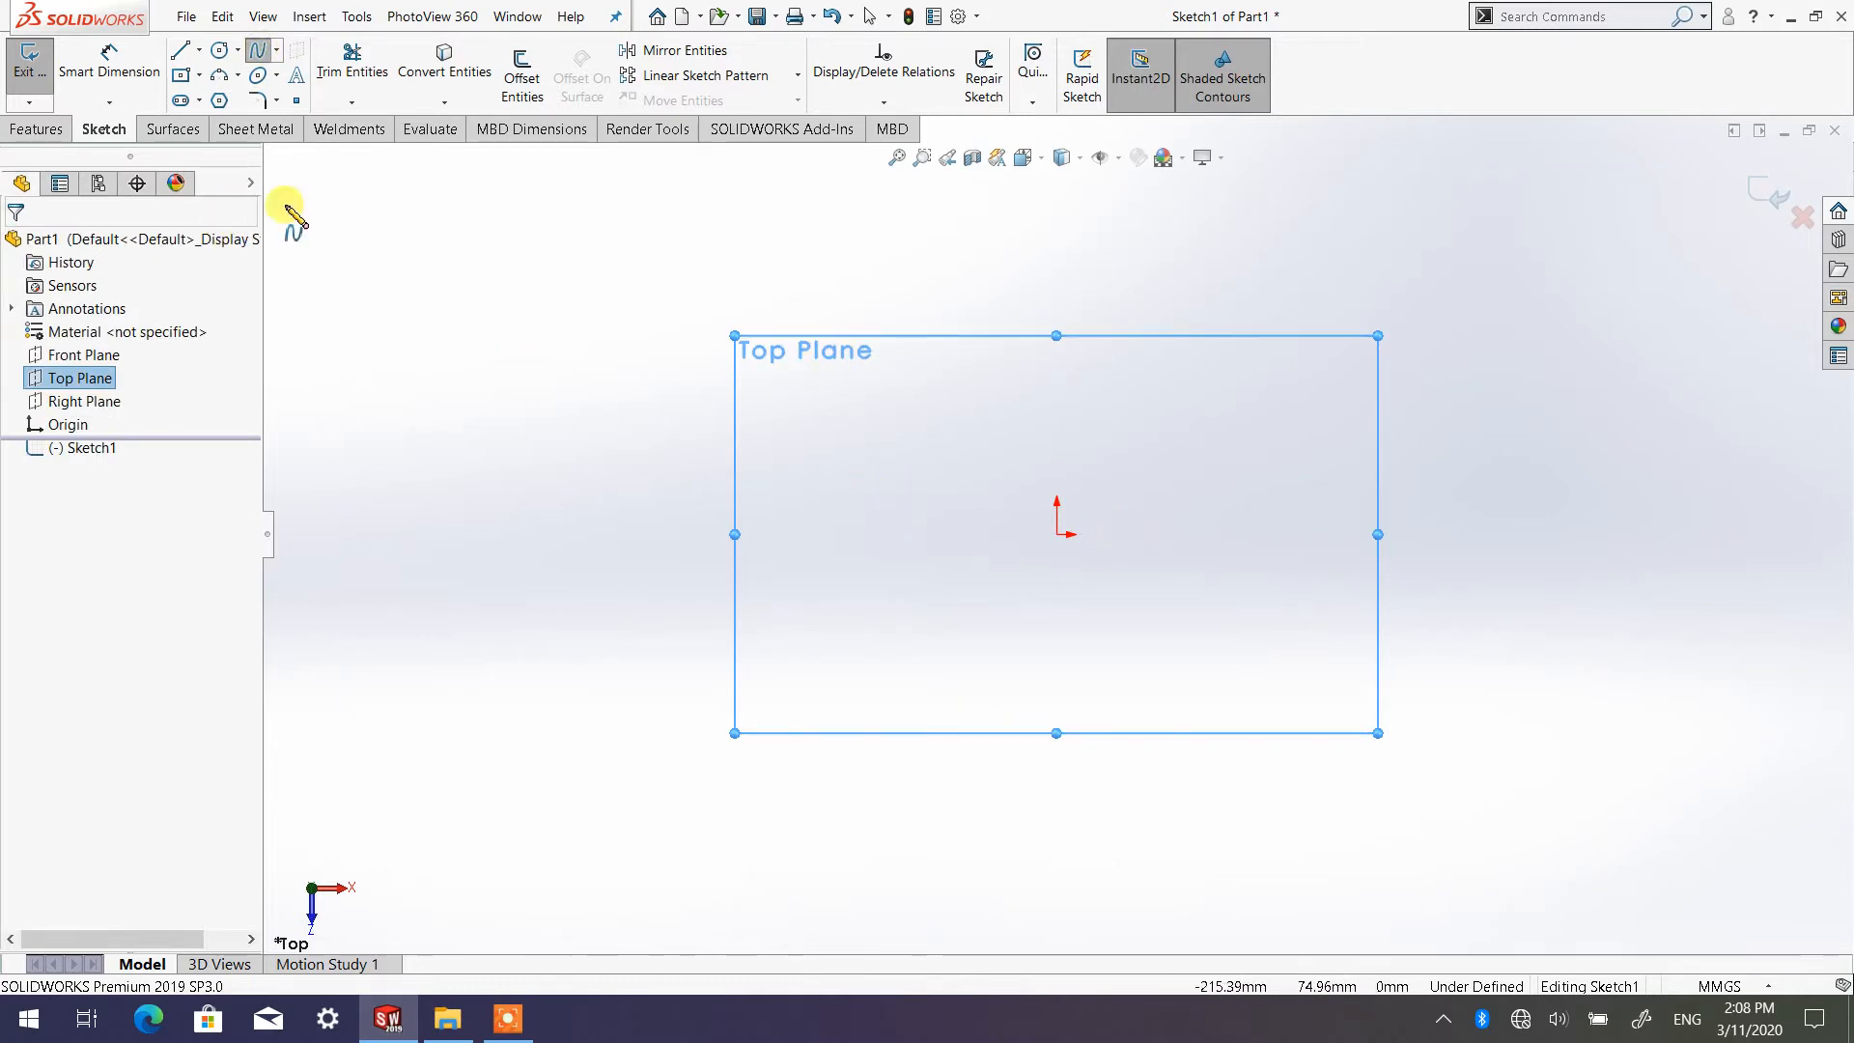
Sketch three rectangle sides with the Line tool: about 57 mm vertical from the origin, about 78 mm horizontal along the upper edge, and a matching lower line
click(181, 53)
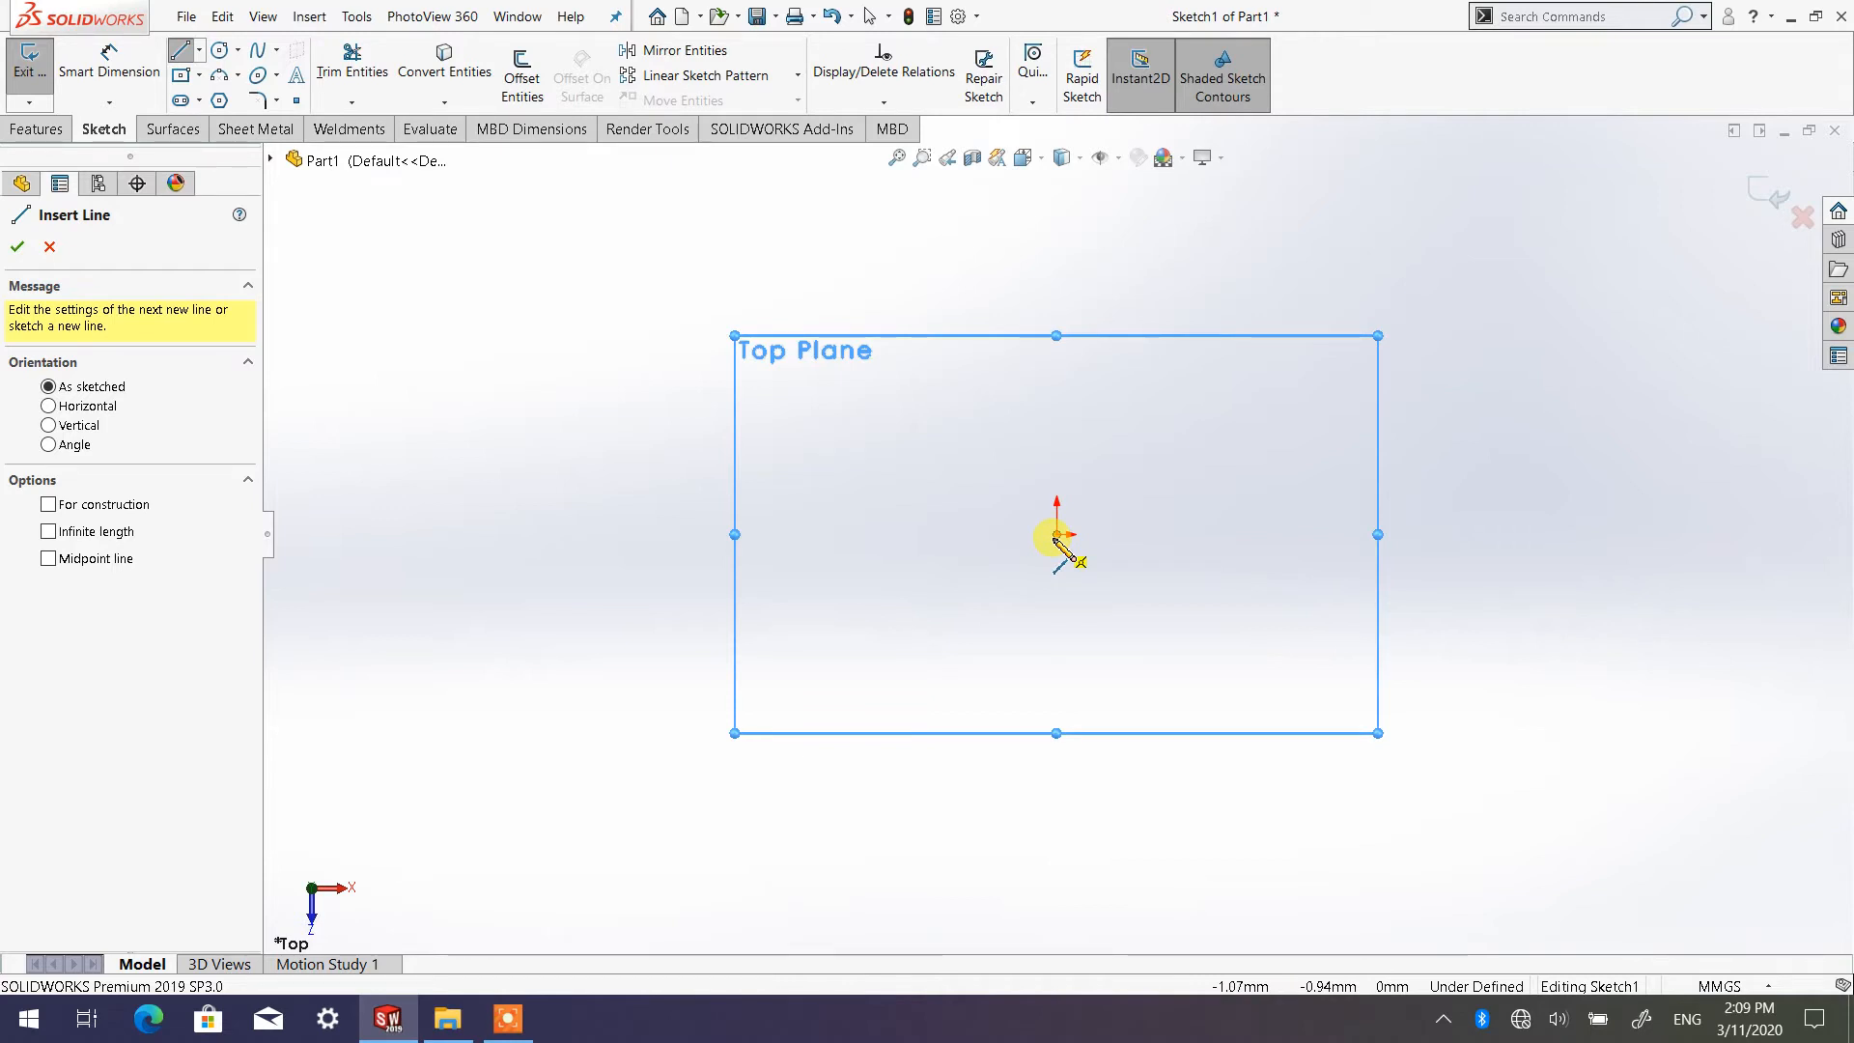
click(1056, 534)
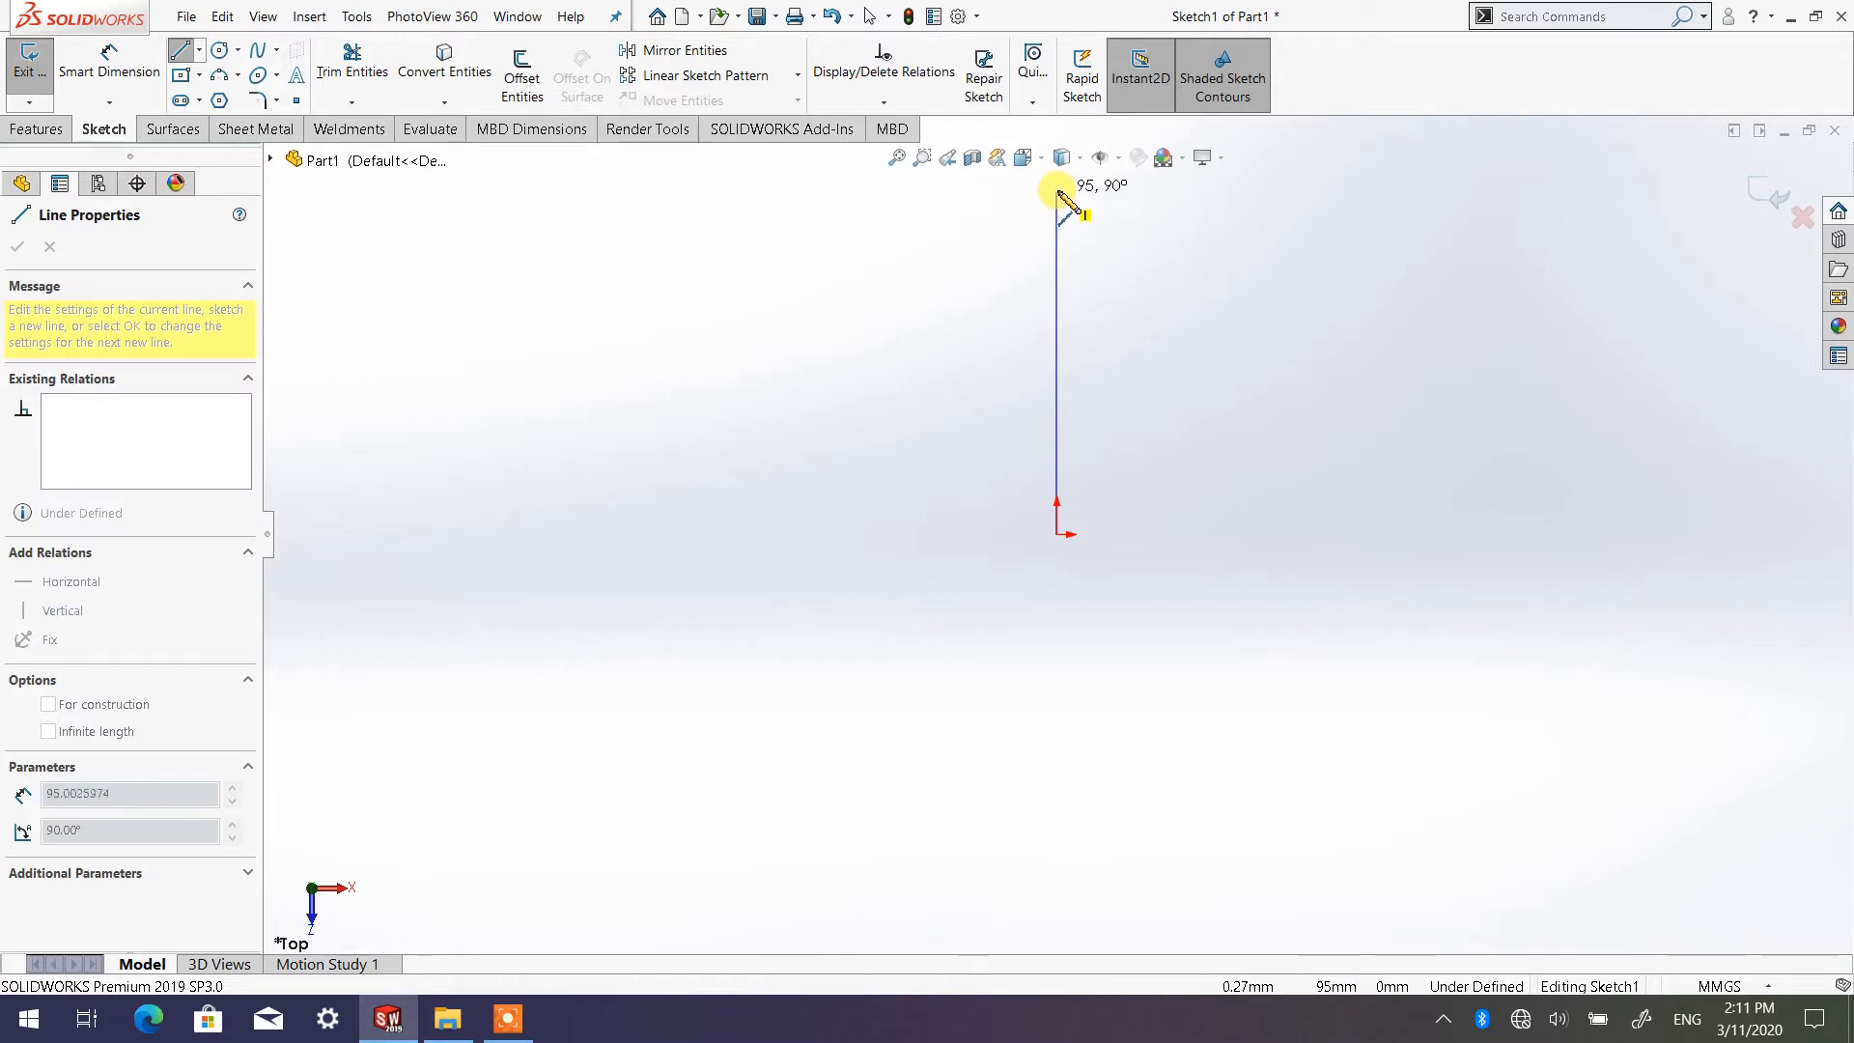
click(1057, 326)
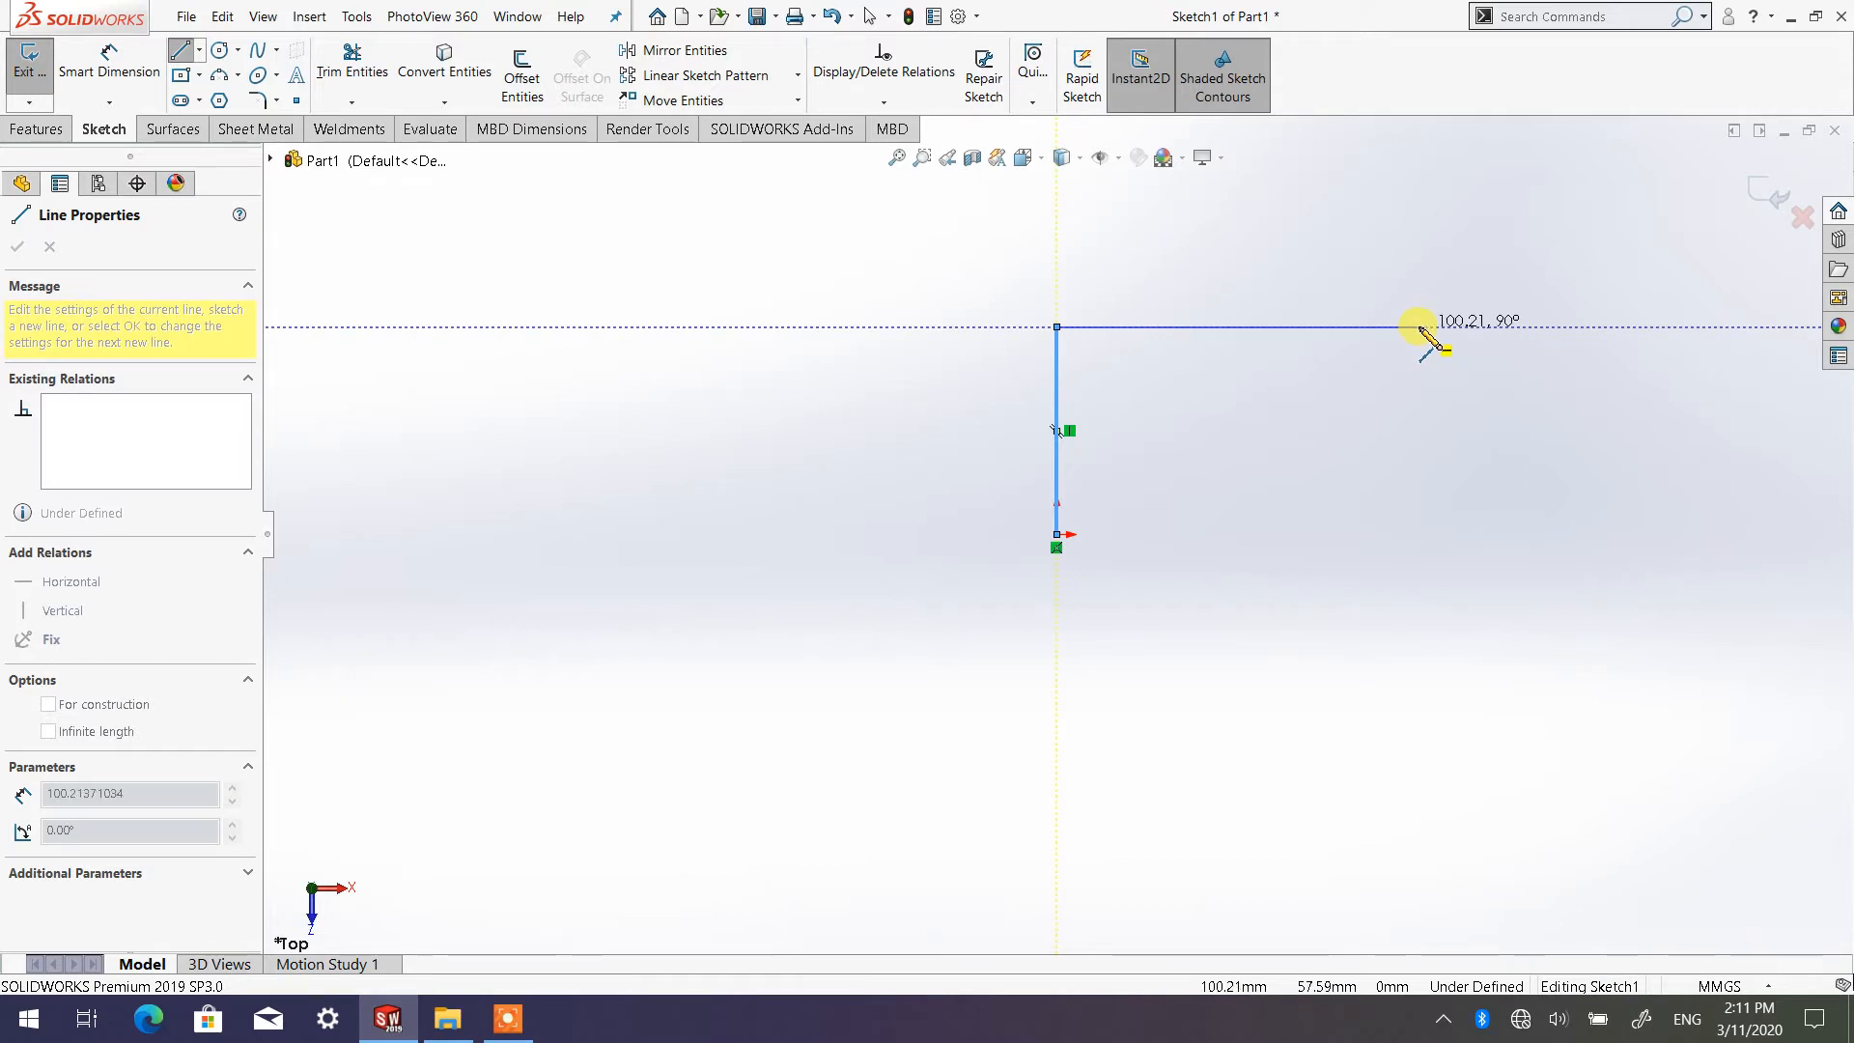
click(1338, 326)
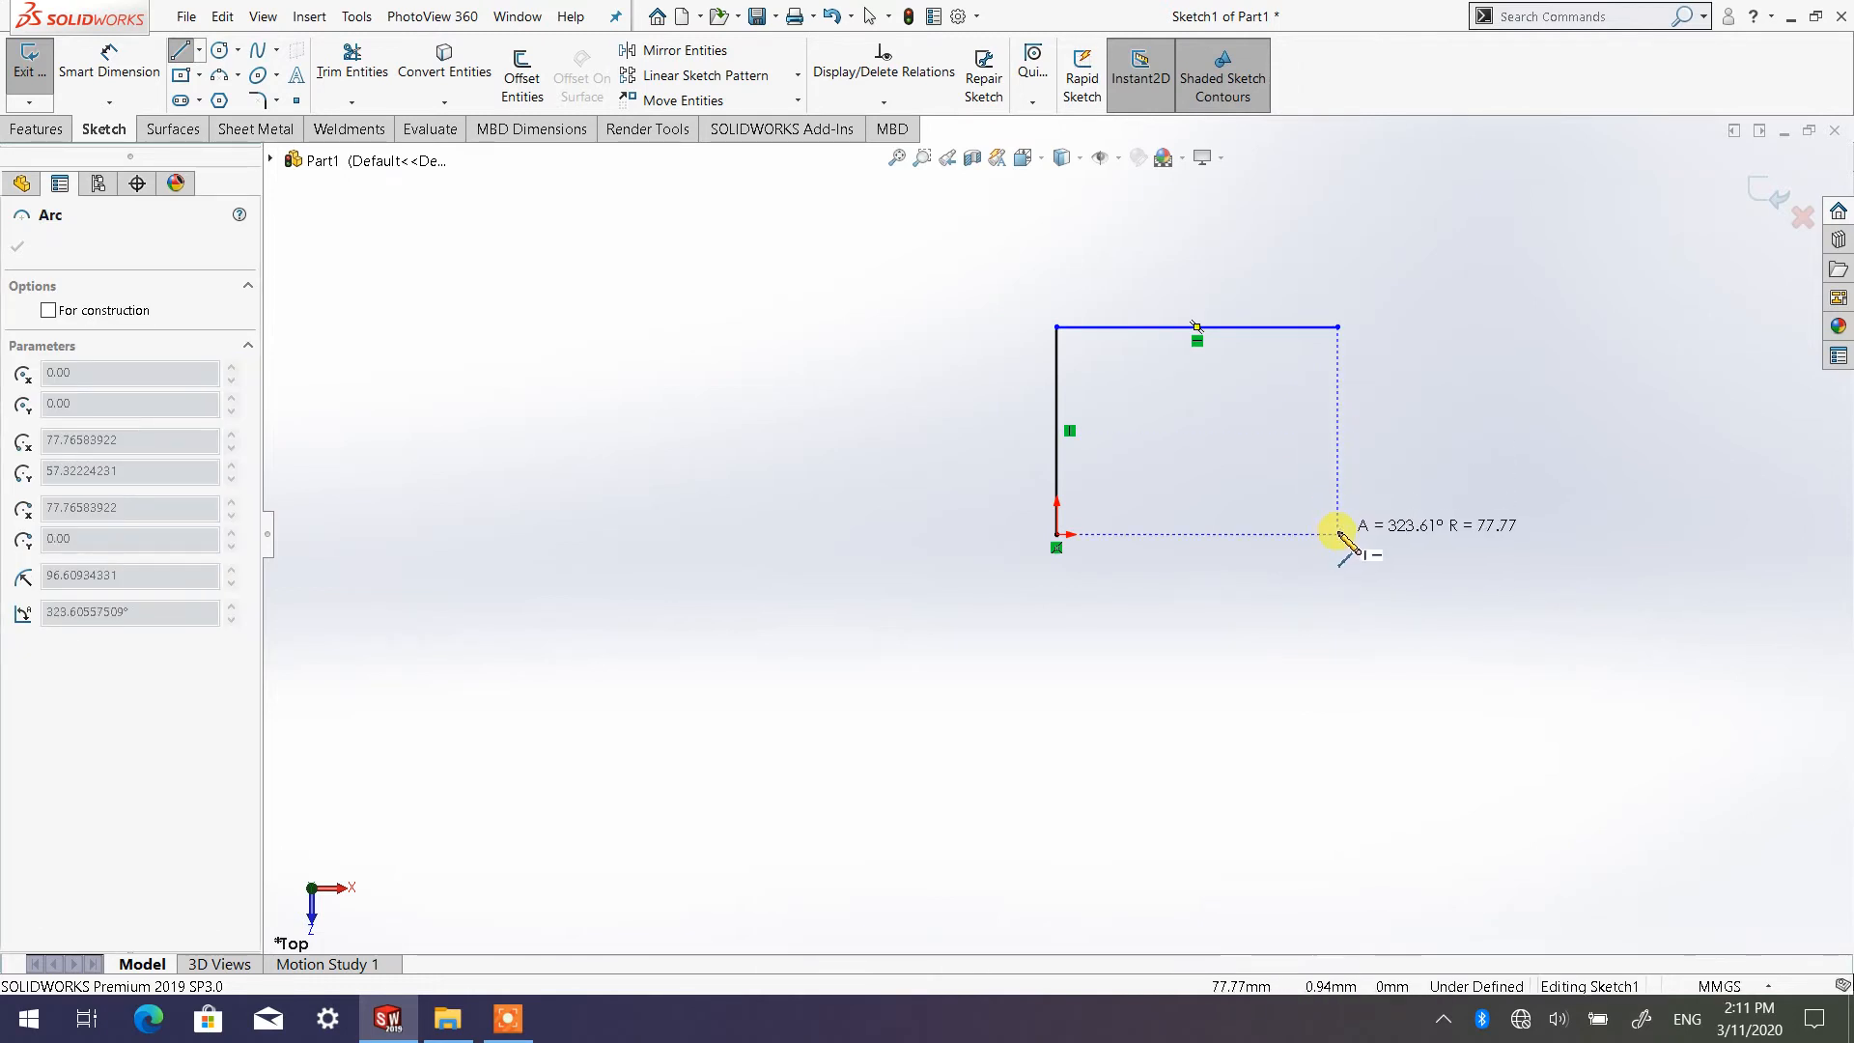
key(Escape)
click(1337, 534)
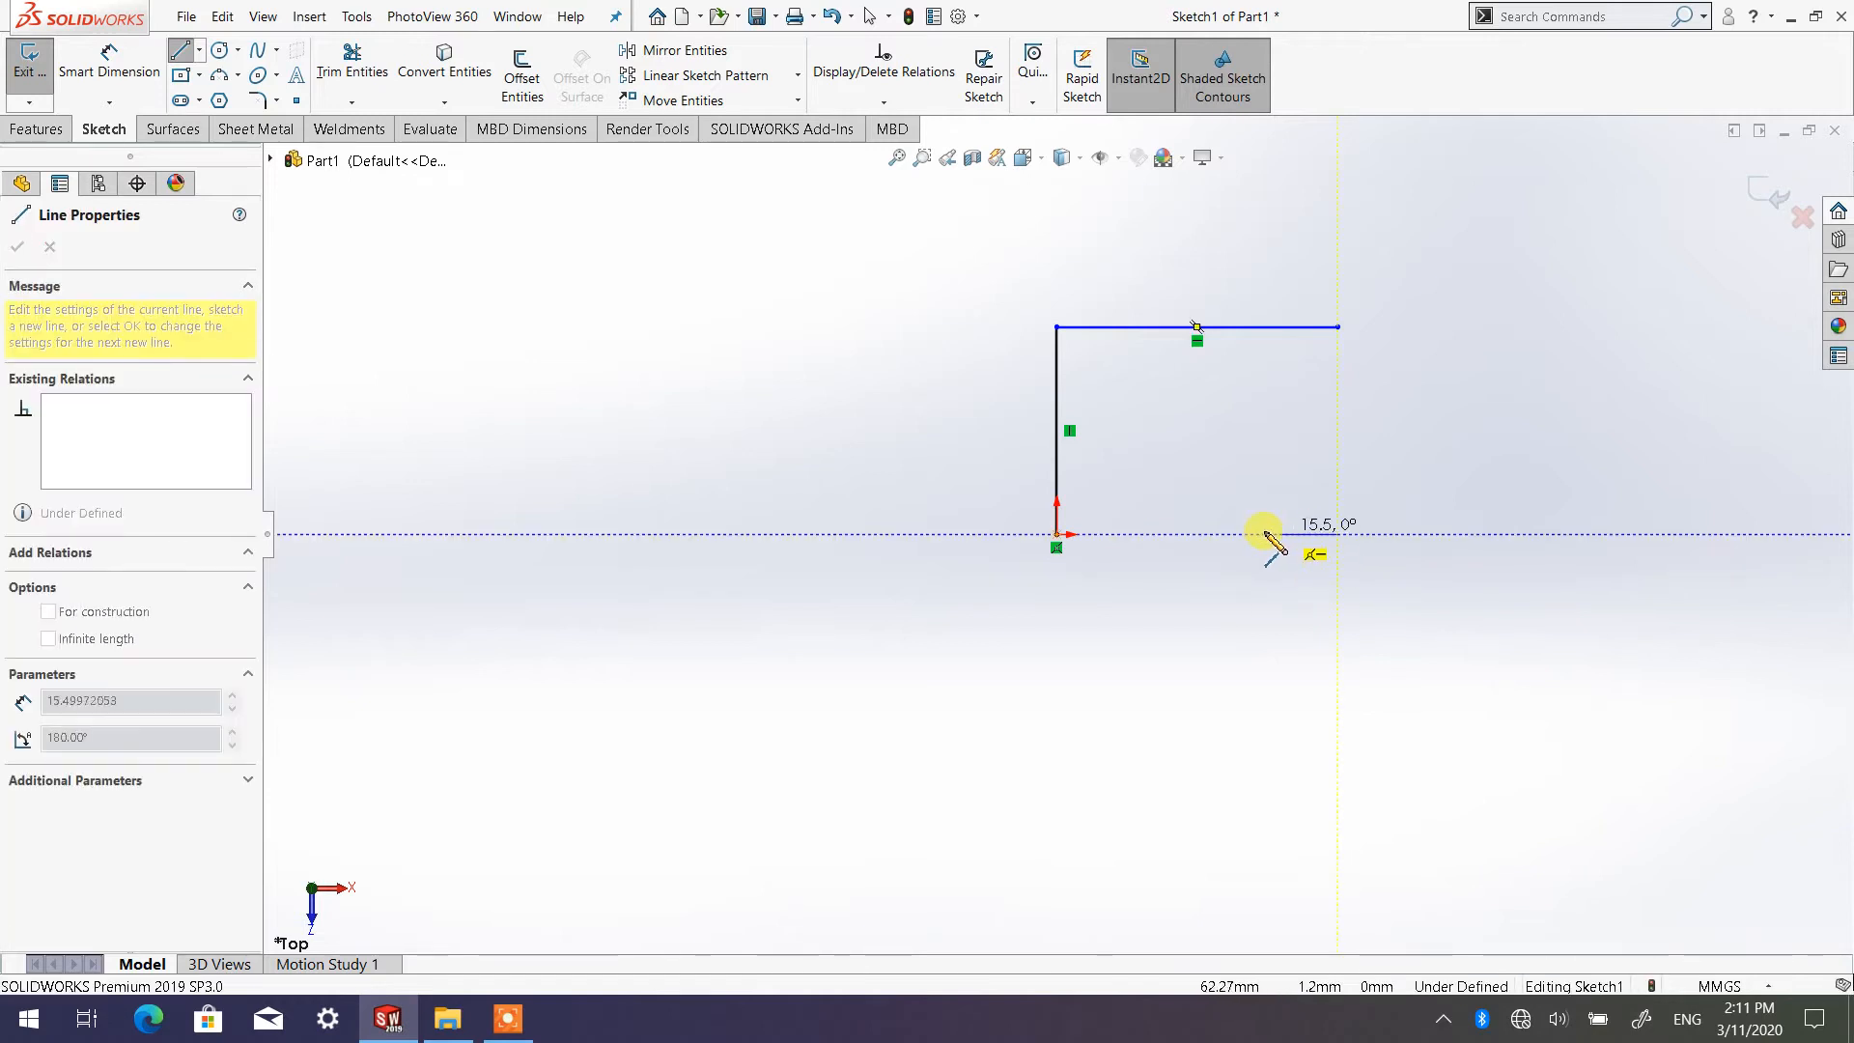
click(1058, 534)
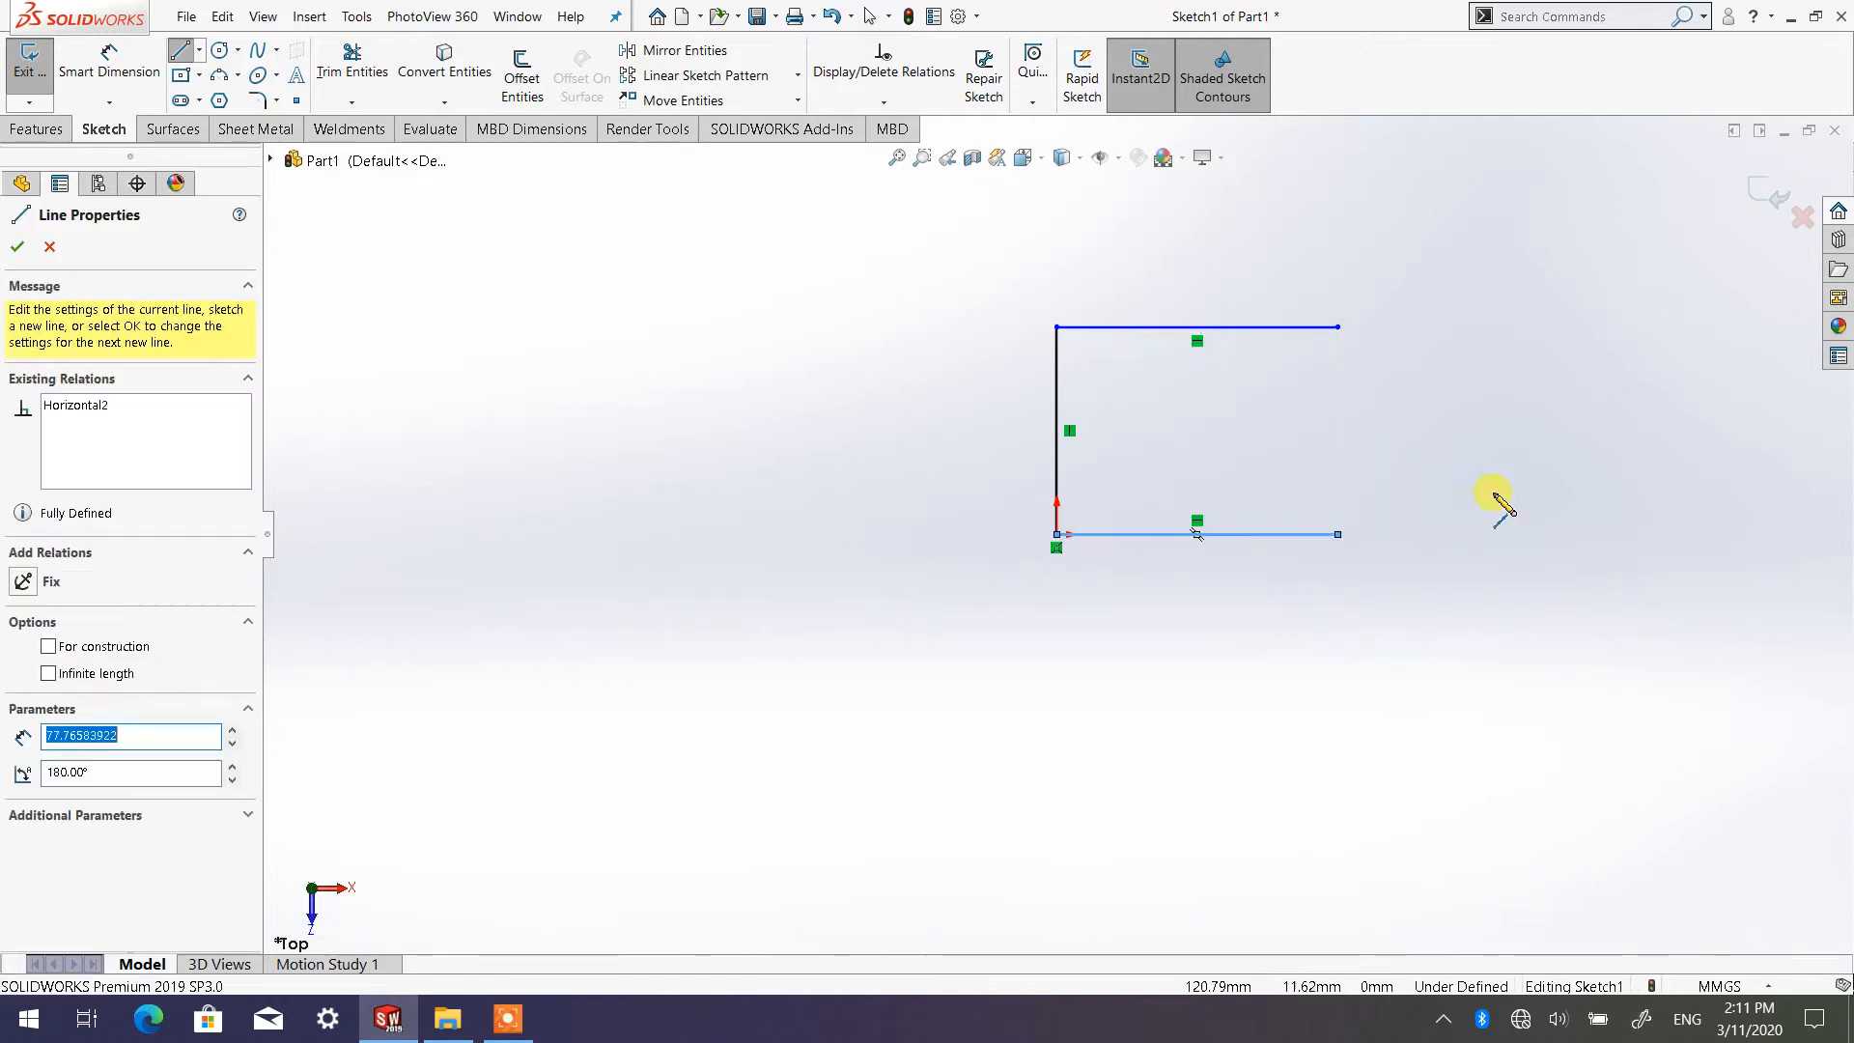
Close the rectangle with a vertical line joining the open ends of the upper and lower lines, and finish the Line tool
click(1337, 326)
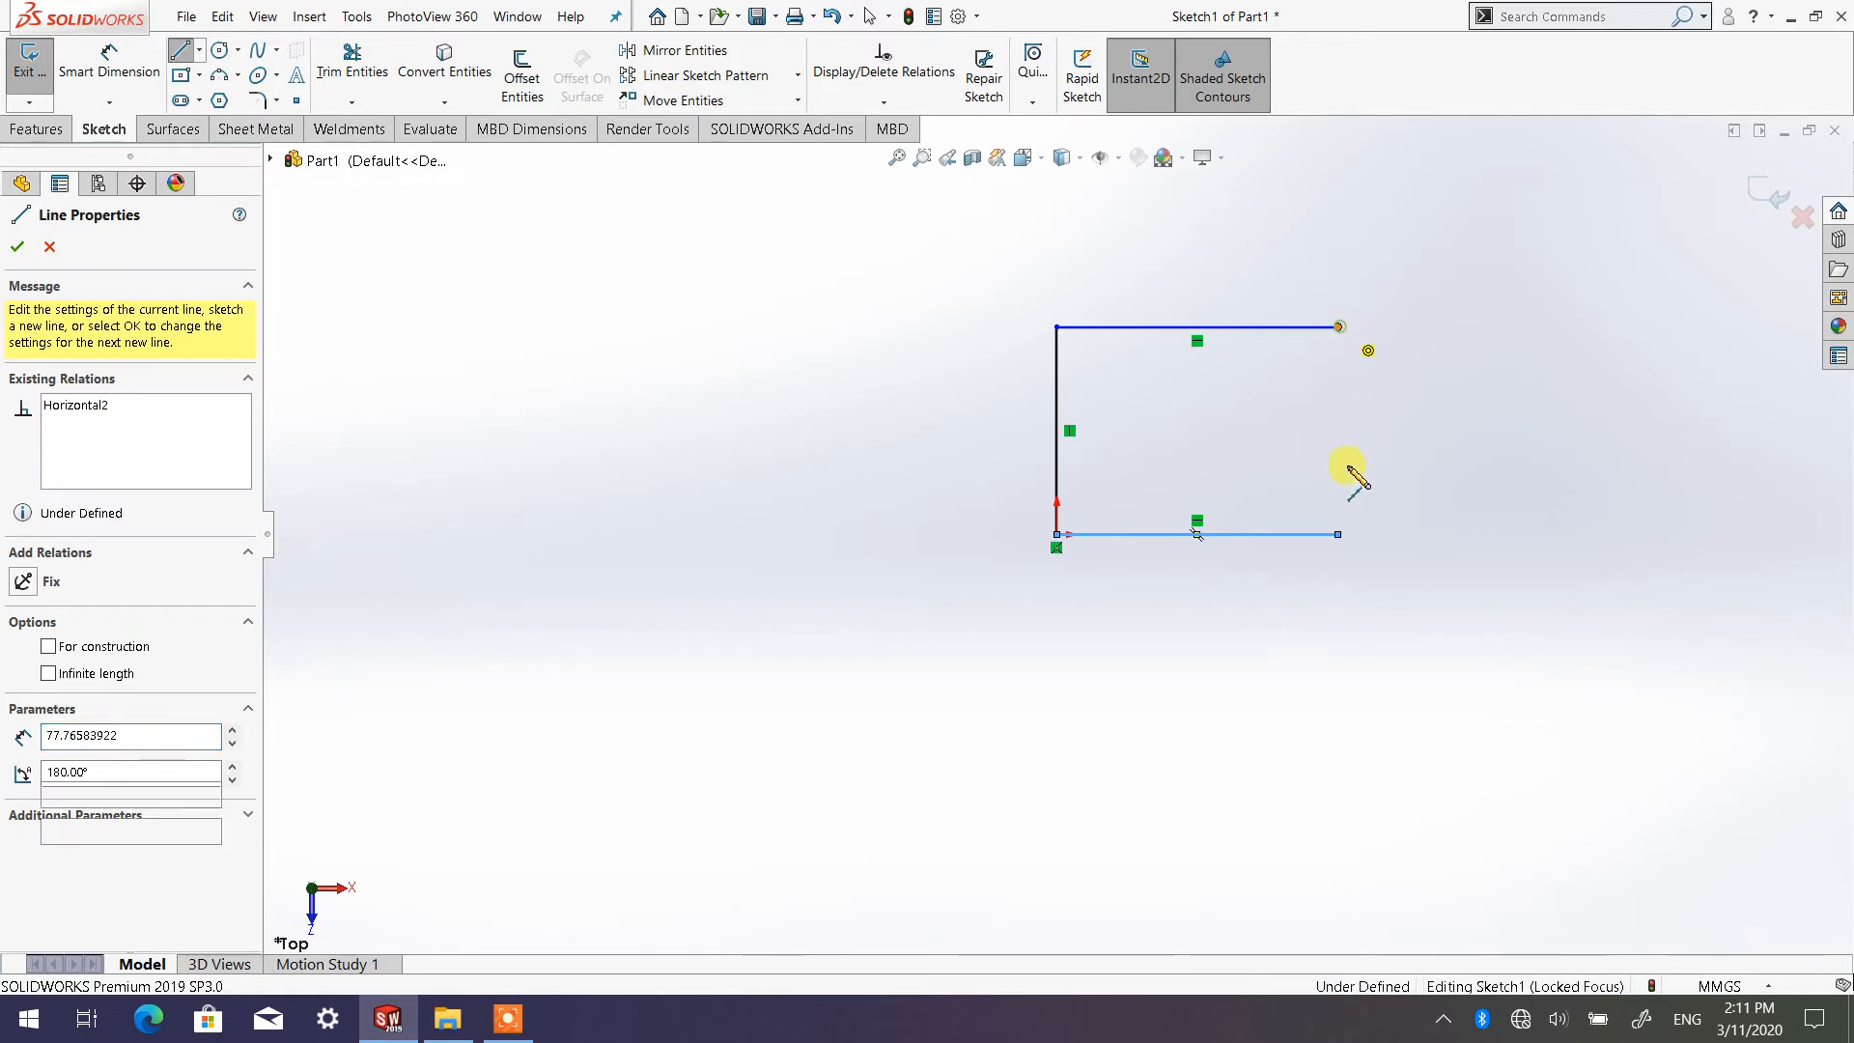
click(1338, 534)
right_click(1339, 535)
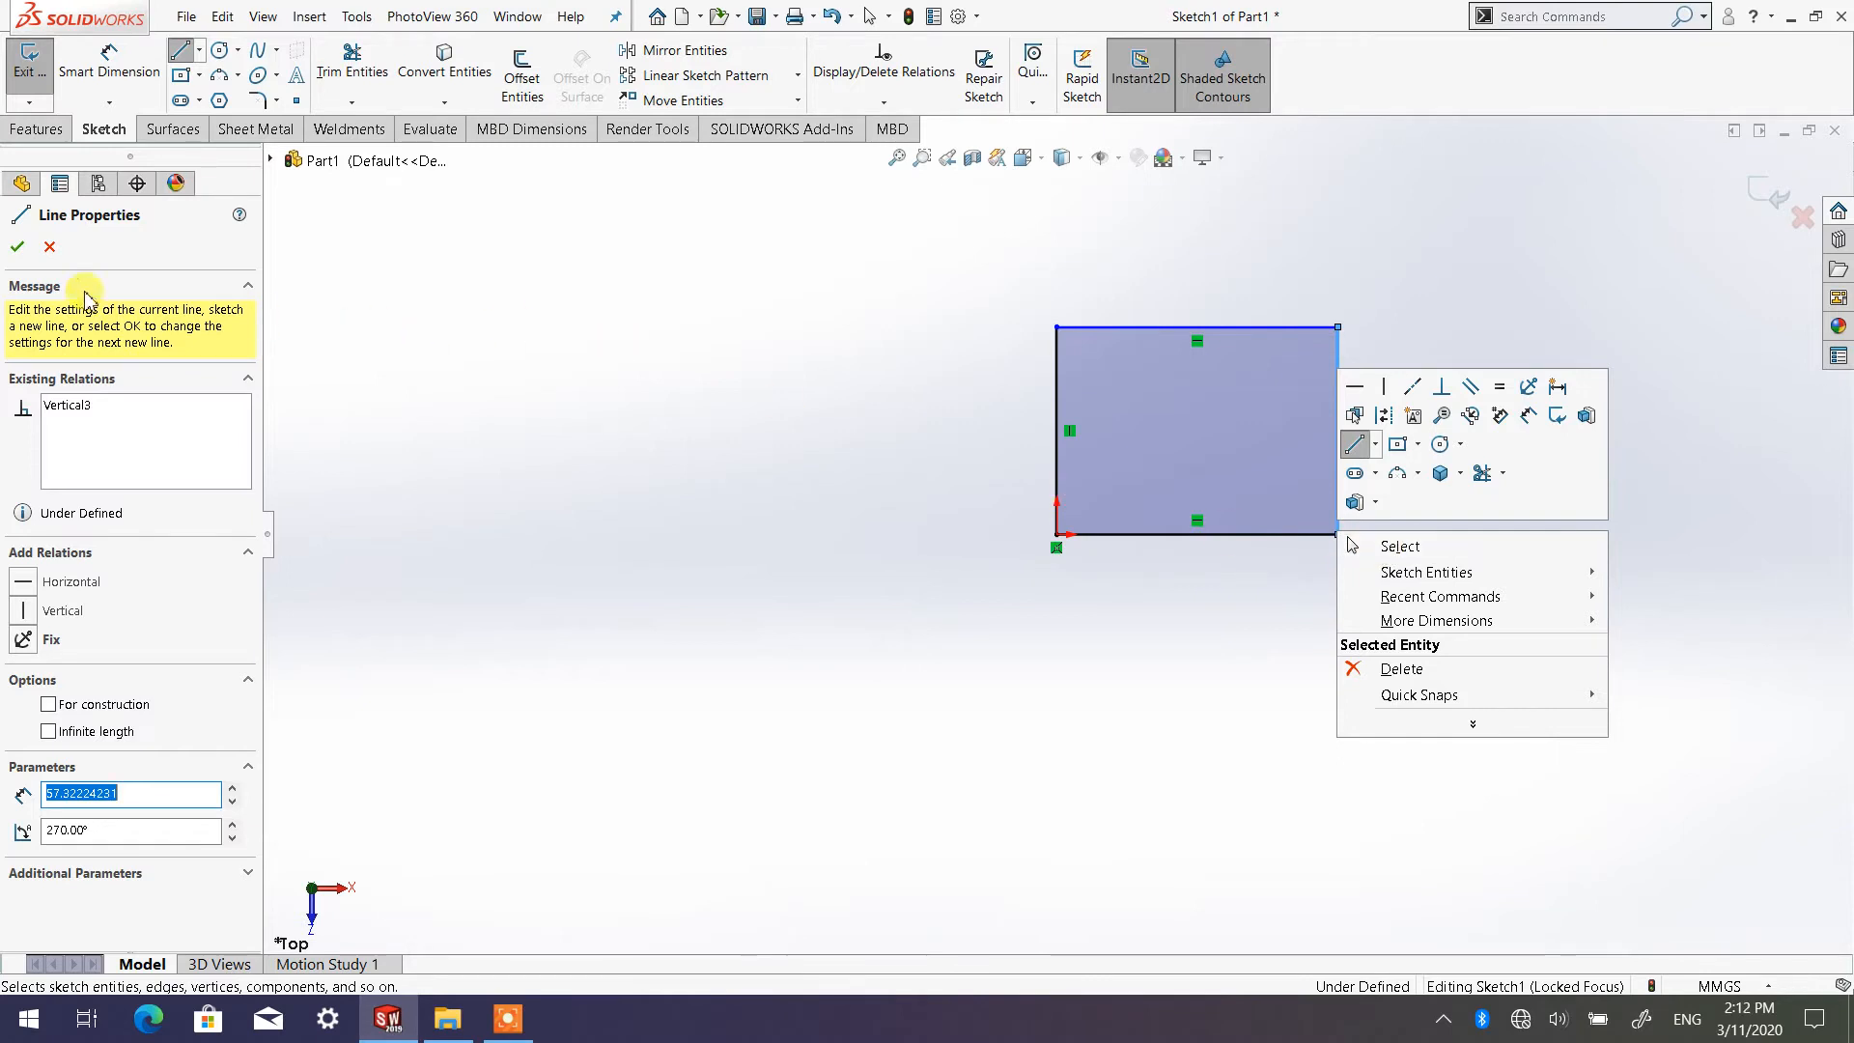
click(18, 249)
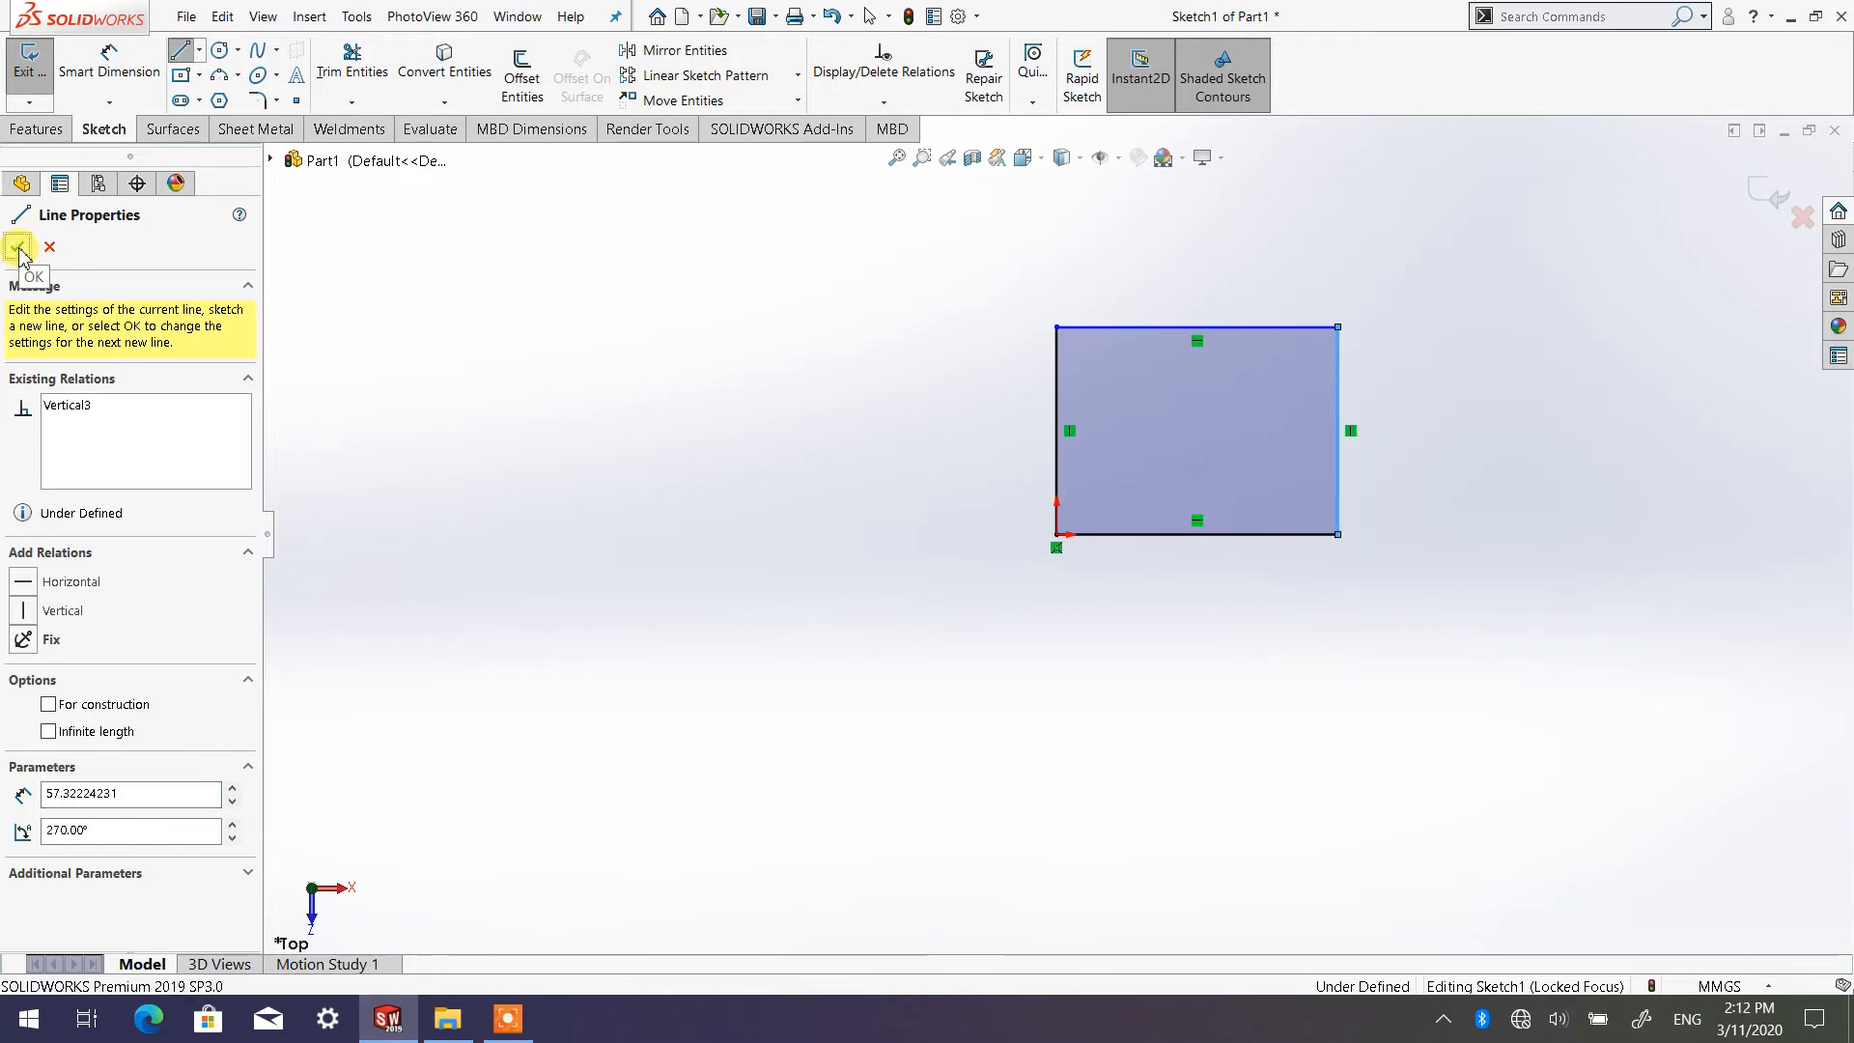
click(18, 250)
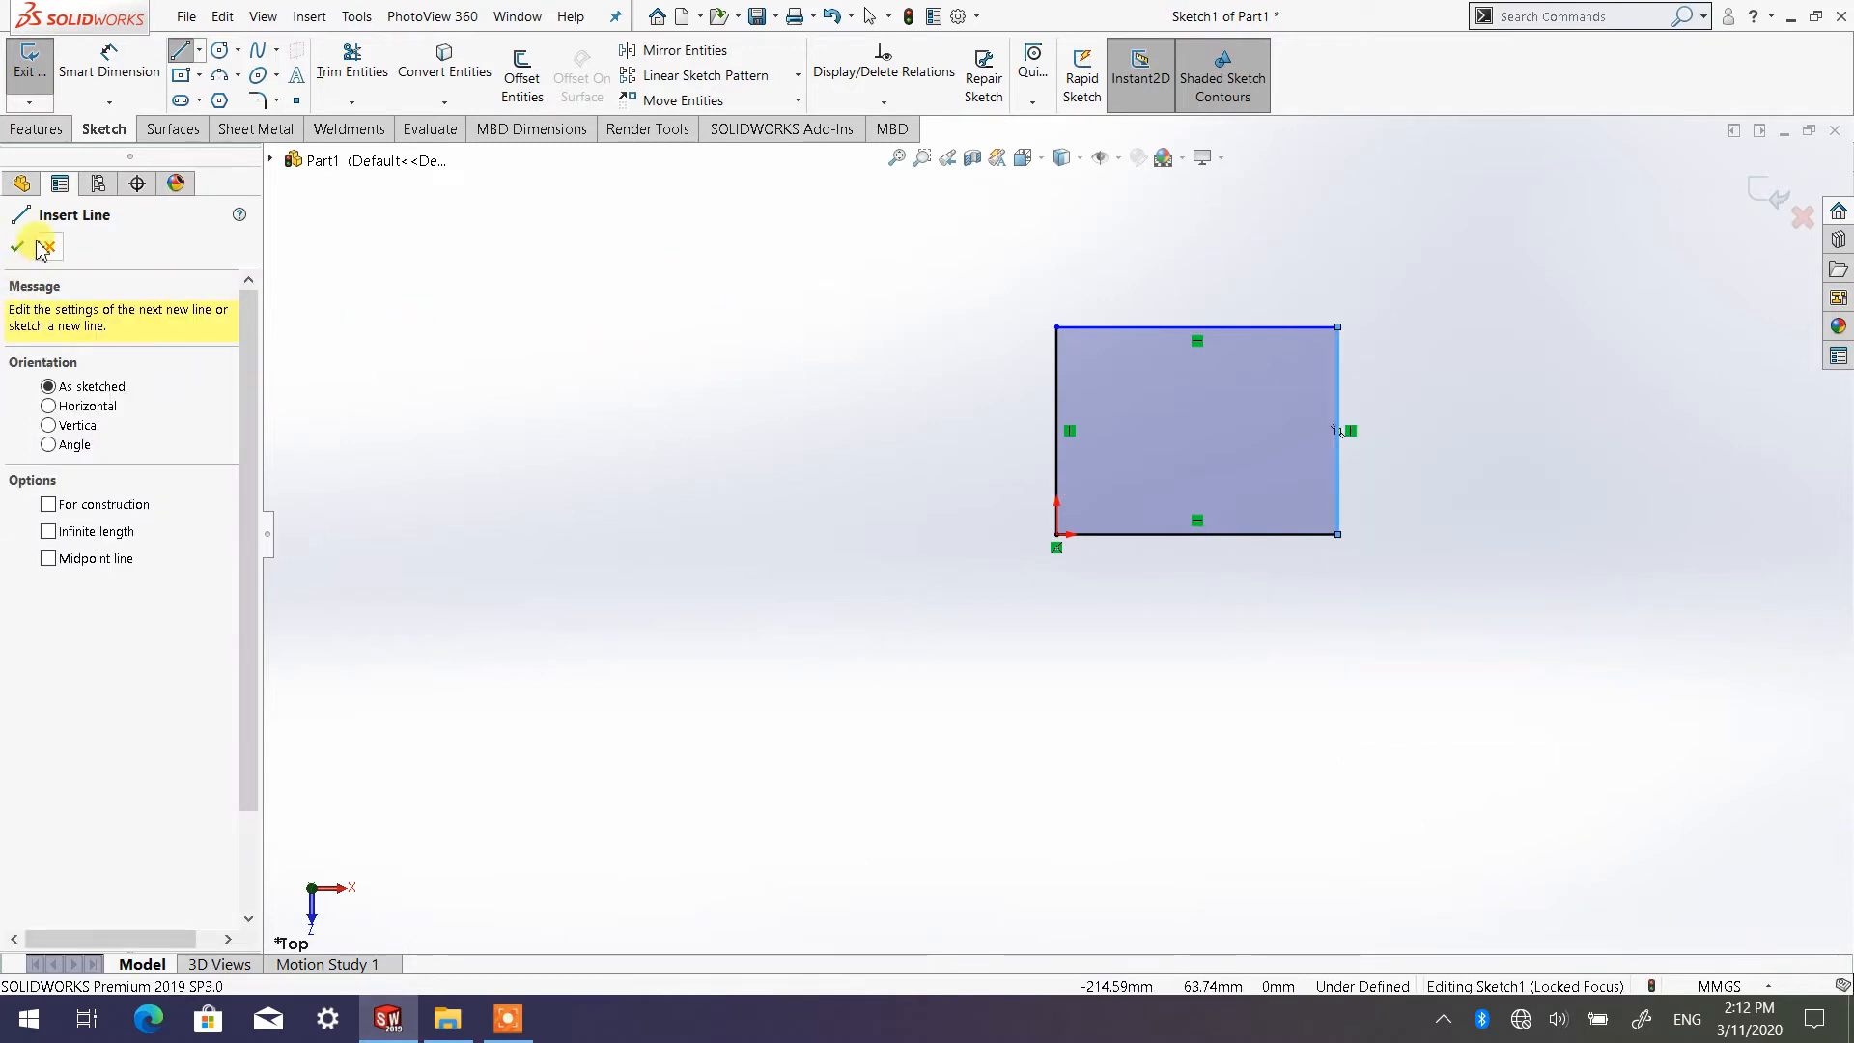
click(18, 248)
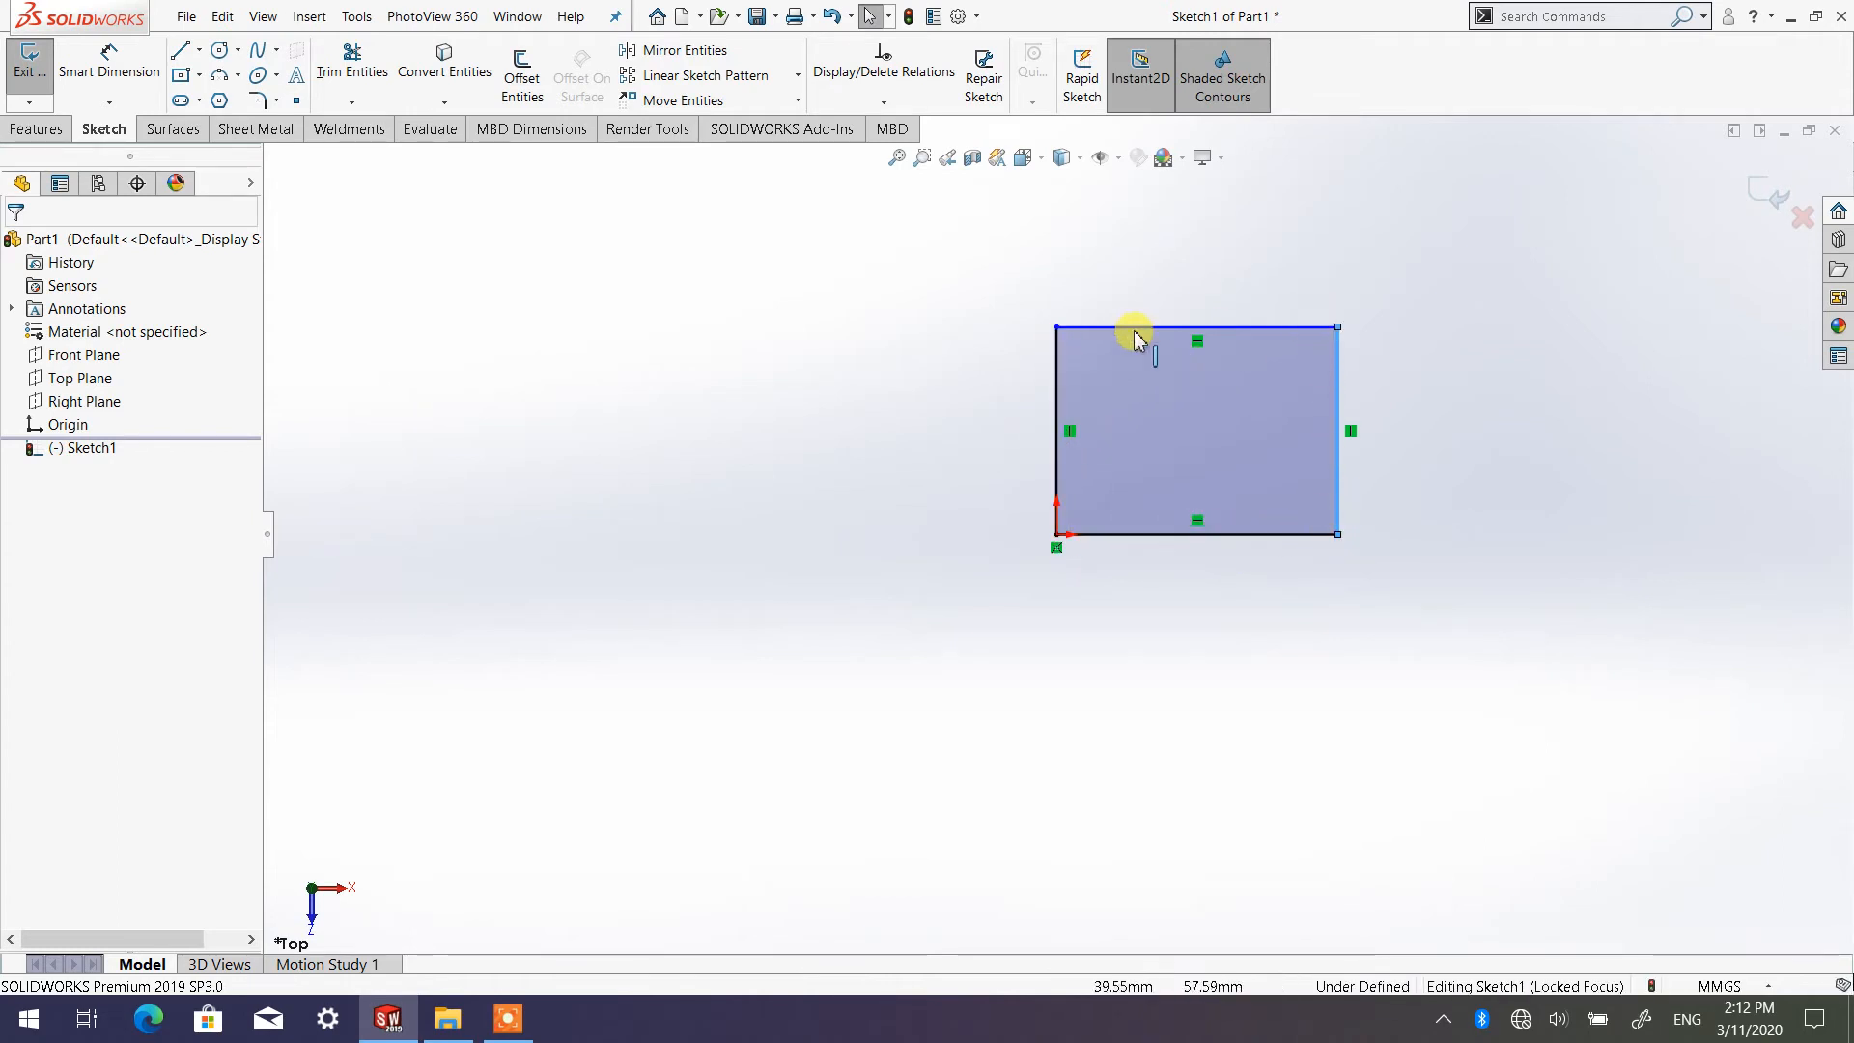
Add a Smart Dimension of 100 mm to the rectangle's vertical side that starts at the origin
click(111, 73)
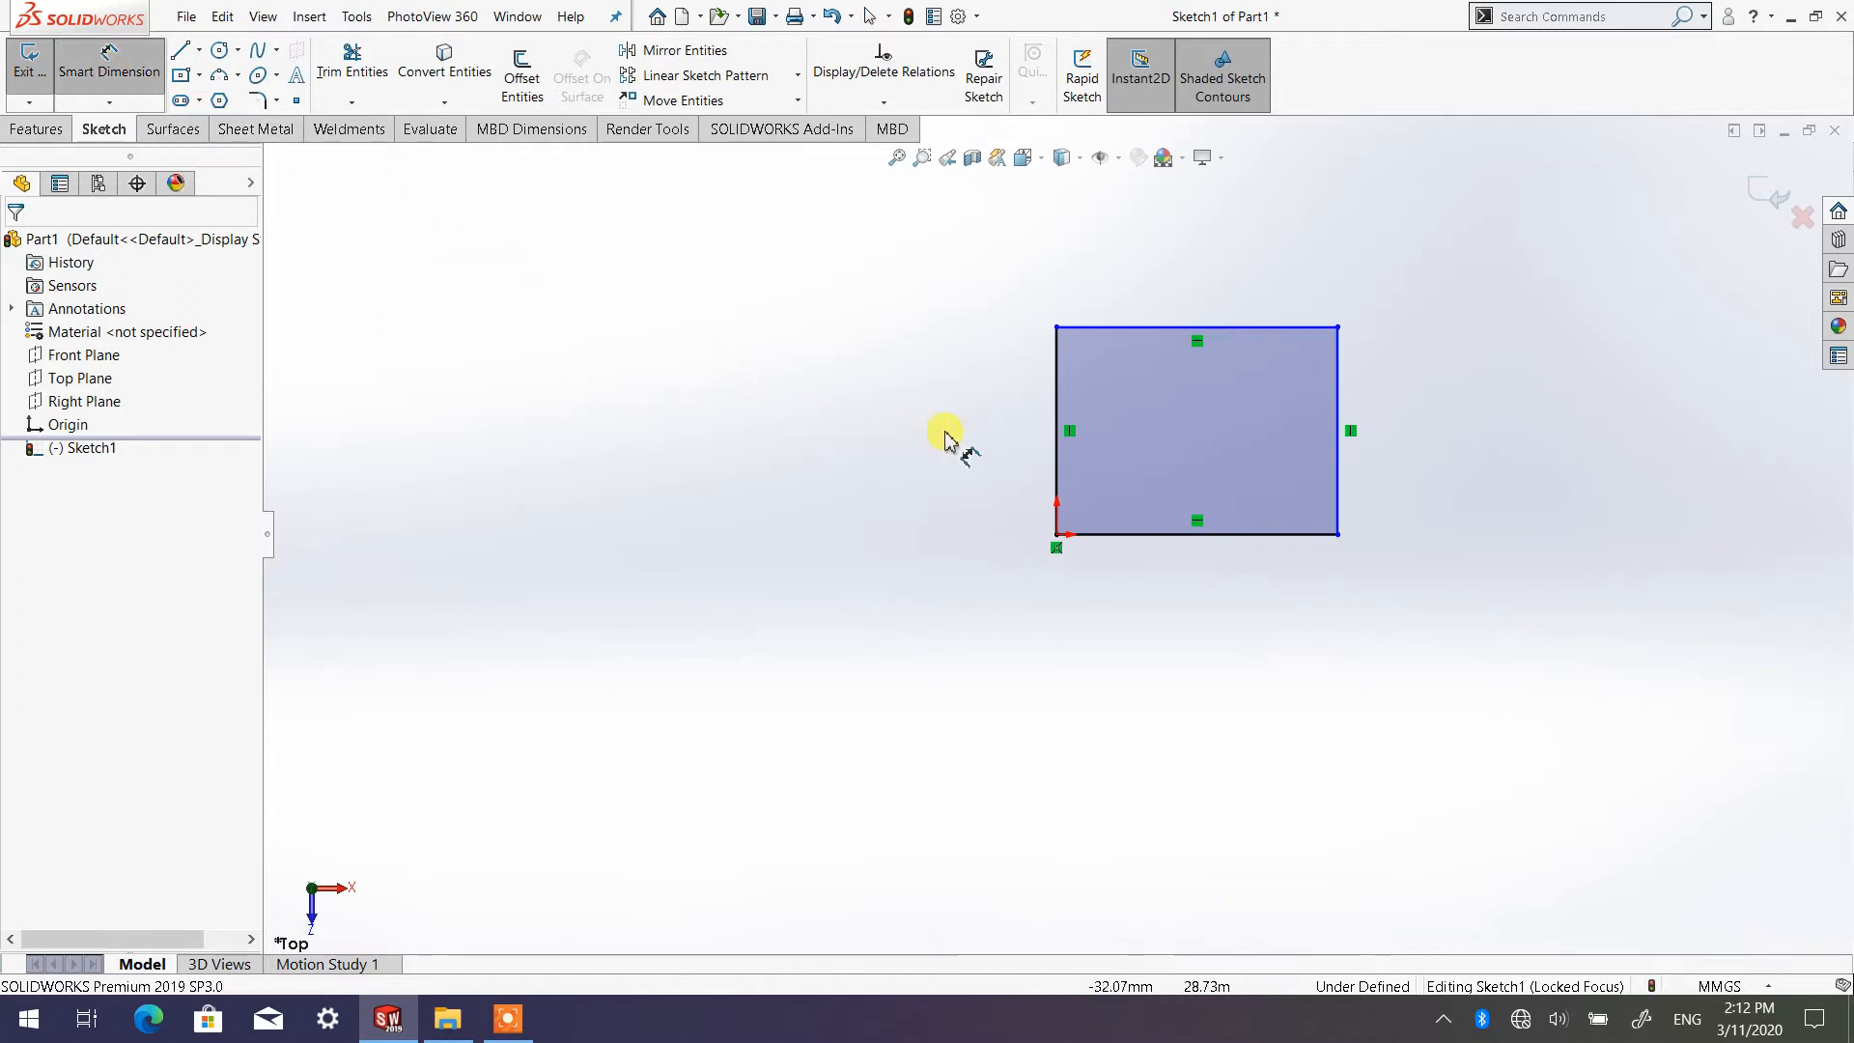
click(1058, 417)
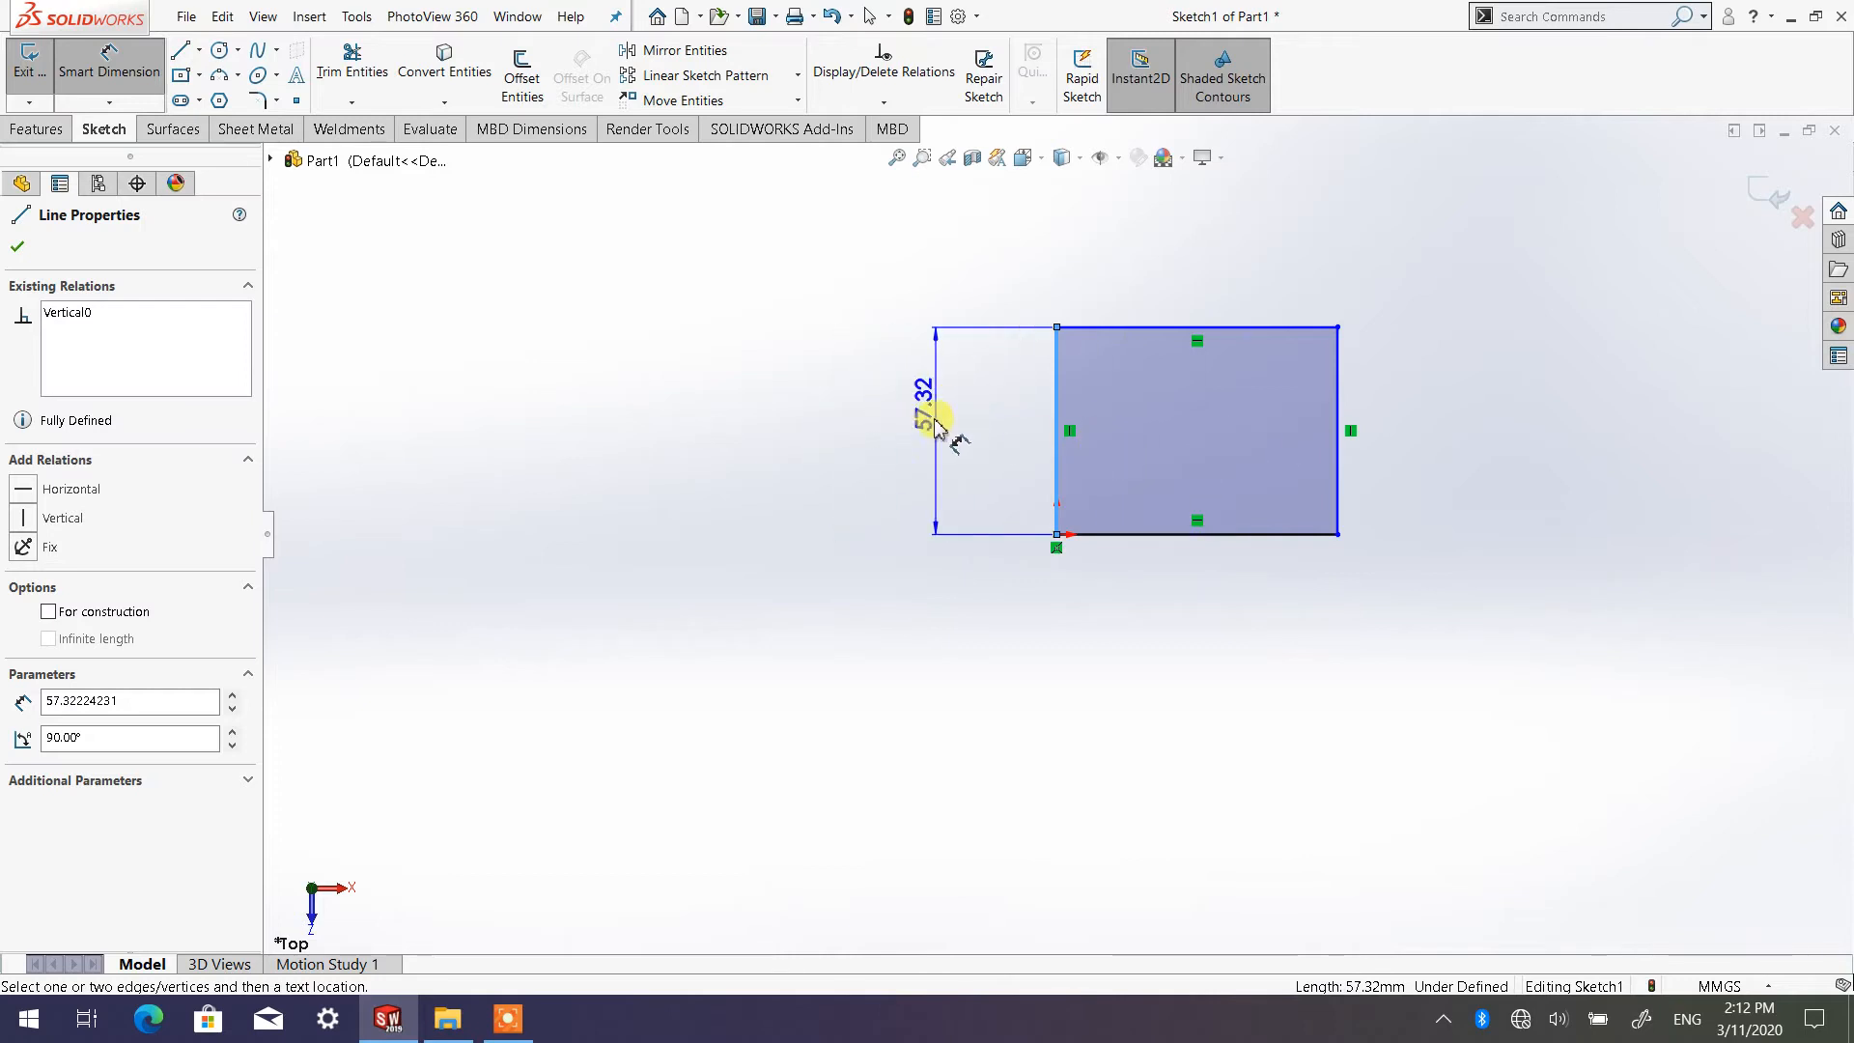
click(919, 415)
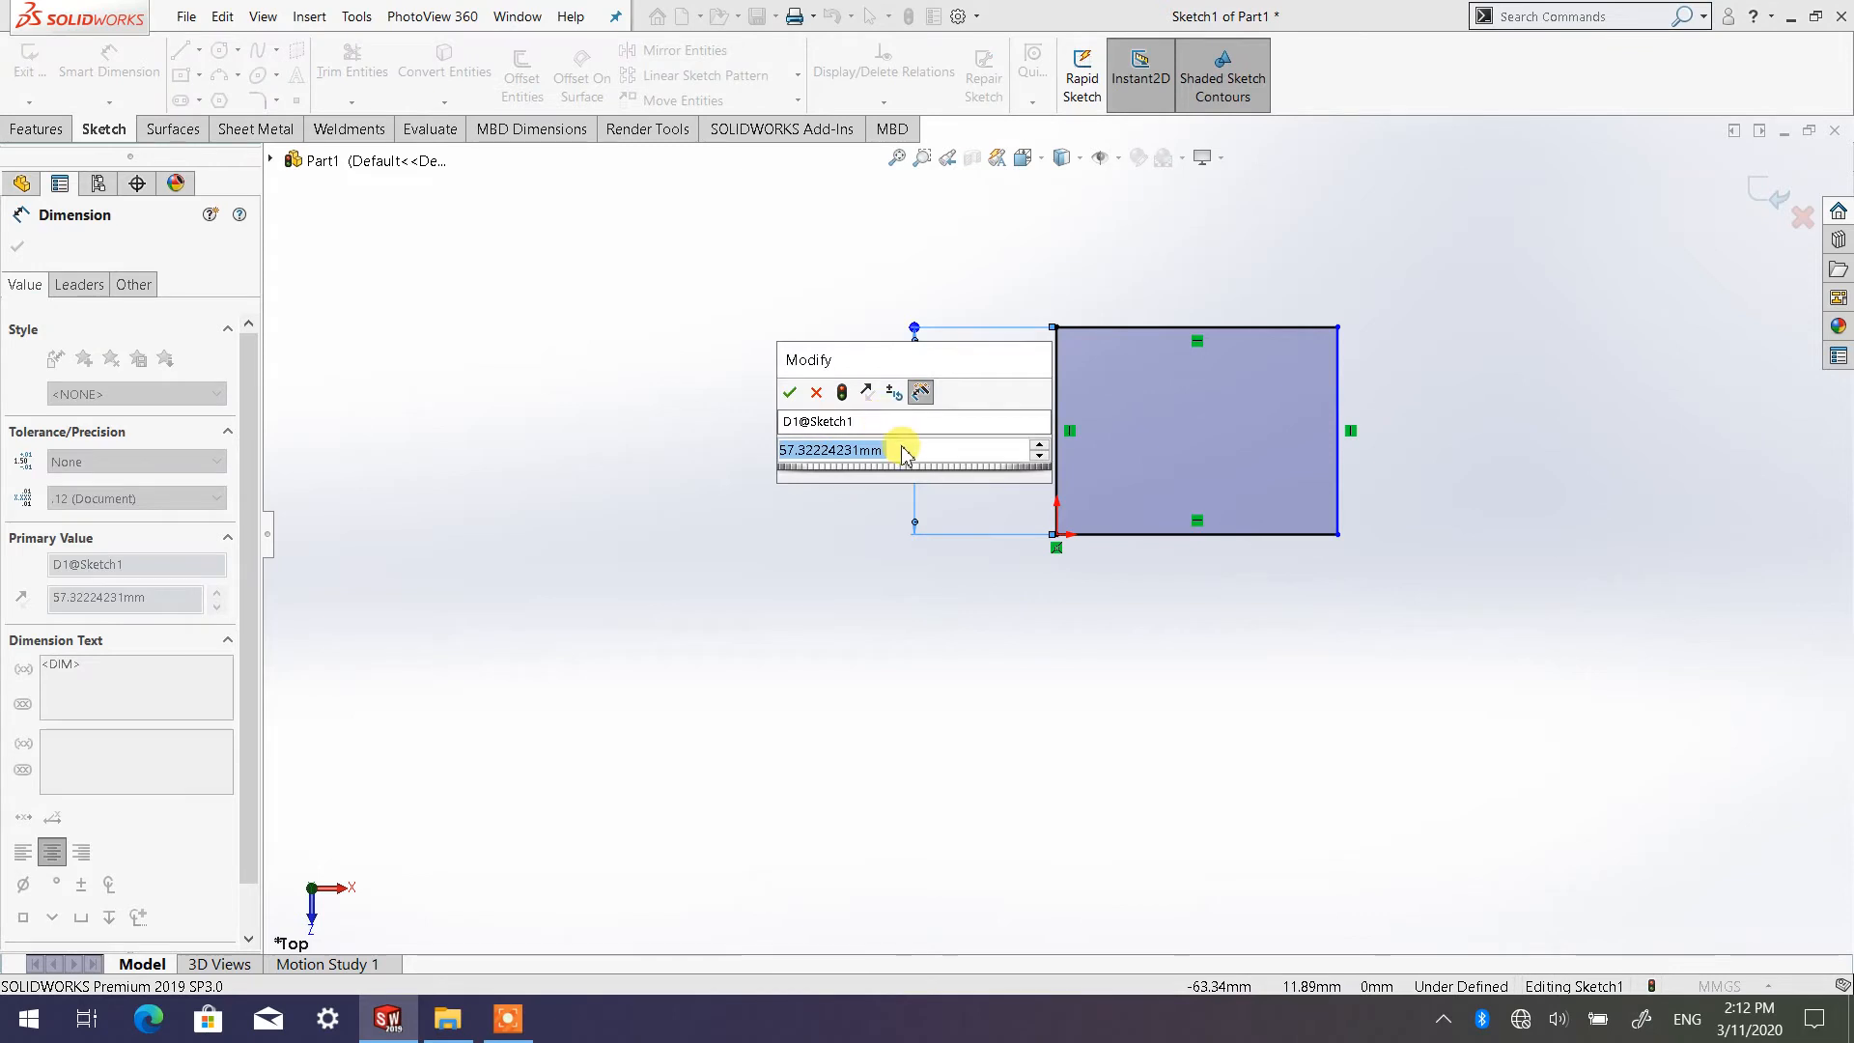
text(100)
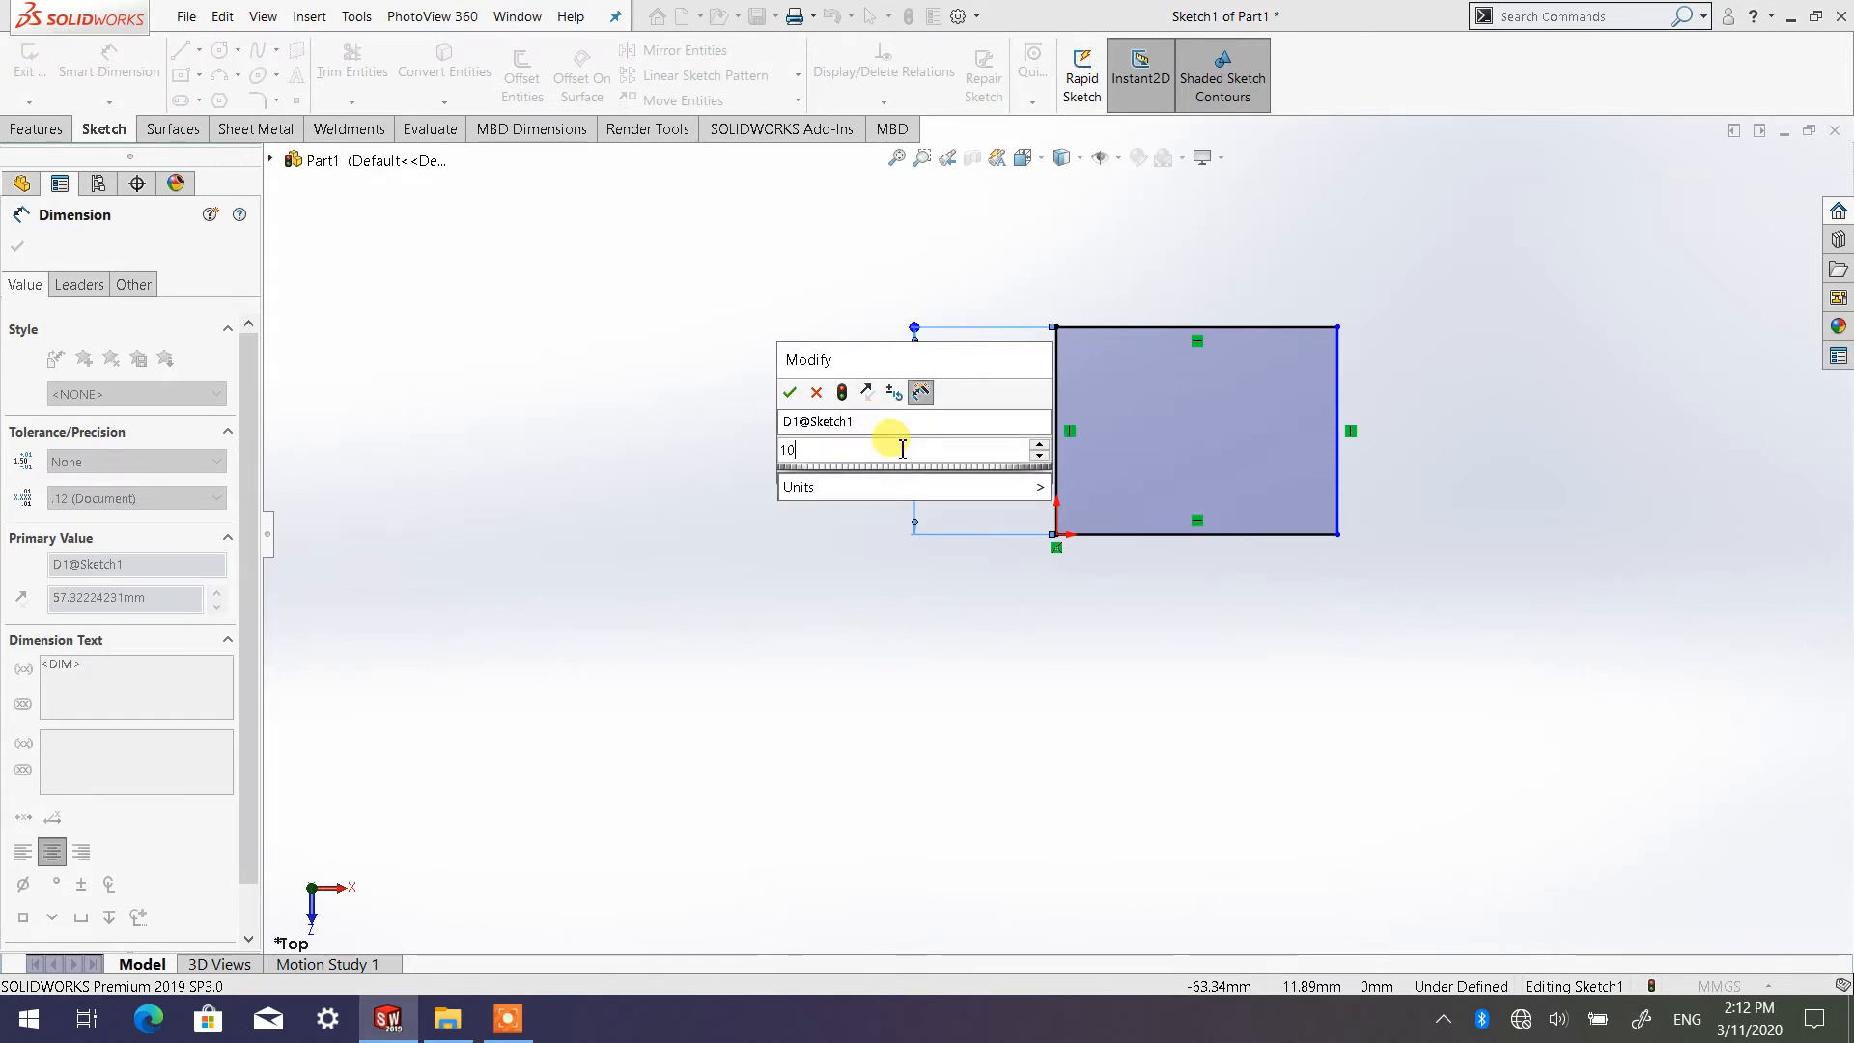
mouse_move(849, 484)
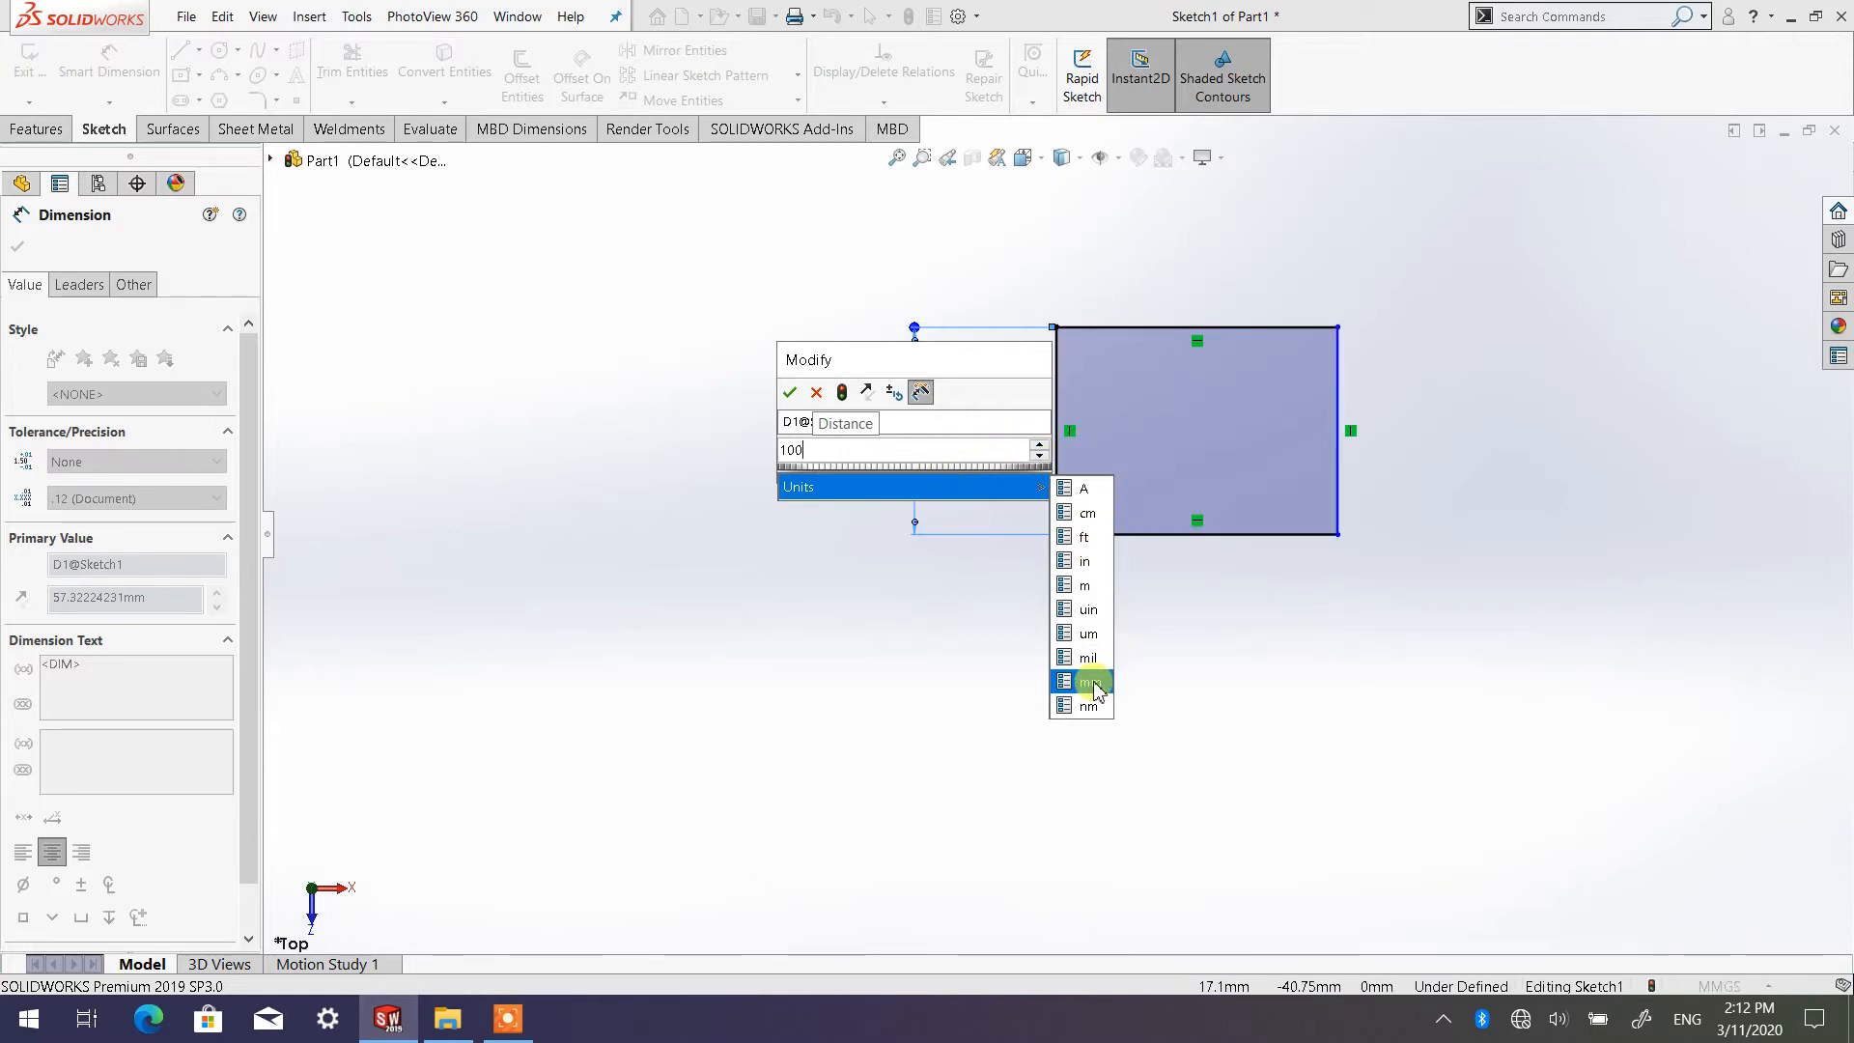
click(819, 363)
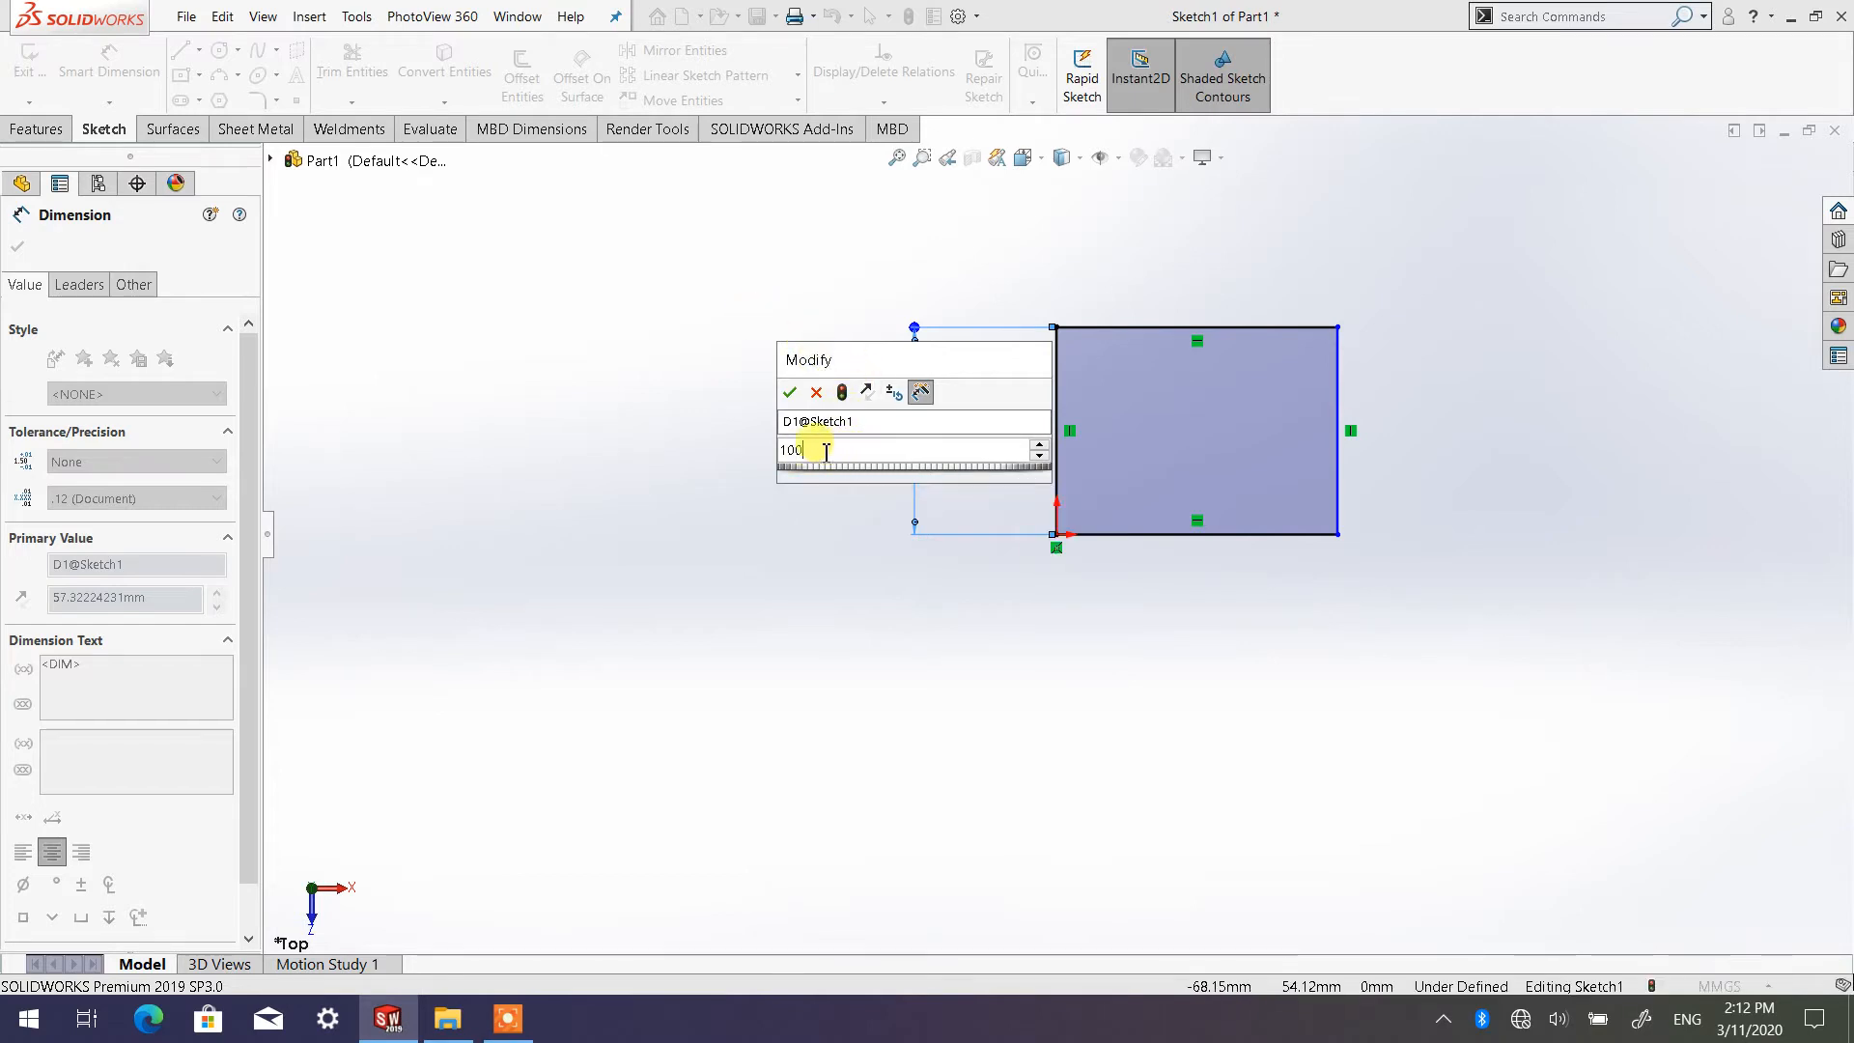
click(790, 391)
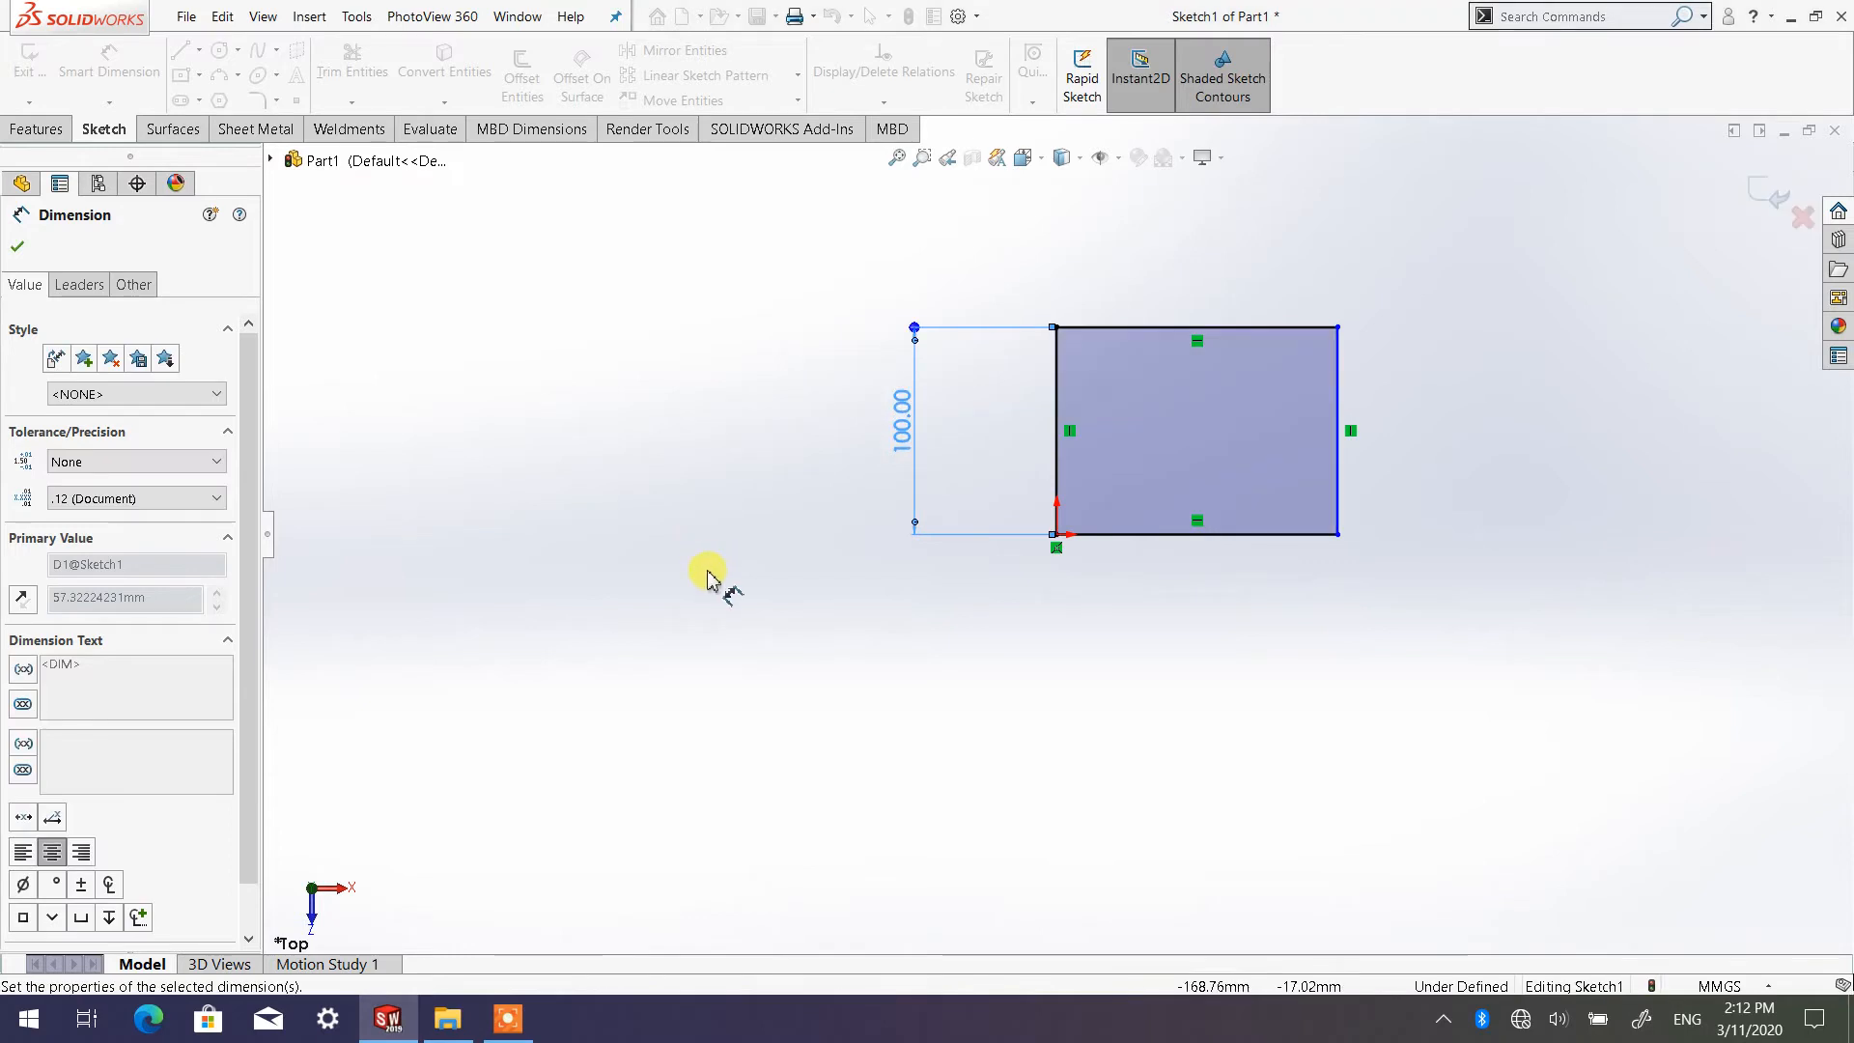
click(841, 655)
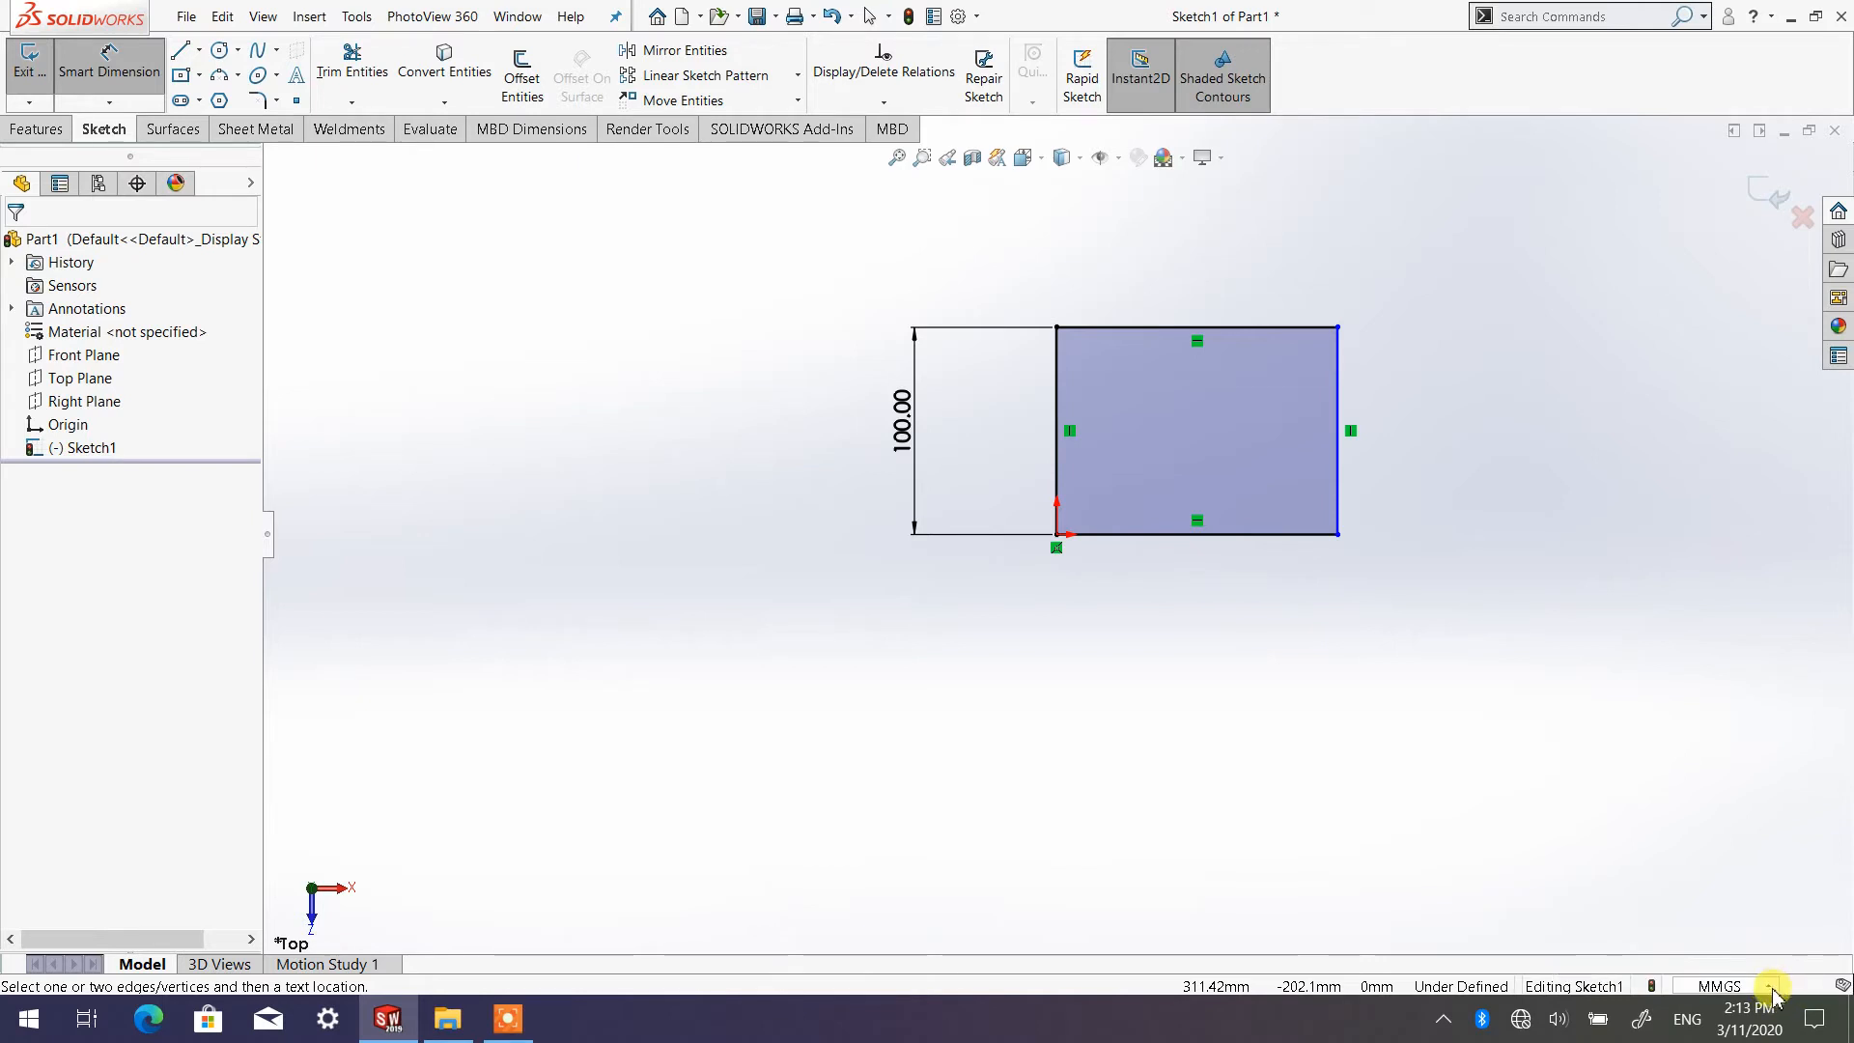
Review the unit systems available for the document without changing the selection, and leave the Smart Dimension tool
click(1773, 994)
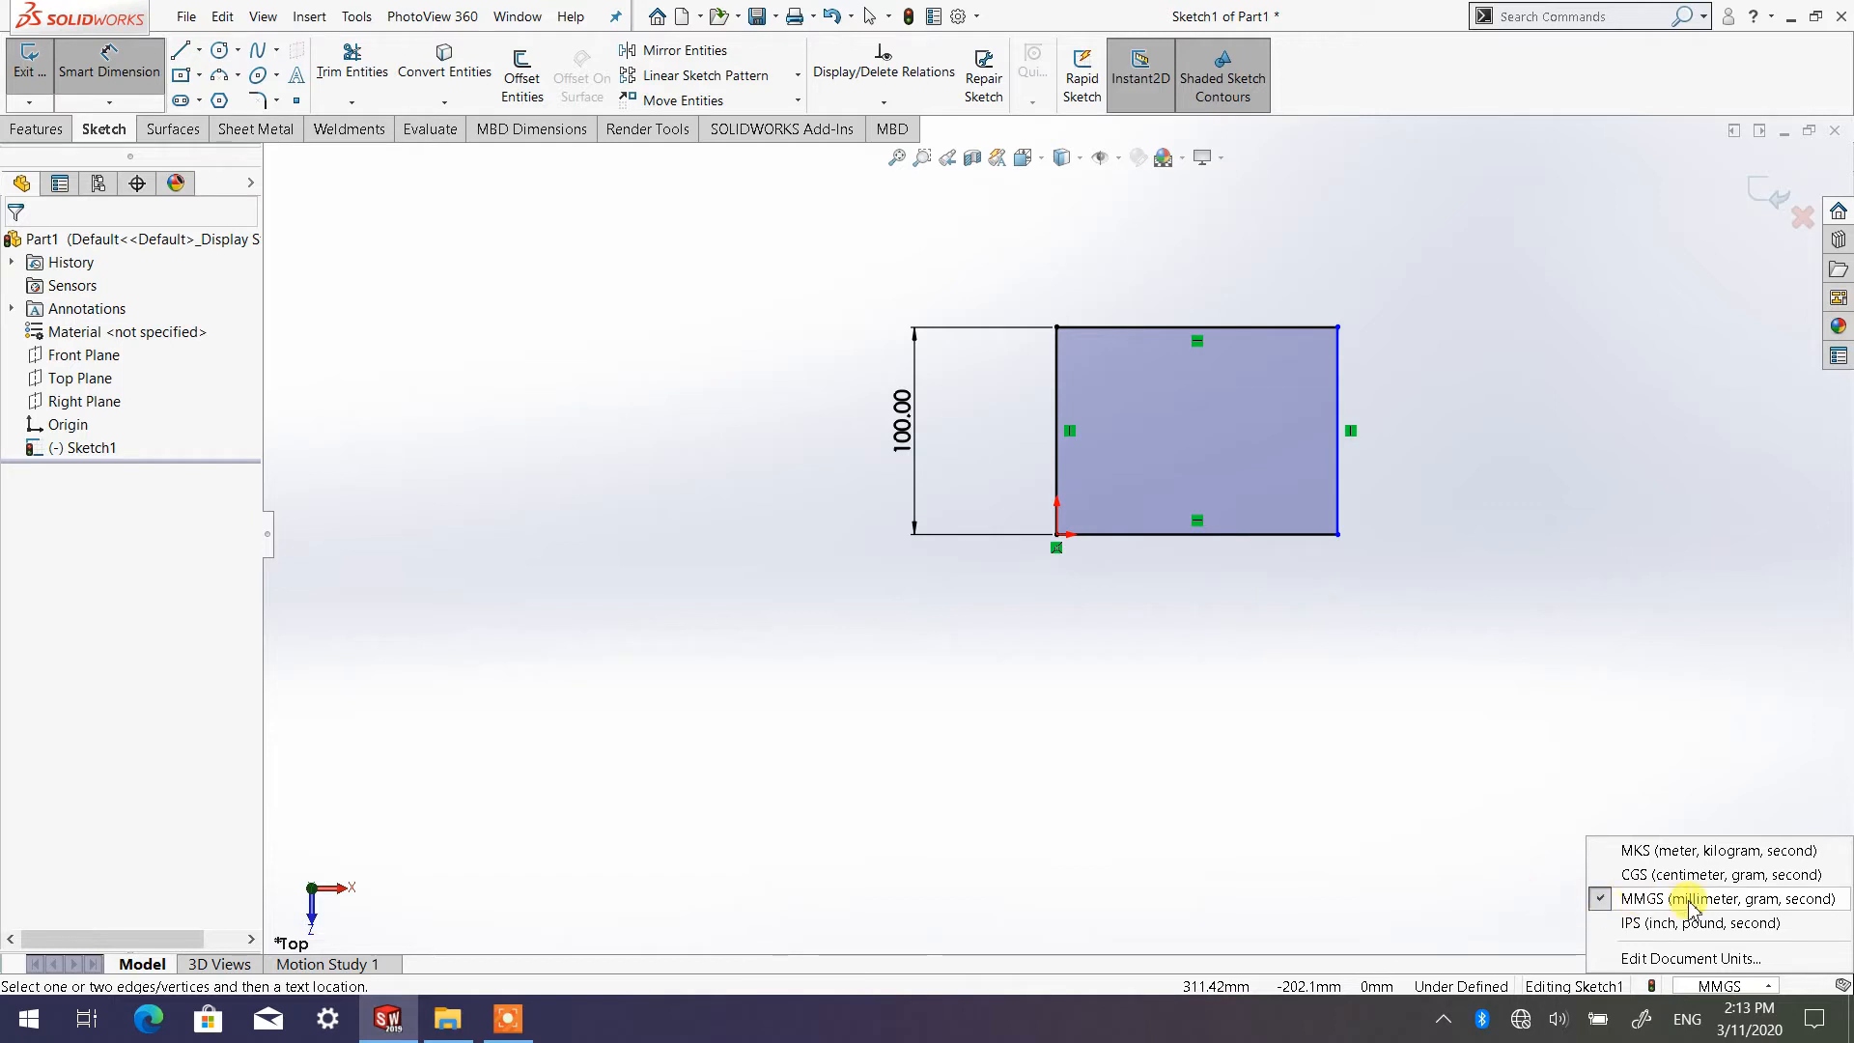
click(1434, 856)
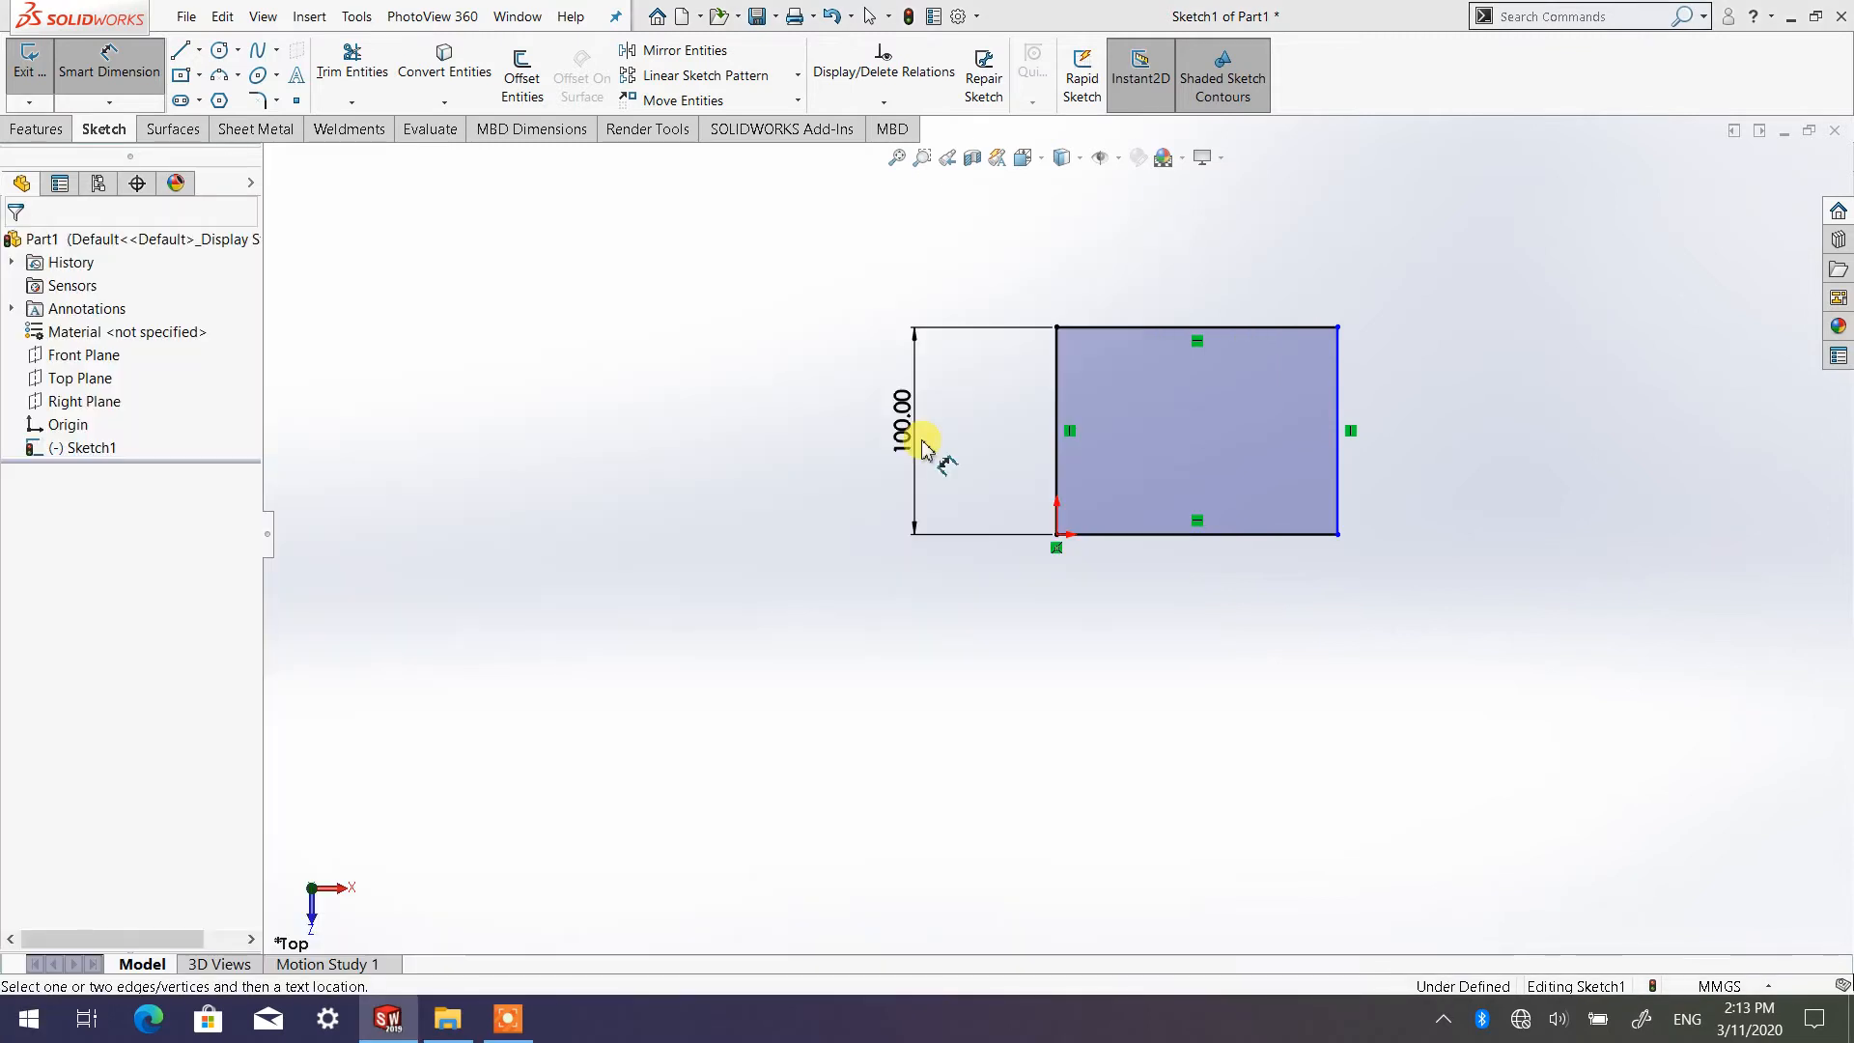
key(Escape)
Delete the 100 mm dimension from the rectangle's vertical side
click(913, 440)
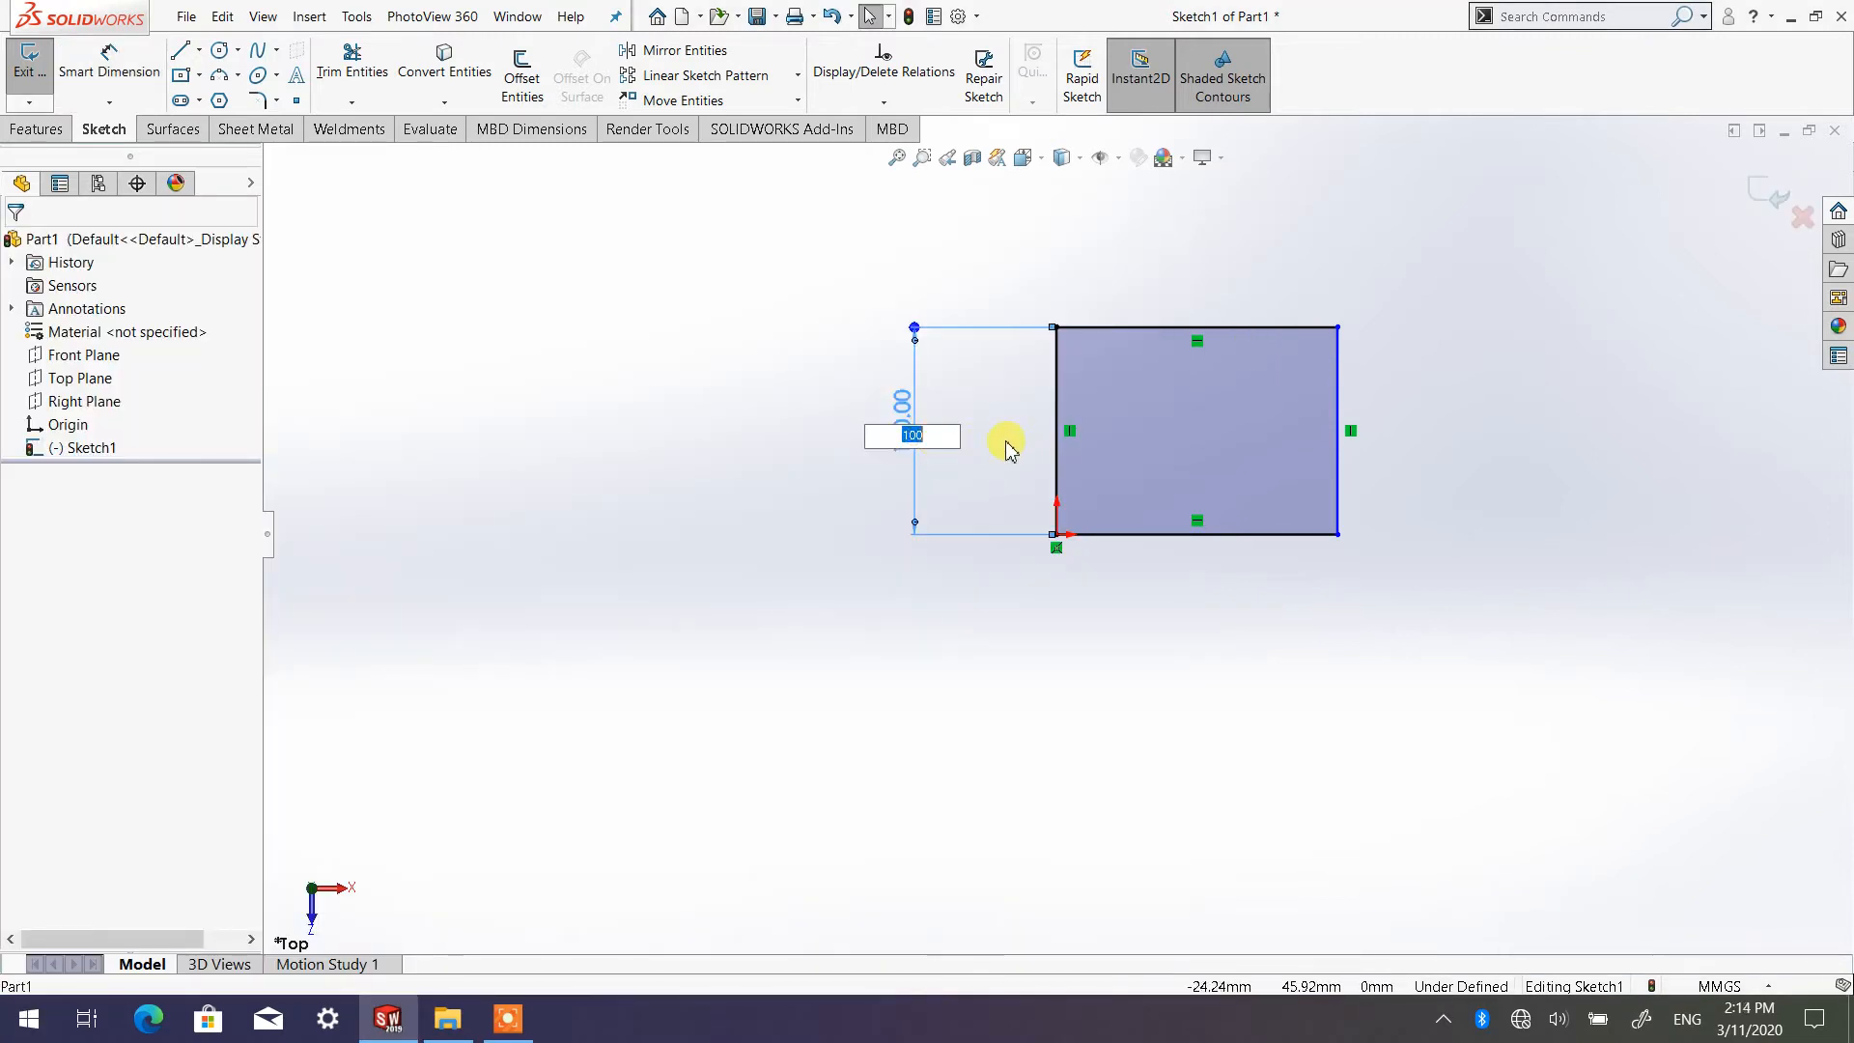
click(953, 409)
click(971, 387)
click(903, 417)
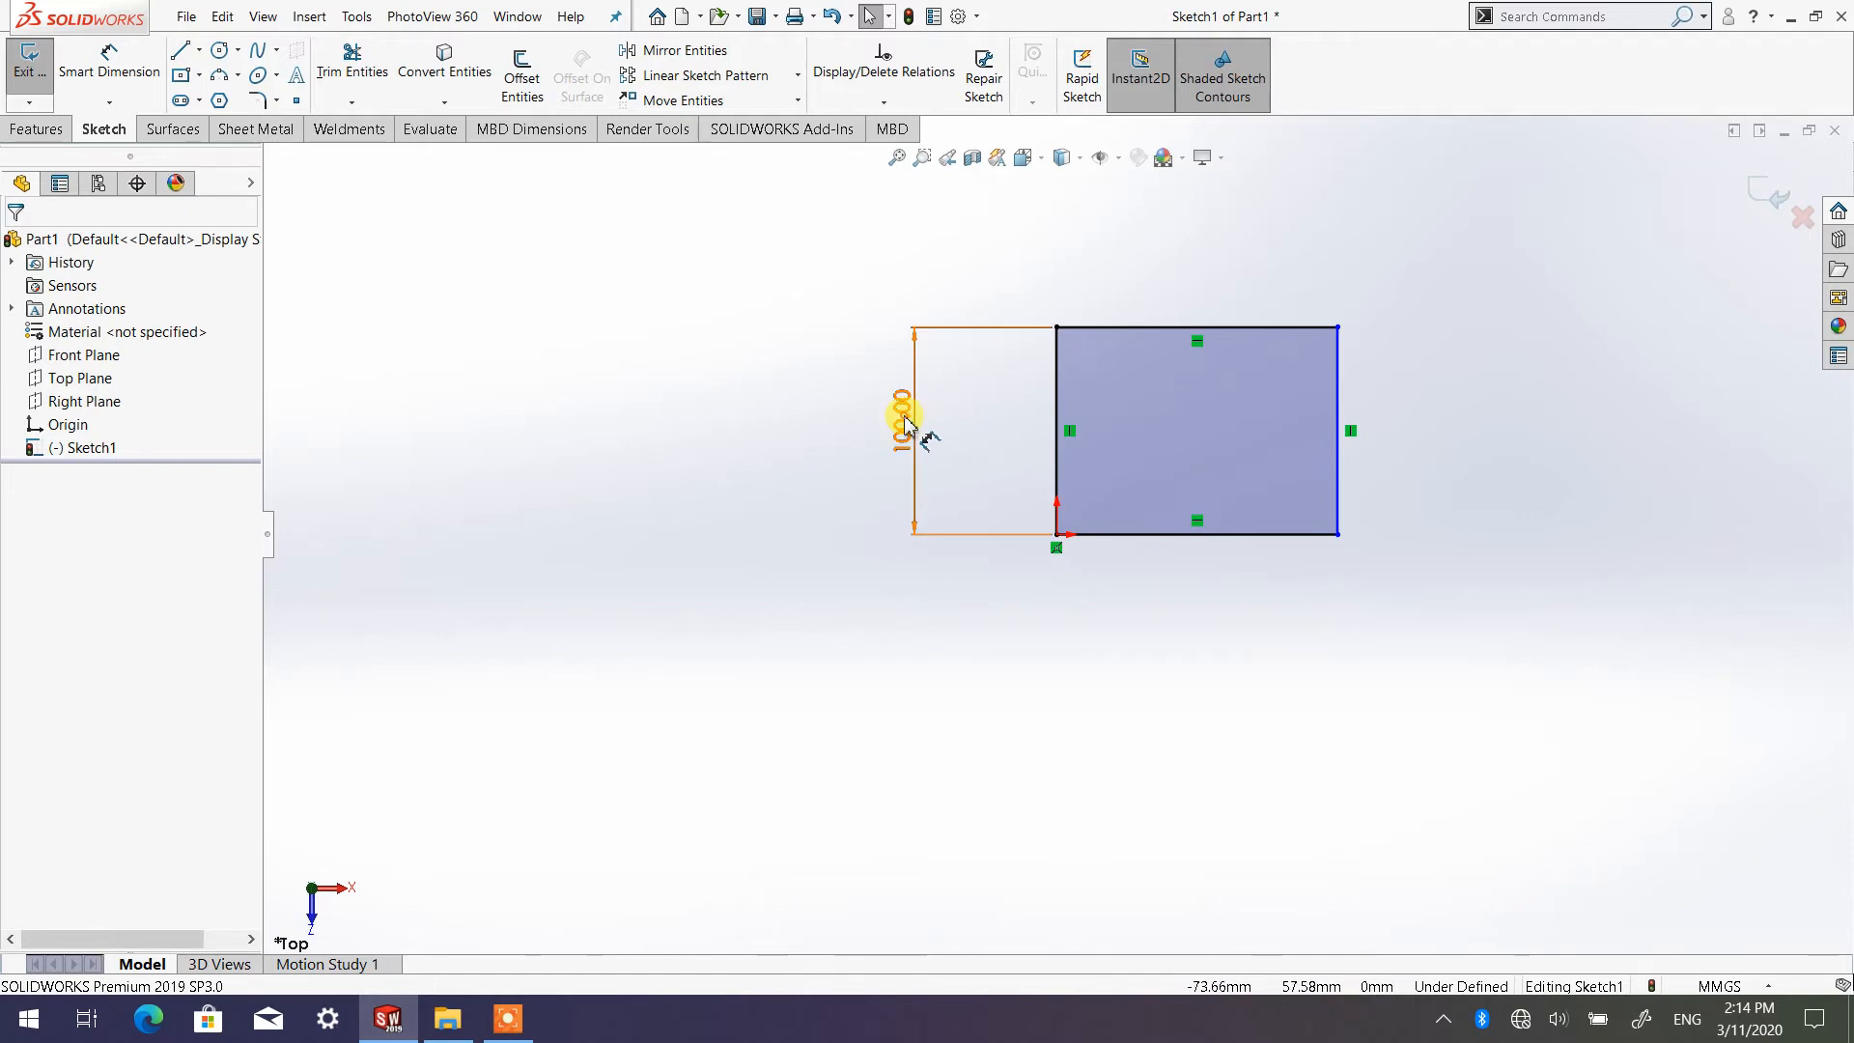
right_click(906, 420)
click(879, 614)
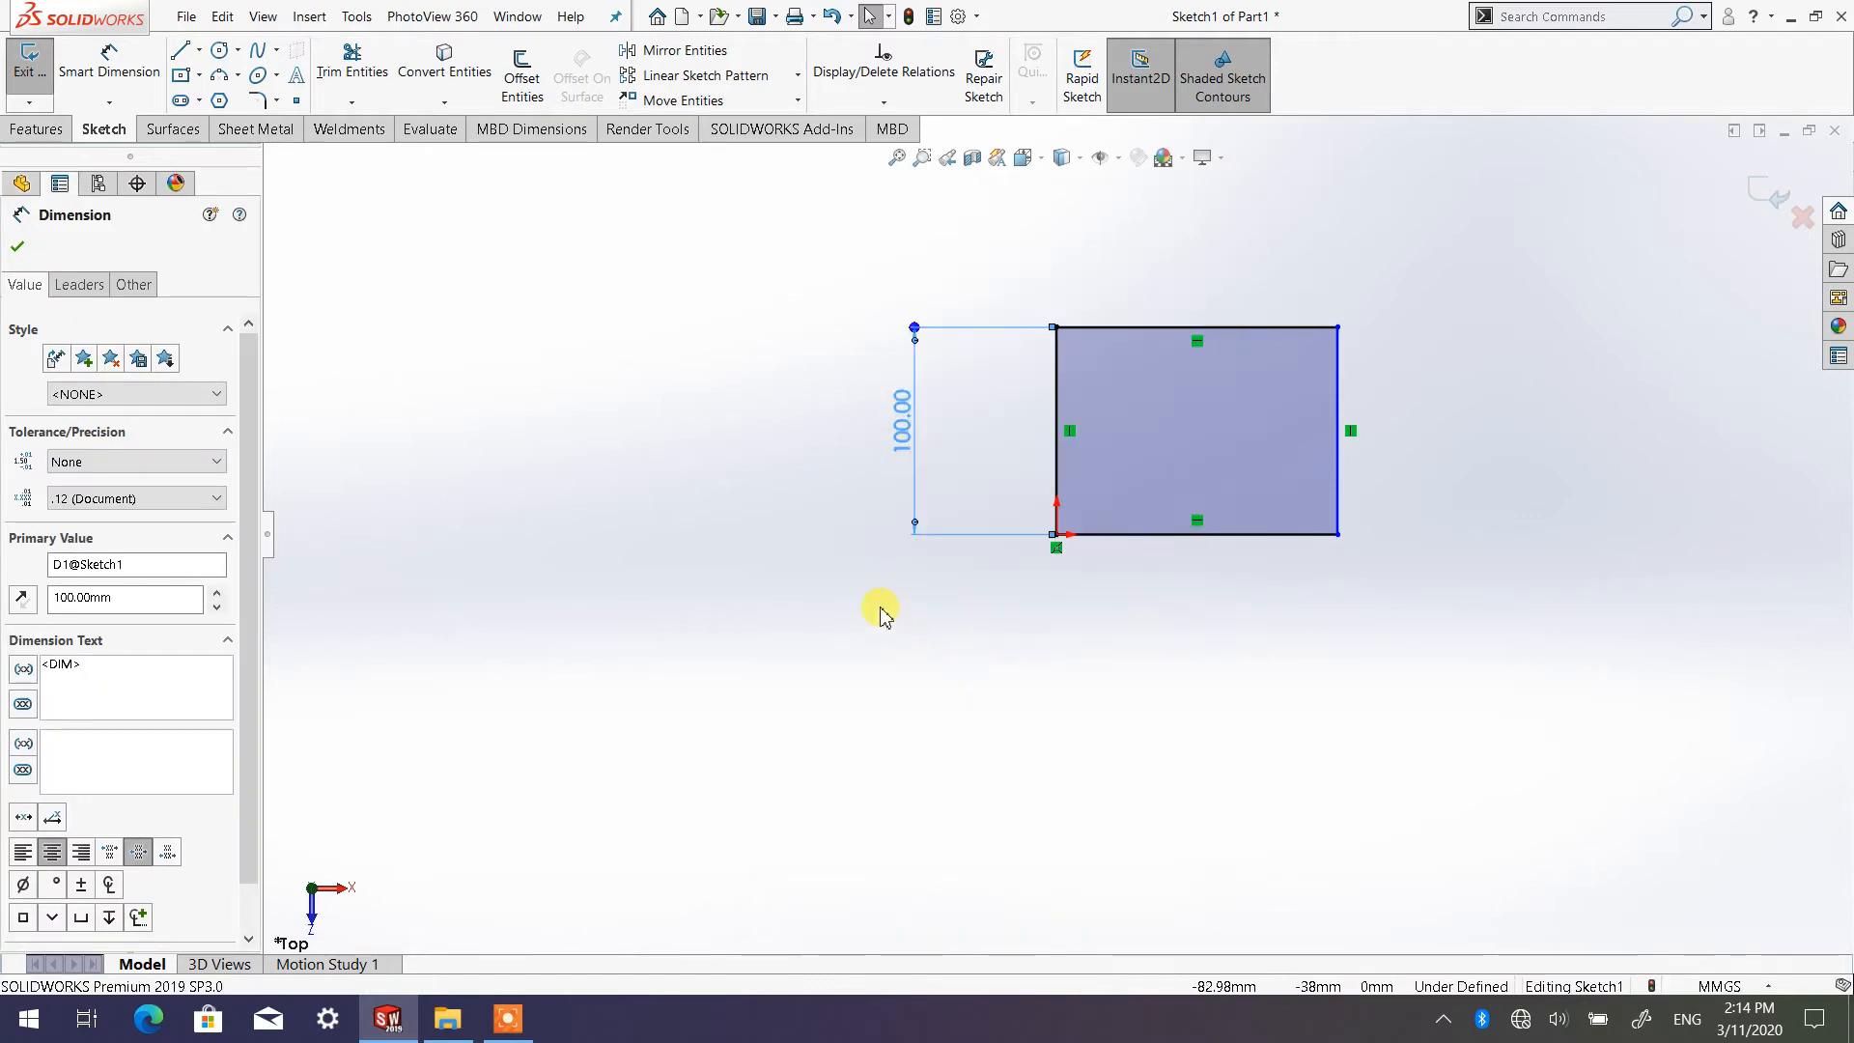
click(842, 590)
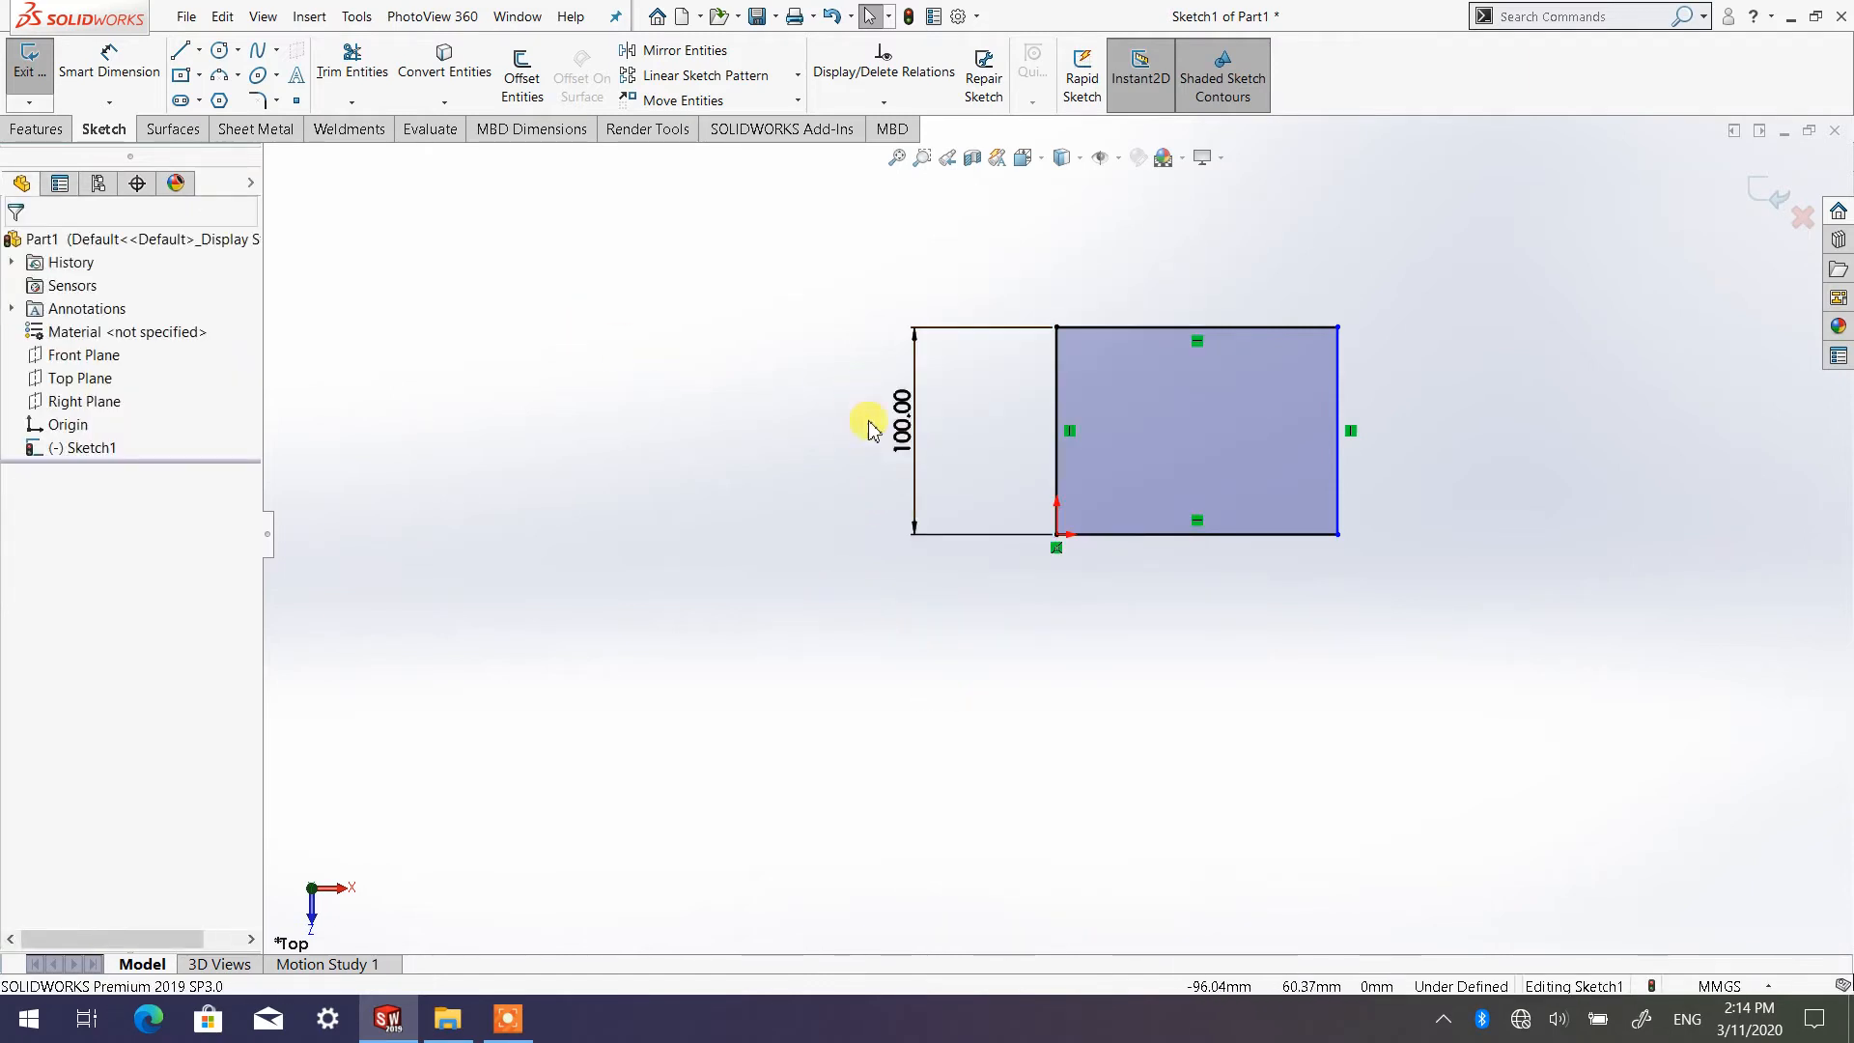
right_click(906, 422)
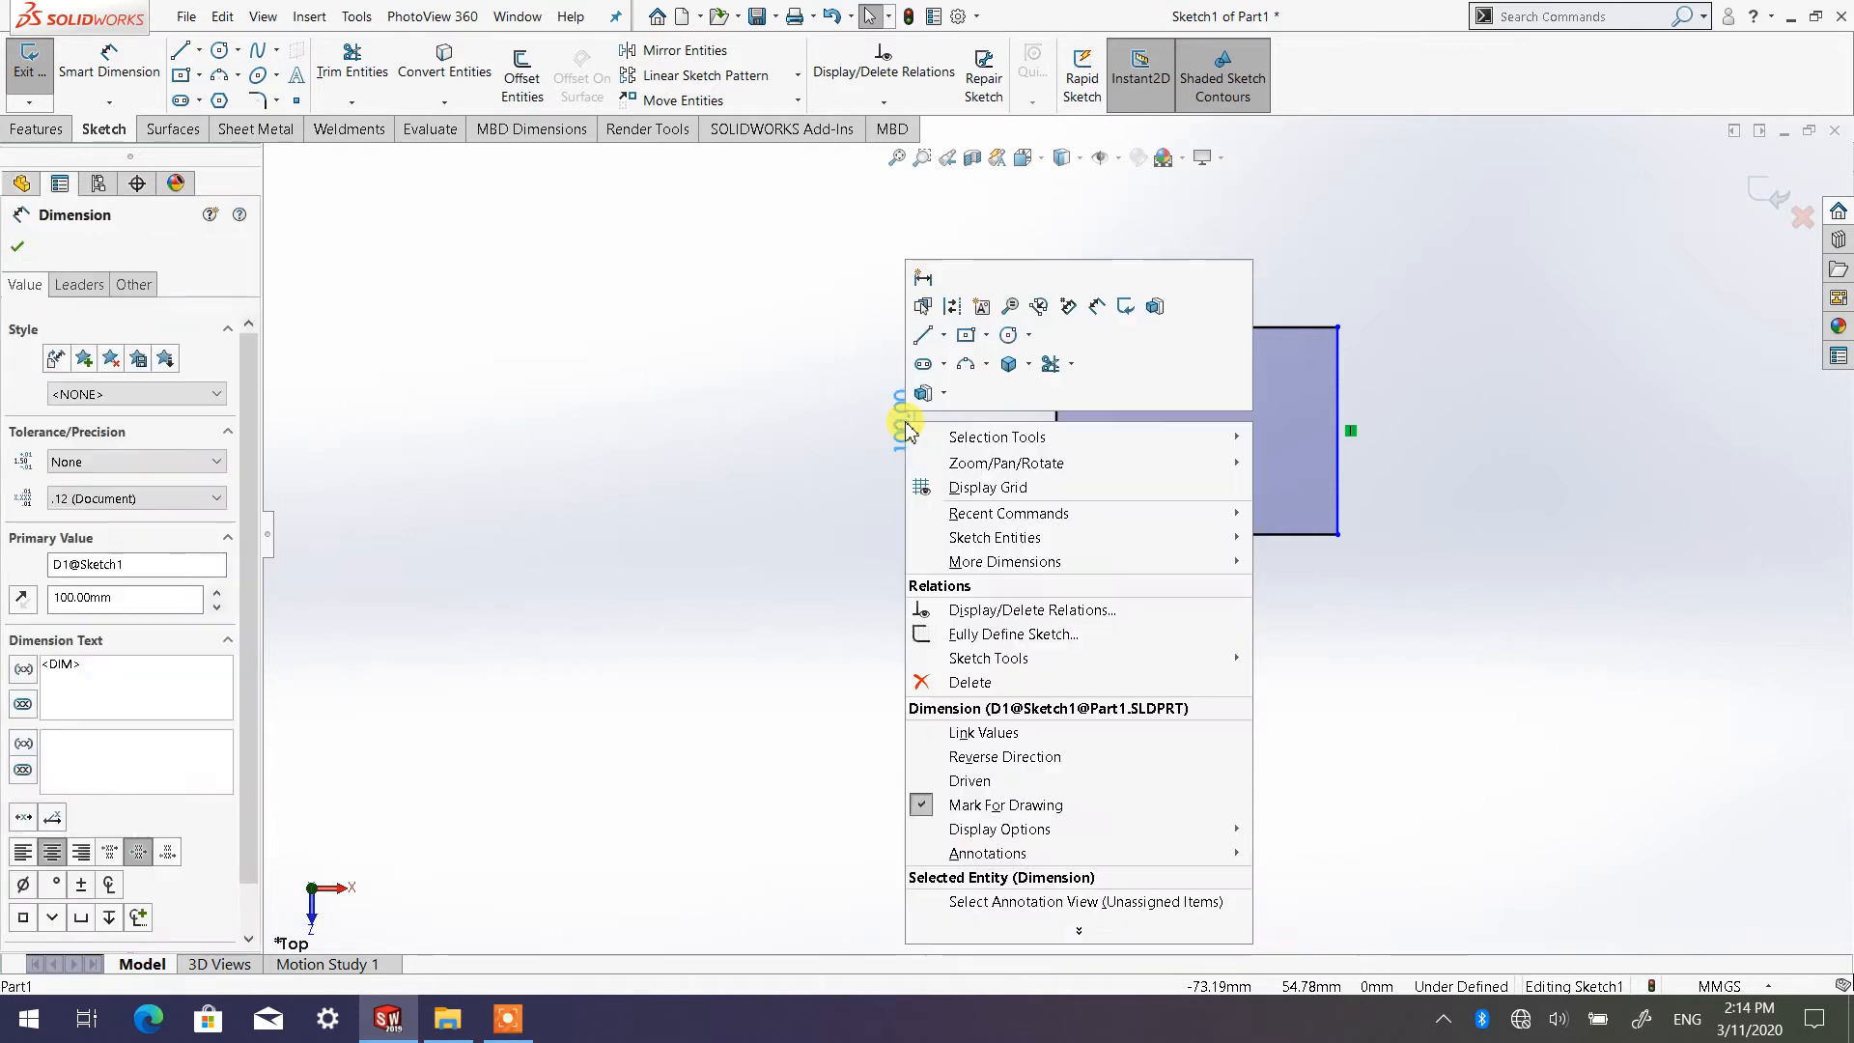
click(956, 684)
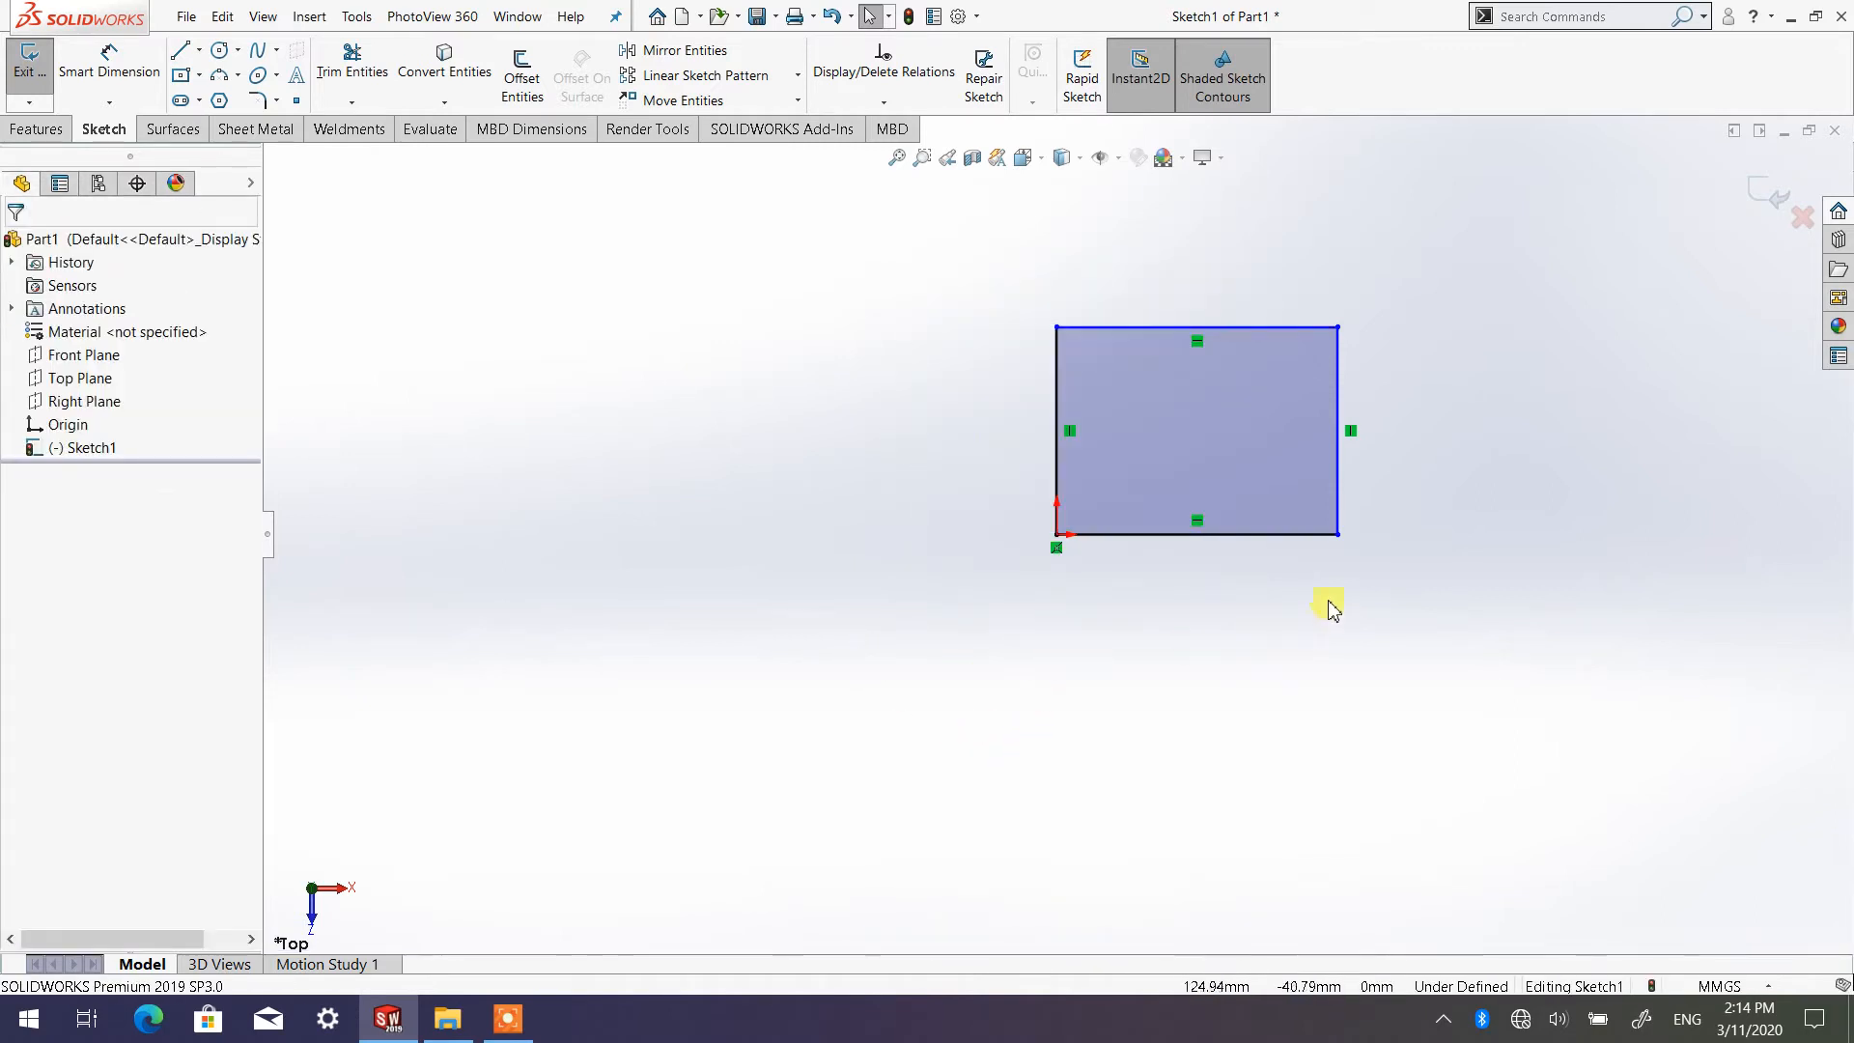
scroll(1316, 434, up, 2)
scroll(1319, 439, down, 4)
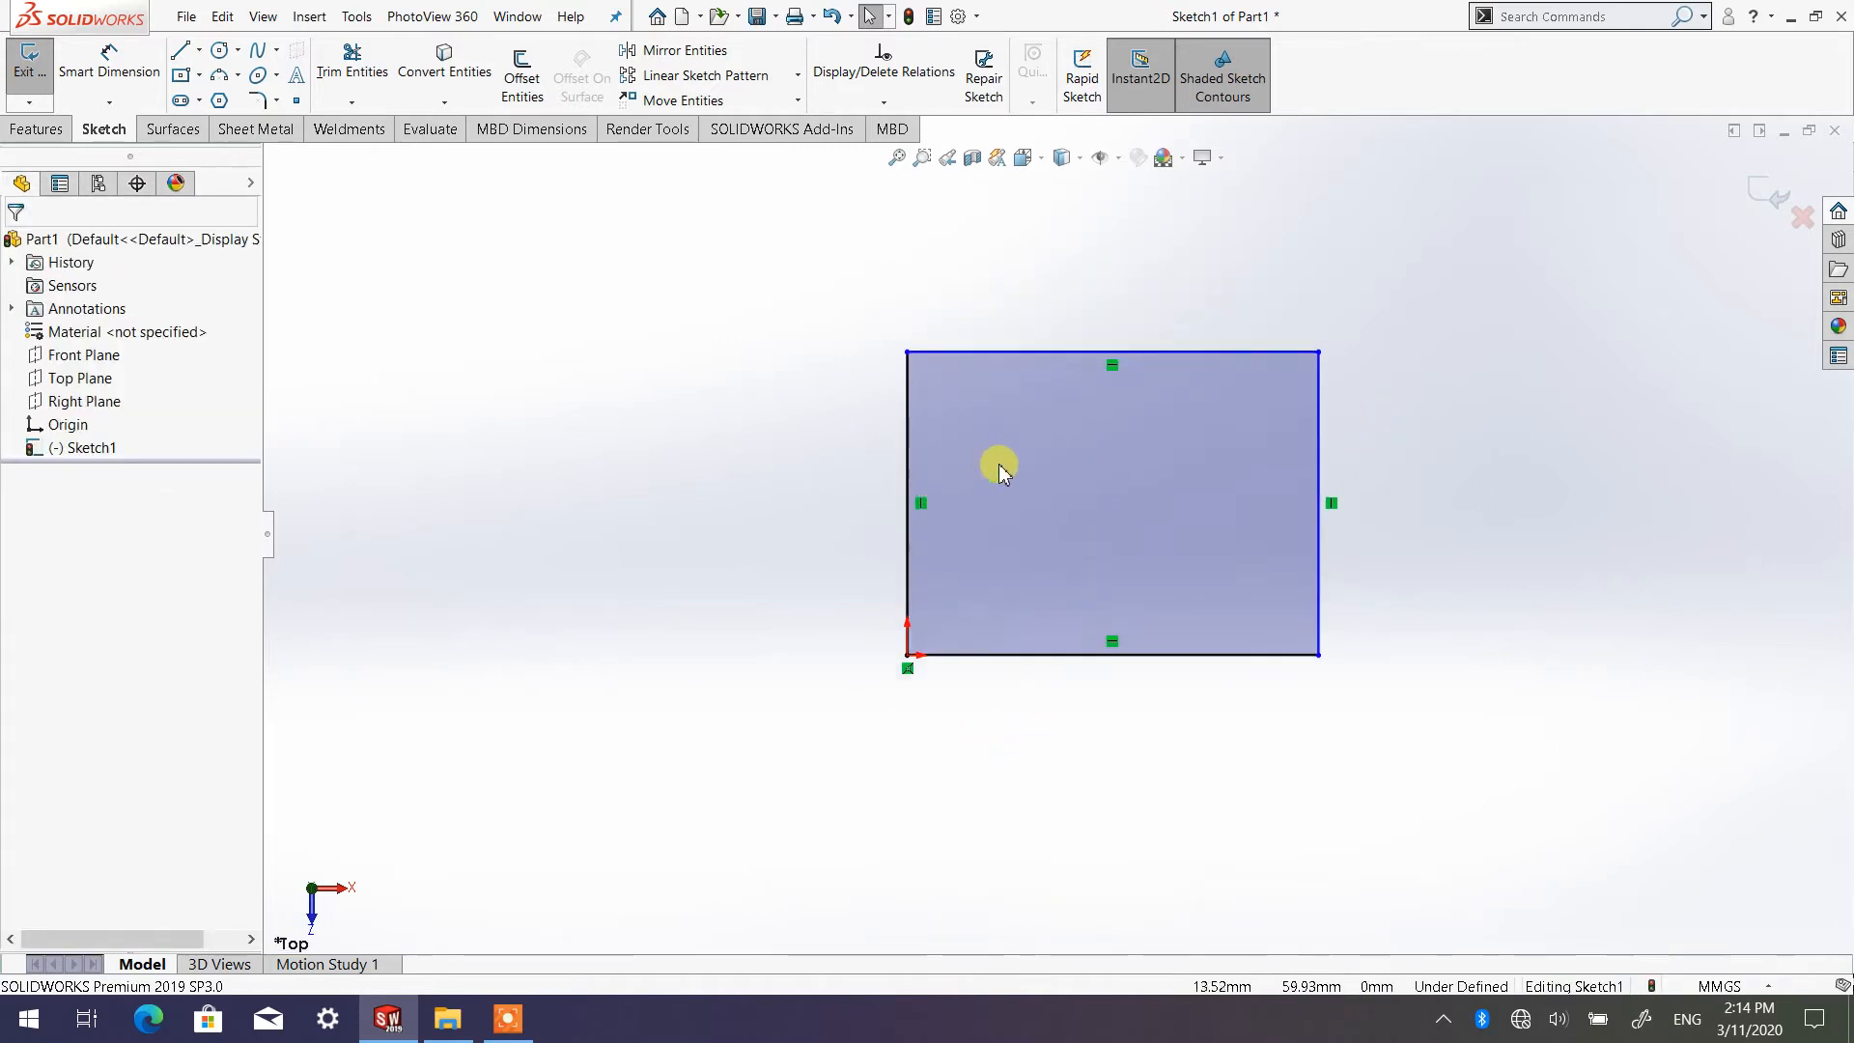
scroll(1117, 447, up, 3)
scroll(1101, 534, down, 3)
scroll(1040, 618, up, 2)
scroll(1056, 603, down, 4)
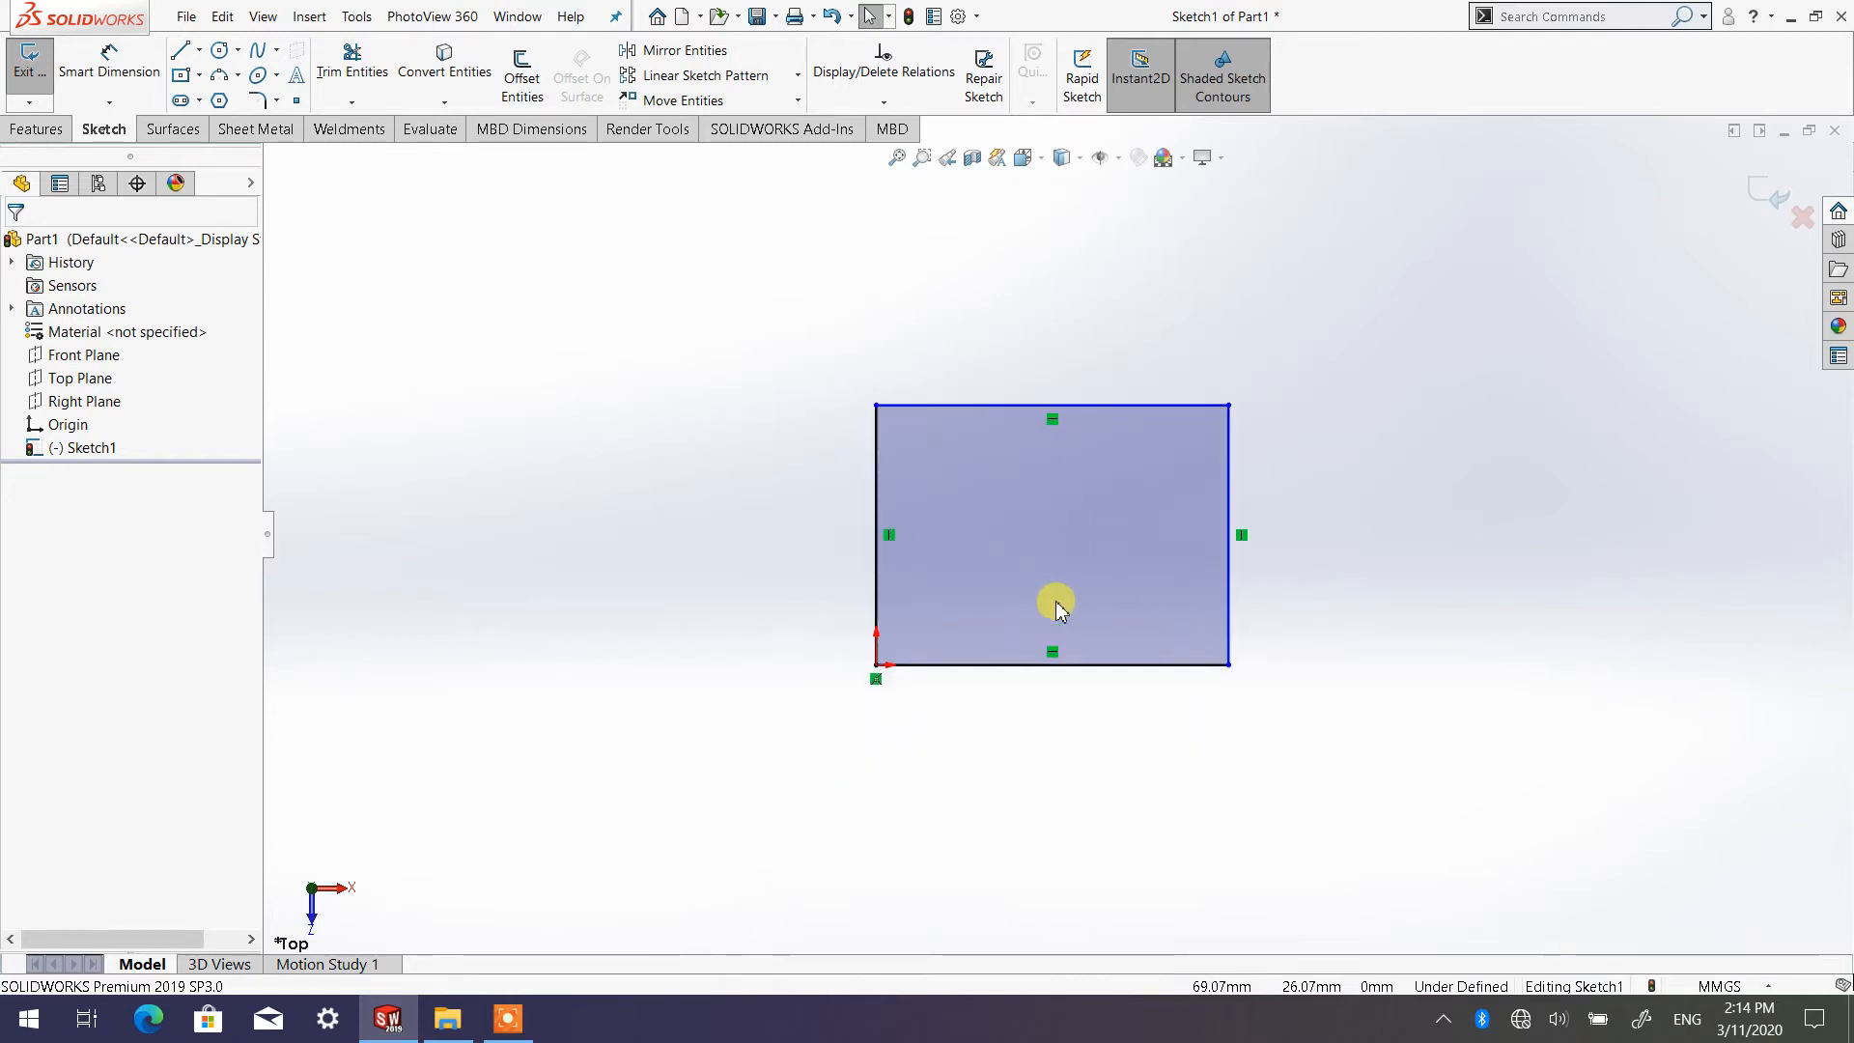
scroll(1048, 476, up, 2)
scroll(1047, 465, down, 2)
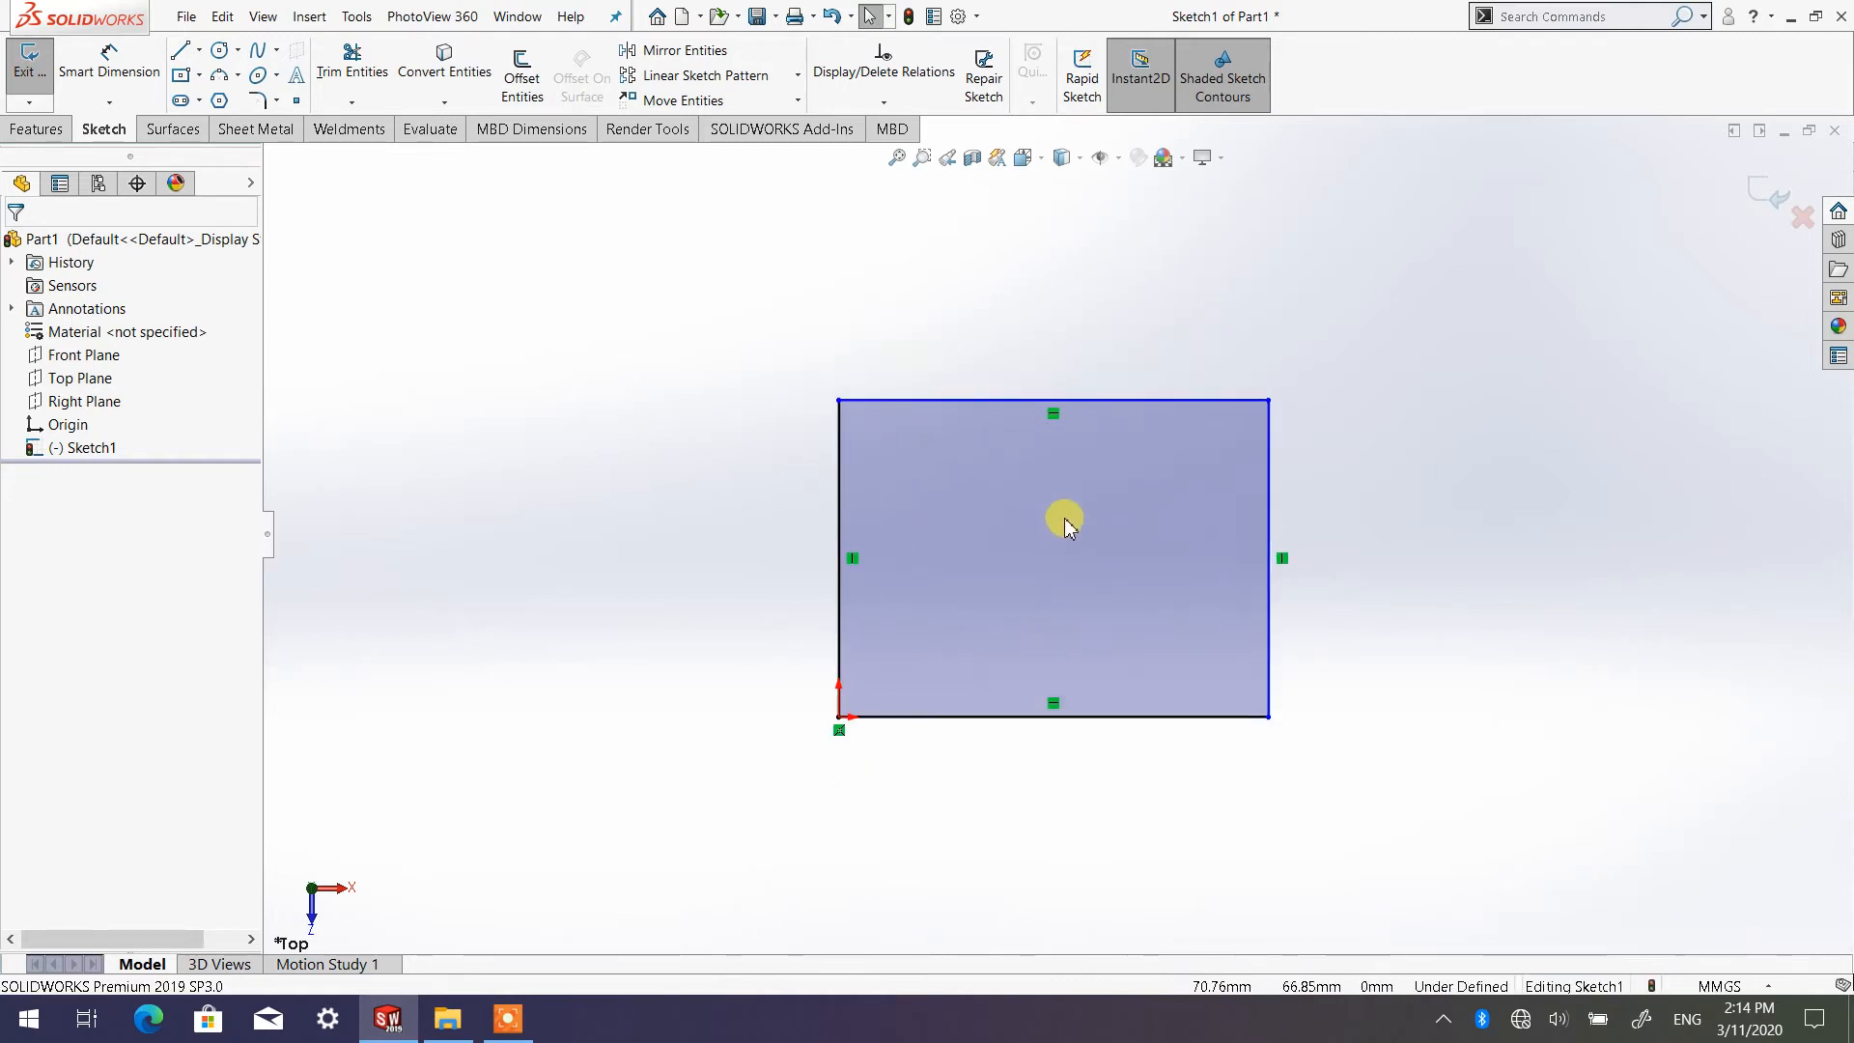
scroll(1030, 546, down, 2)
scroll(1077, 558, up, 2)
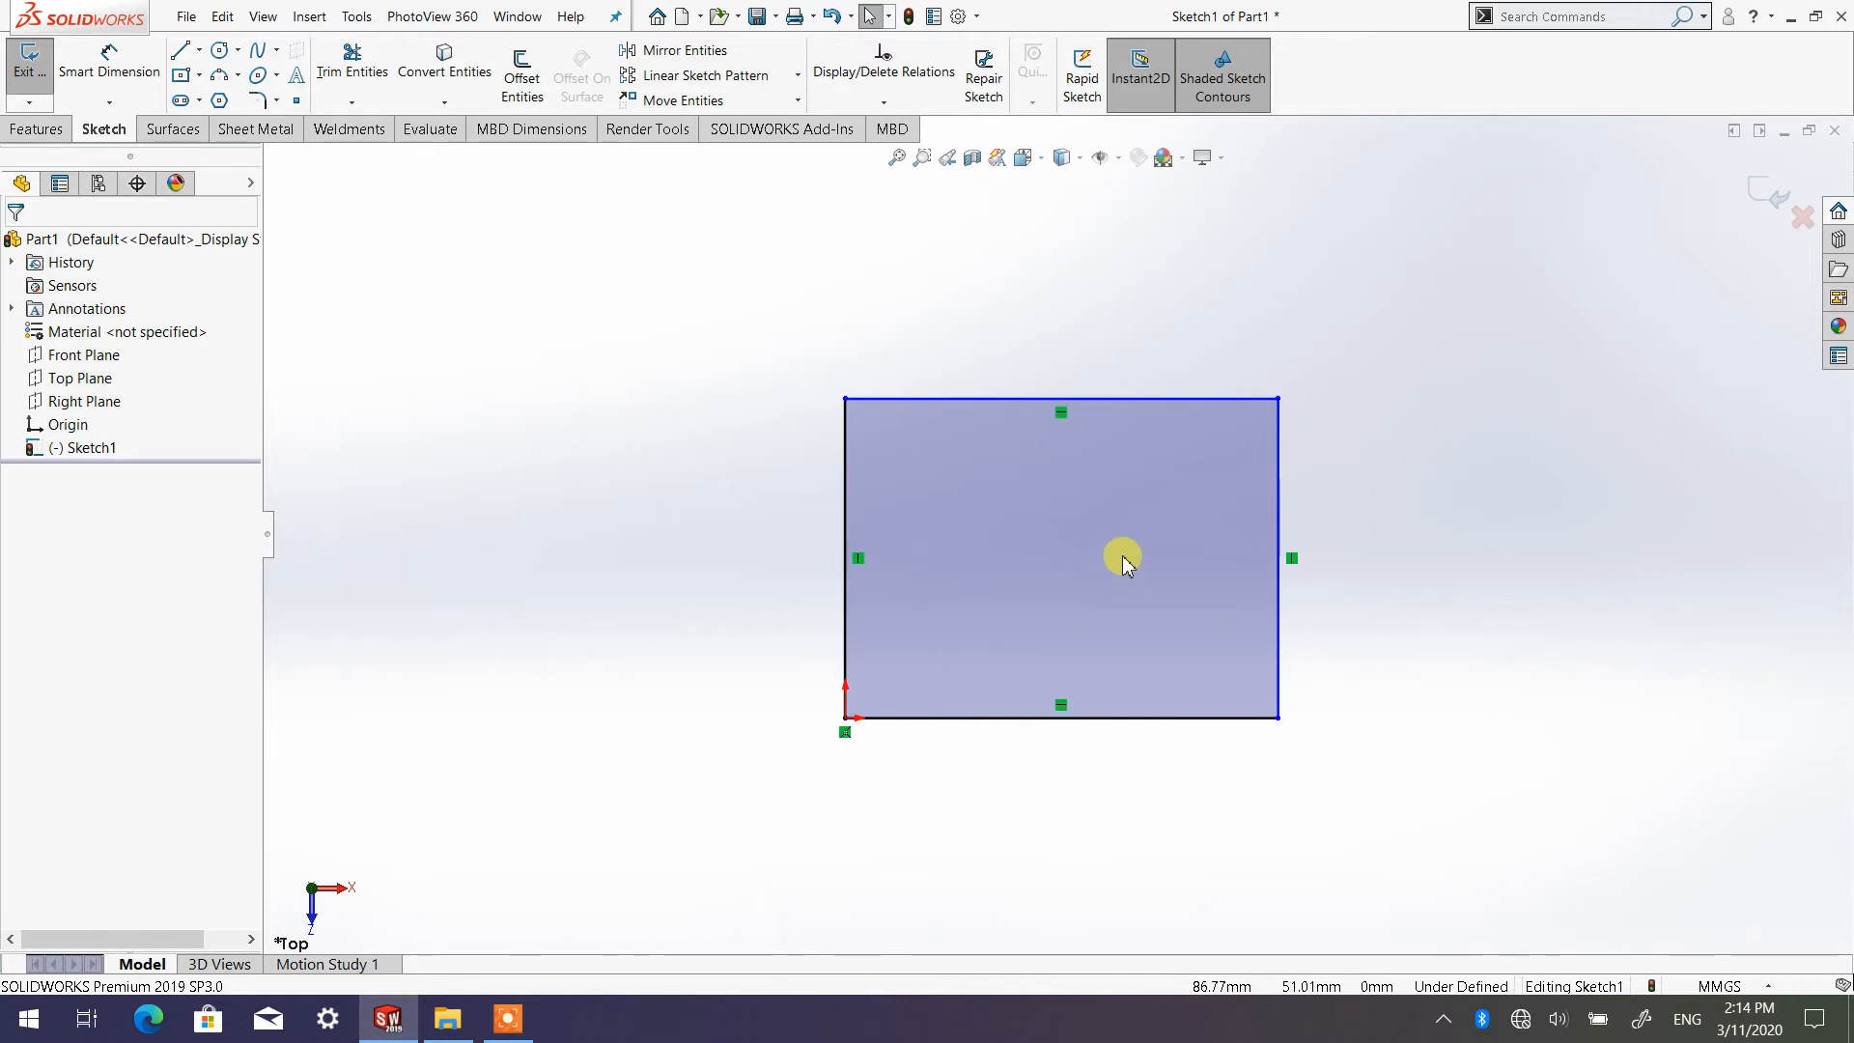
scroll(966, 551, up, 2)
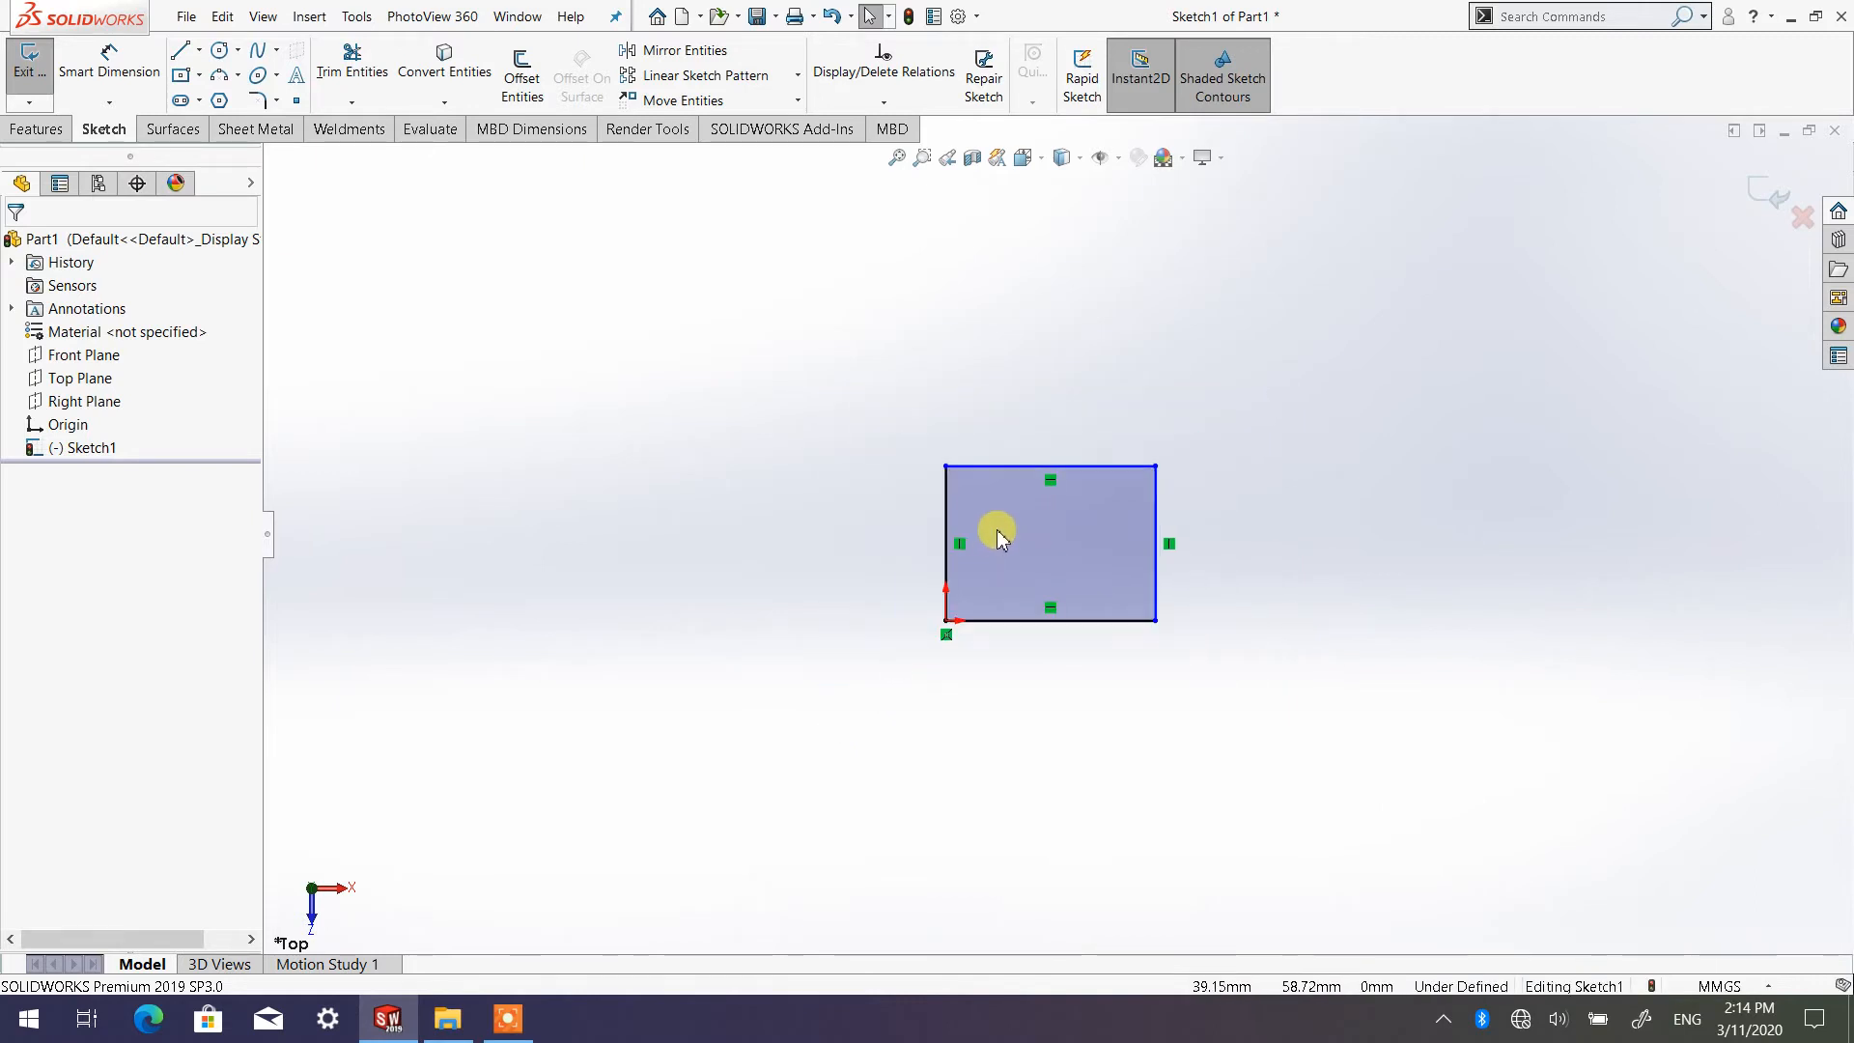
scroll(997, 534, down, 1)
scroll(997, 534, down, 2)
scroll(1390, 579, up, 2)
scroll(1175, 542, down, 1)
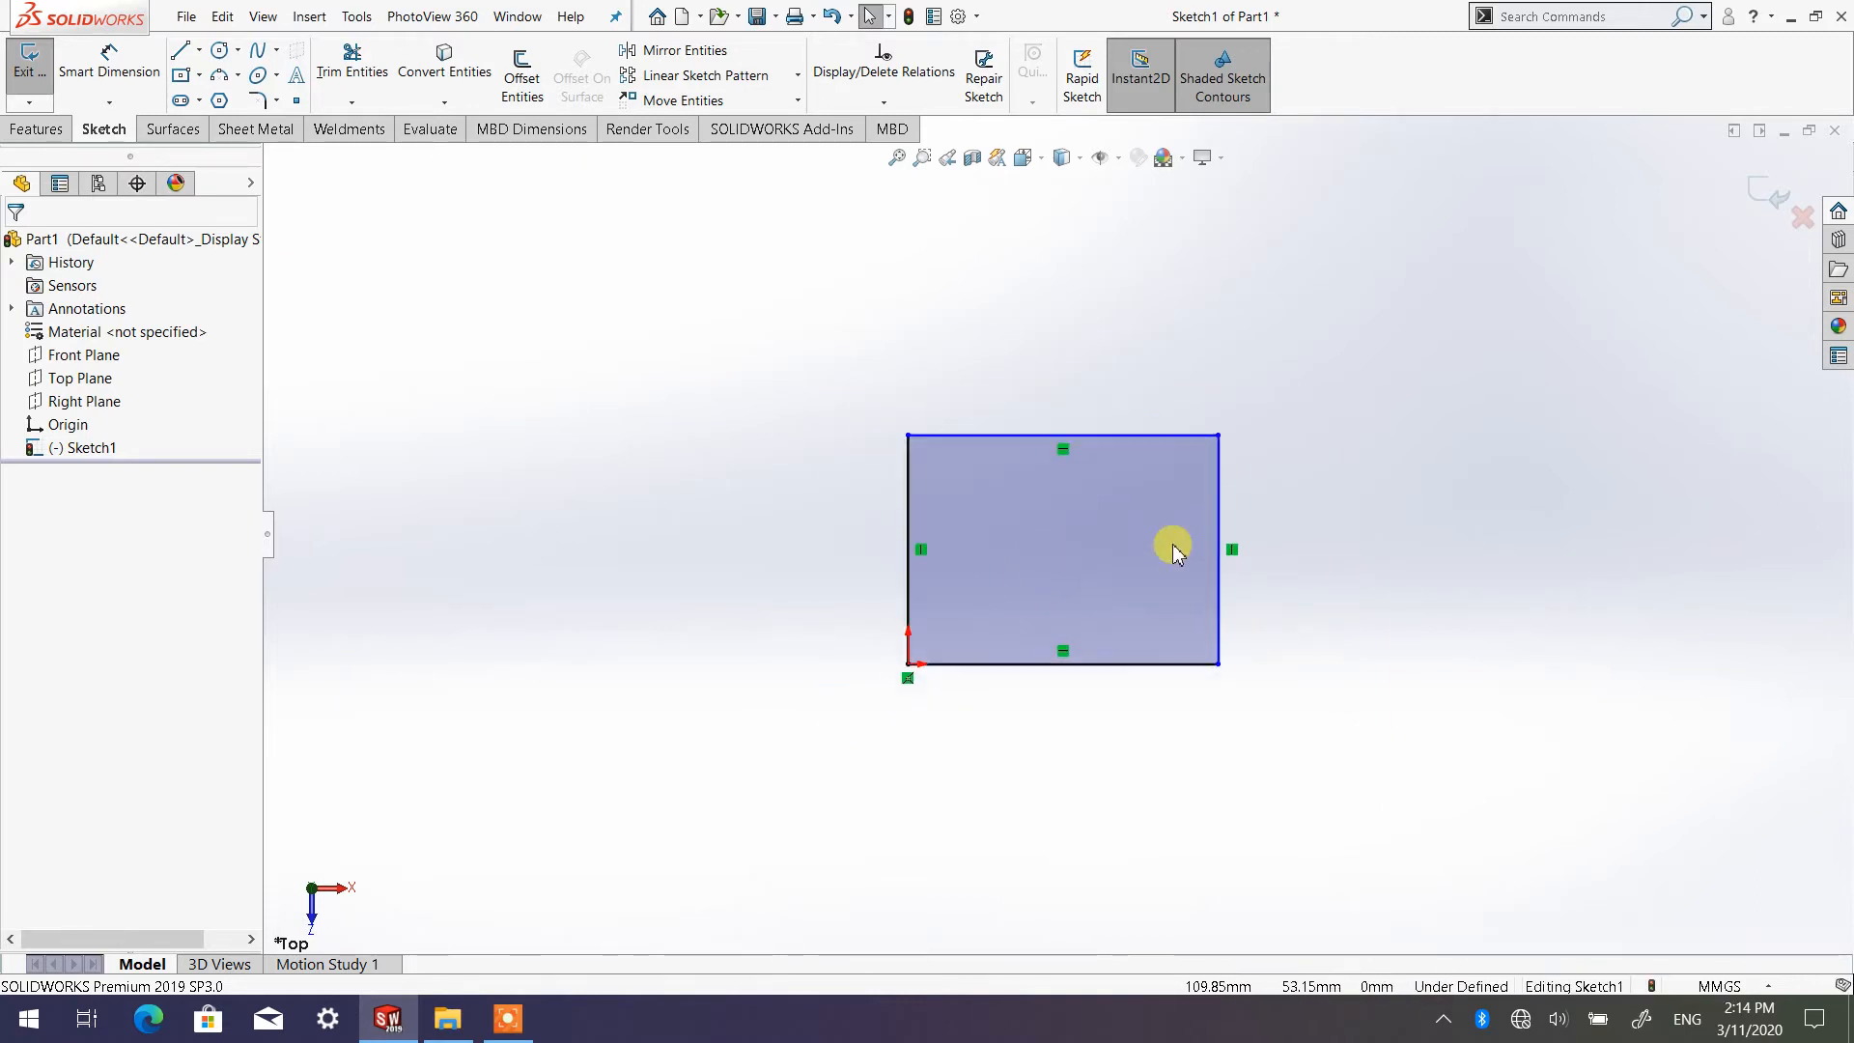
scroll(1217, 550, down, 1)
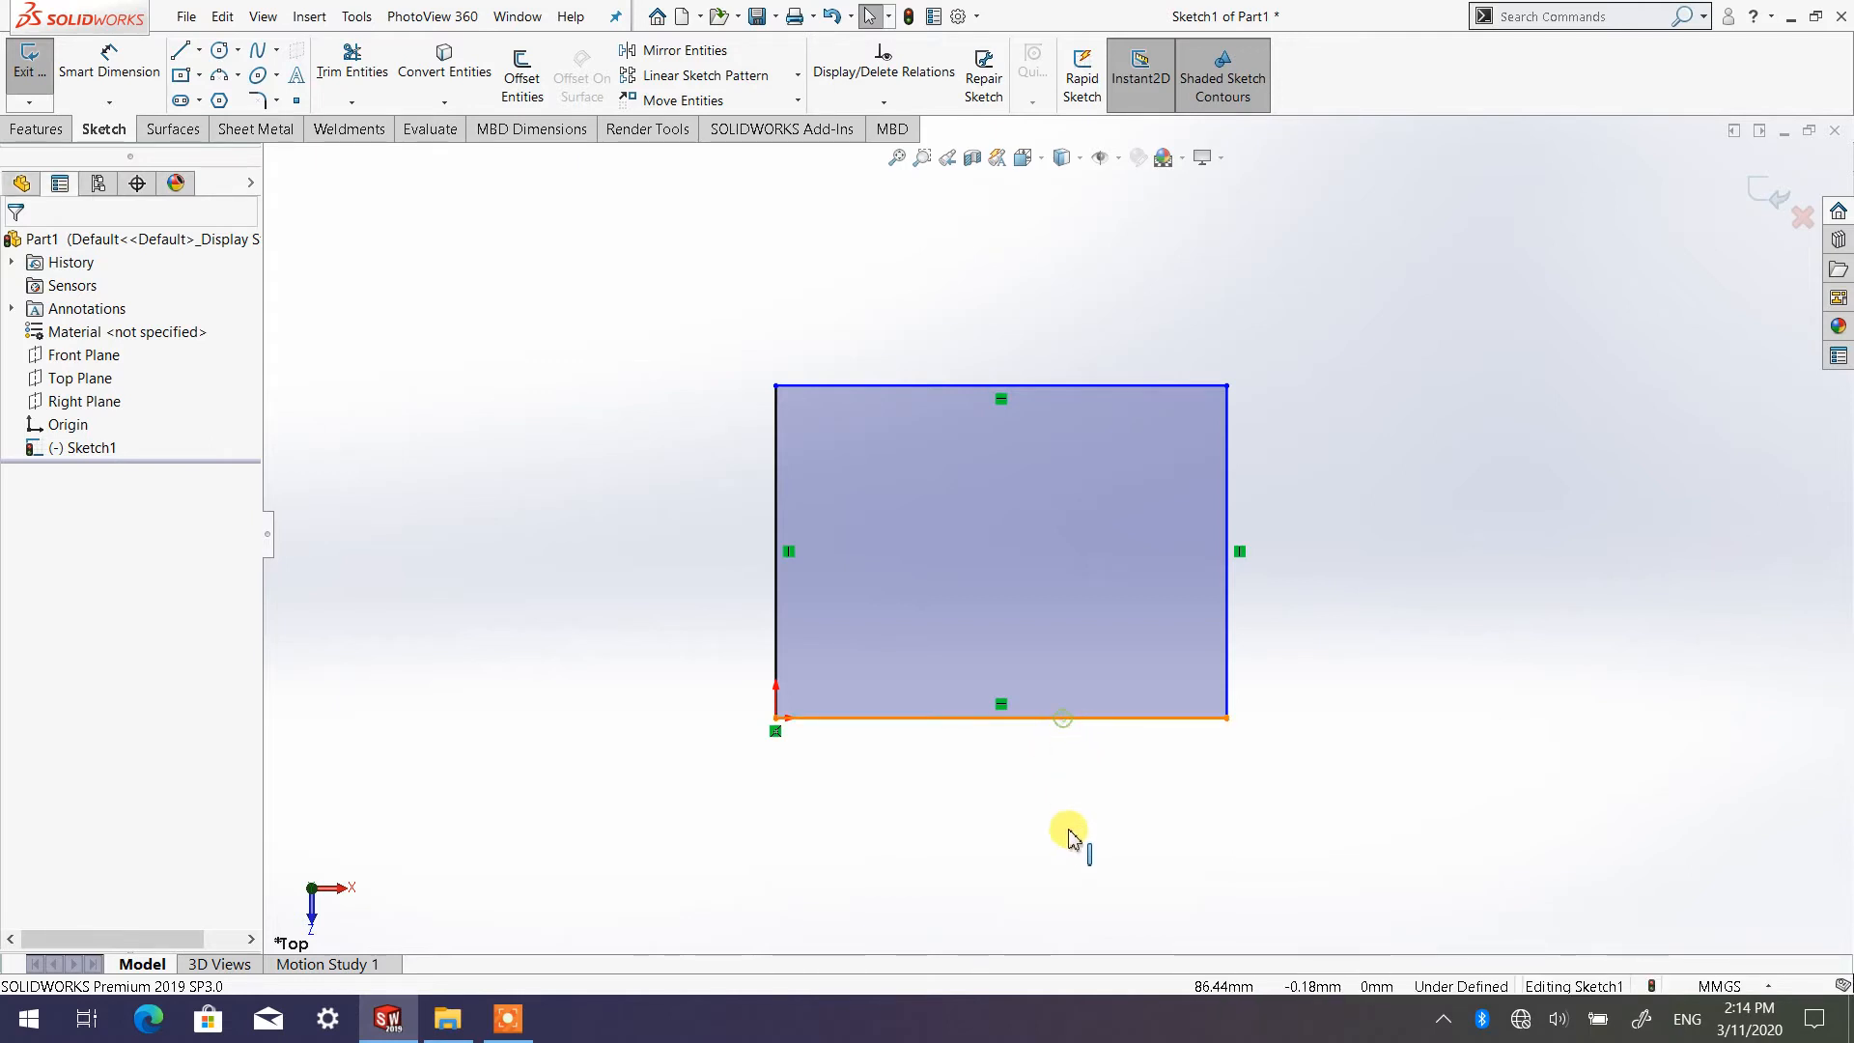
Try to move the rectangle's lower line and the vertical line that starts at the origin, and clear the selection
mouse_move(1068, 830)
mouse_down()
mouse_move(1117, 774)
mouse_move(1069, 721)
mouse_move(1062, 799)
mouse_up()
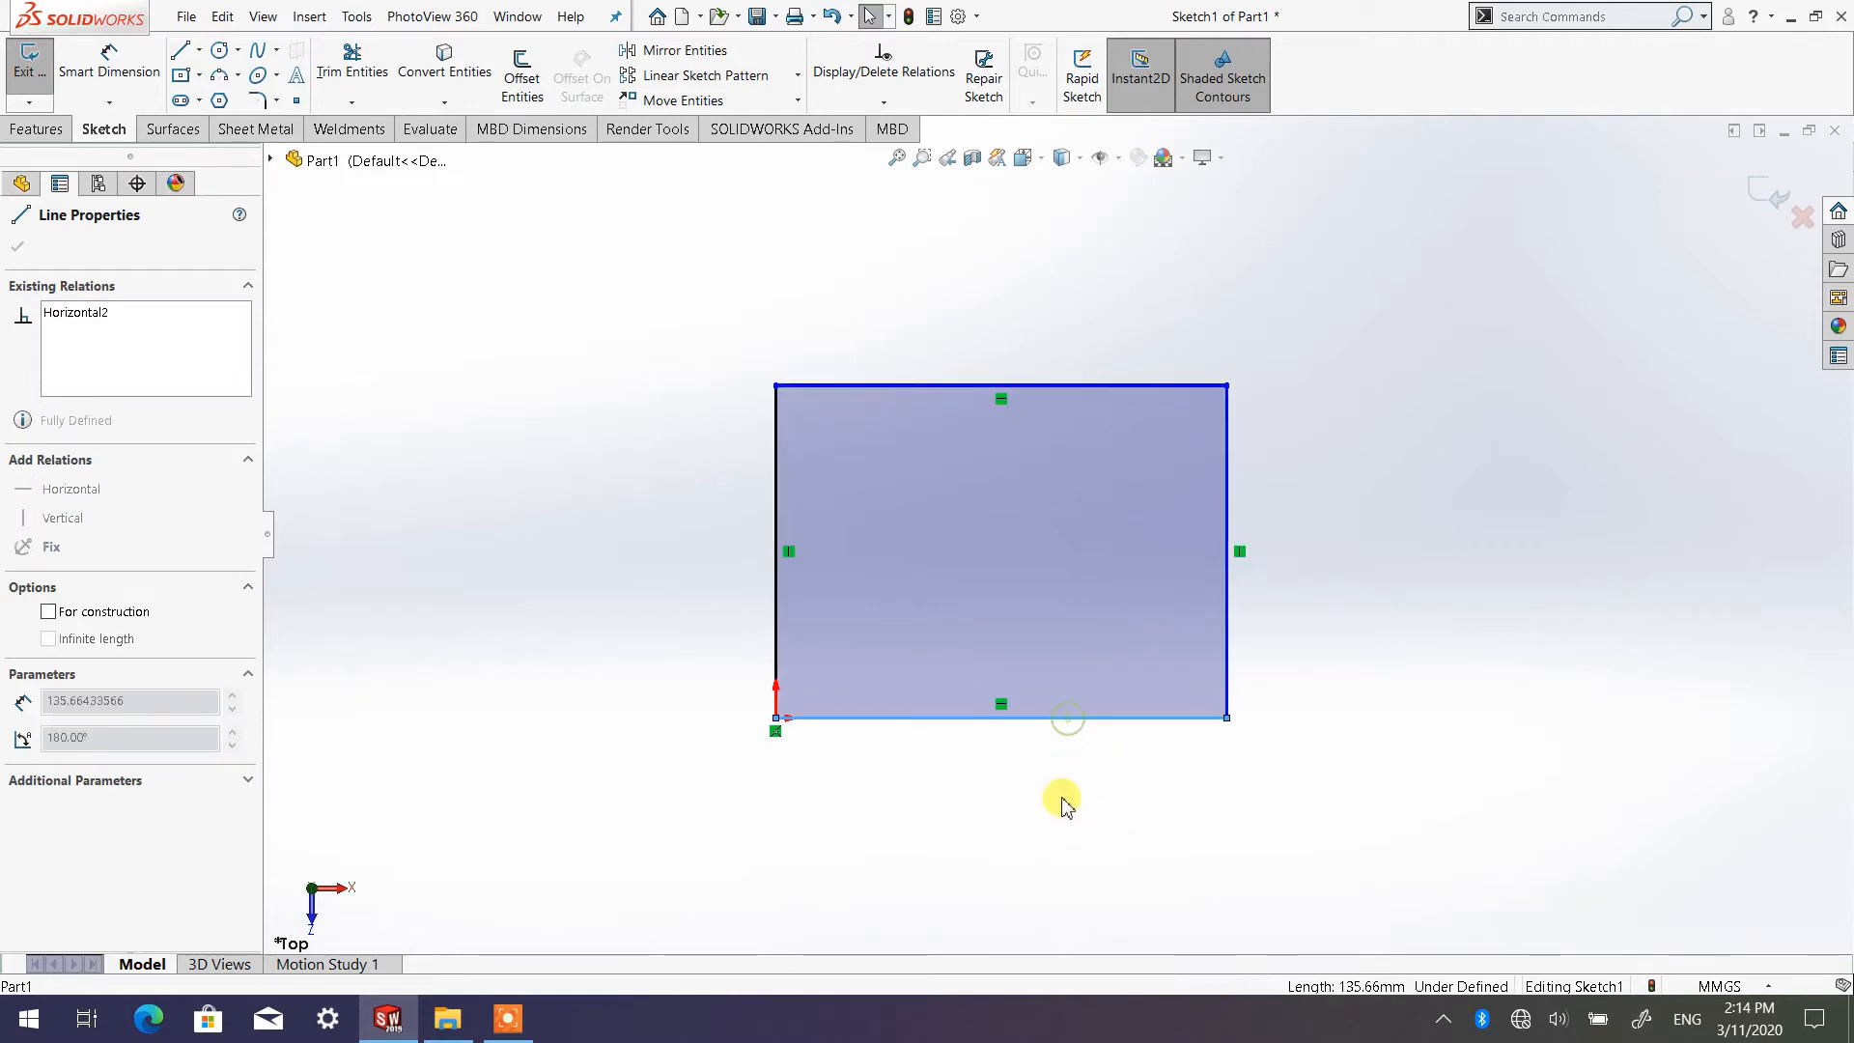
click(765, 528)
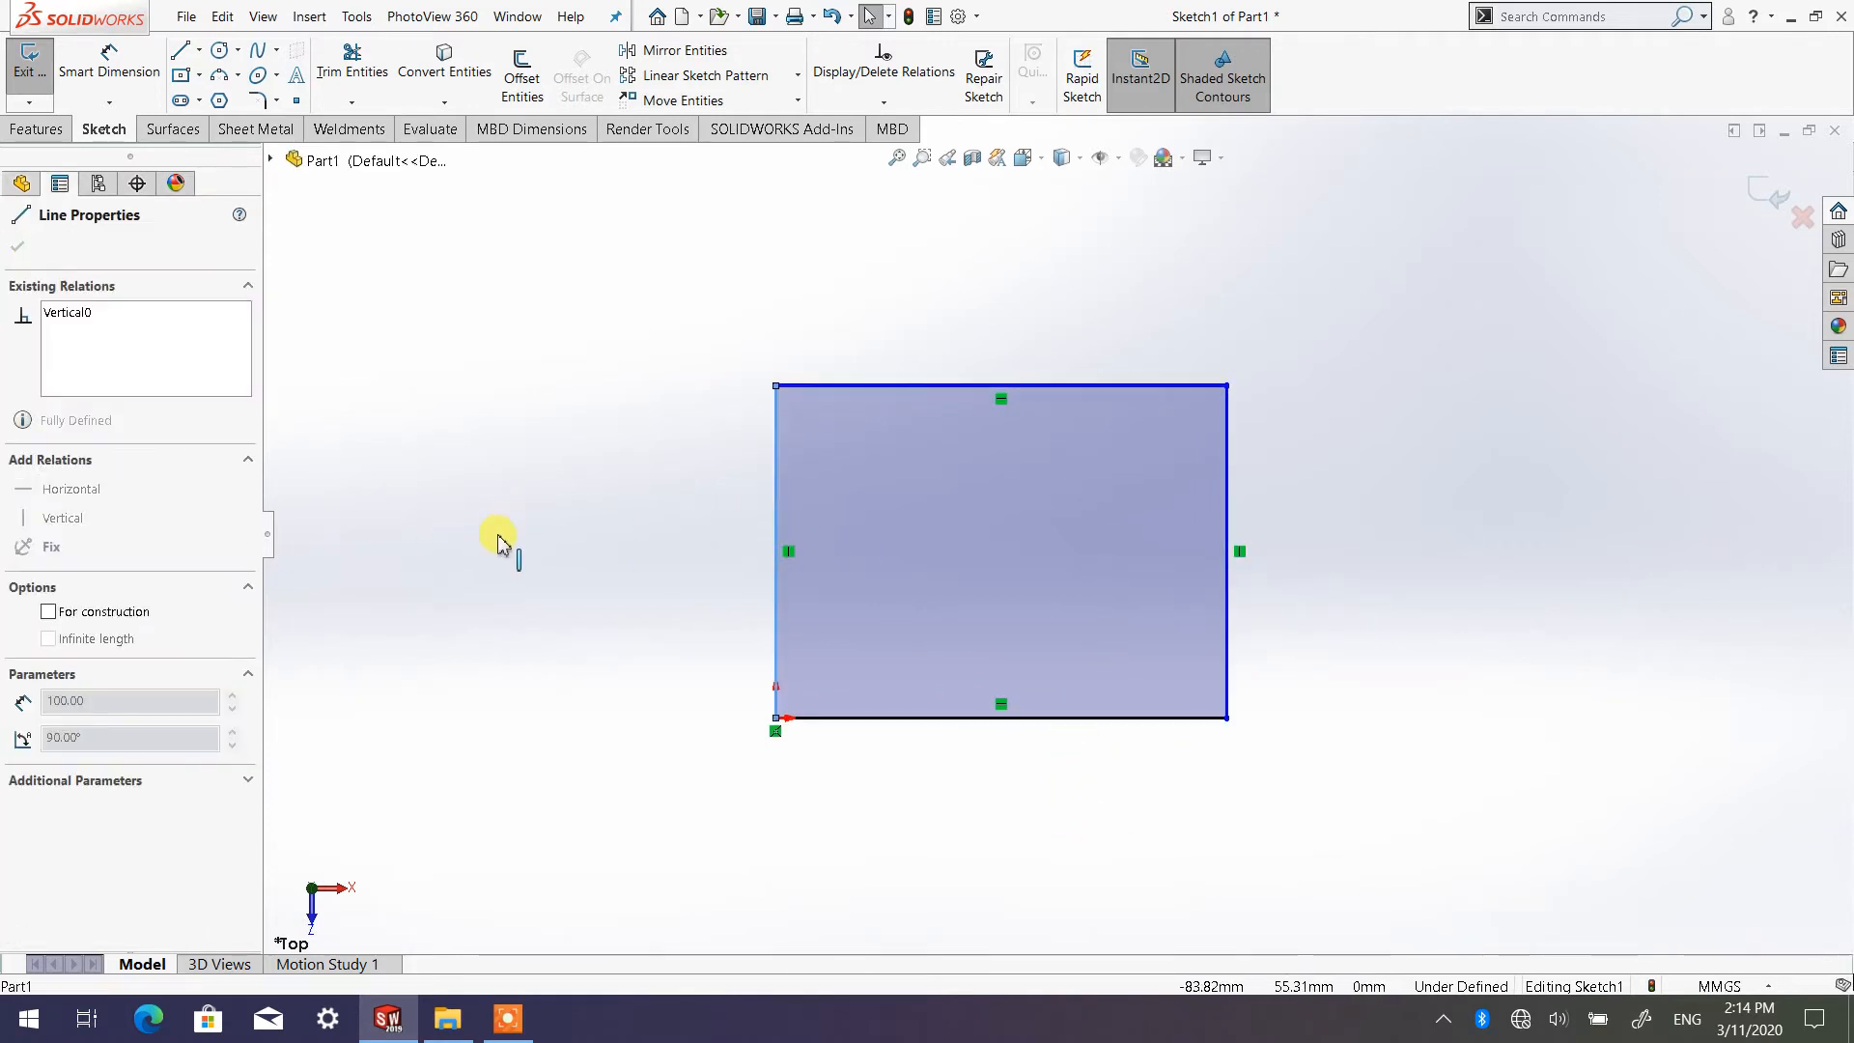
click(1365, 485)
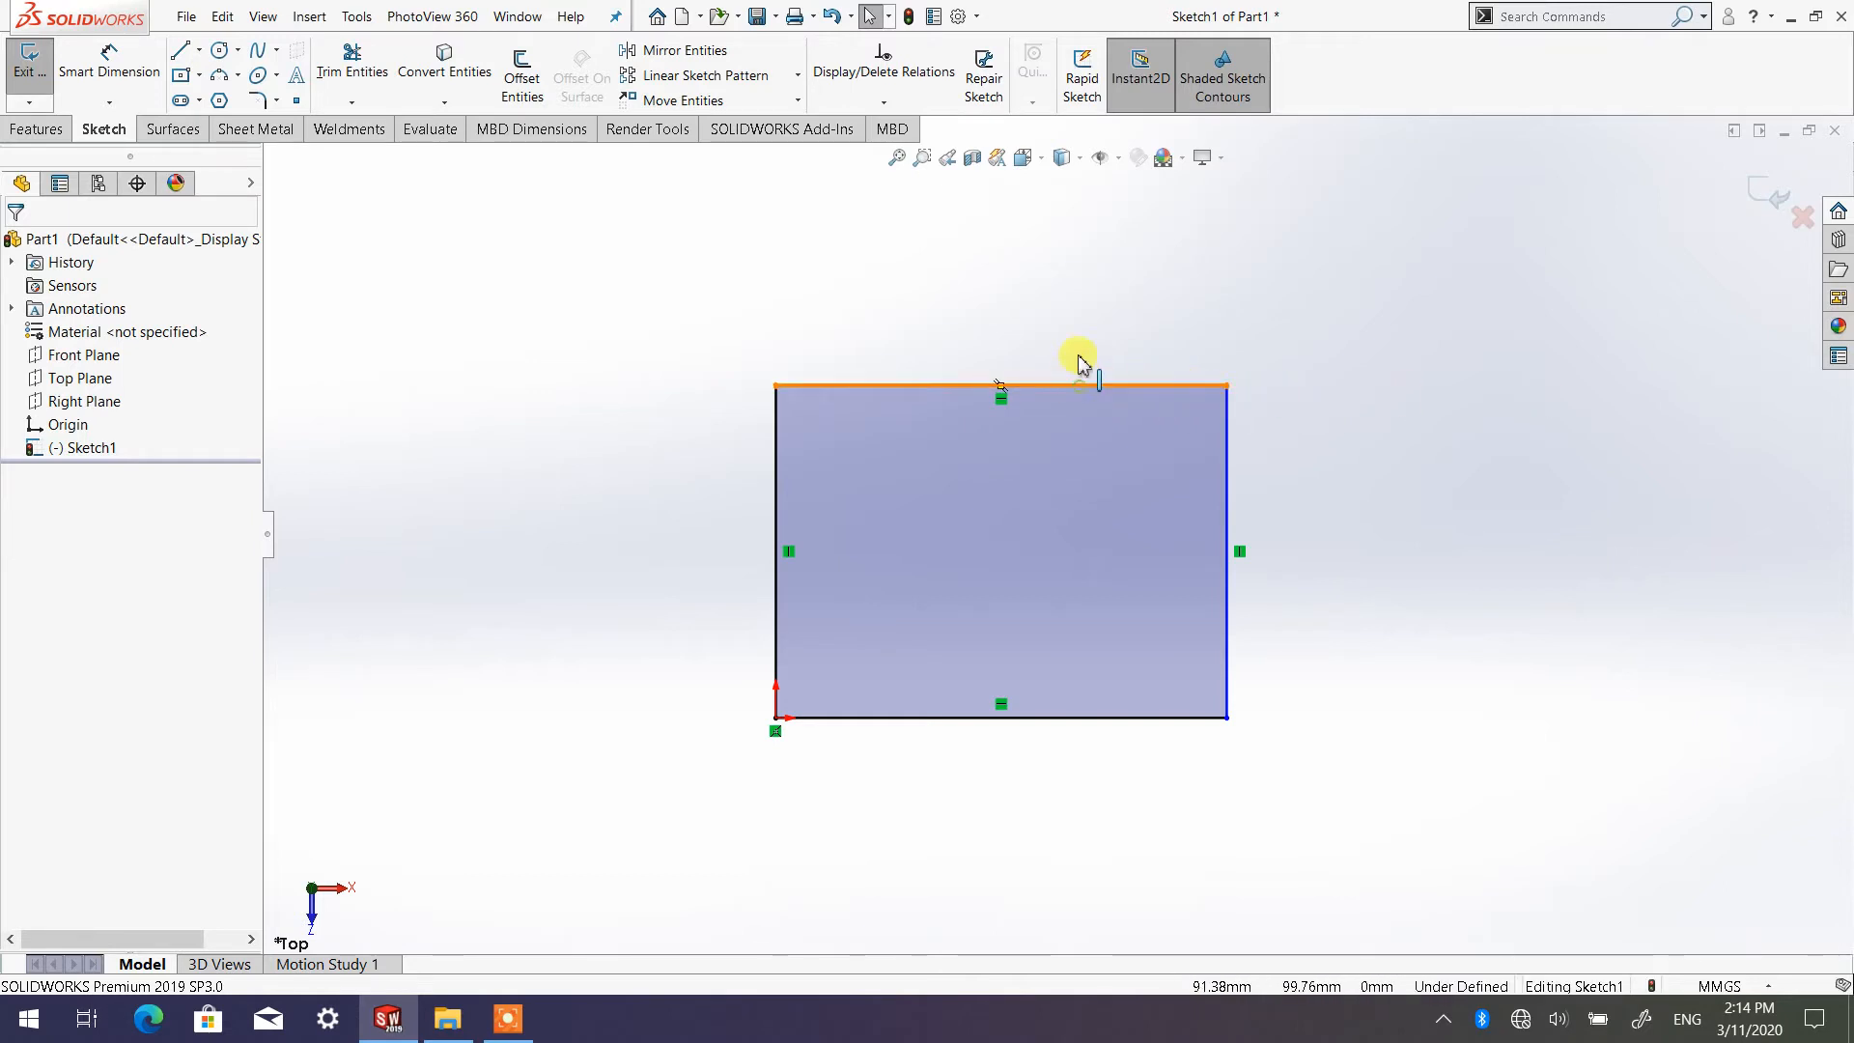
Stretch the rectangle by moving its upper line up to a height of about 117 mm and the vertical side away from the origin outward
mouse_move(1079, 358)
mouse_down()
mouse_move(1085, 298)
mouse_move(1069, 505)
mouse_move(1090, 331)
mouse_up()
click(1366, 479)
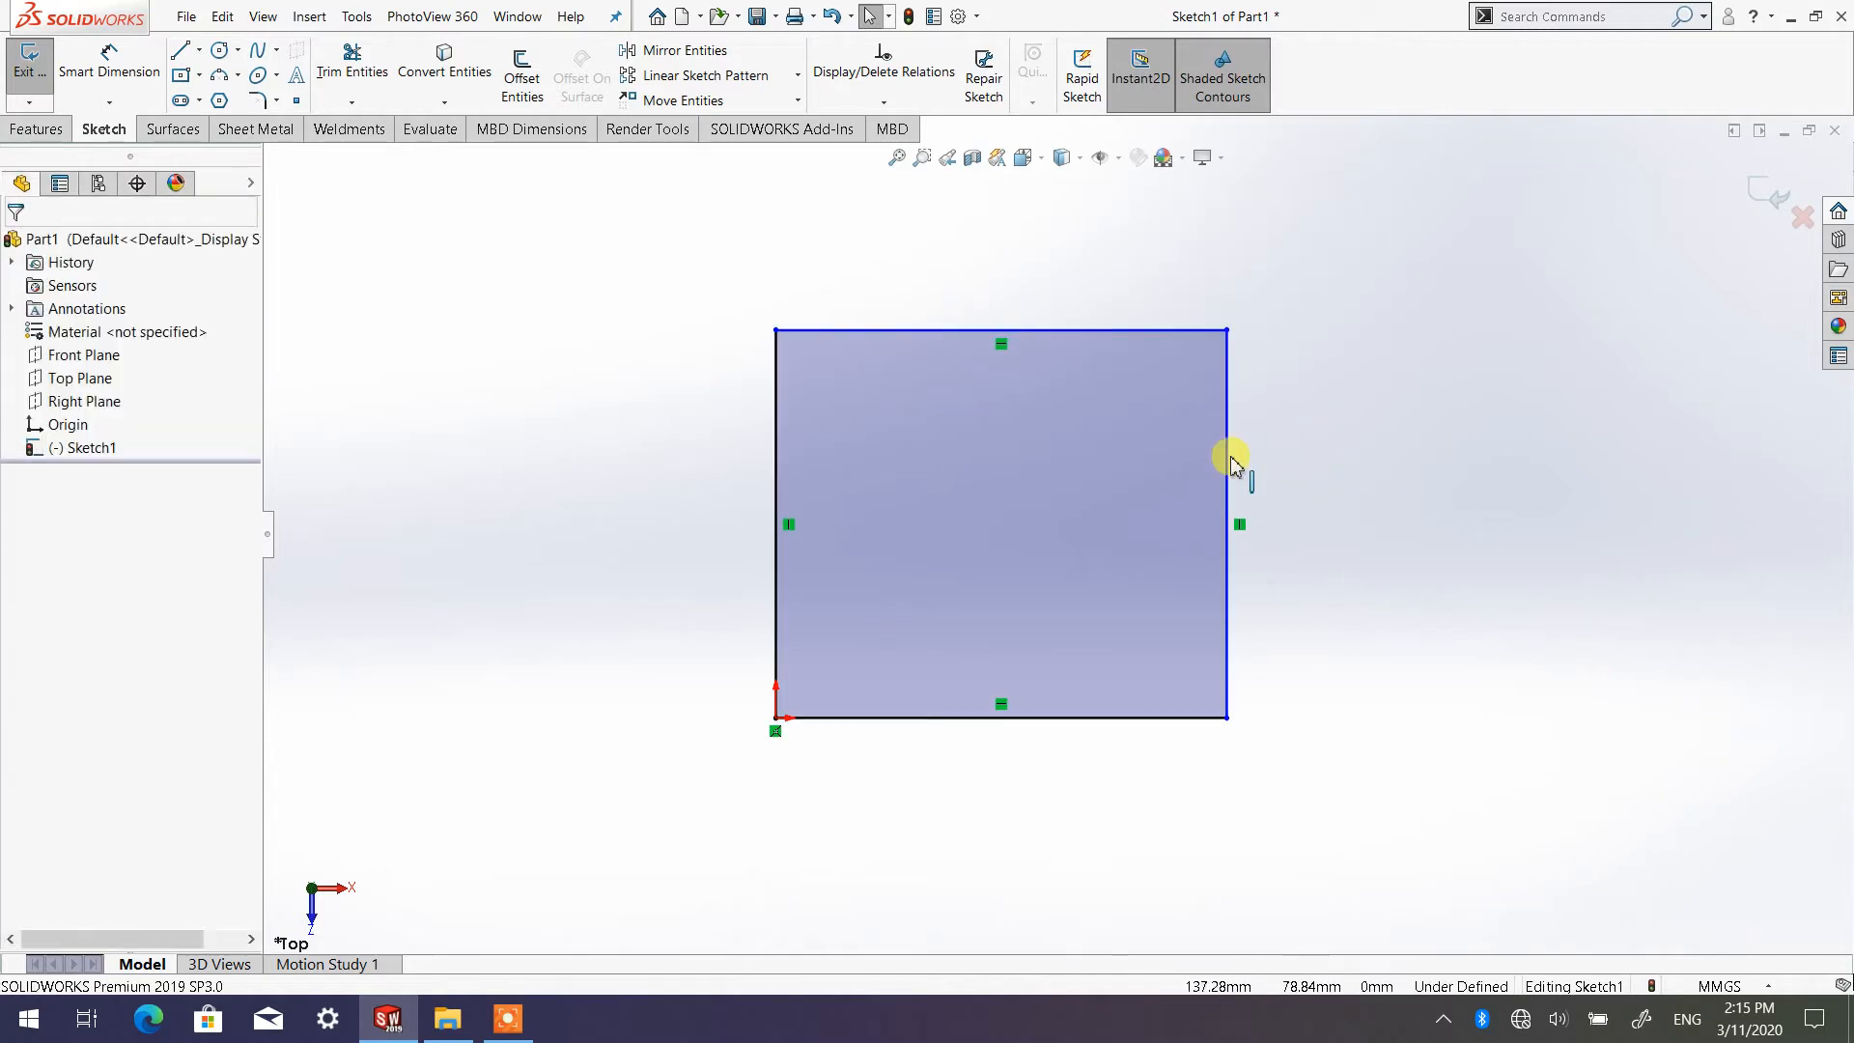
drag(1231, 467, 1442, 549)
click(1456, 585)
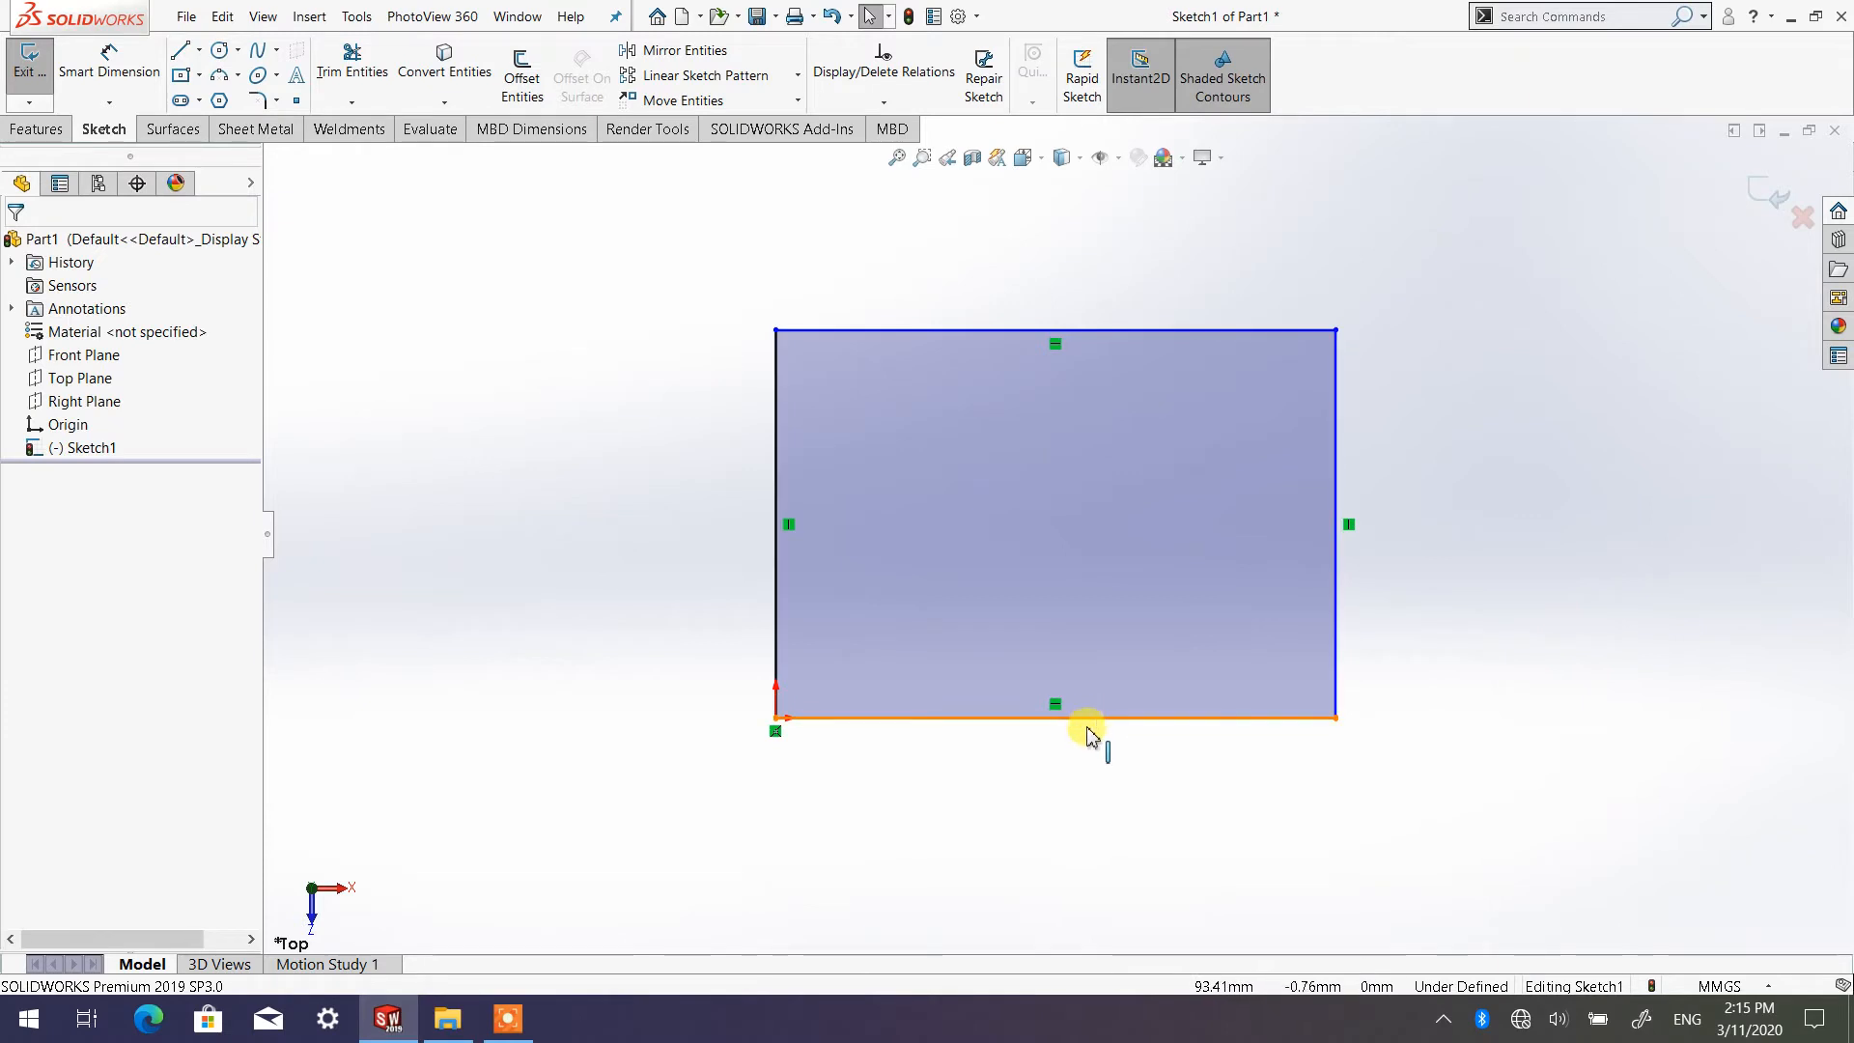
Try to pull the two lines that meet at the origin, the lower and the vertical one, outward from the rectangle
drag(1086, 727, 1128, 781)
drag(775, 584, 712, 583)
click(712, 586)
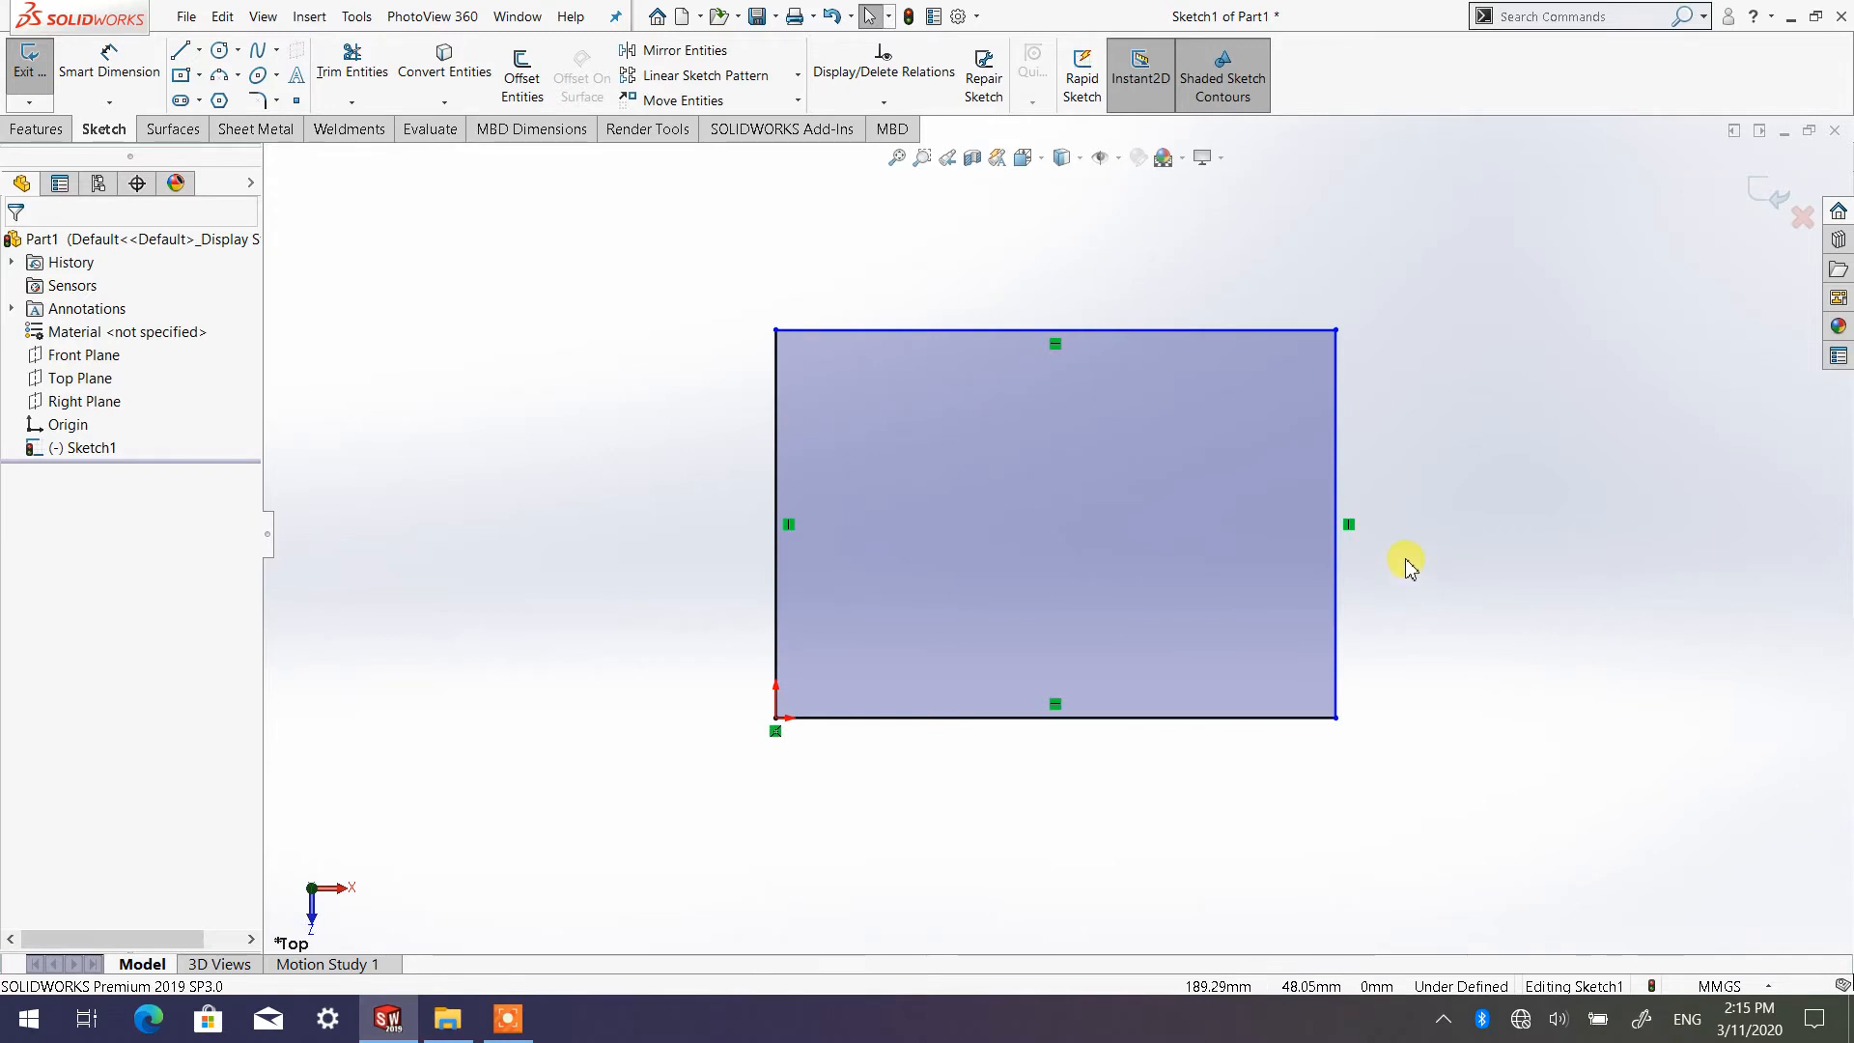
Add a Smart Dimension of 100 mm to the rectangle's vertical side that starts at the origin, and leave the tool
key(z)
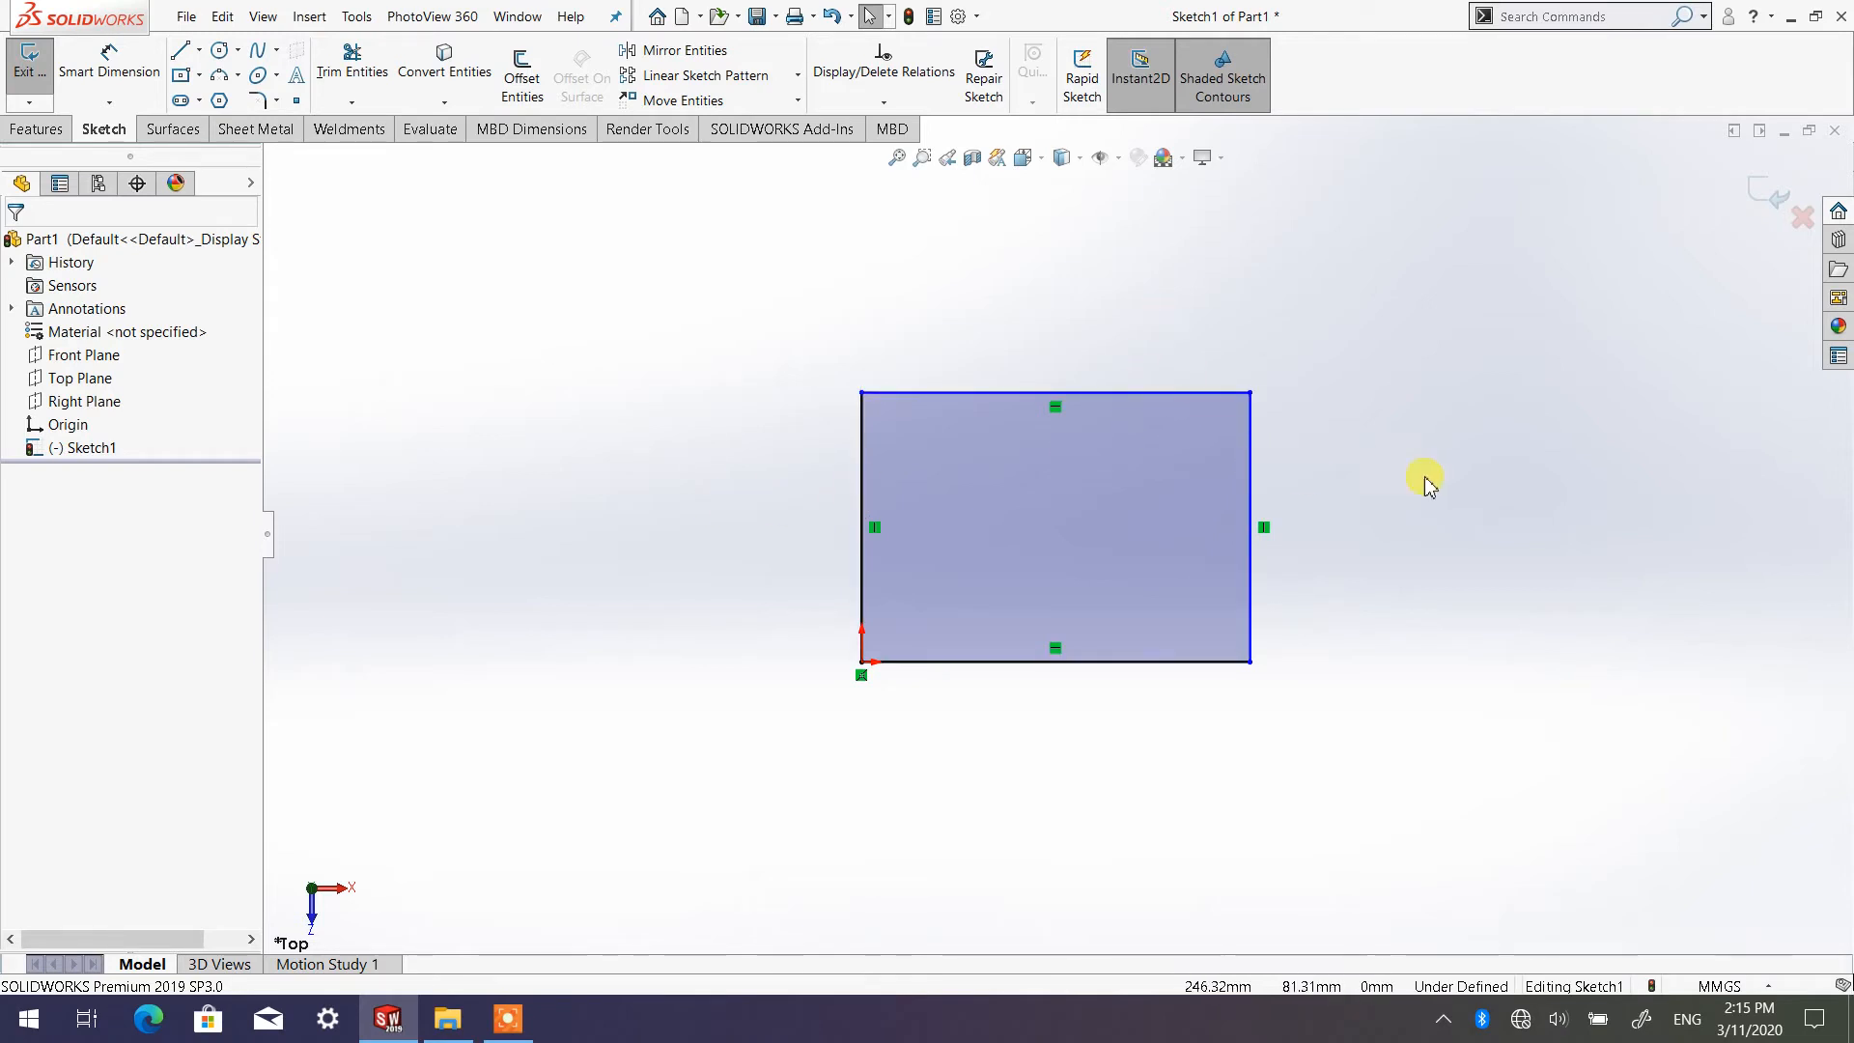
click(96, 76)
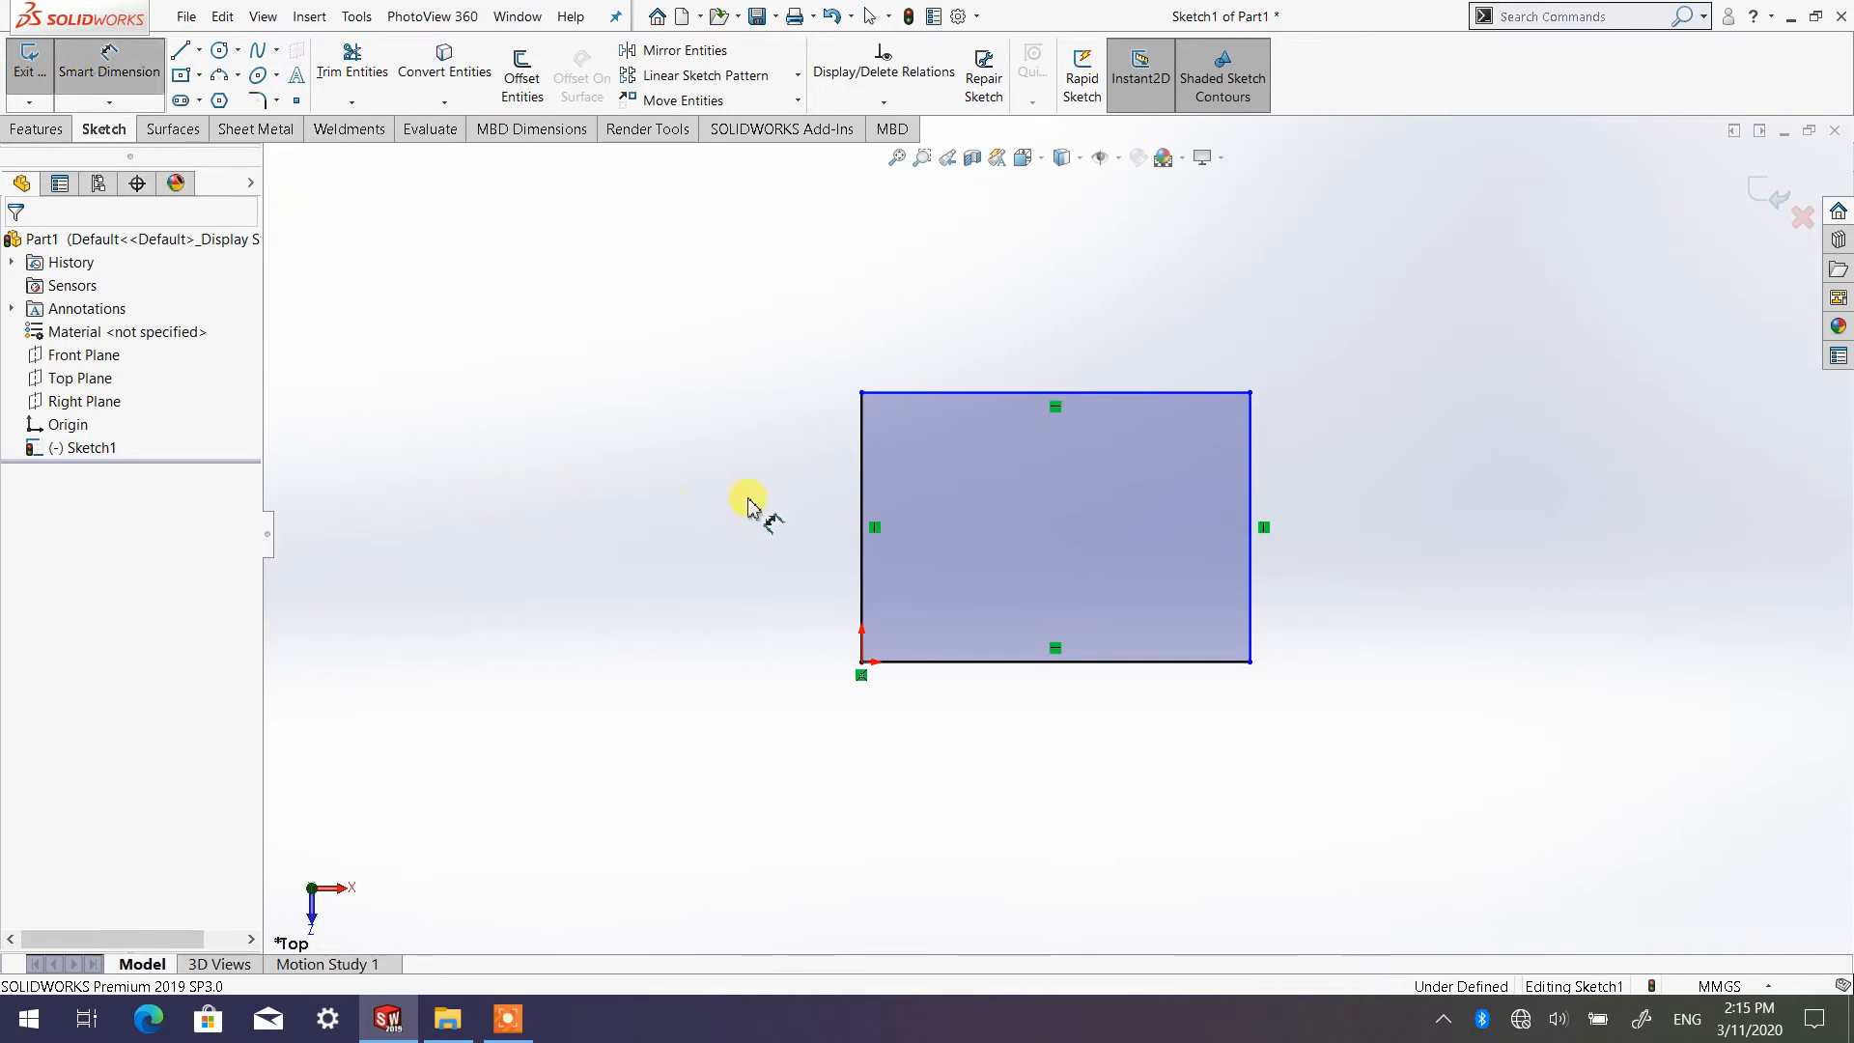
click(862, 545)
click(683, 705)
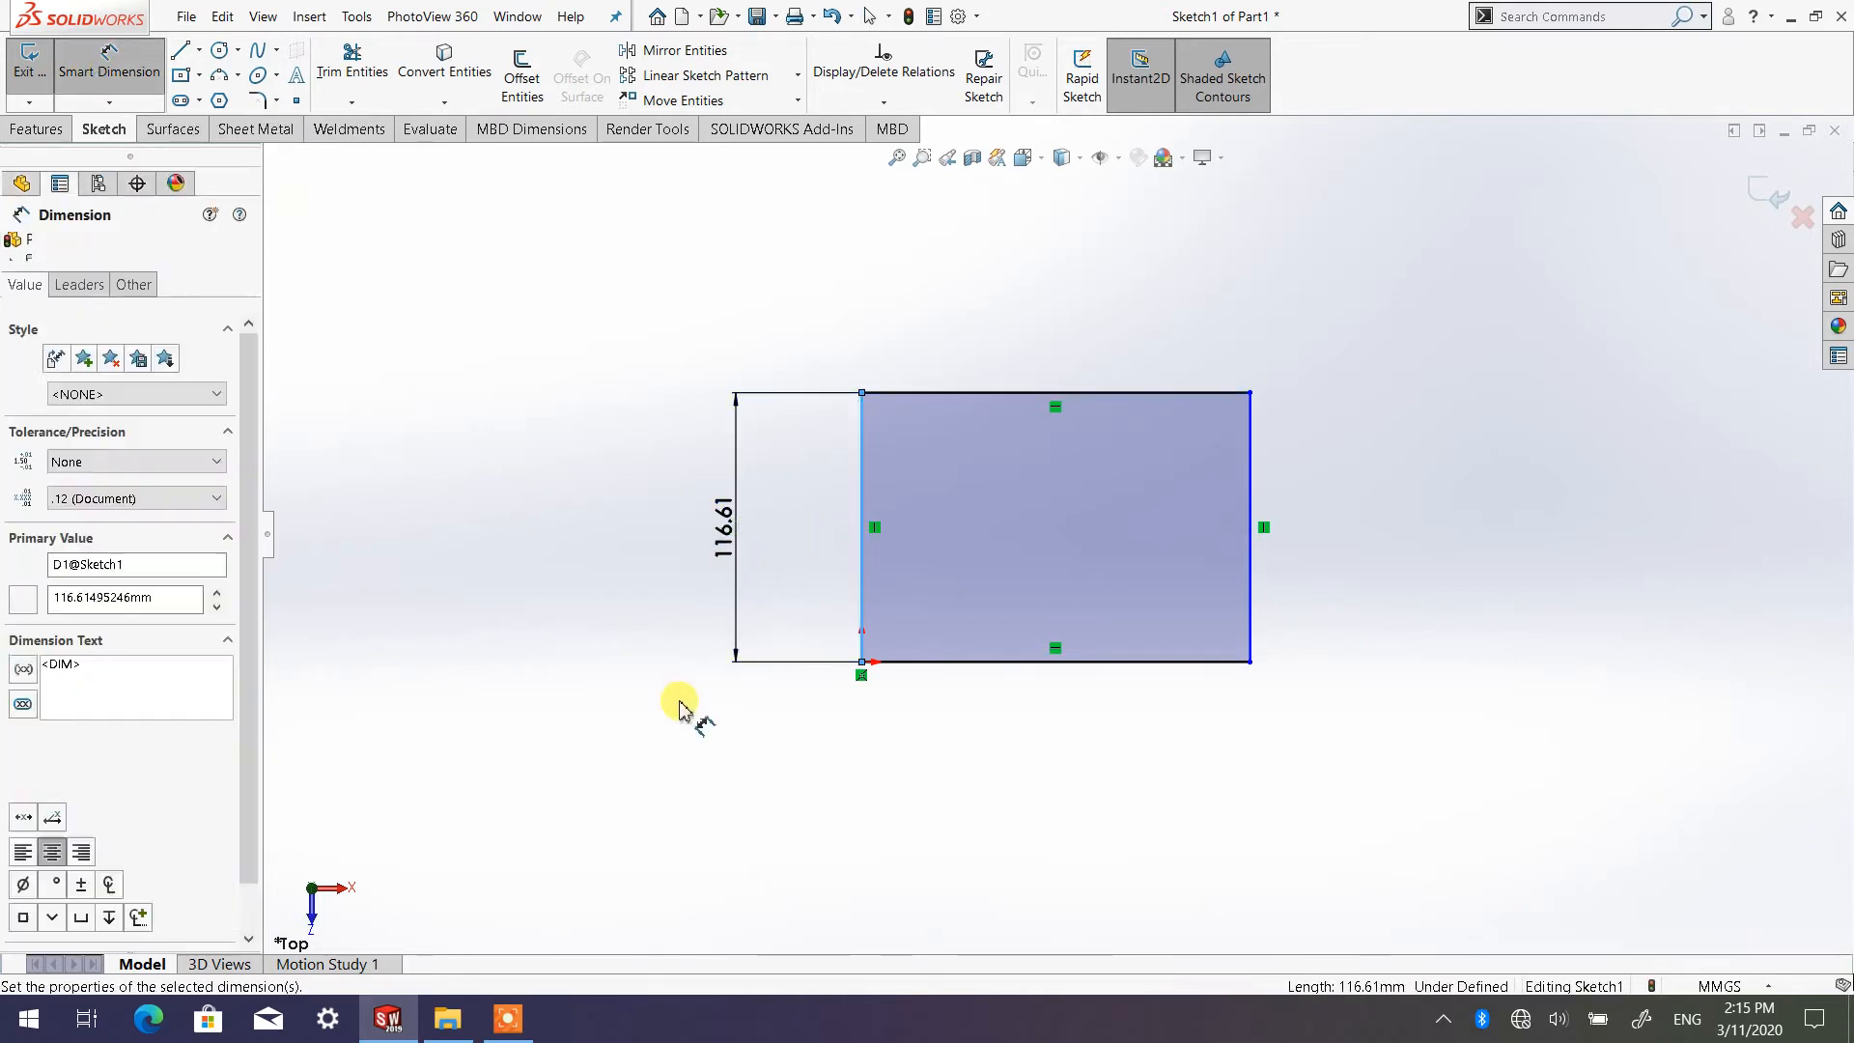
text(100)
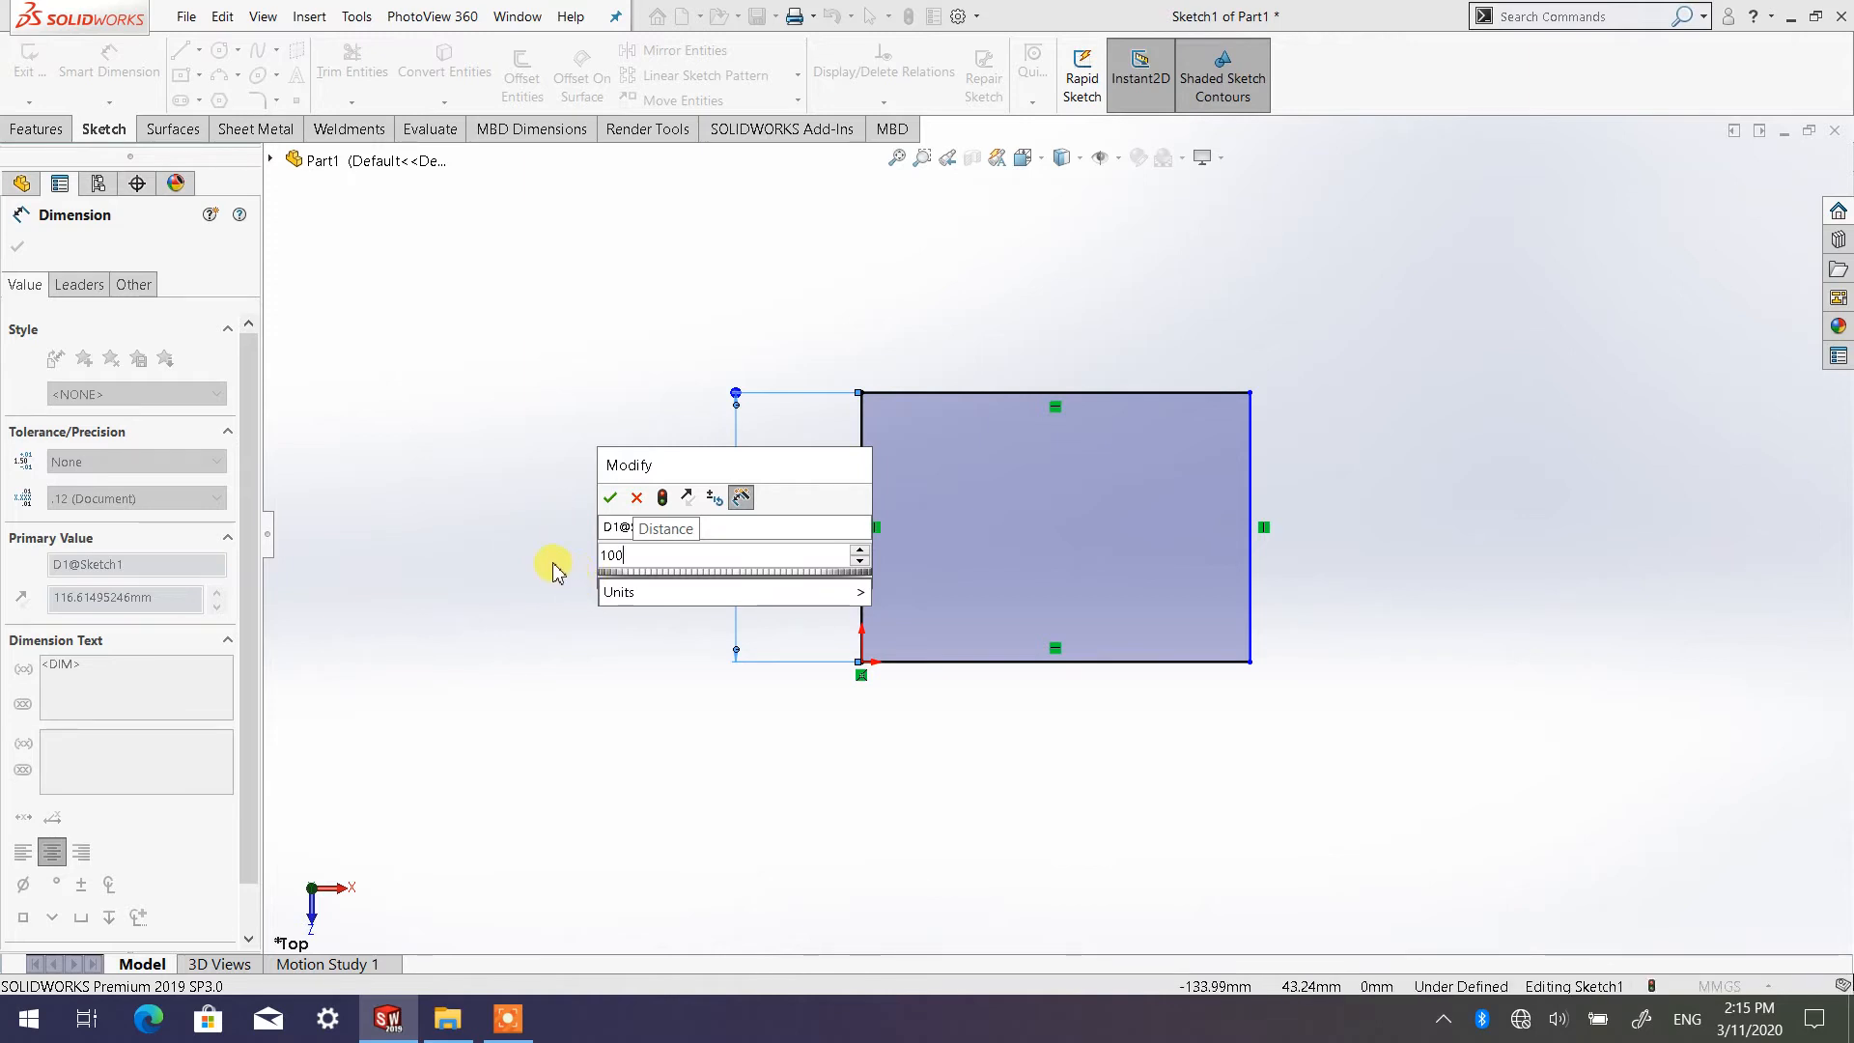
click(610, 497)
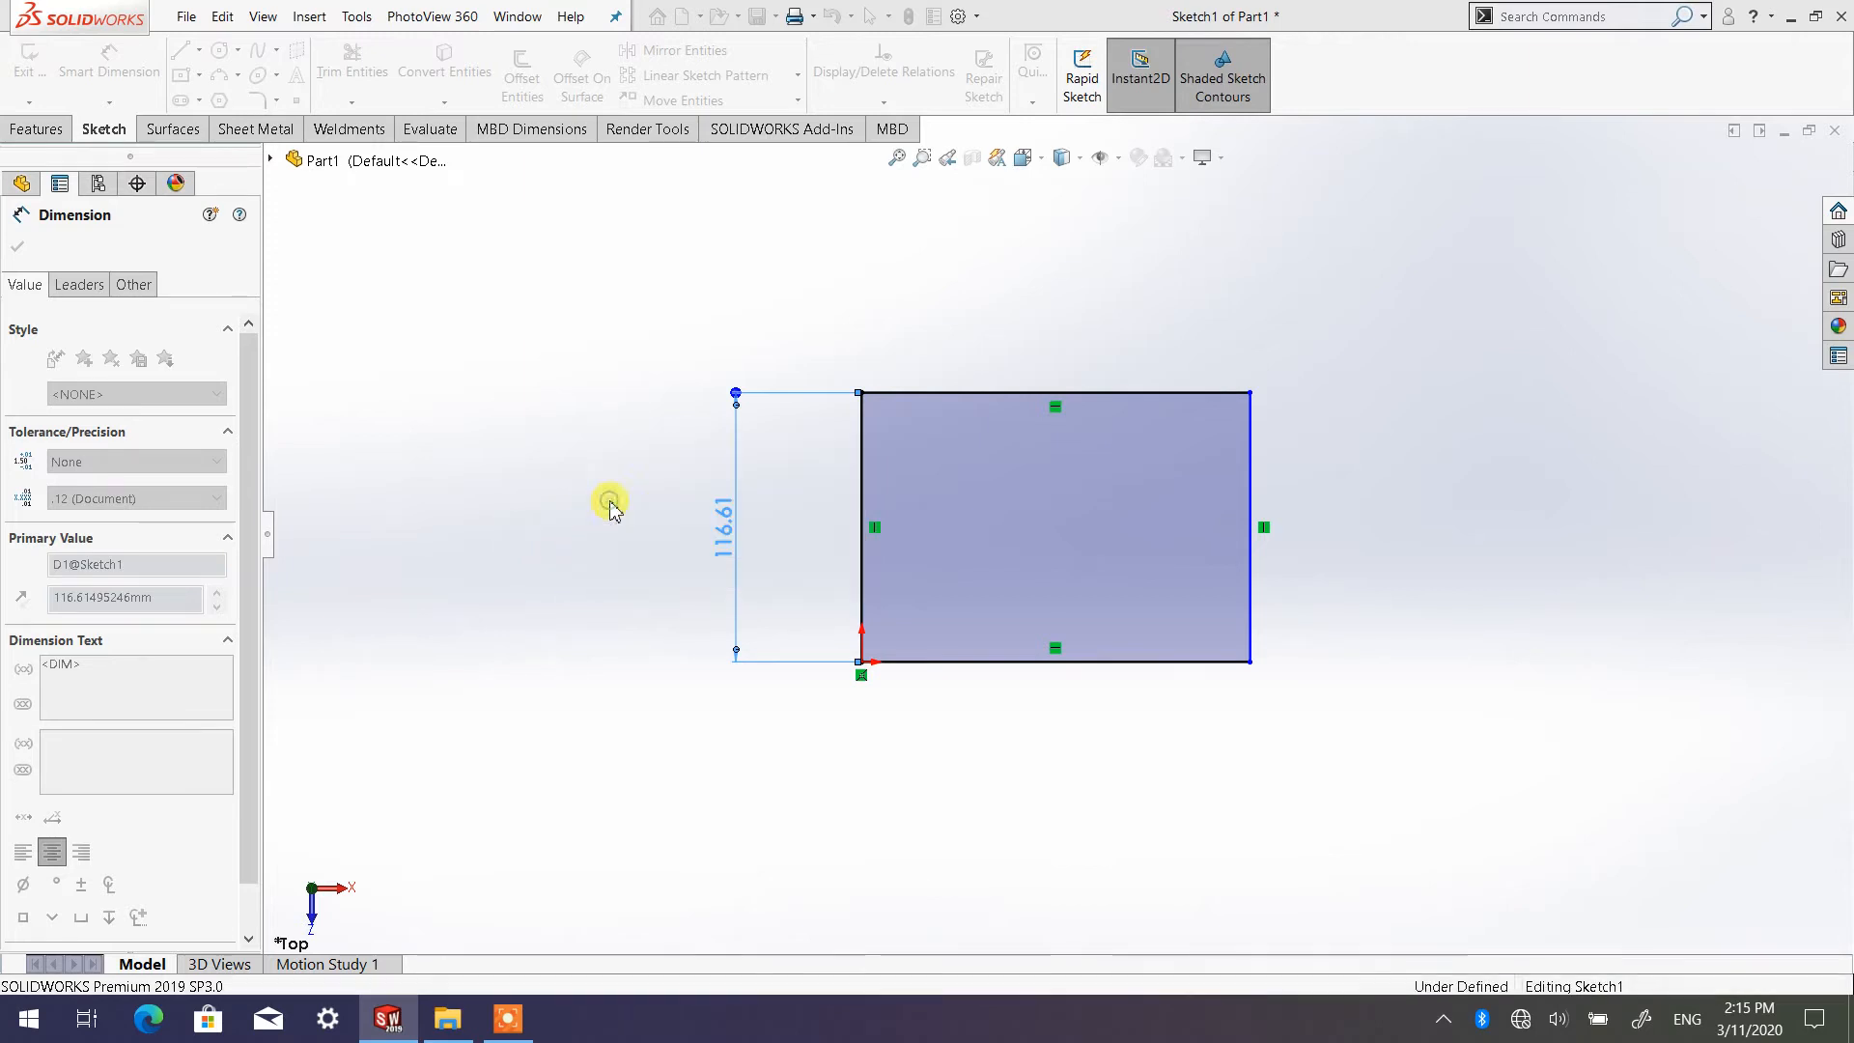
click(880, 750)
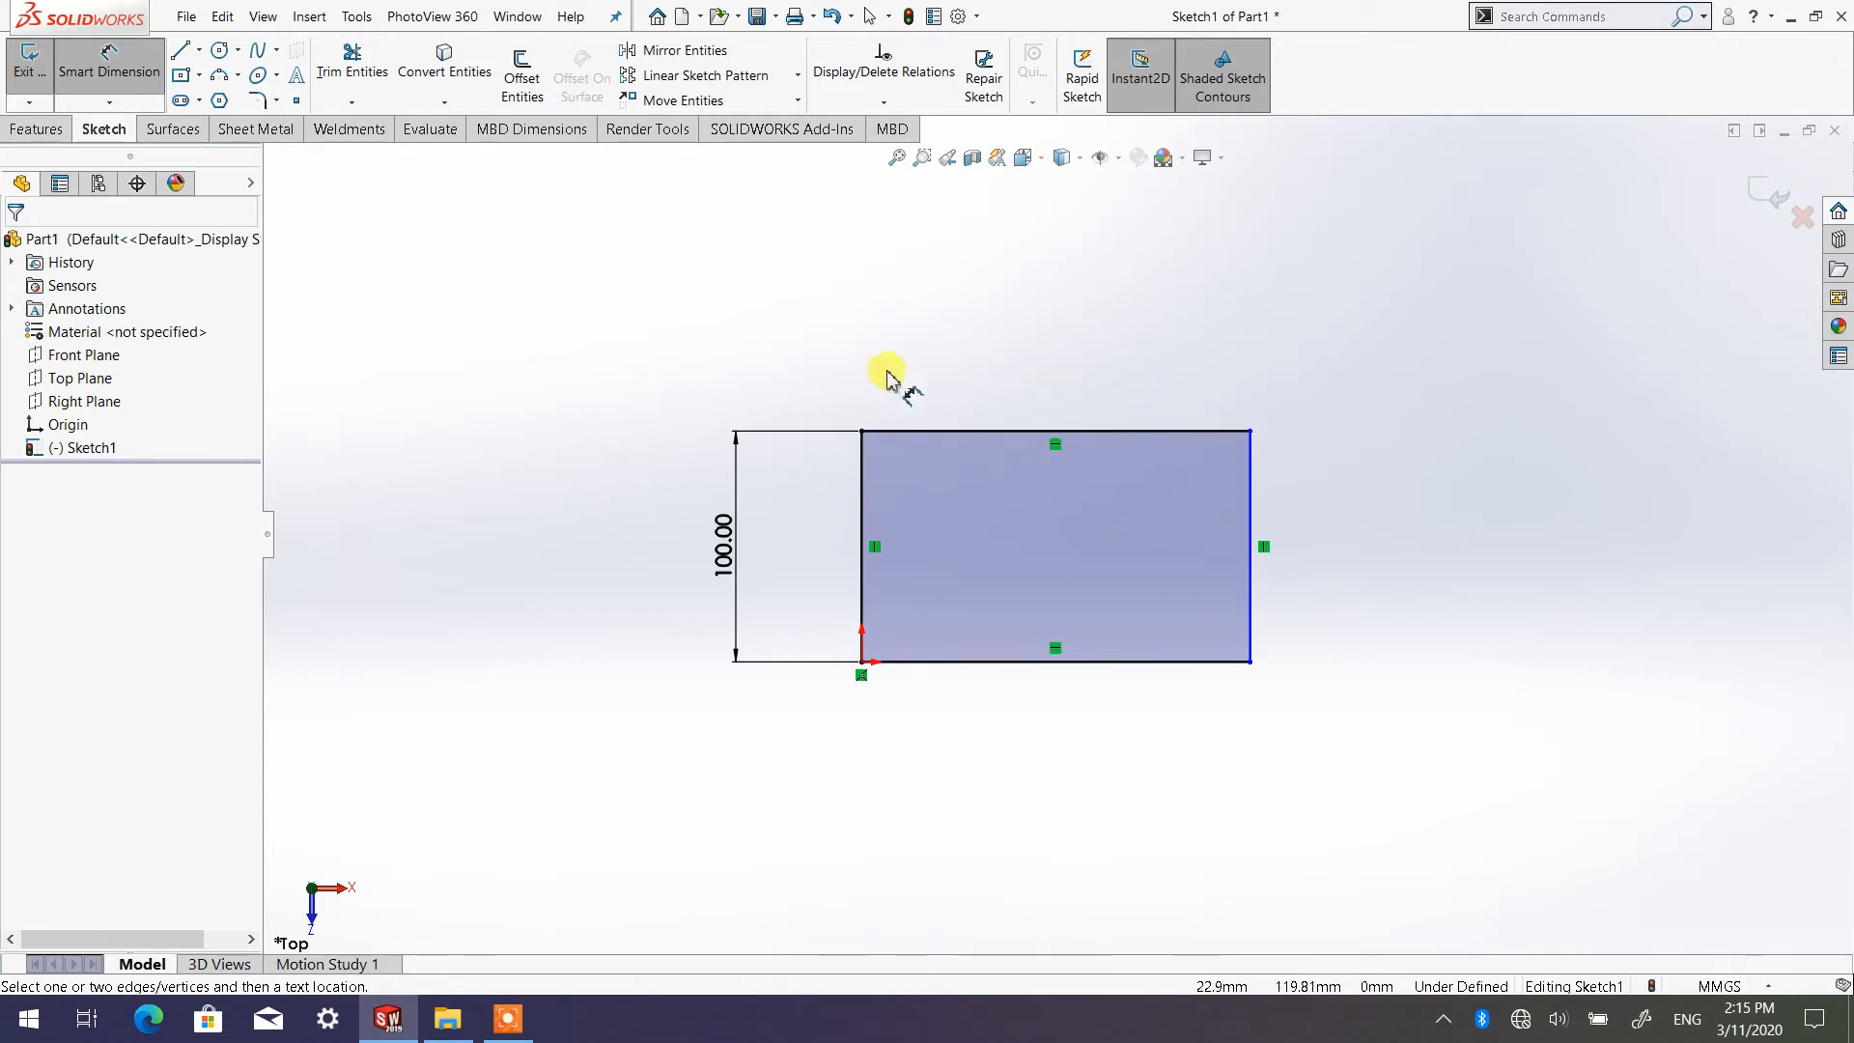
click(97, 70)
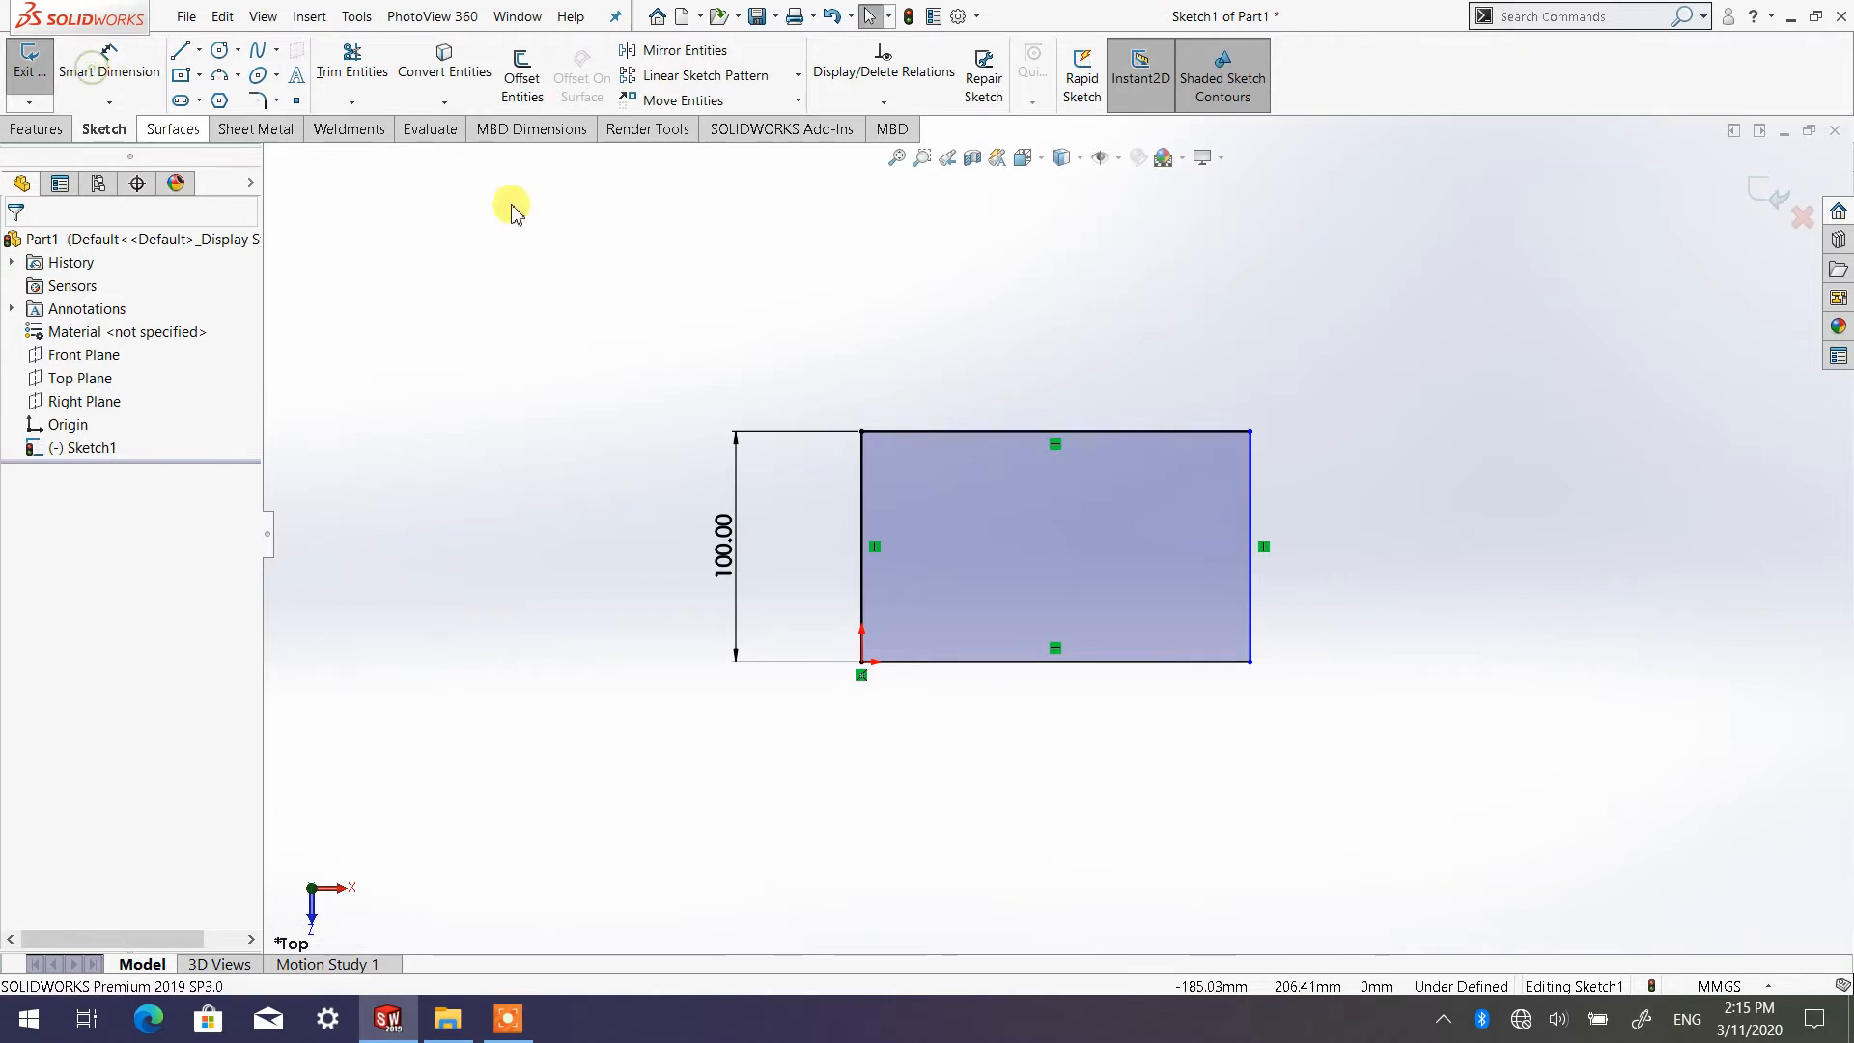
Try to move the upper line, and pull the vertical side away from the origin inward to a width of about 141 mm
mouse_move(1067, 309)
mouse_down()
mouse_move(1054, 369)
mouse_move(1065, 312)
mouse_up()
click(1305, 496)
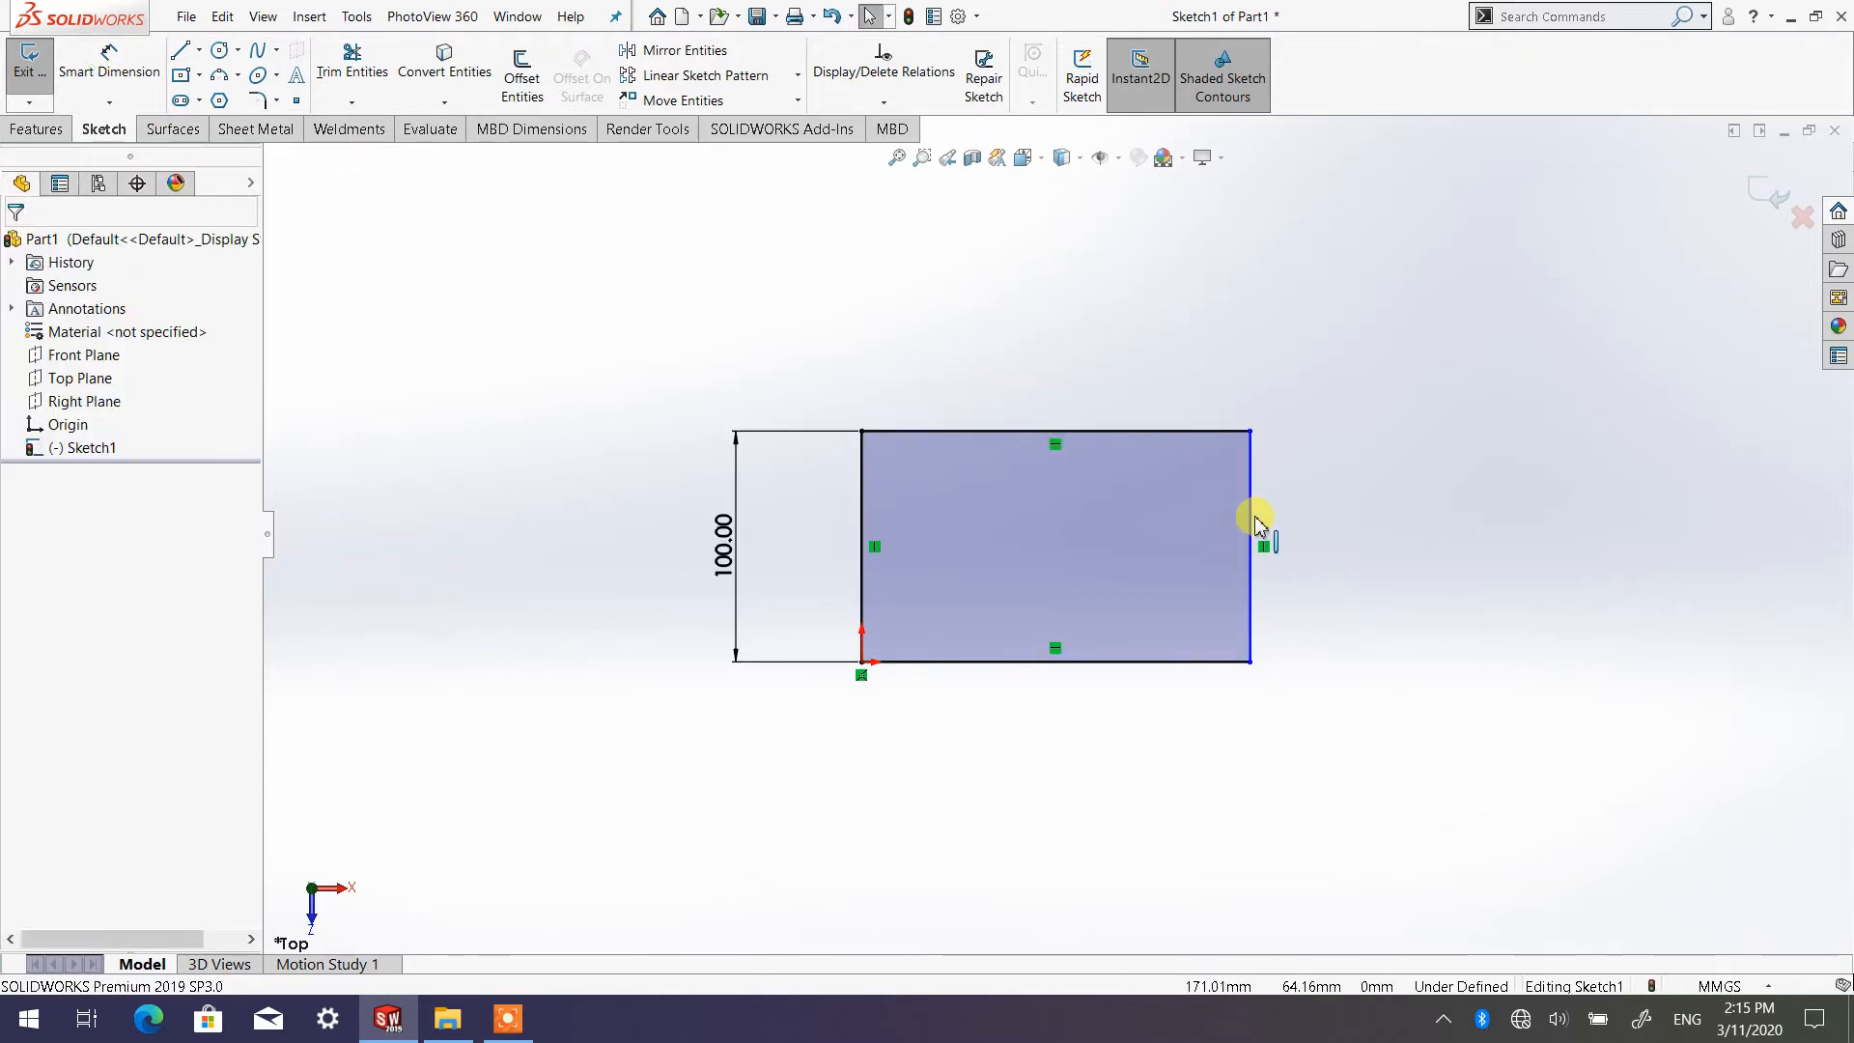
drag(1251, 518, 1188, 522)
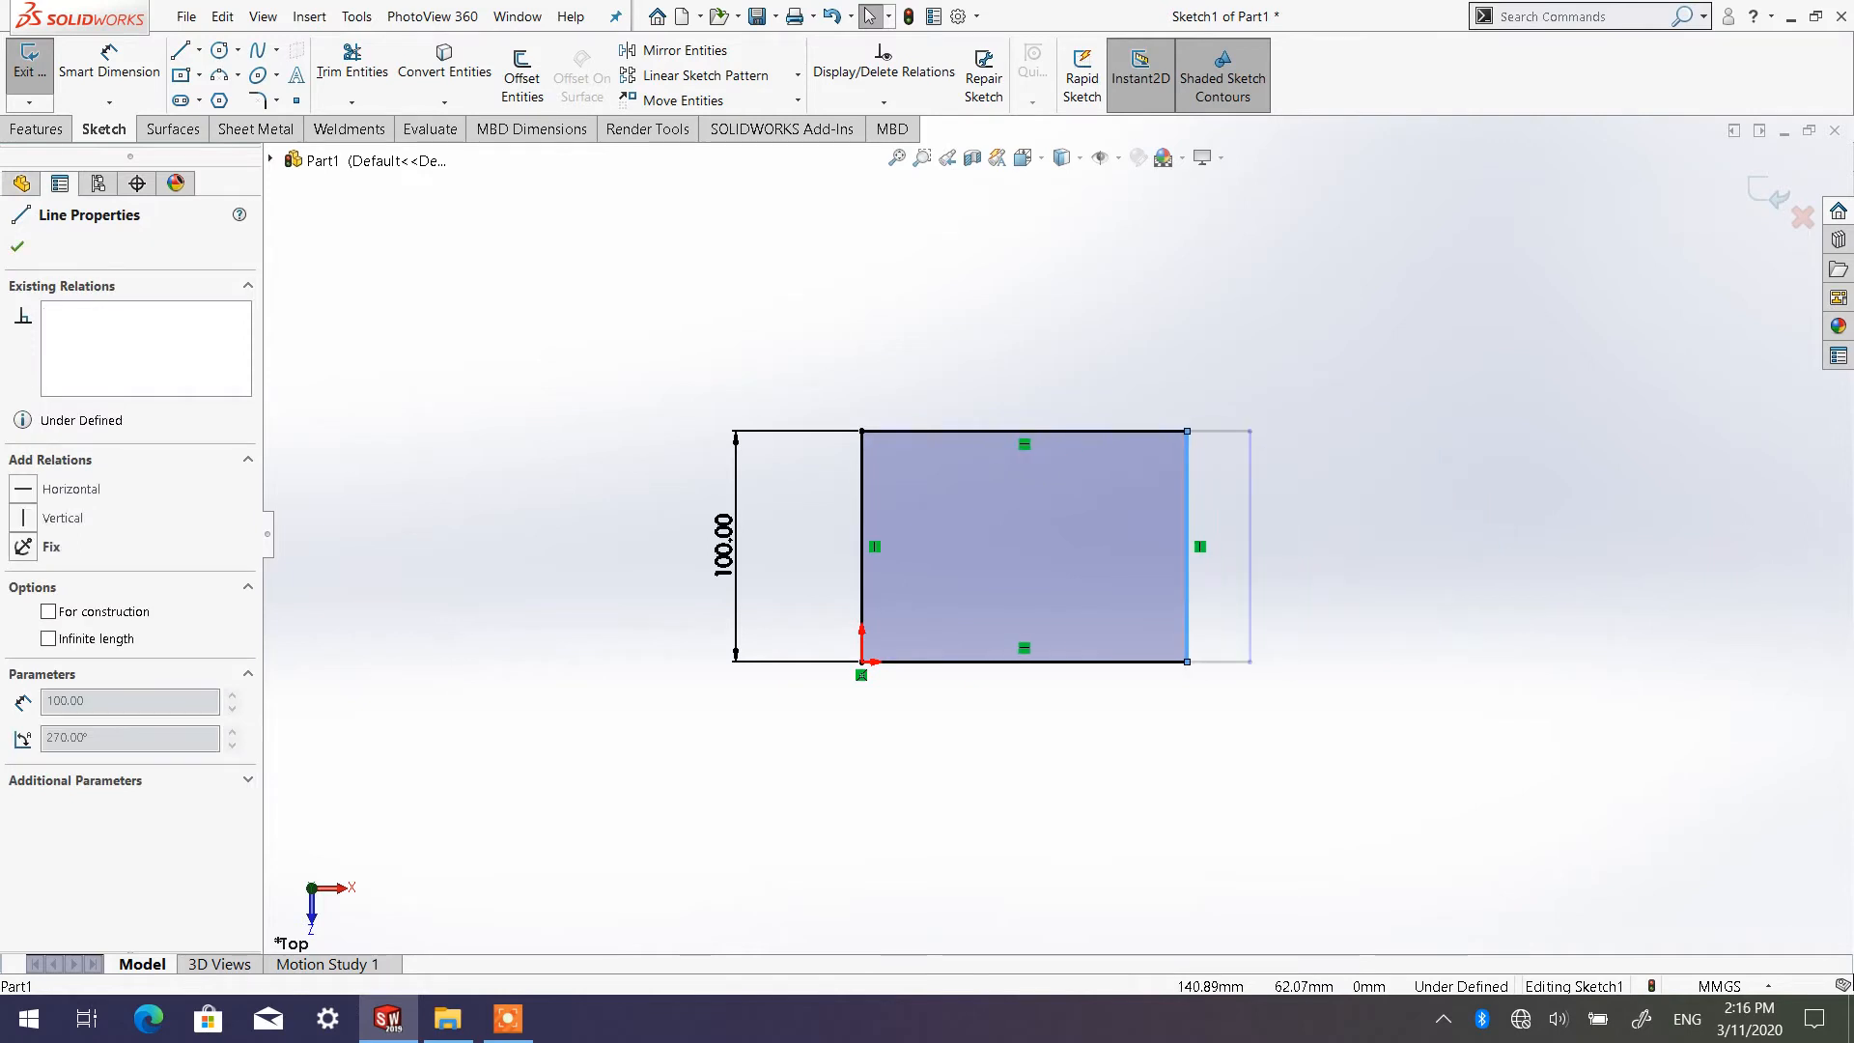
click(1506, 538)
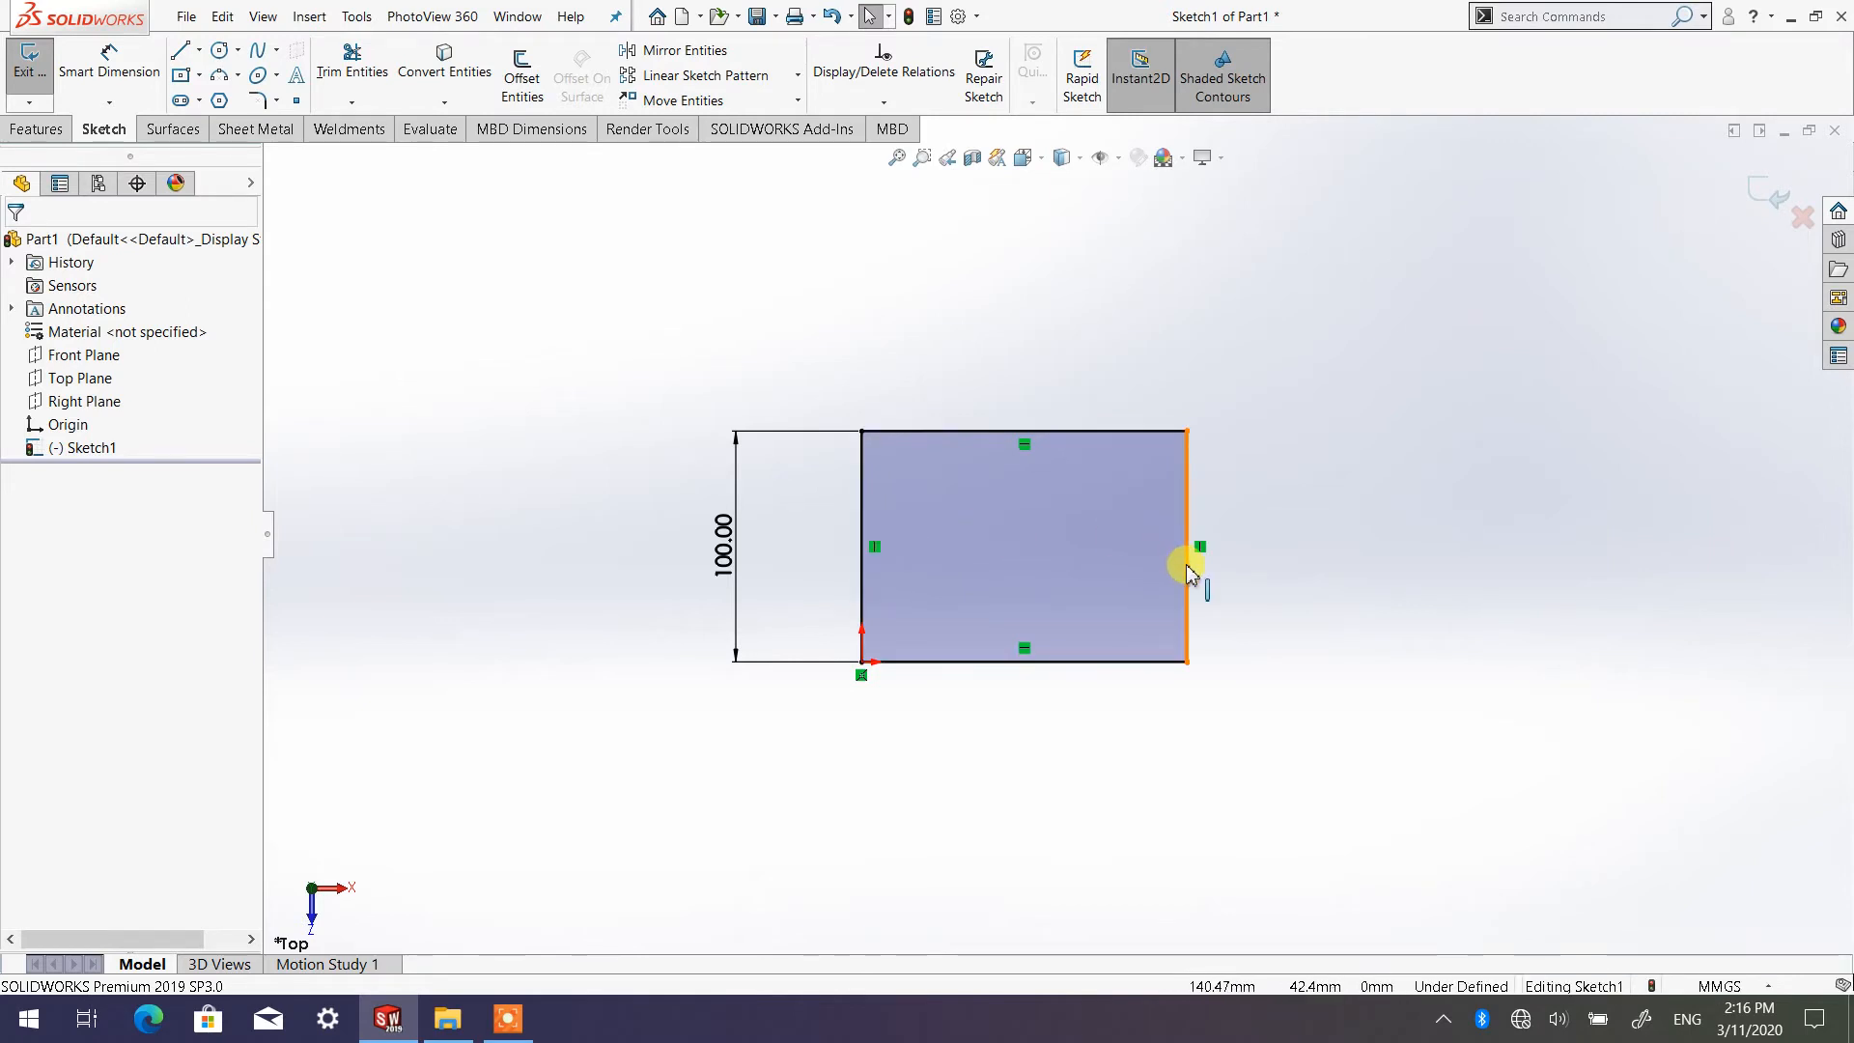
Add a Smart Dimension of 100 mm to the rectangle's upper line, and leave the tool
click(97, 73)
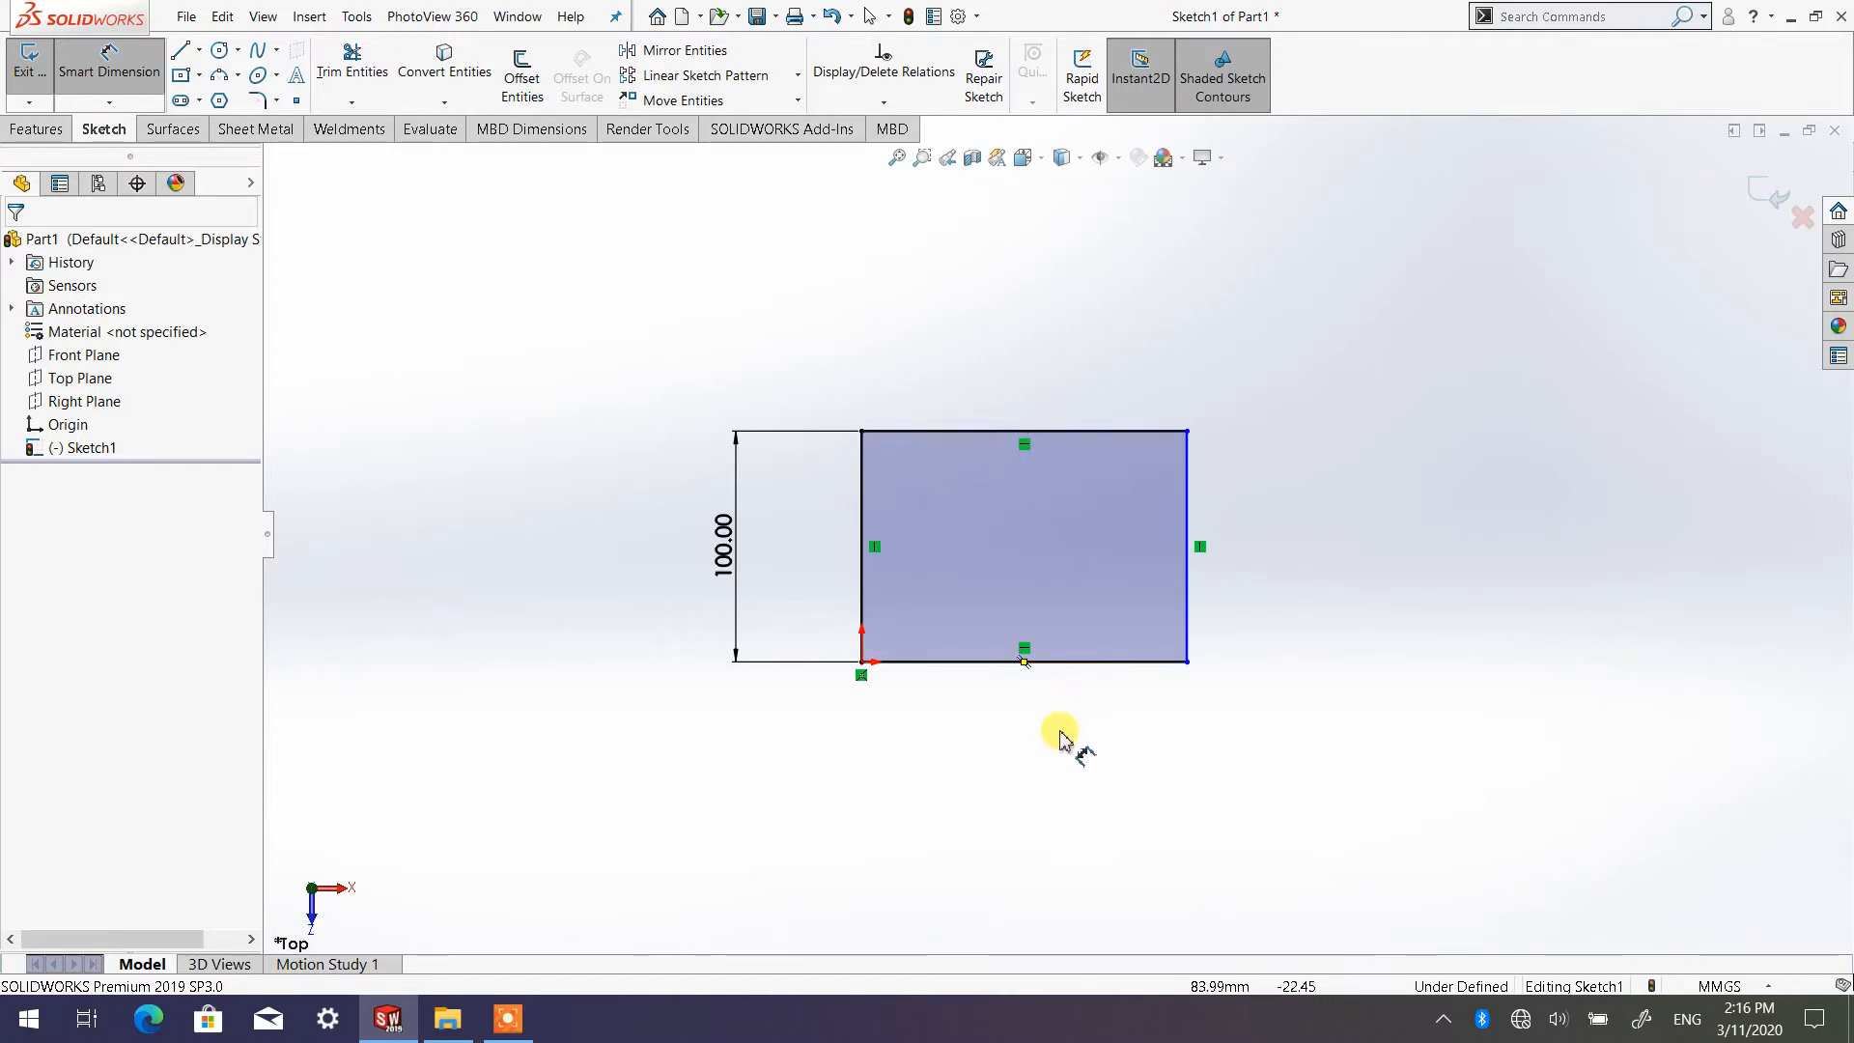
click(1079, 435)
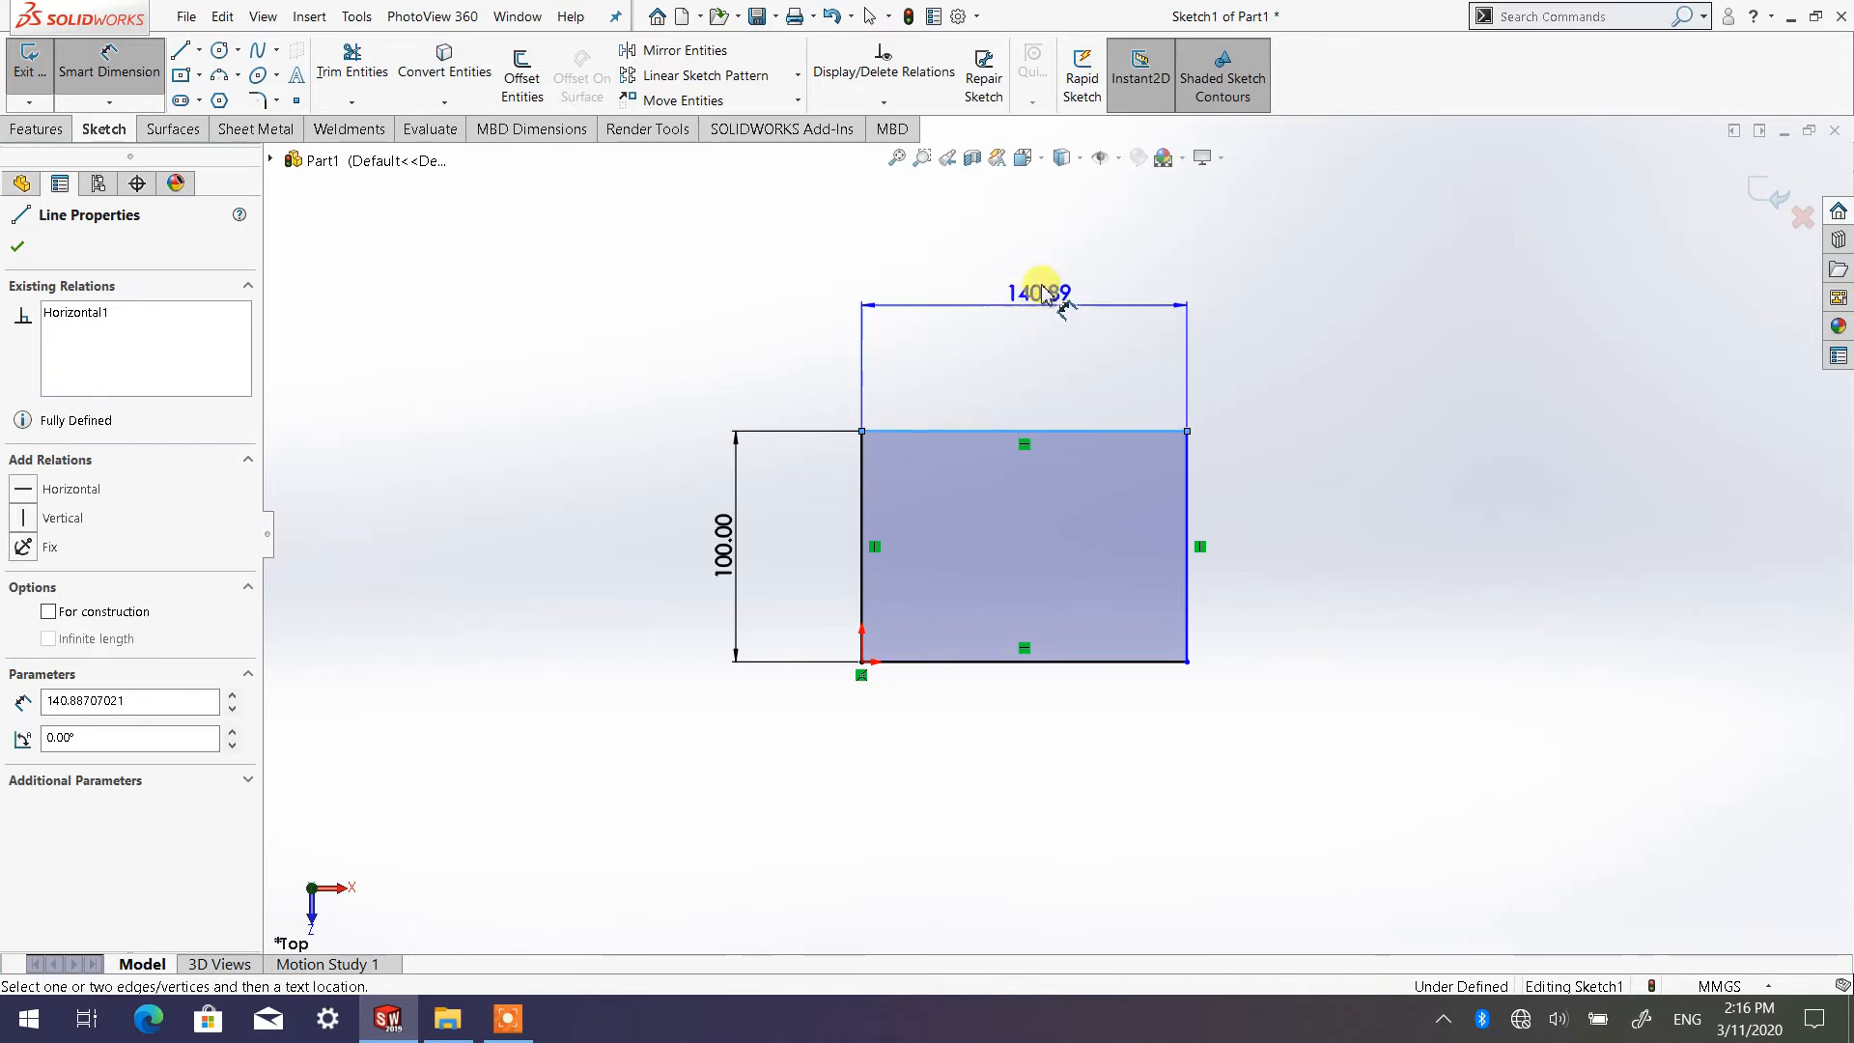
click(1023, 298)
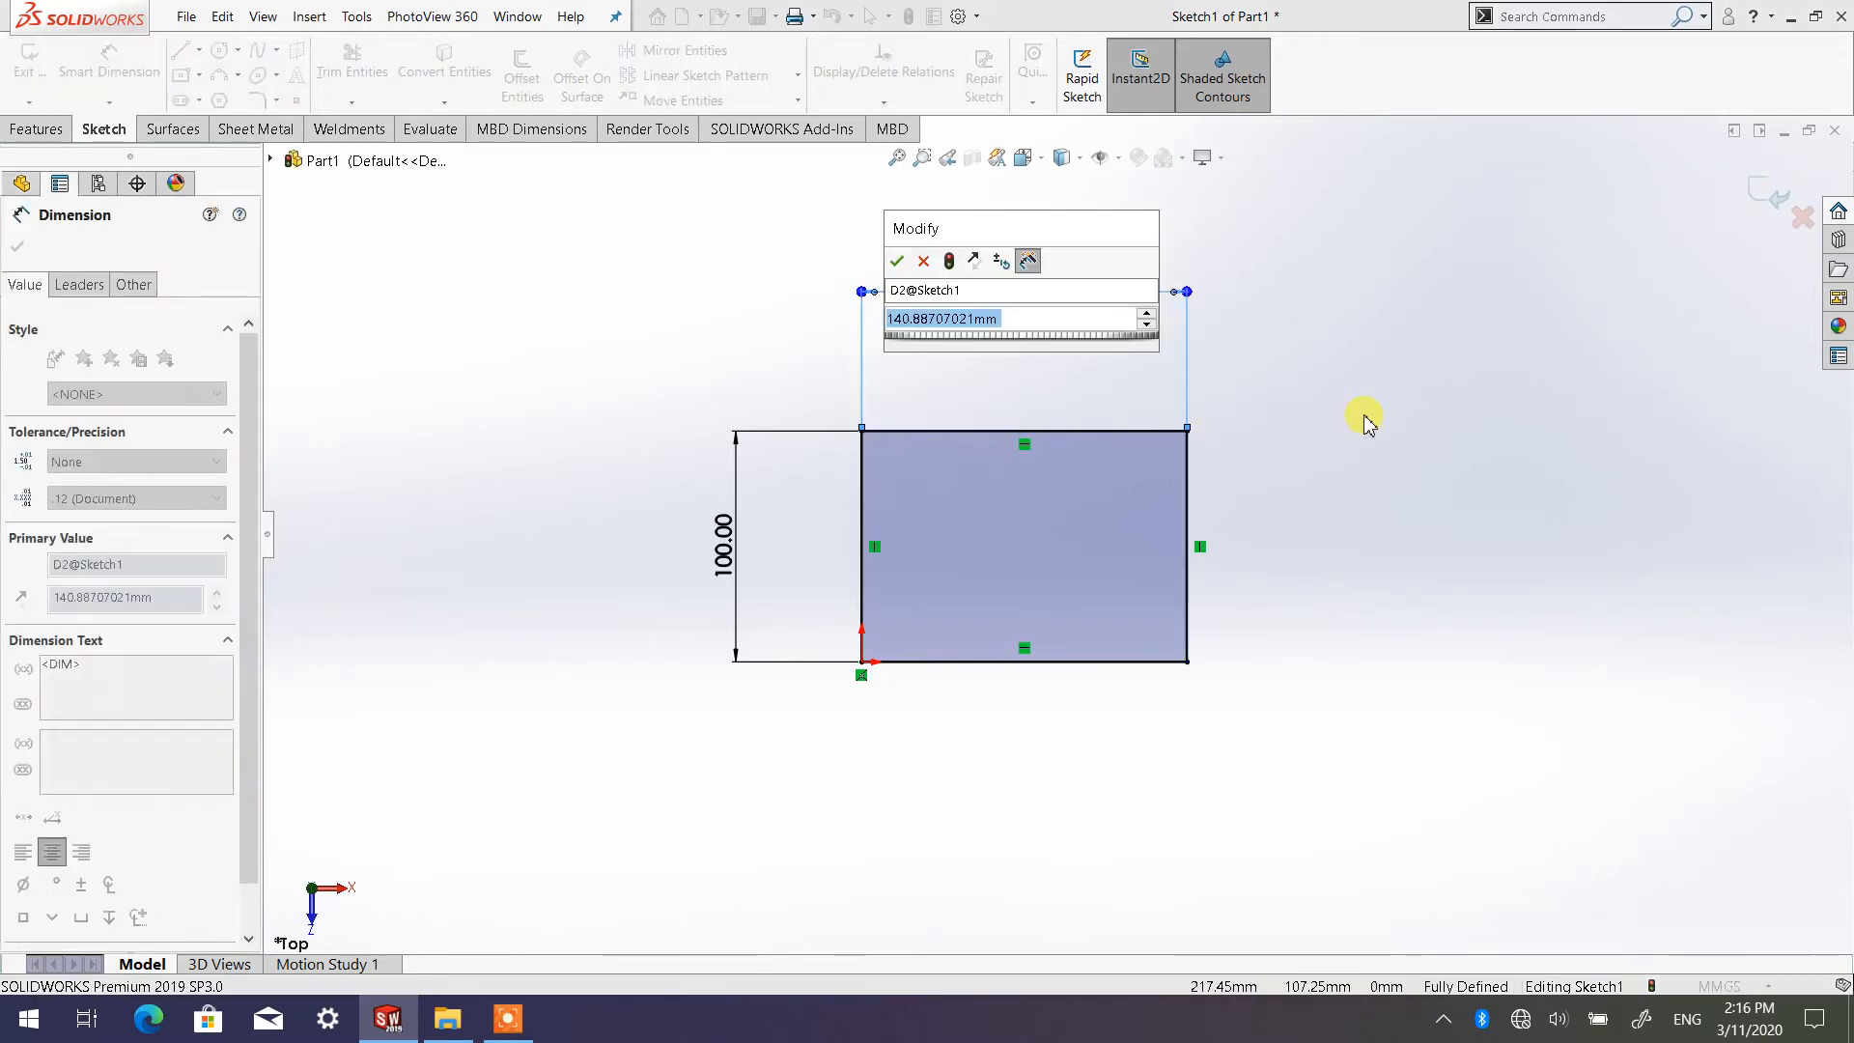
text(100)
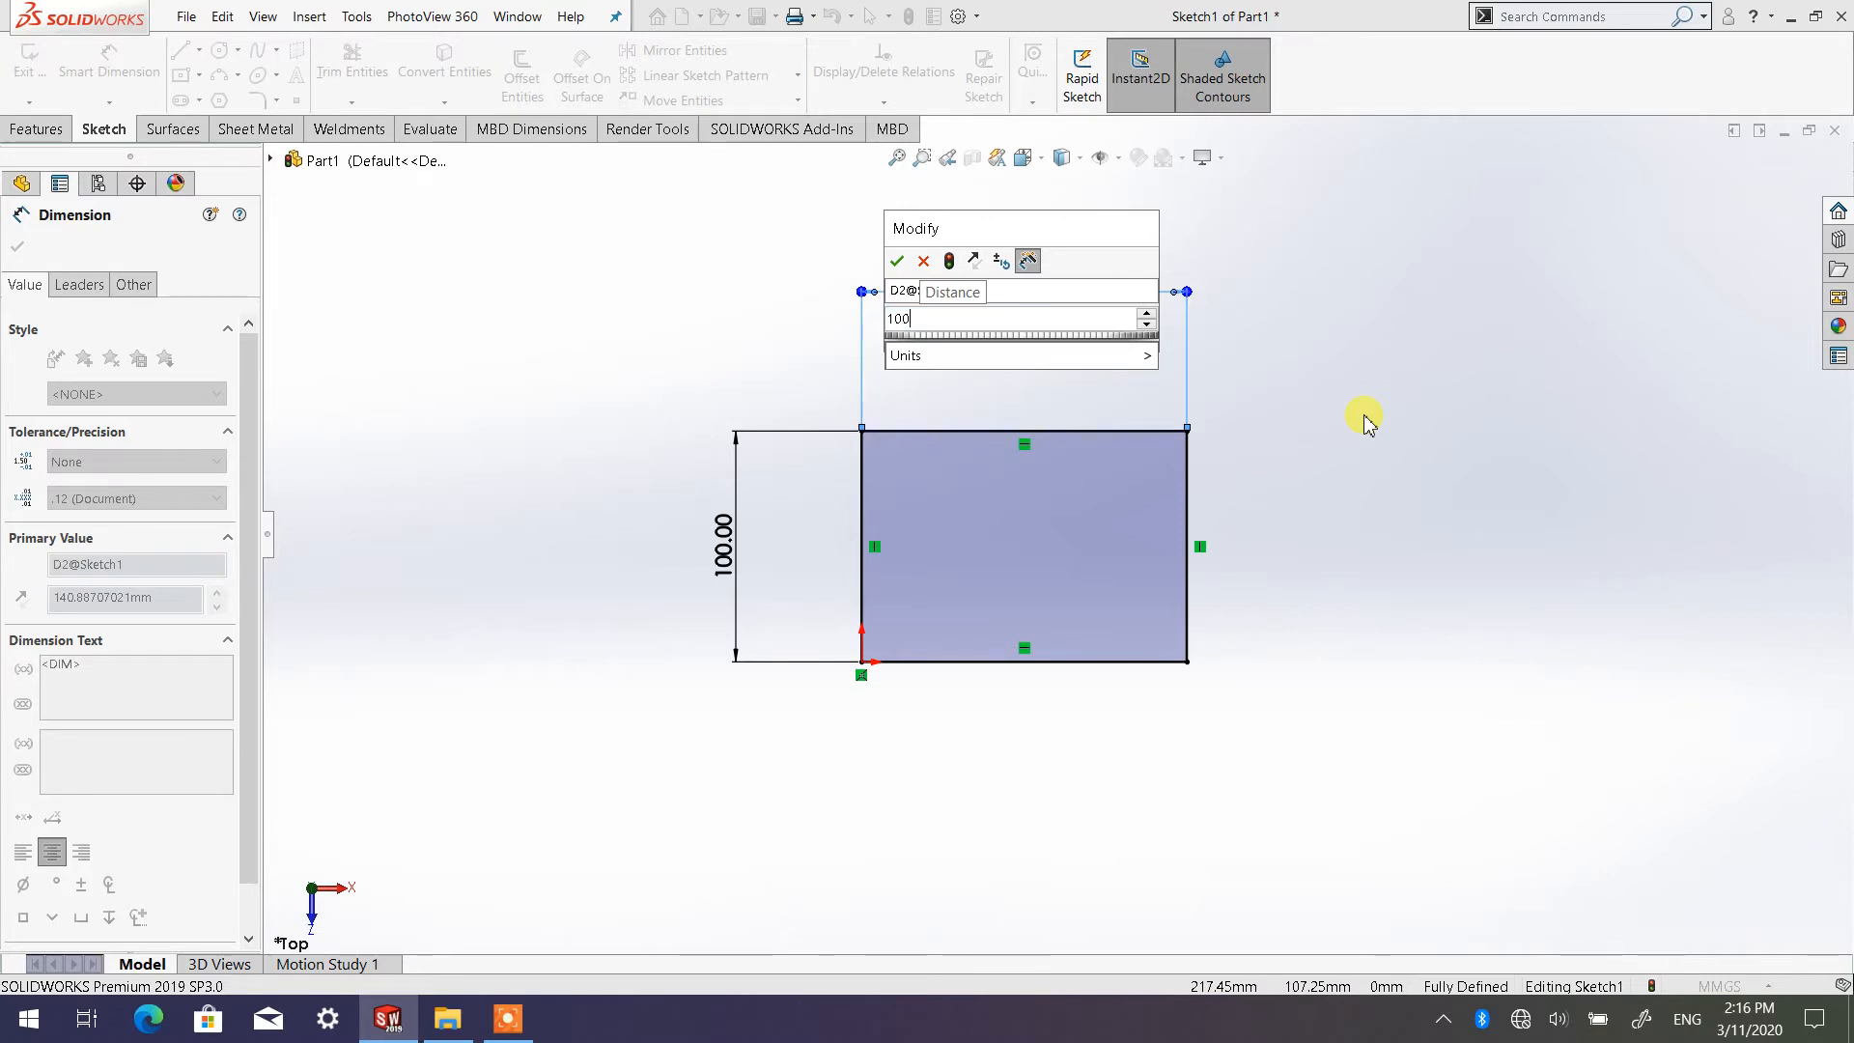
click(896, 261)
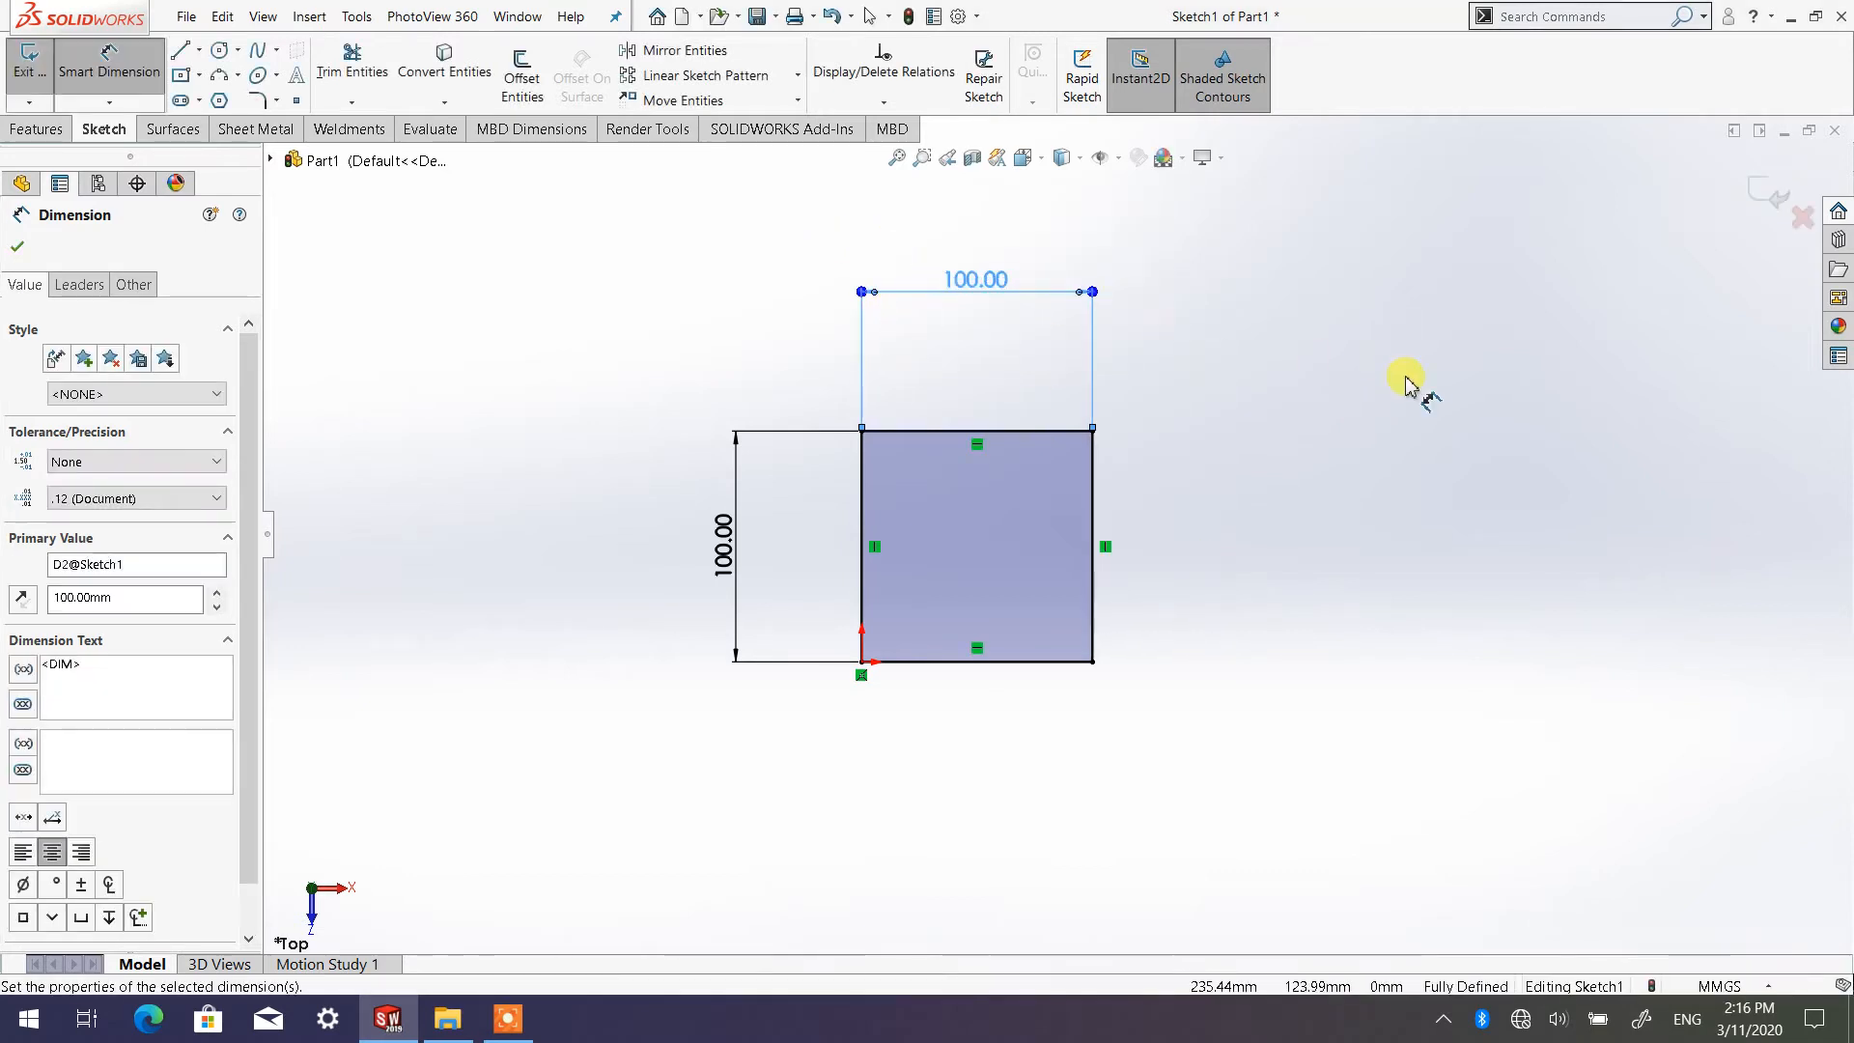
click(1309, 417)
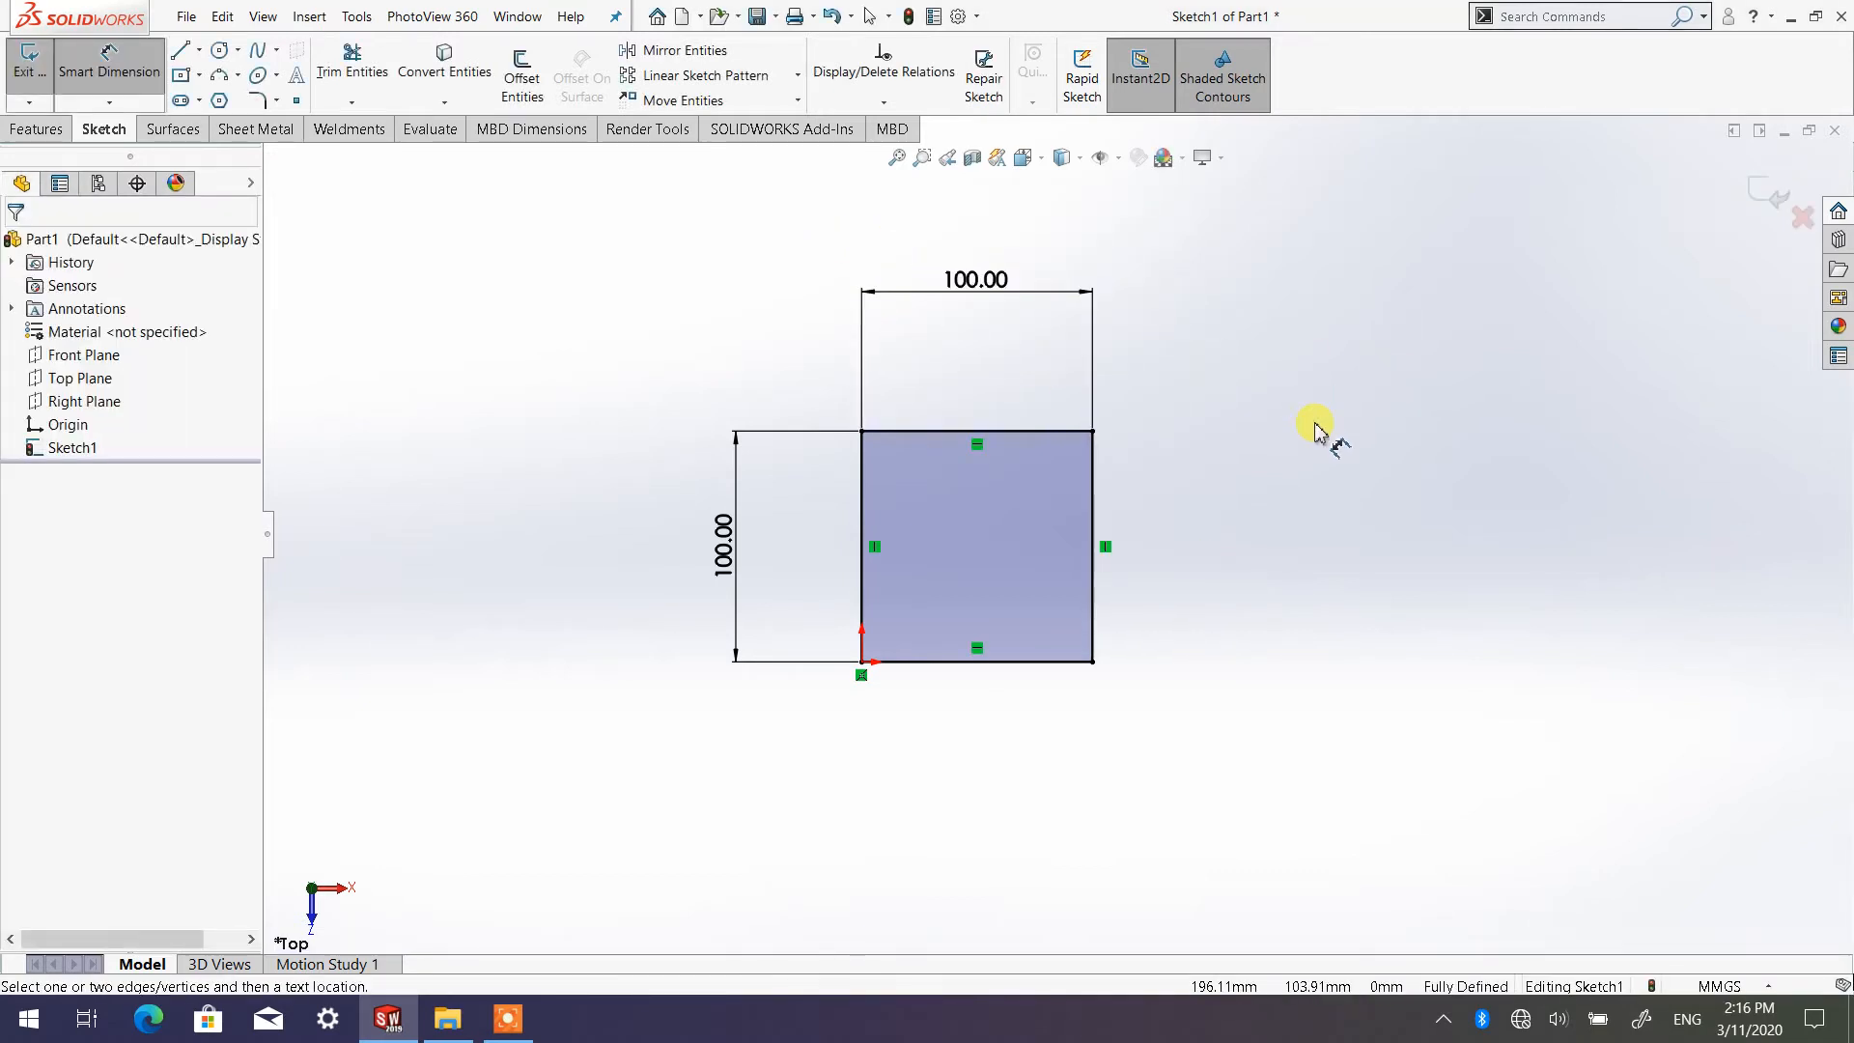
click(132, 80)
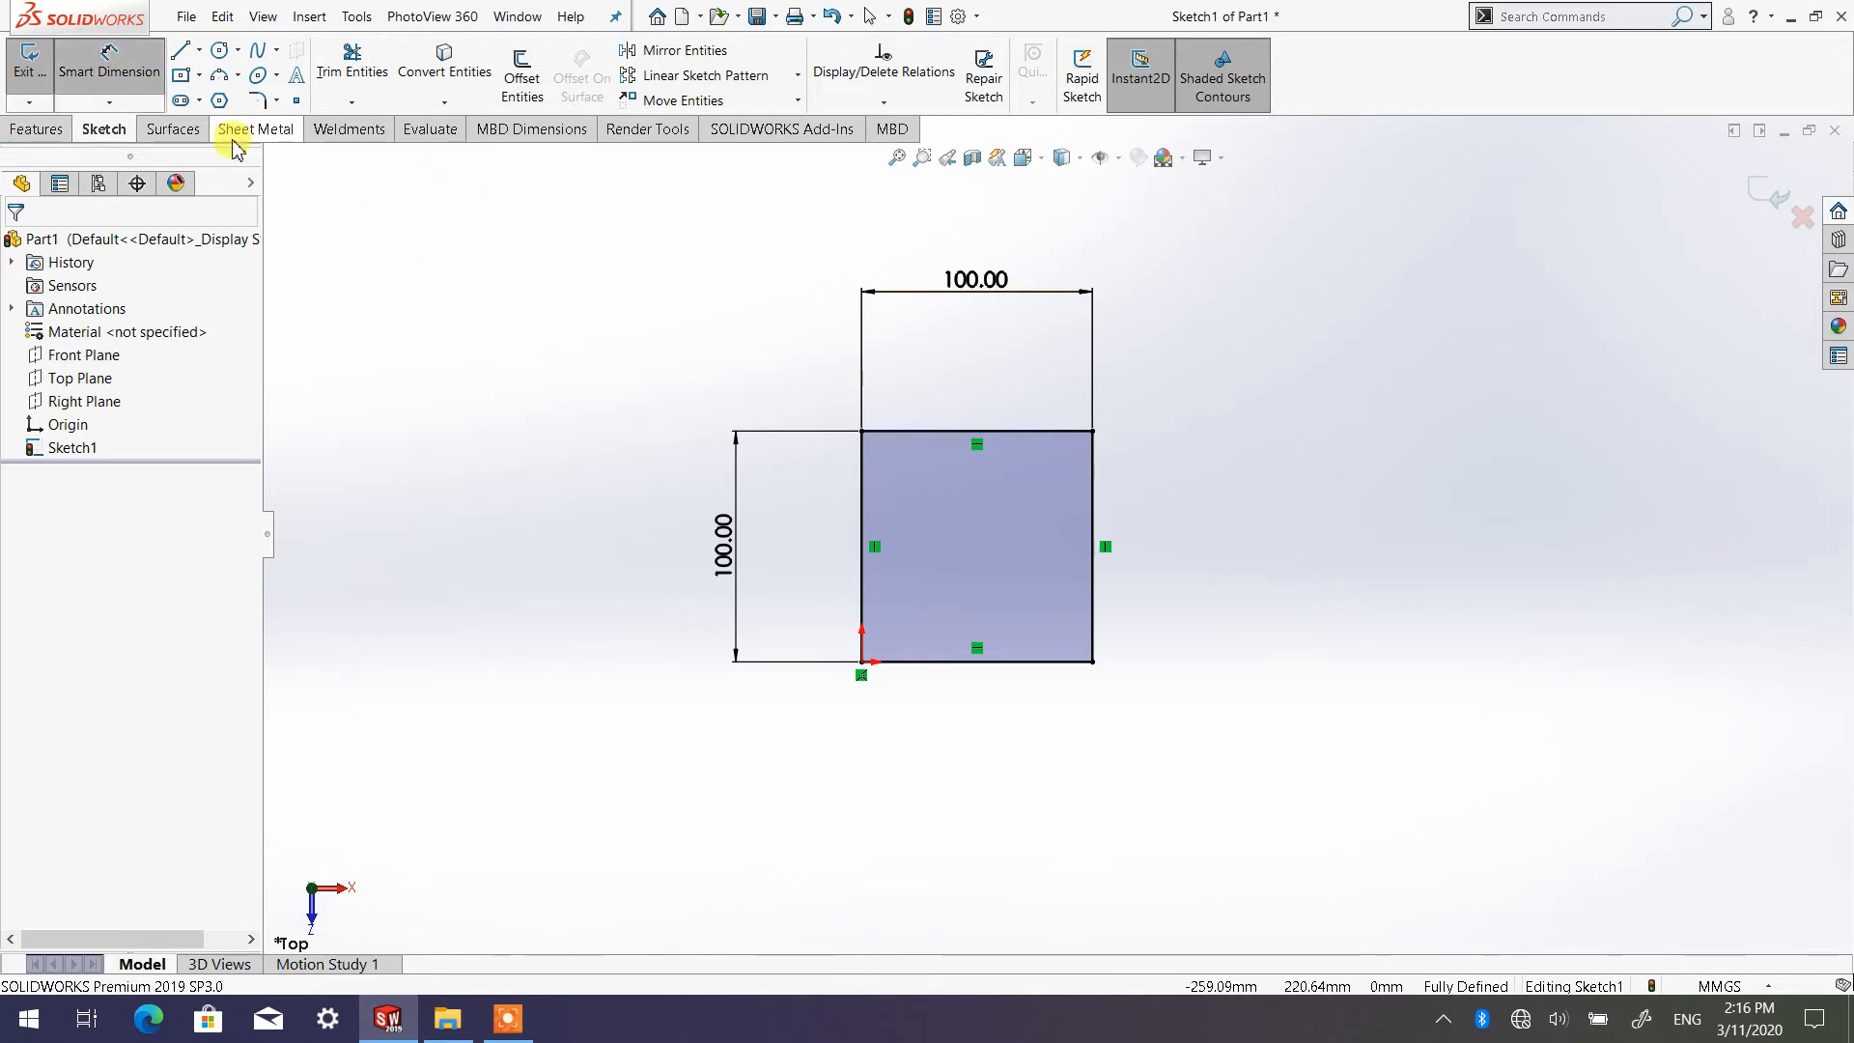
click(126, 77)
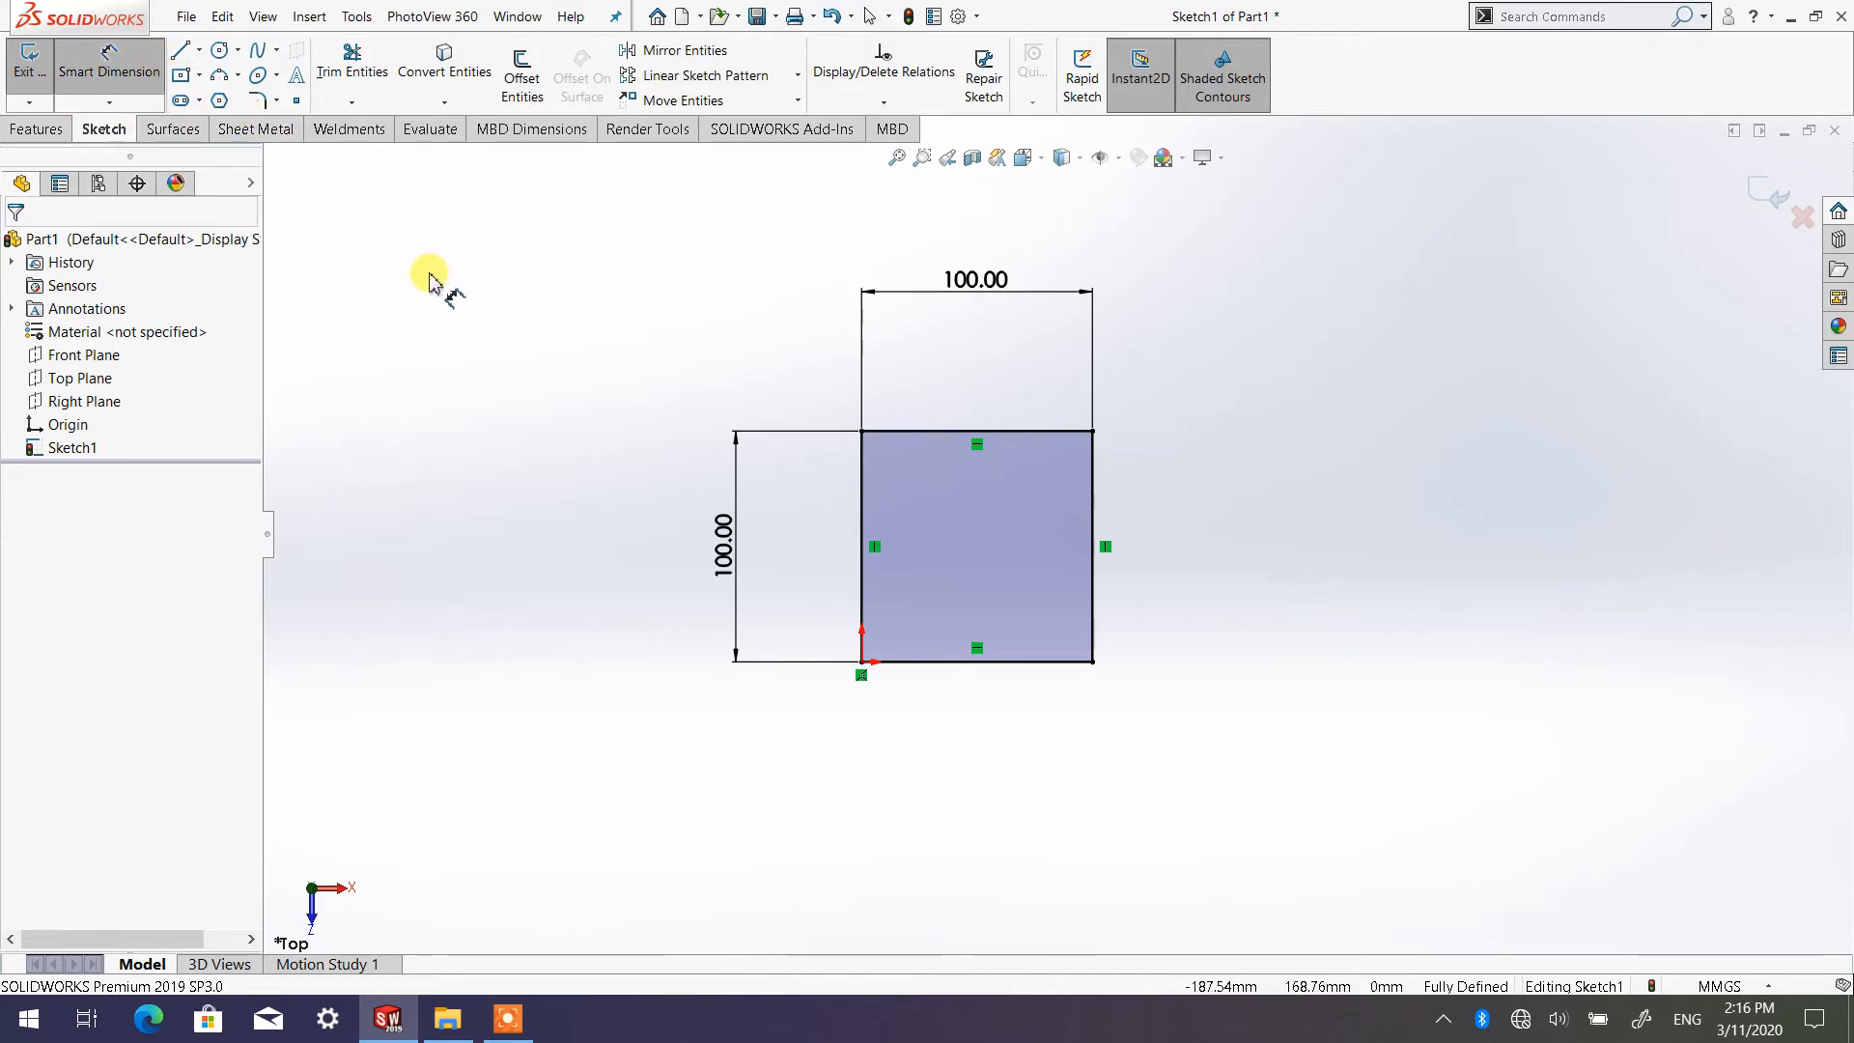
click(114, 66)
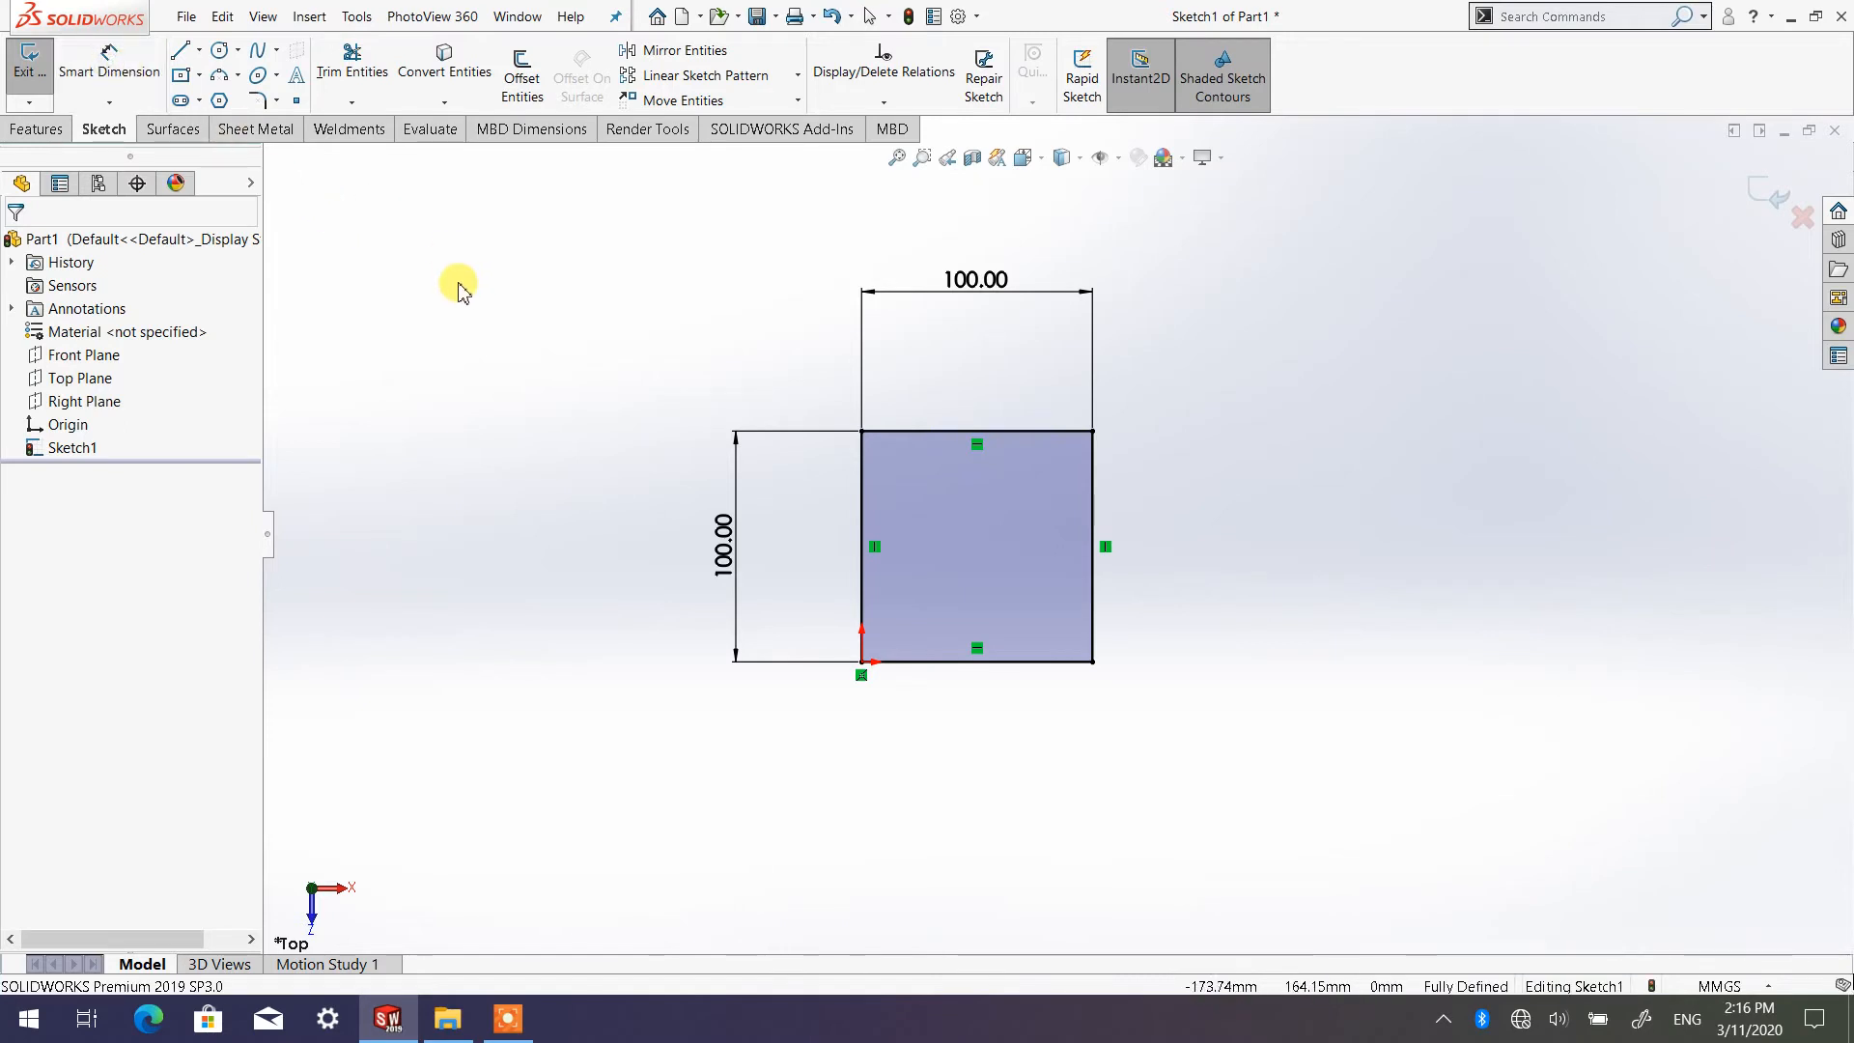
click(136, 78)
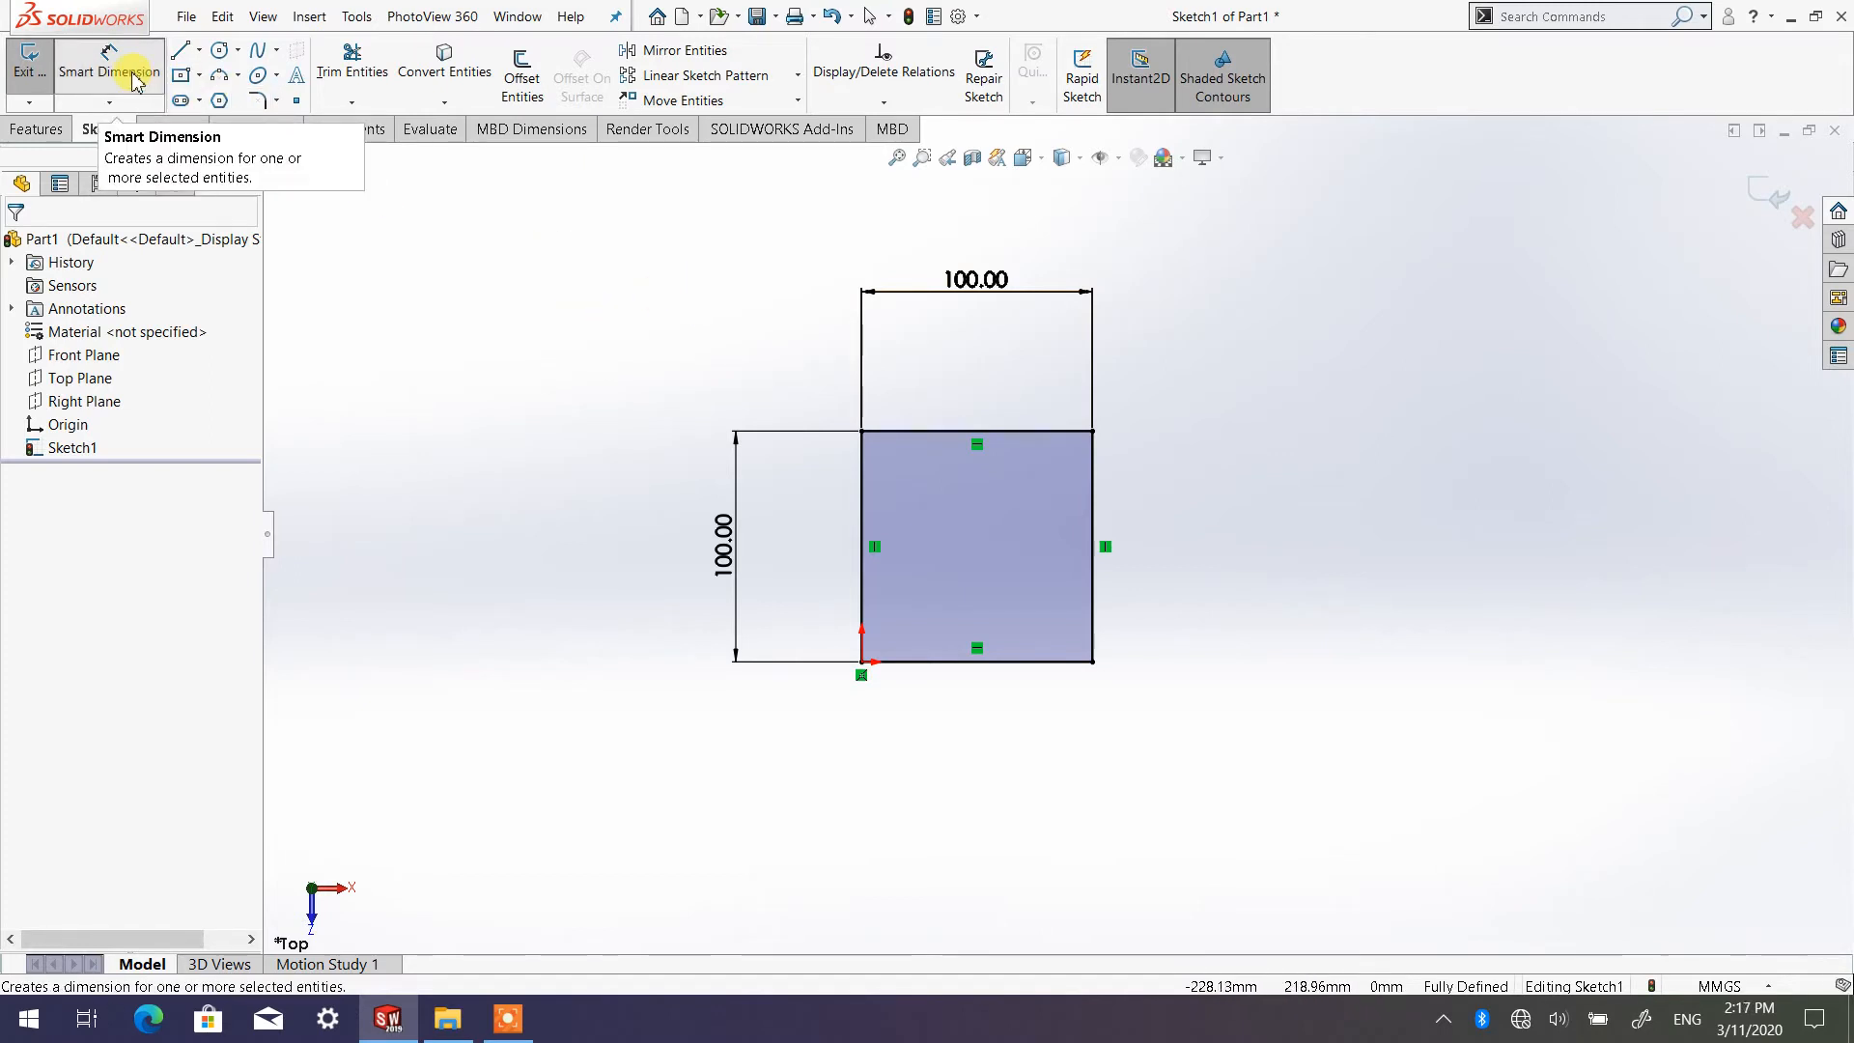
right_click(1261, 396)
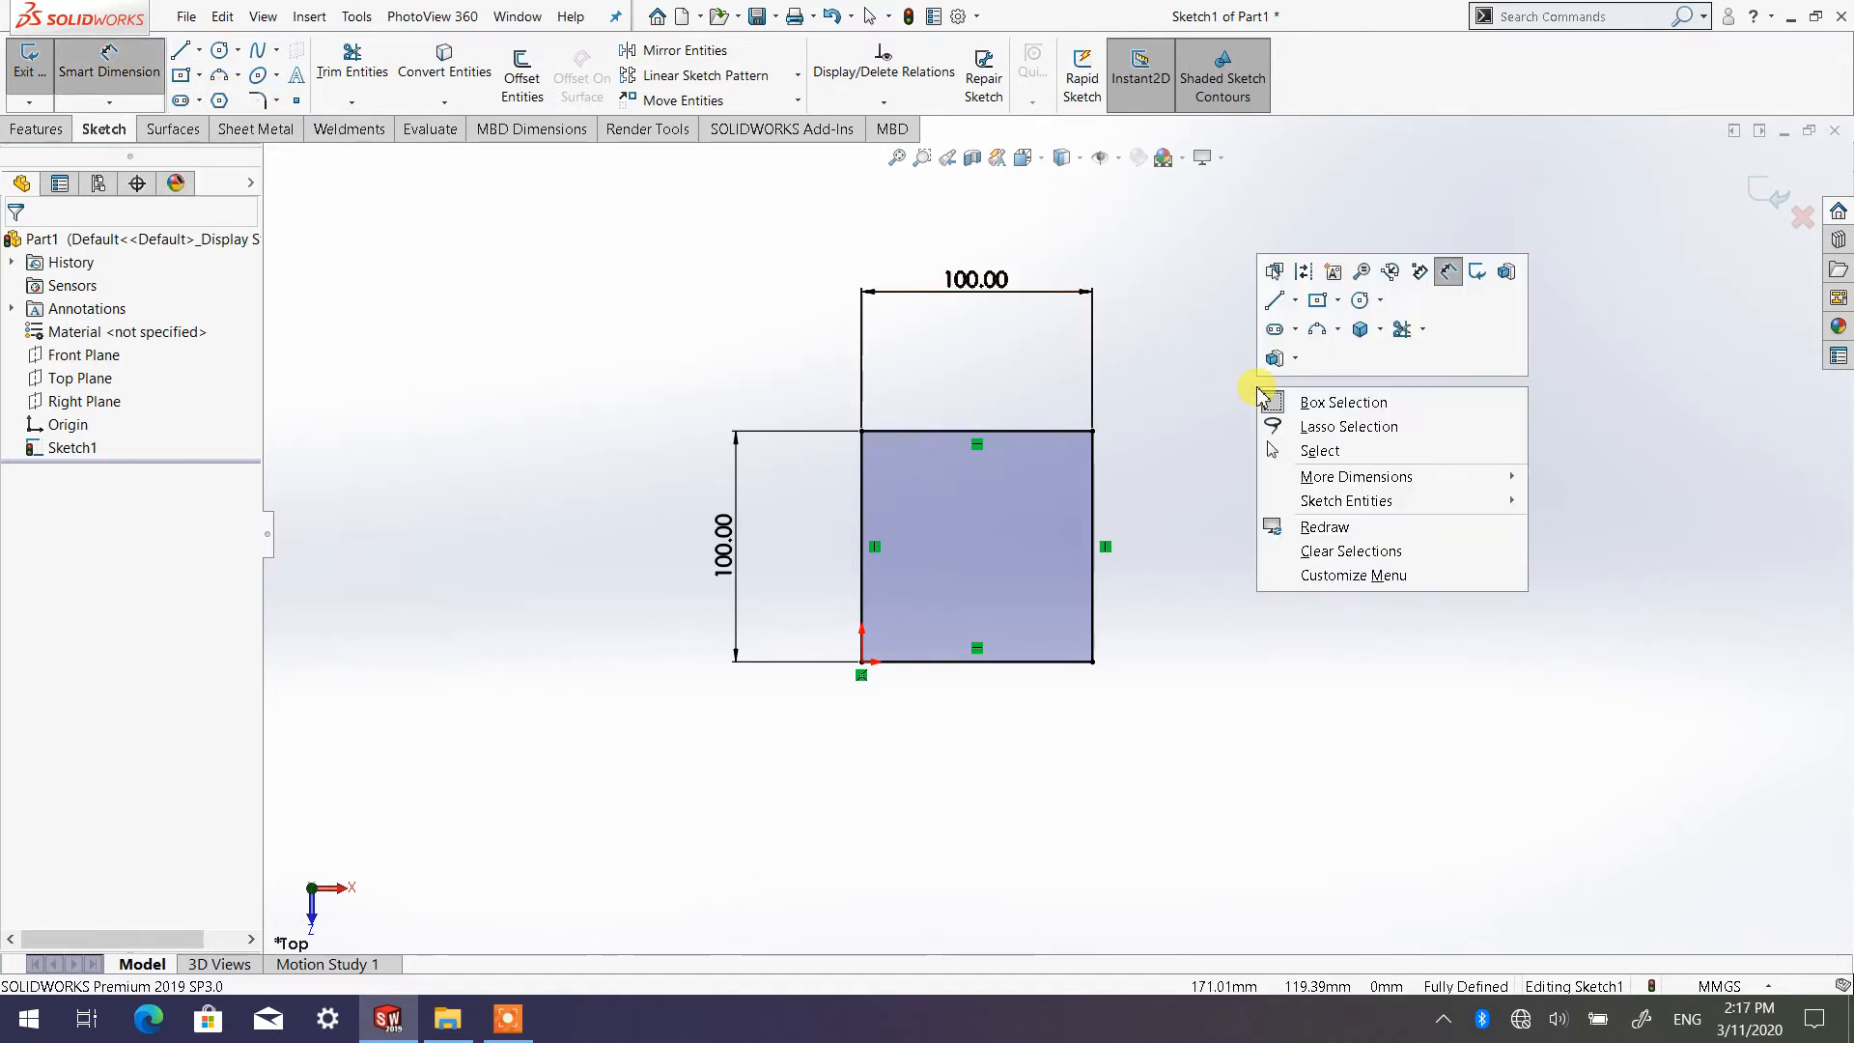
click(1315, 452)
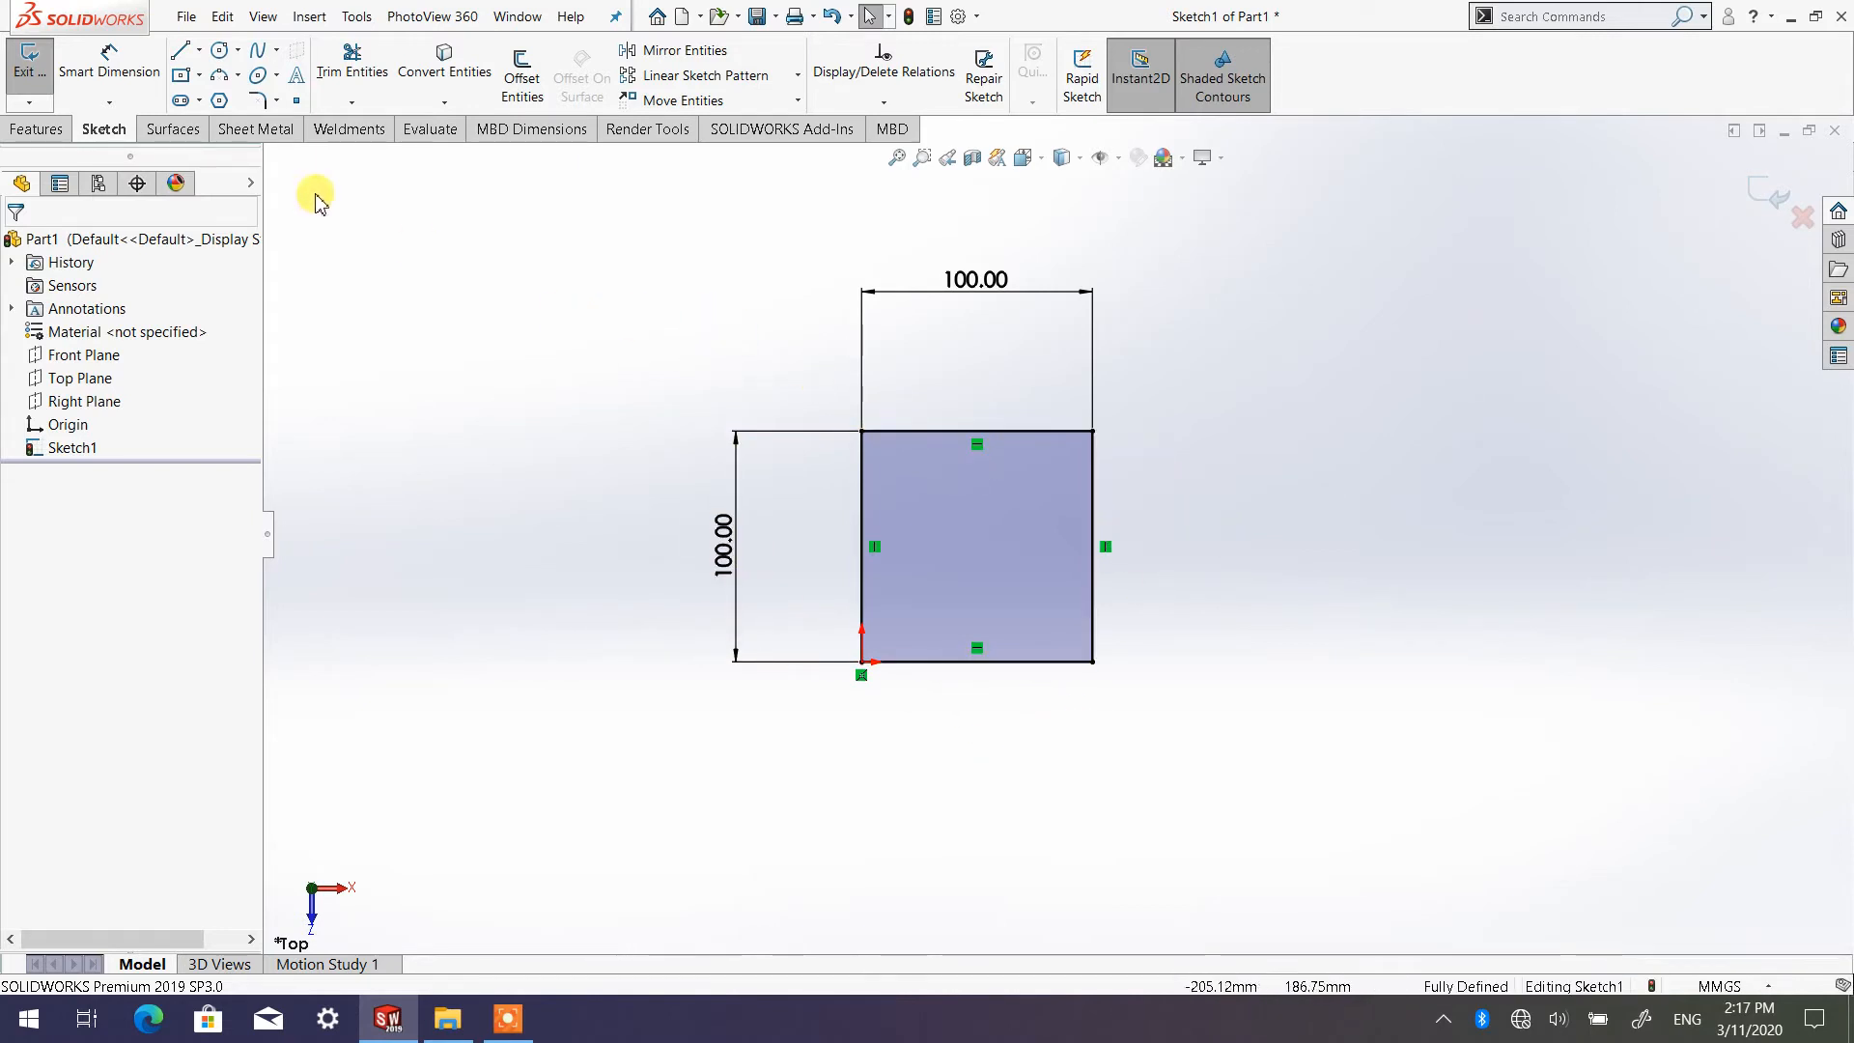
Try twice to add a Smart Dimension to the vertical side away from the origin, cancelling the driven-dimension choice each time
click(128, 78)
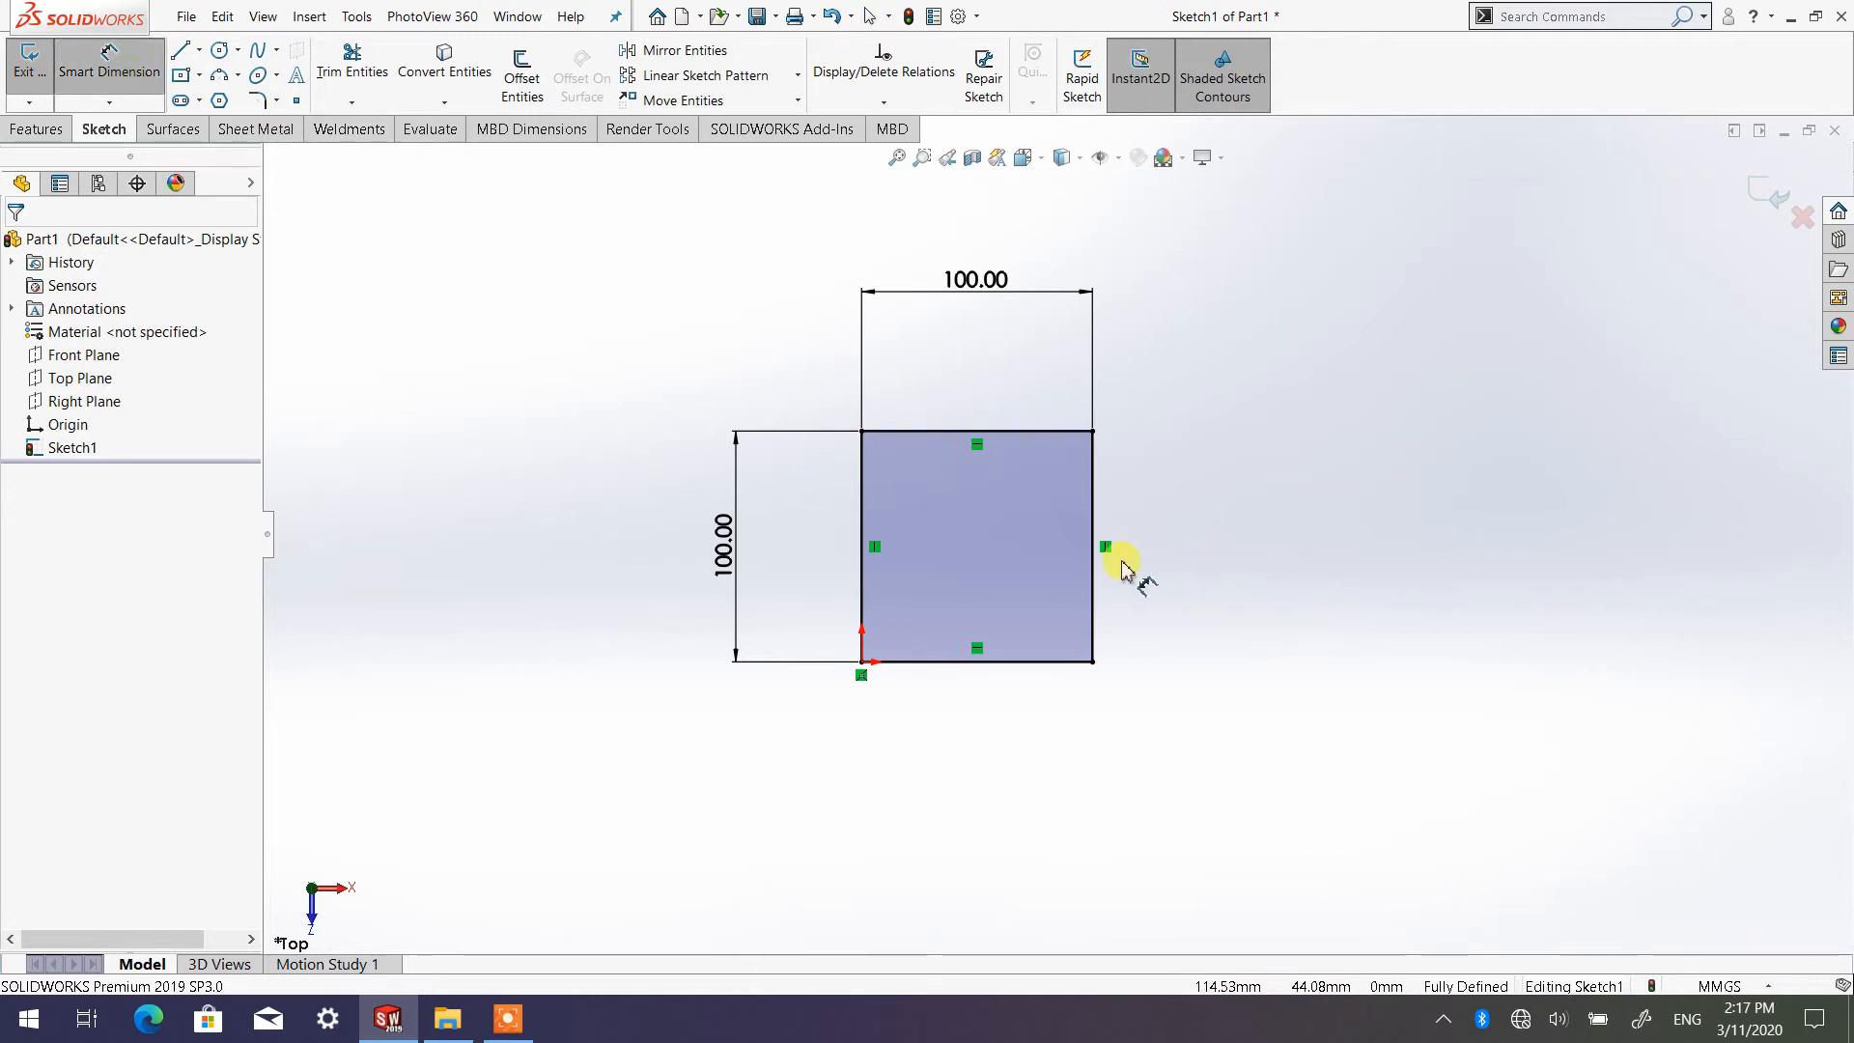
click(1093, 556)
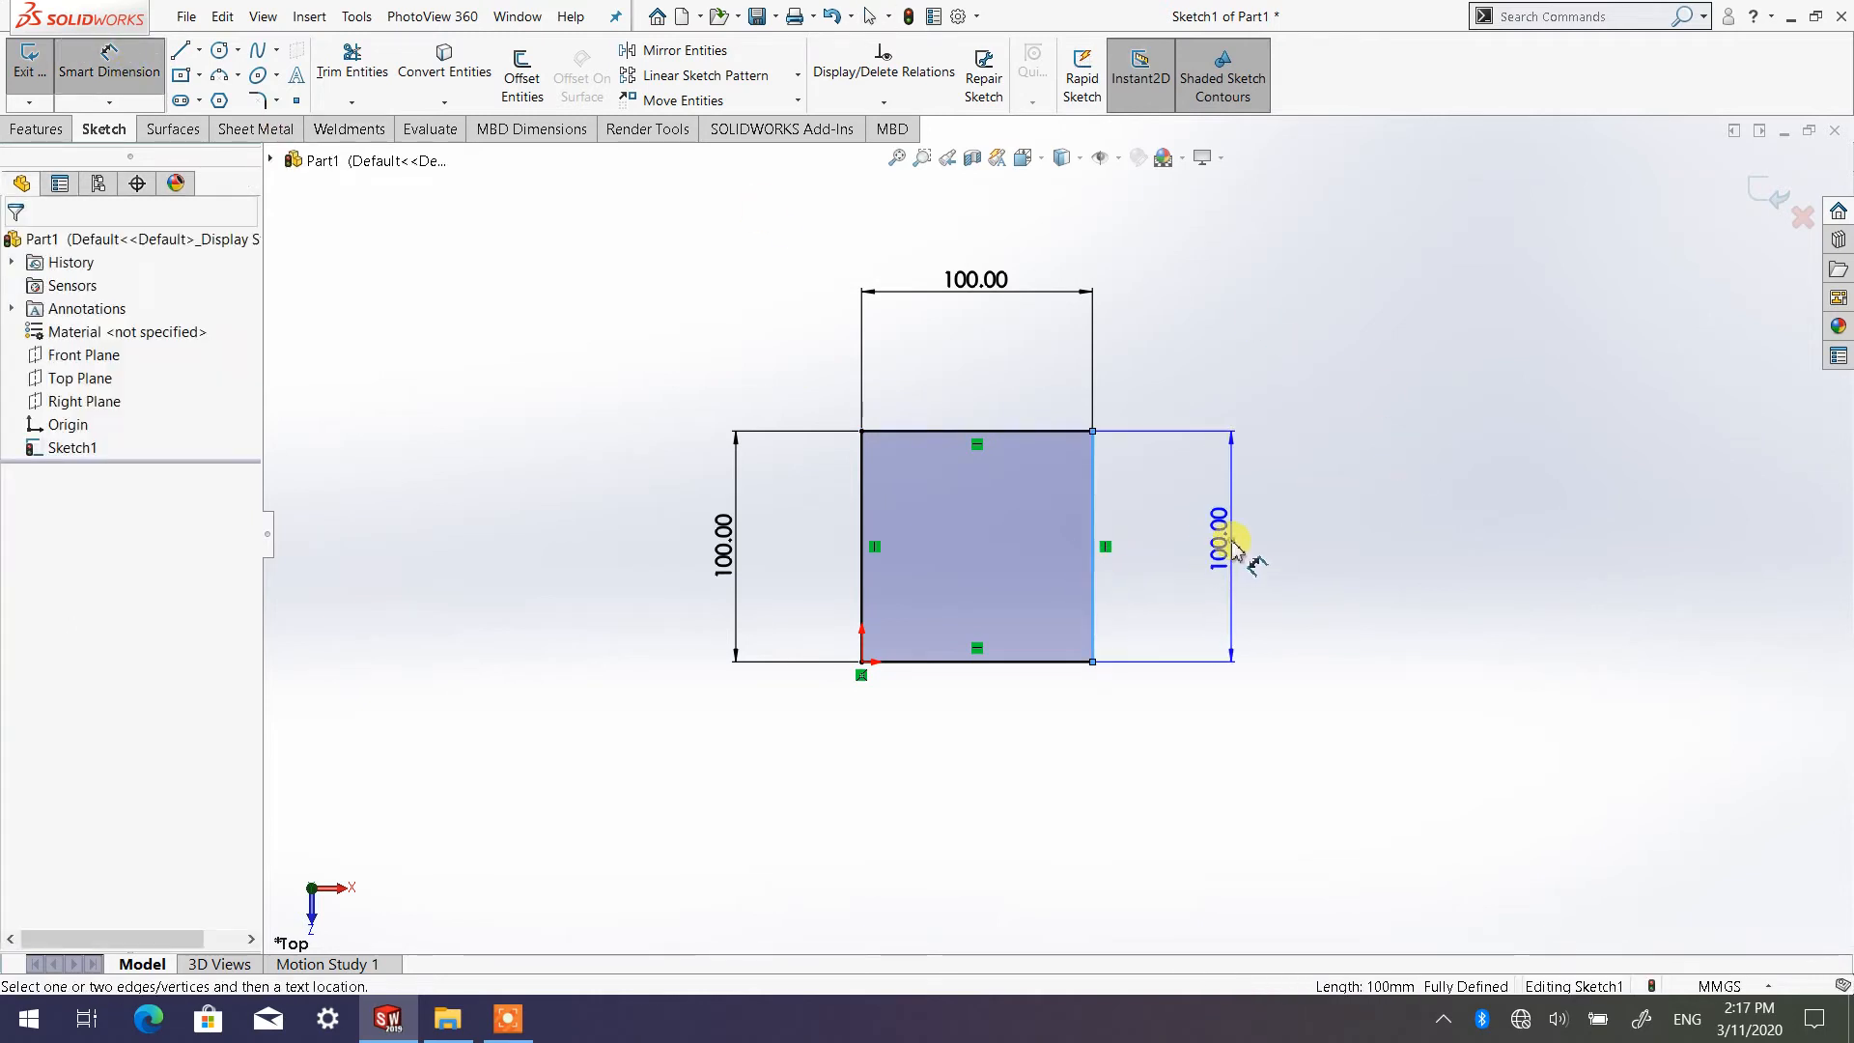
click(1219, 537)
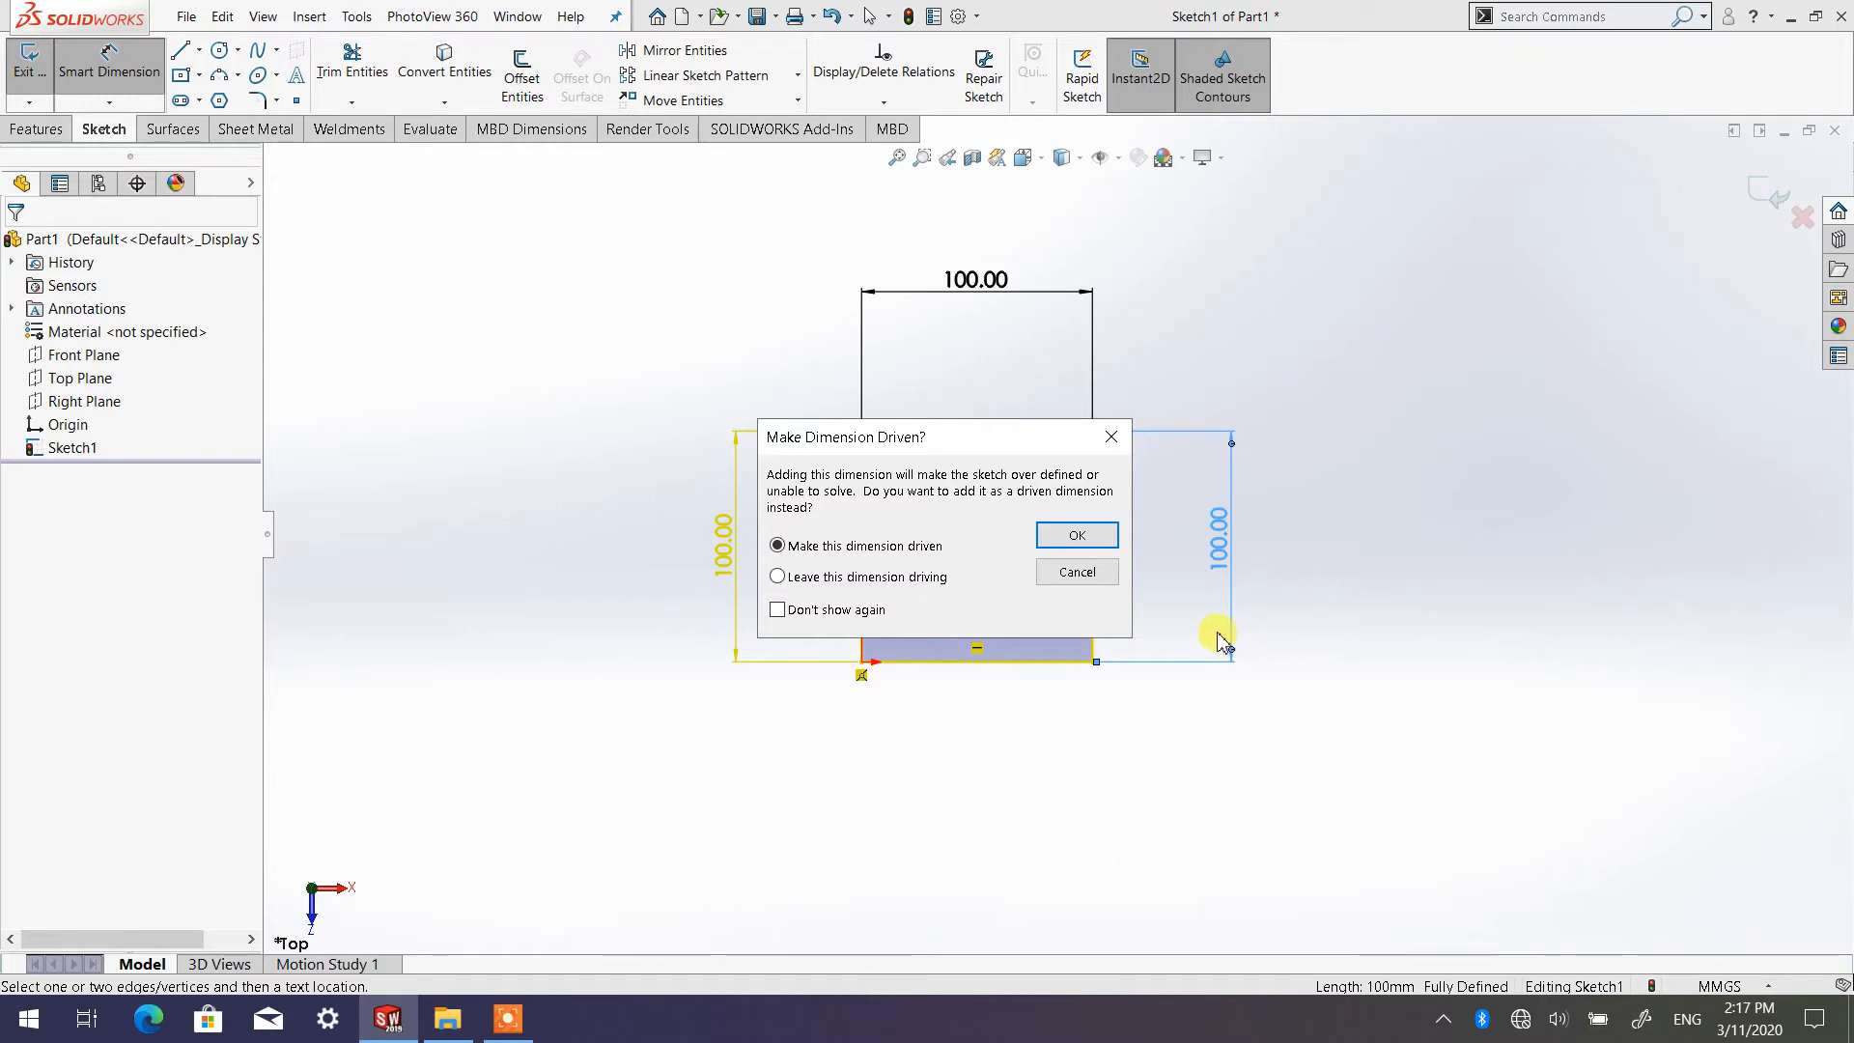
click(1080, 575)
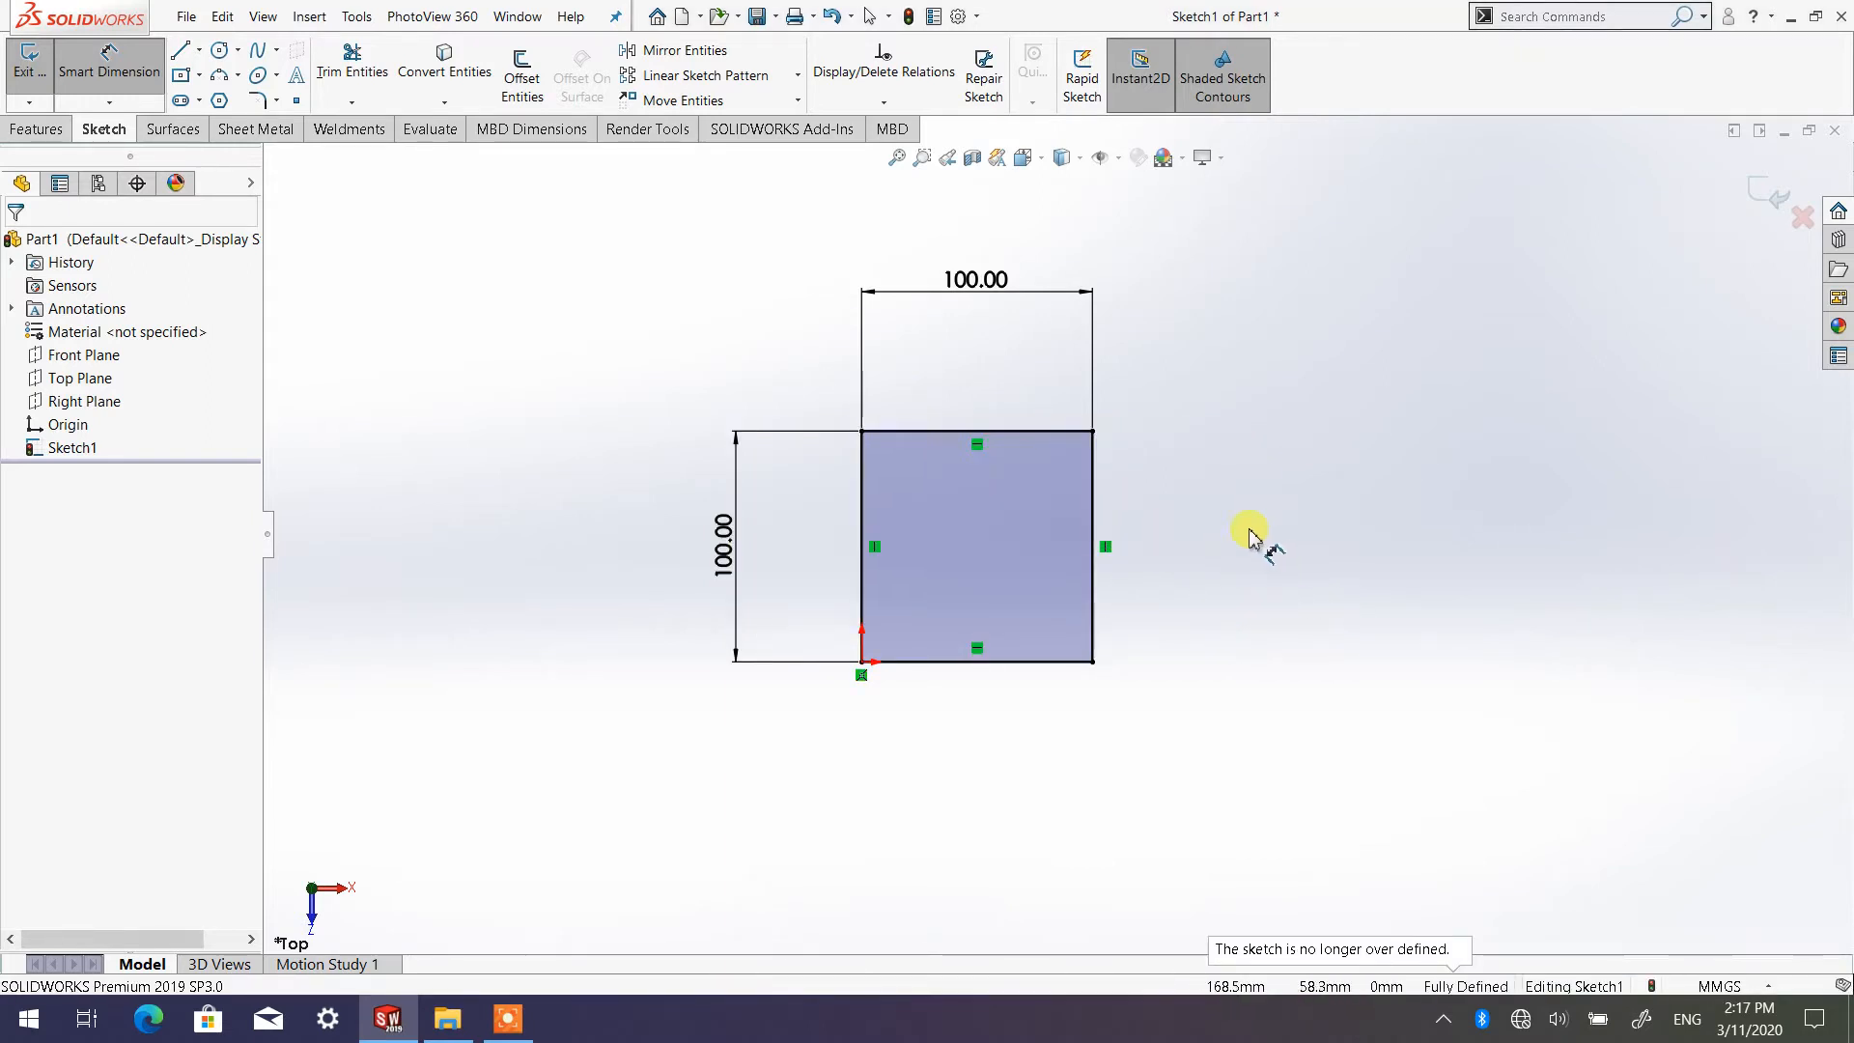
click(1095, 577)
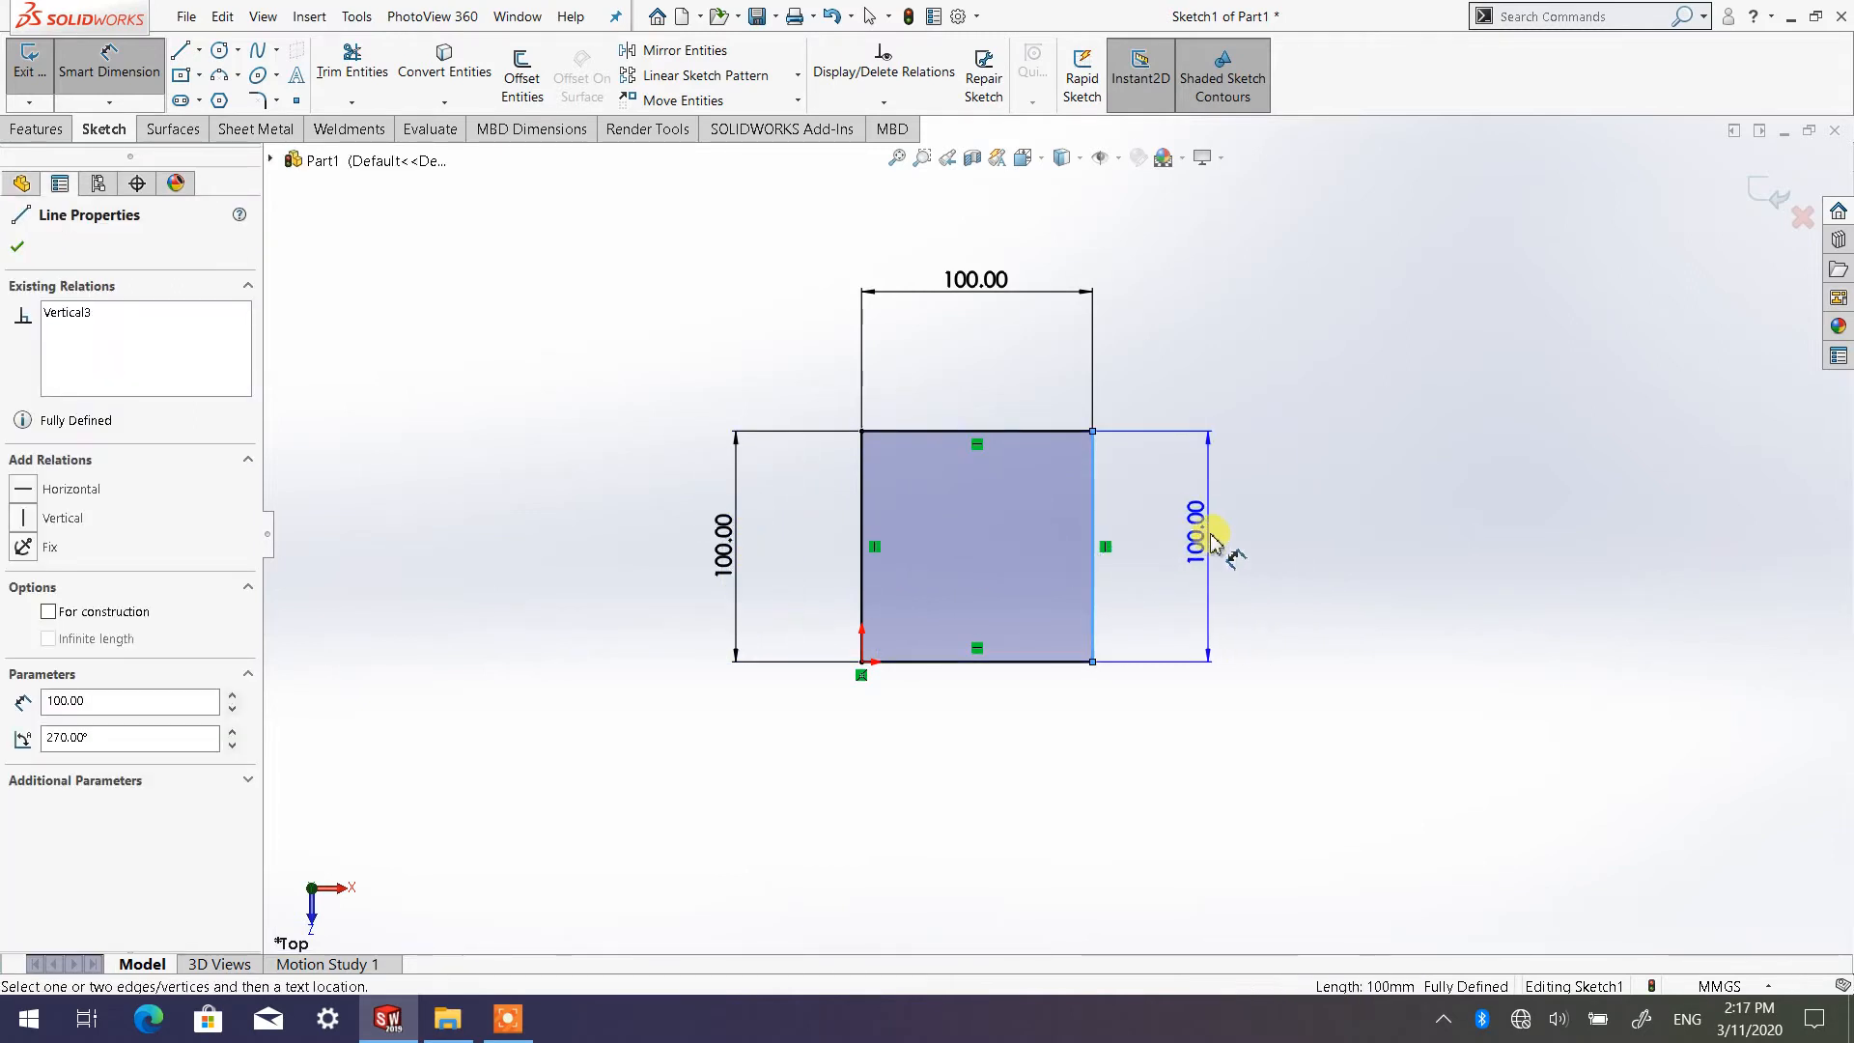
click(1213, 531)
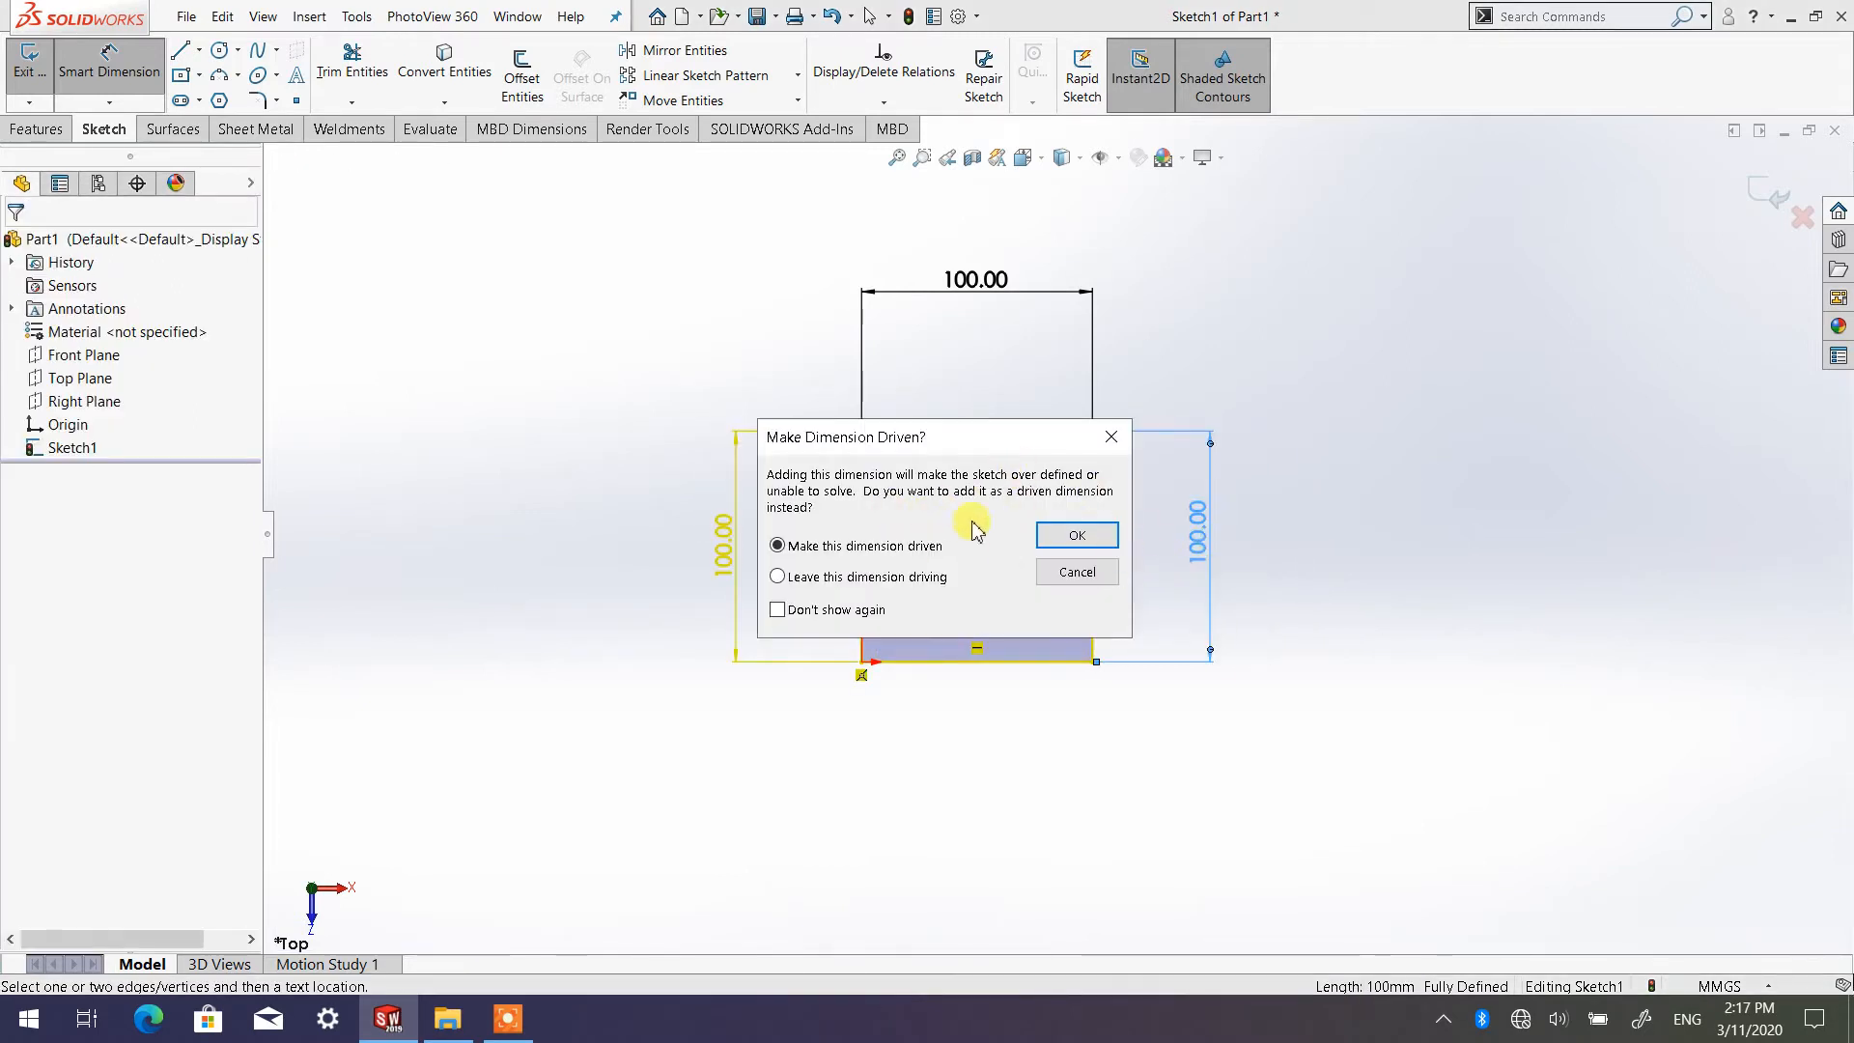
click(1077, 571)
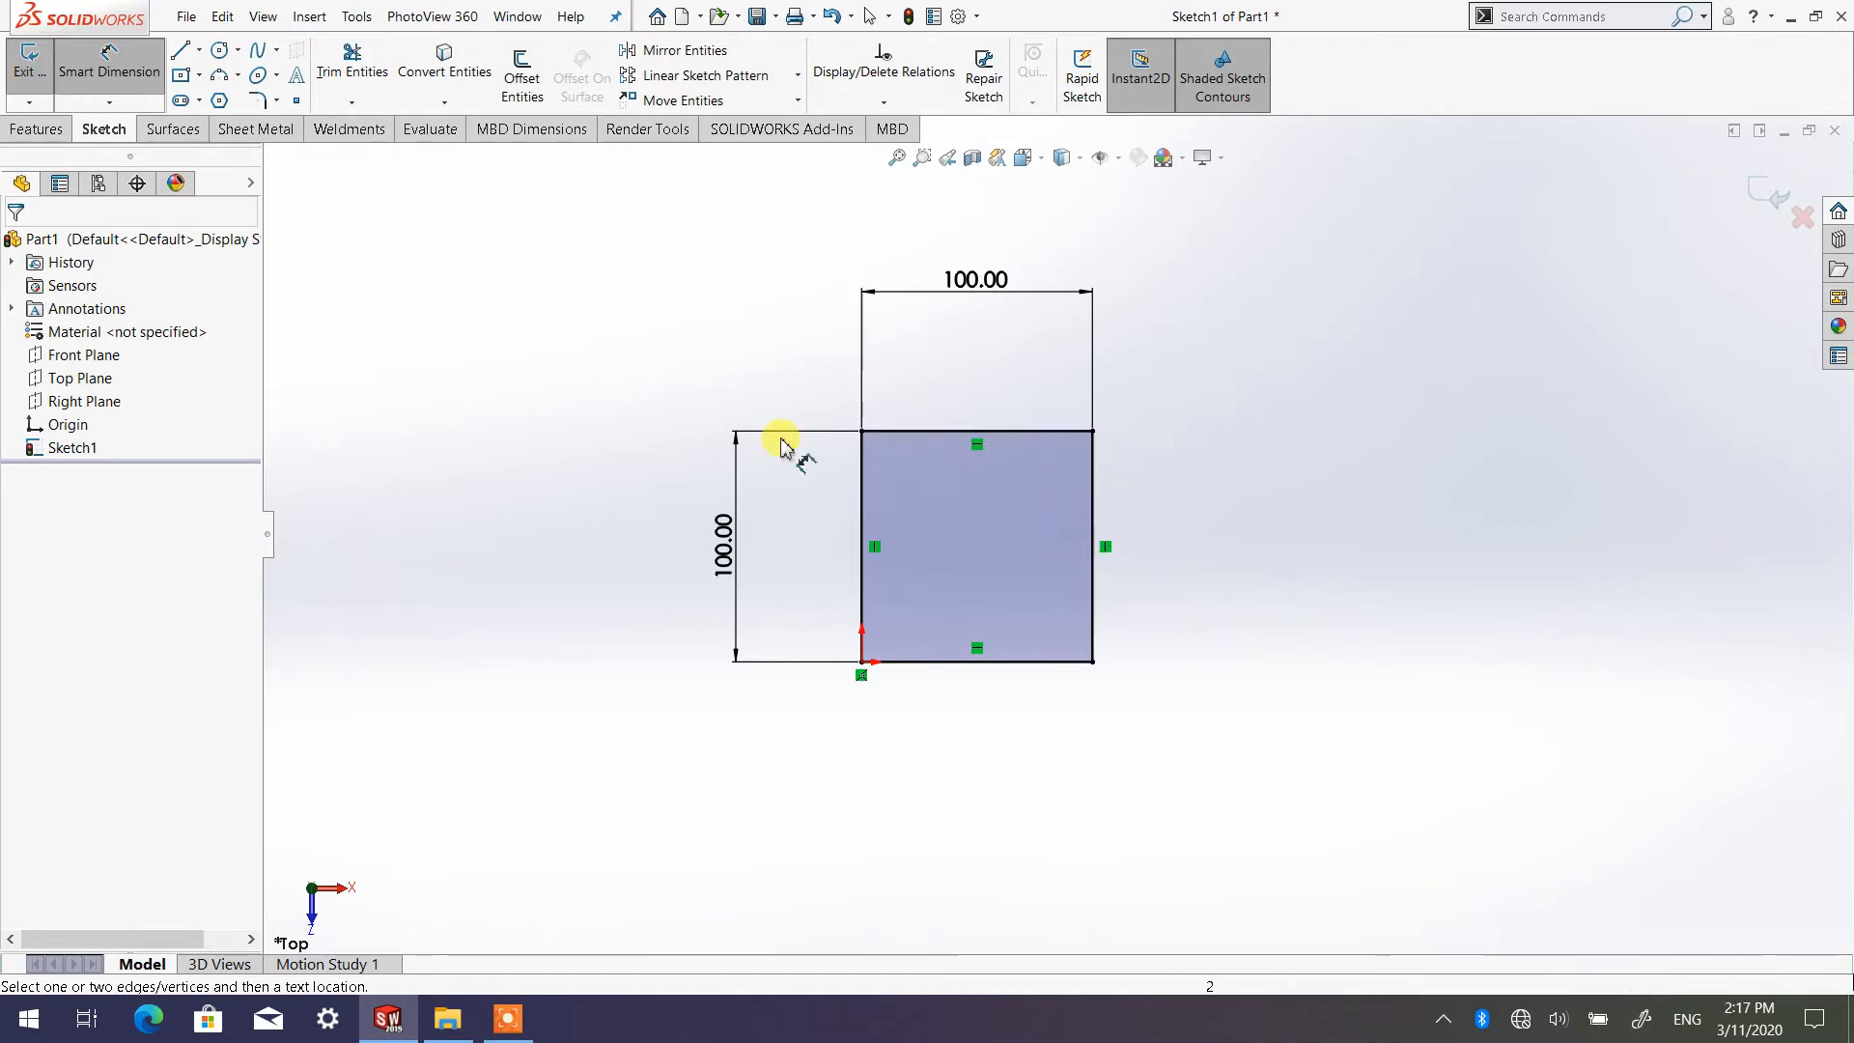
Leave the Smart Dimension tool and slightly reposition the square's horizontal and vertical 100 mm dimensions
right_click(1257, 416)
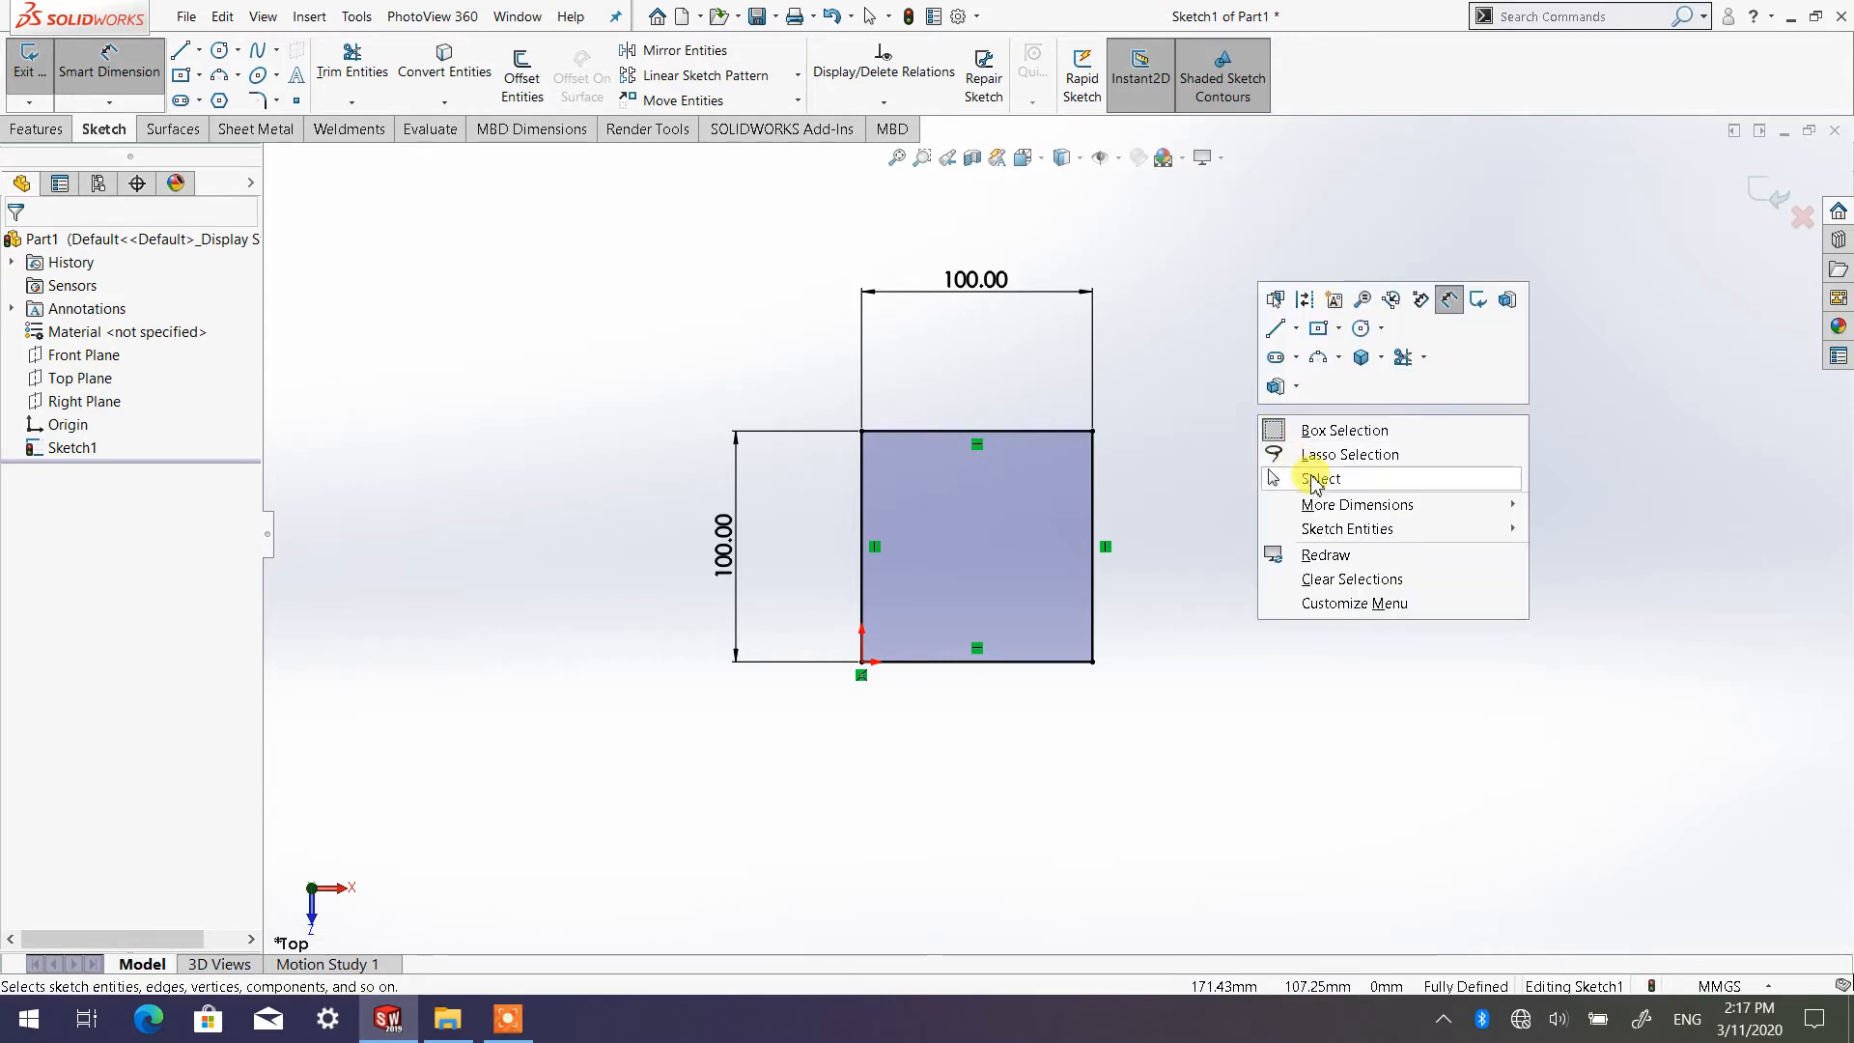
click(1313, 479)
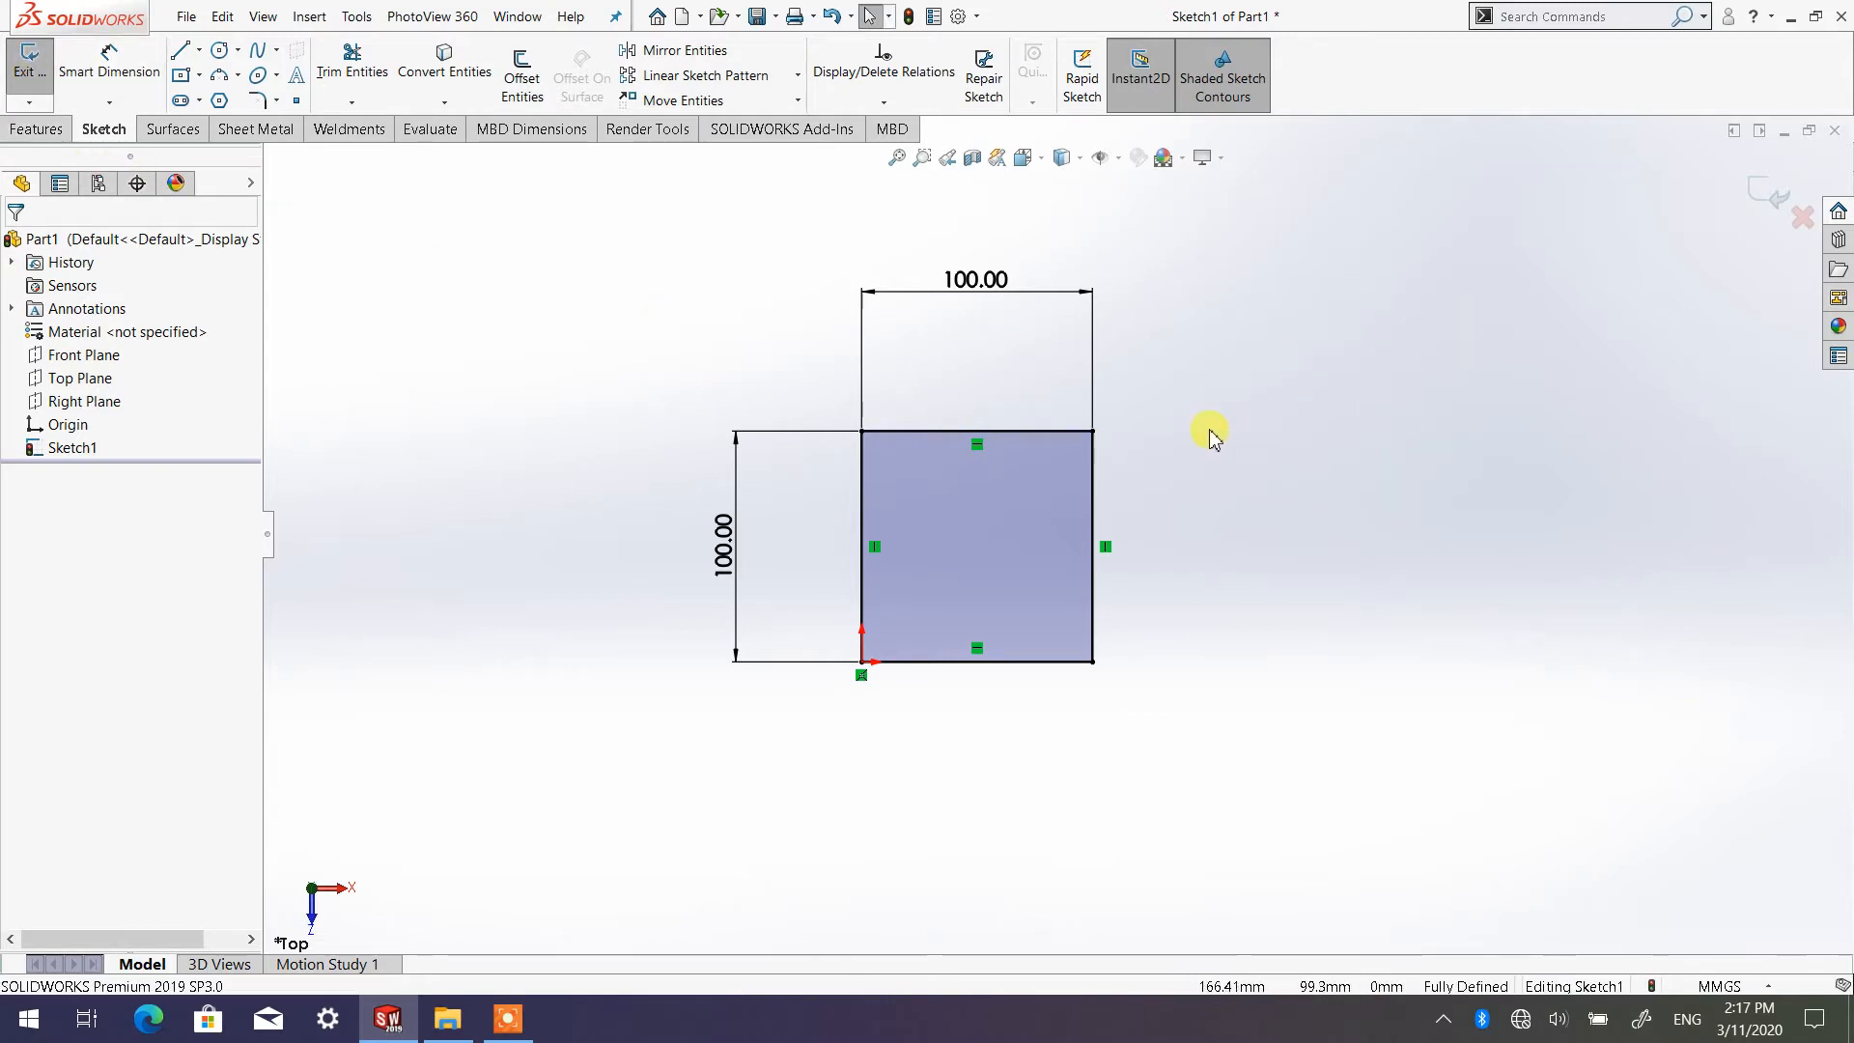
mouse_move(983, 288)
mouse_down()
mouse_move(994, 356)
mouse_move(1005, 277)
mouse_move(985, 339)
mouse_move(1011, 866)
mouse_move(994, 286)
mouse_move(986, 645)
mouse_move(1005, 807)
mouse_move(998, 228)
mouse_move(976, 571)
mouse_move(1005, 710)
mouse_move(994, 283)
mouse_up()
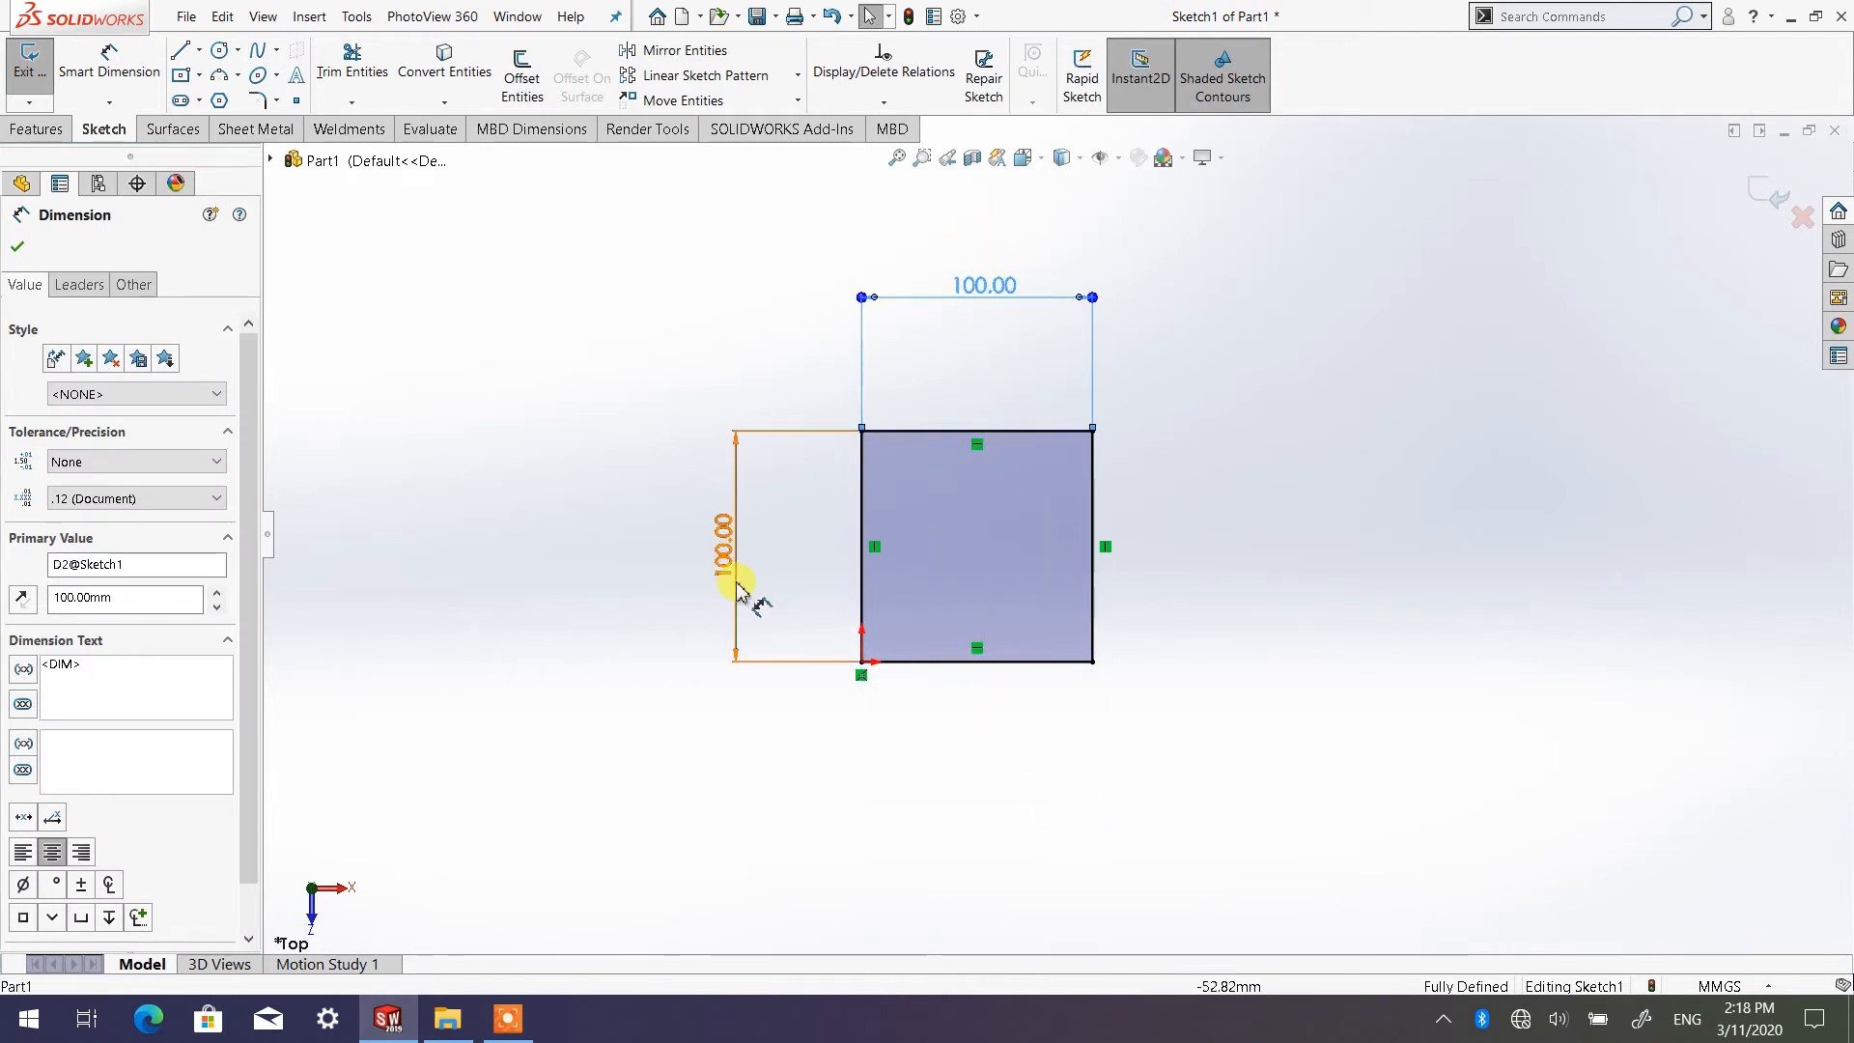
drag(745, 592, 731, 538)
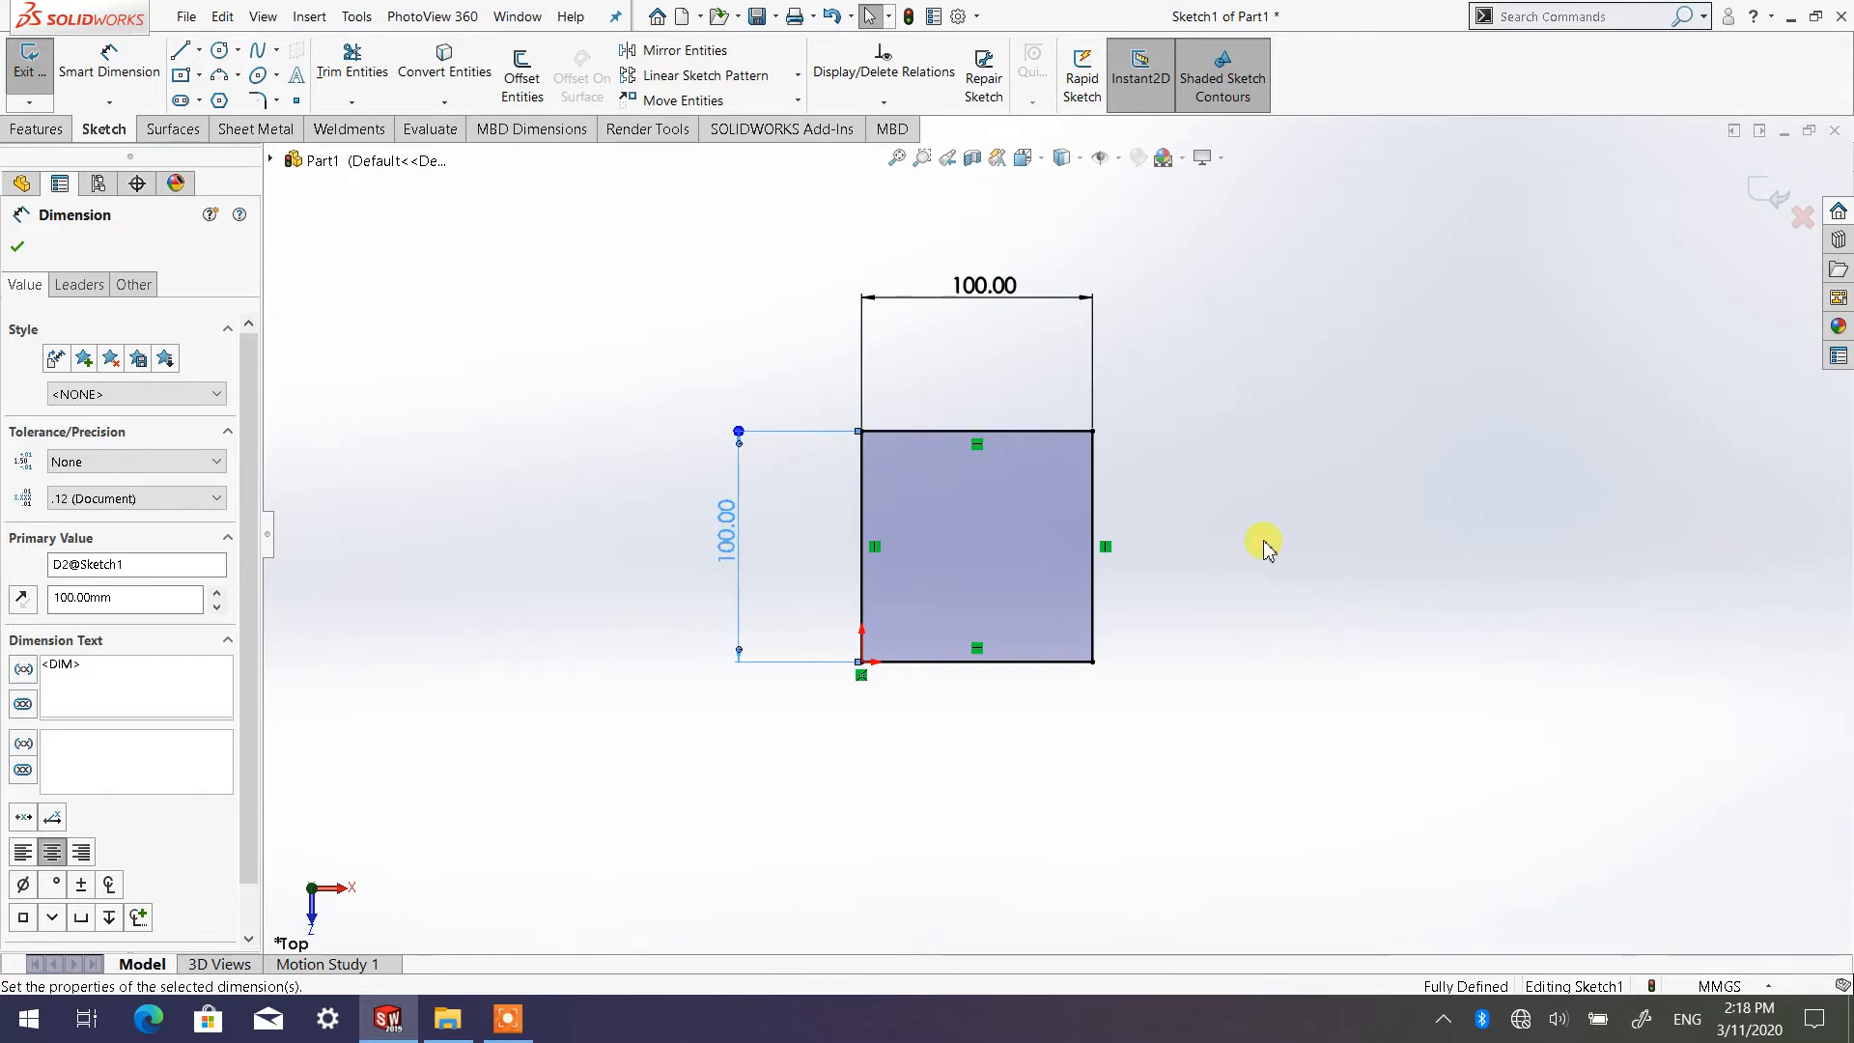
click(1265, 539)
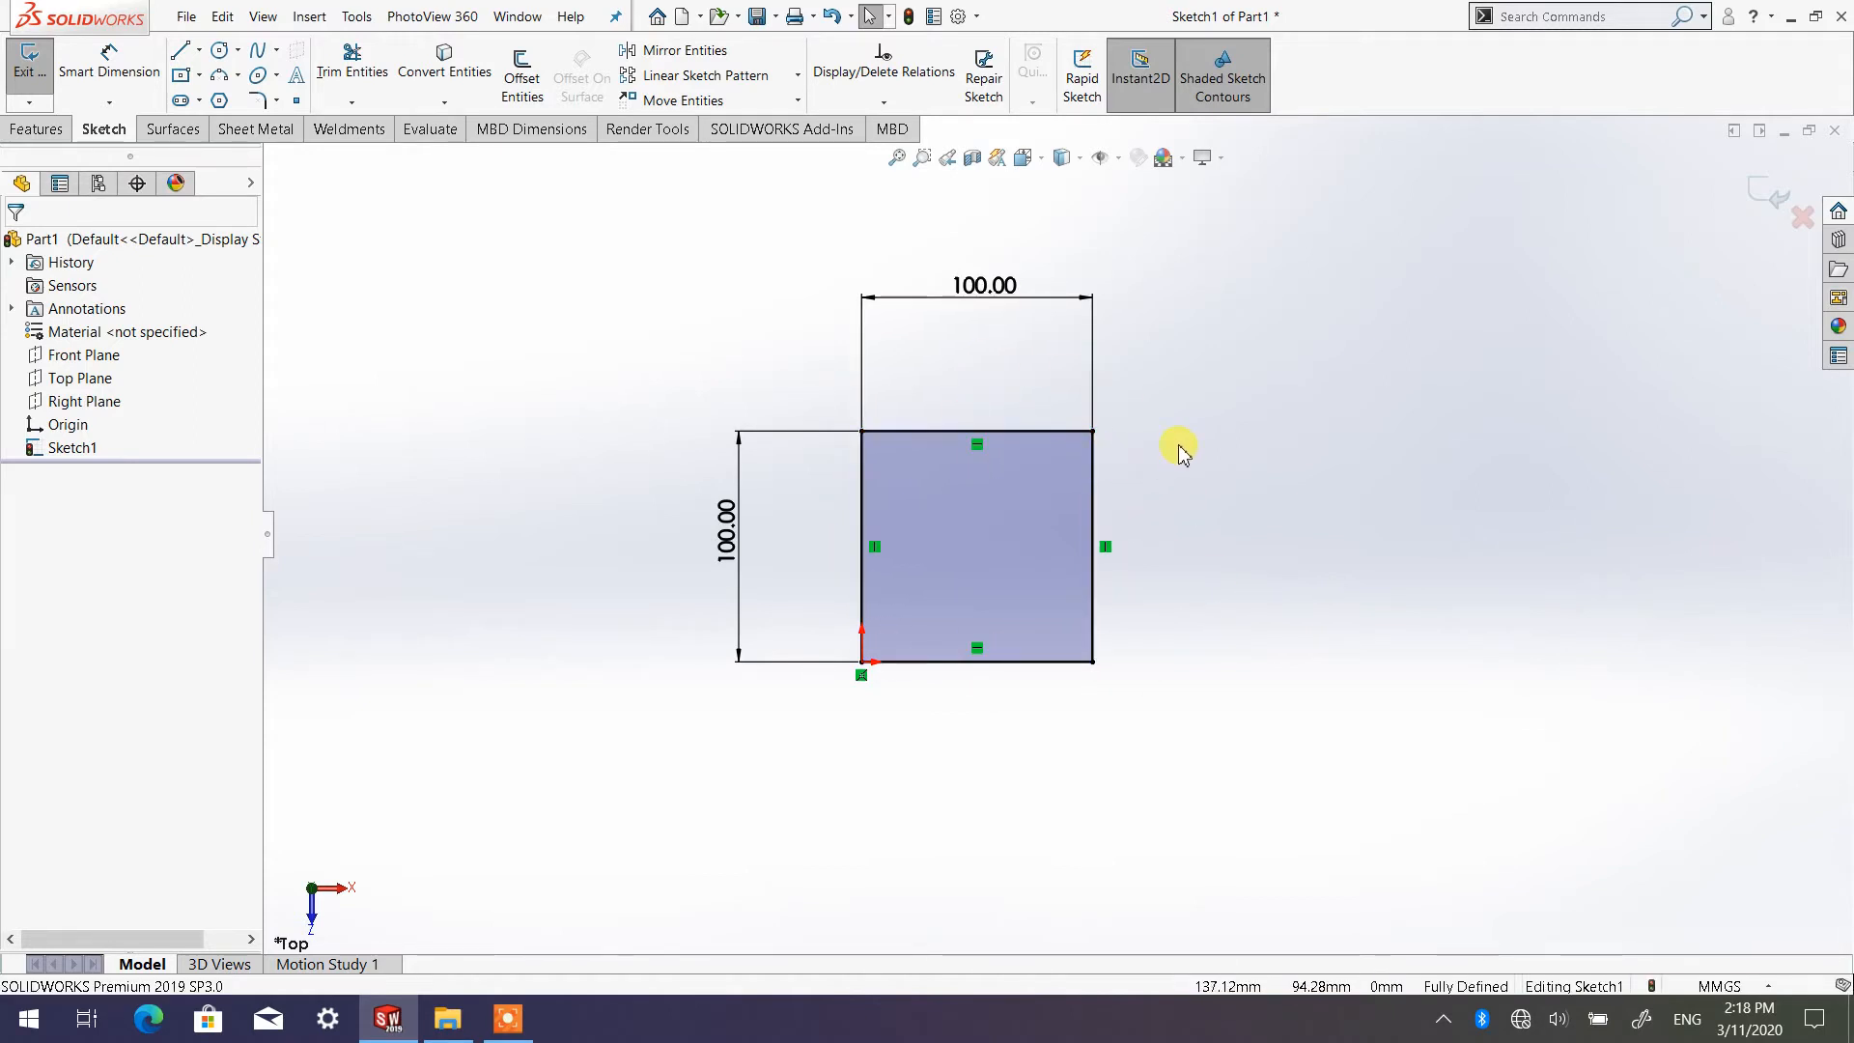
Set the view orientation of the square sketch to Isometric
click(1042, 163)
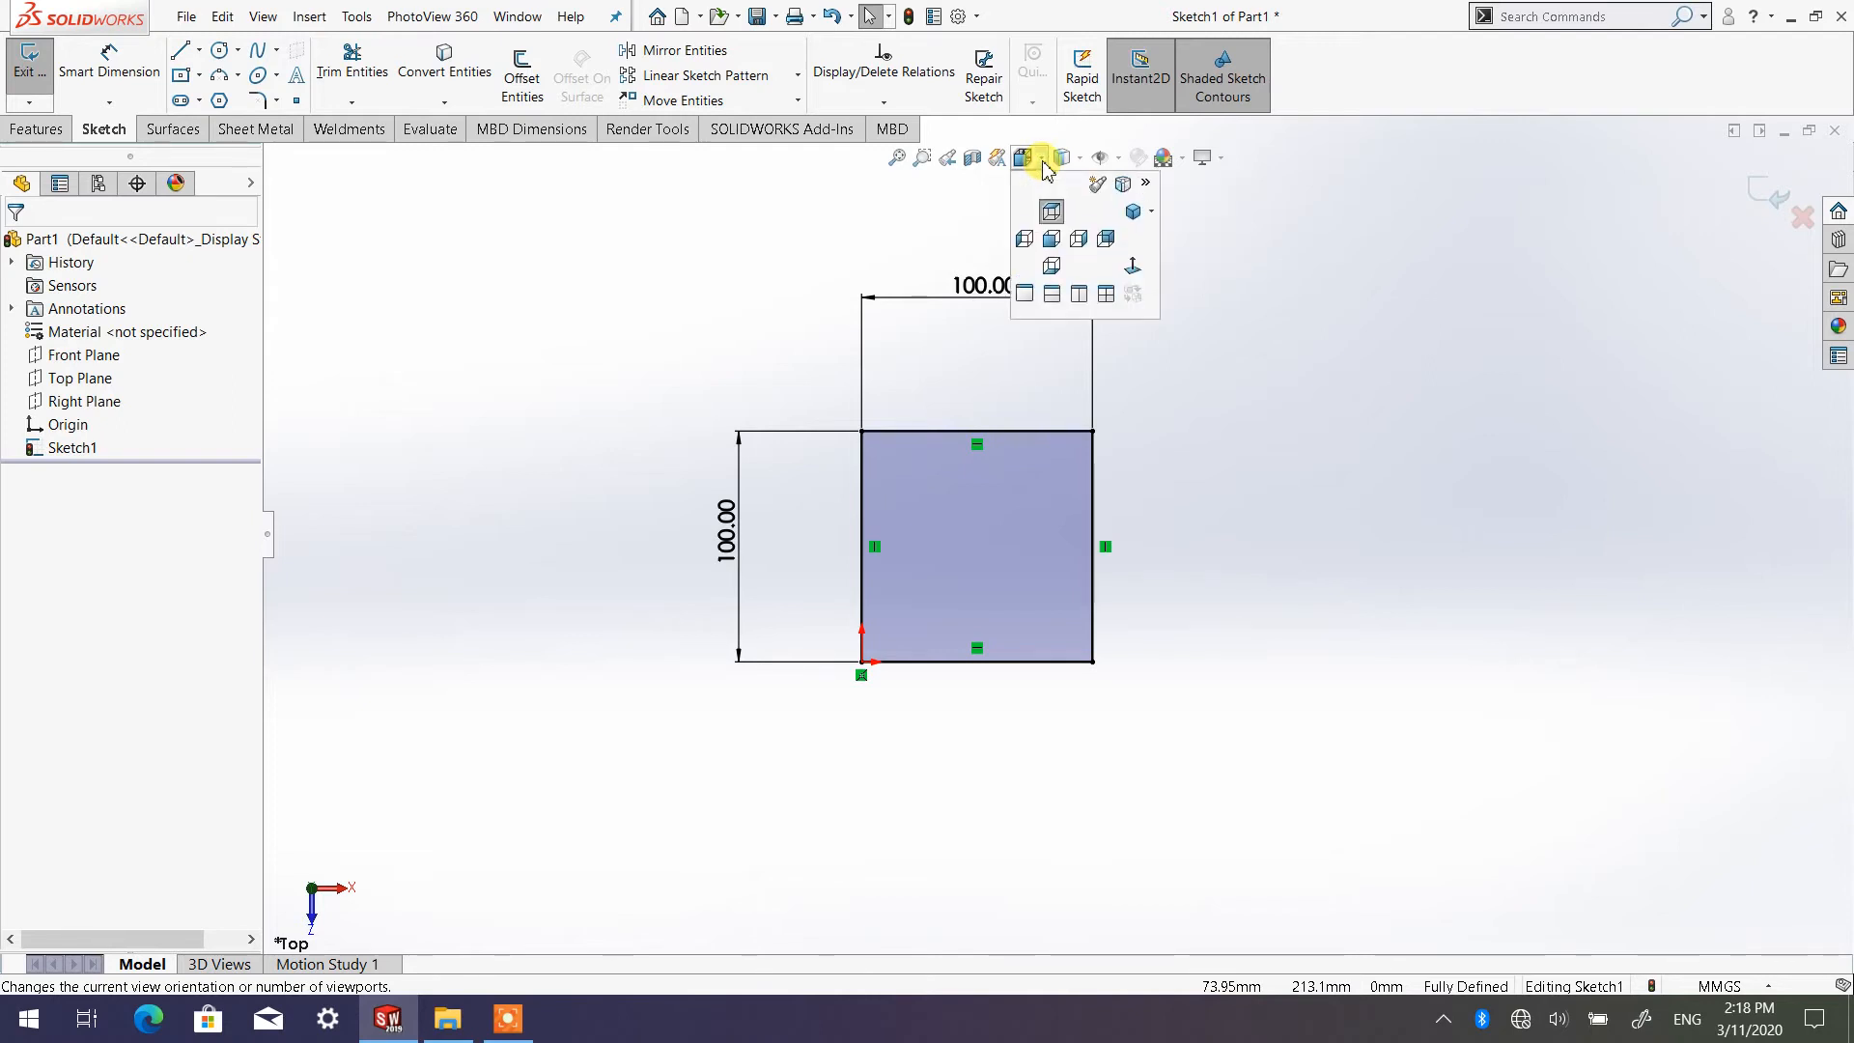
click(1153, 213)
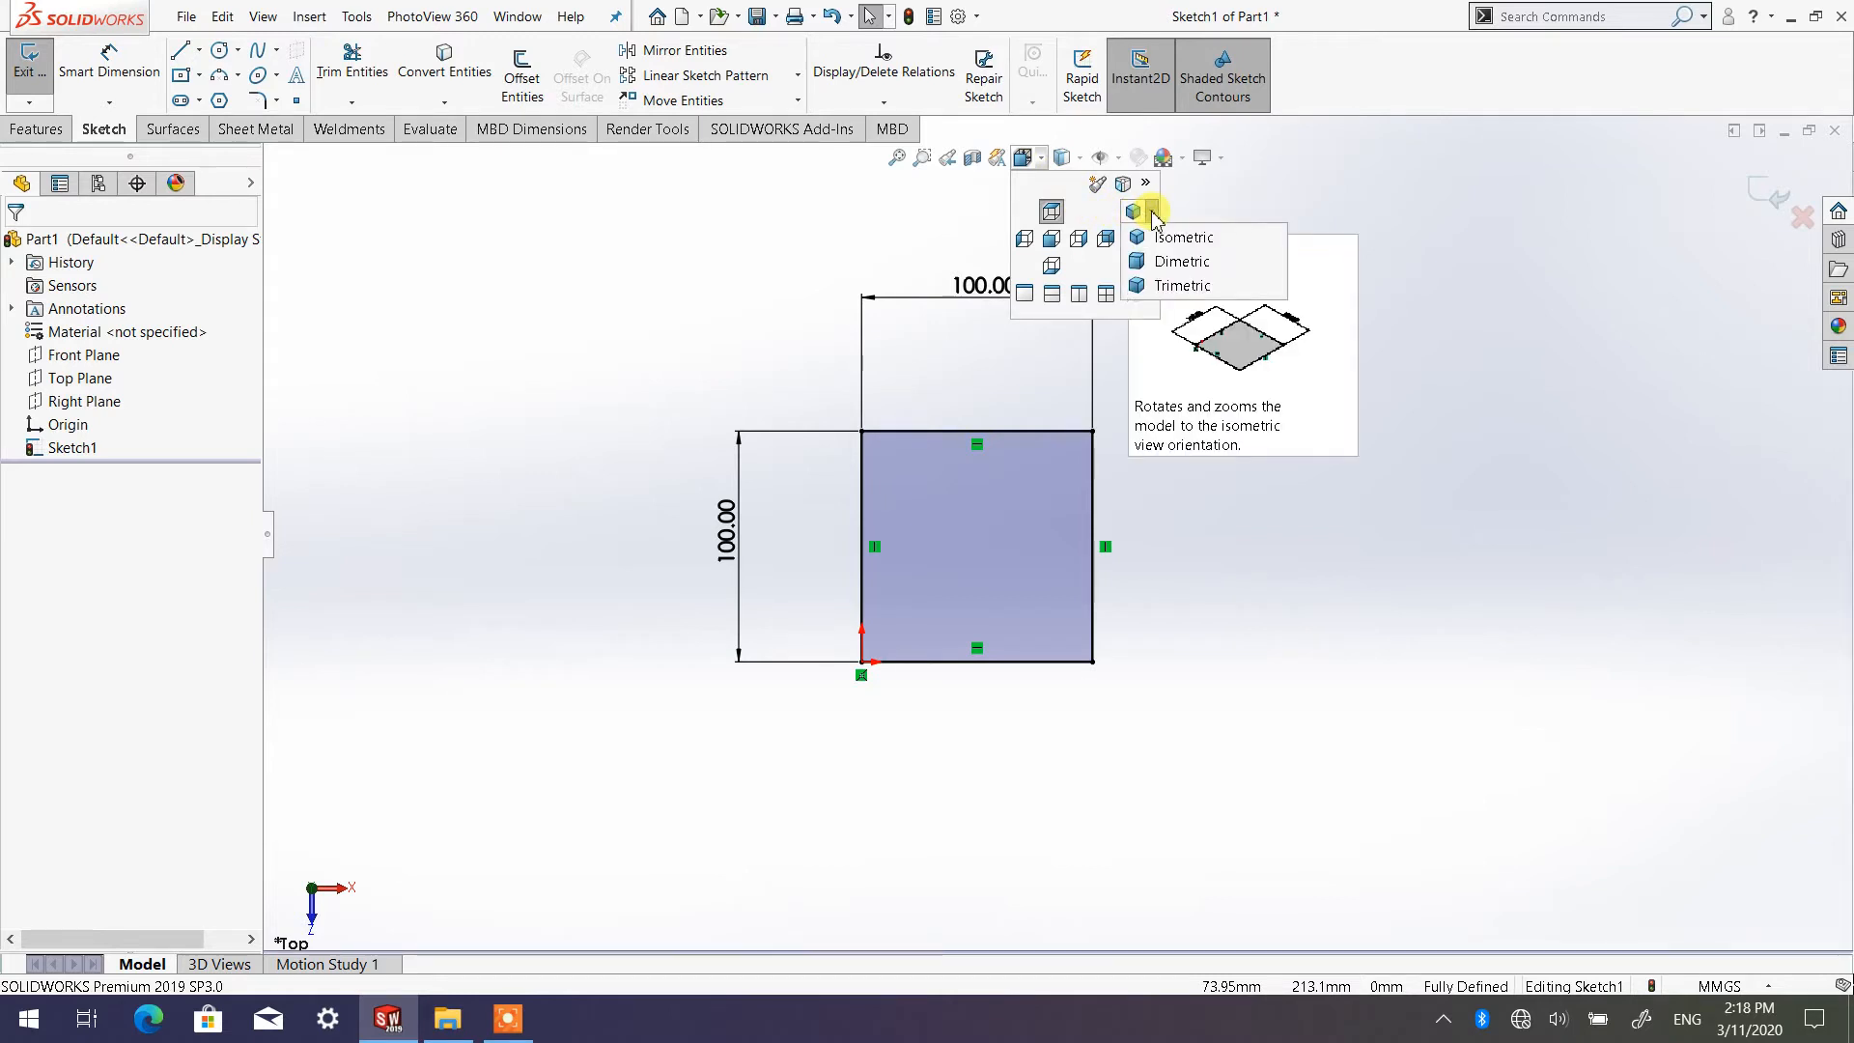
click(1169, 237)
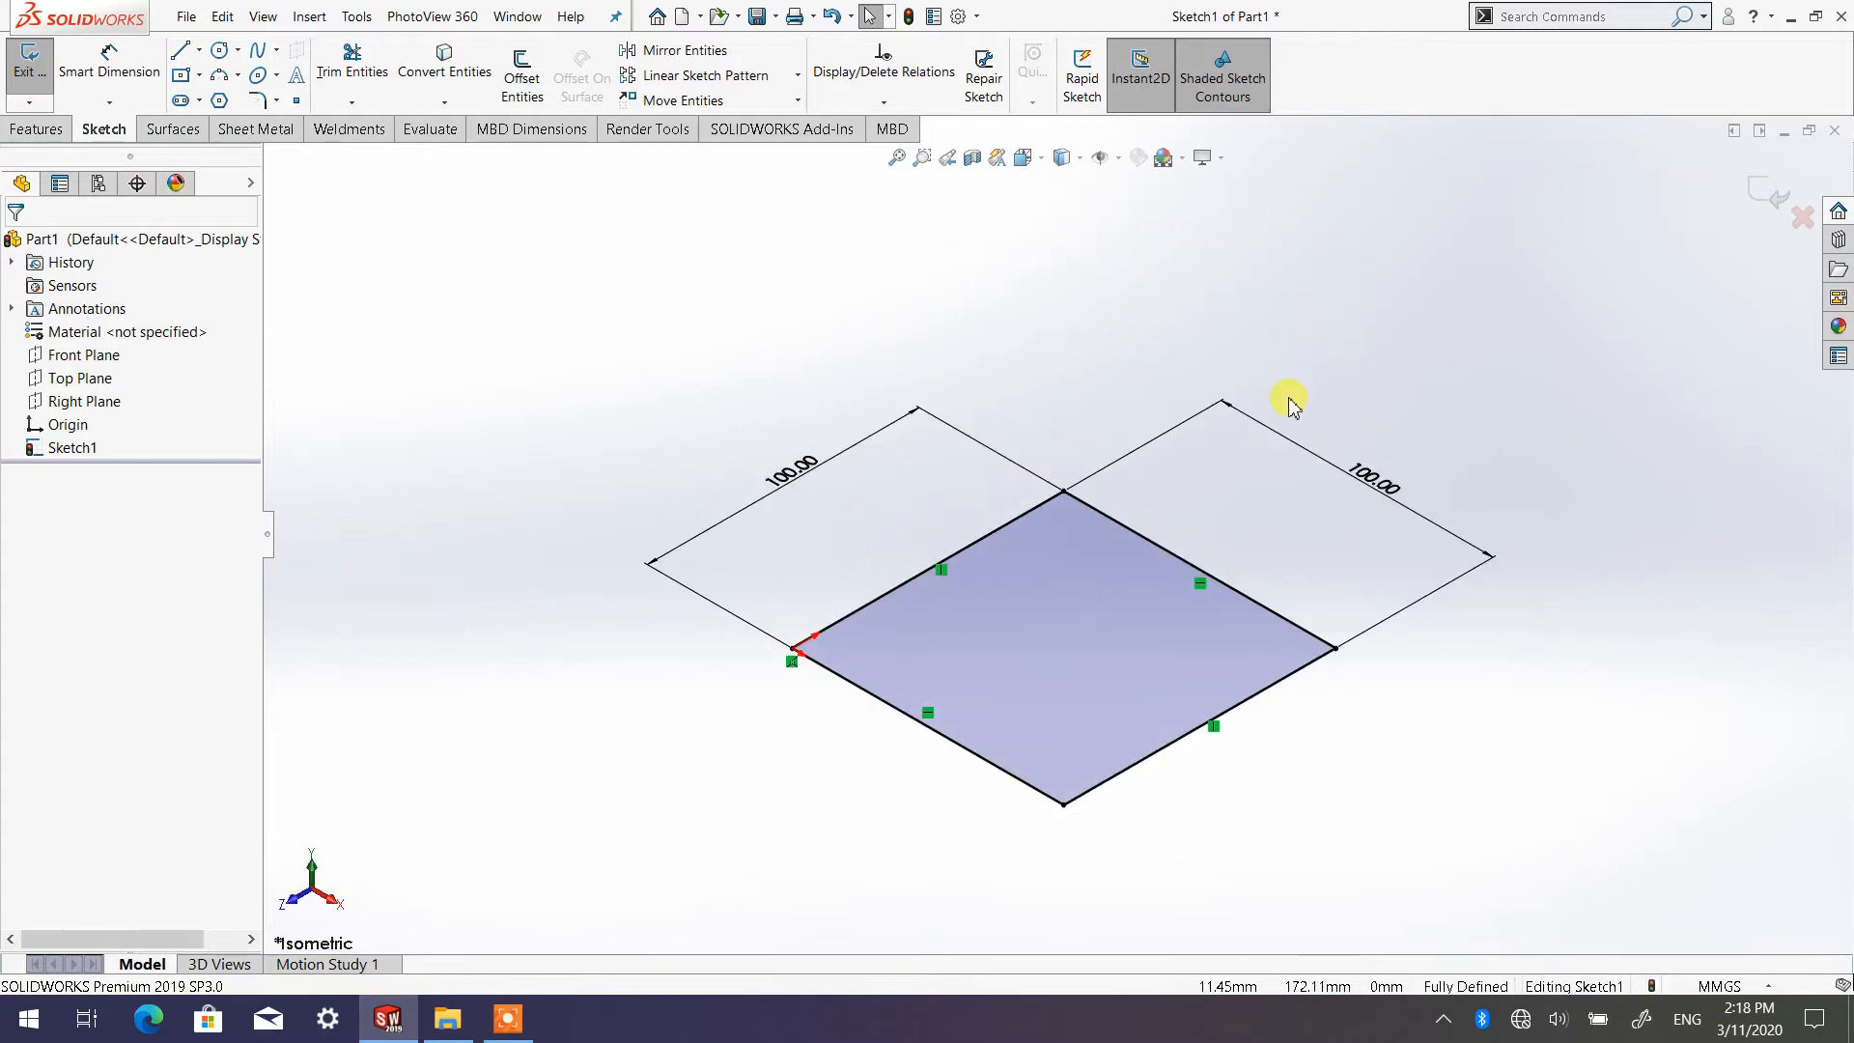
scroll(1117, 518, up, 2)
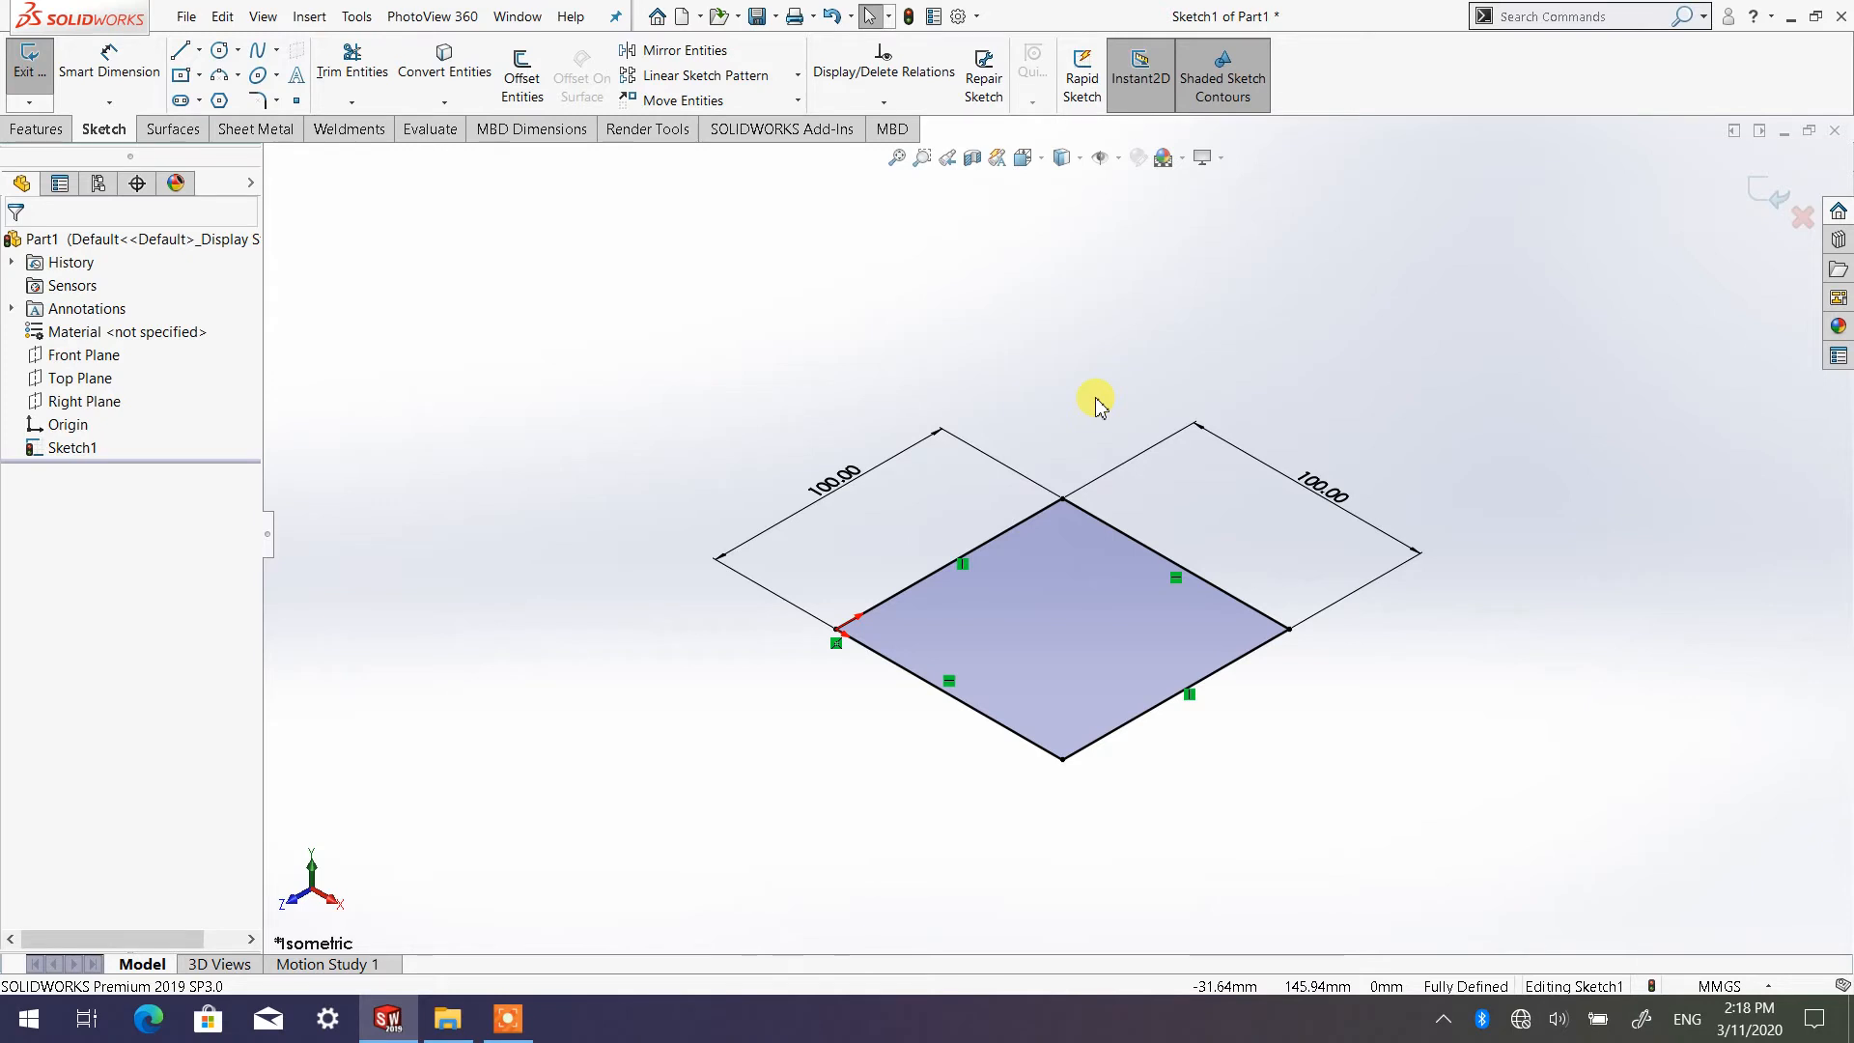
click(1042, 166)
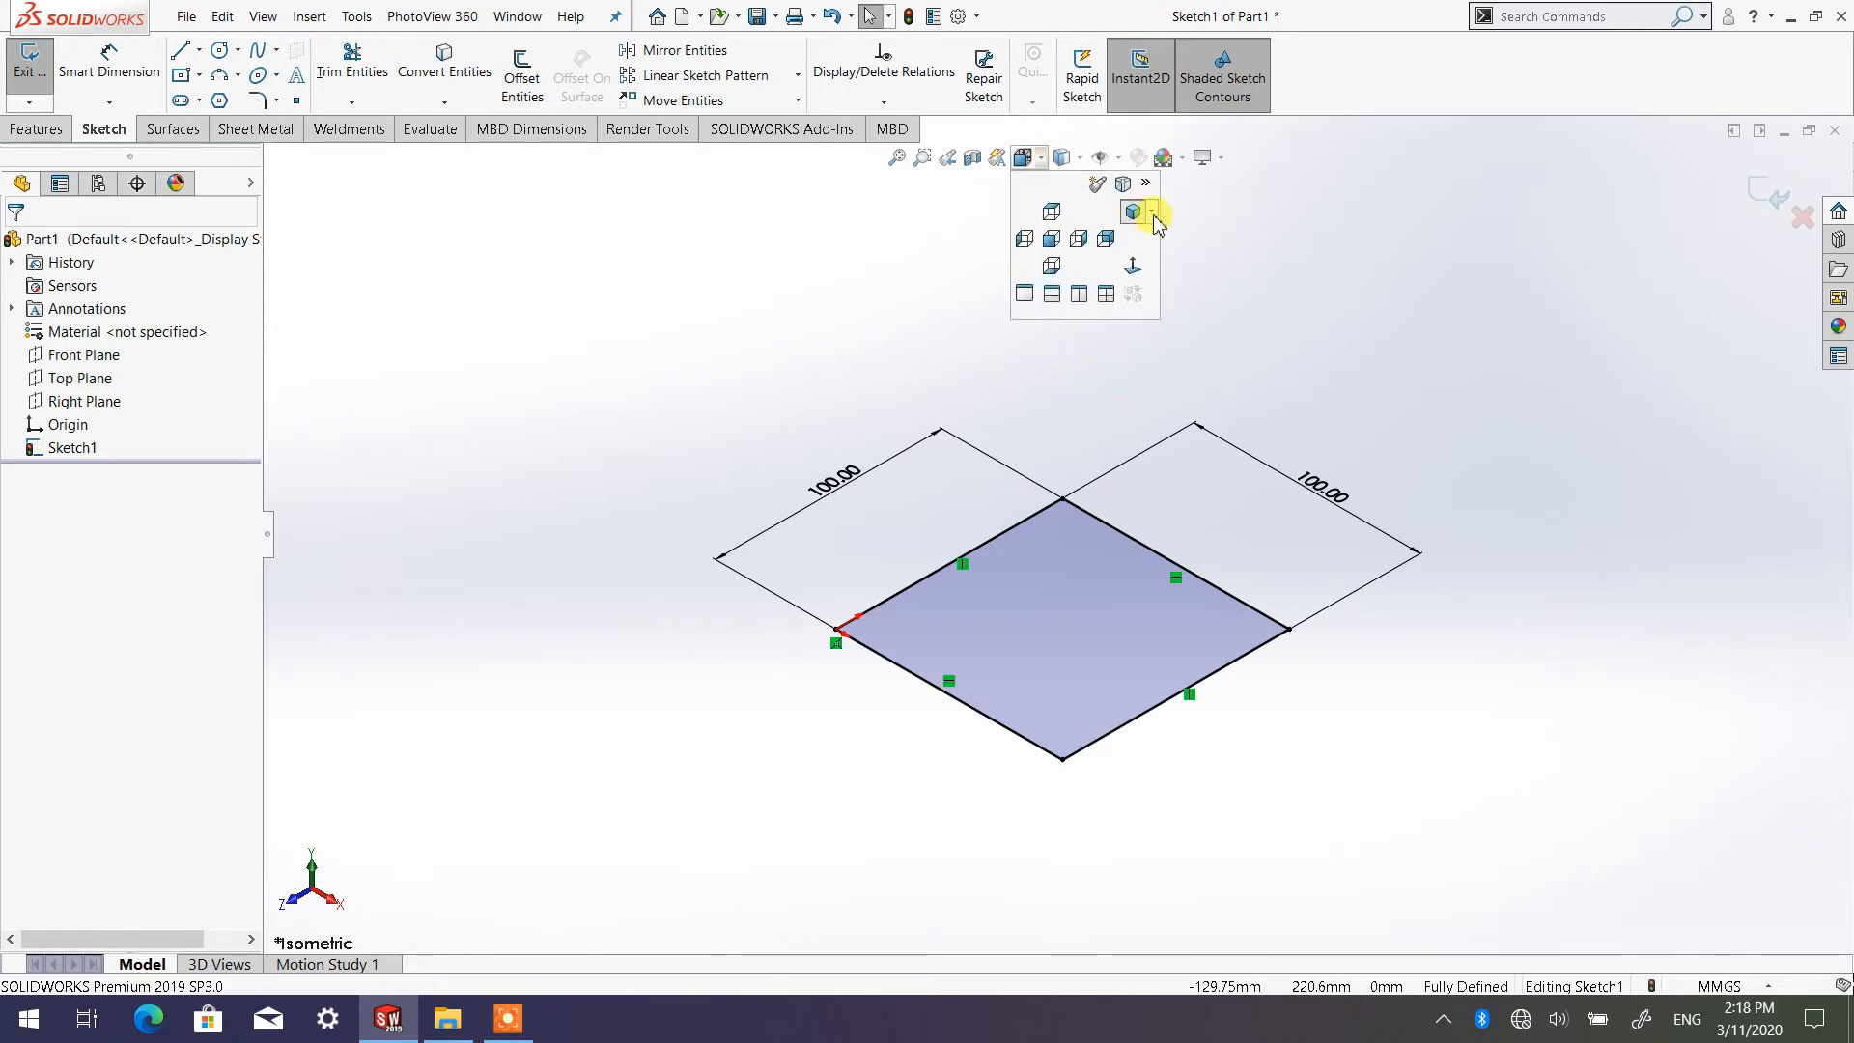
click(1154, 215)
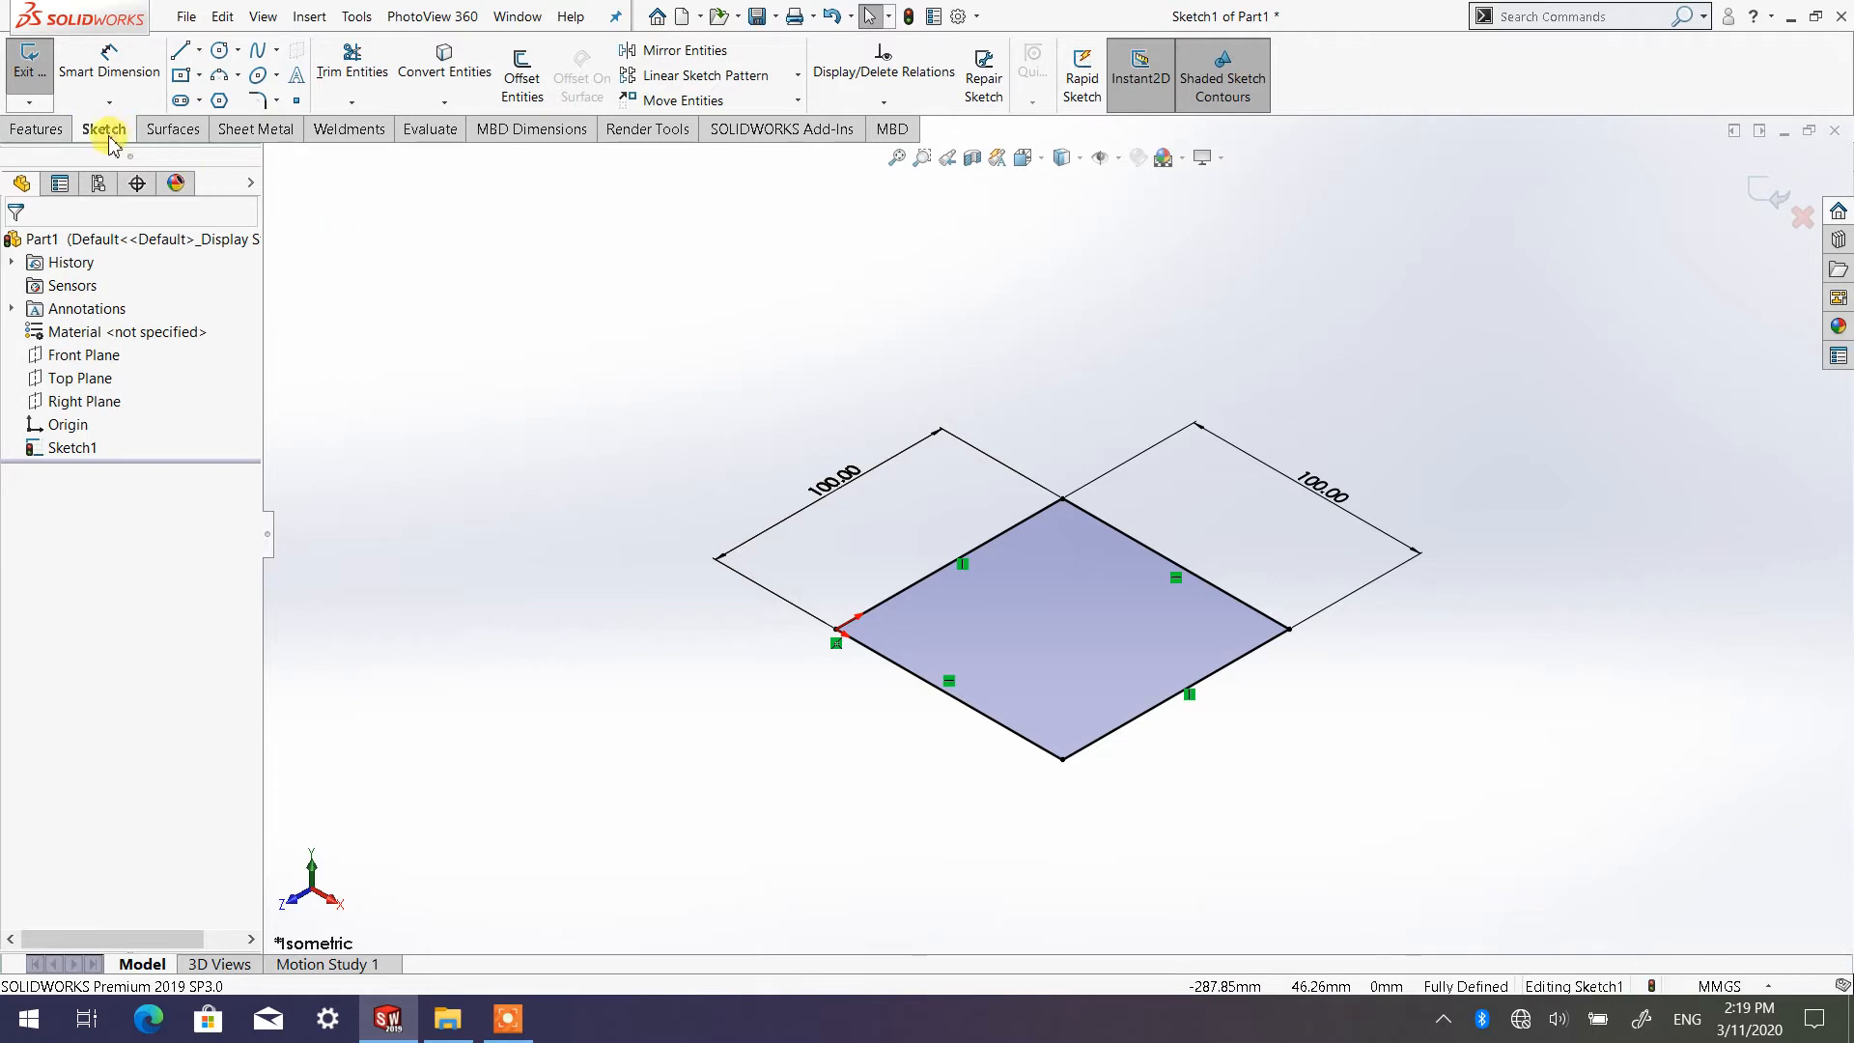
Start an Extruded Boss/Base from the square sketch and inspect its preview from several angles
click(38, 130)
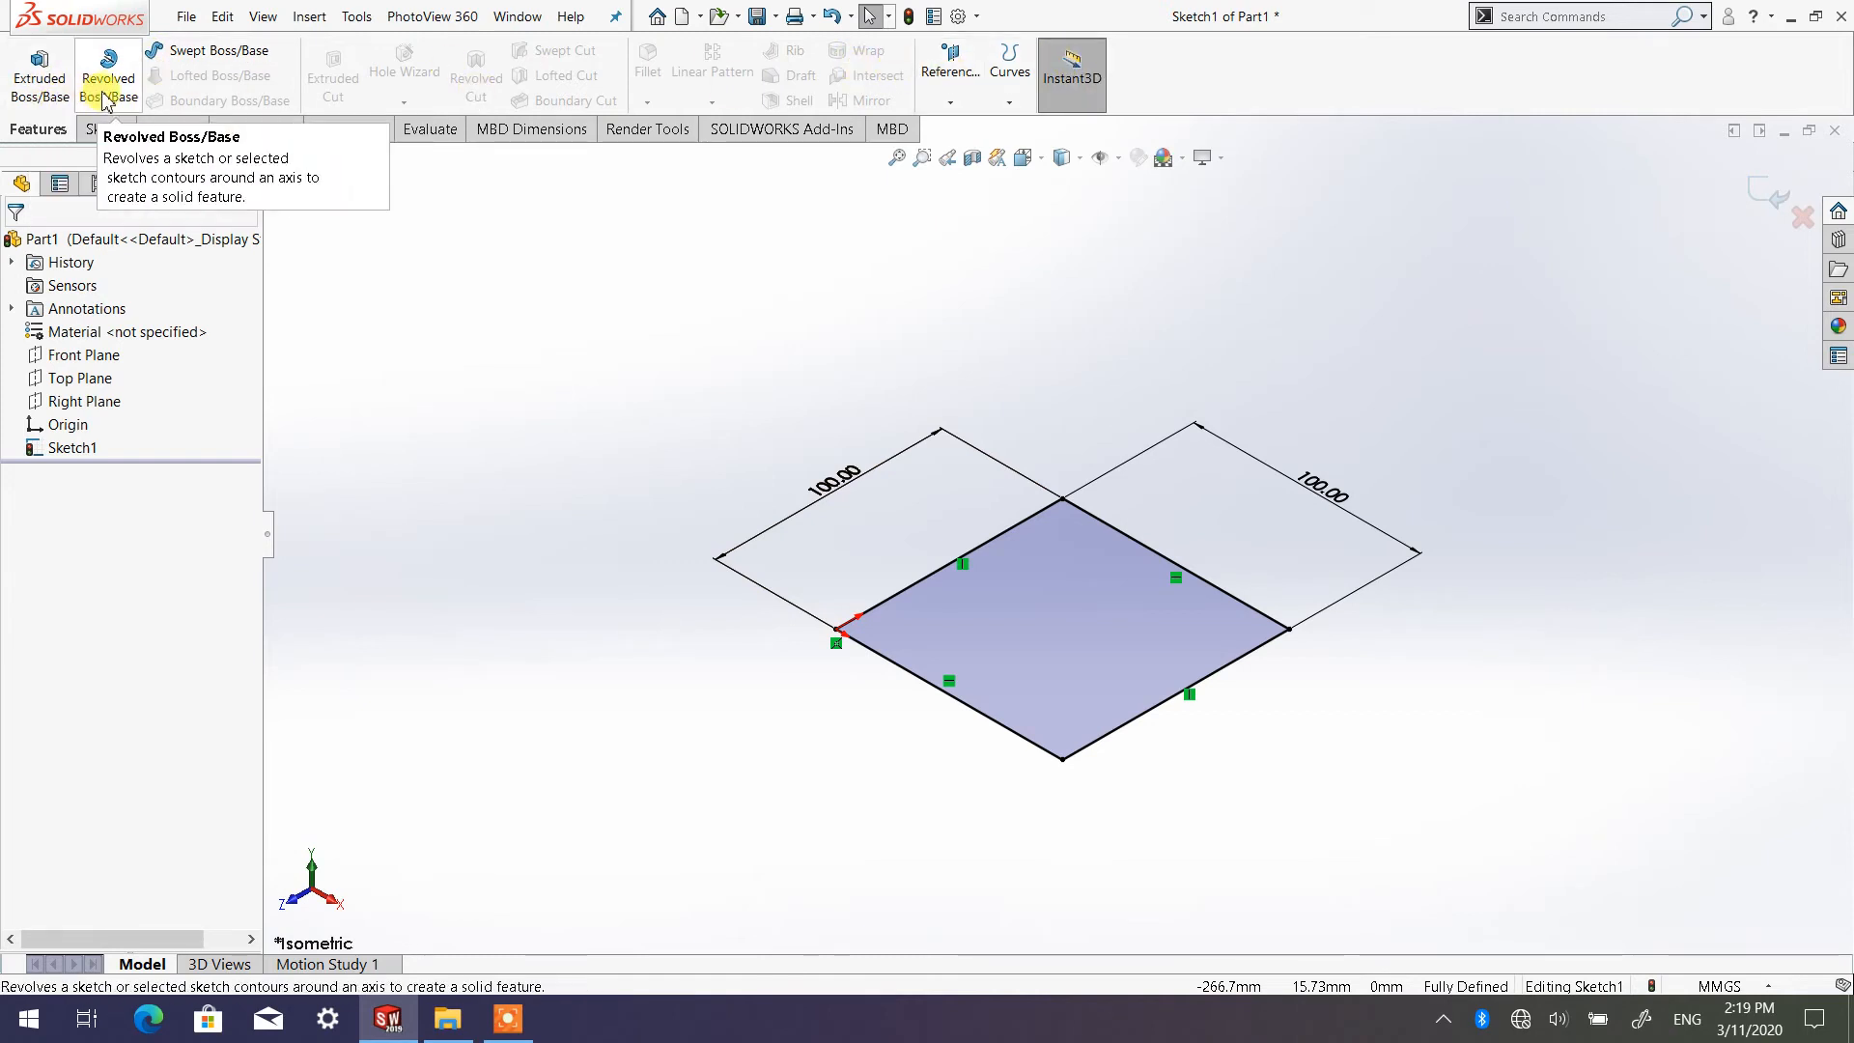
click(50, 90)
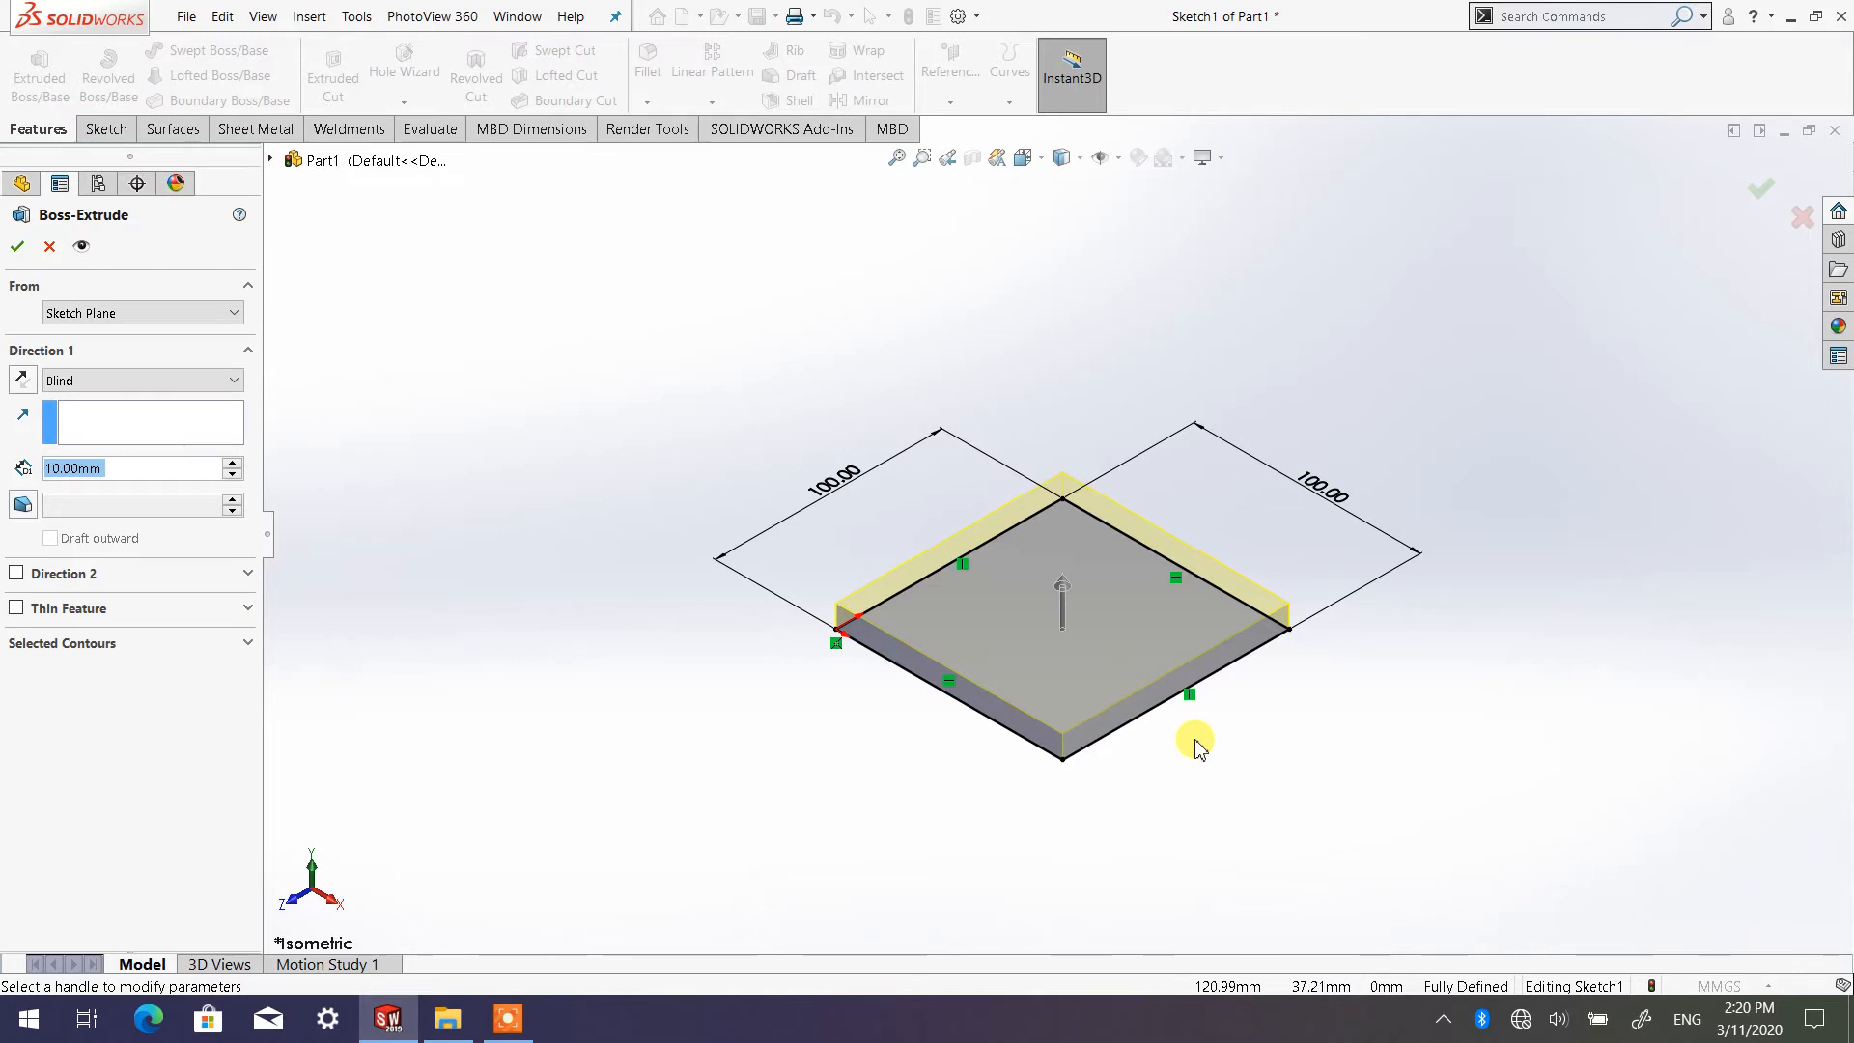
mouse_move(1198, 751)
middle_down()
mouse_move(1197, 617)
mouse_move(1072, 650)
mouse_move(1089, 737)
mouse_move(1313, 729)
mouse_move(1284, 769)
mouse_move(1043, 738)
mouse_move(1094, 626)
mouse_move(1175, 716)
mouse_move(1184, 576)
mouse_move(1171, 629)
mouse_move(1213, 641)
mouse_move(1200, 604)
mouse_move(1155, 600)
mouse_move(1174, 612)
middle_up()
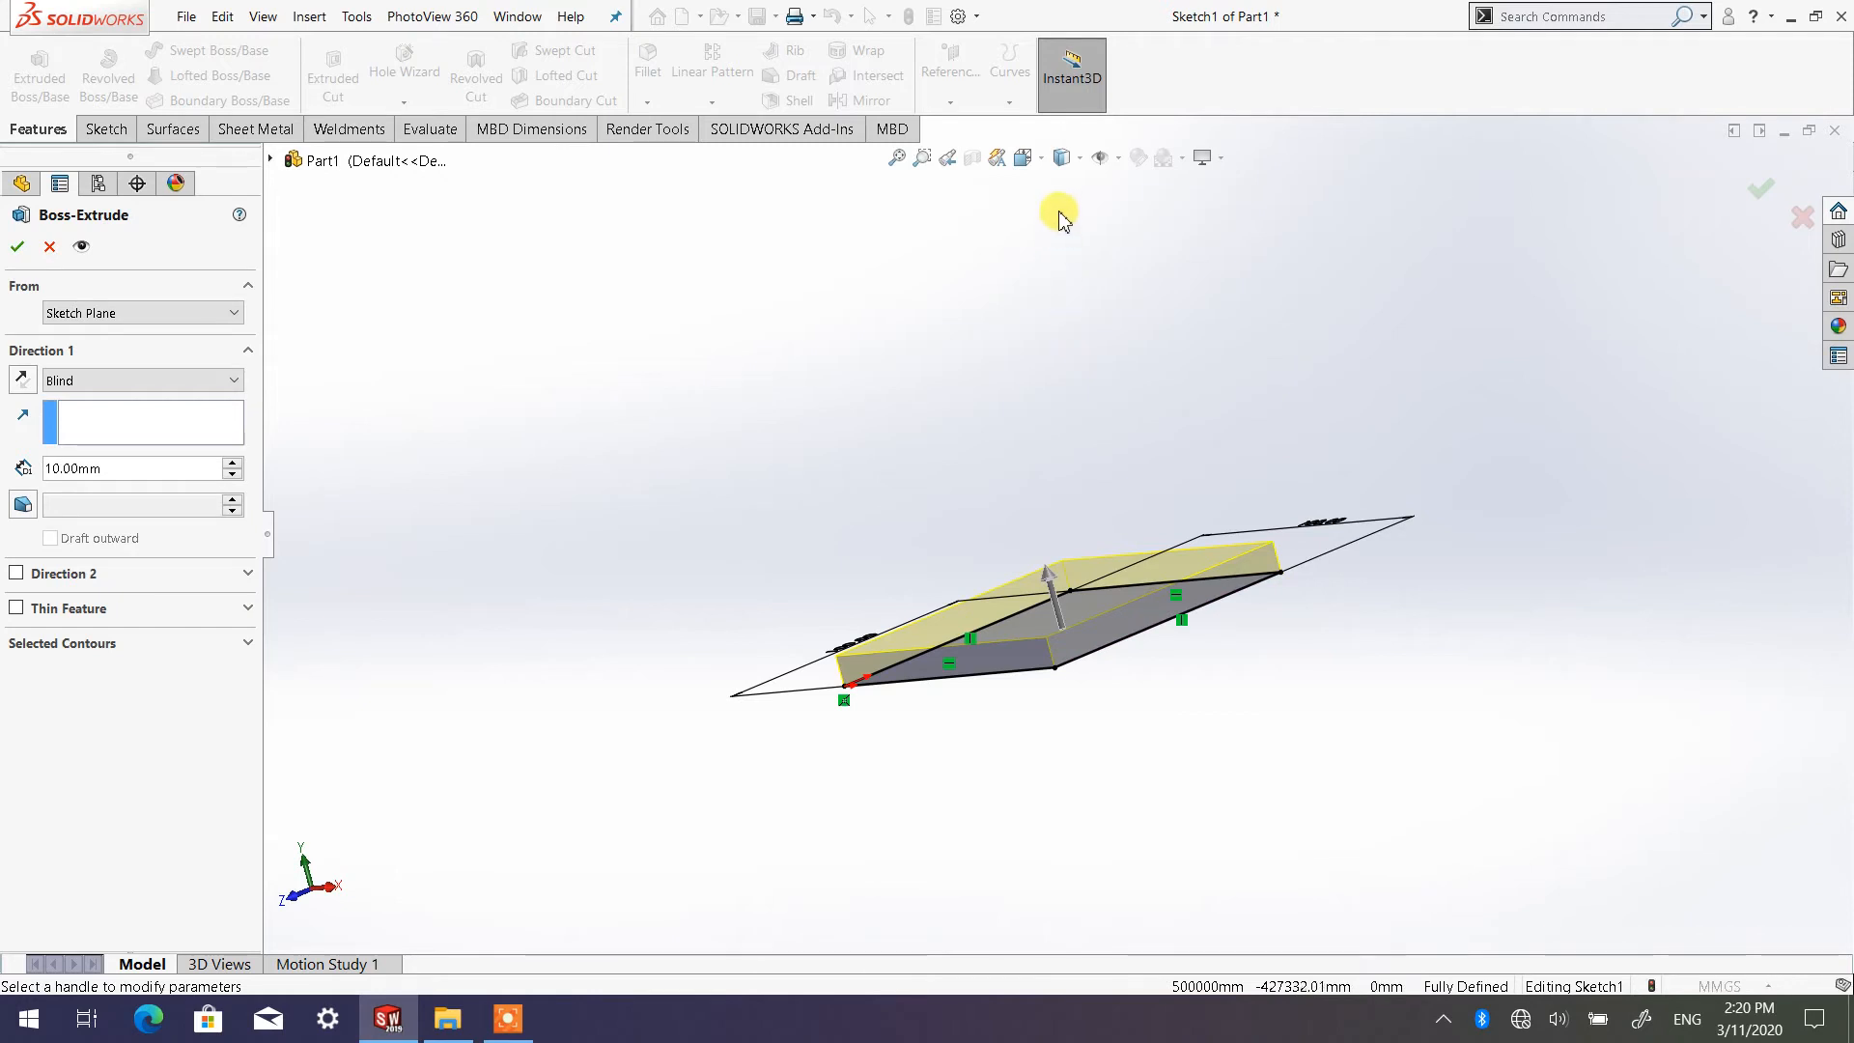
click(1040, 158)
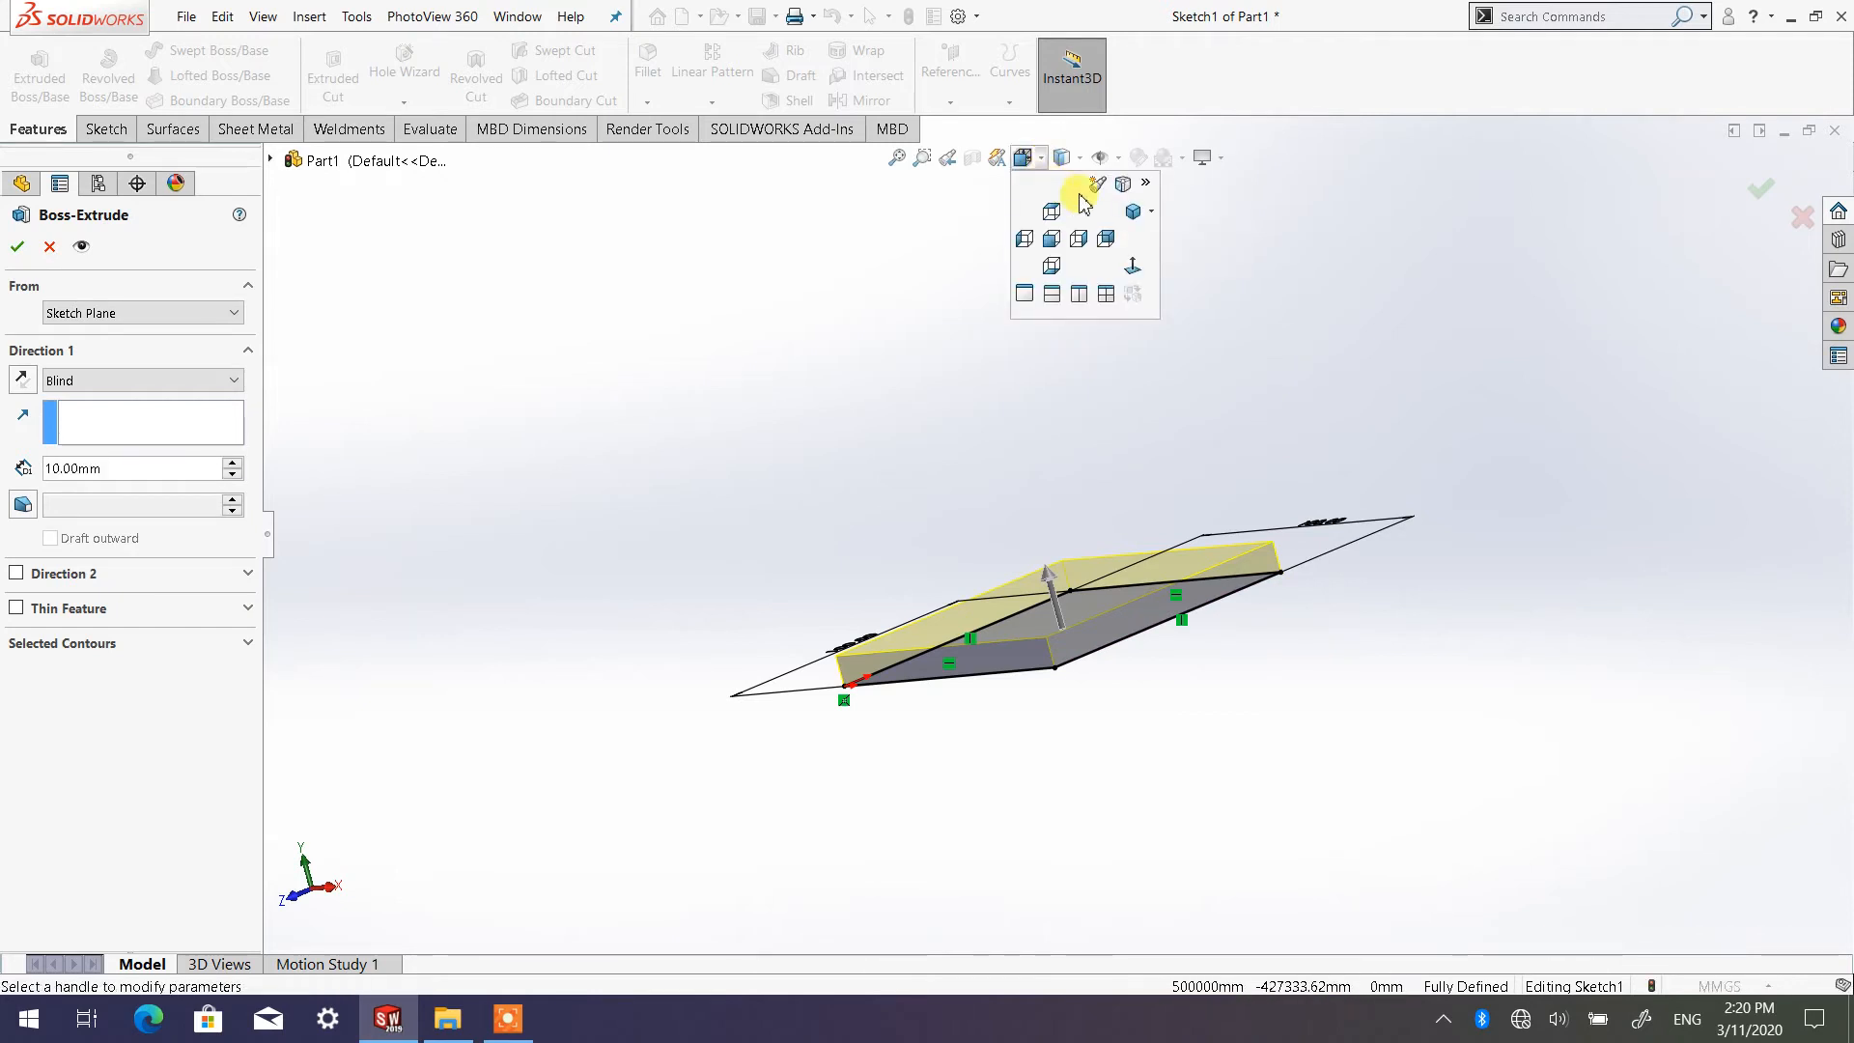
click(1154, 212)
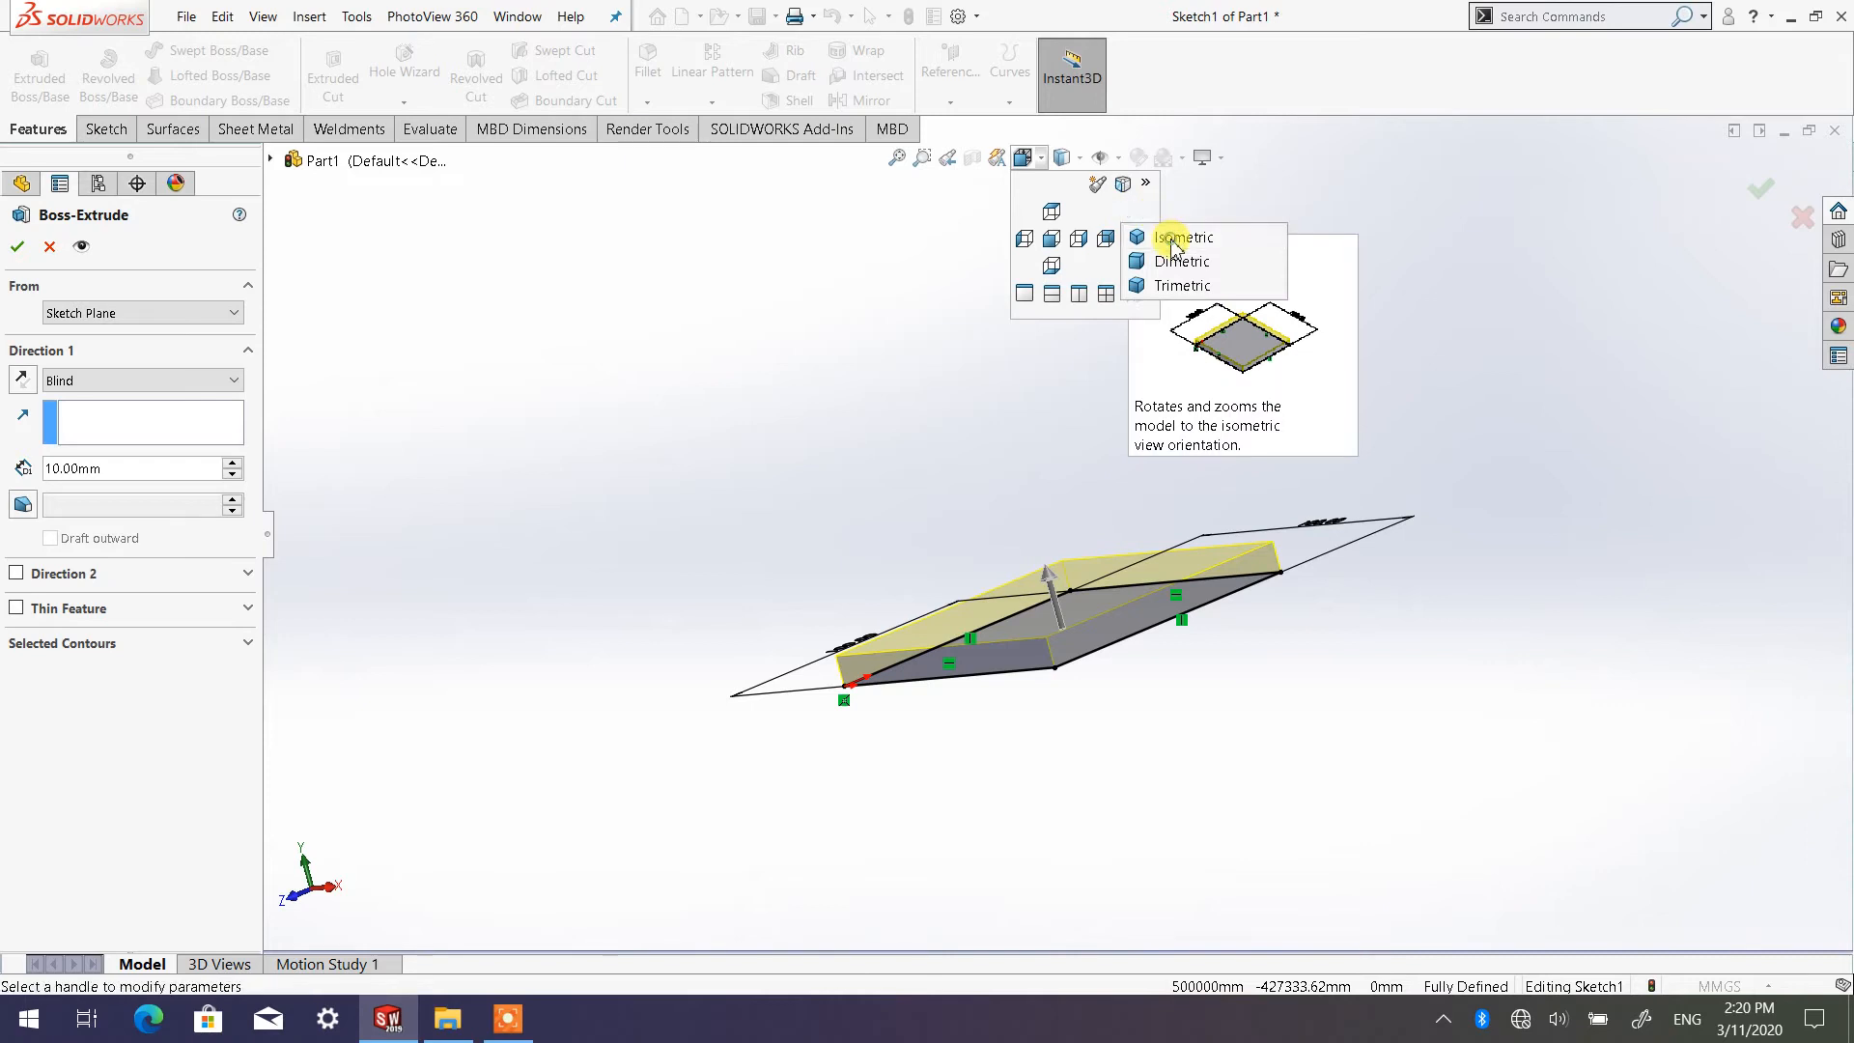
click(1173, 238)
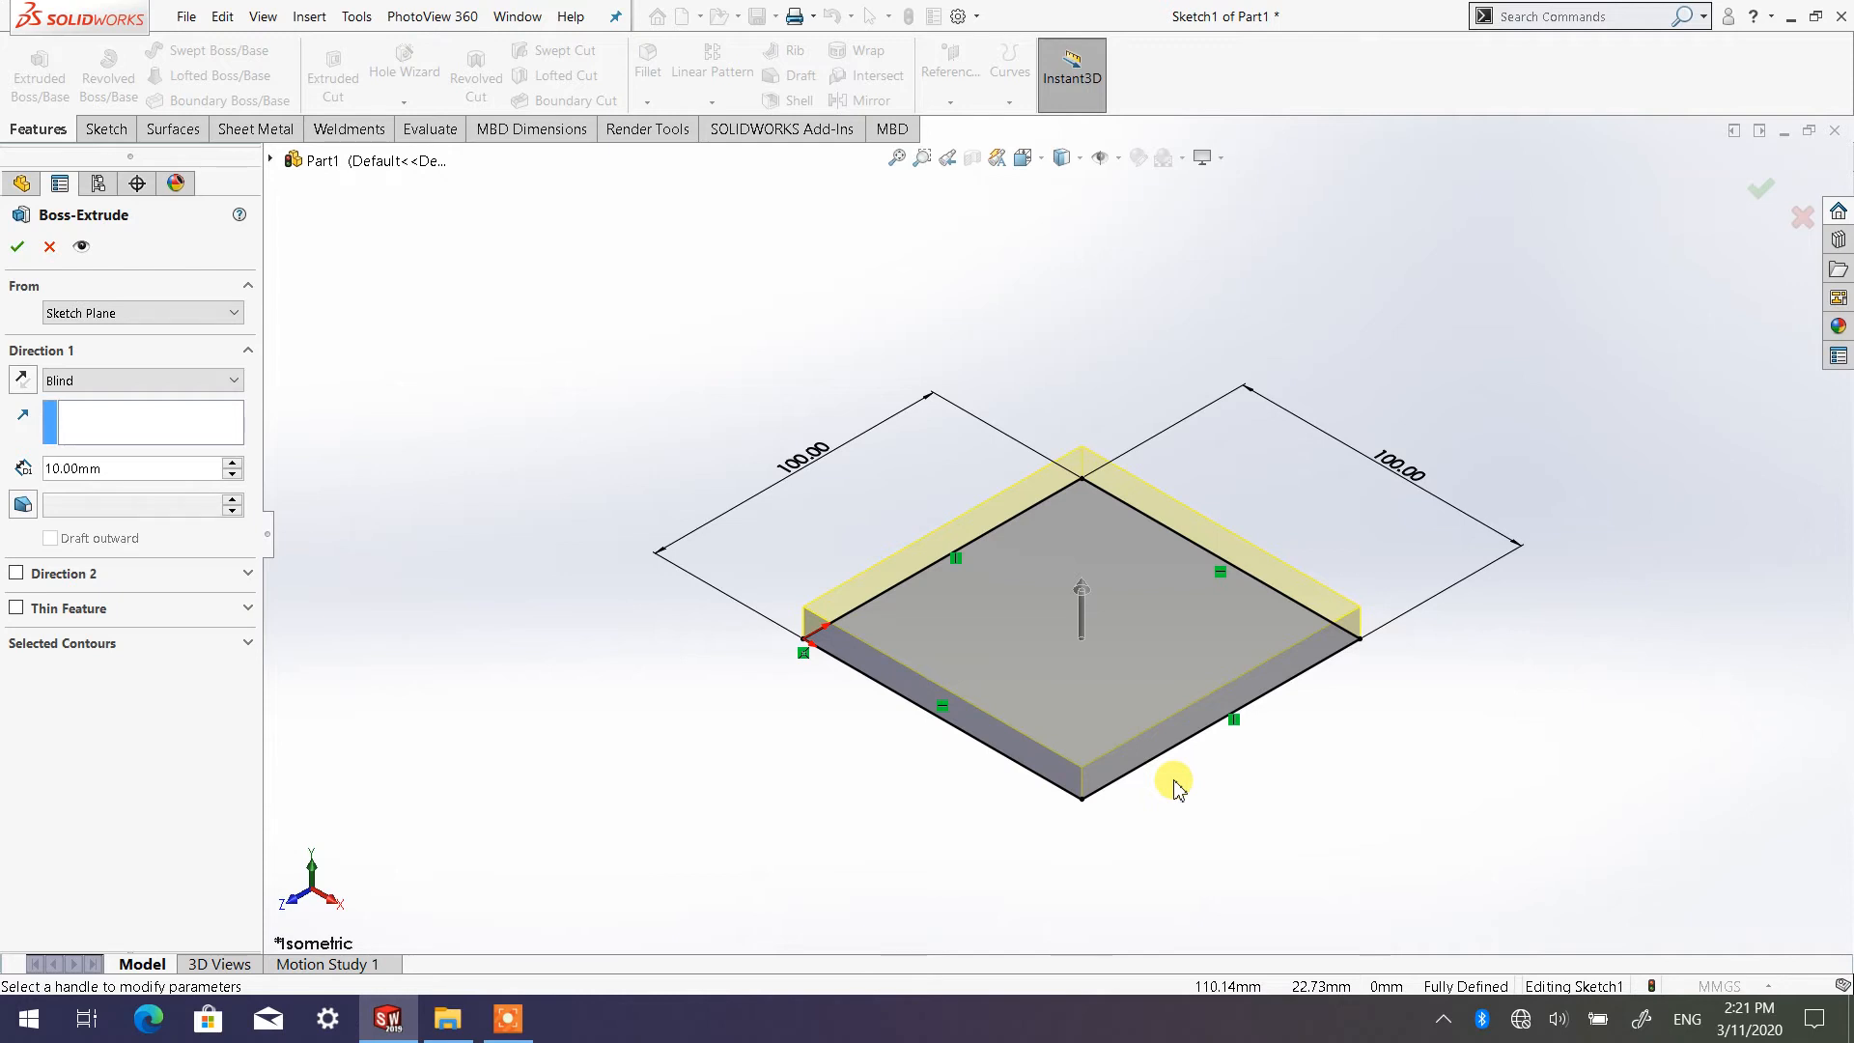
middle_drag(1174, 782, 1155, 676)
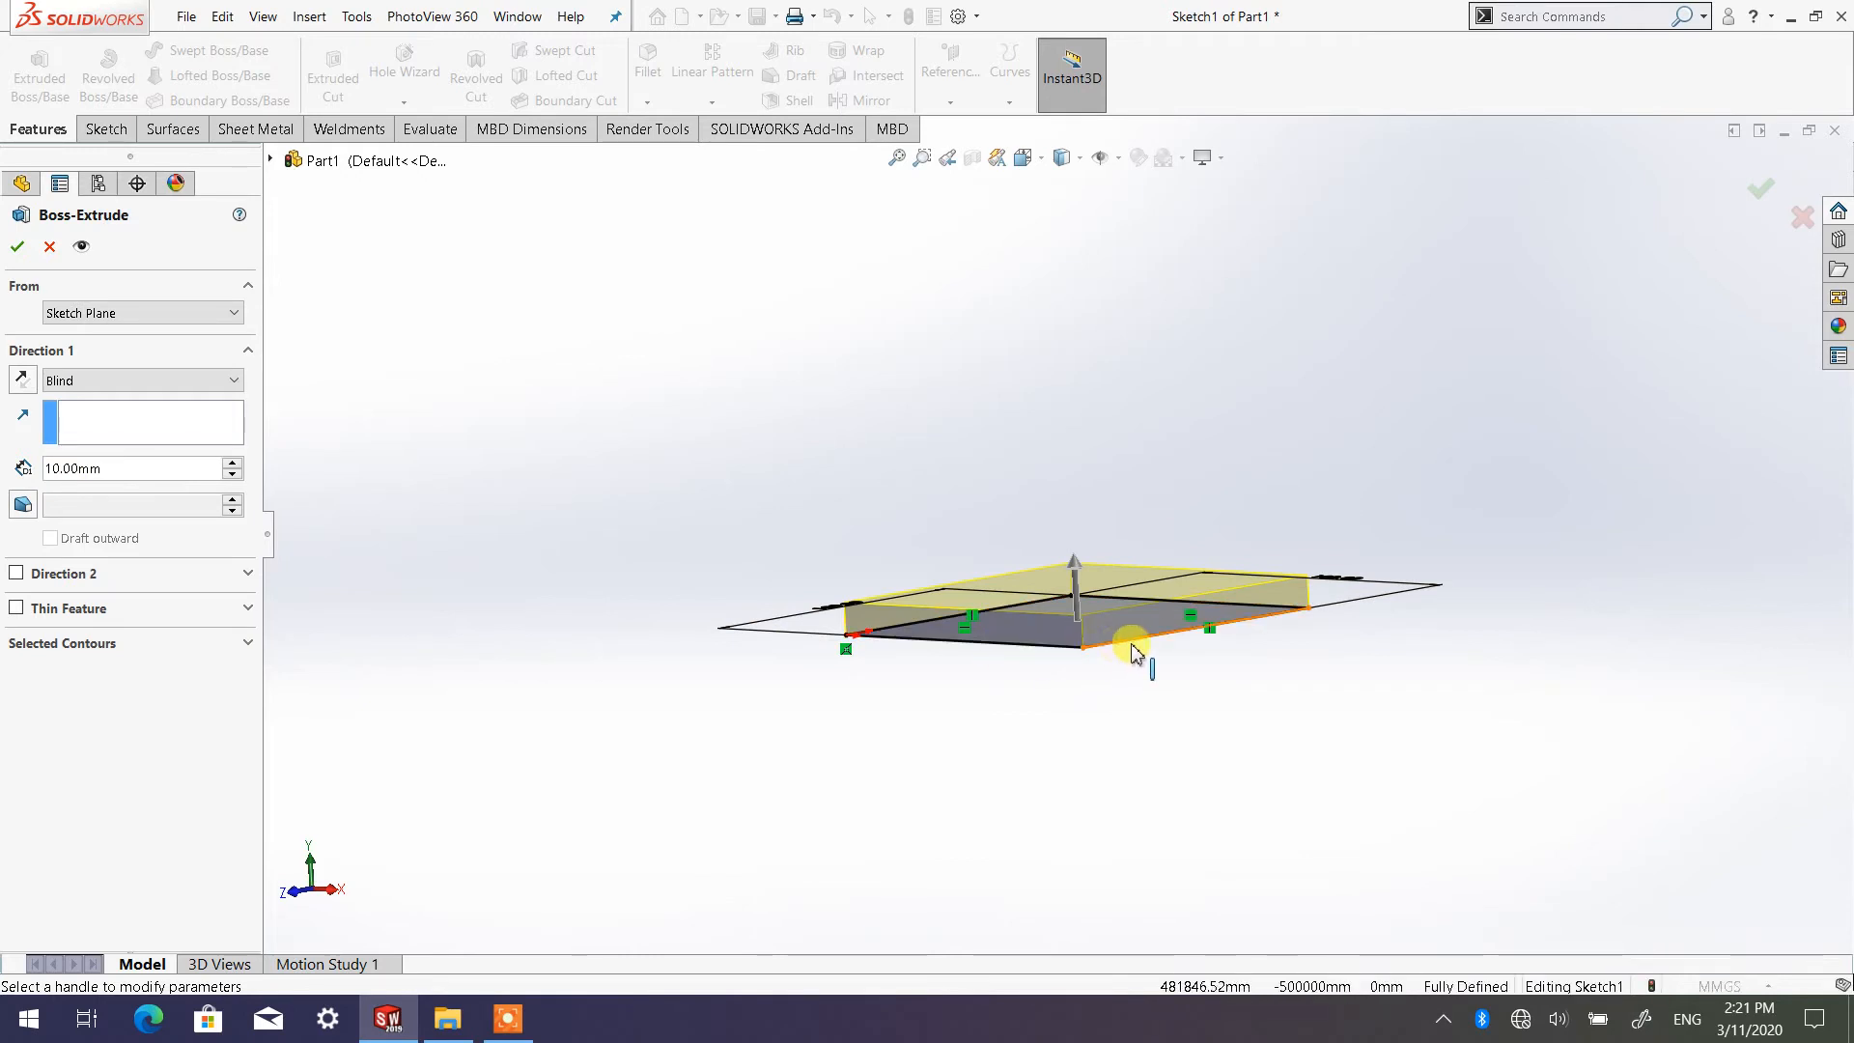
middle_drag(1090, 676, 1088, 703)
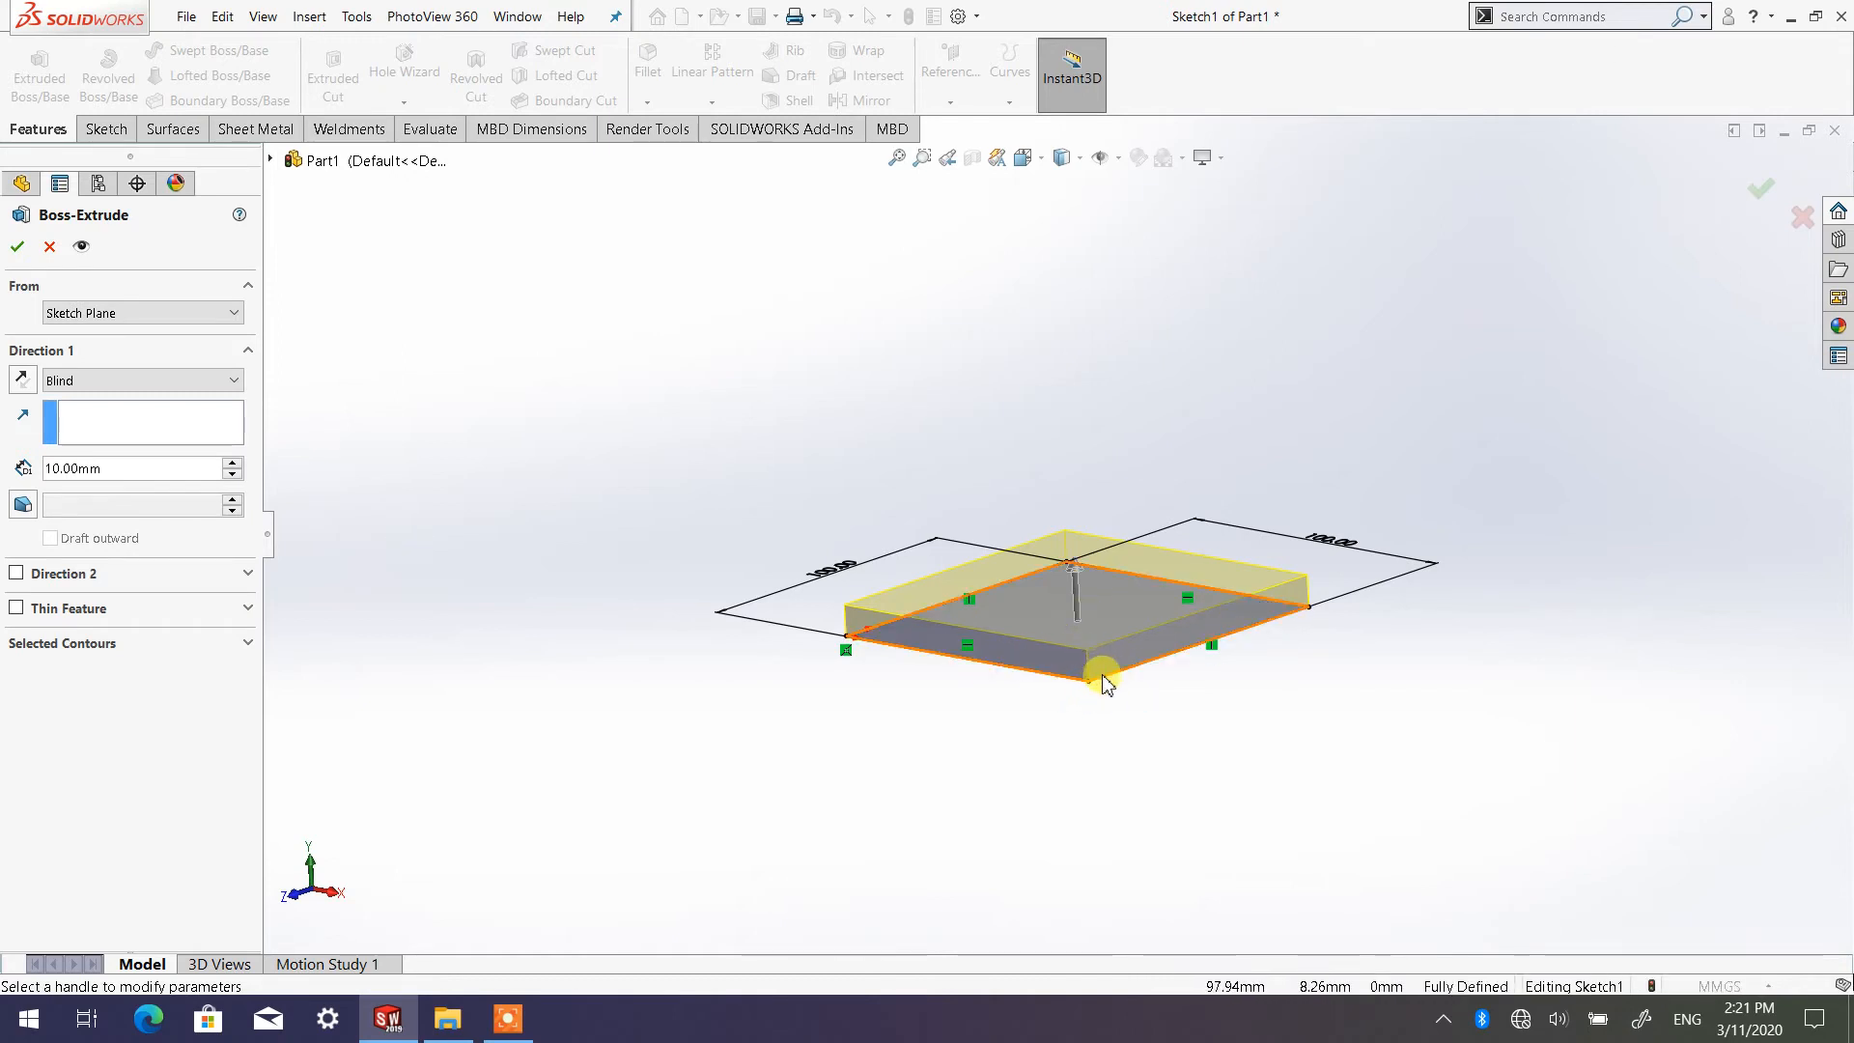
Try Blind extrusion depths of 20, 30 and 40 mm in 10 mm increments, and return the depth to 10 mm
click(231, 465)
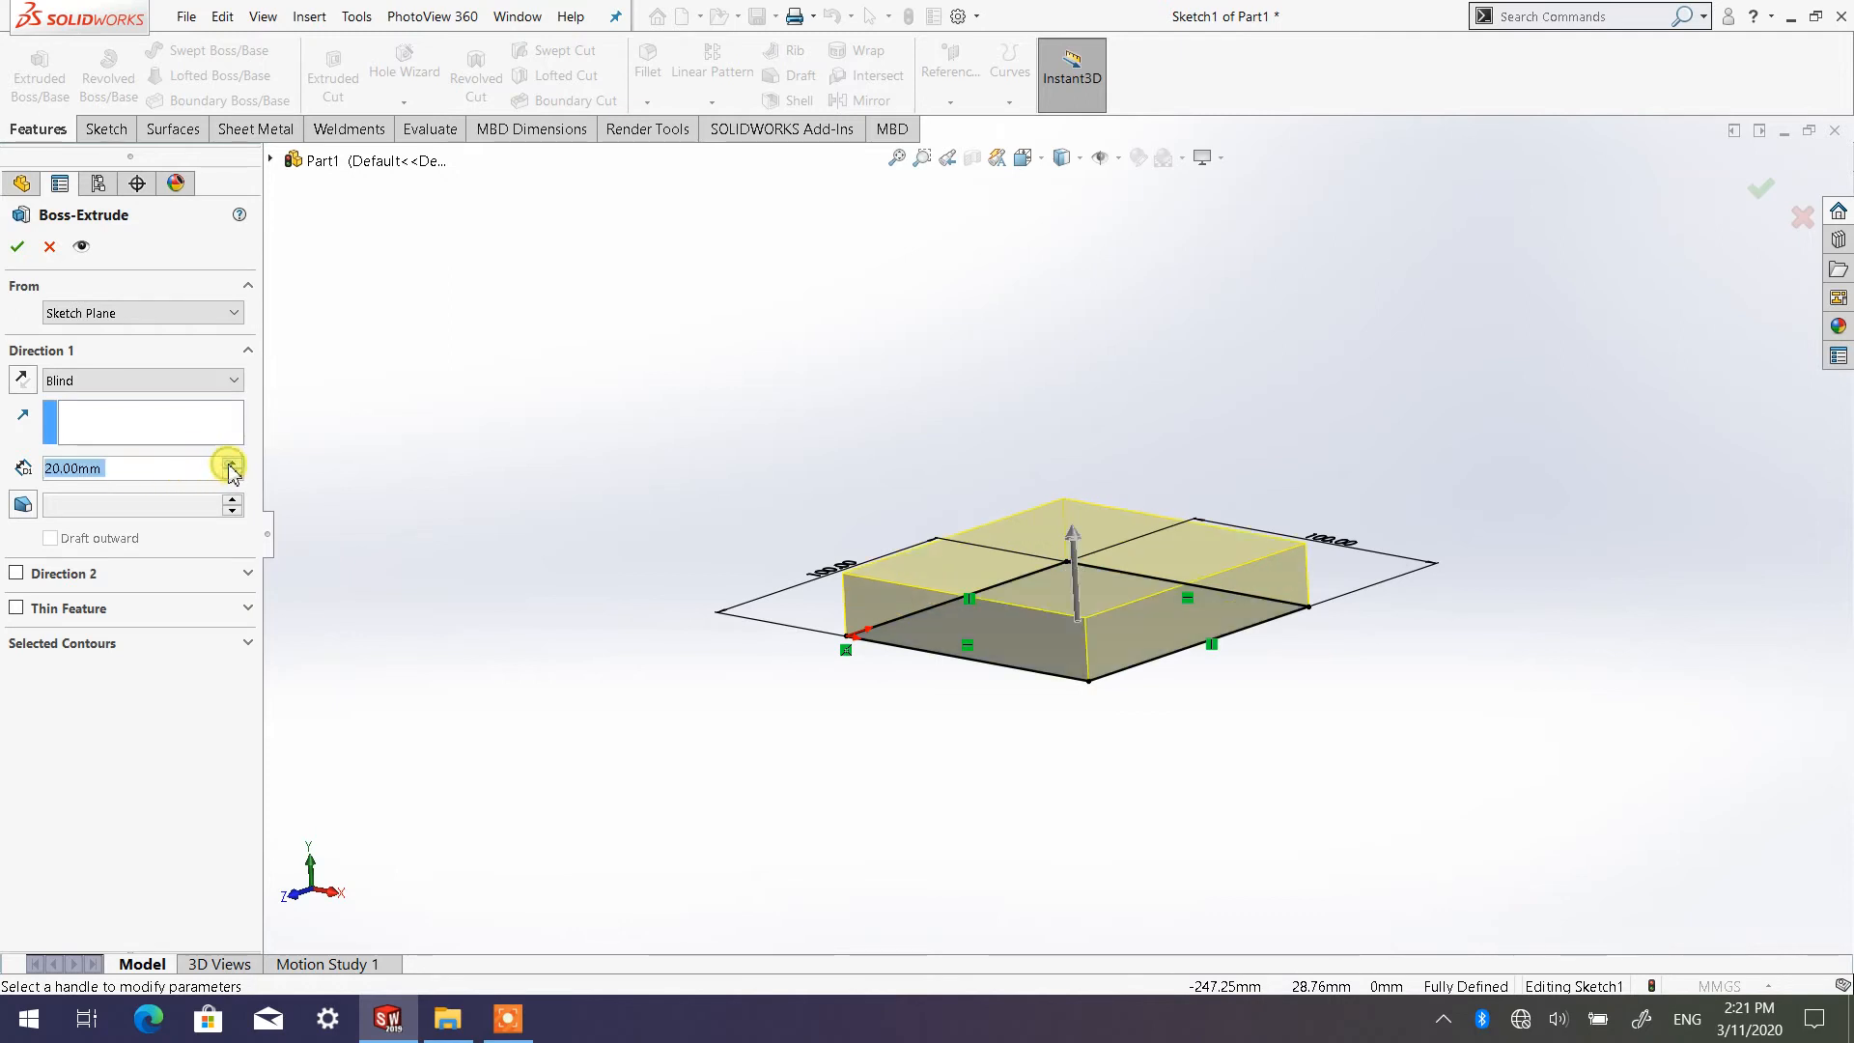
click(232, 463)
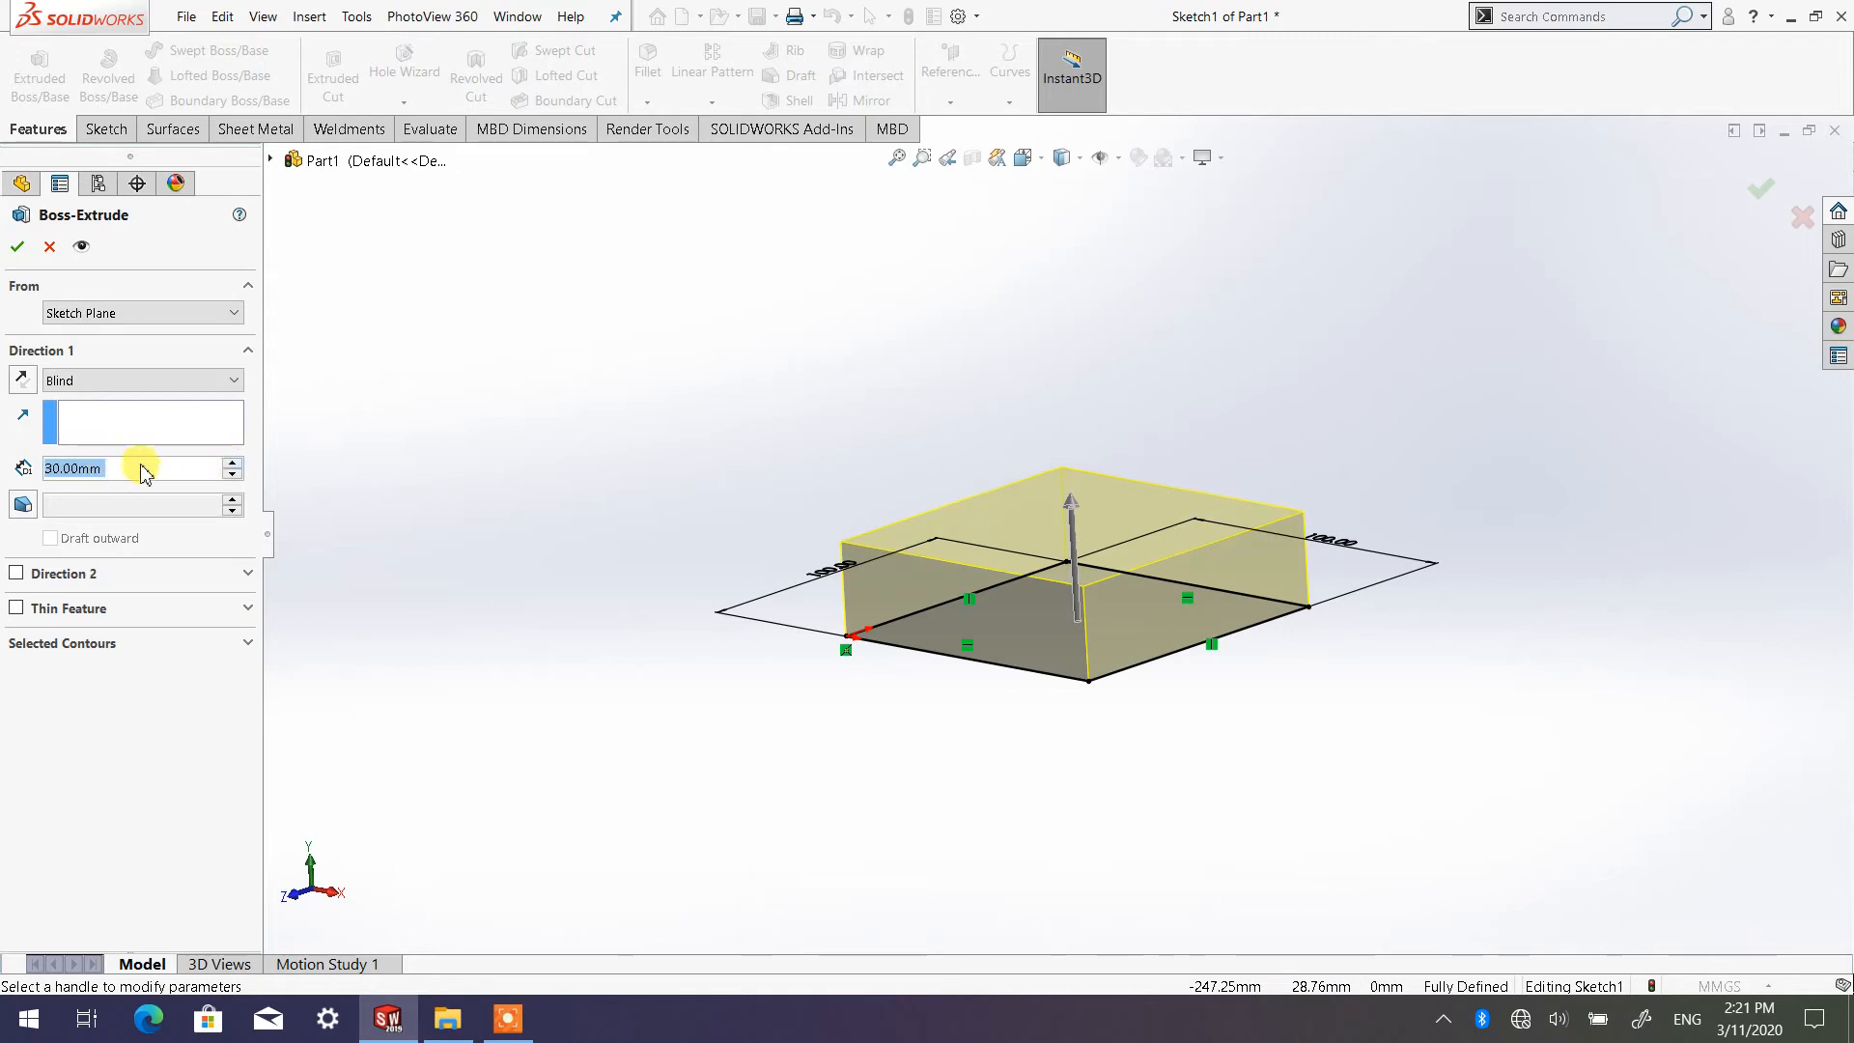
click(232, 465)
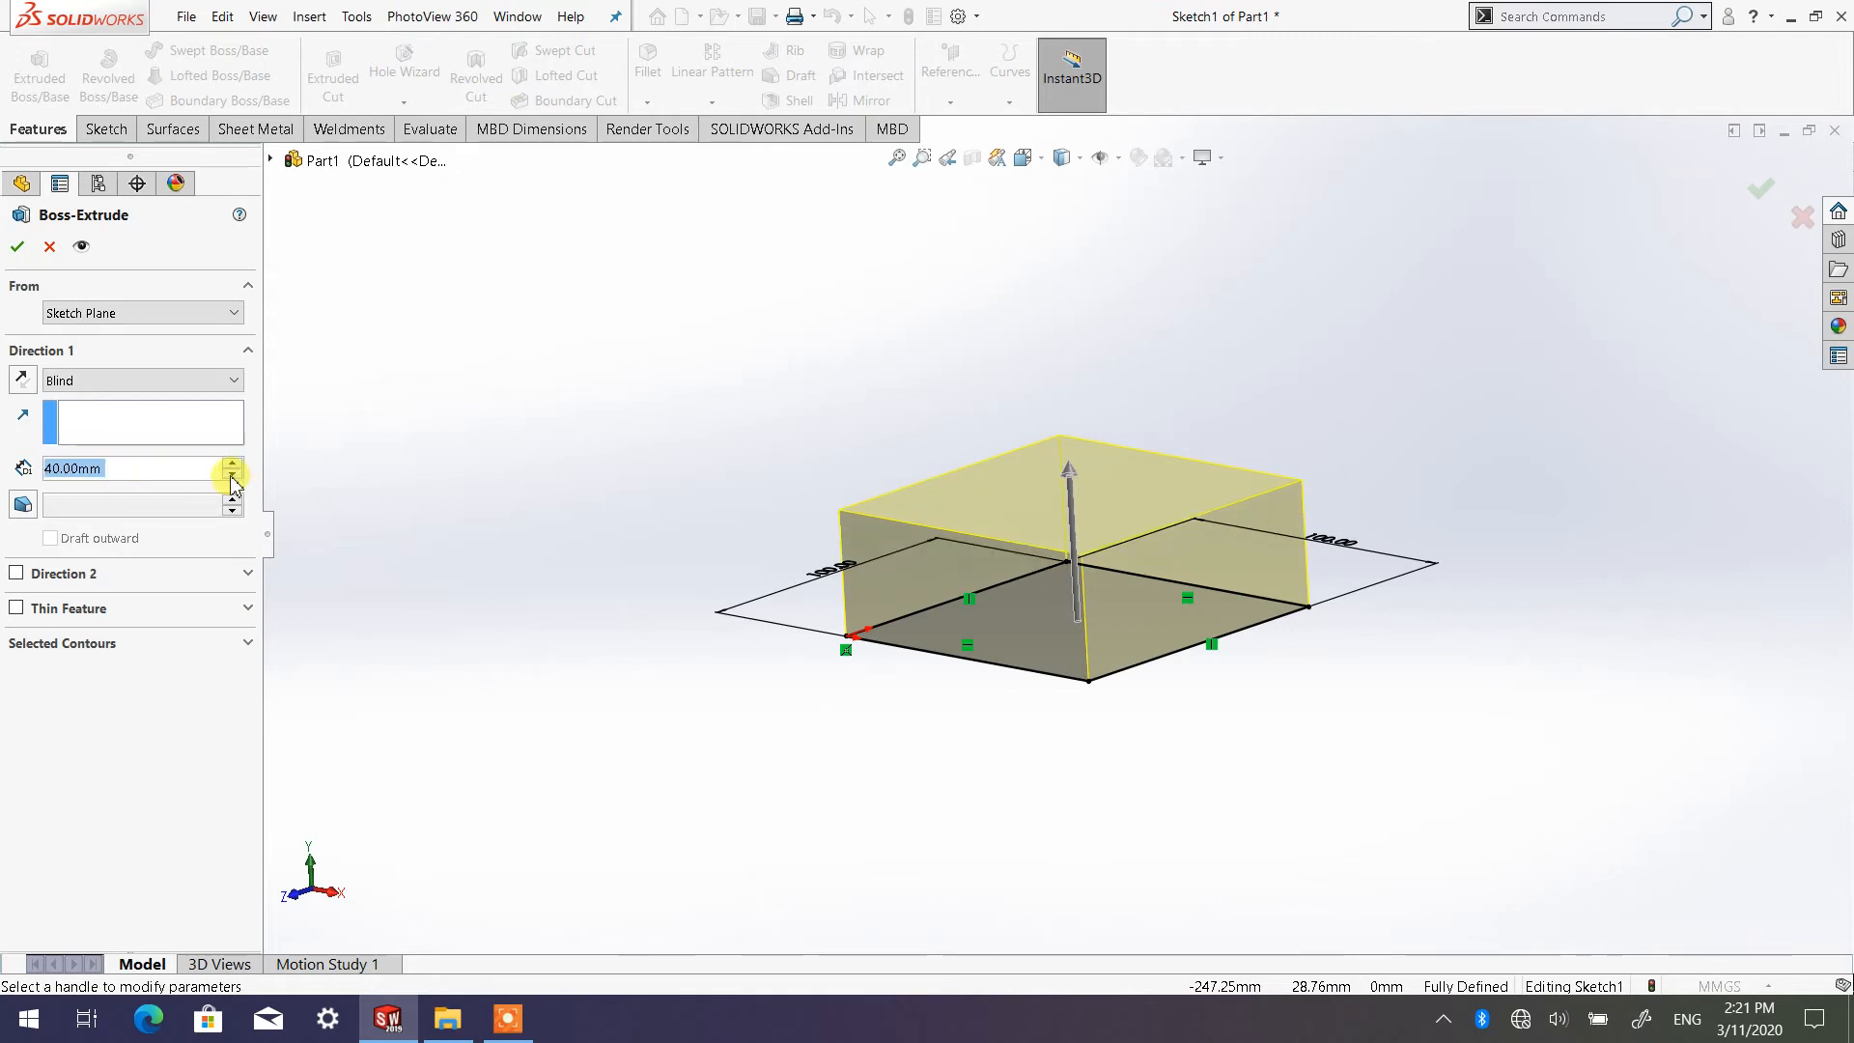
click(231, 477)
click(231, 477)
click(232, 477)
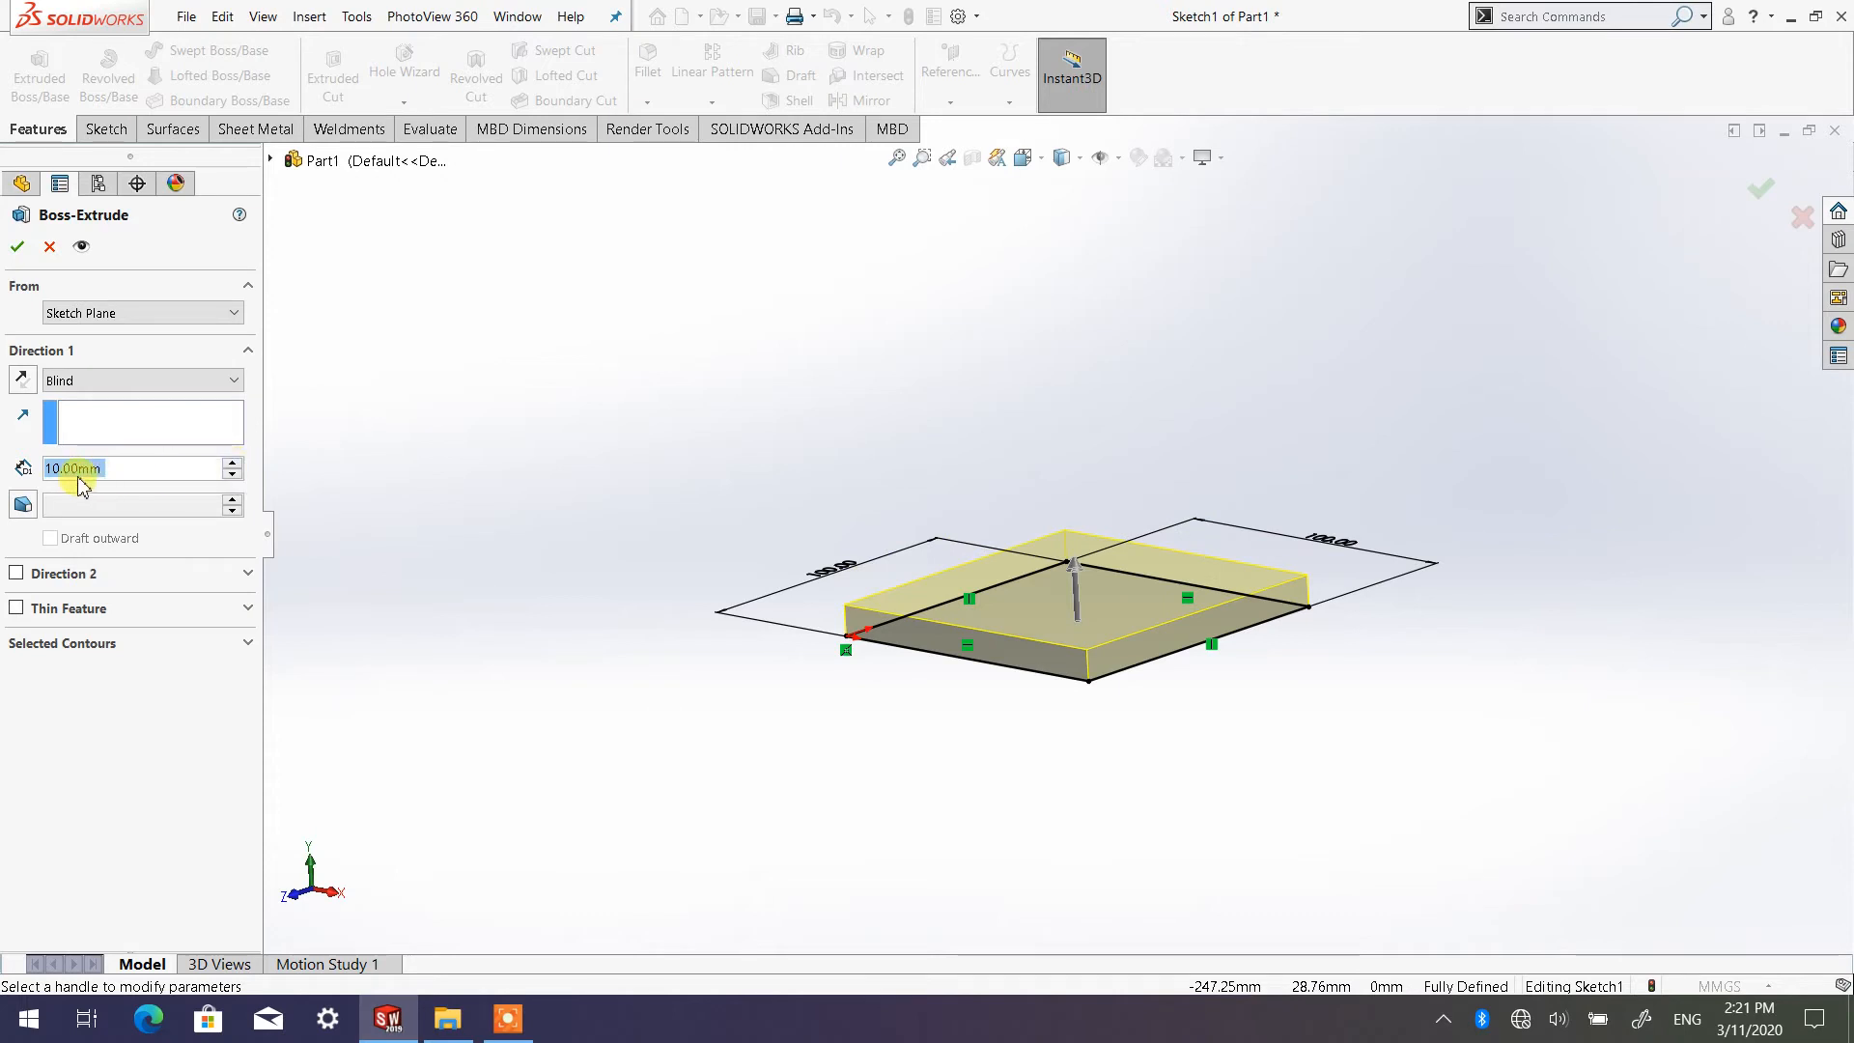
Set the Direction 1 extrusion depth to 15 mm and update the preview
click(130, 471)
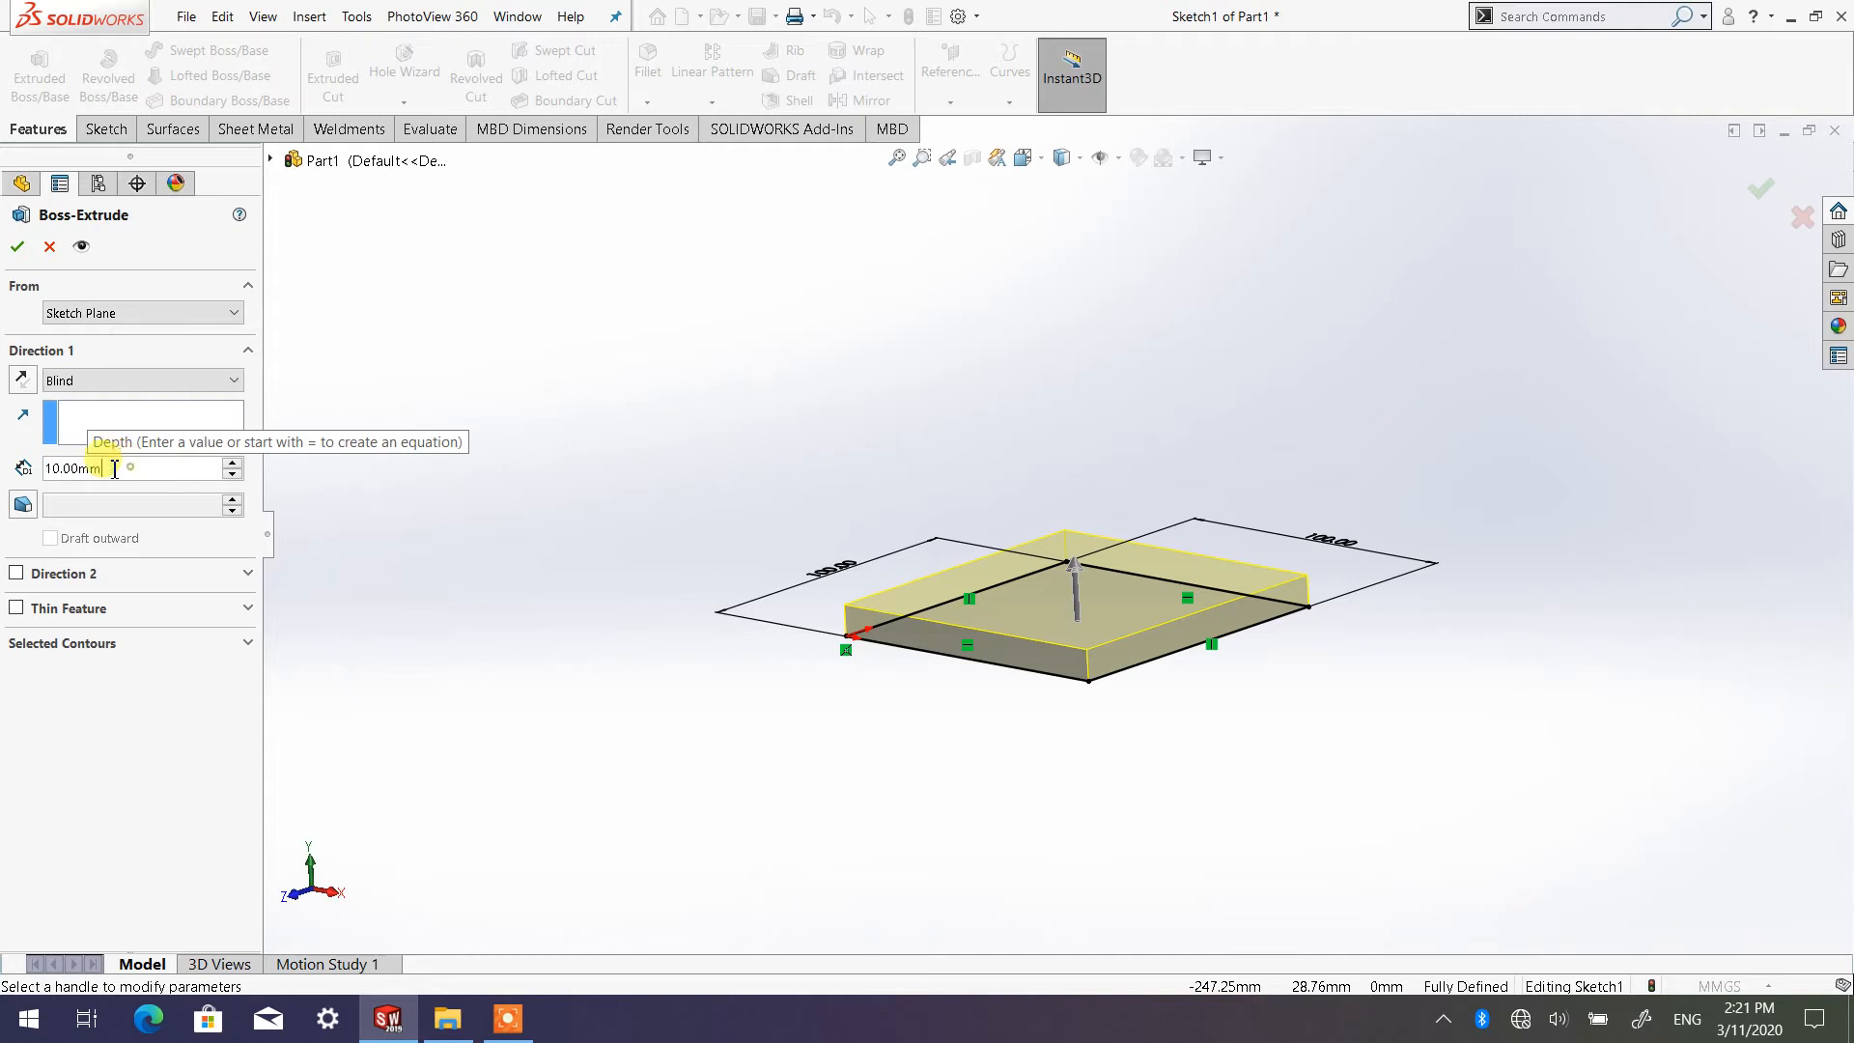
double_click(114, 469)
text(1)
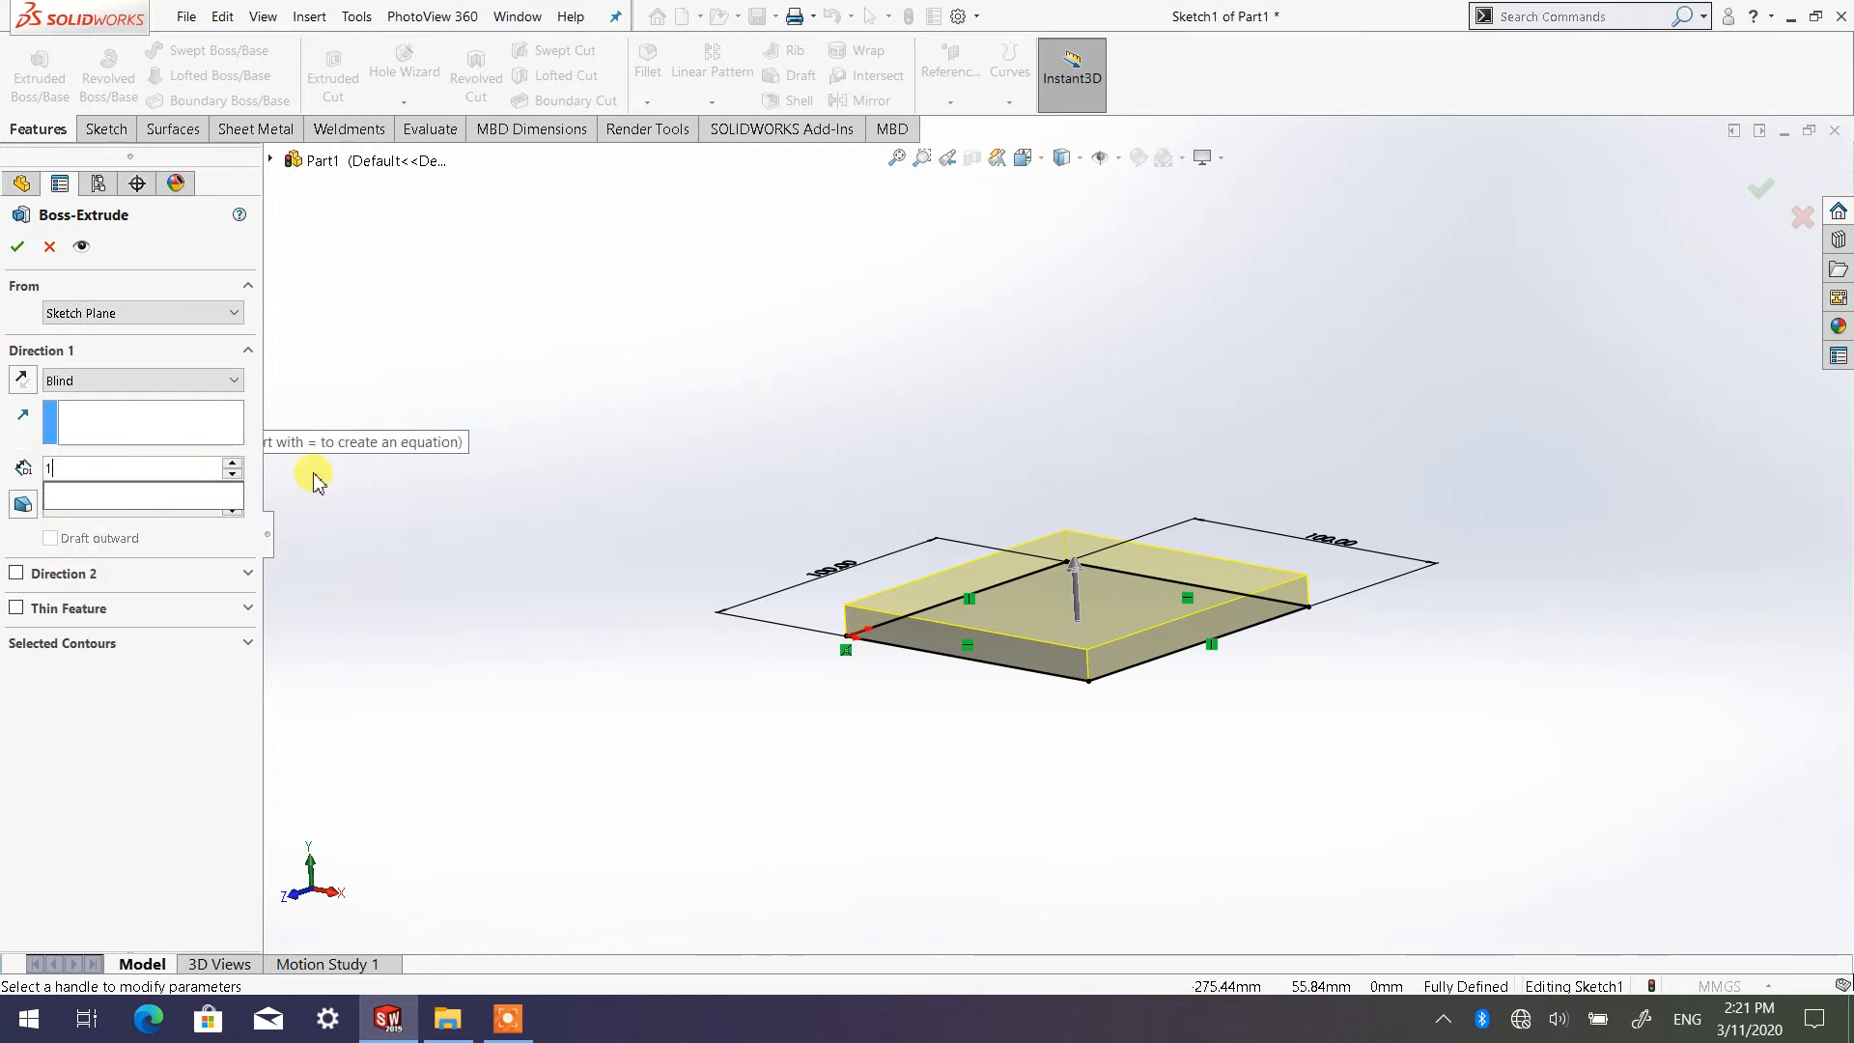
text(5)
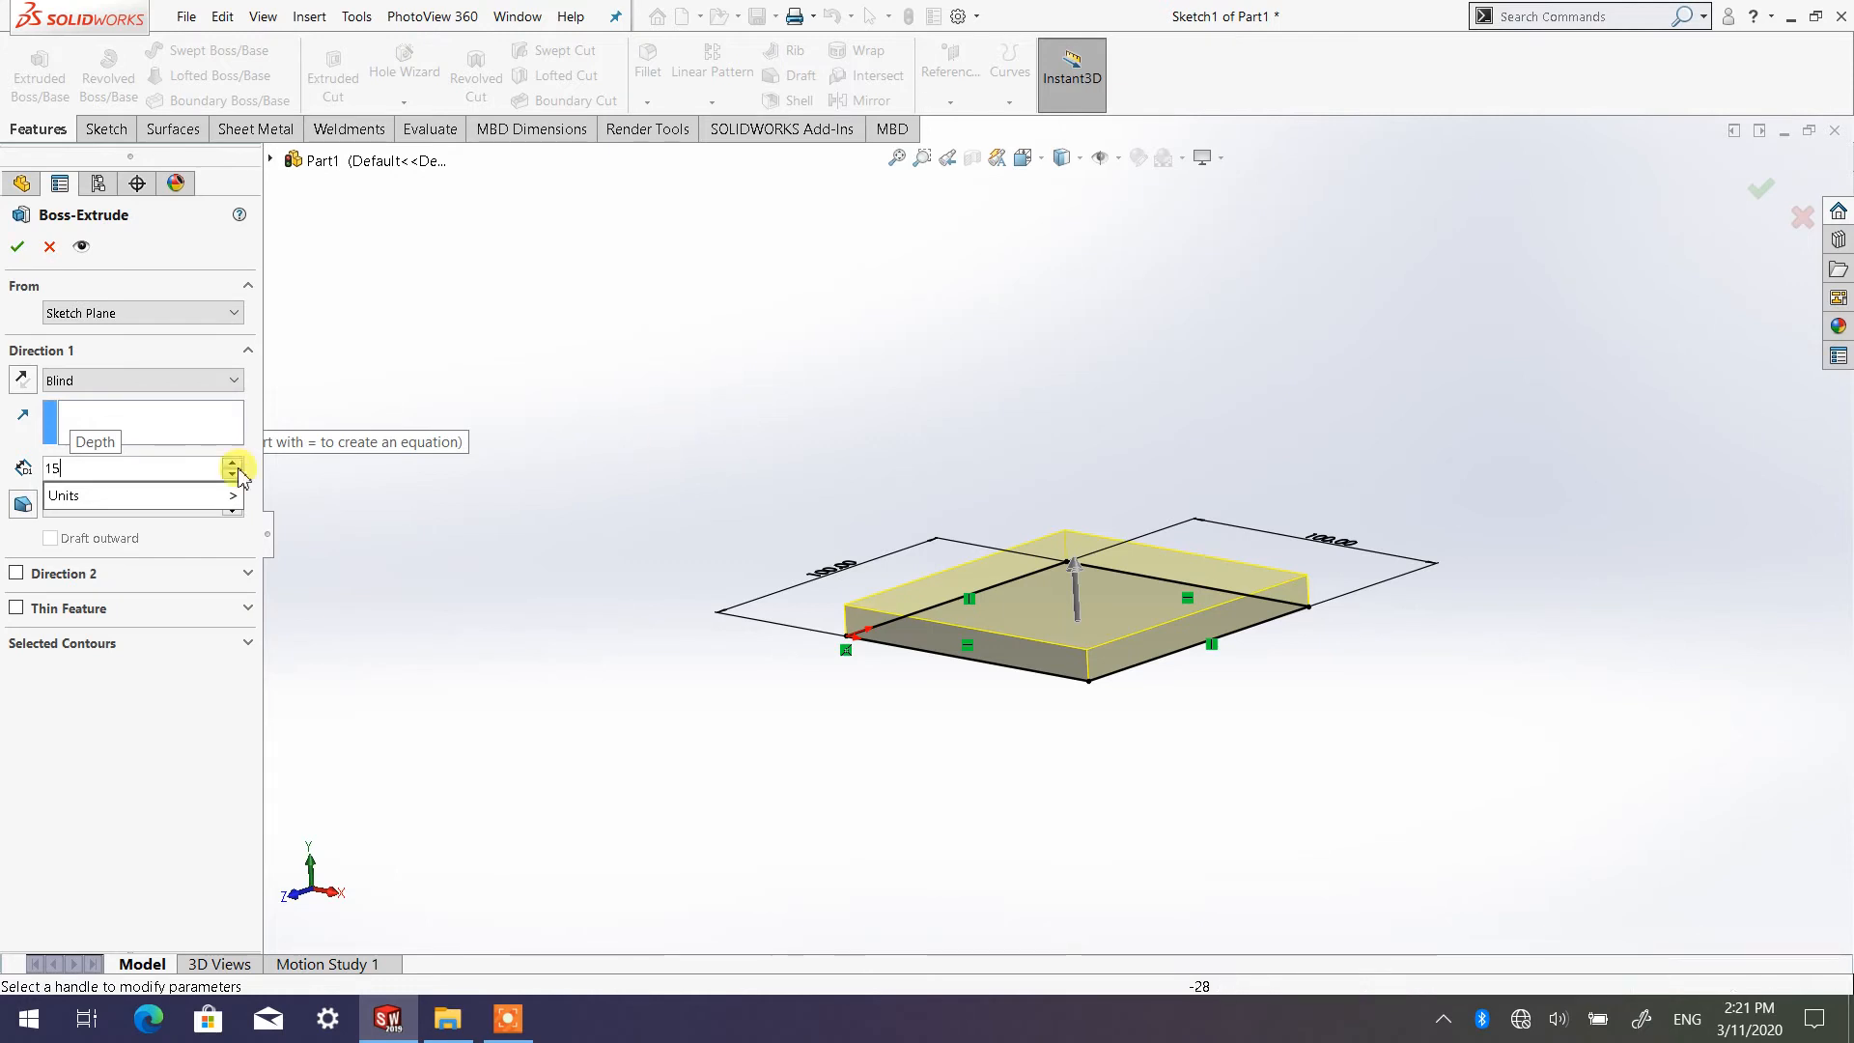
click(742, 421)
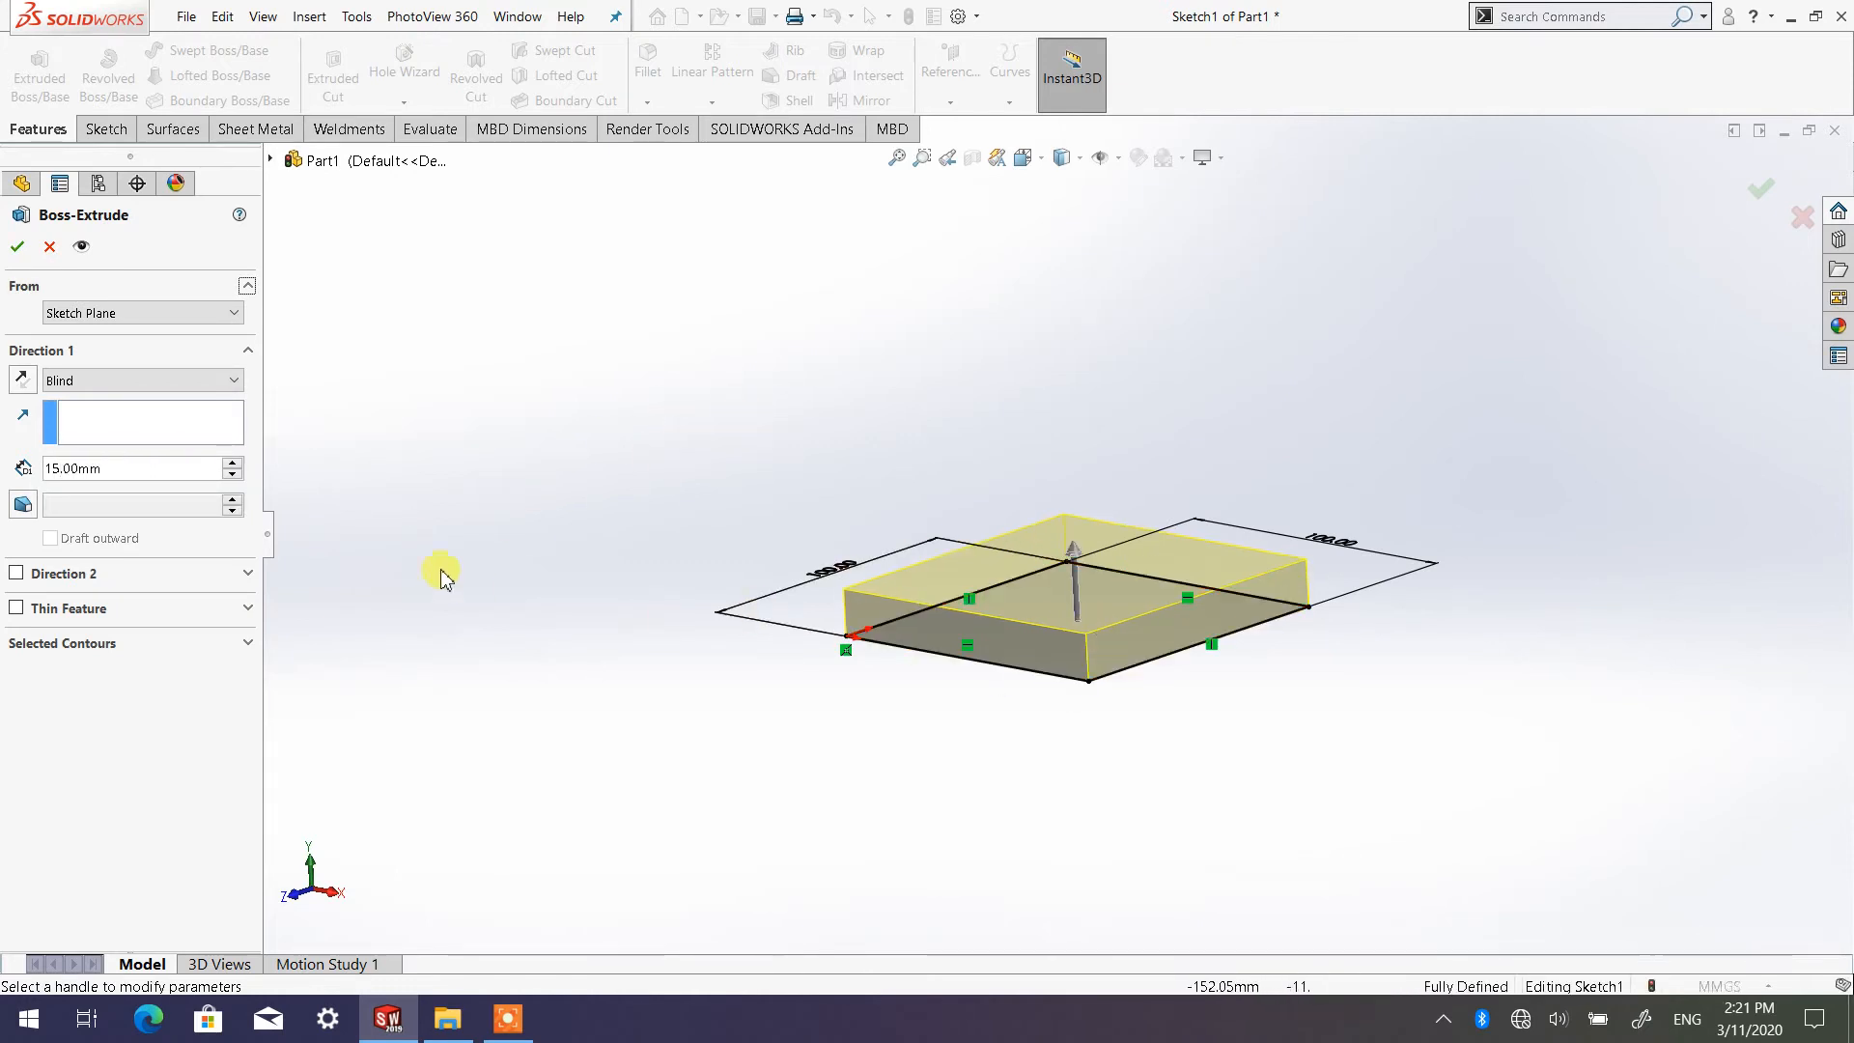
Raise the extrusion depth to 45 mm in 10 mm increments, testing one decrease and increase
click(231, 464)
click(231, 462)
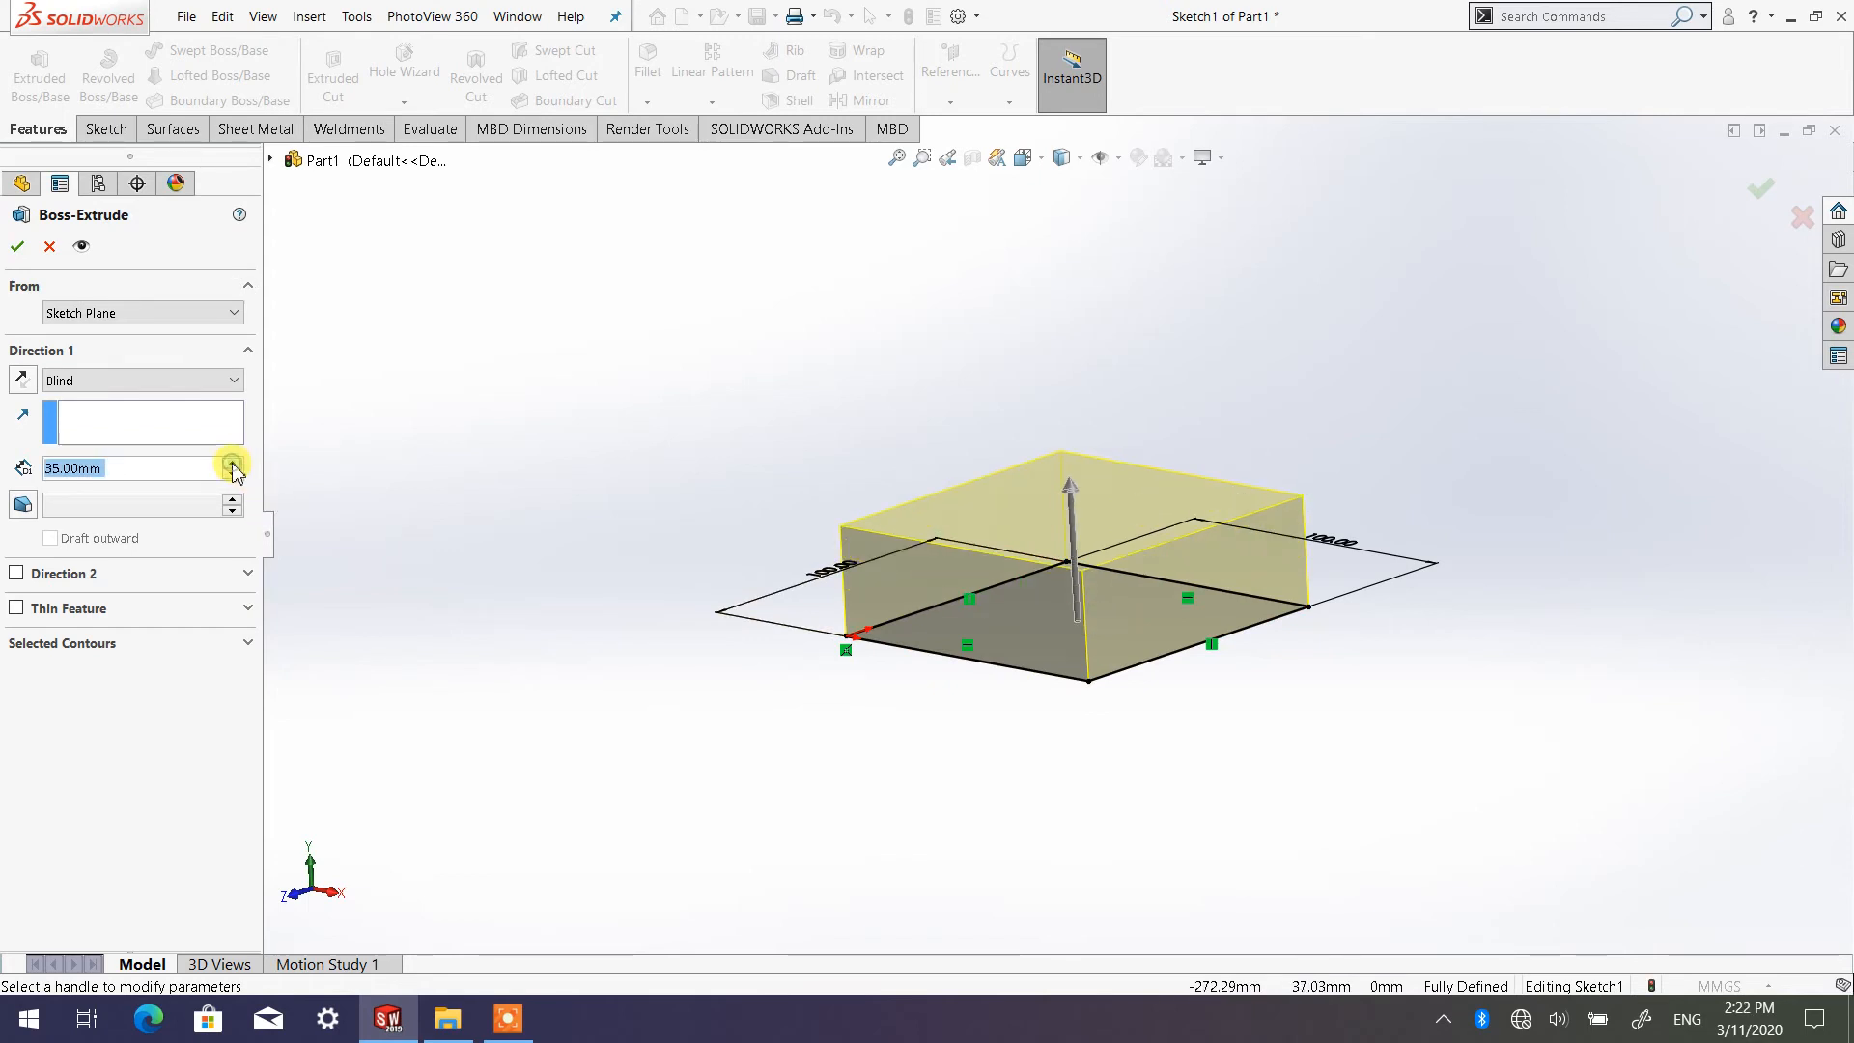
click(232, 464)
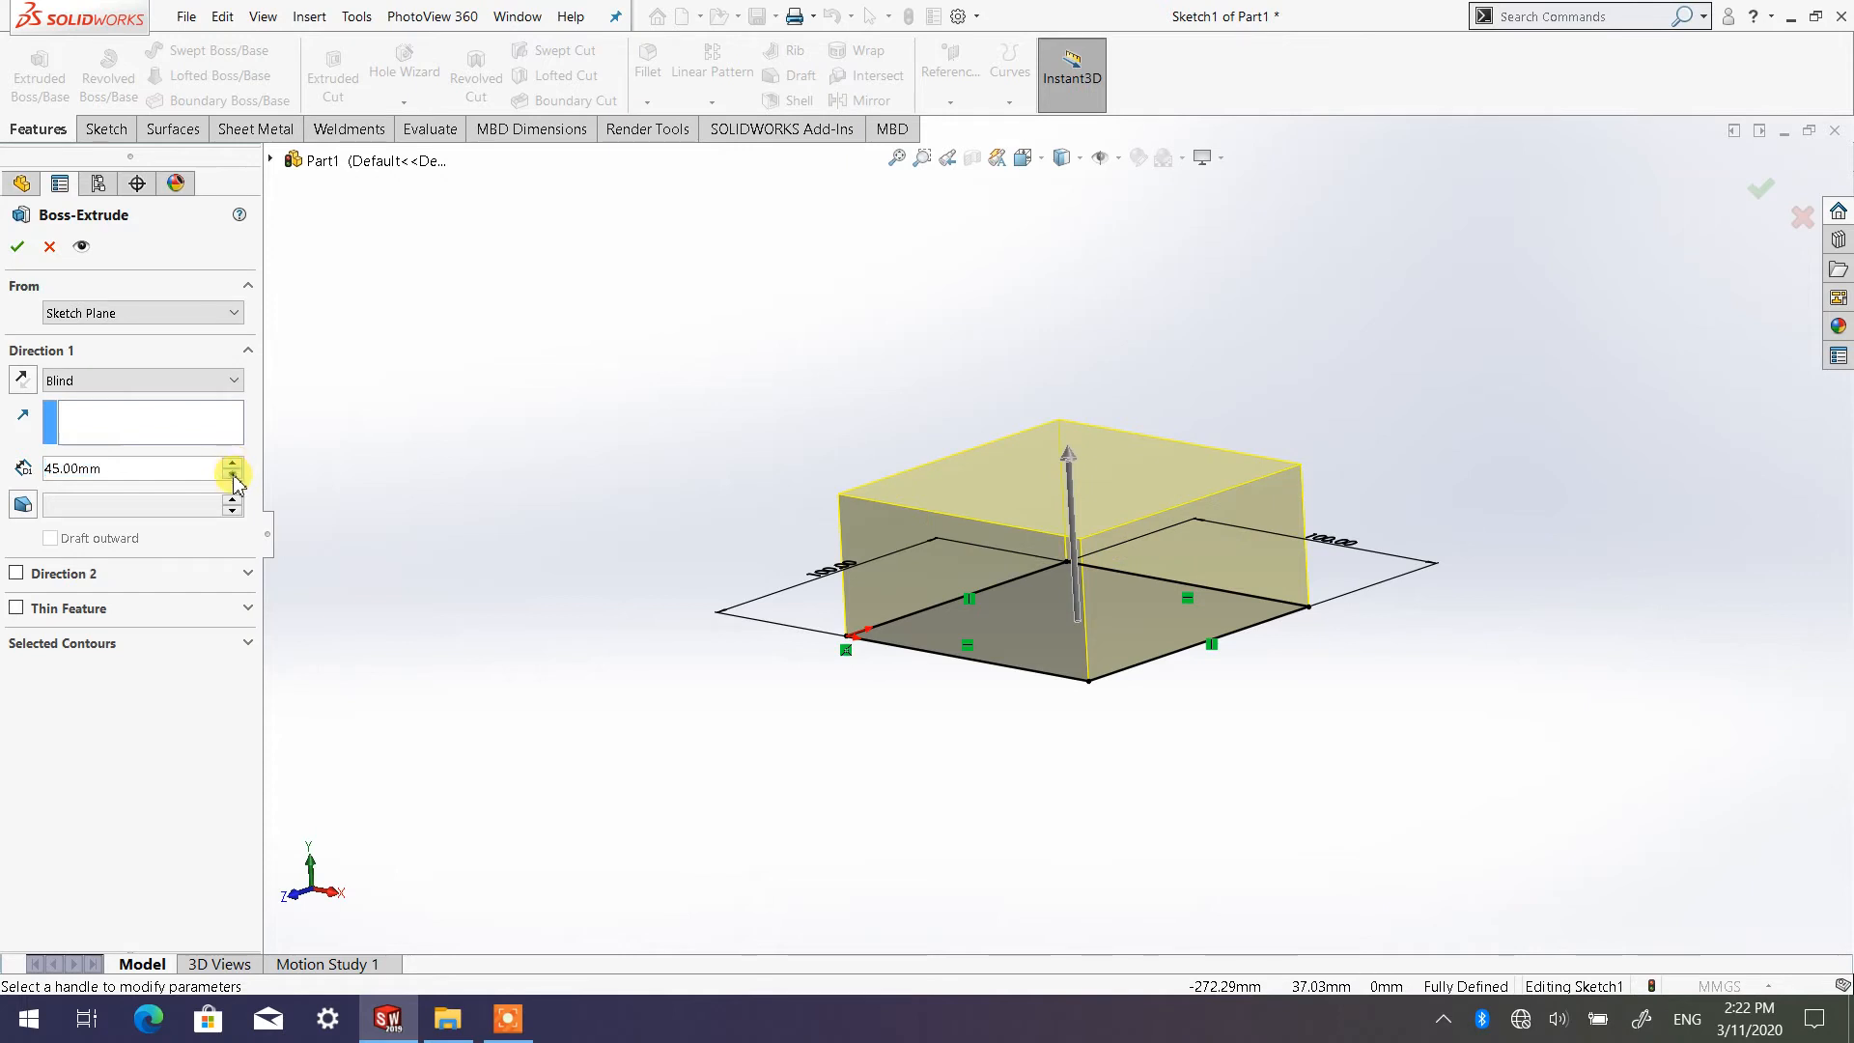
click(233, 475)
click(233, 464)
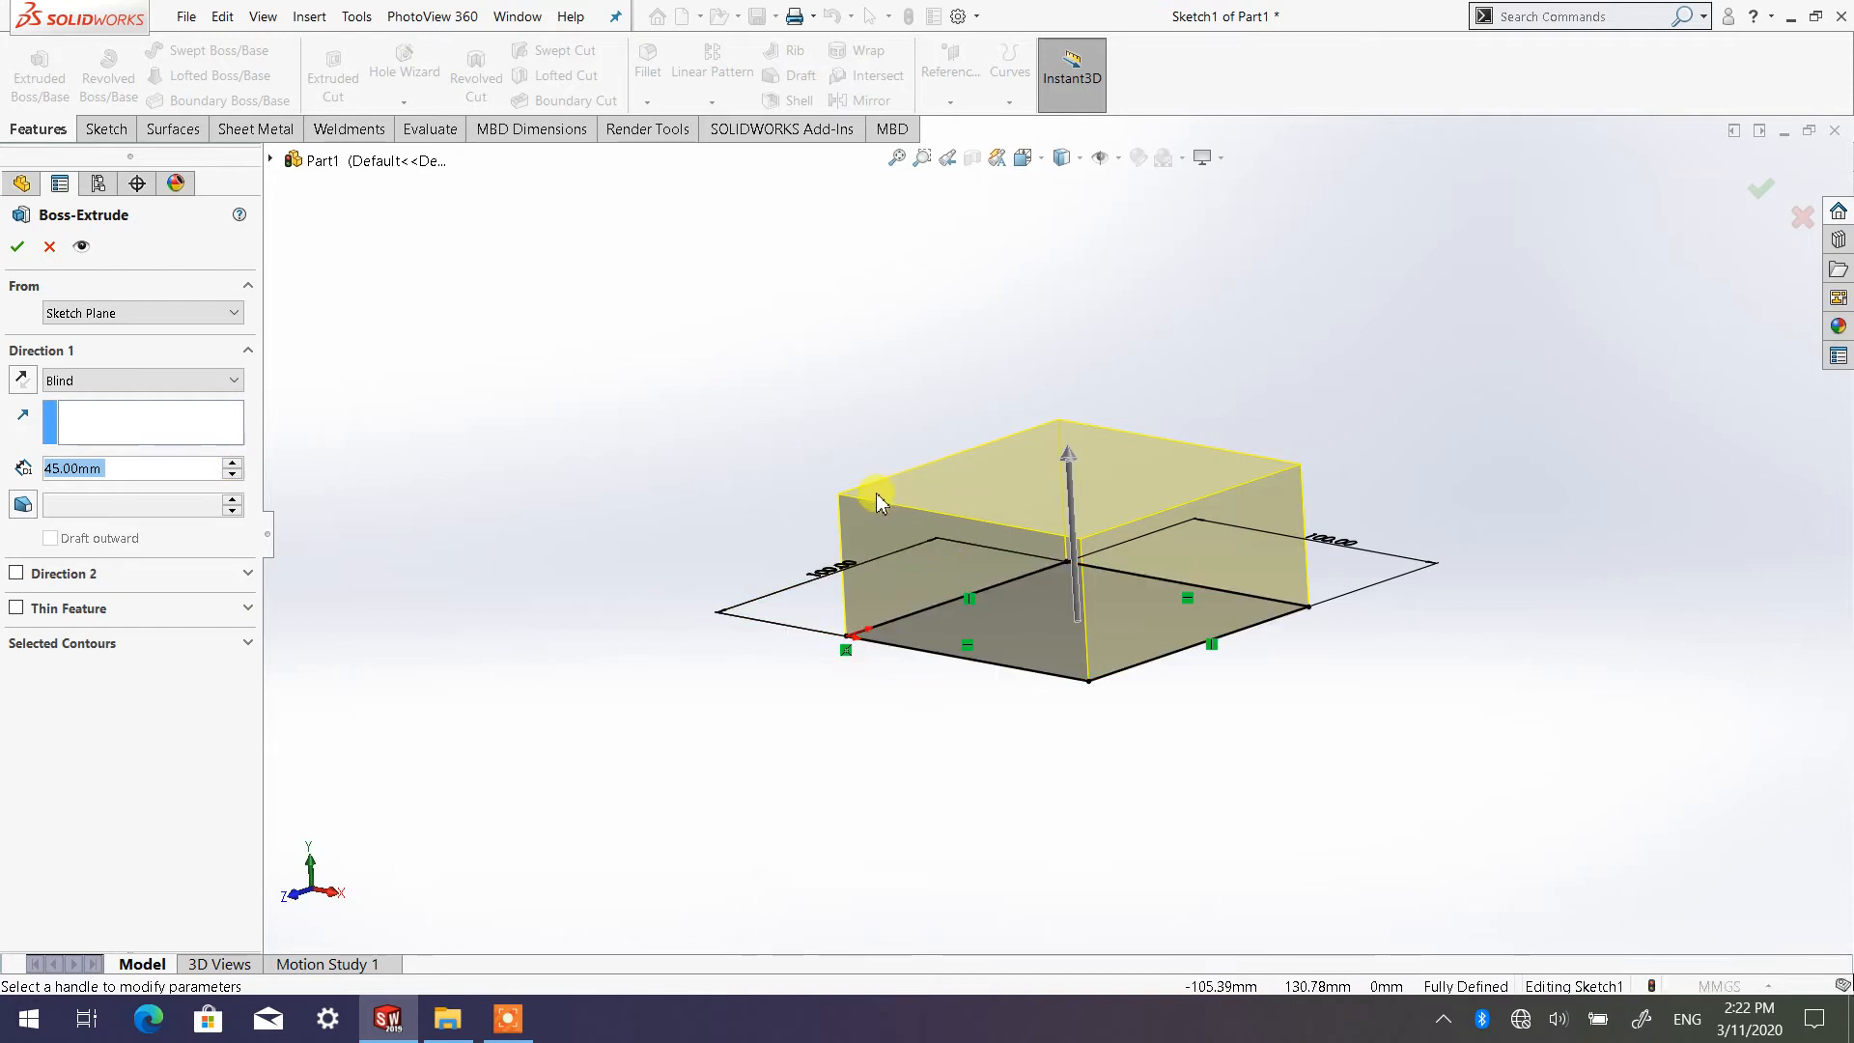
Set the Blind extrusion depth to 100 mm and inspect the cube preview from different angles
click(135, 472)
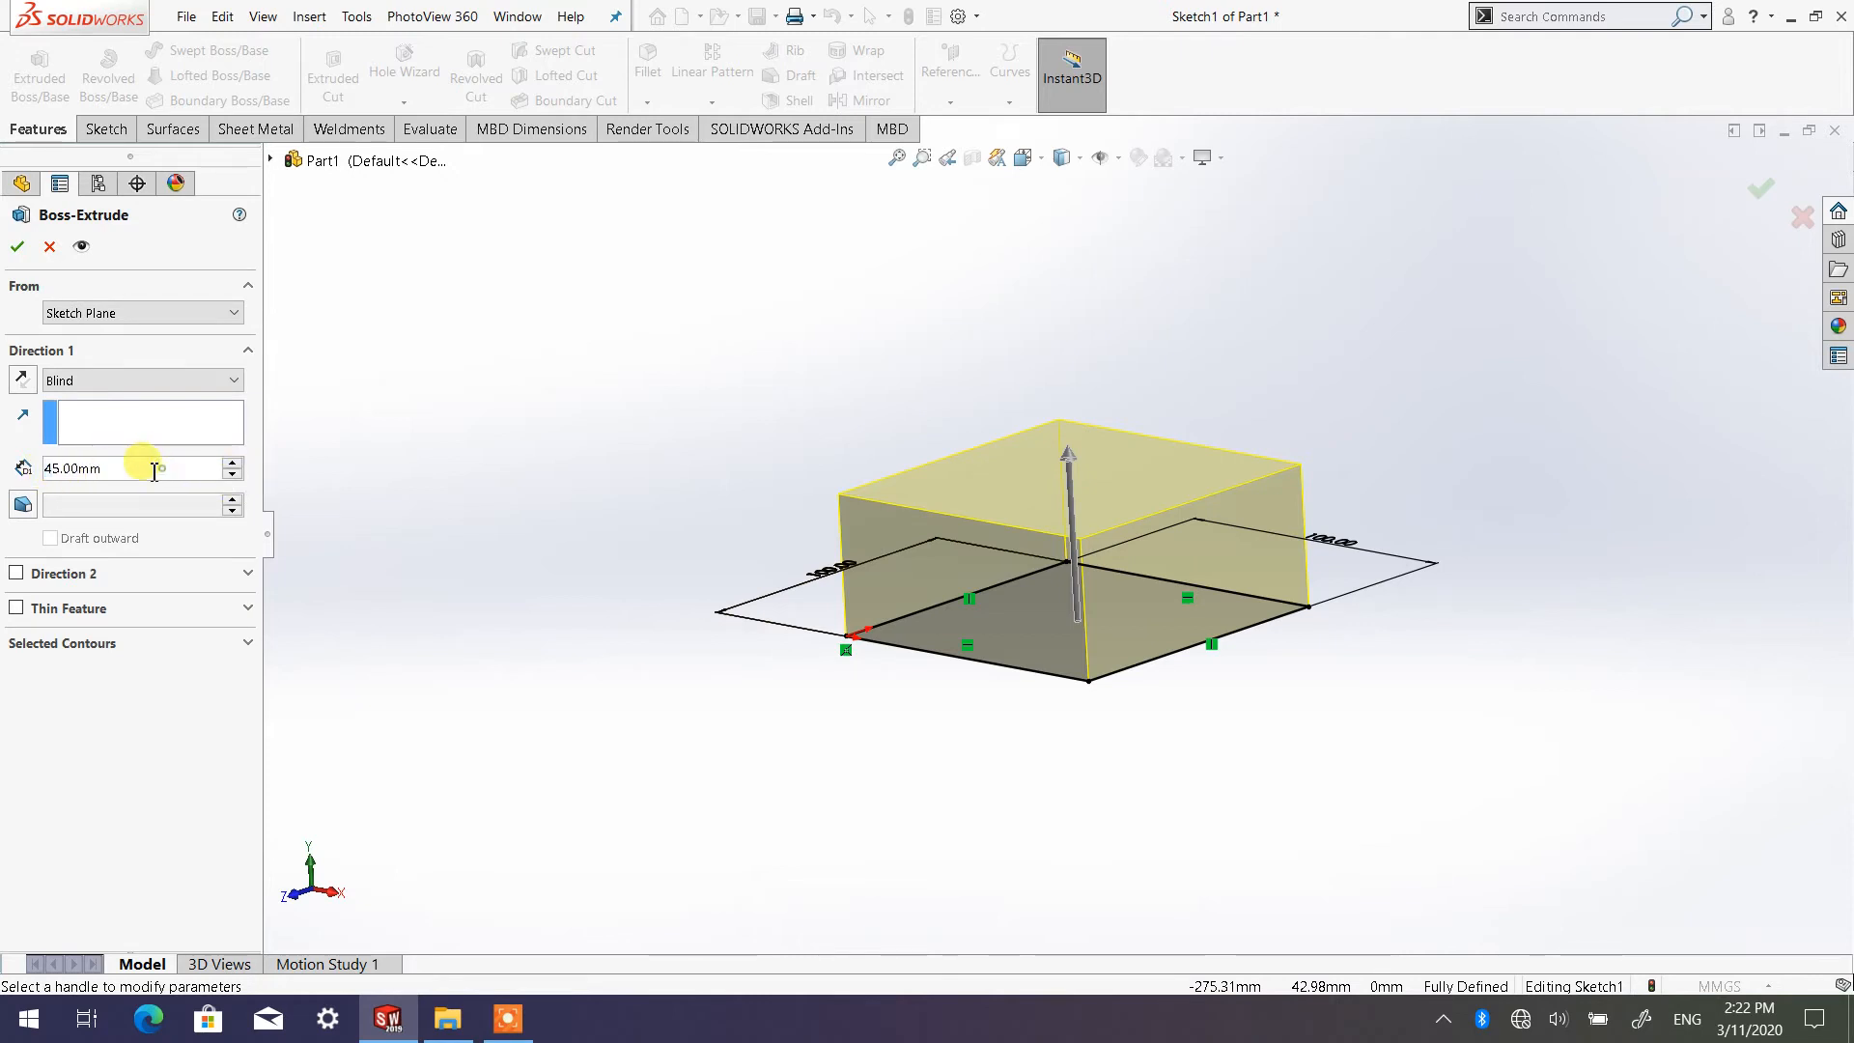
drag(154, 472, 22, 466)
text(1)
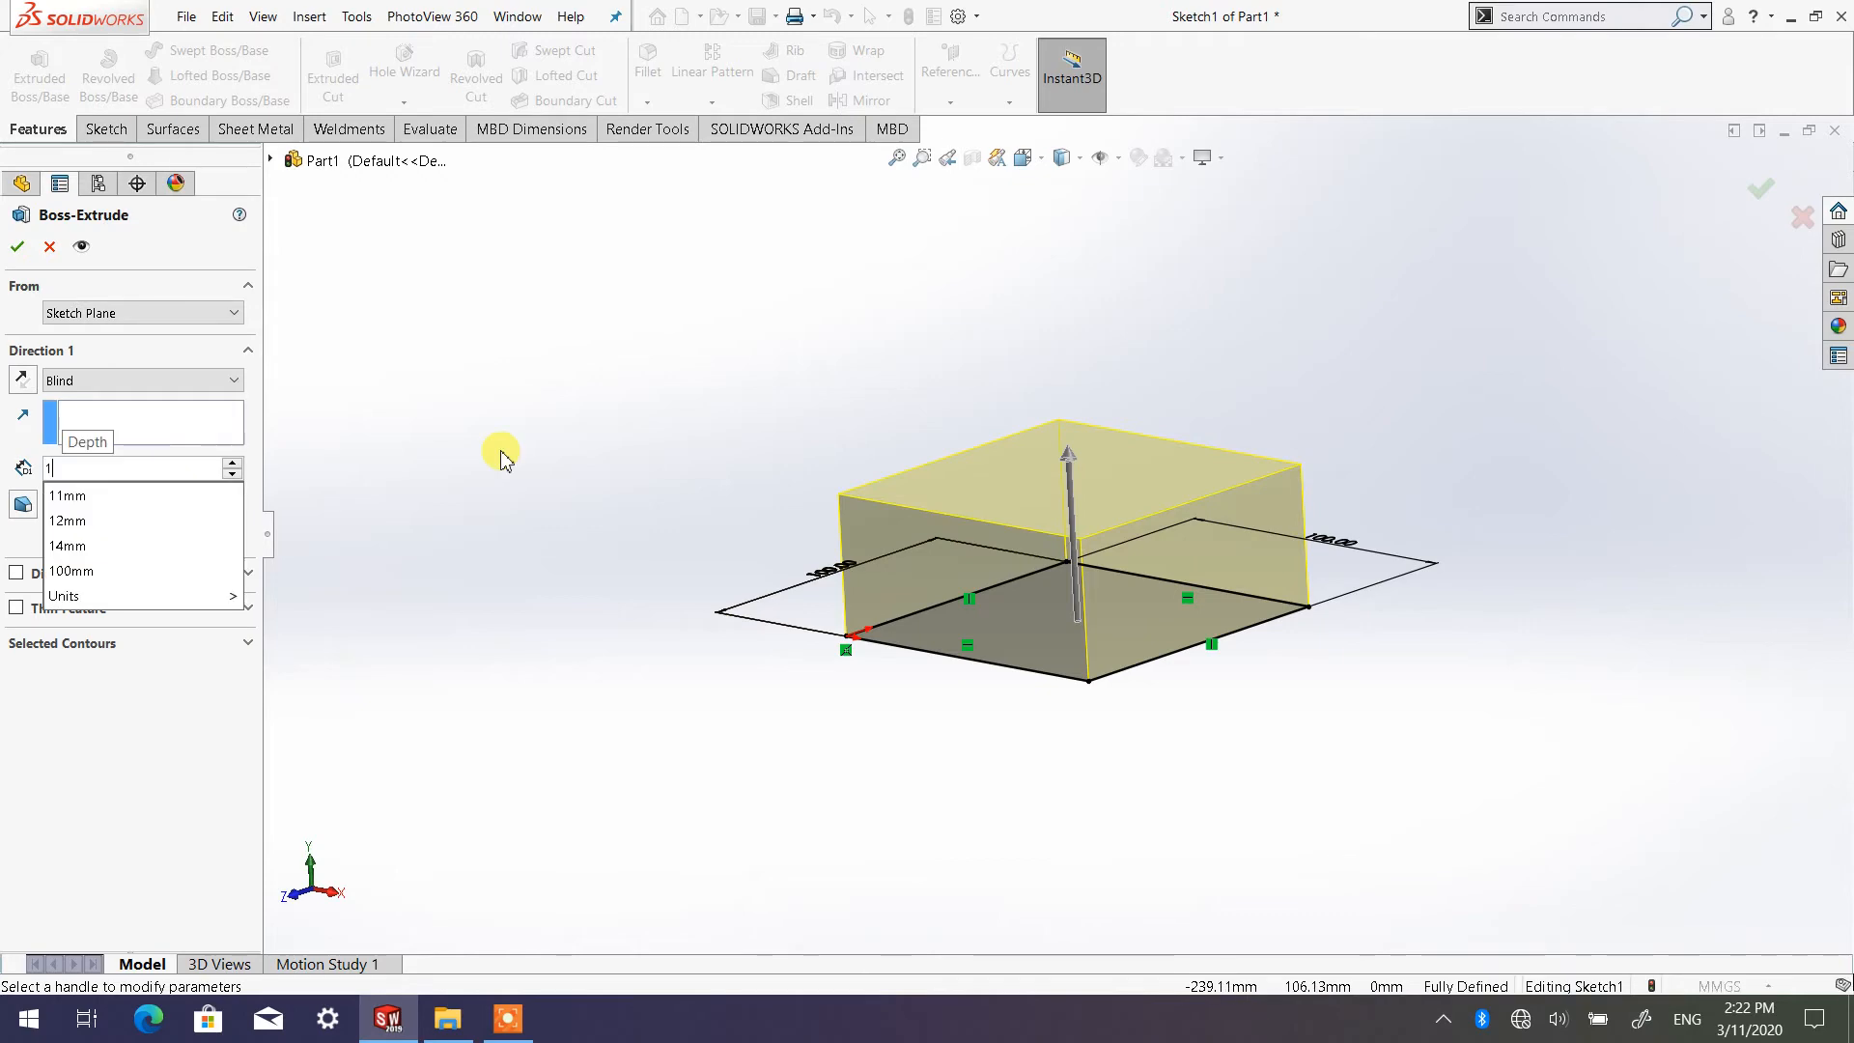
text(00)
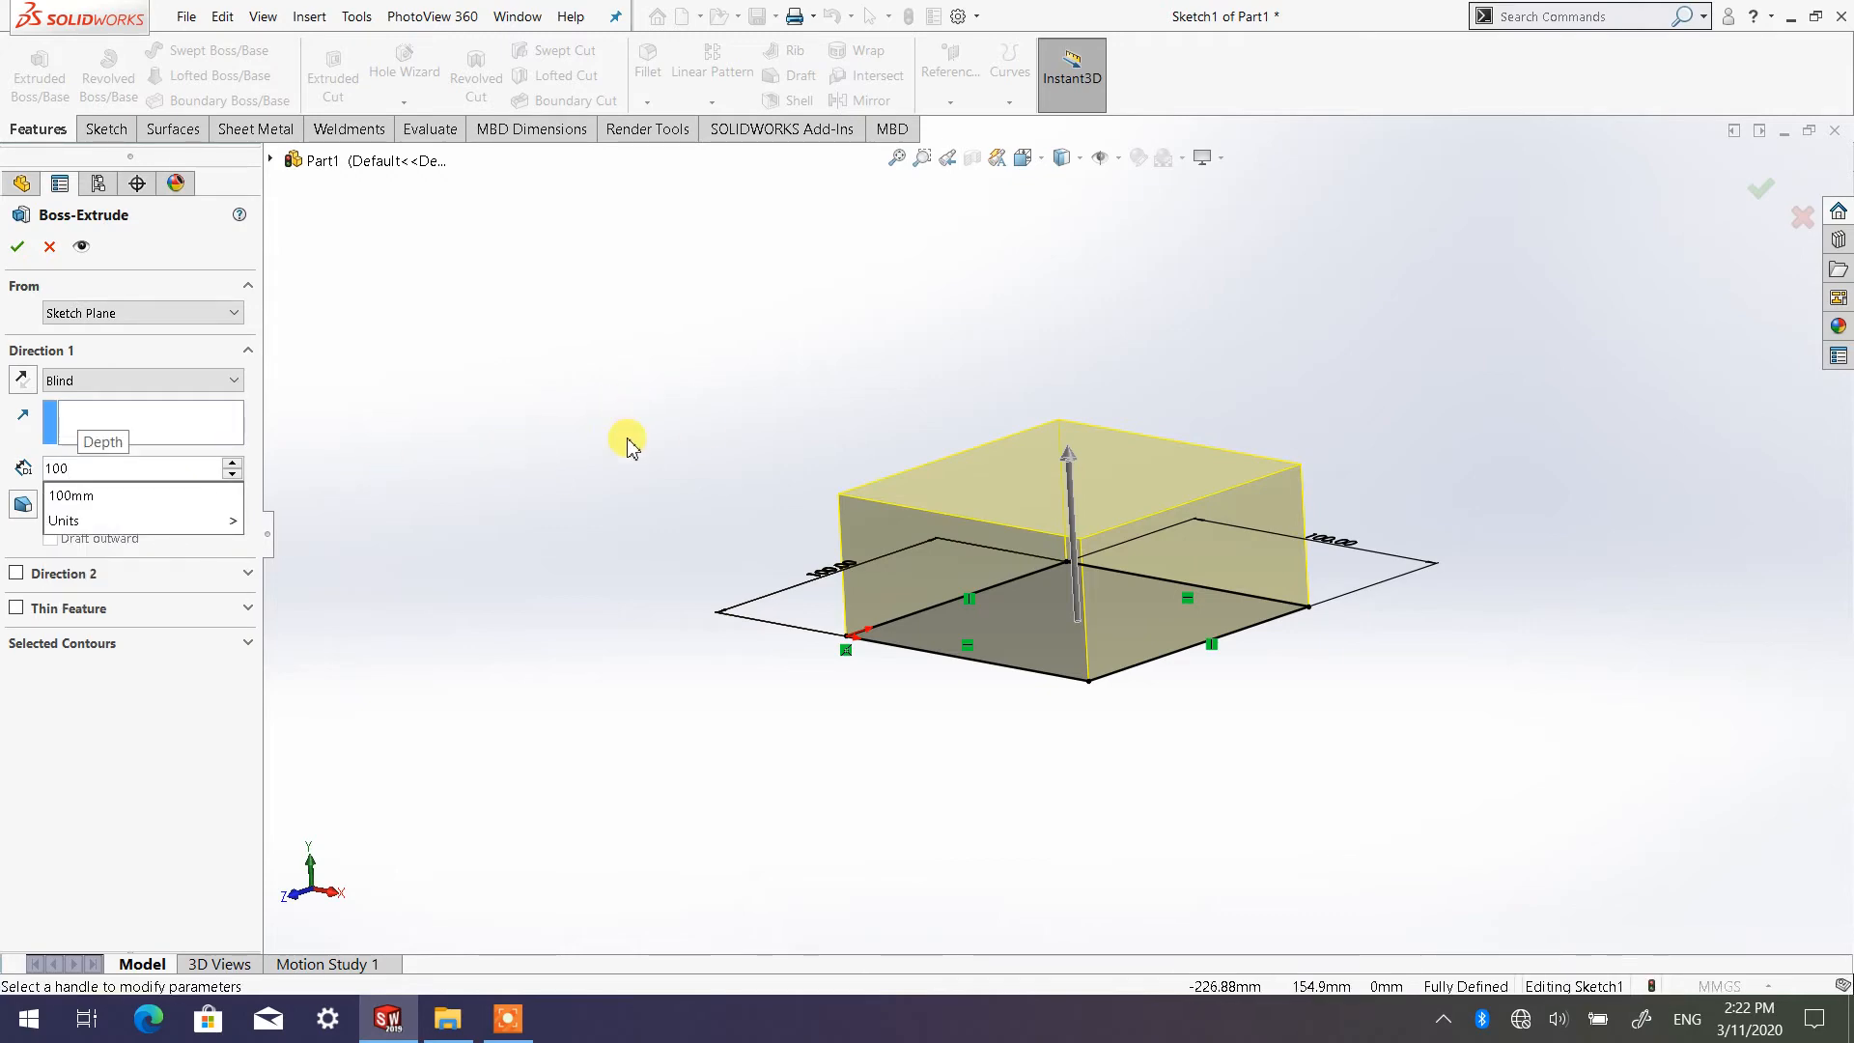
key(Return)
middle_drag(1283, 550, 1243, 725)
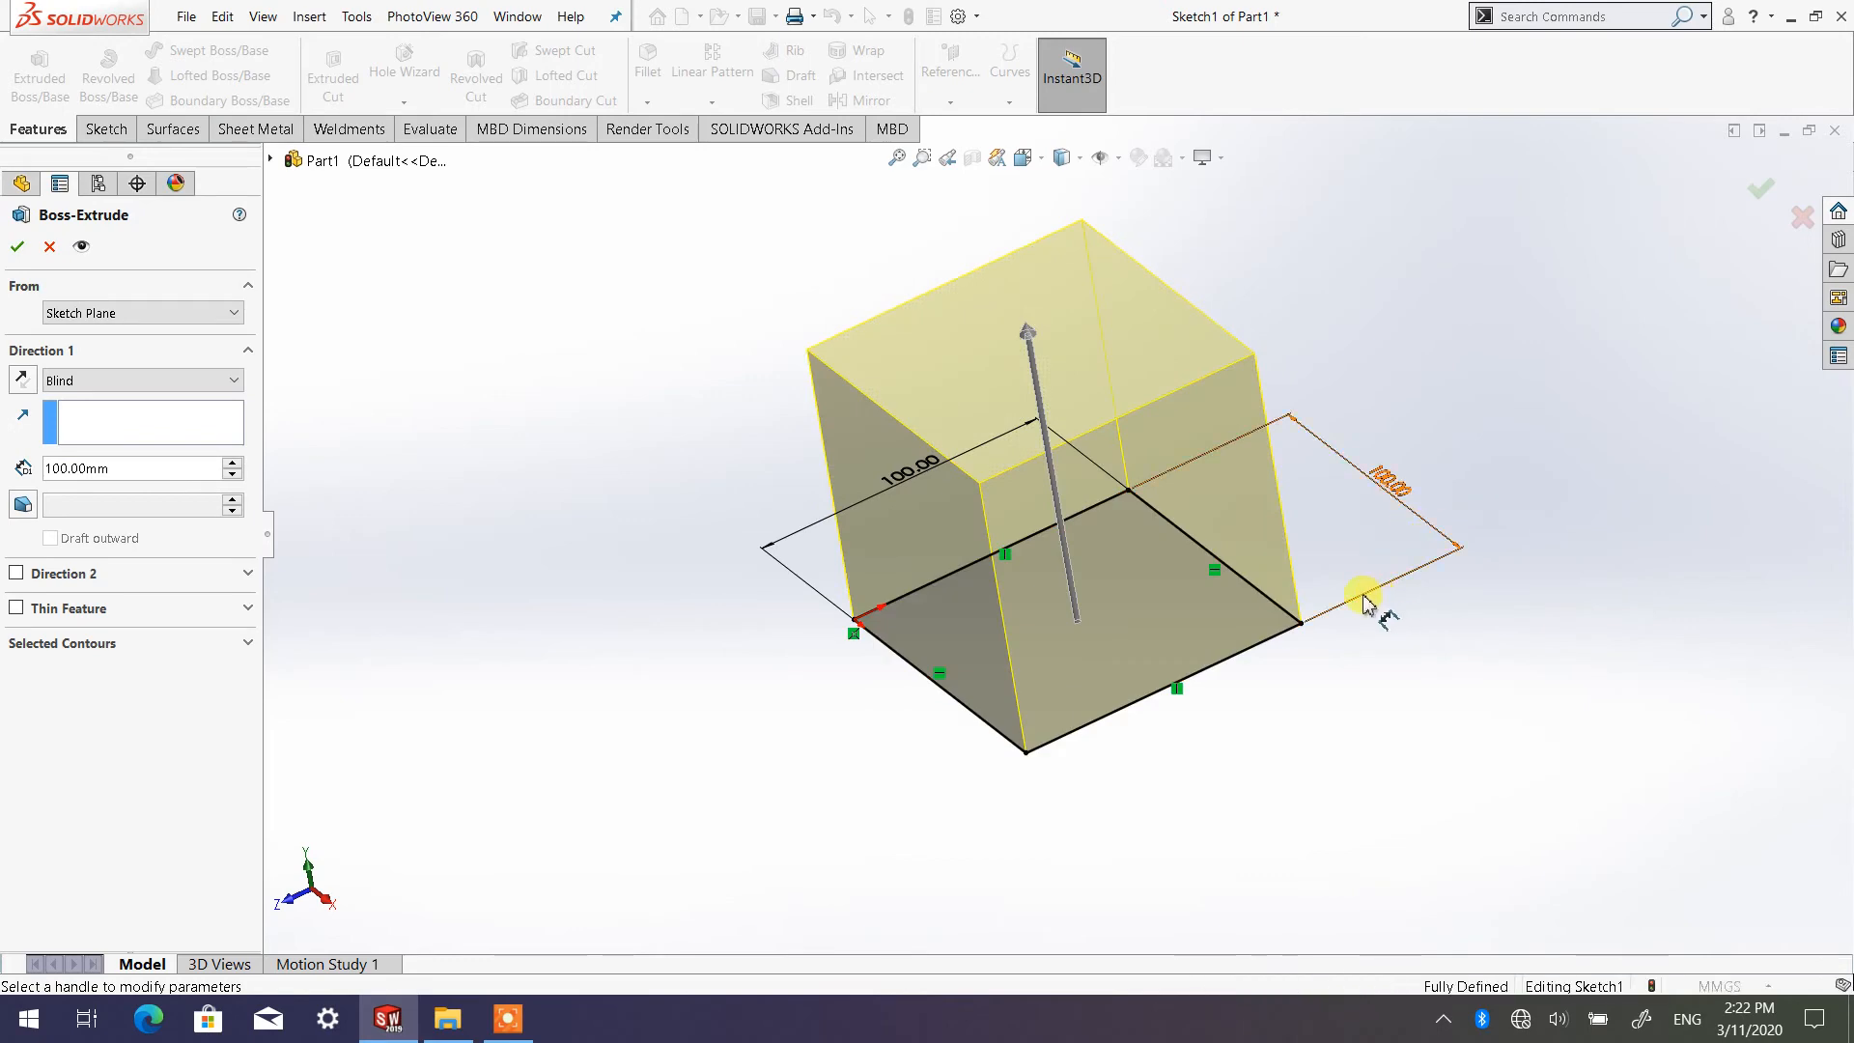
middle_drag(1179, 484, 1192, 423)
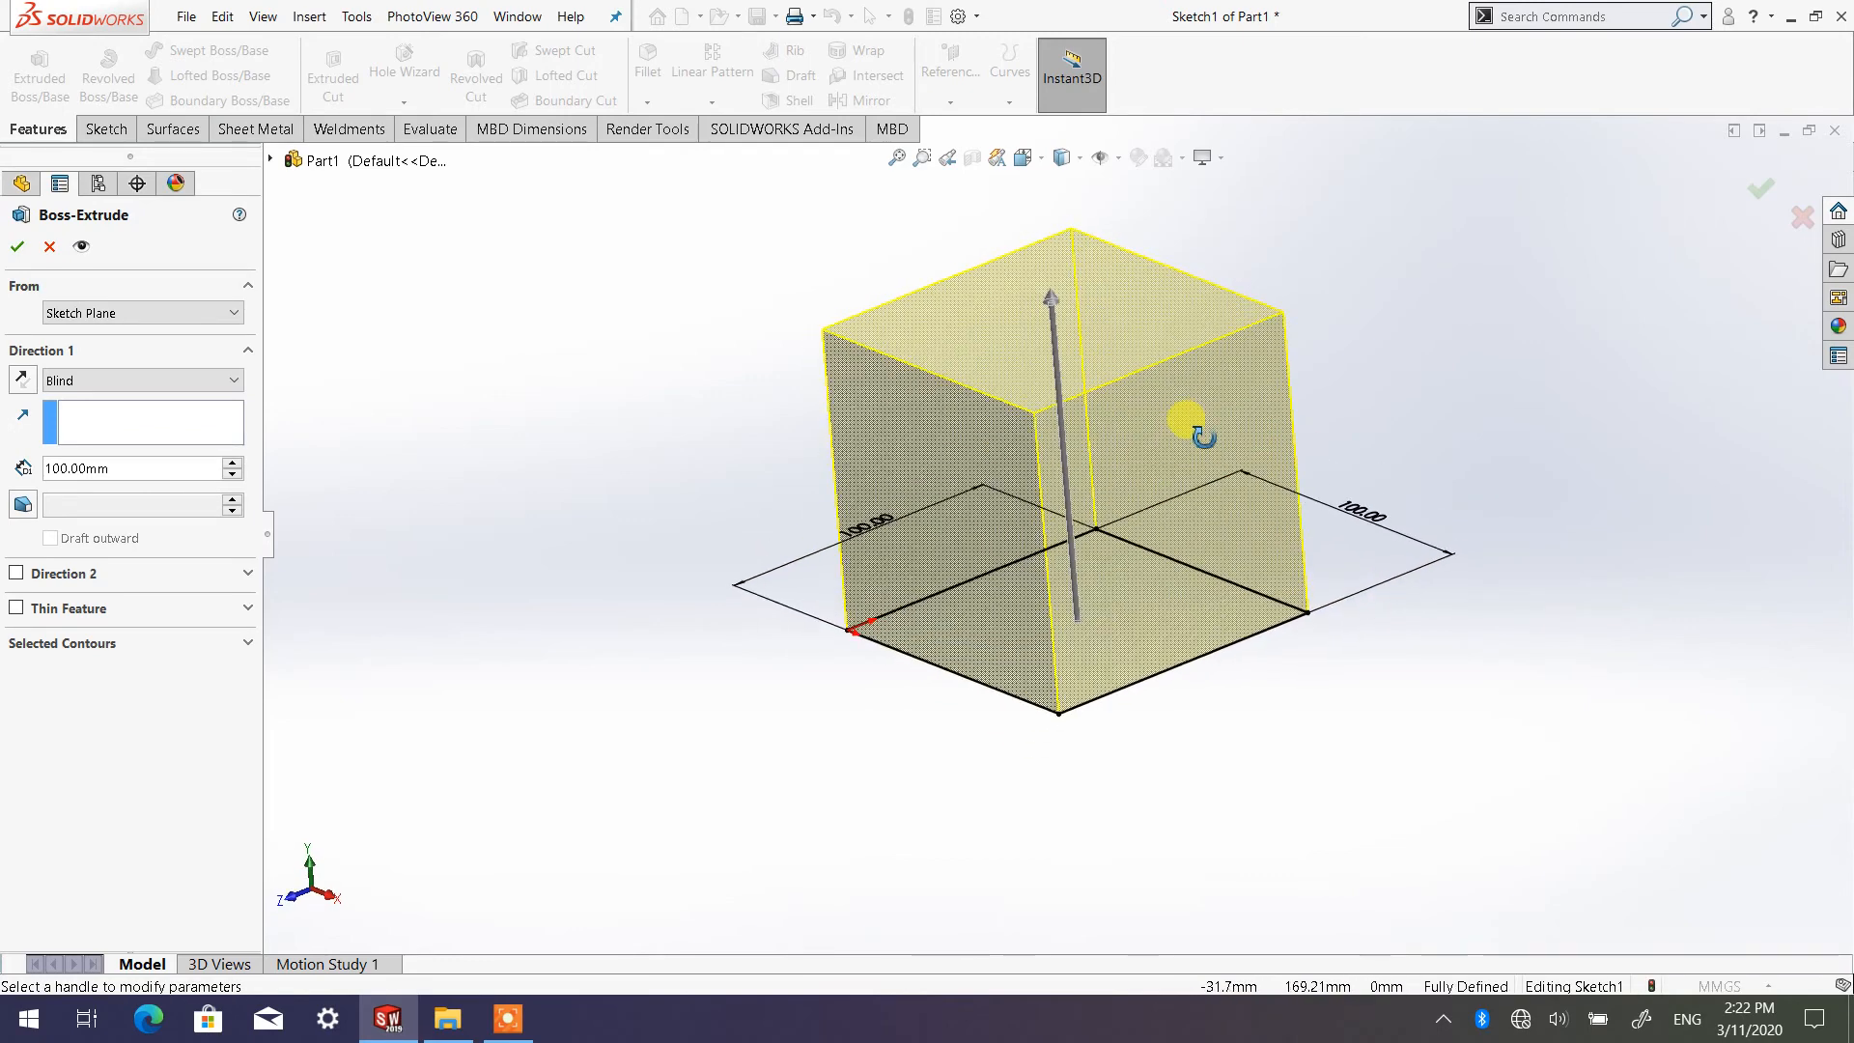
Reverse the Direction 1 extrusion to below the sketch plane, inspect the preview, and flip it back upward
scroll(1092, 424, up, 2)
scroll(1092, 423, down, 2)
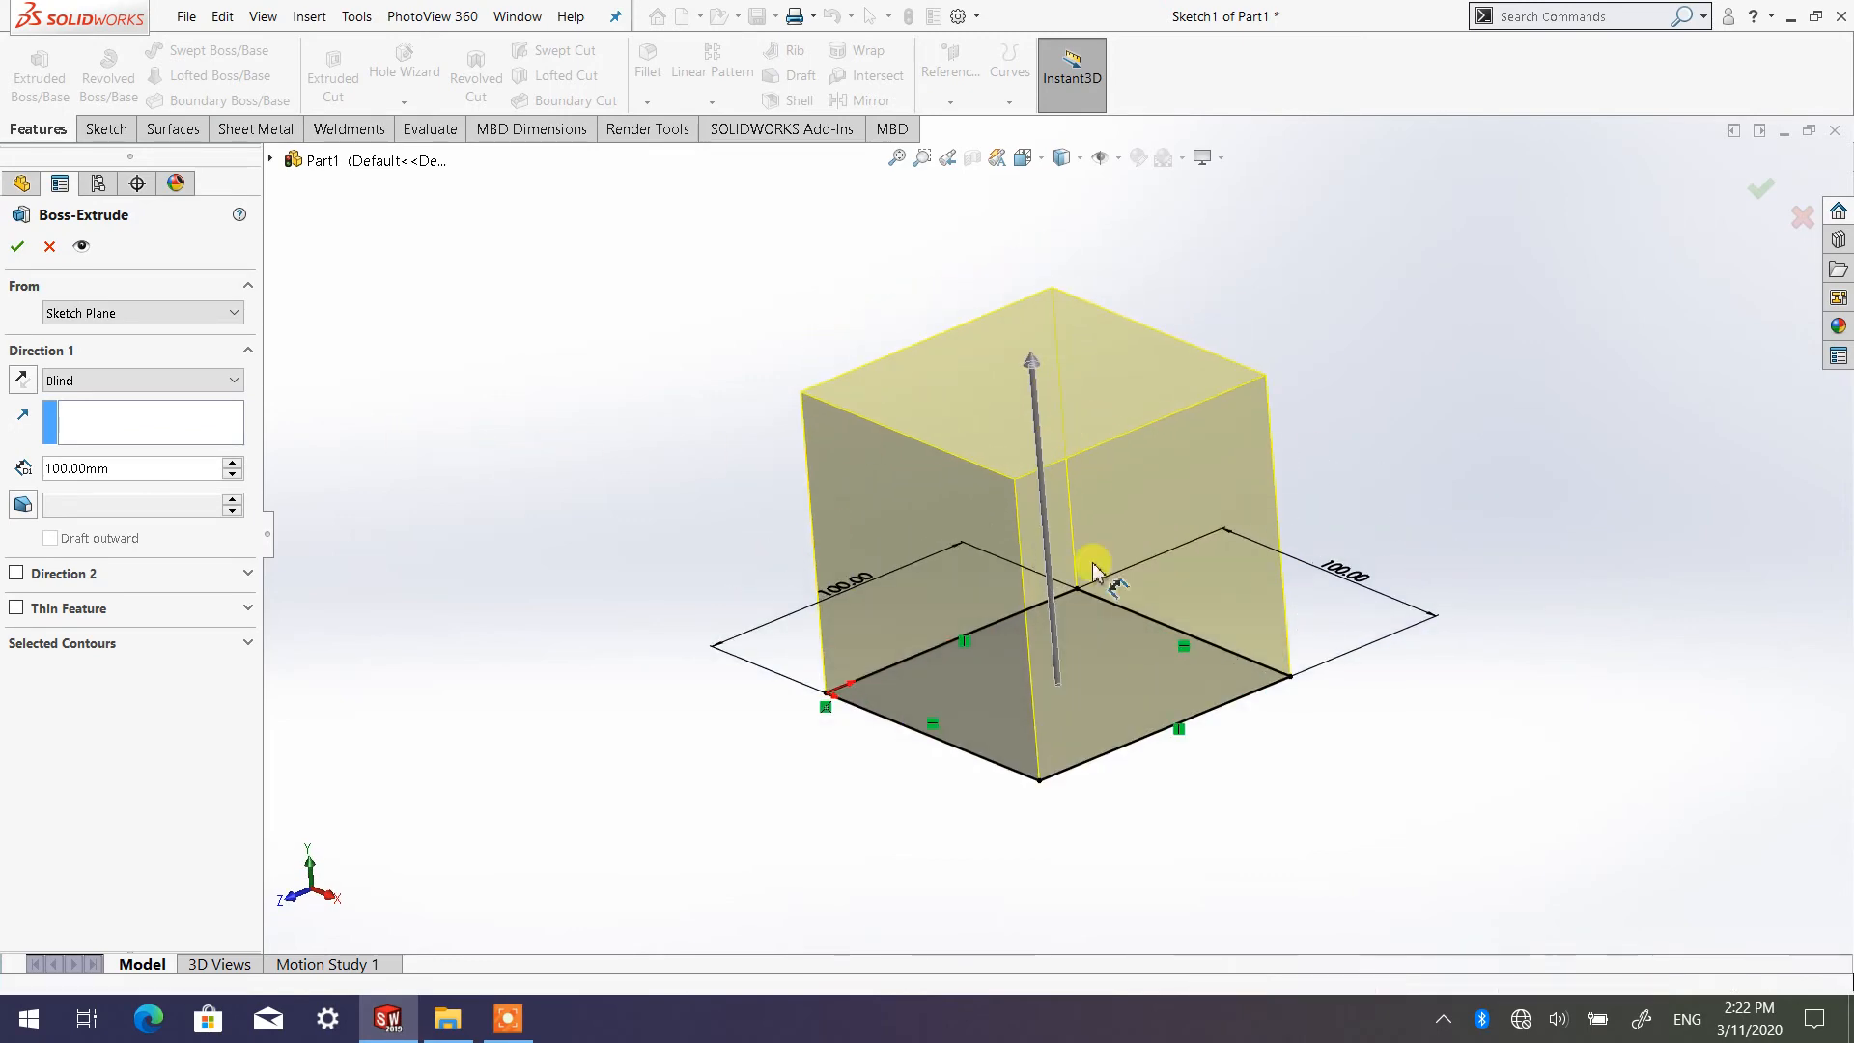
middle_drag(1088, 563, 1050, 471)
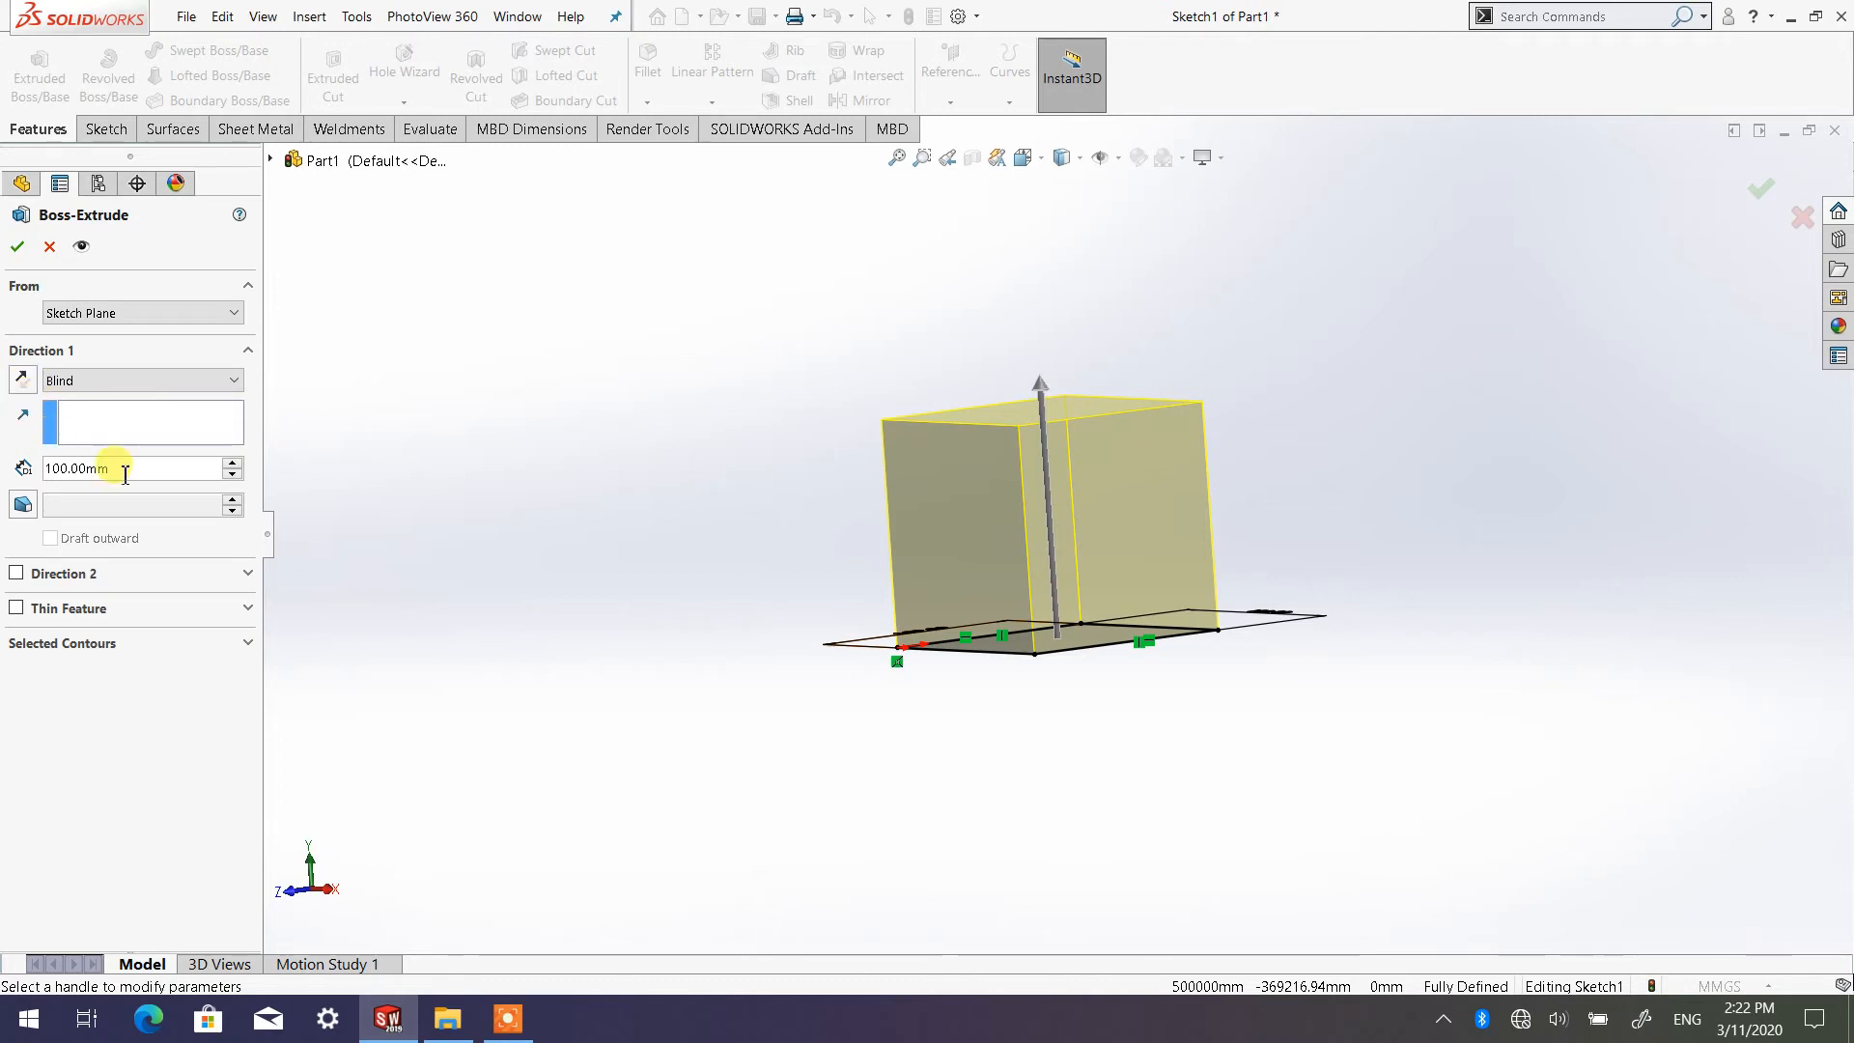
click(27, 386)
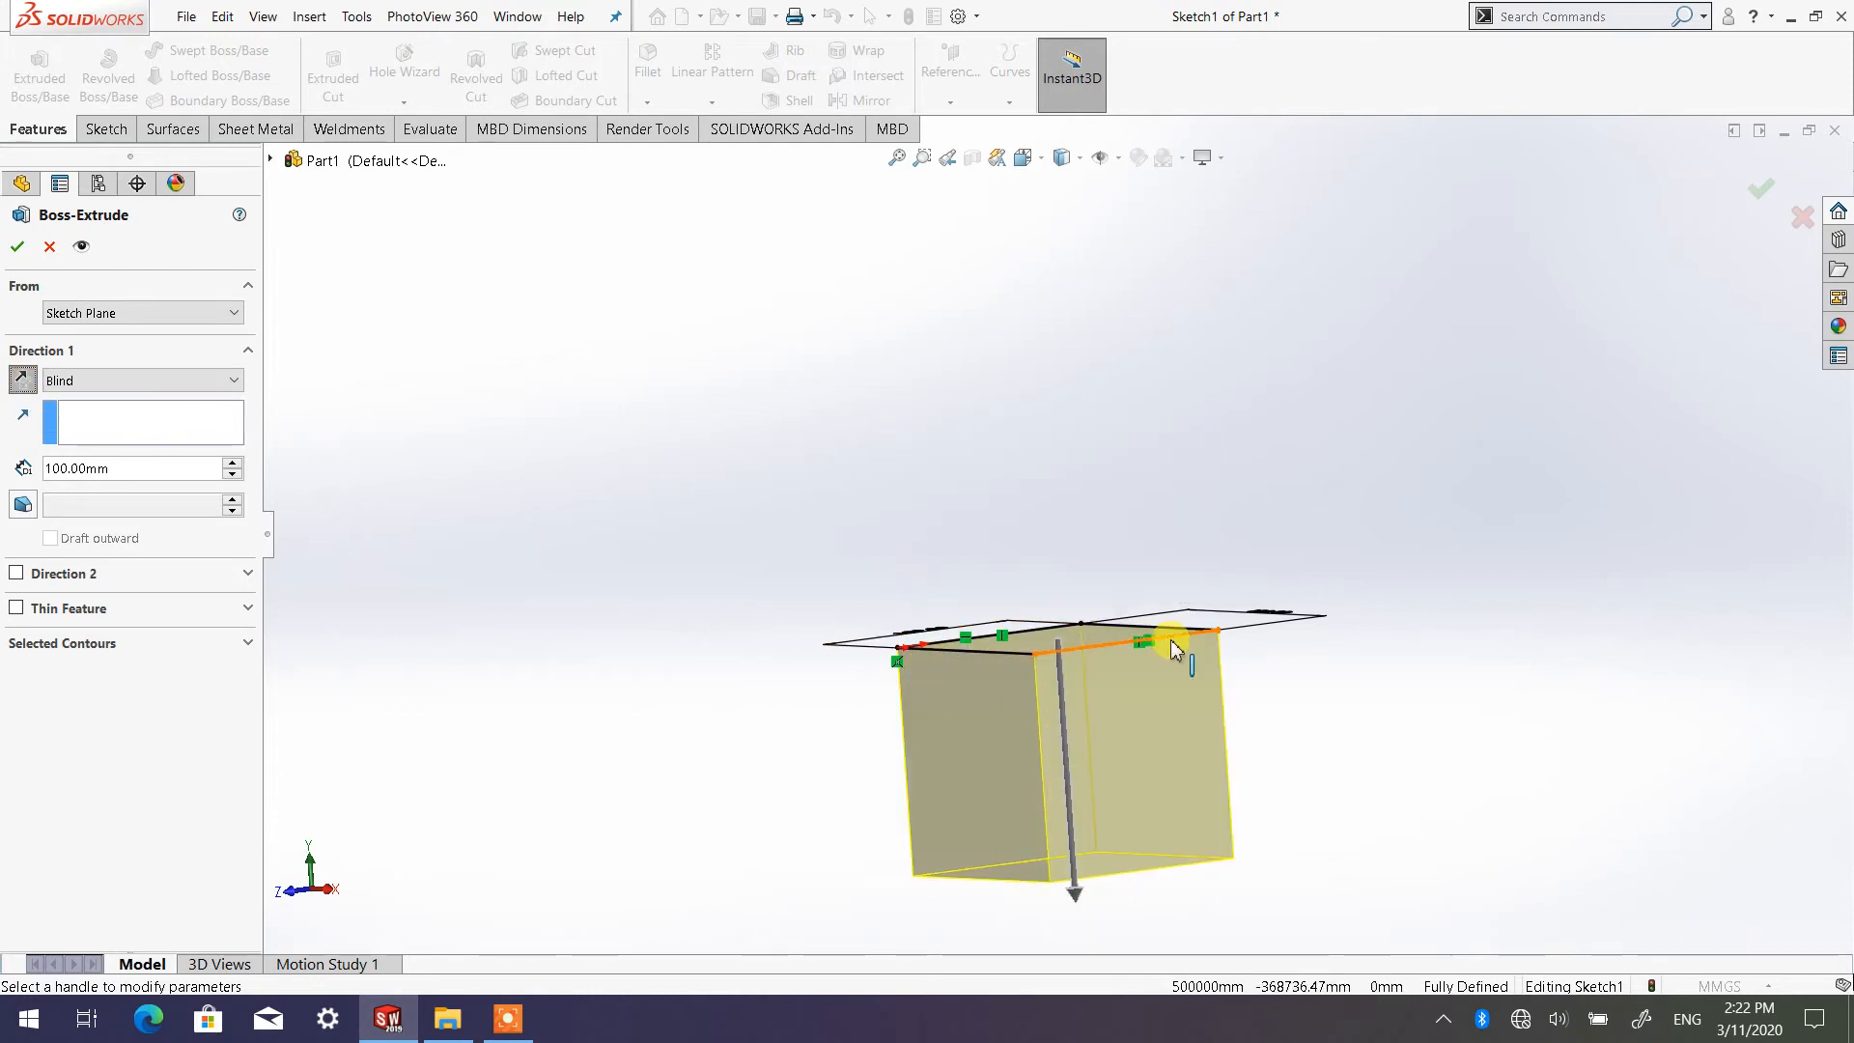
middle_drag(971, 657, 995, 787)
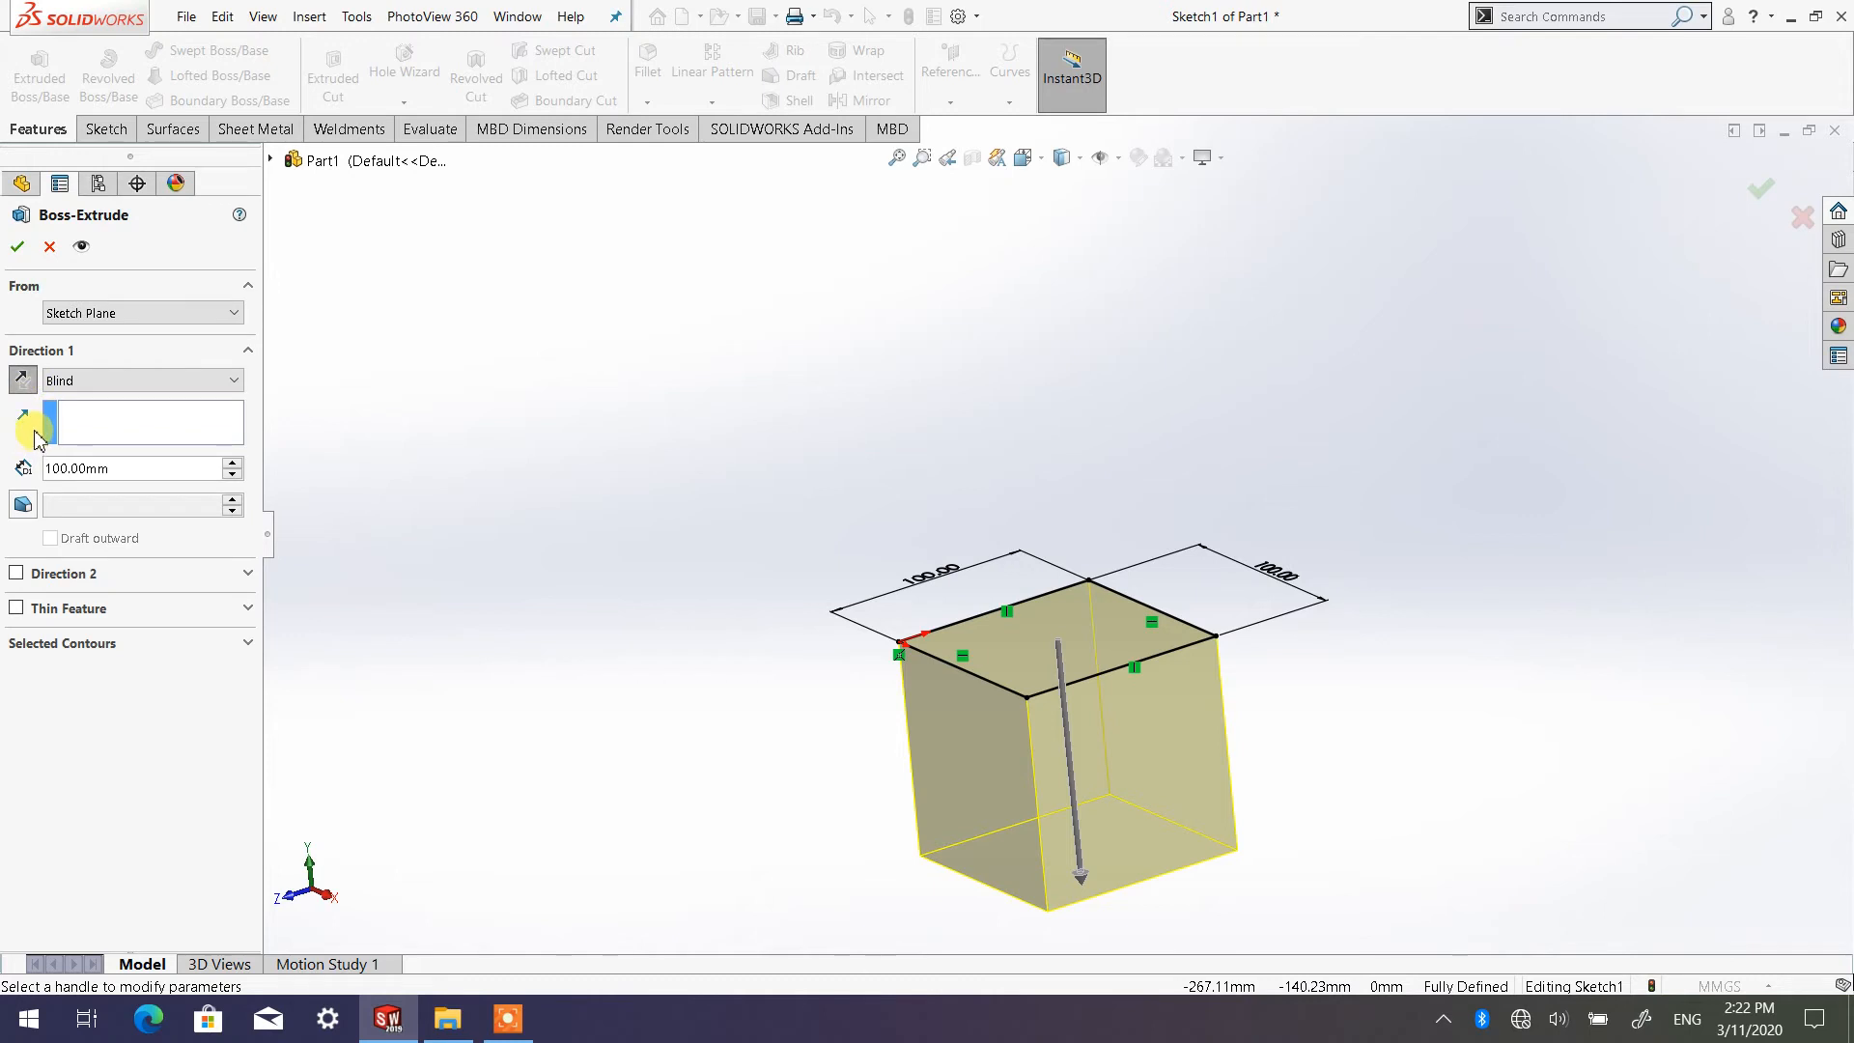
click(22, 380)
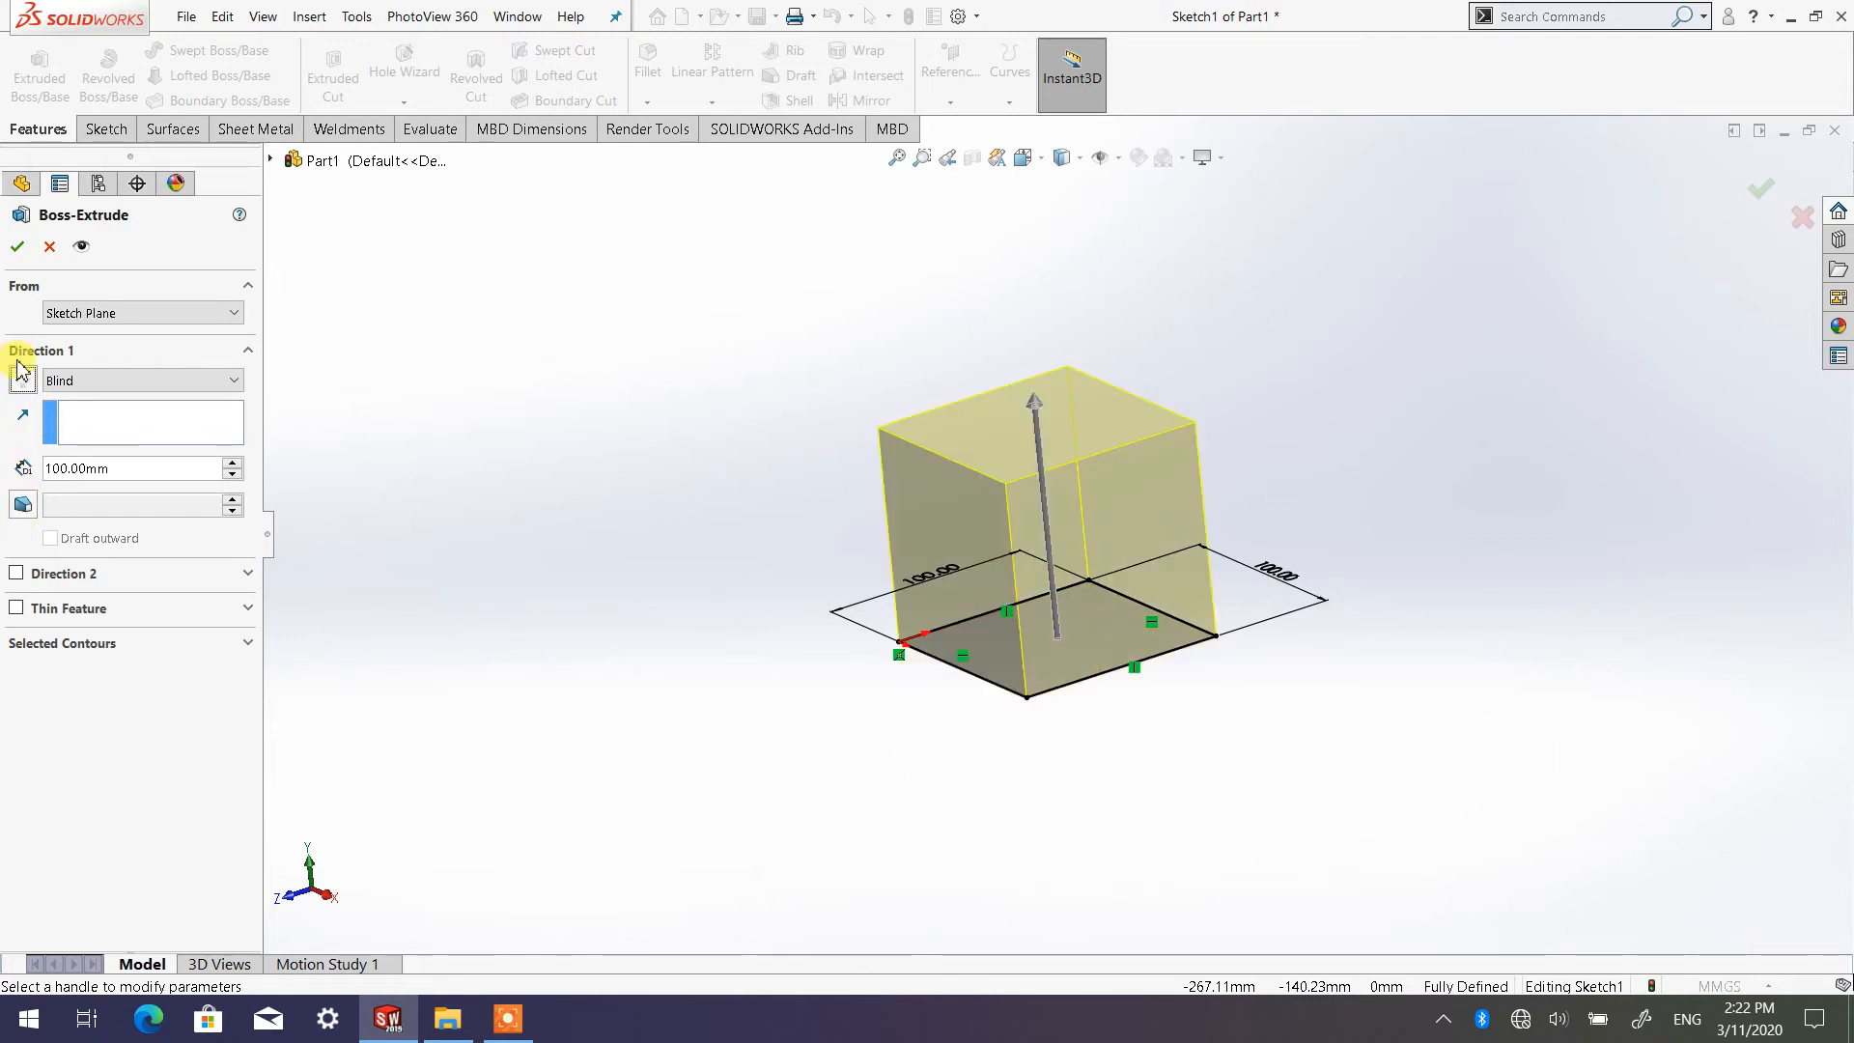
Toggle the Direction 1 reversal repeatedly to compare the upward and downward previews, ending with the cube above the sketch
click(22, 380)
click(21, 380)
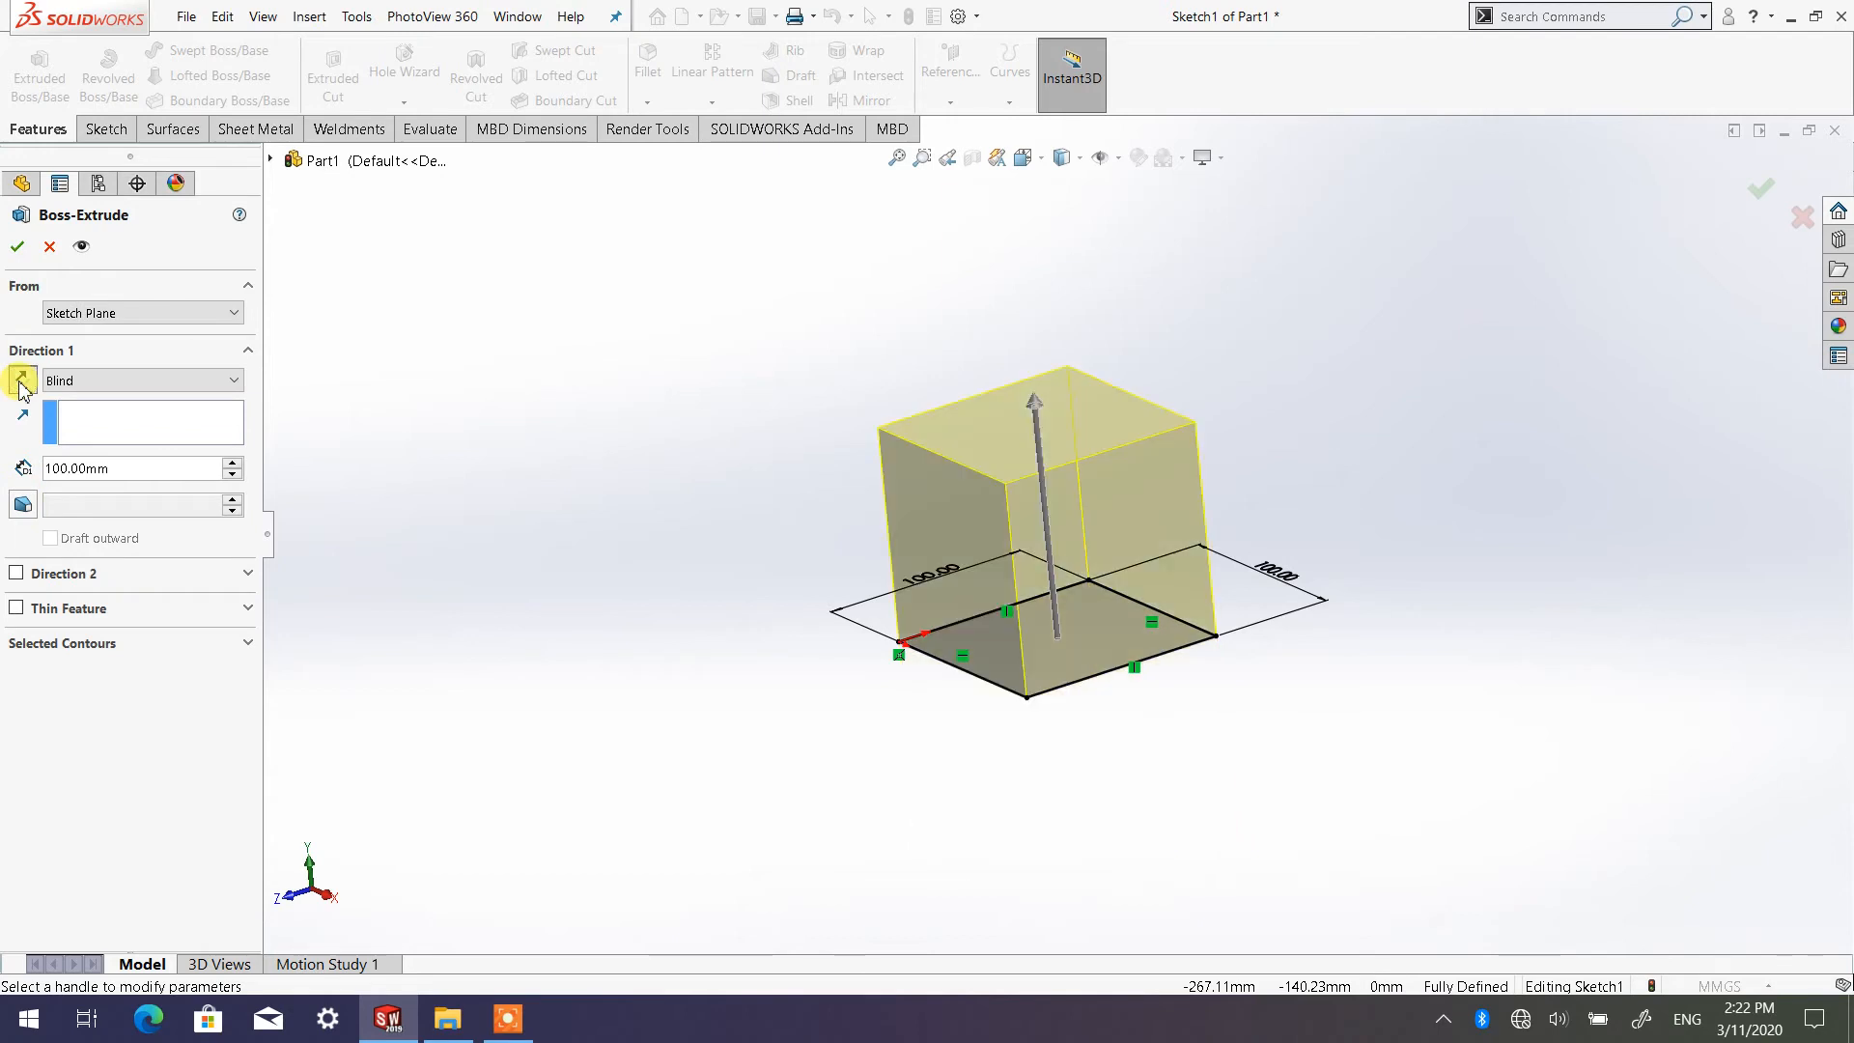
click(21, 381)
click(22, 380)
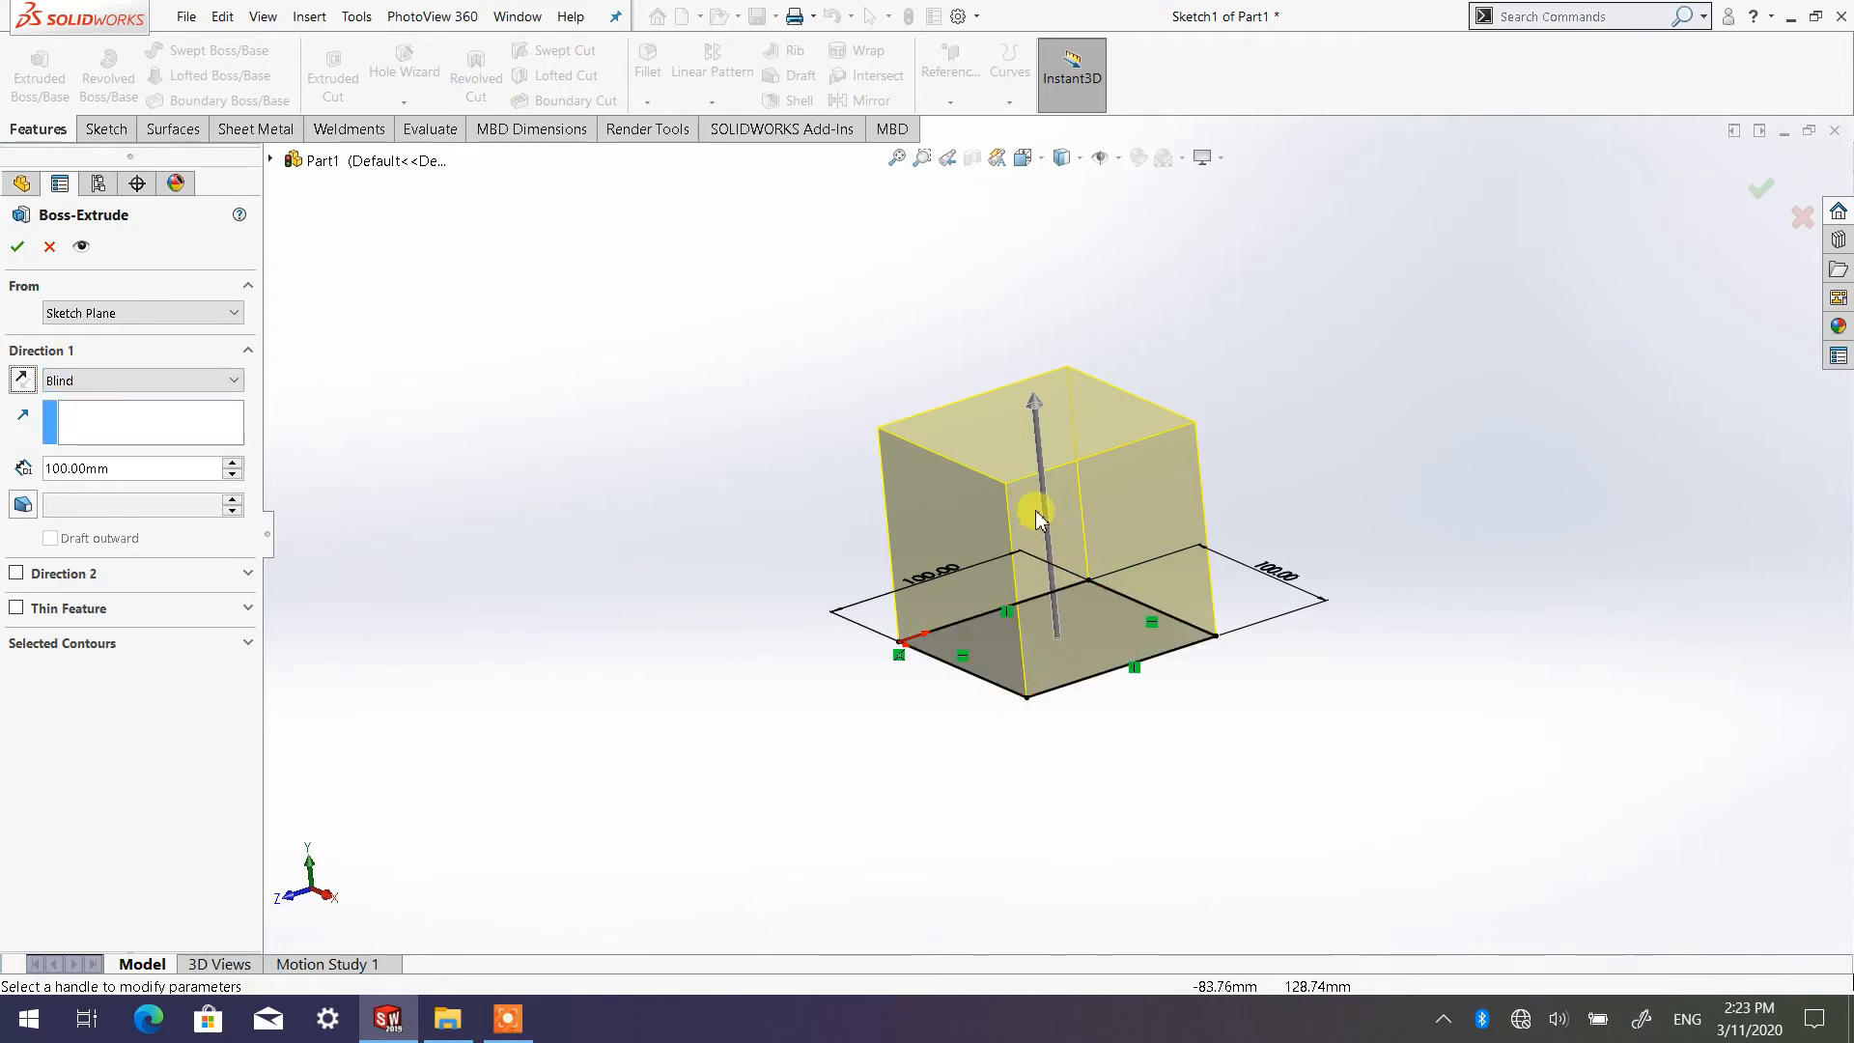
click(22, 379)
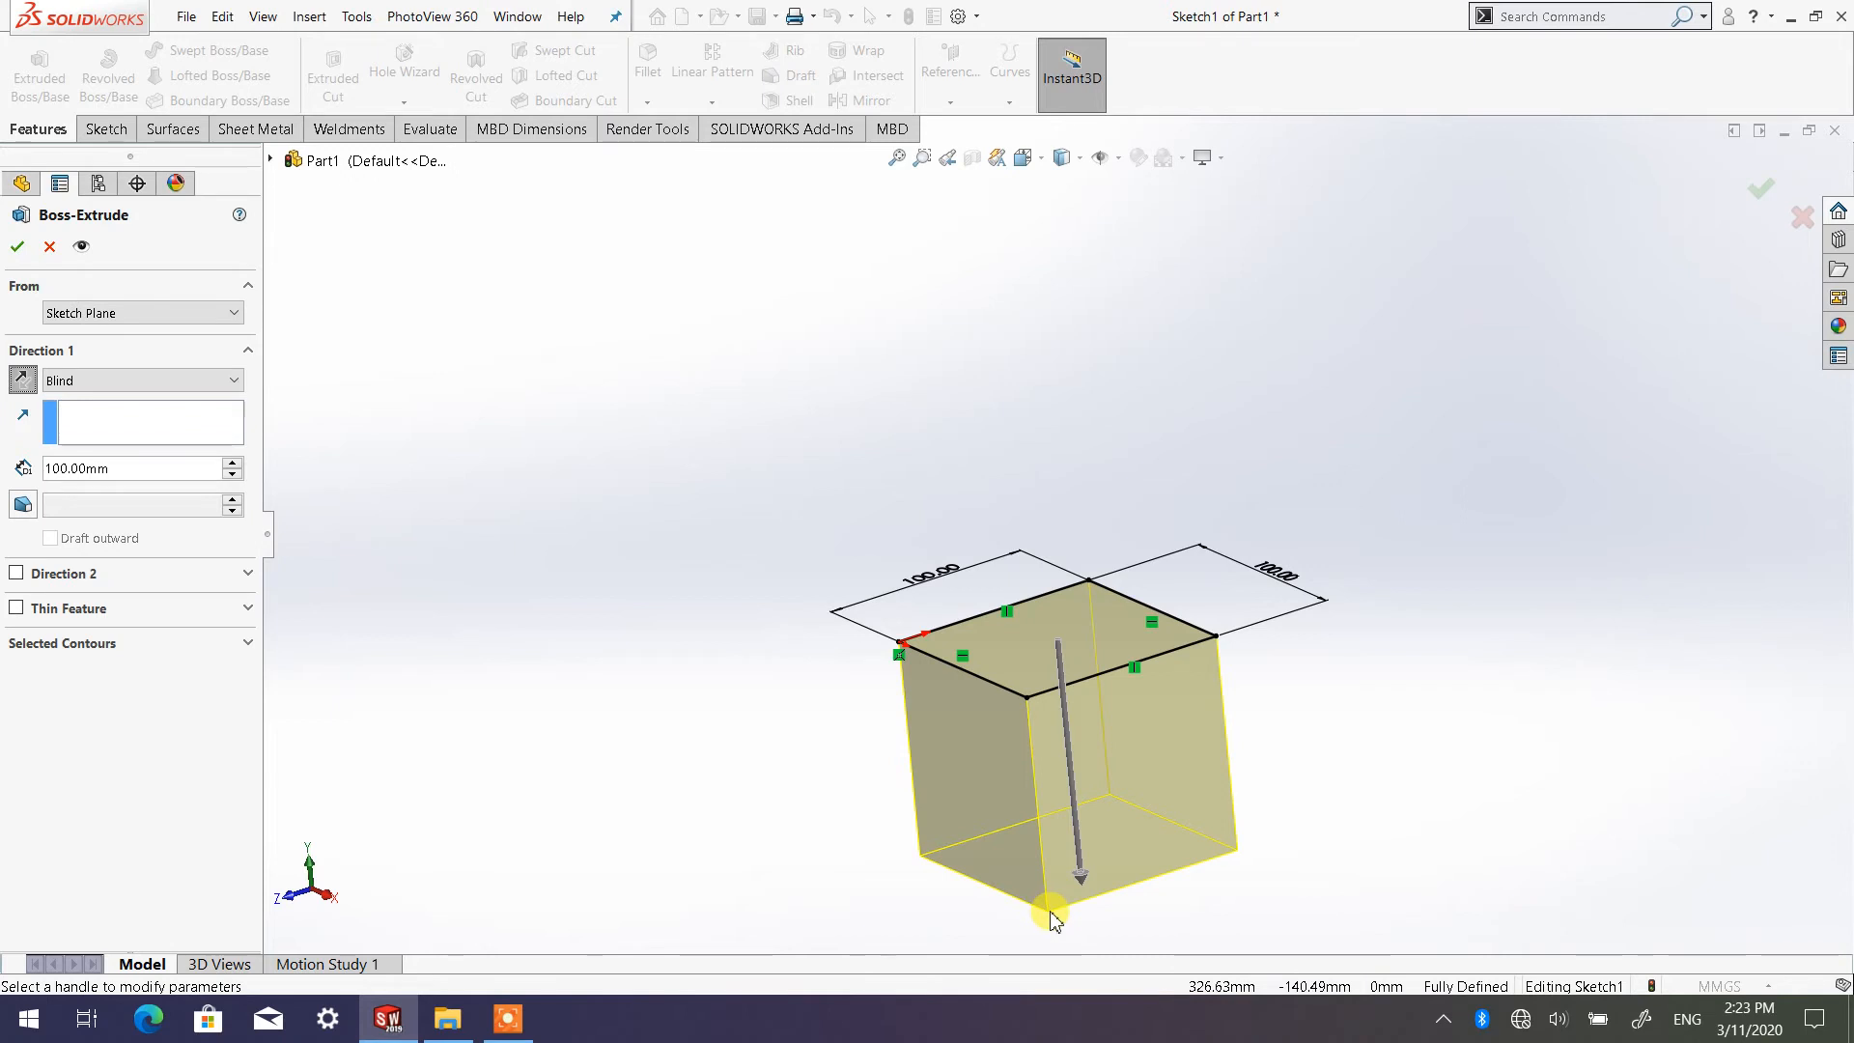
click(22, 380)
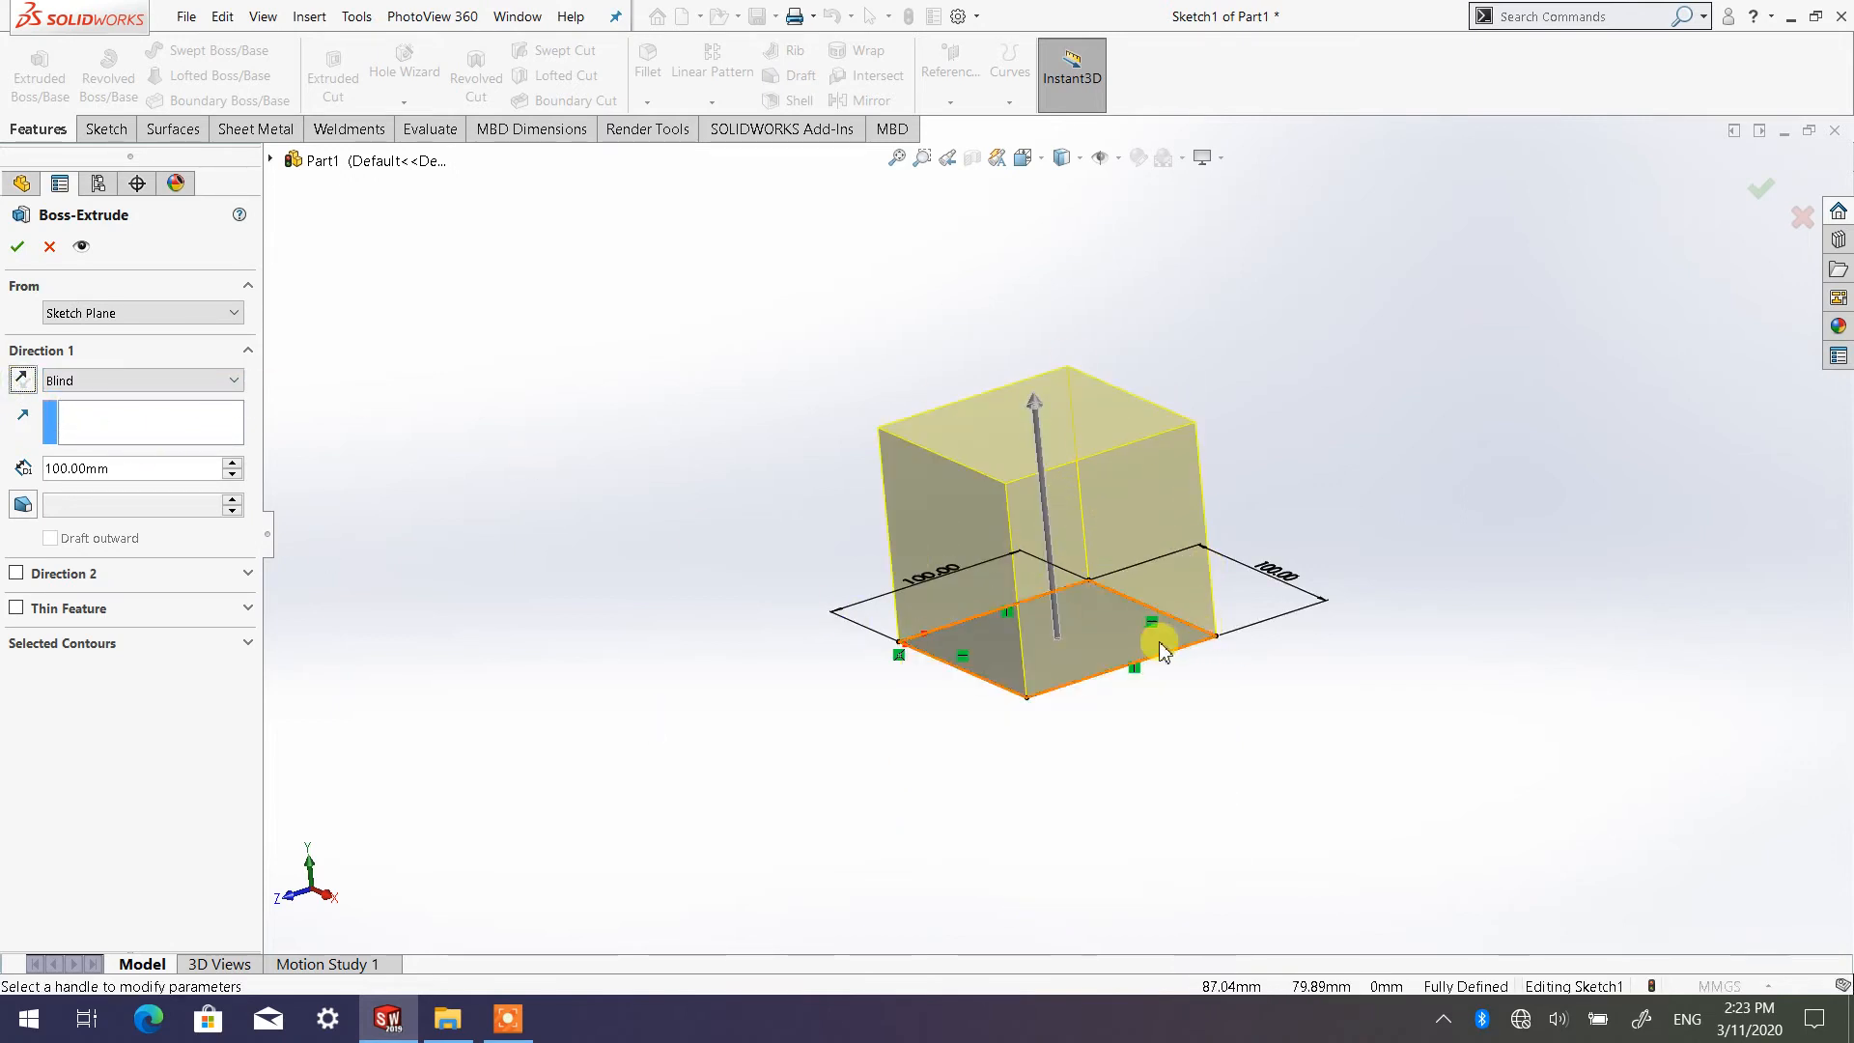
mouse_move(1159, 649)
middle_down()
mouse_move(1118, 613)
mouse_move(1158, 538)
mouse_move(1104, 633)
mouse_move(1086, 589)
mouse_move(1060, 587)
middle_up()
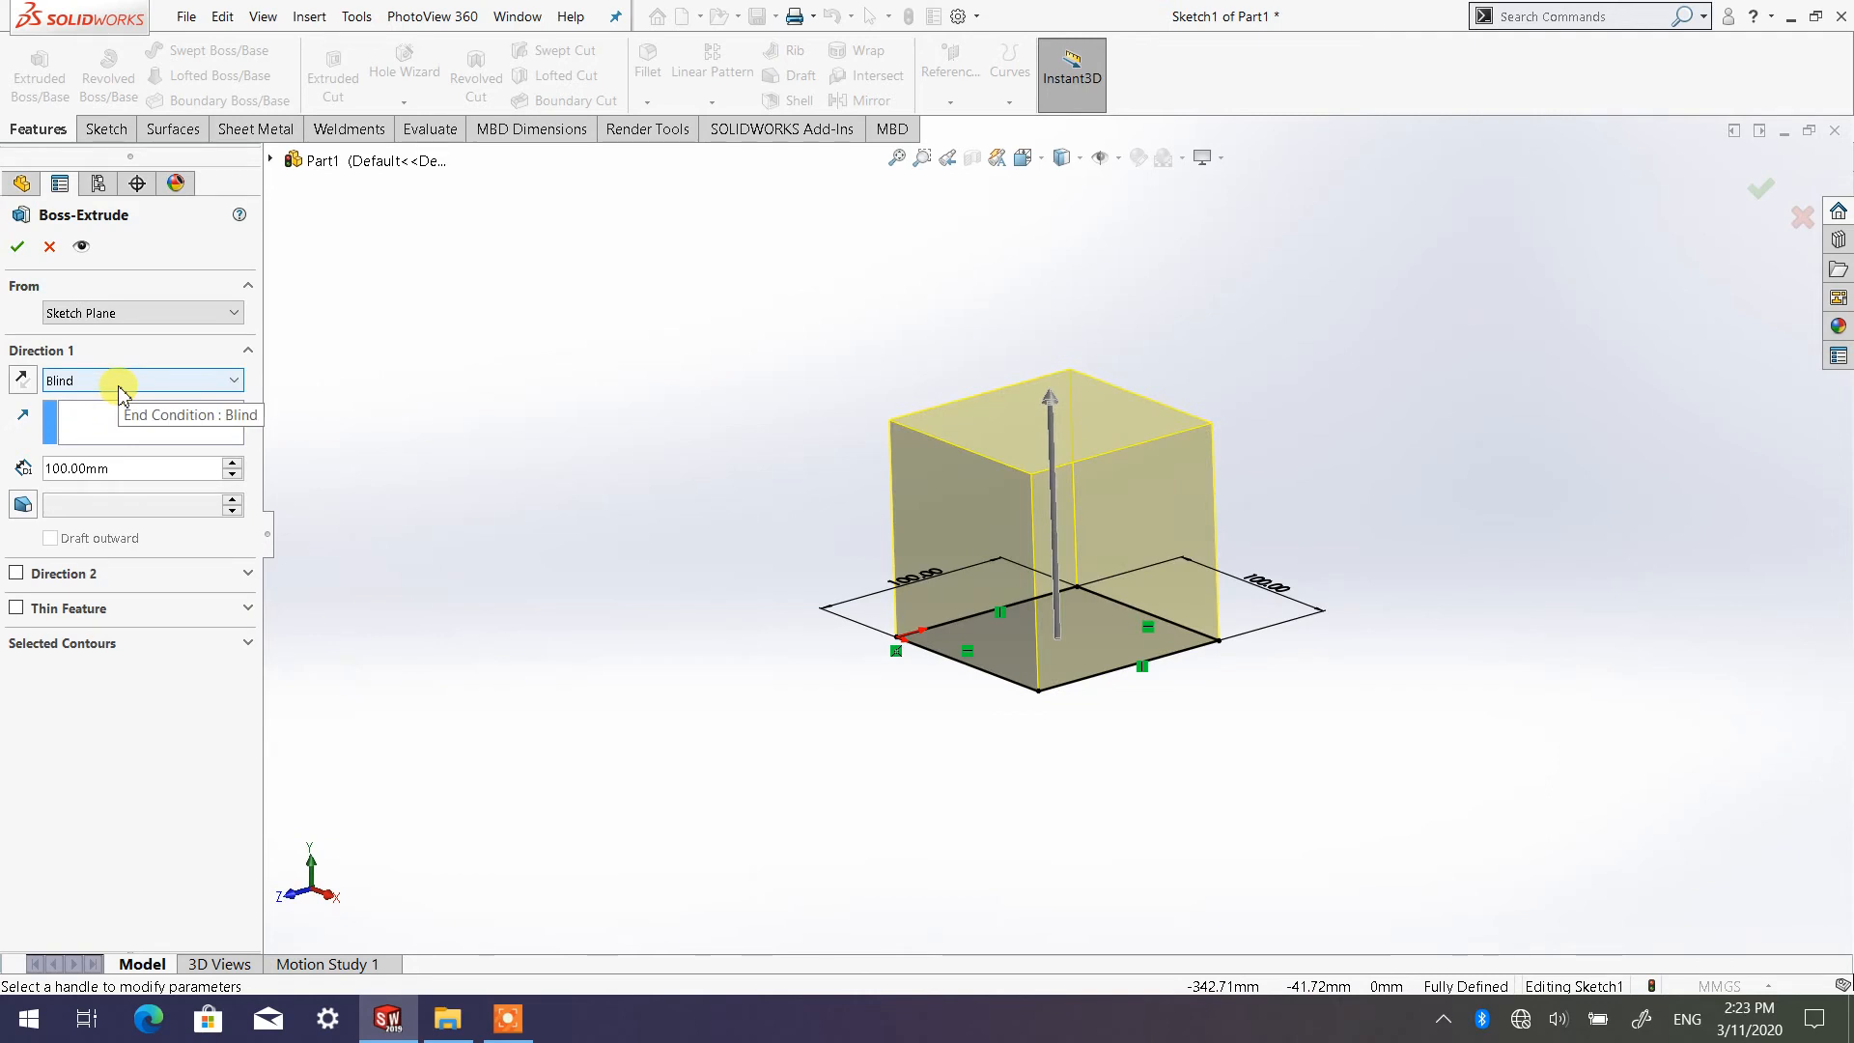
Try the Mid Plane end condition for Direction 1, inspect the preview, and return to Blind
click(236, 381)
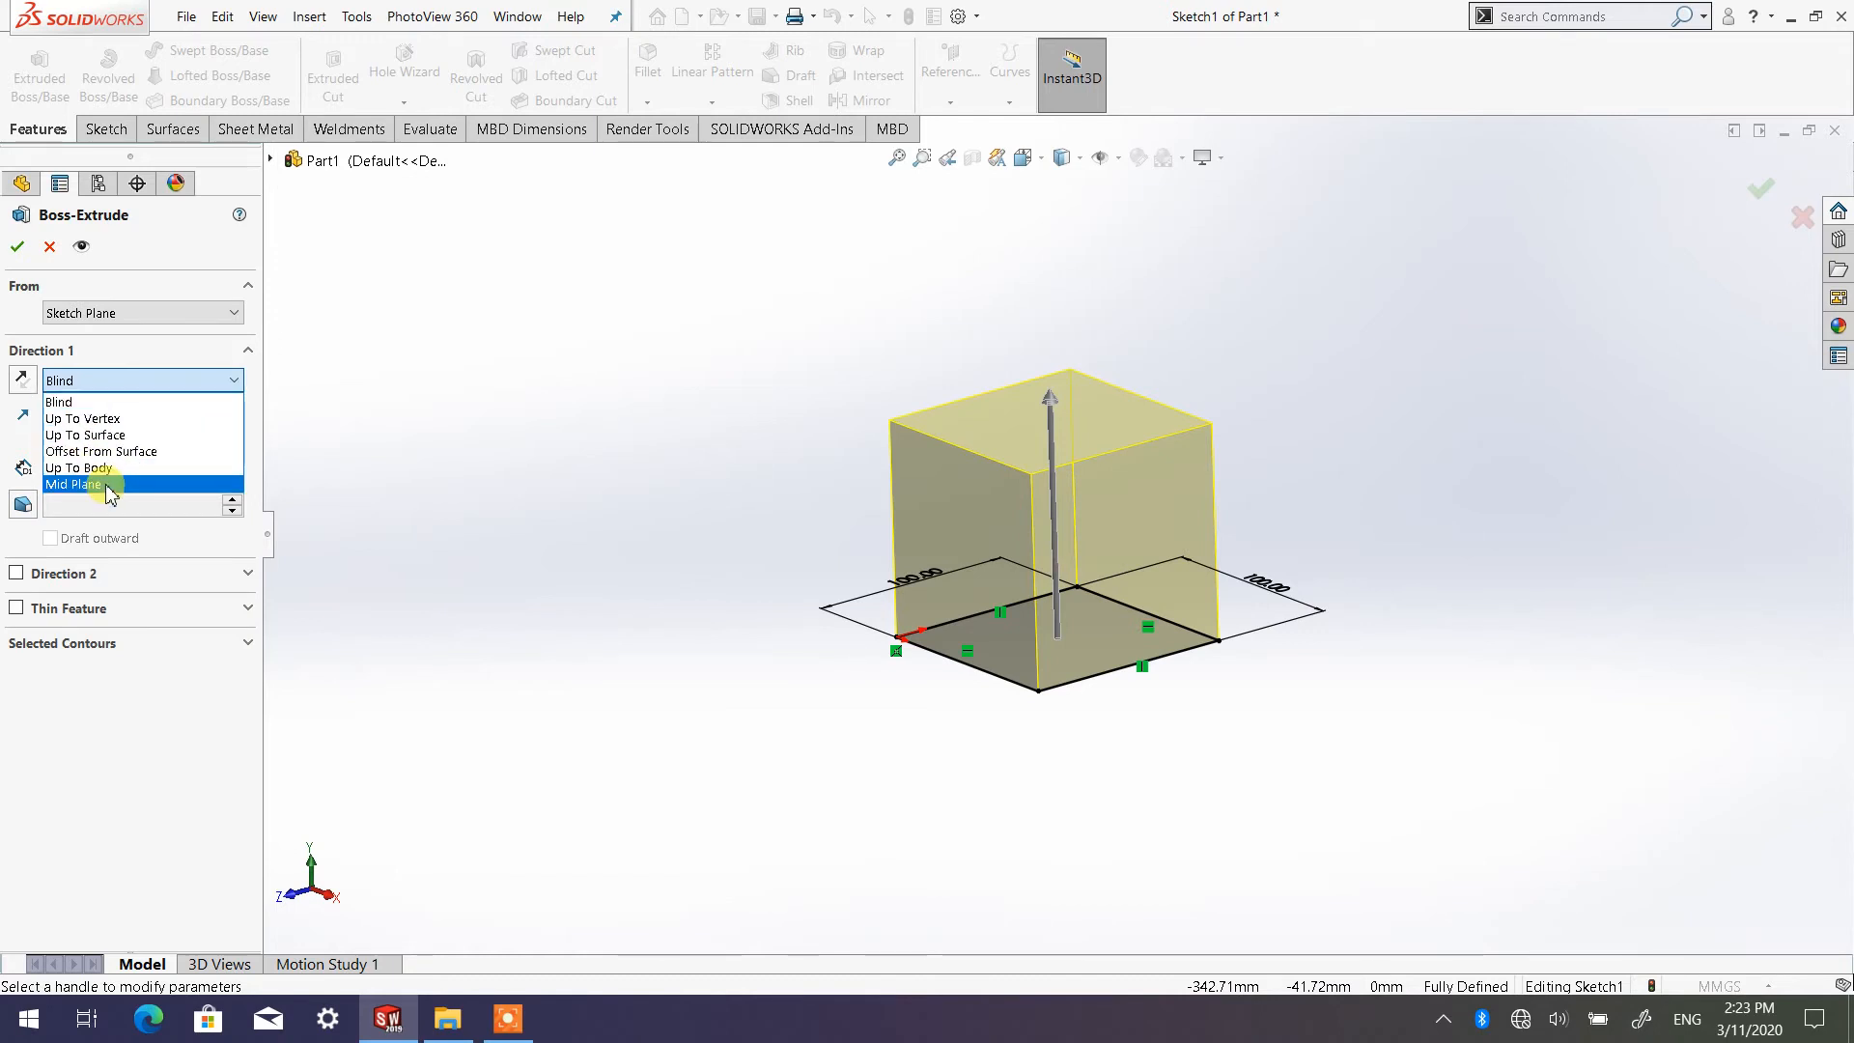
click(150, 399)
click(132, 386)
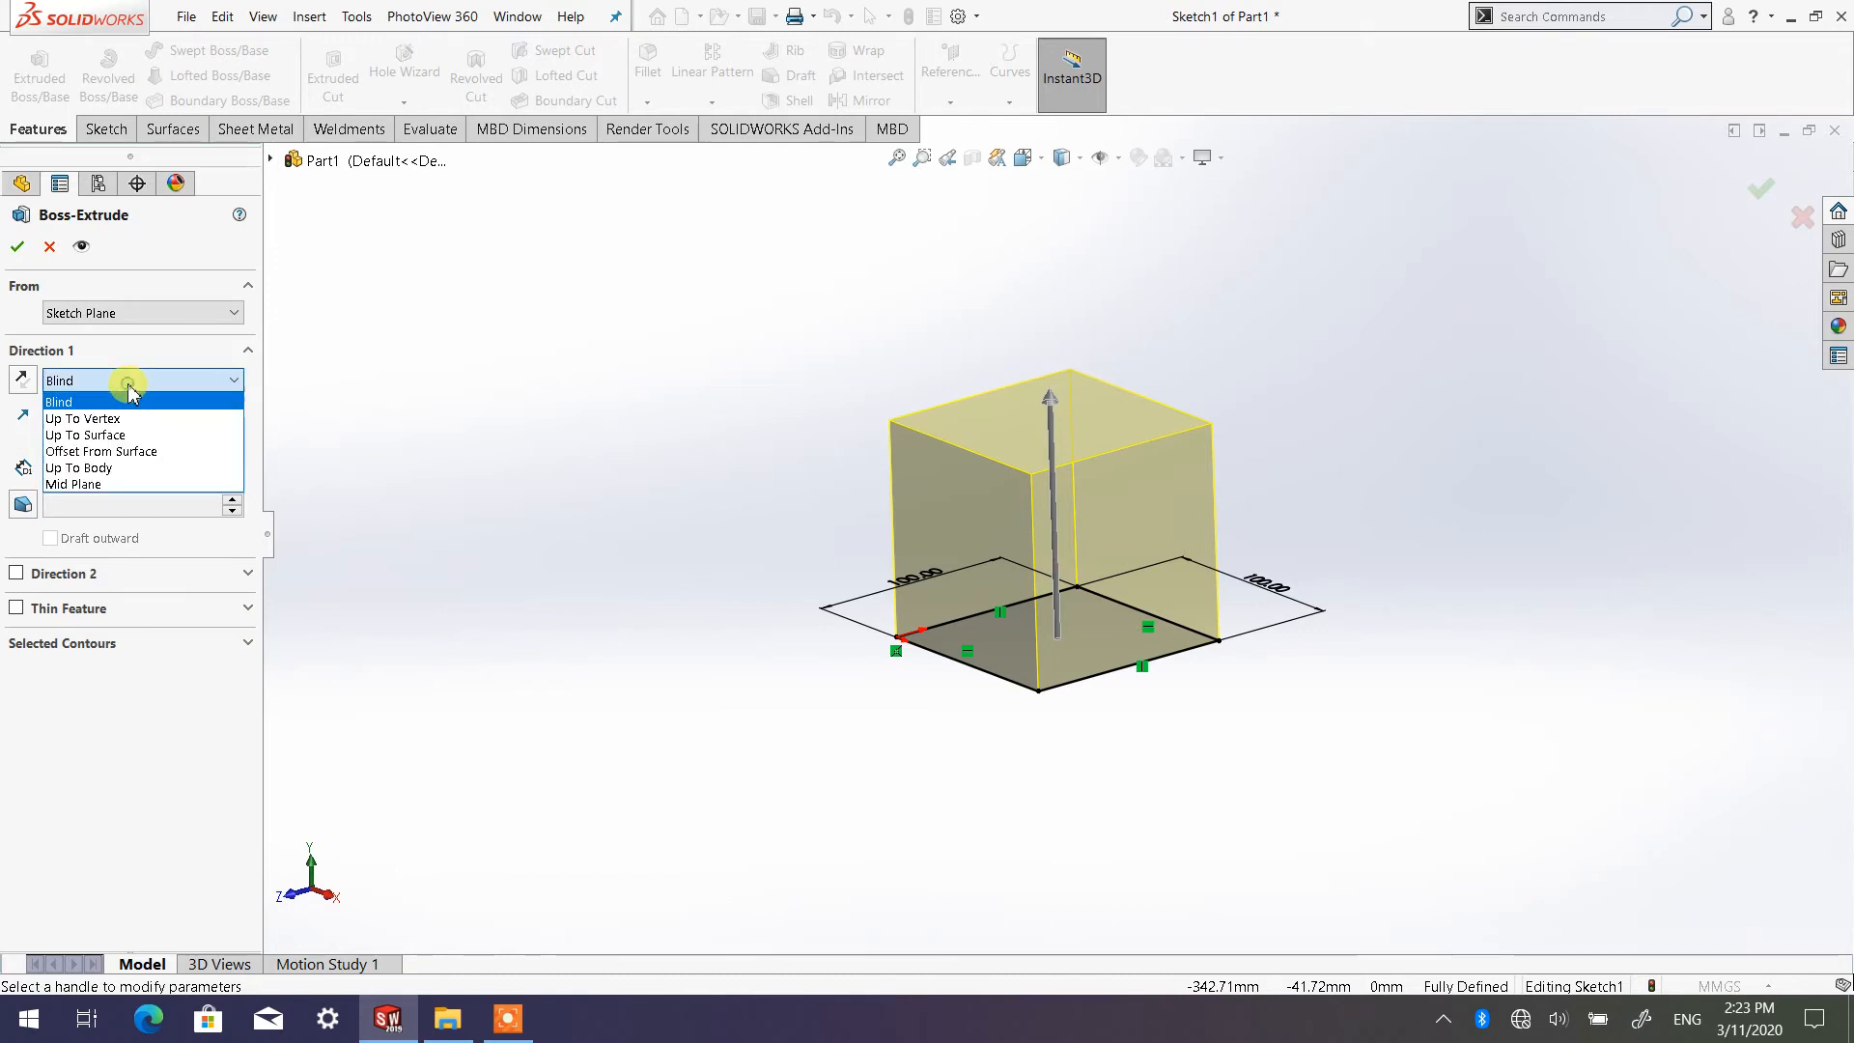
click(124, 485)
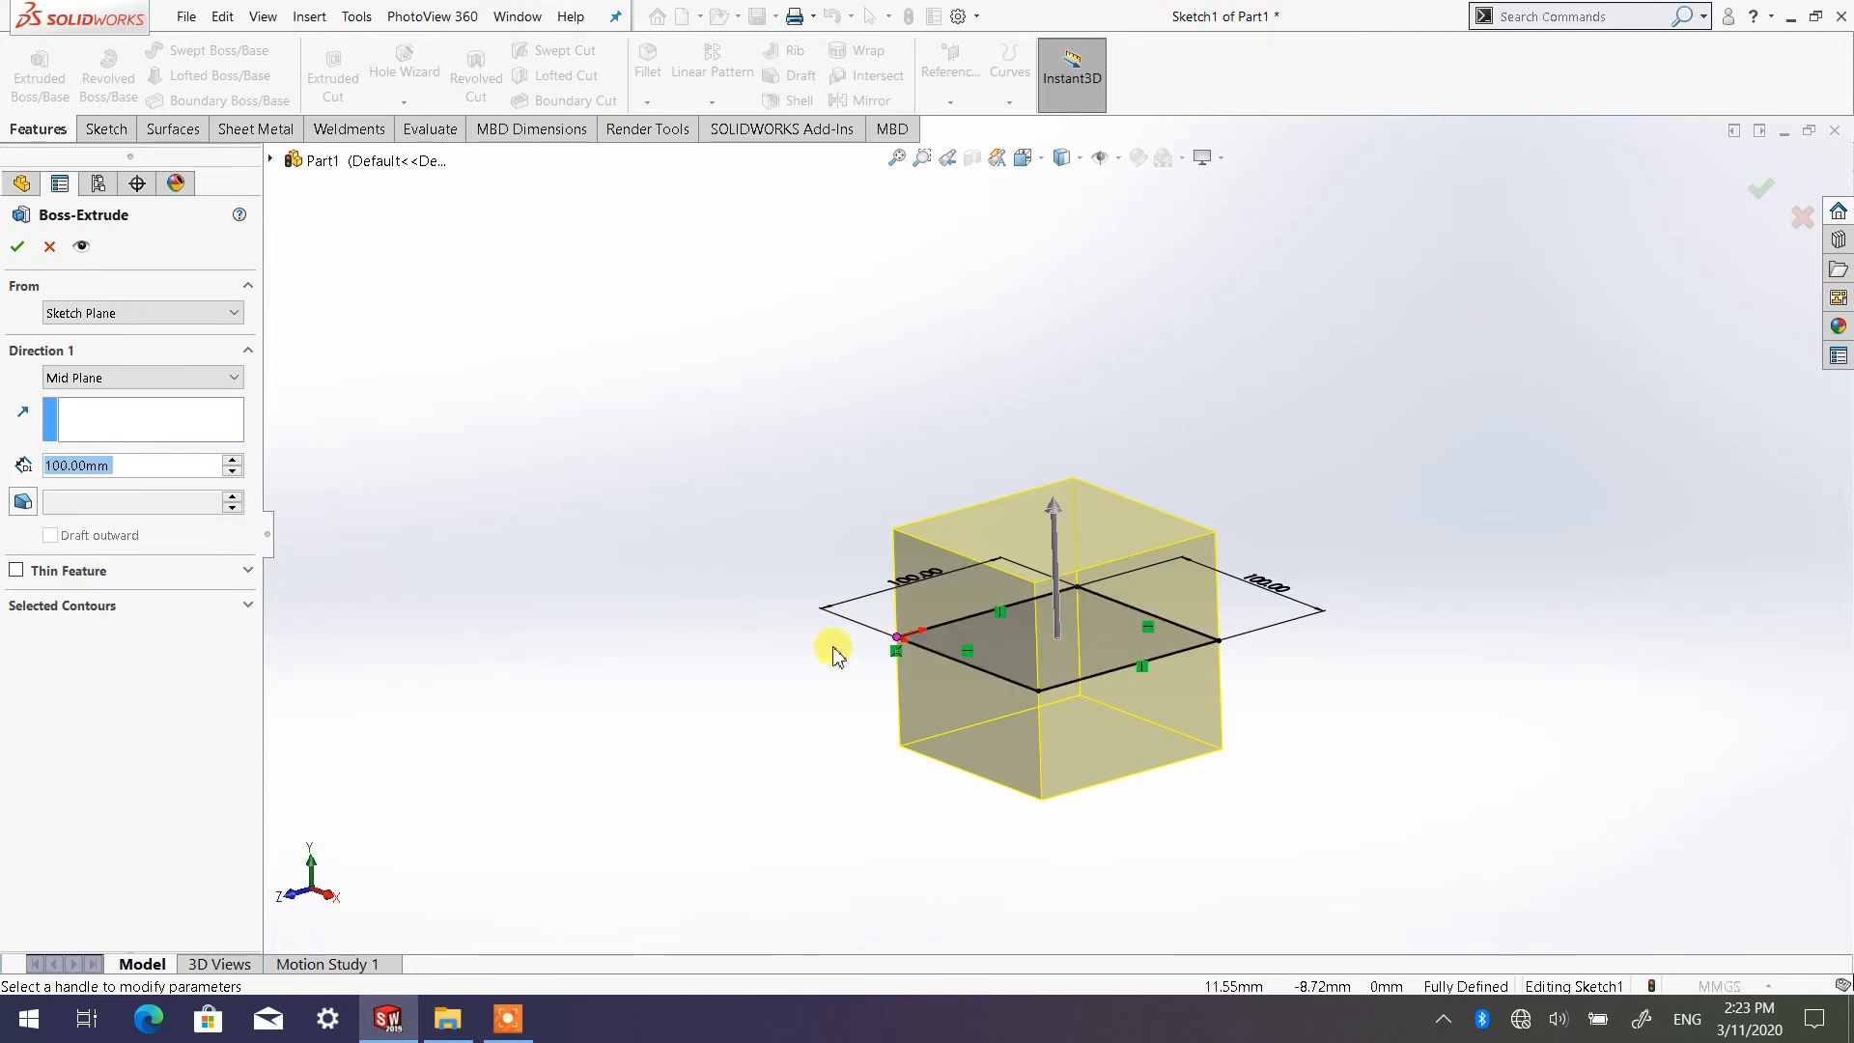
scroll(1137, 776, down, 2)
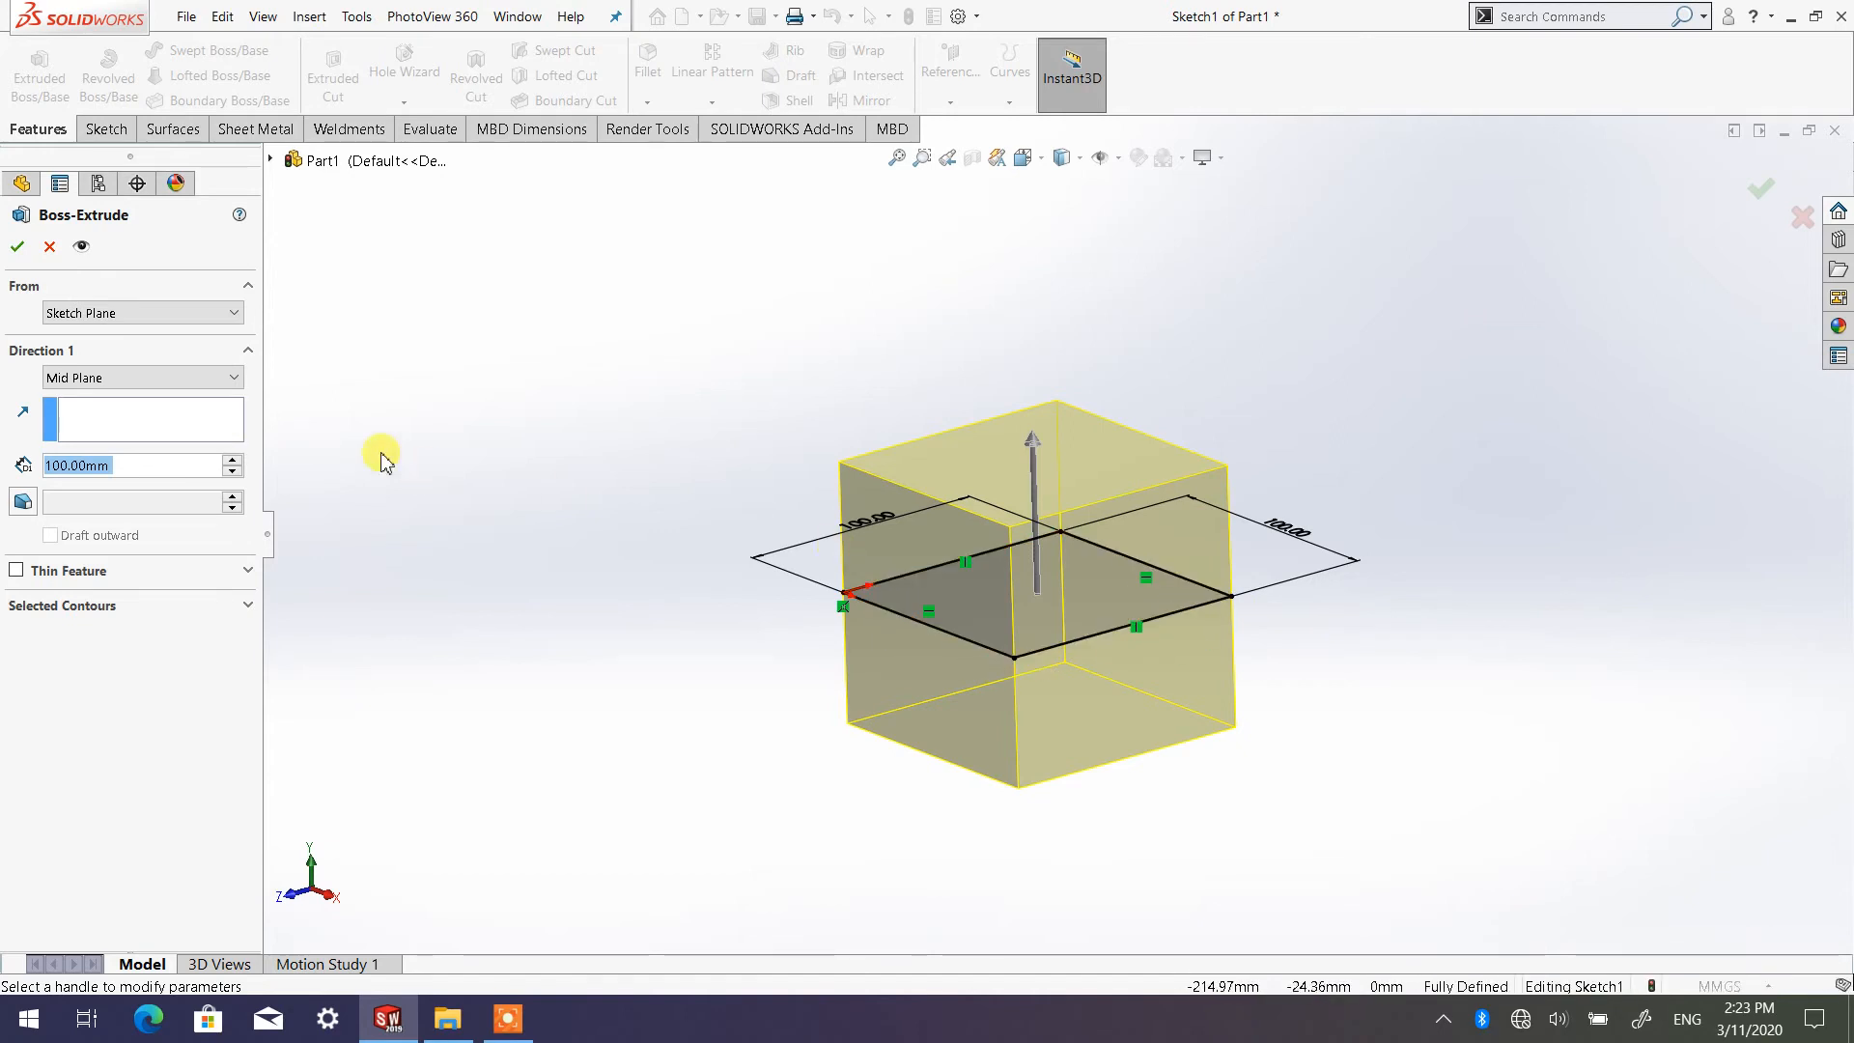
click(125, 385)
click(118, 393)
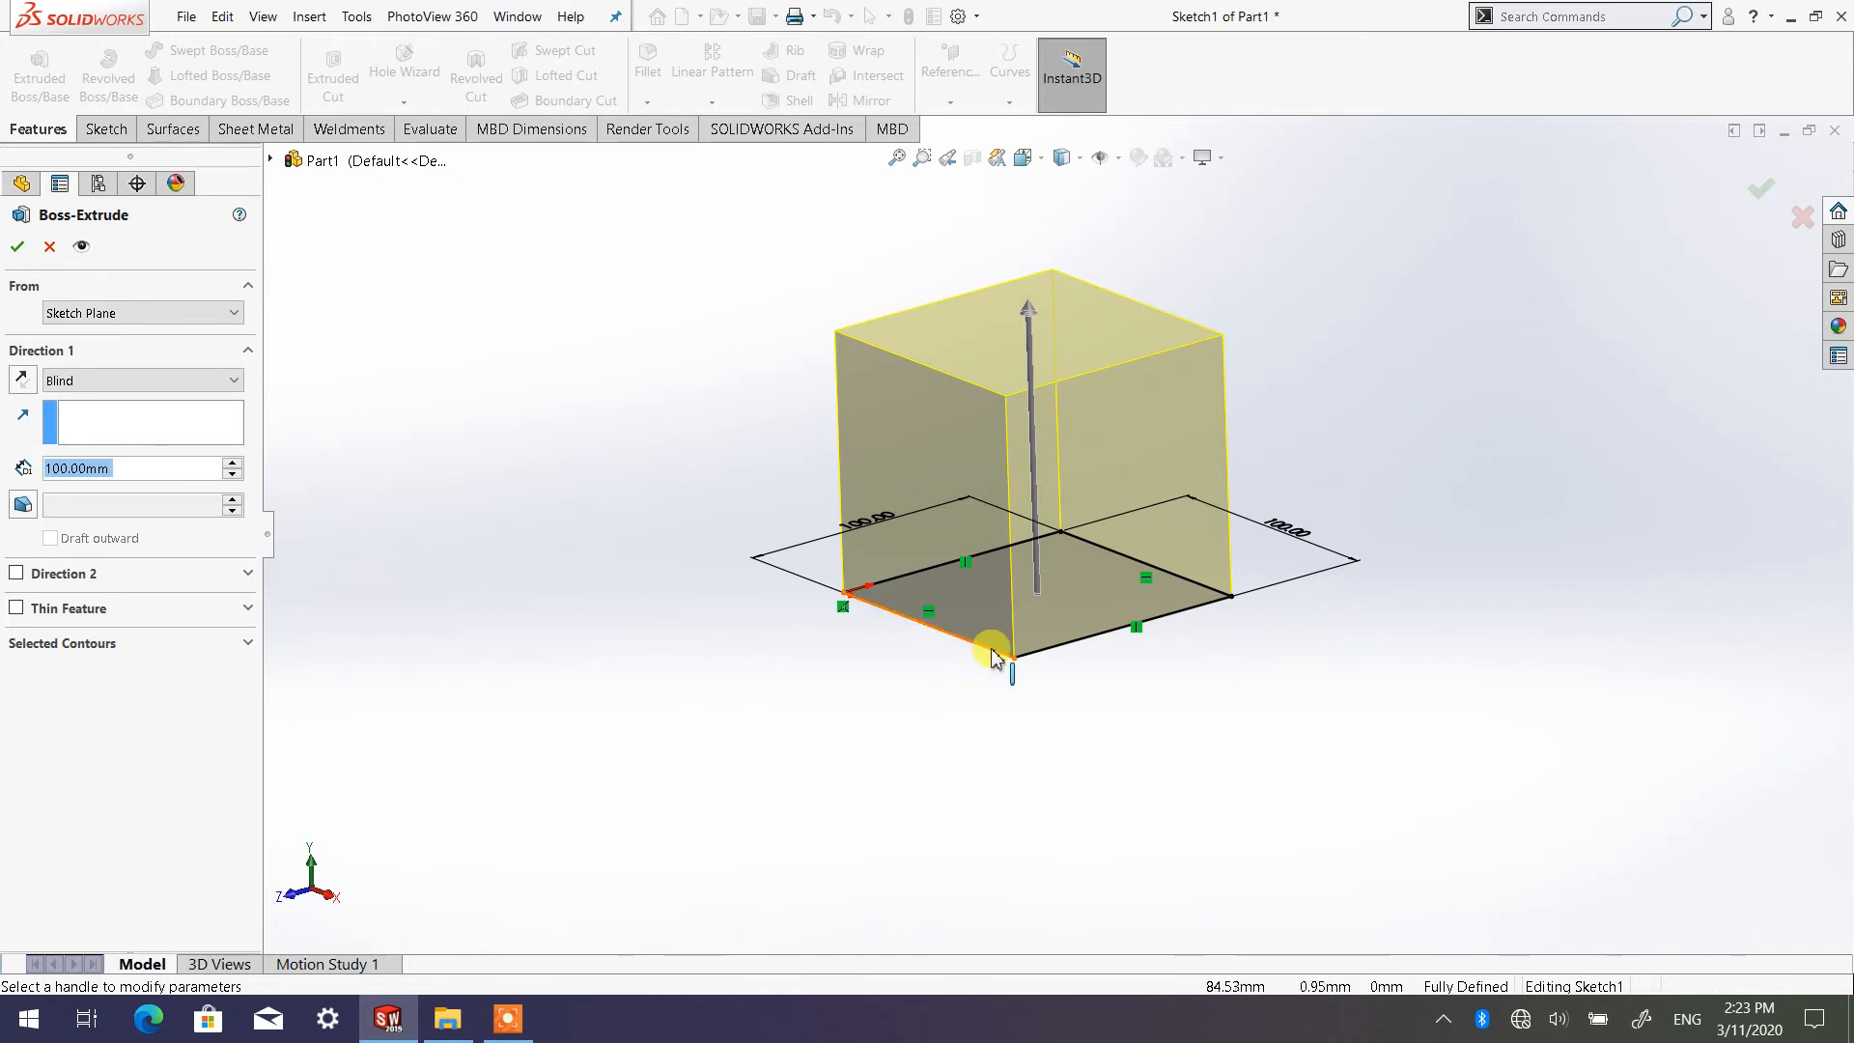
Switch Direction 1 to Mid Plane once more with the 100 mm depth, and set the end condition back to Blind
click(241, 384)
click(198, 479)
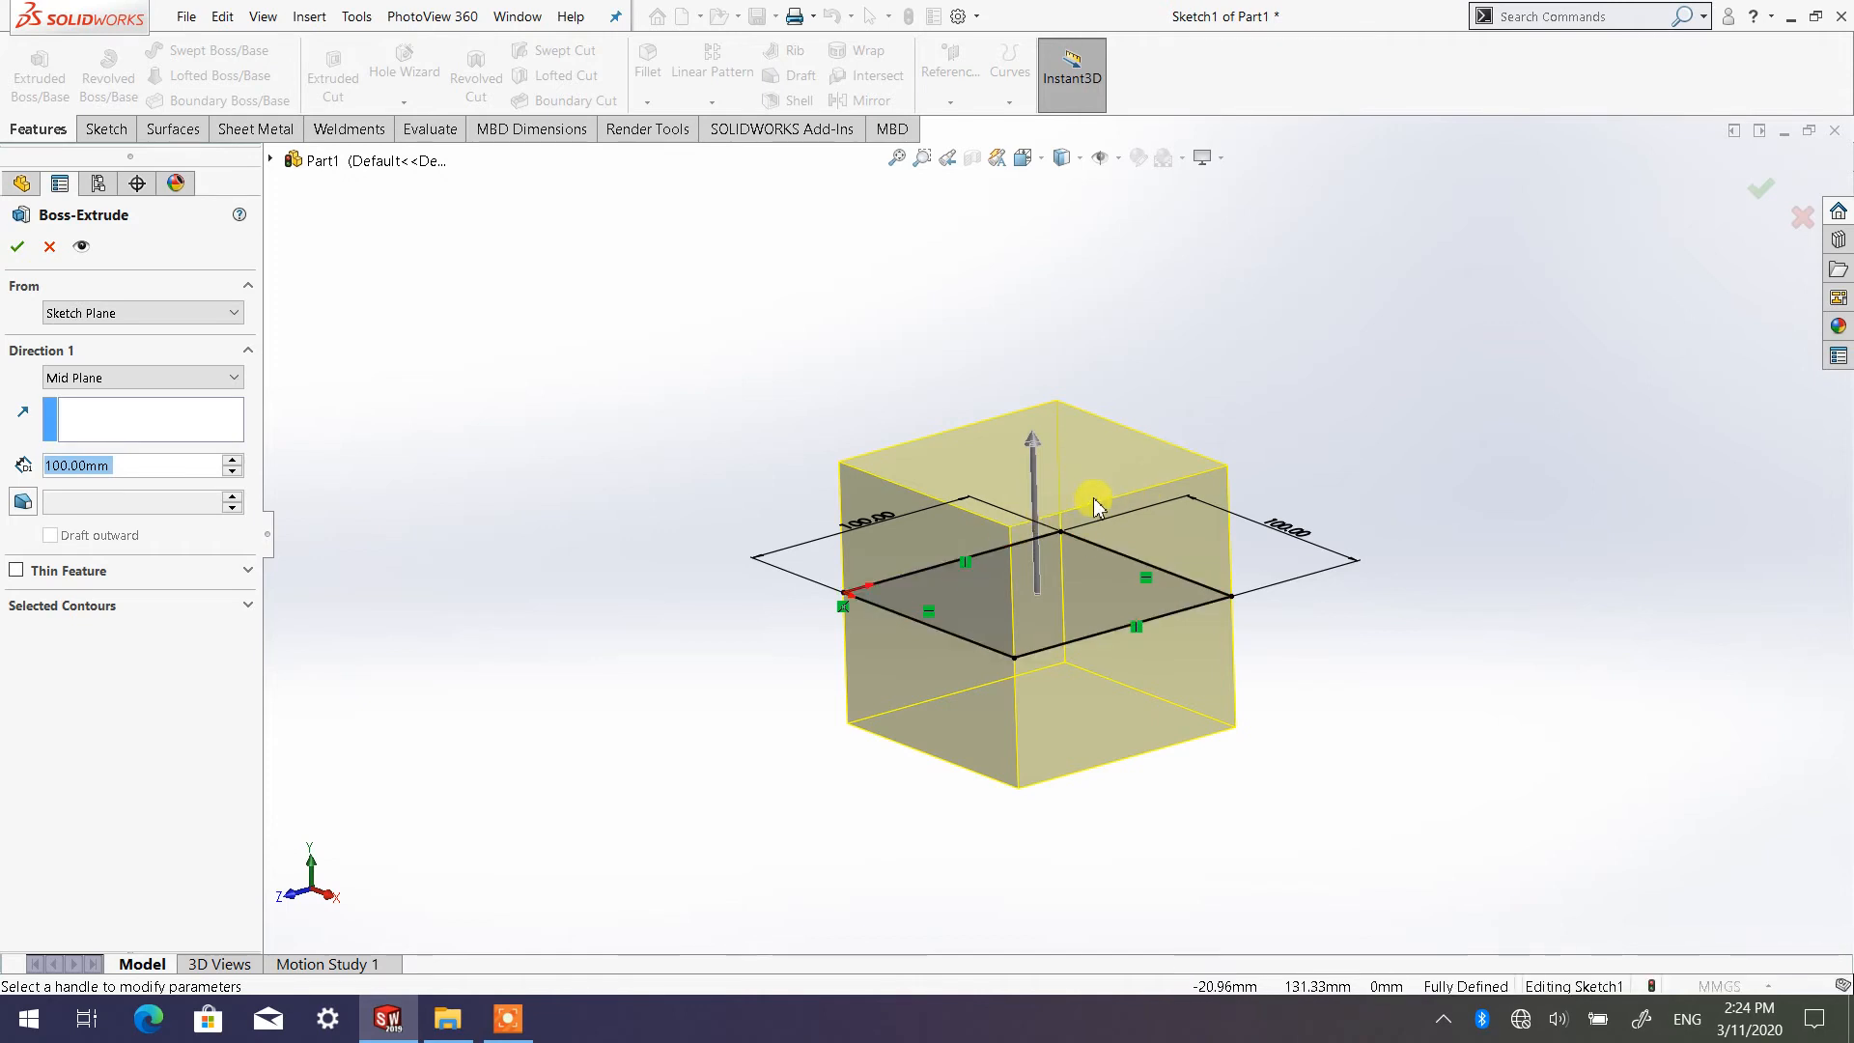
click(129, 464)
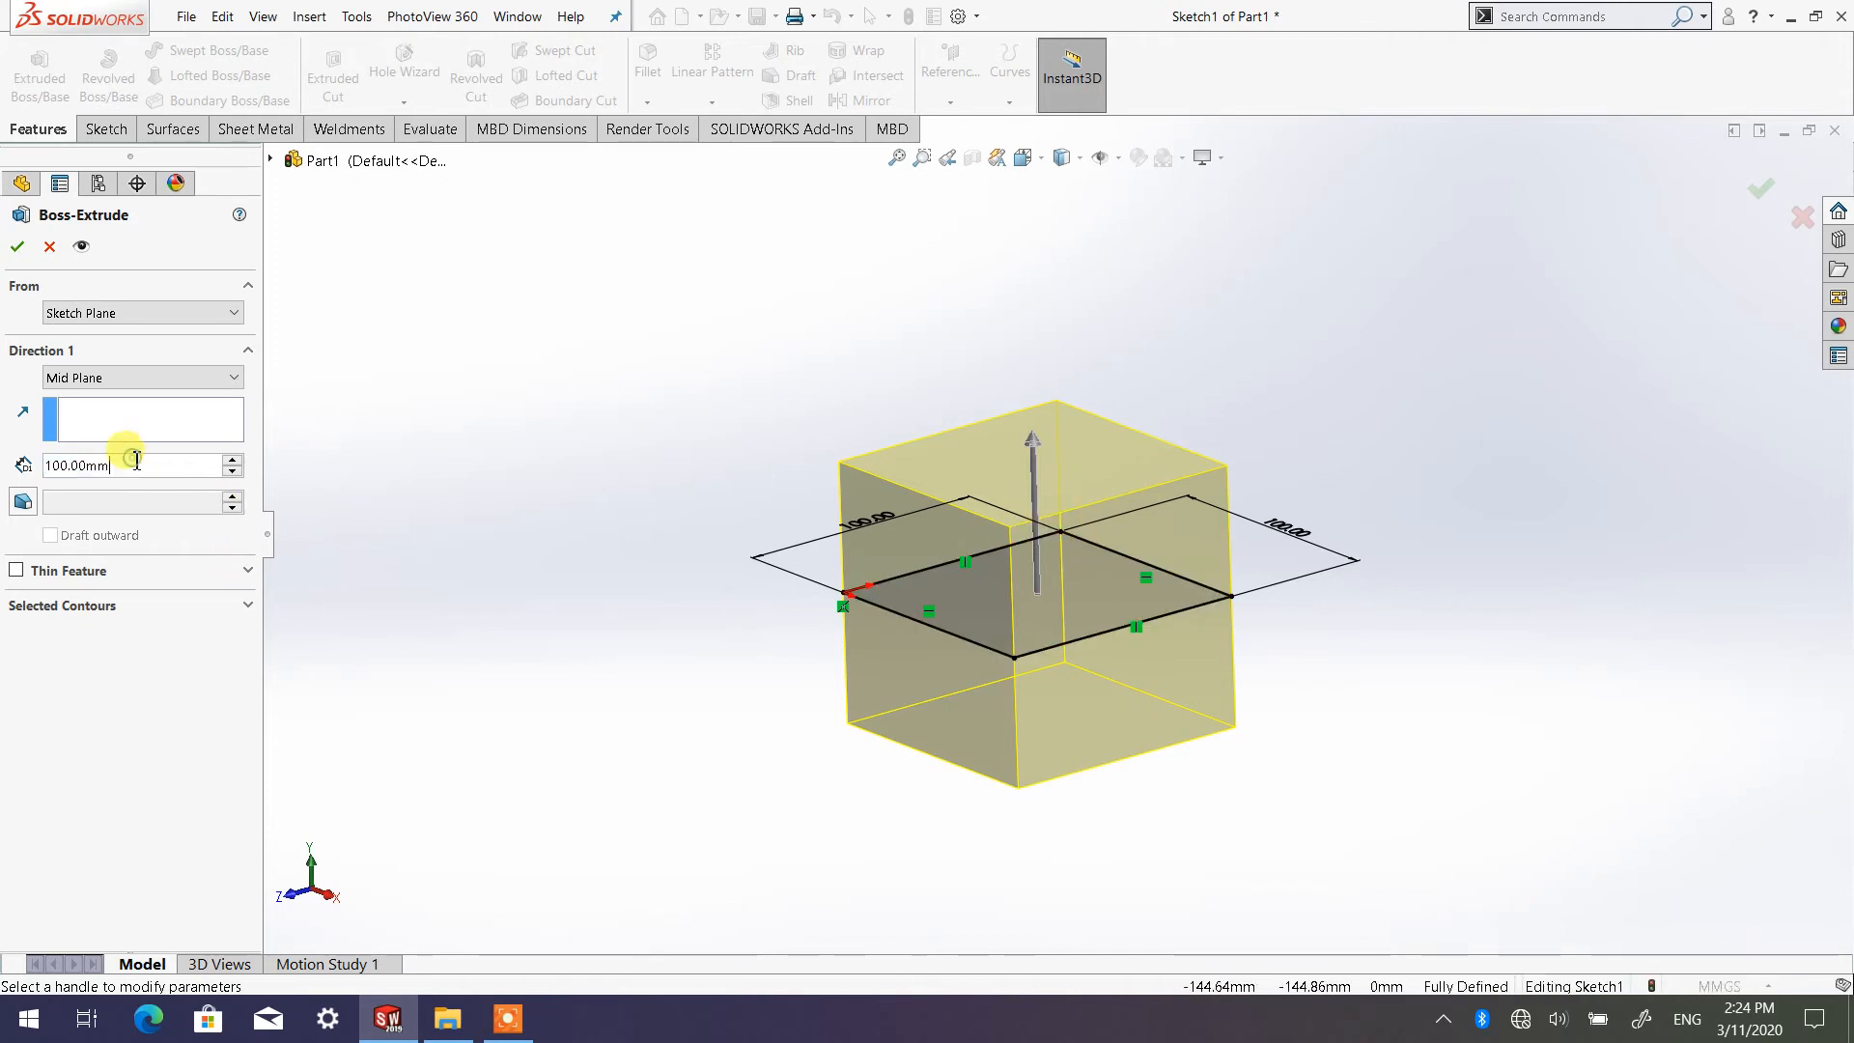
click(170, 386)
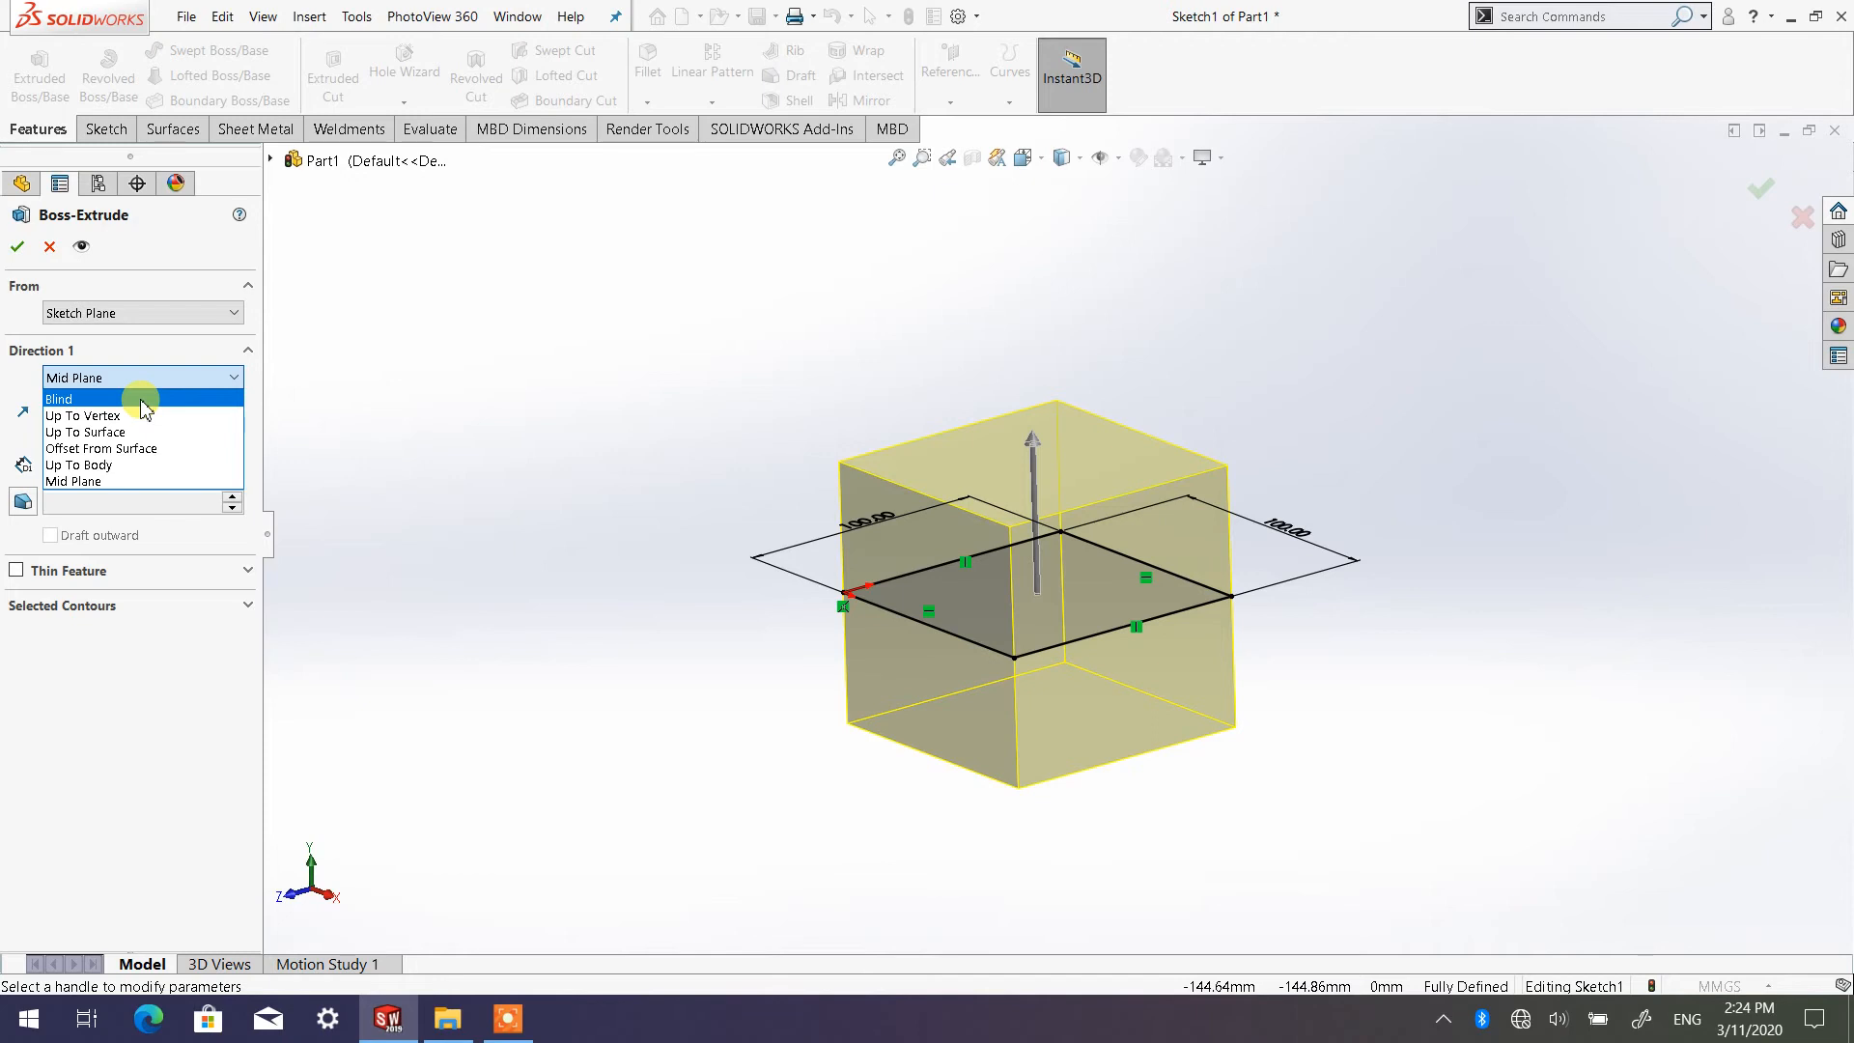
click(142, 398)
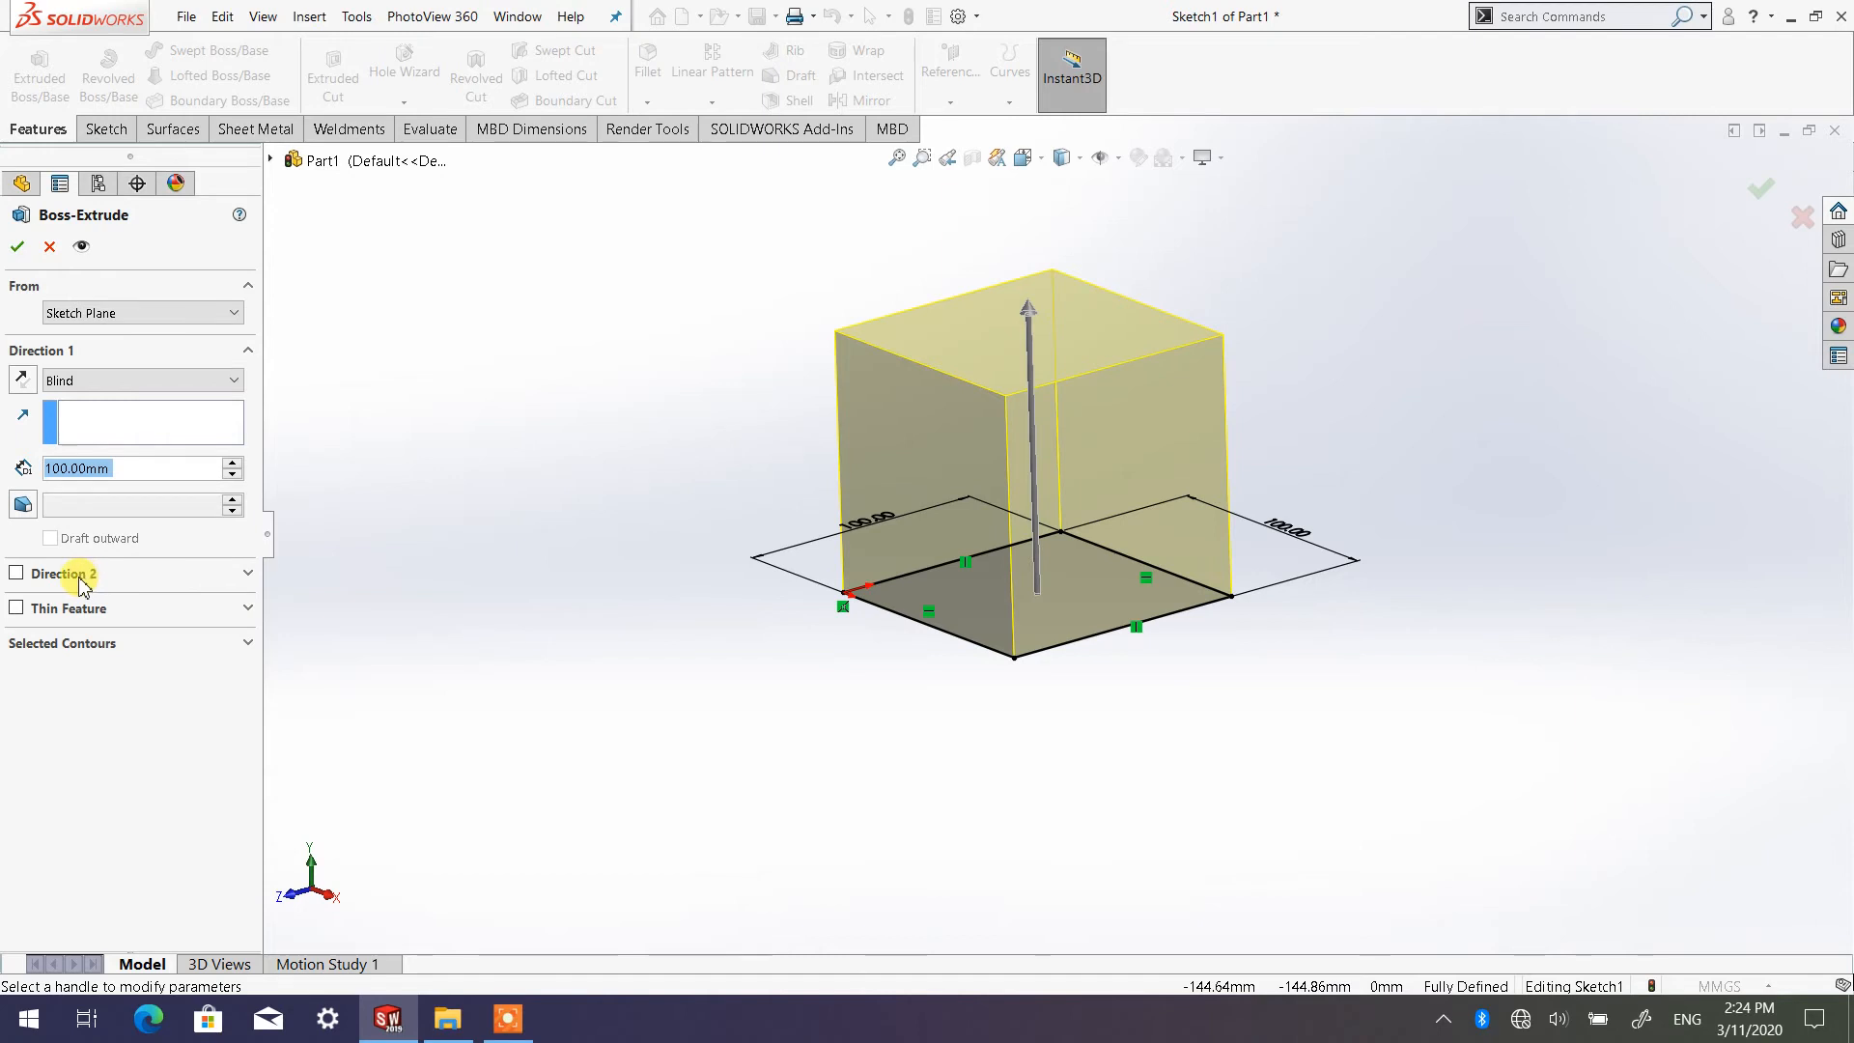
Enable Direction 2 with the Blind end condition and raise its depth in 10 mm increments to 100 mm
click(16, 572)
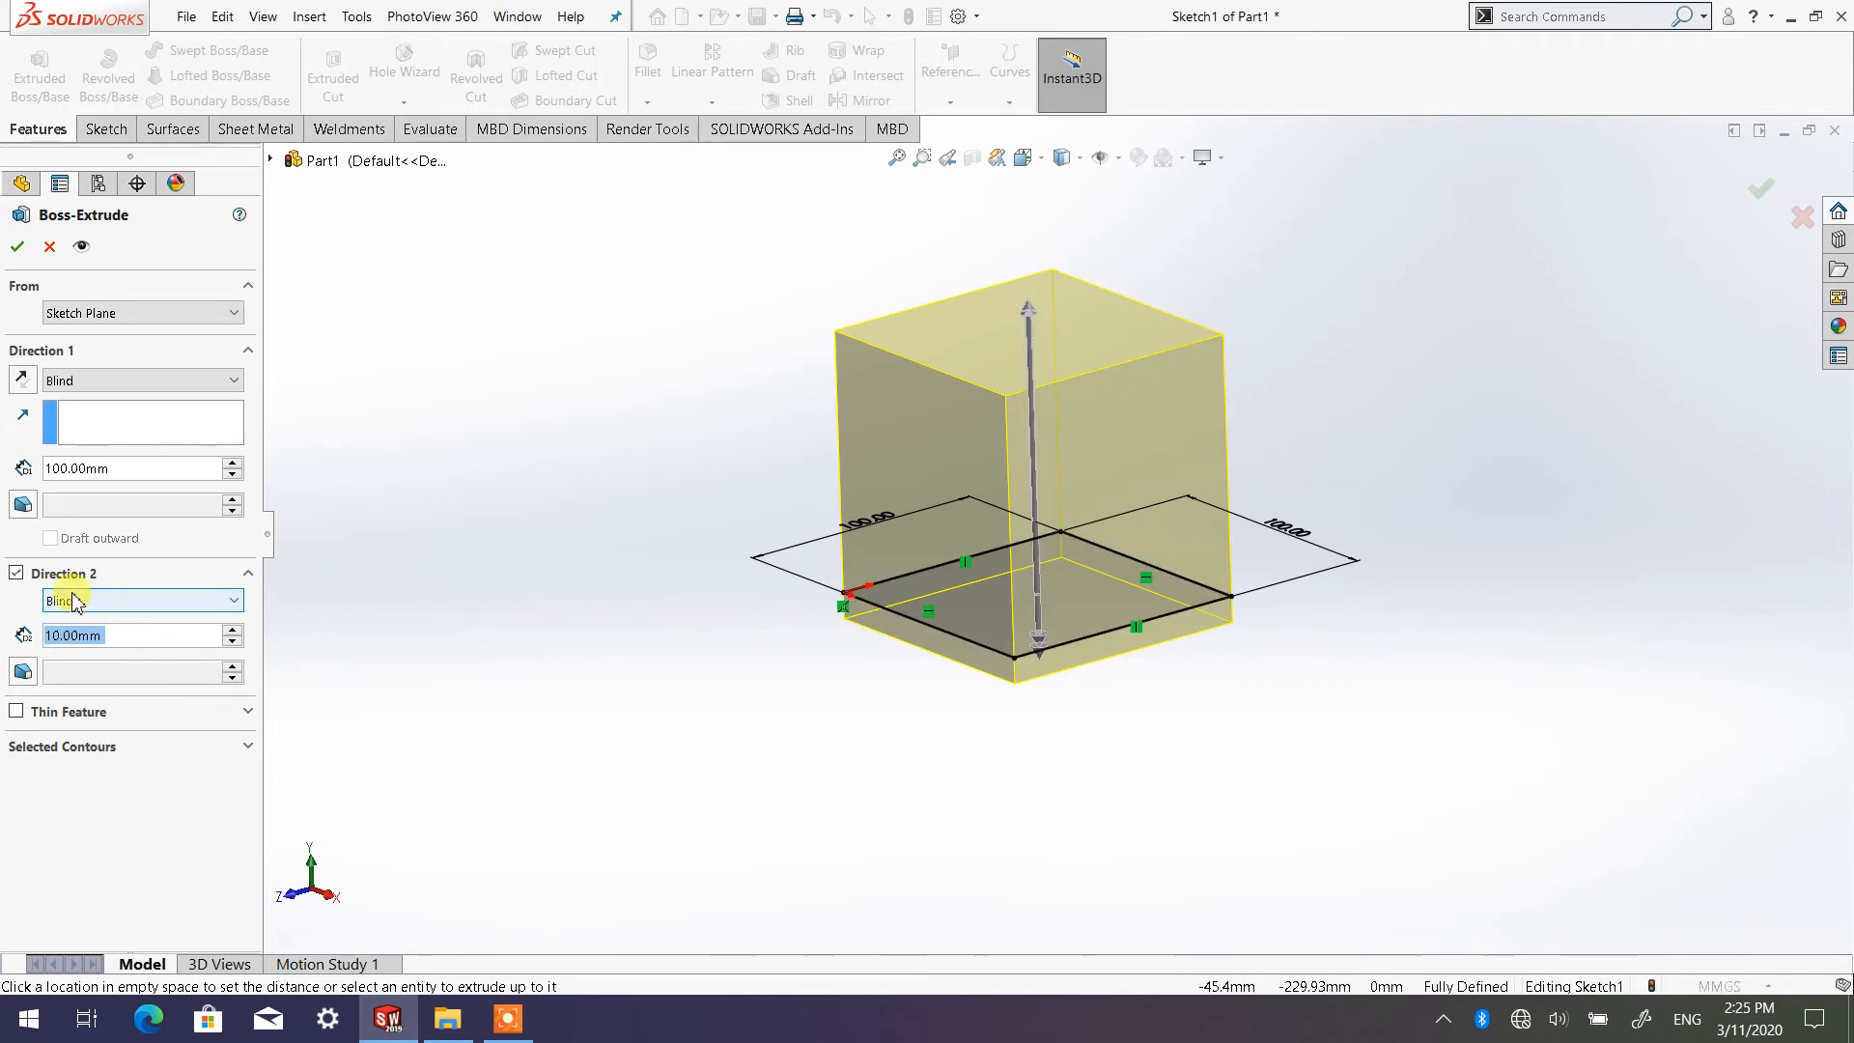
click(235, 605)
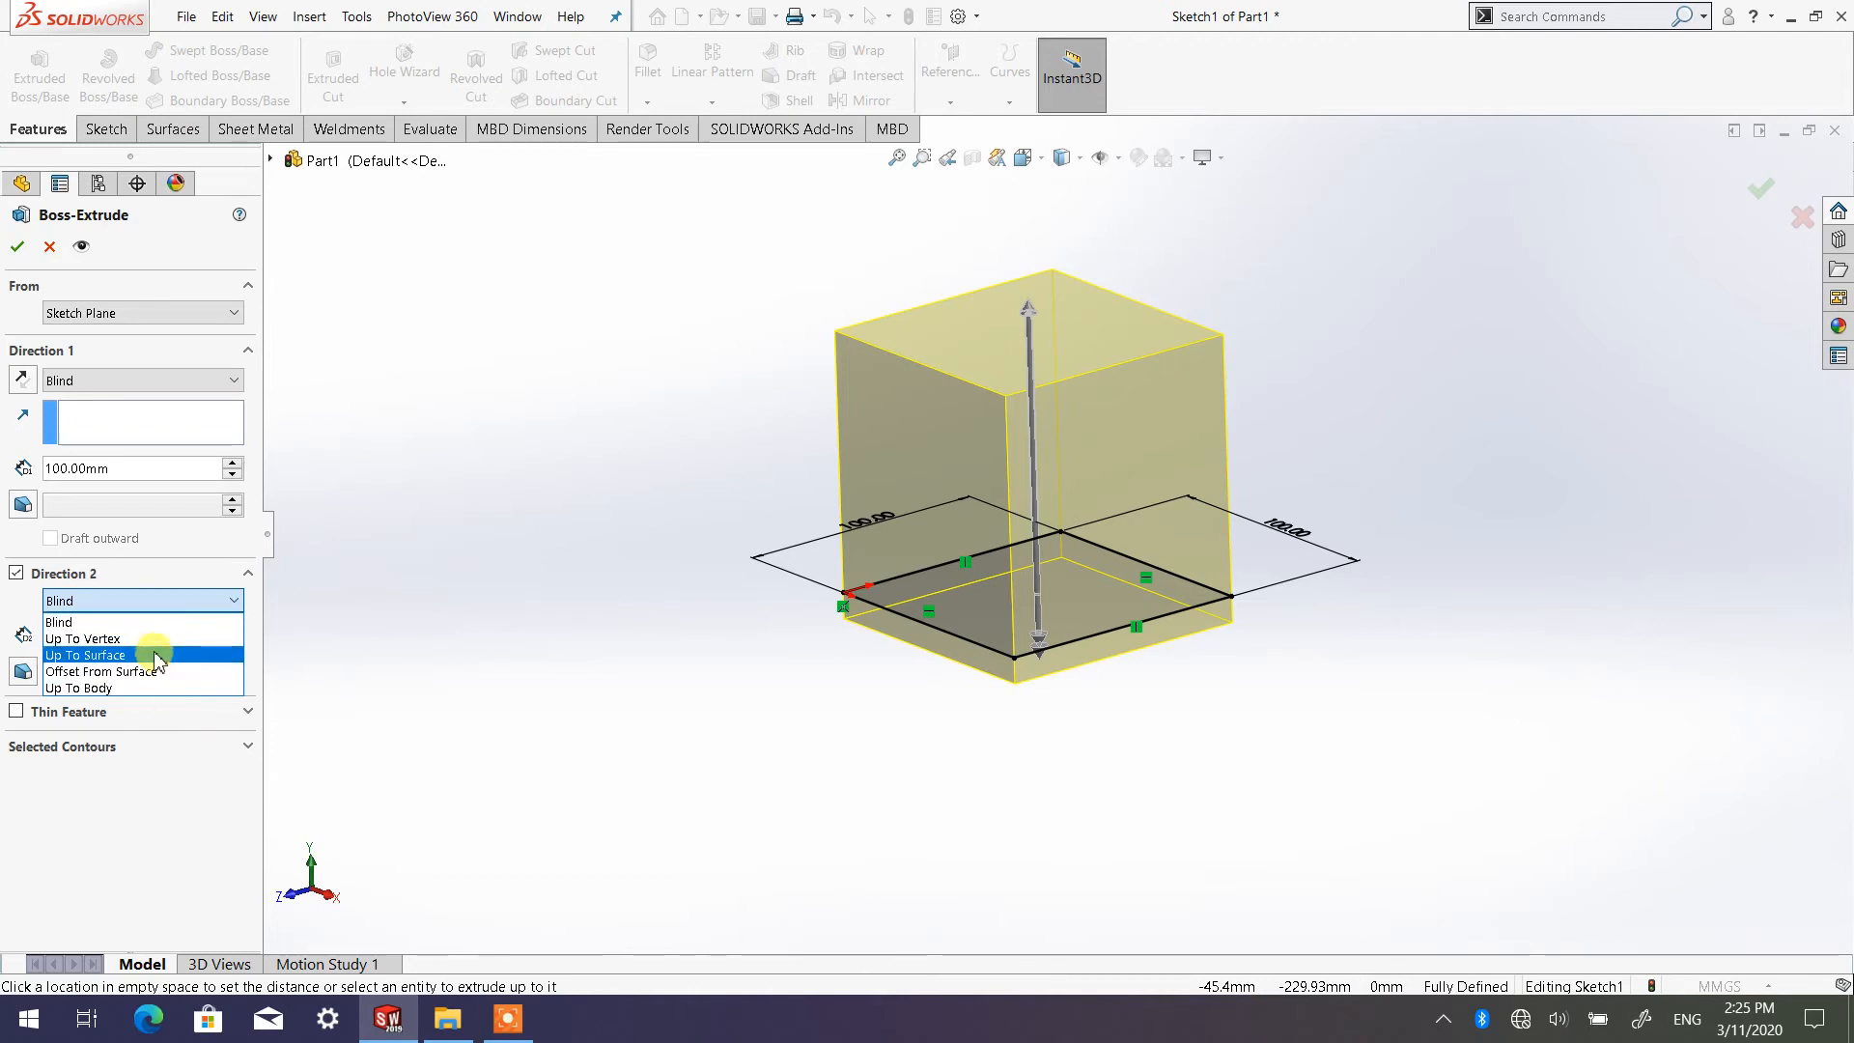
click(712, 632)
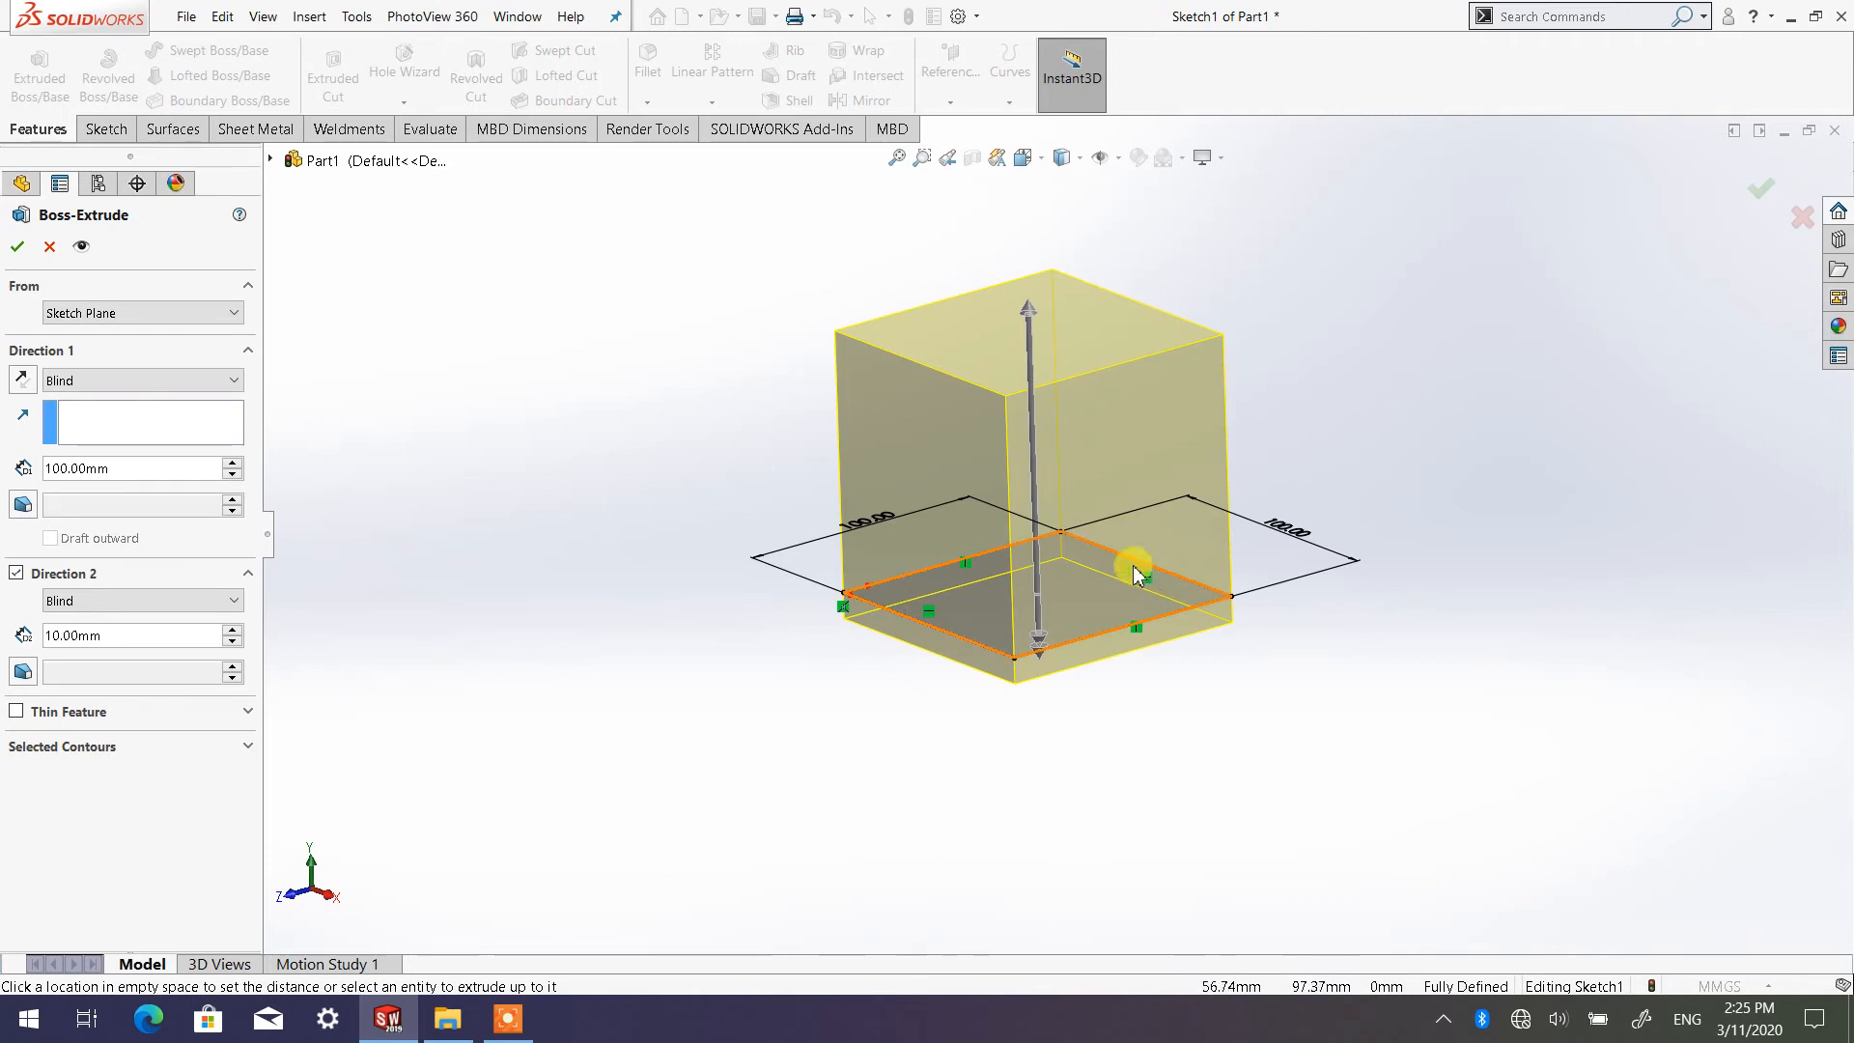
click(232, 630)
click(232, 630)
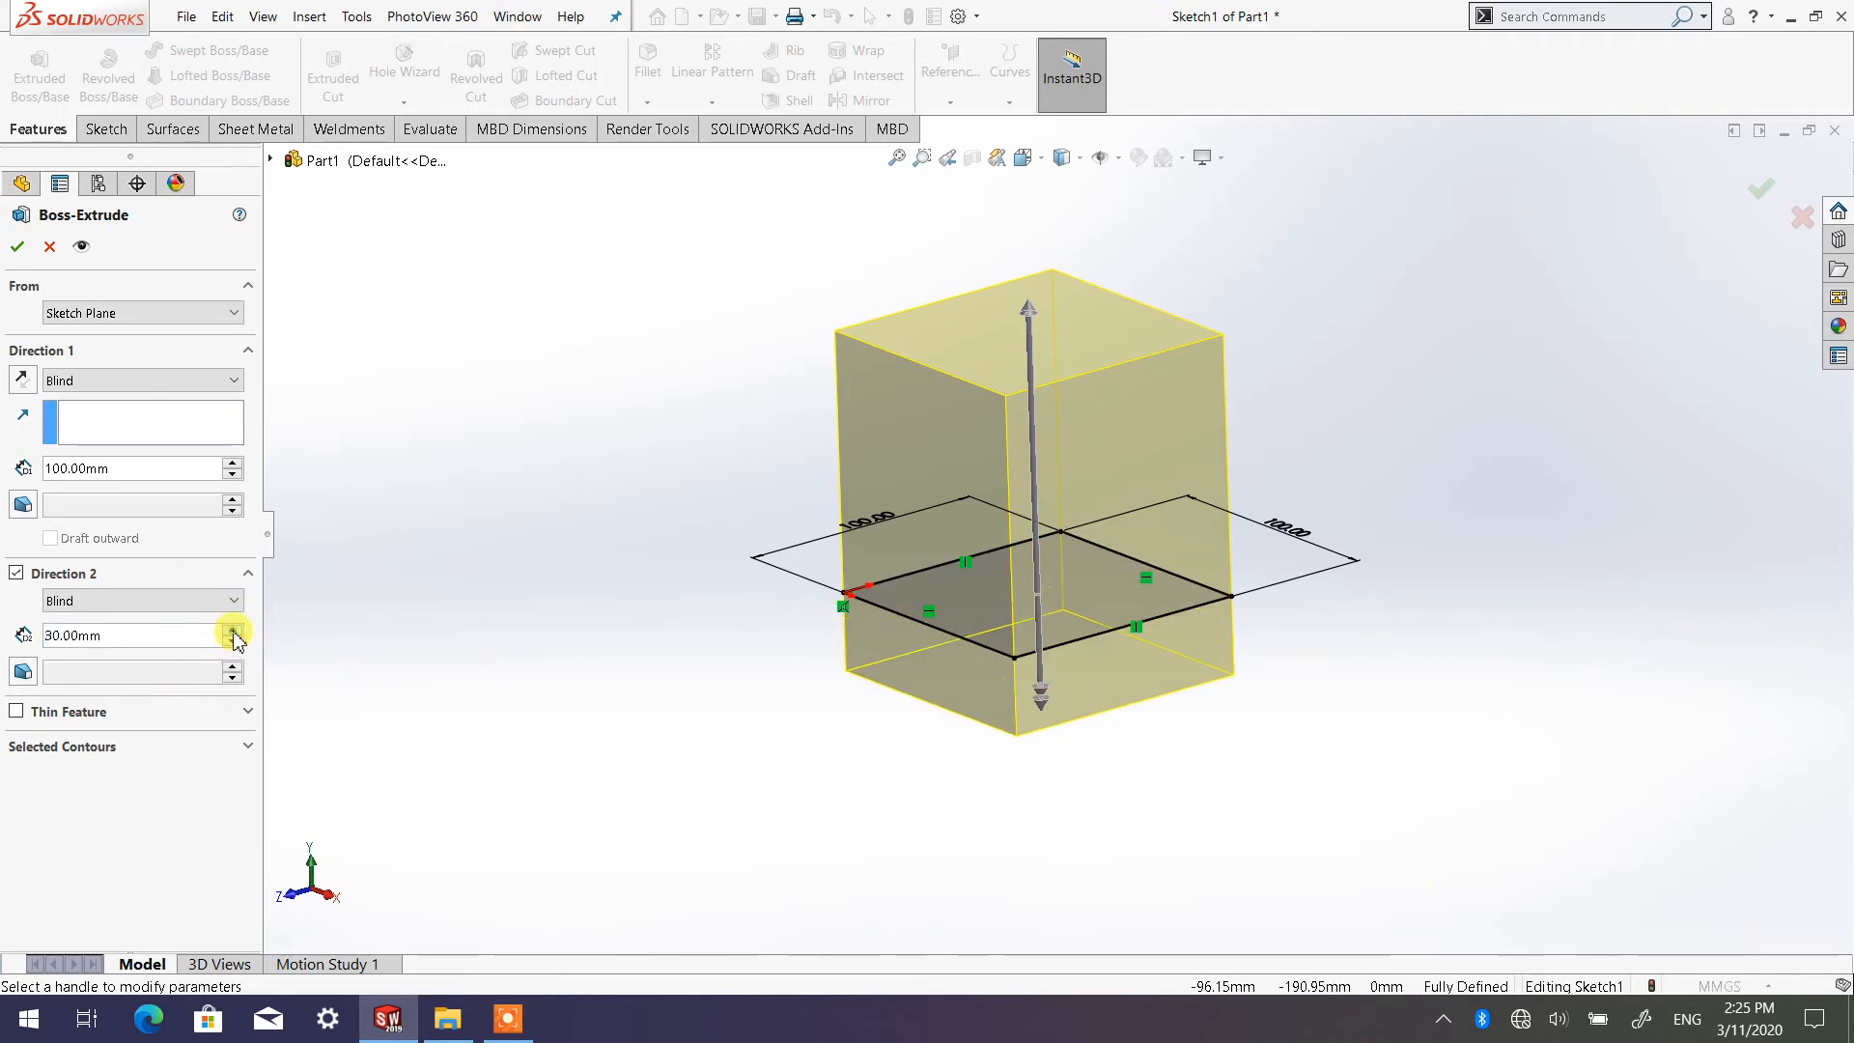
click(232, 631)
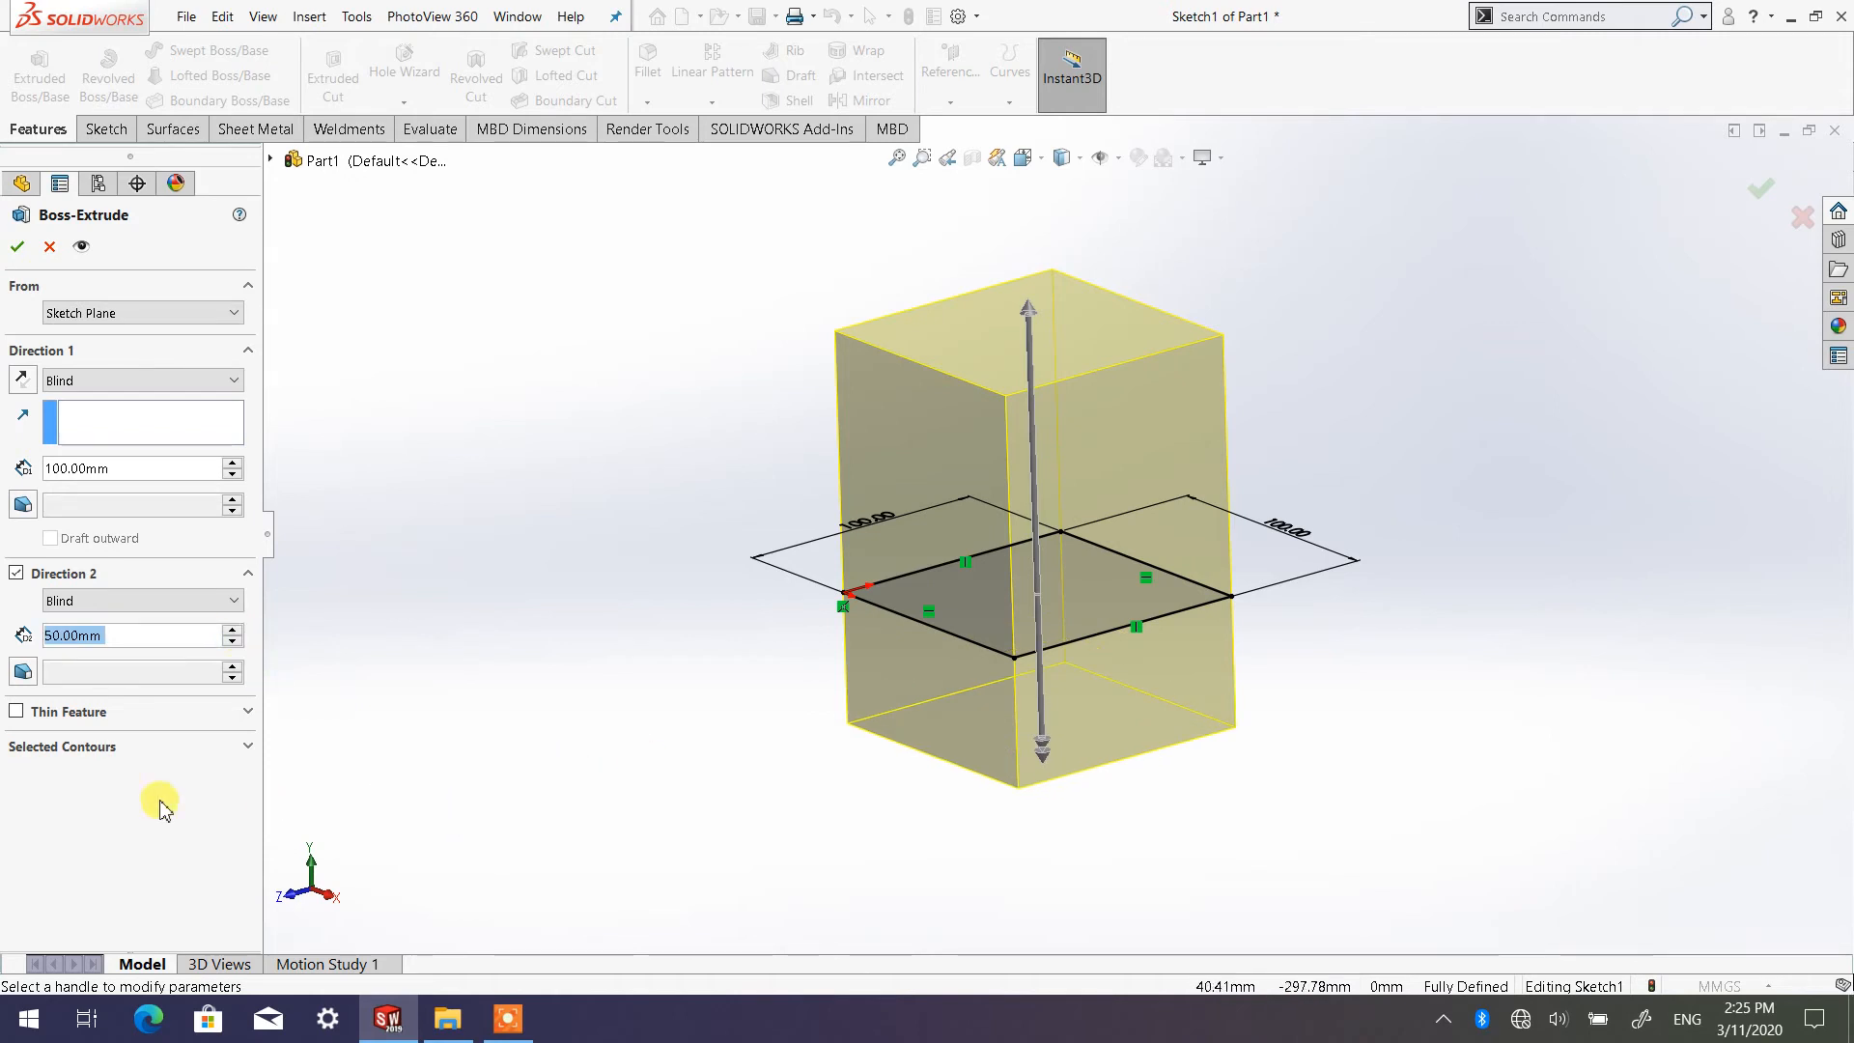
click(233, 629)
click(233, 630)
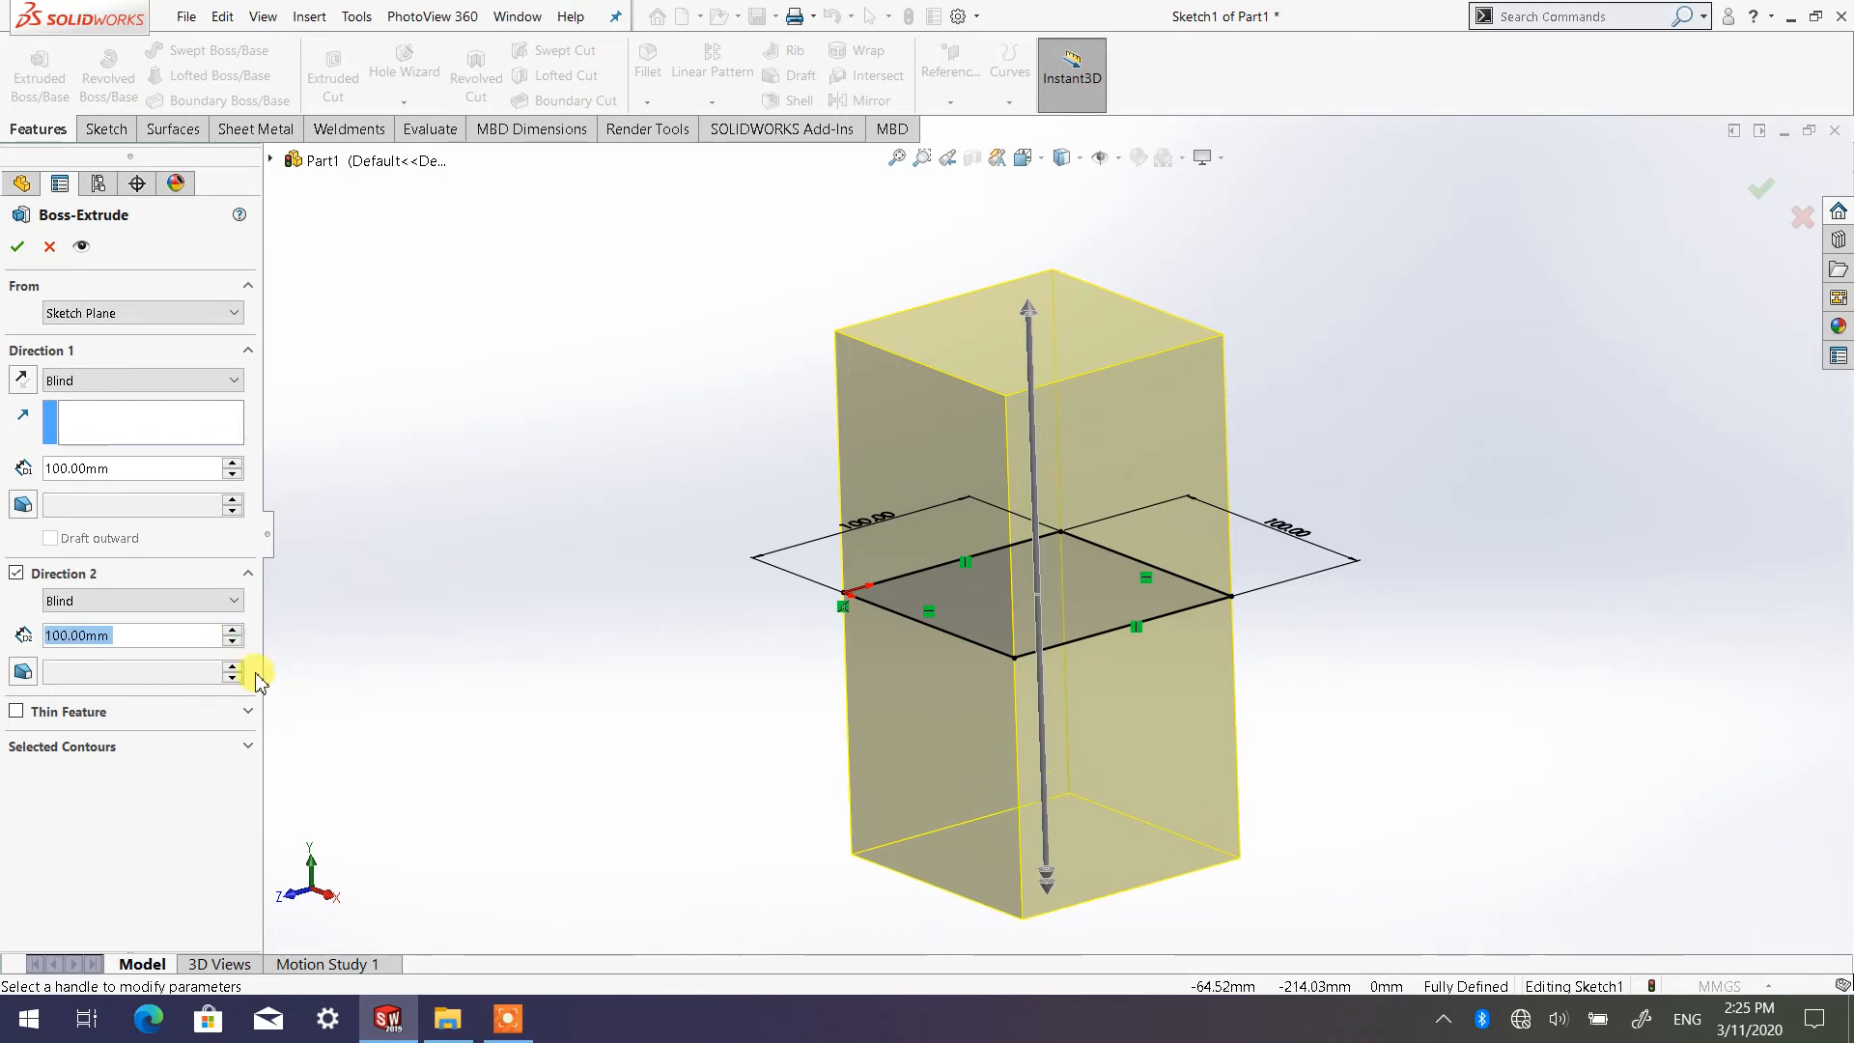
Reduce the Direction 2 depth to 50 mm in 10 mm increments, and turn Direction 2 off
click(232, 640)
click(232, 641)
click(233, 640)
click(233, 640)
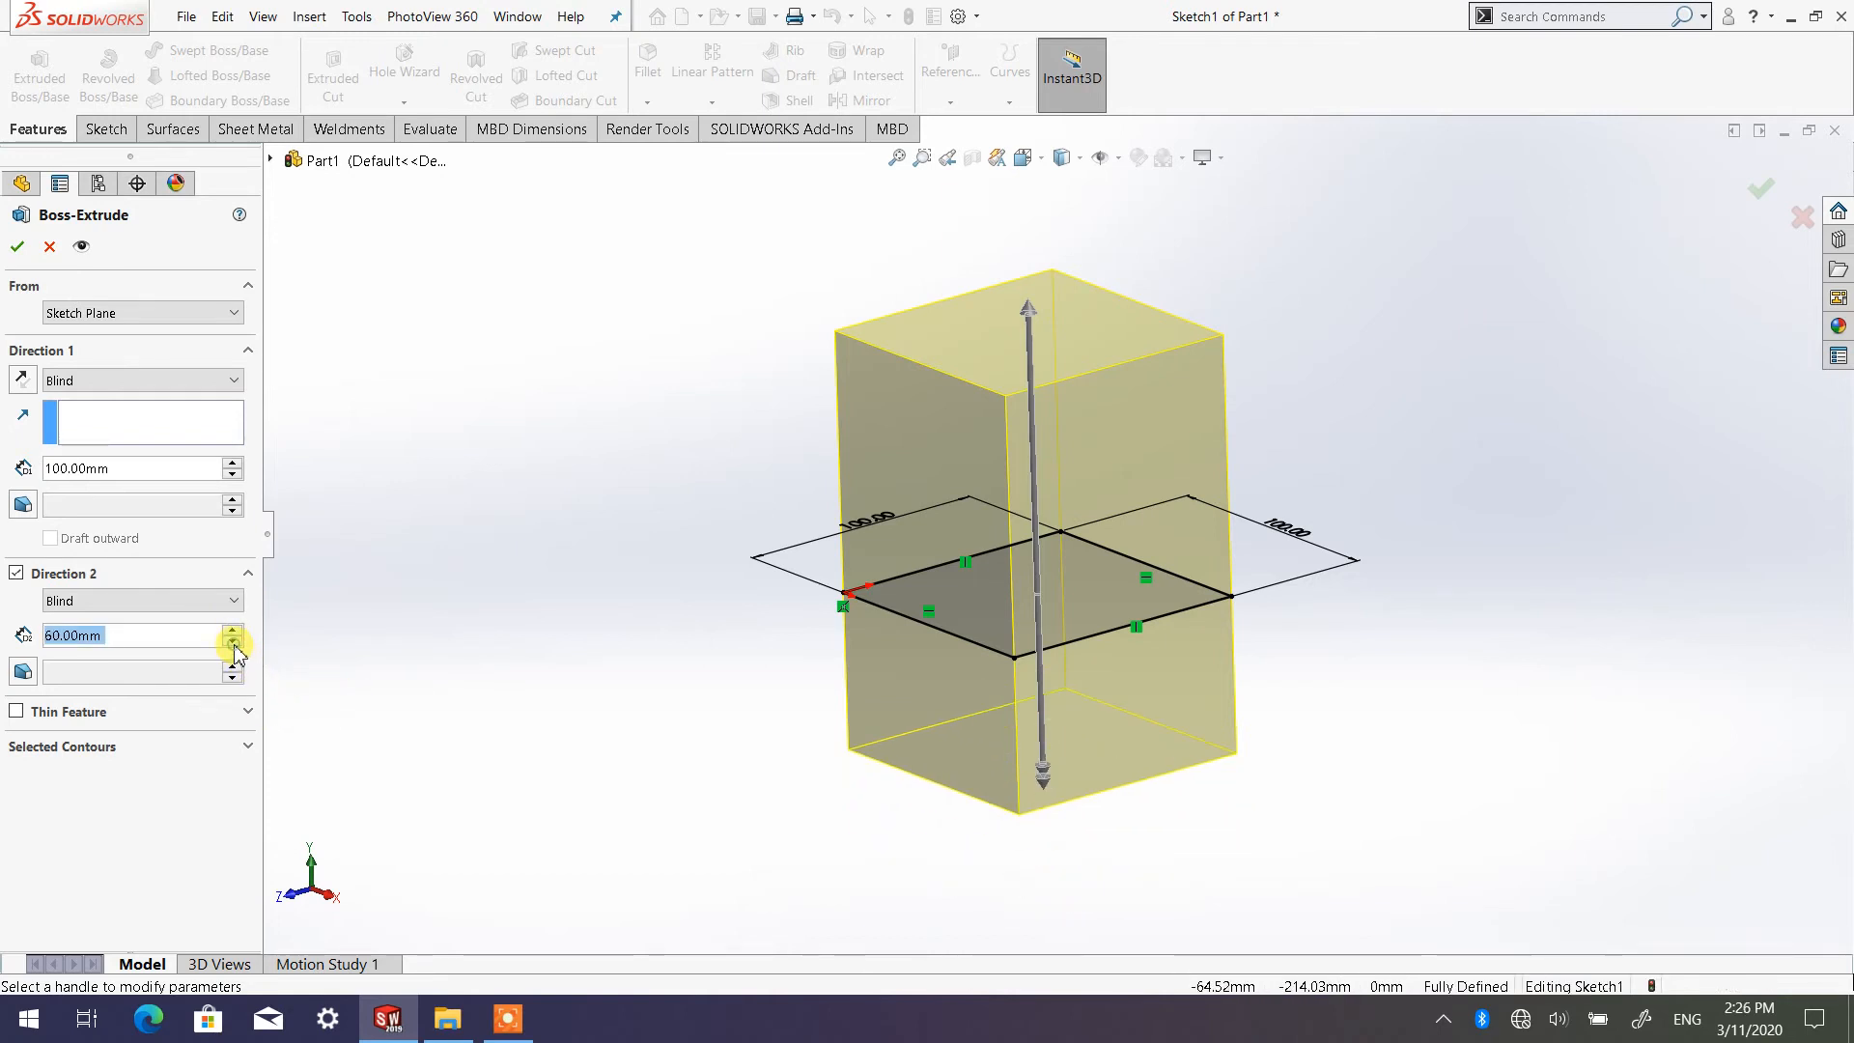
click(233, 641)
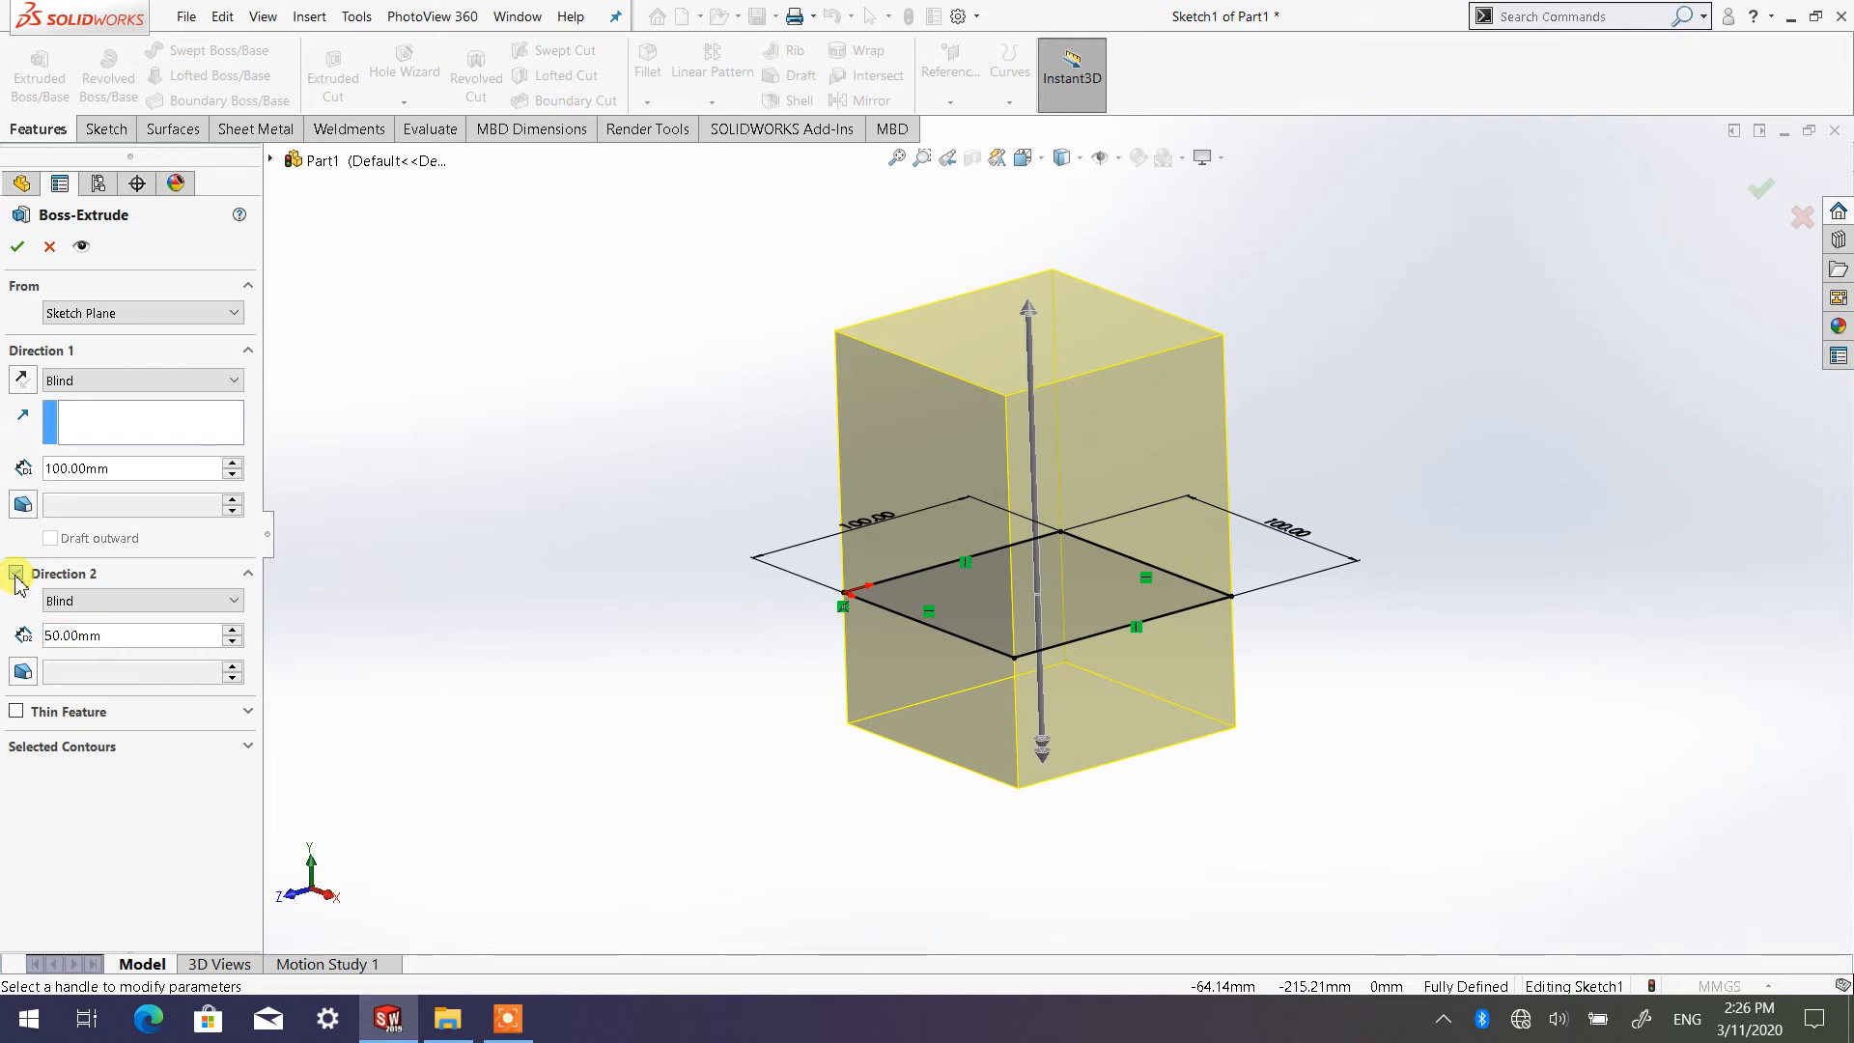
click(17, 574)
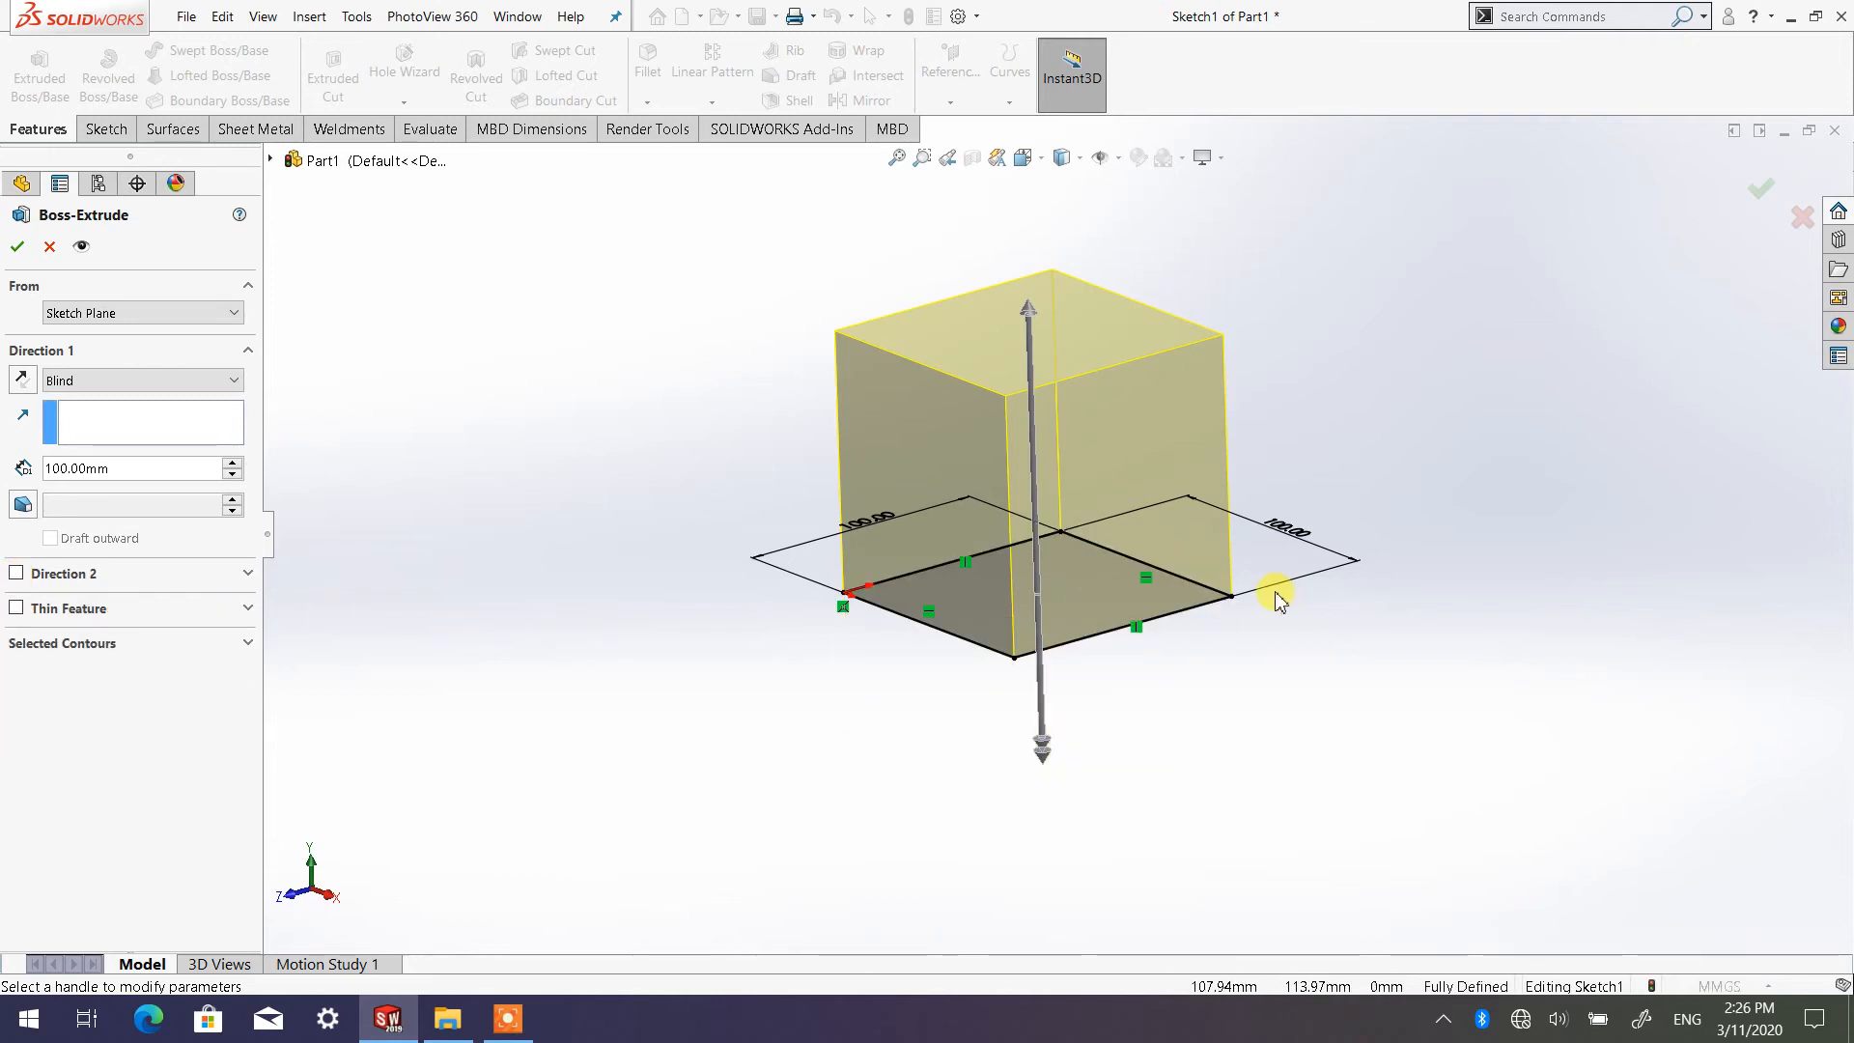
Accept the 100 mm Blind extrusion in Direction 1 only to create the solid cube, and clear the selection
mouse_move(1096, 505)
middle_down()
mouse_move(1067, 468)
mouse_move(985, 522)
mouse_move(1022, 543)
mouse_move(999, 505)
mouse_move(979, 645)
mouse_move(959, 641)
middle_up()
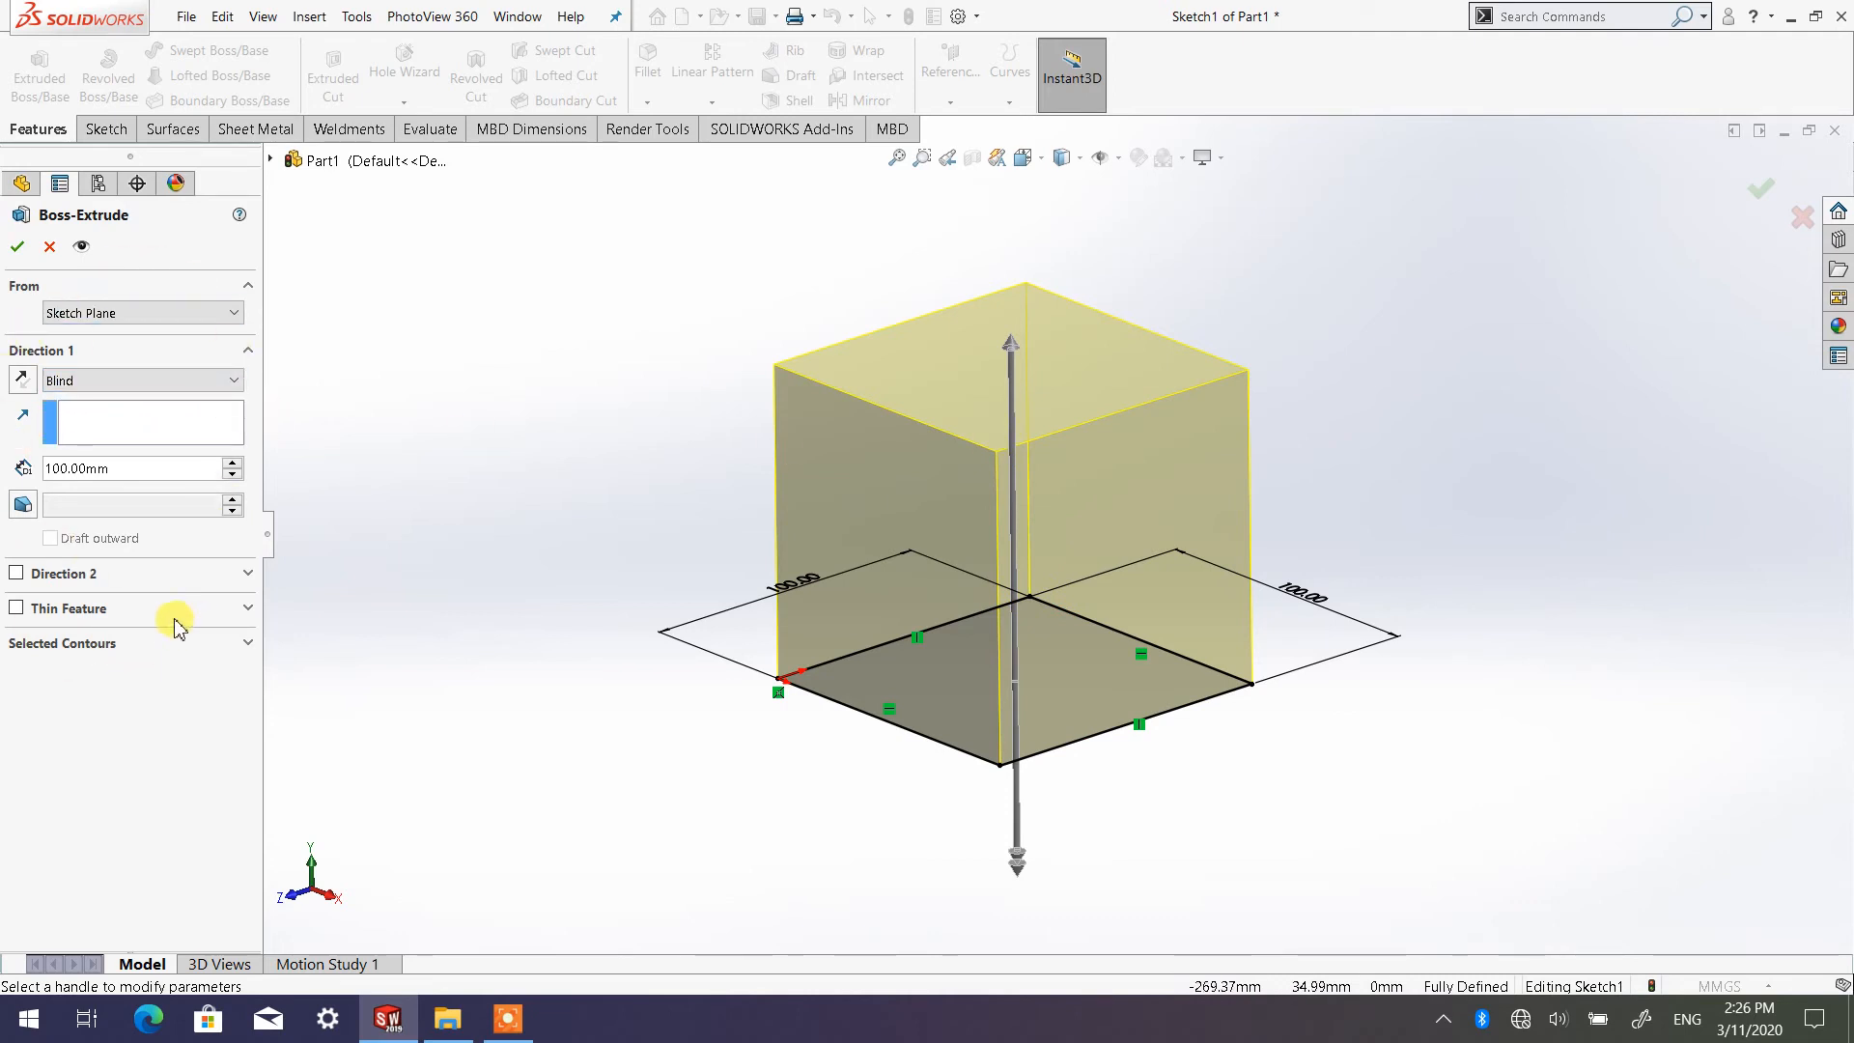
click(18, 249)
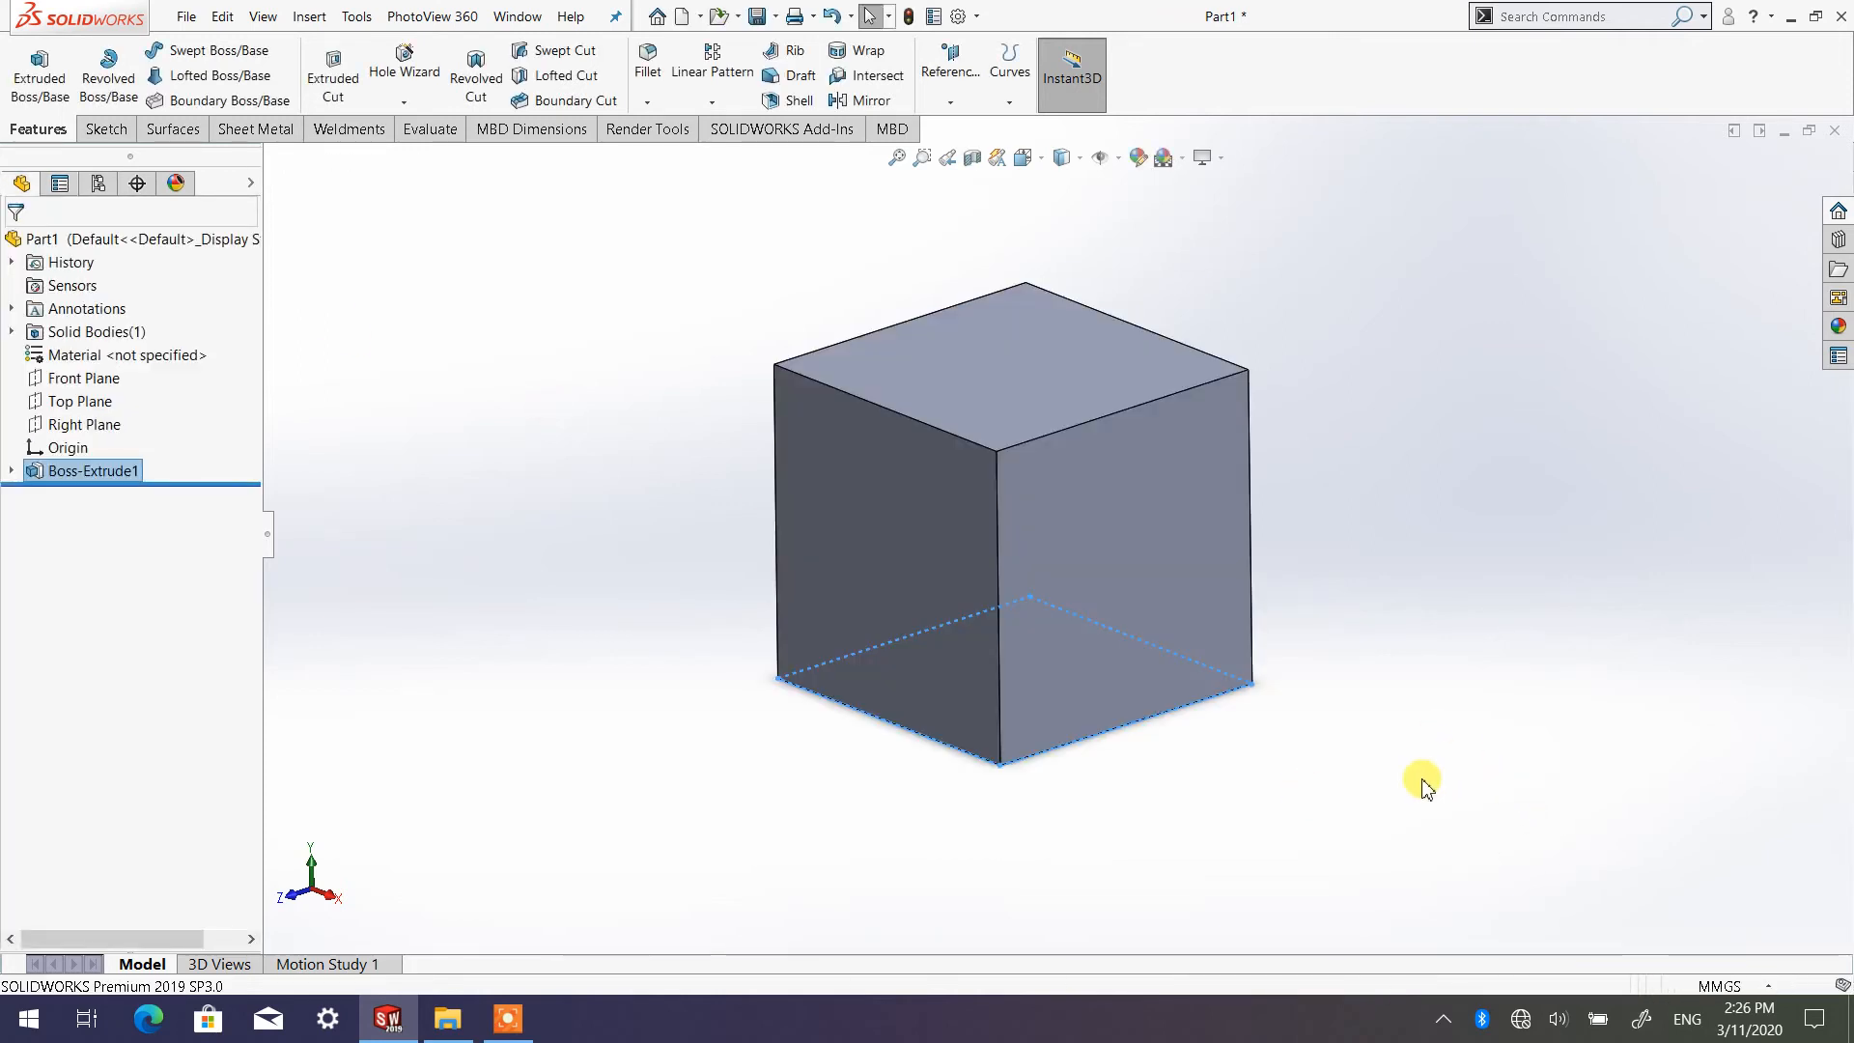
click(1387, 749)
Orbit the finished cube, set the view orientation to Isometric, and inspect the cube at different zoom levels
middle_drag(1258, 579, 840, 559)
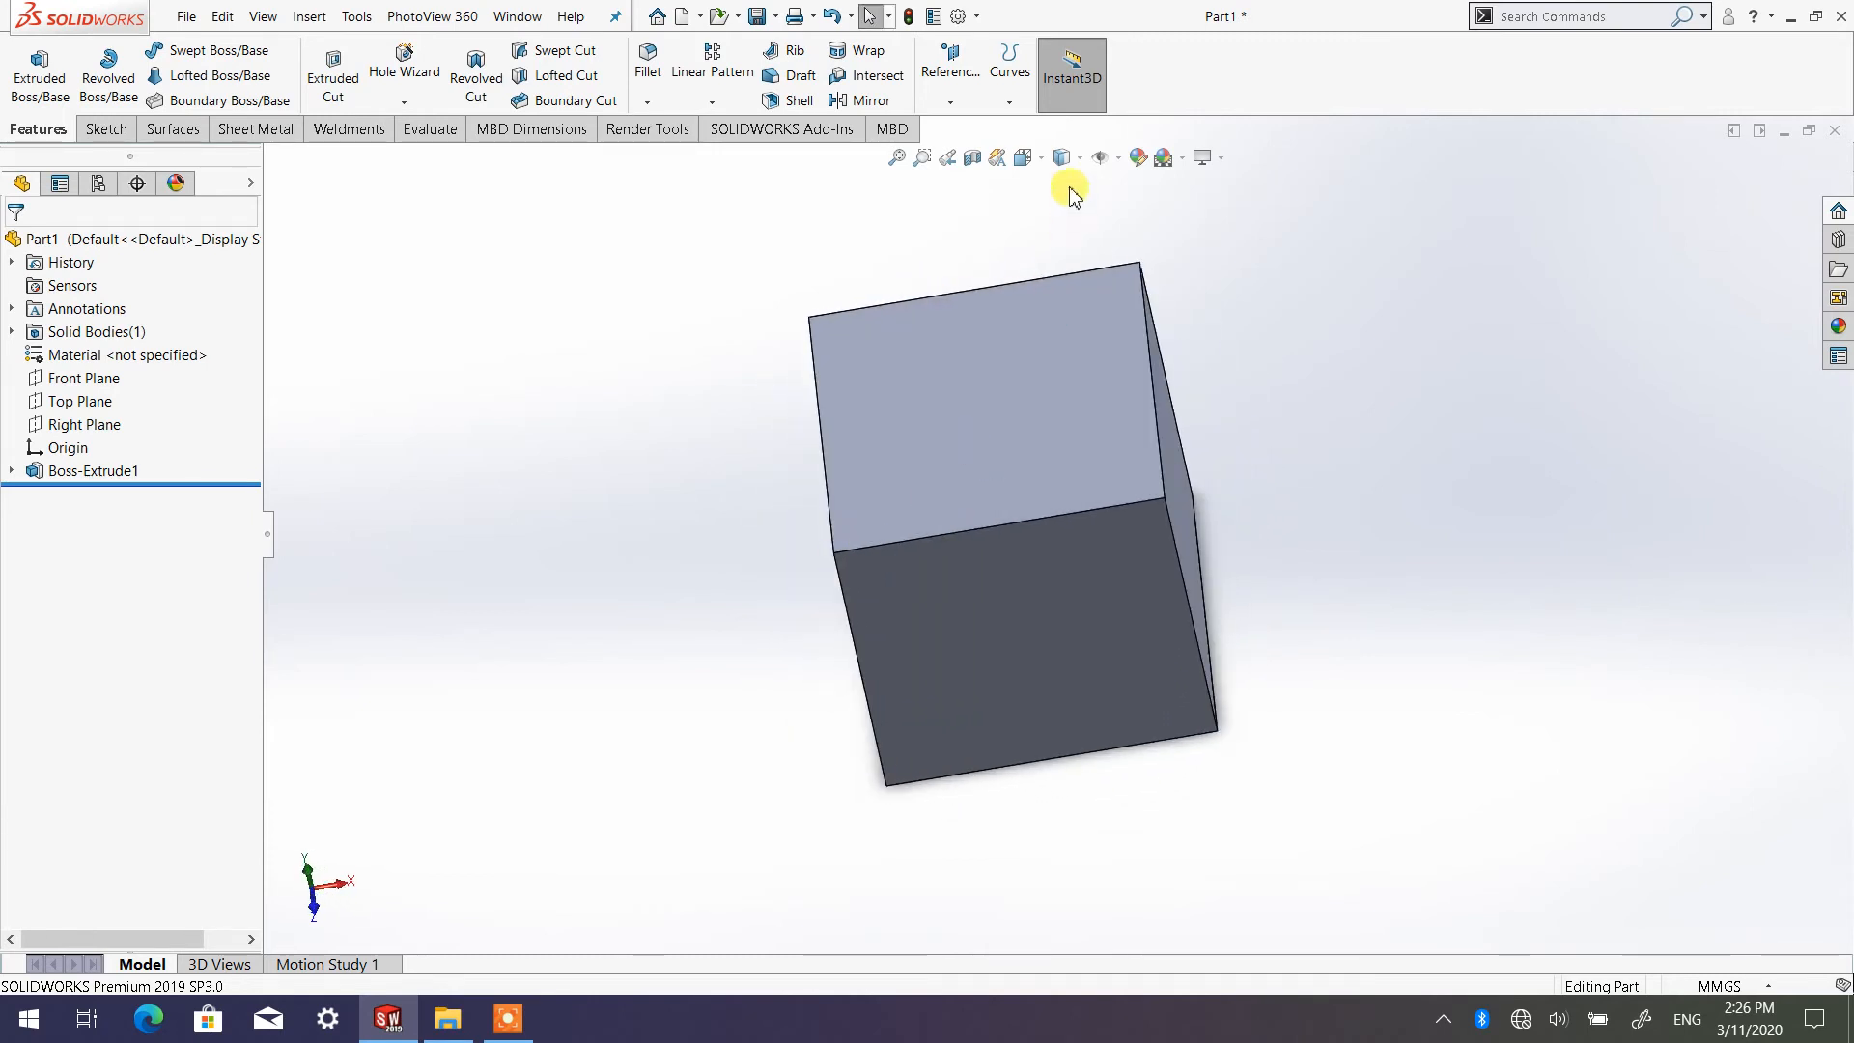
click(1044, 158)
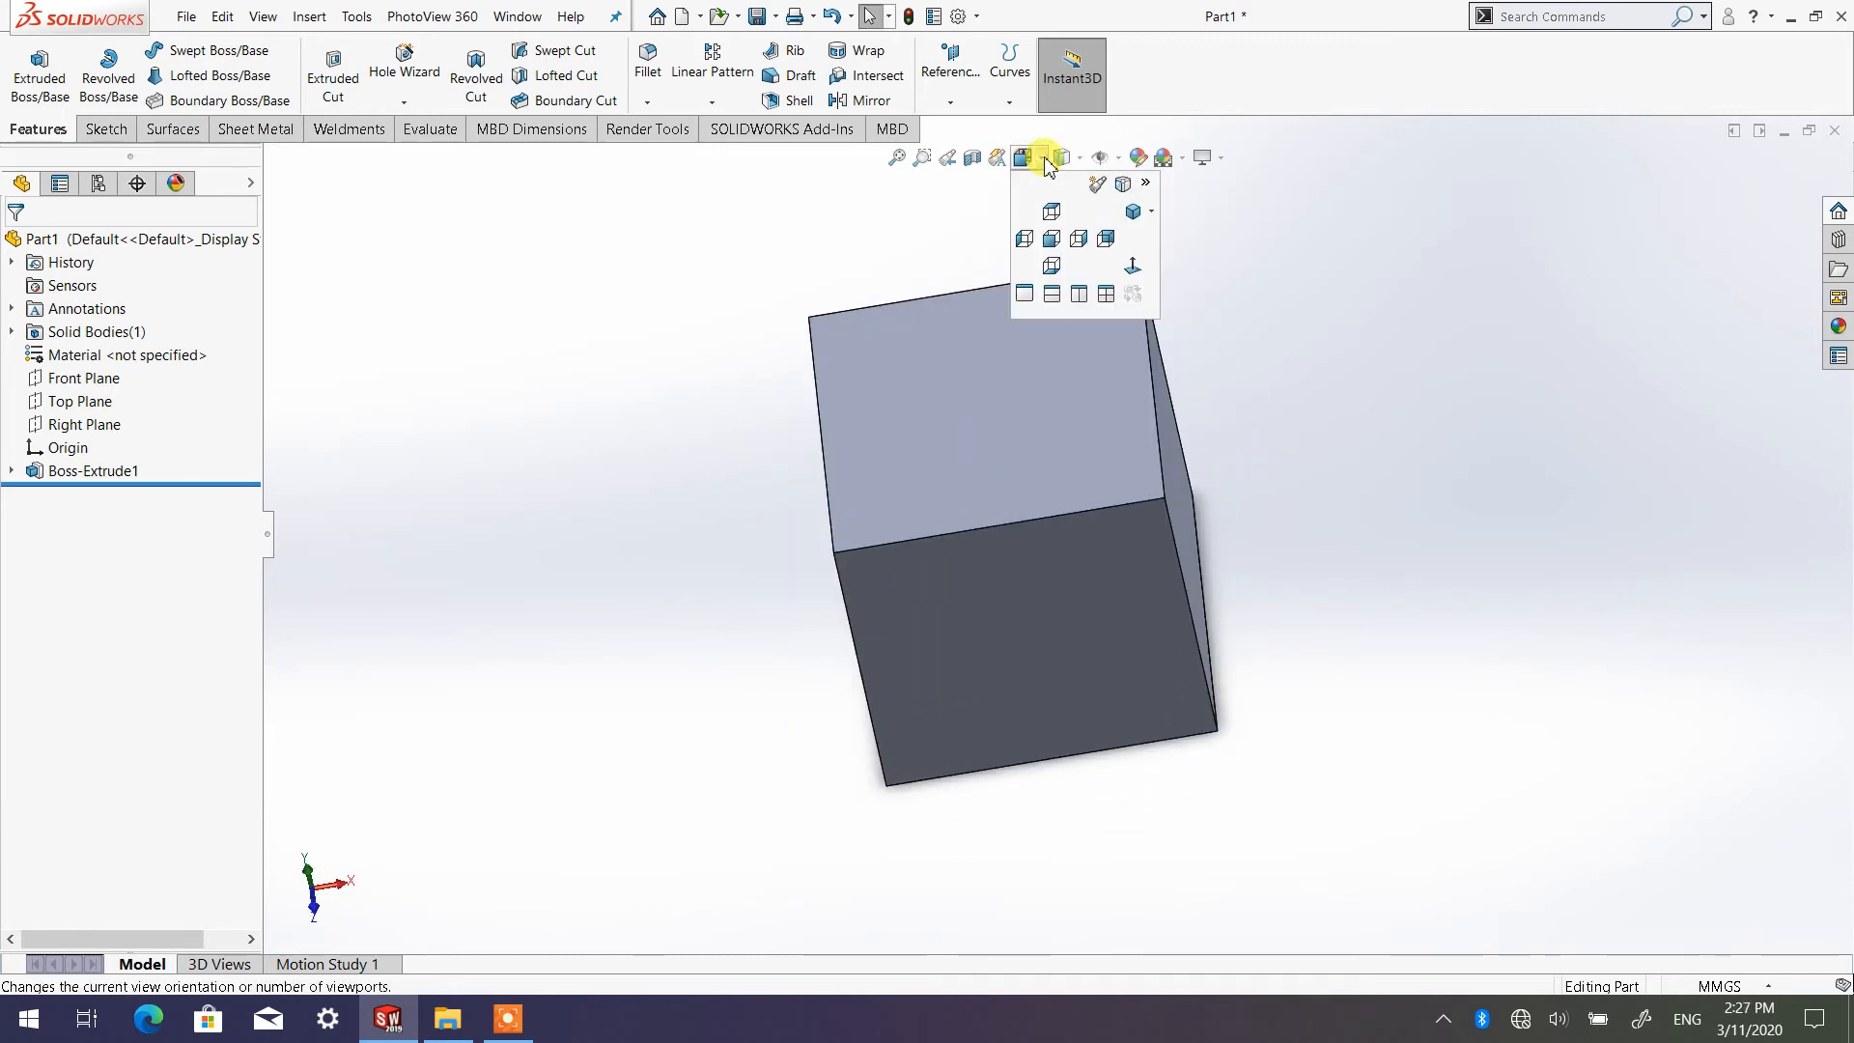
click(1153, 212)
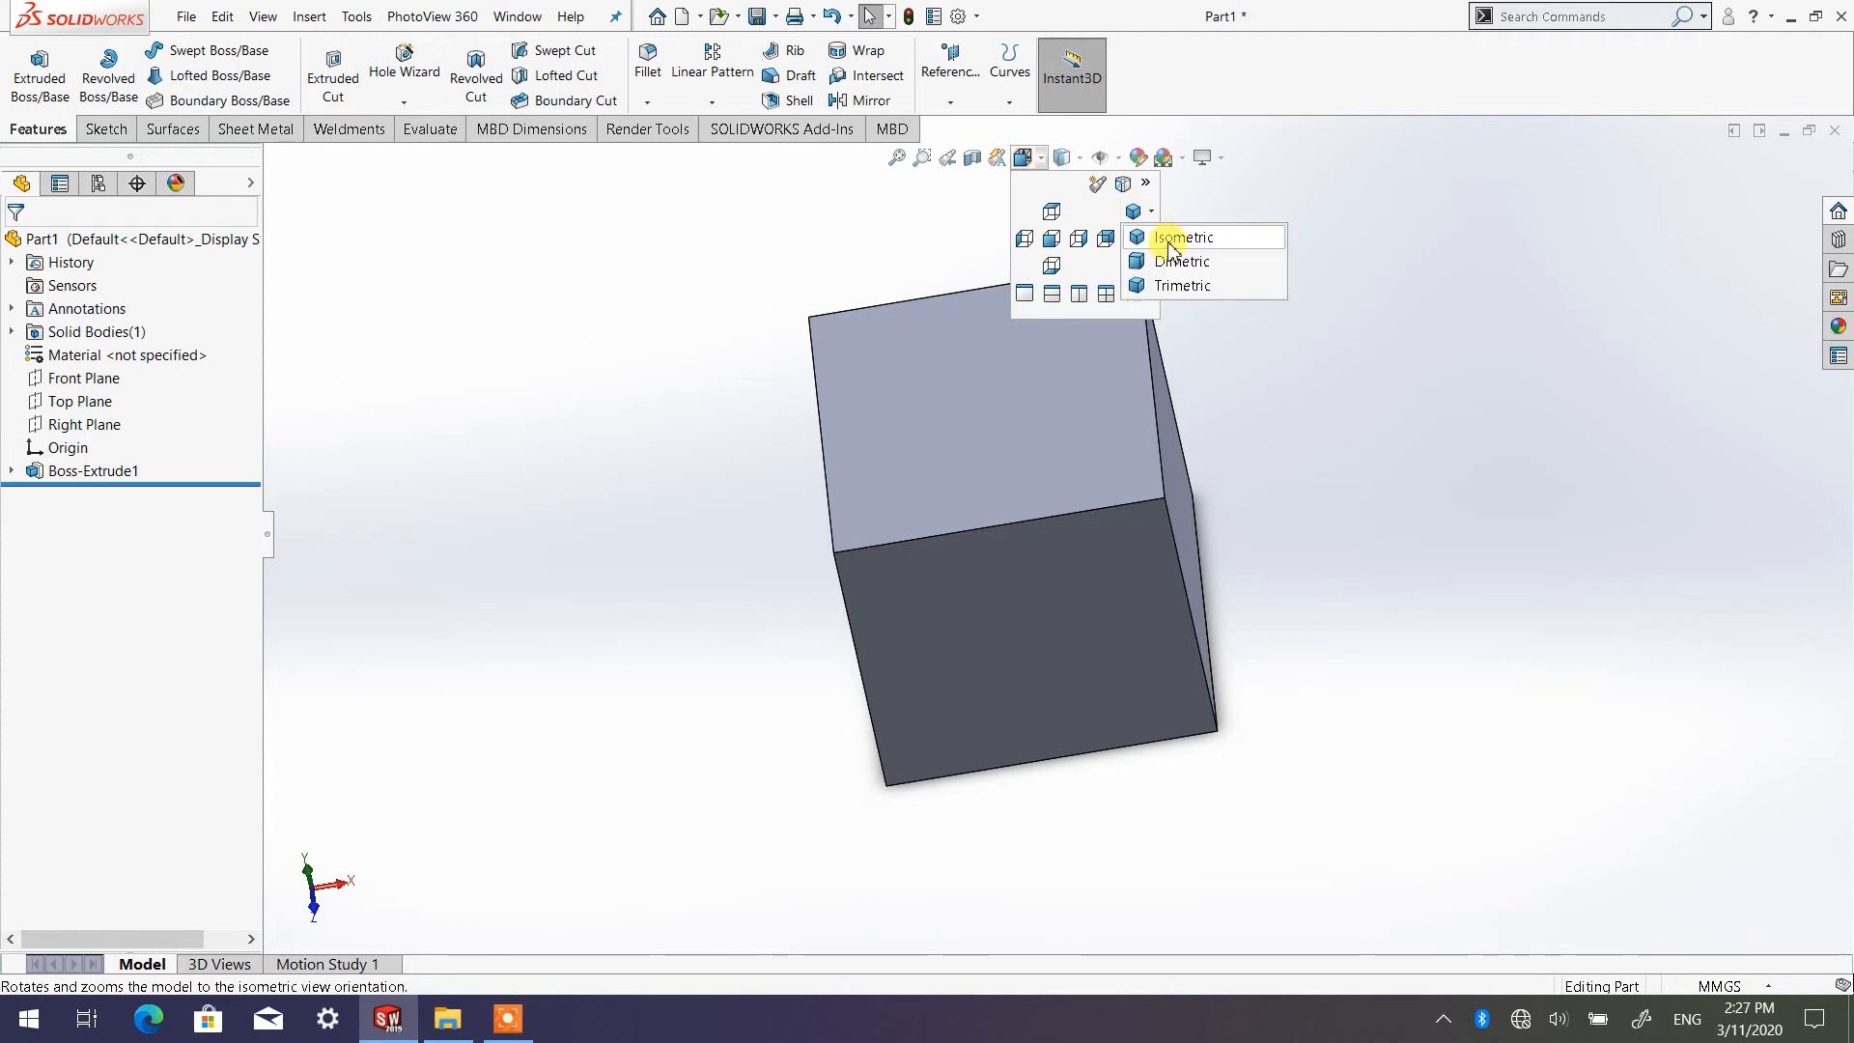
click(1170, 237)
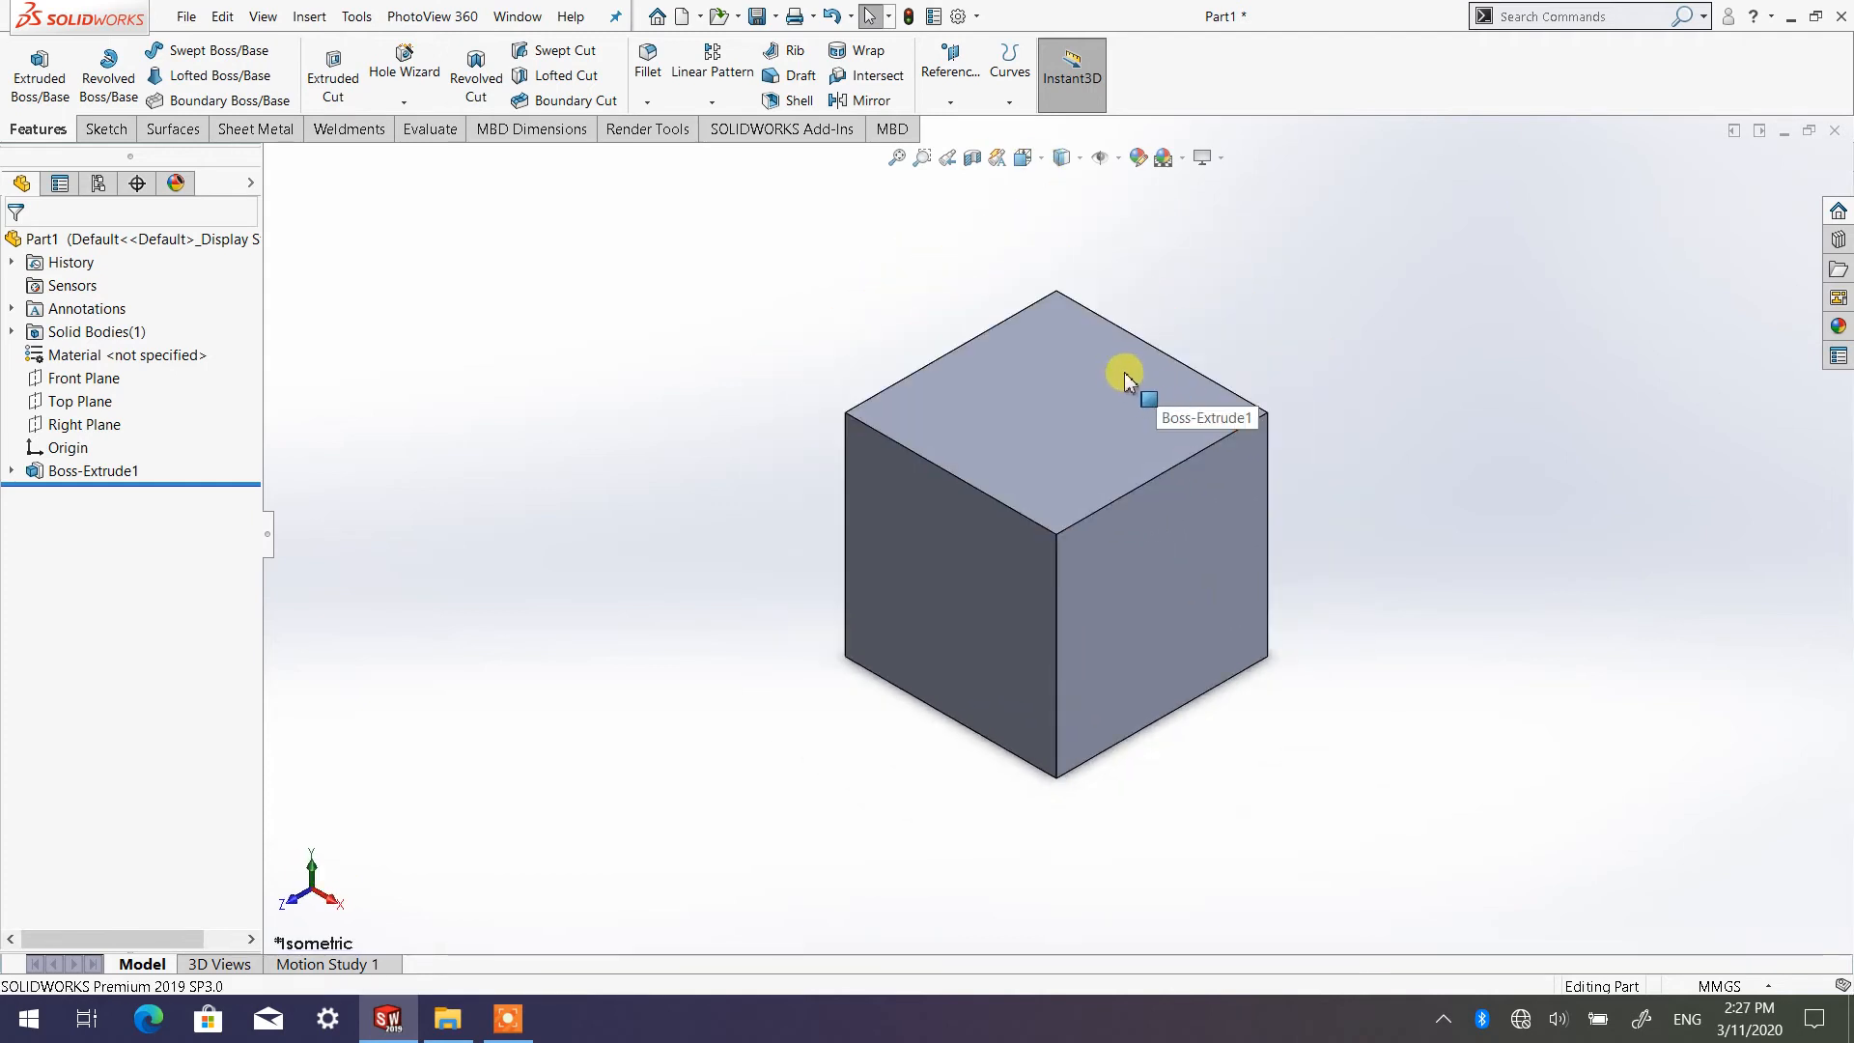
scroll(1091, 425, down, 3)
scroll(1068, 479, up, 4)
scroll(1072, 541, up, 1)
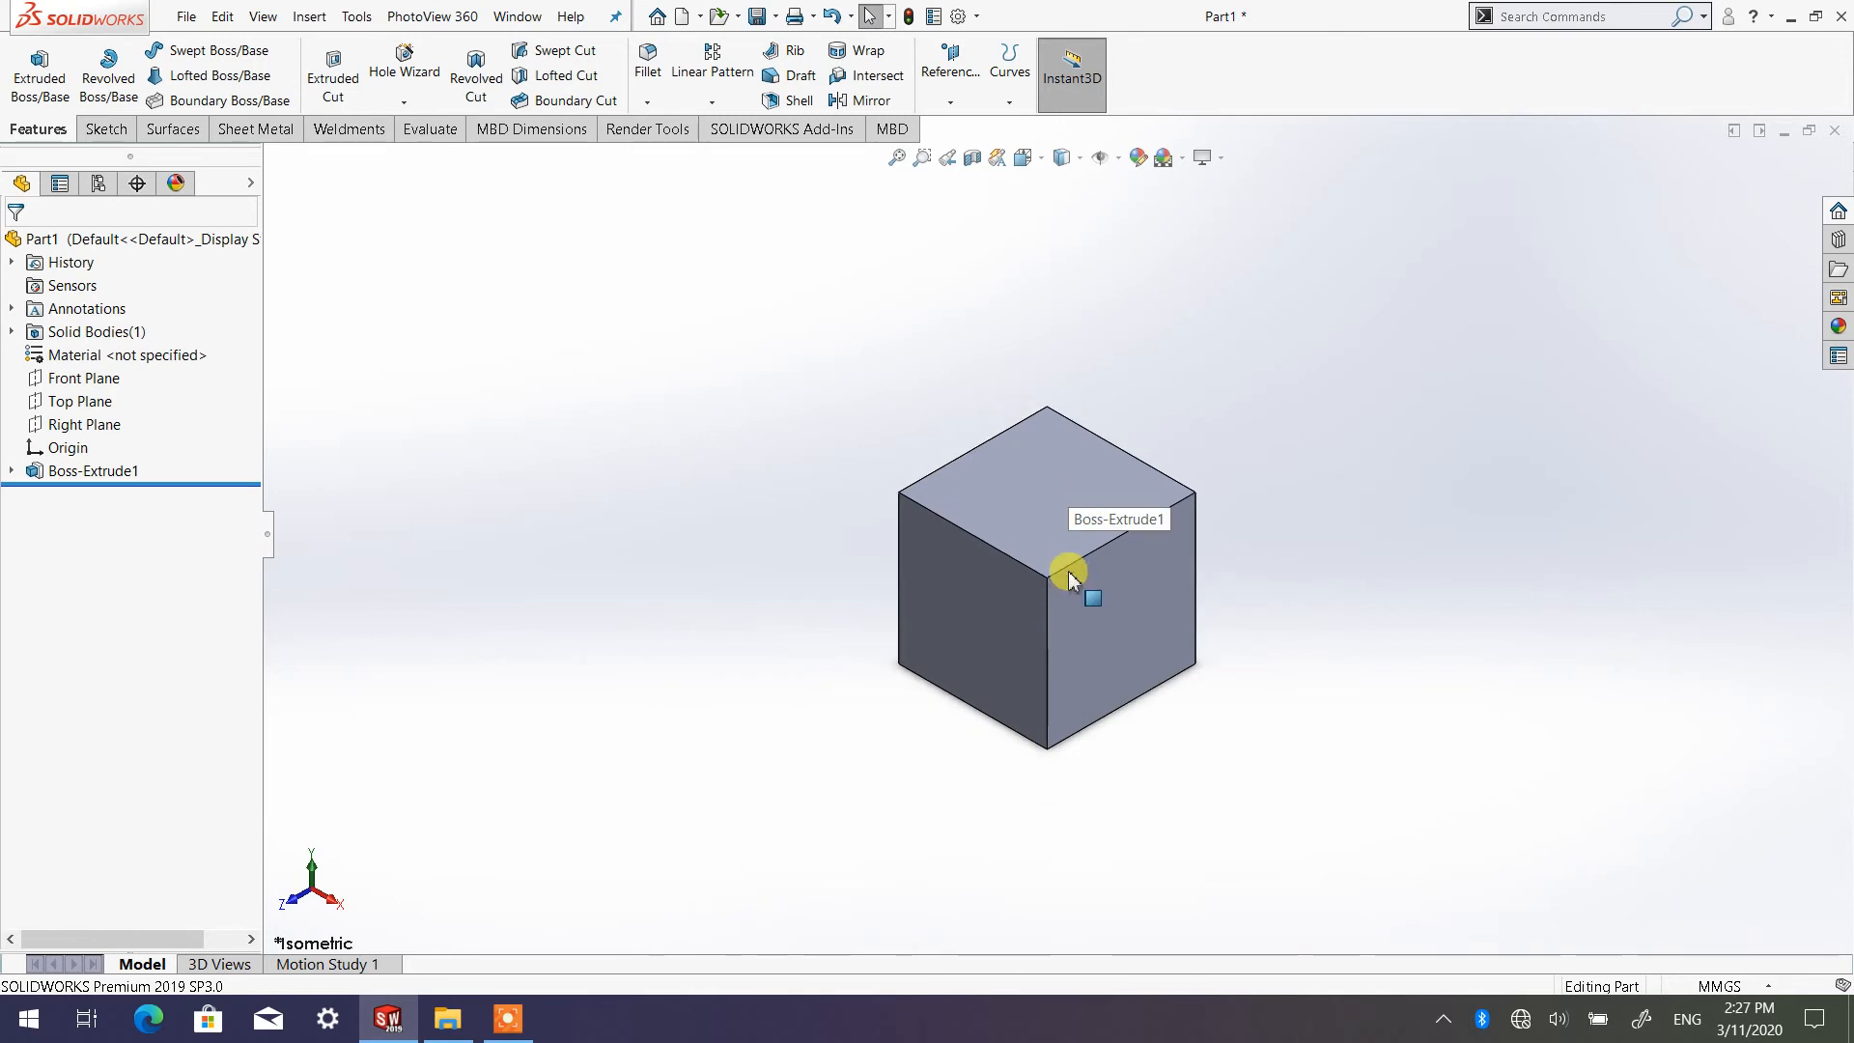
scroll(1072, 540, down, 2)
scroll(1076, 539, up, 3)
scroll(1076, 539, down, 2)
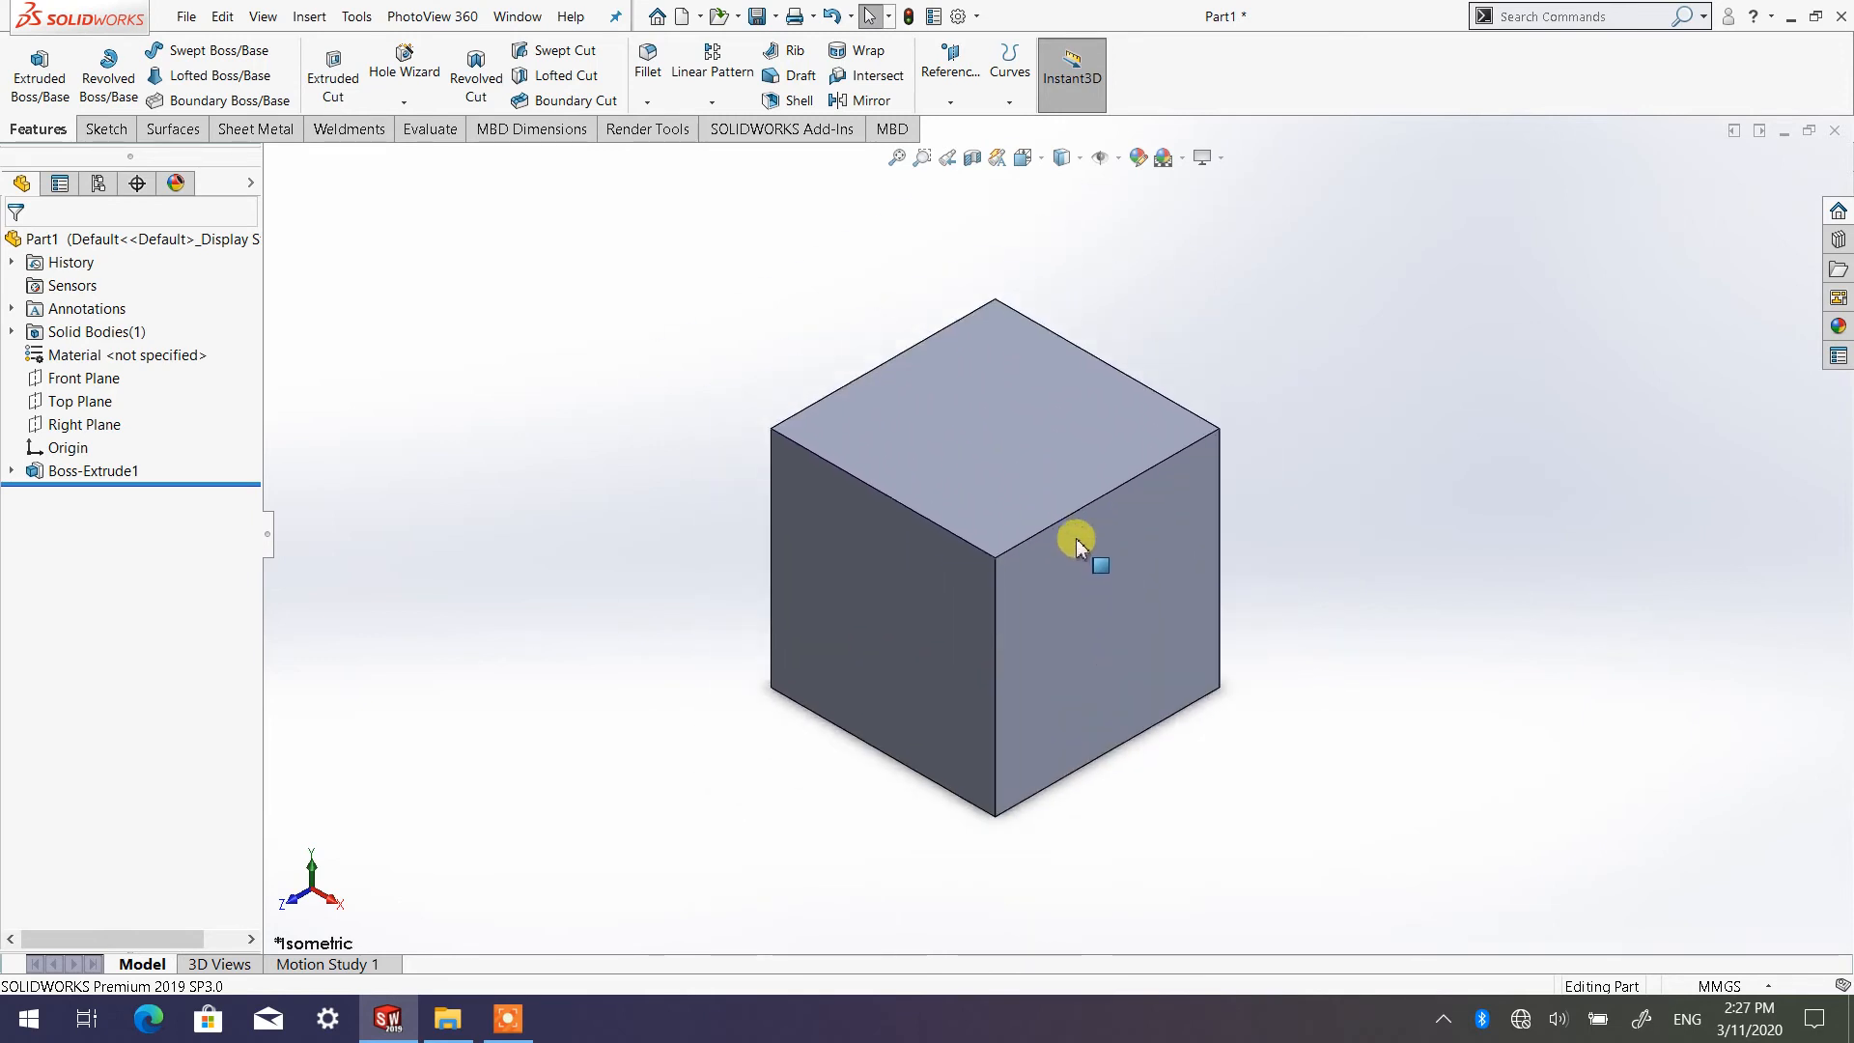
Display the cube in the Dimetric standard view orientation, followed by the Trimetric one
click(1042, 162)
click(1152, 211)
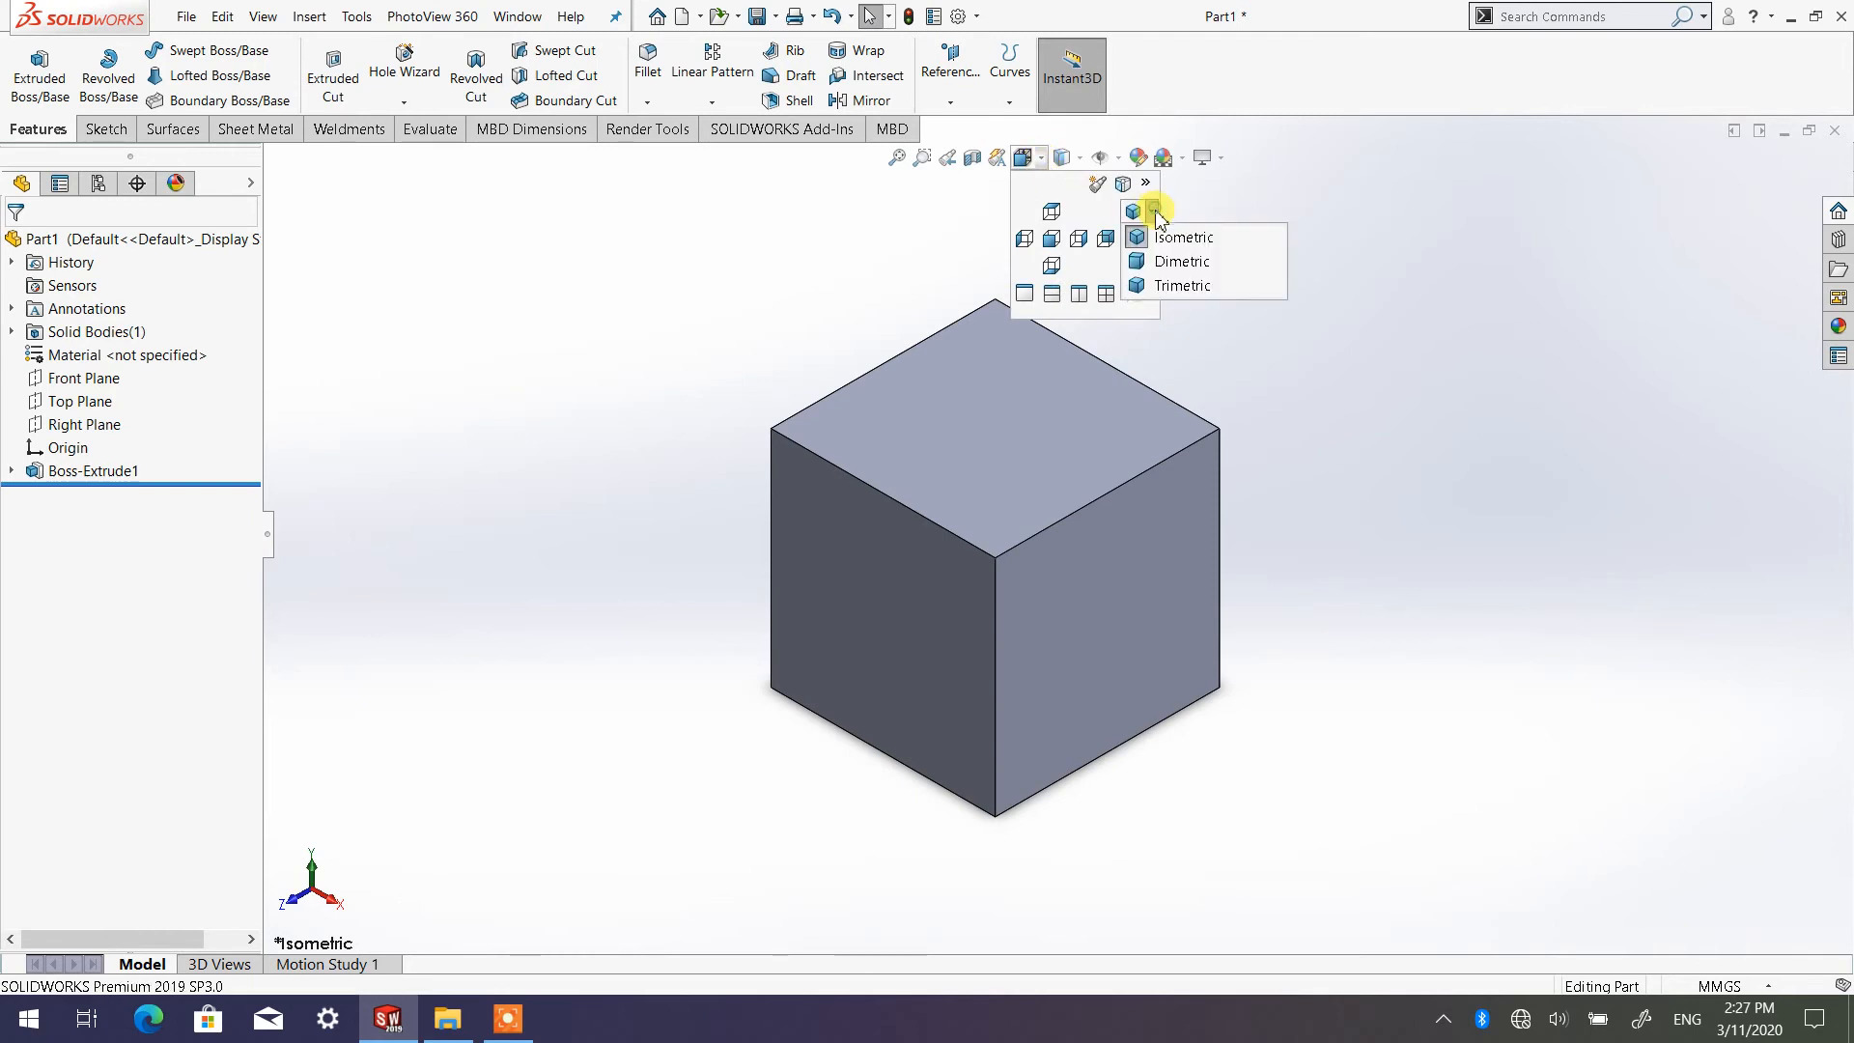
click(1180, 262)
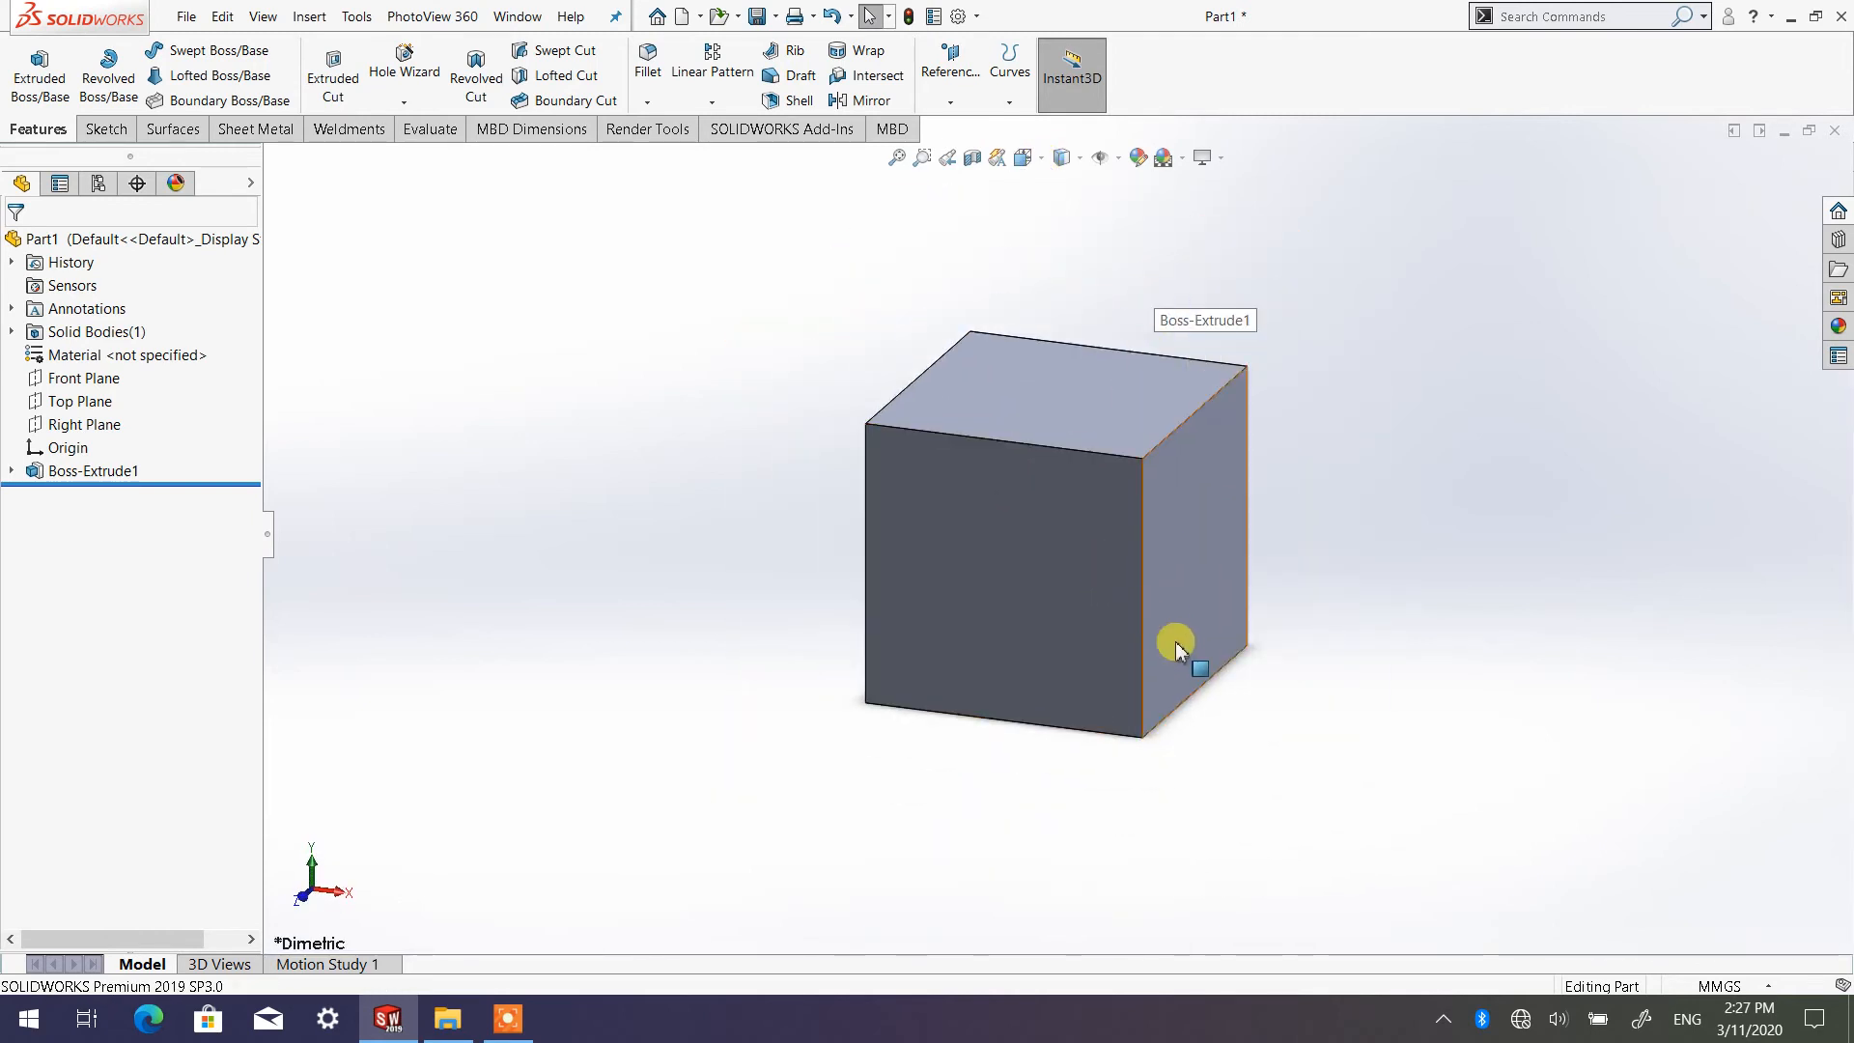
click(1039, 161)
click(1152, 215)
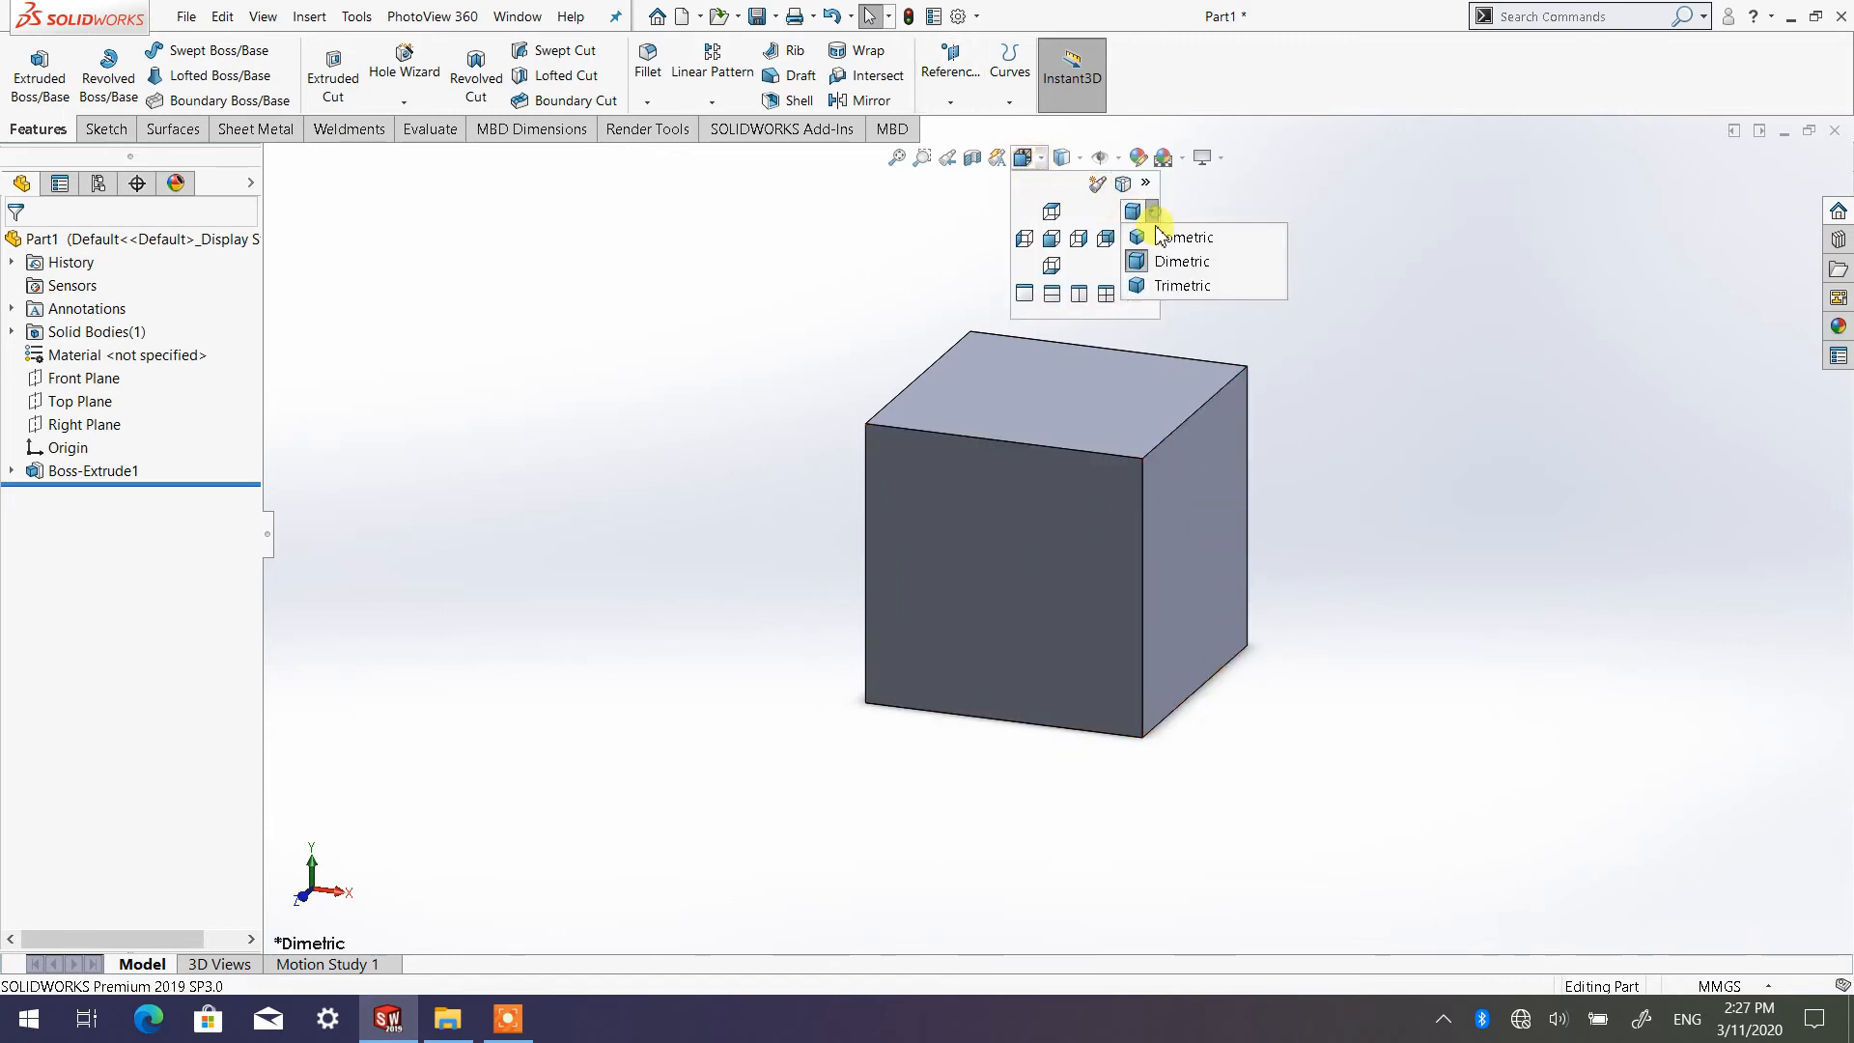
click(1190, 281)
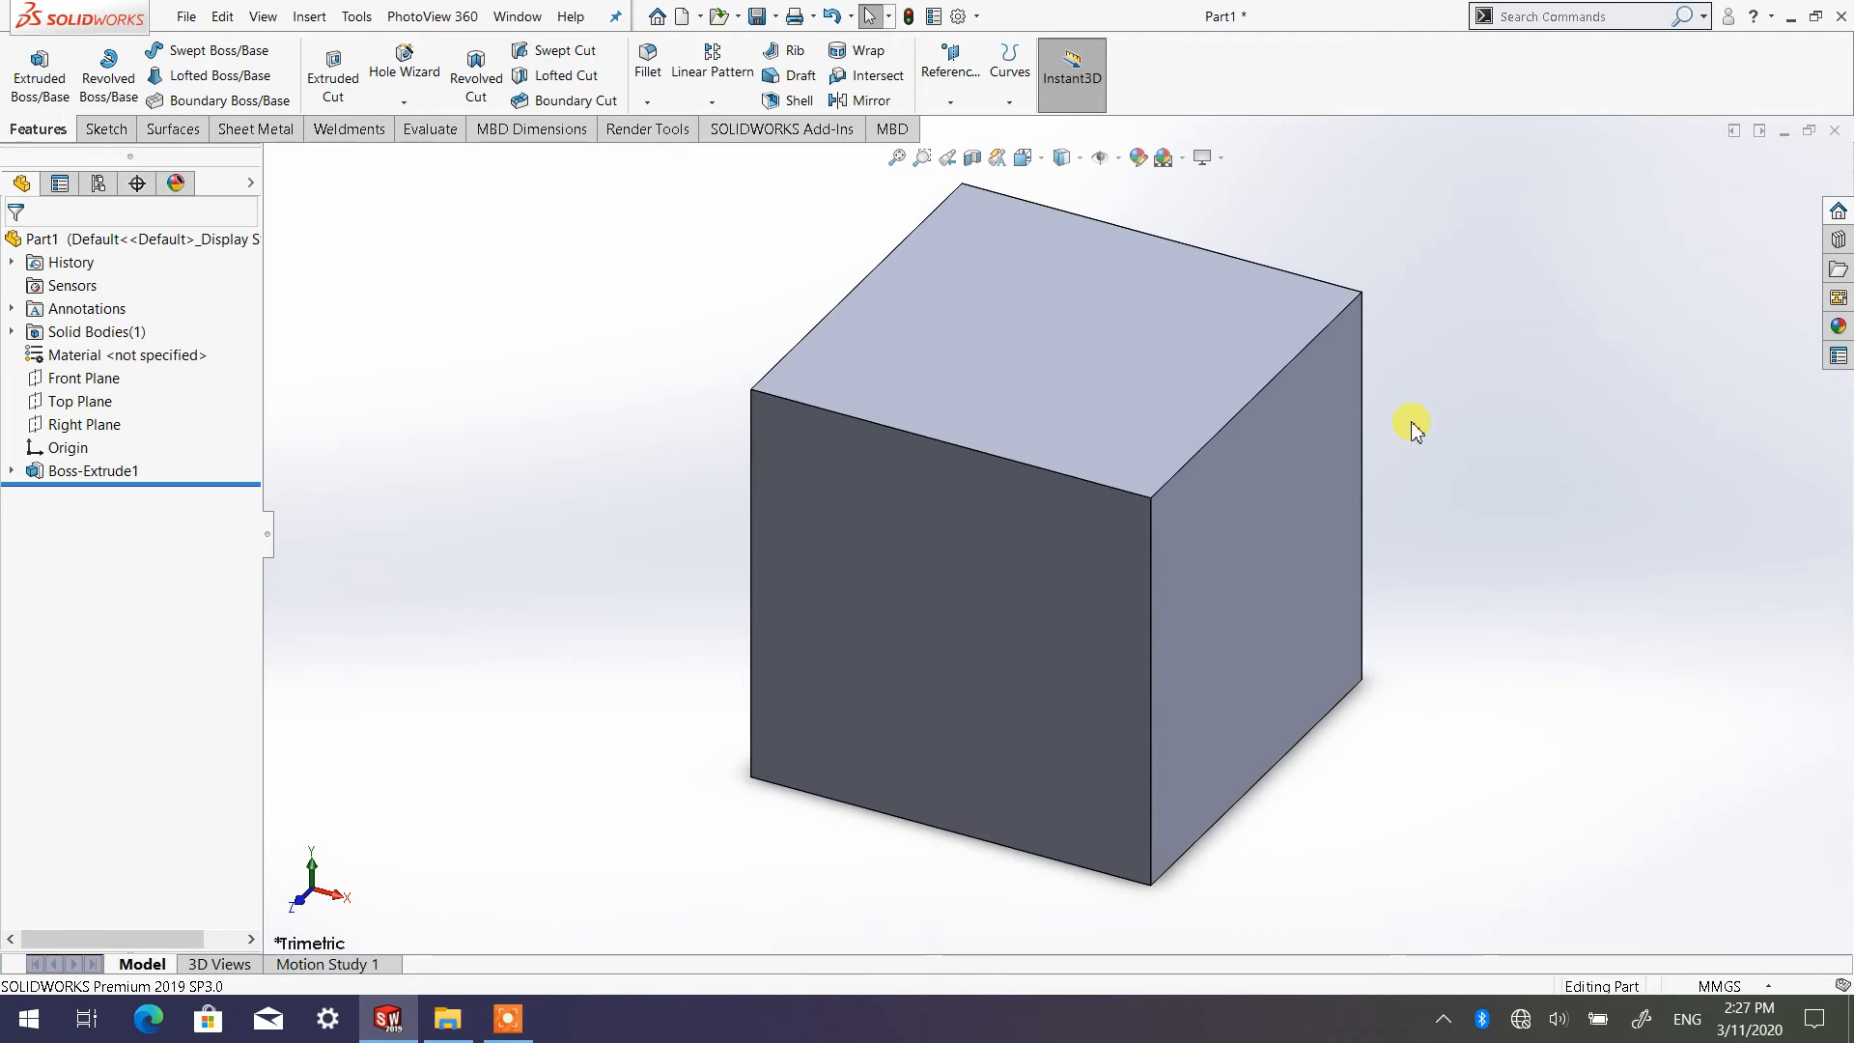
Set the cube's view orientation back to Isometric
click(1043, 164)
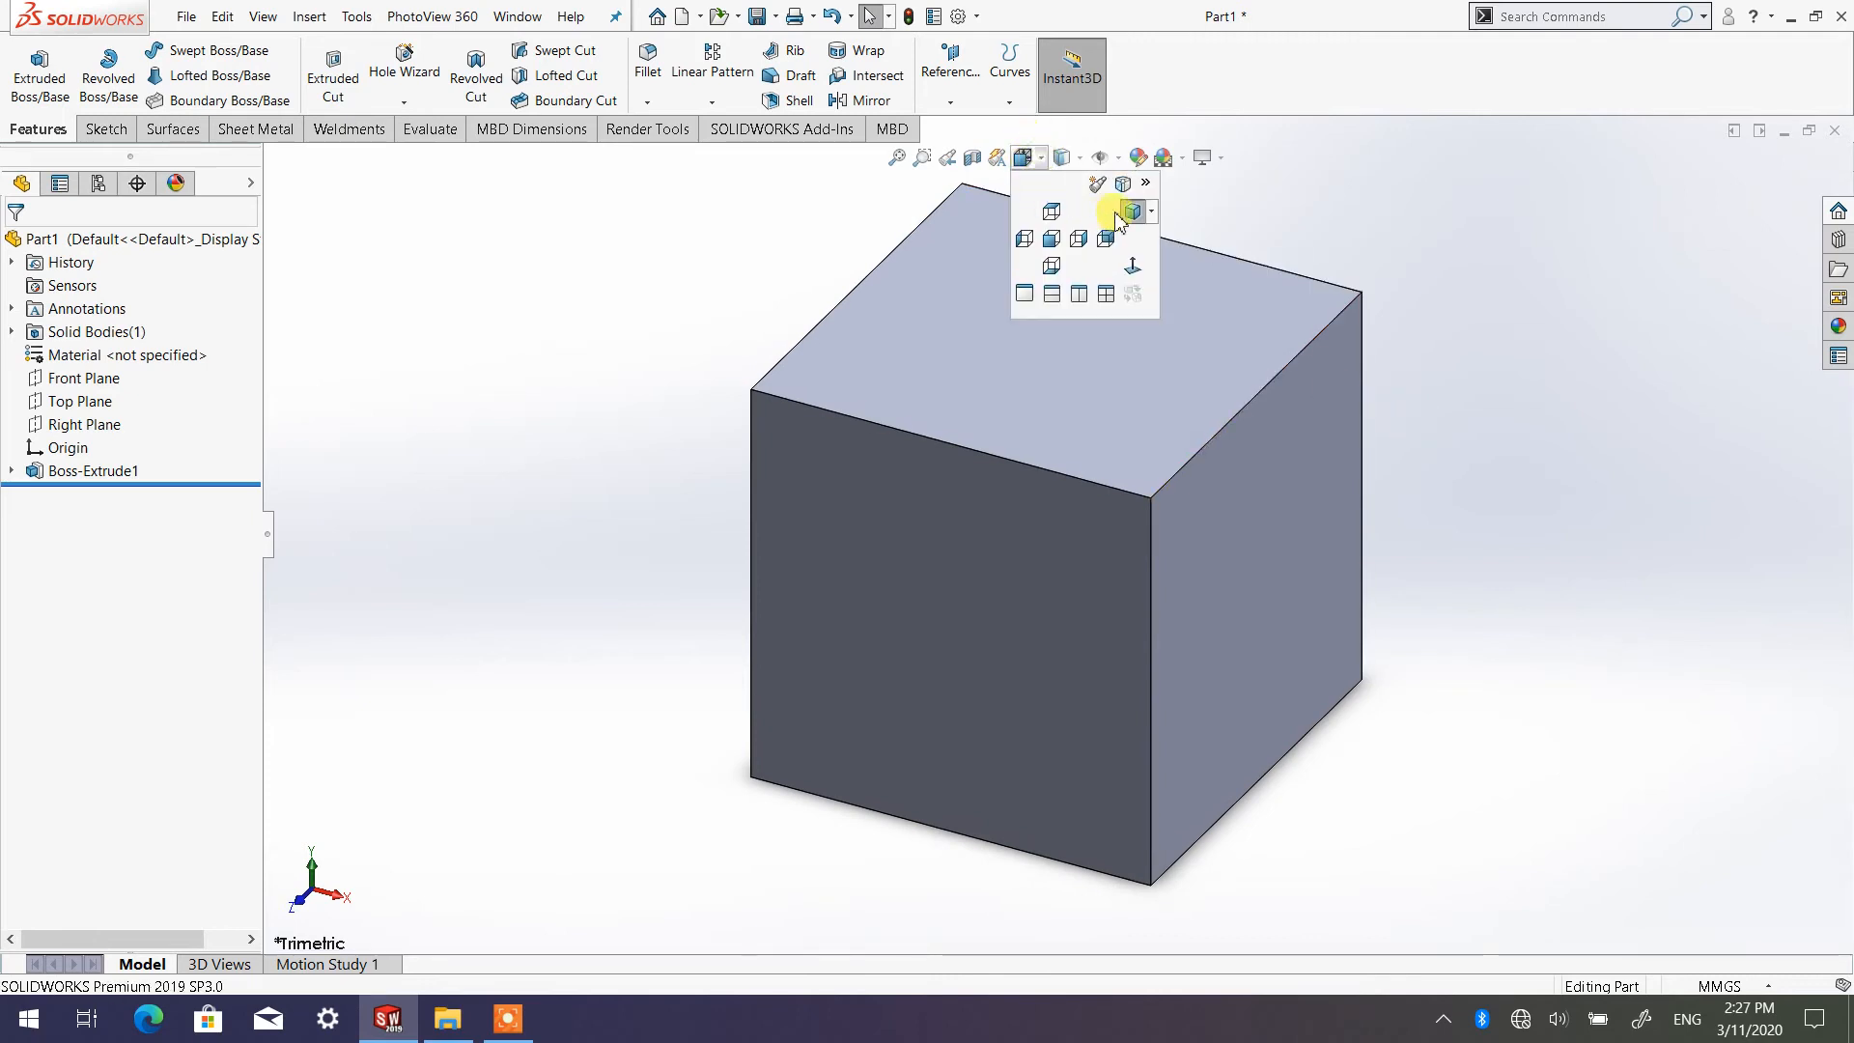
click(1154, 214)
click(1183, 237)
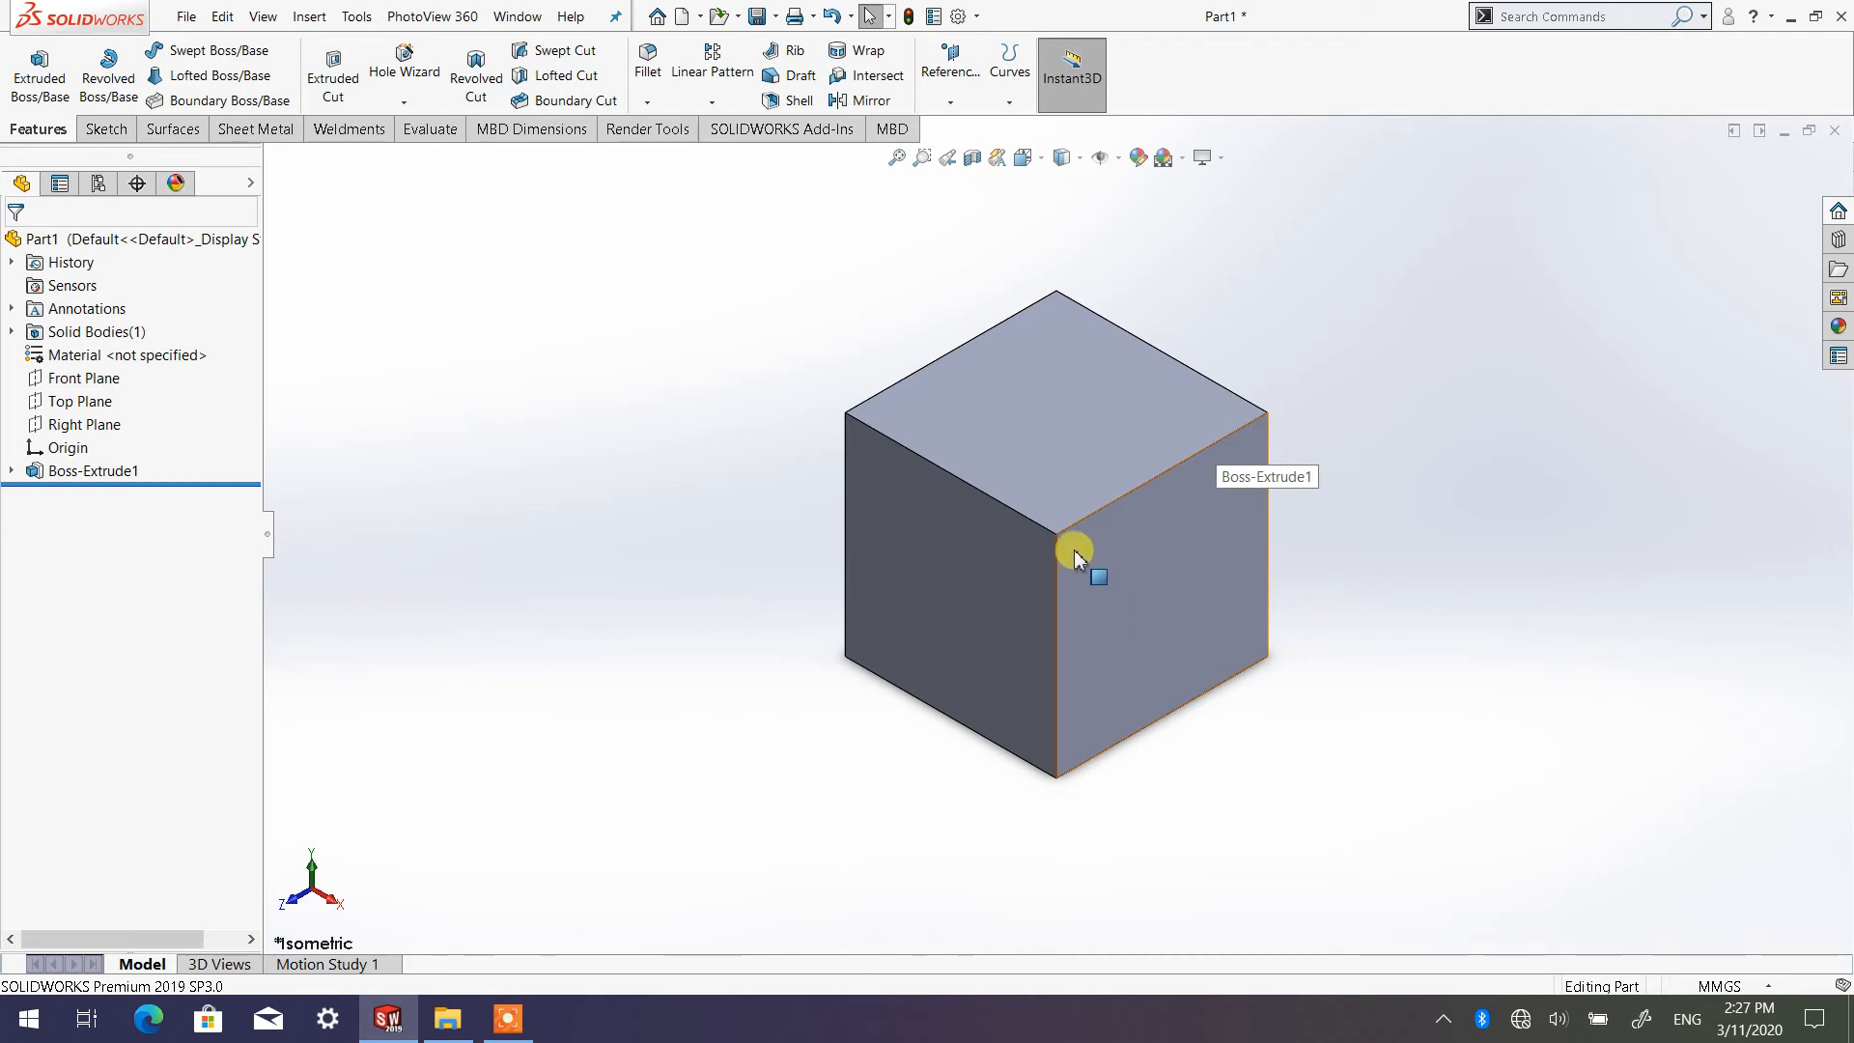
scroll(1135, 357, down, 2)
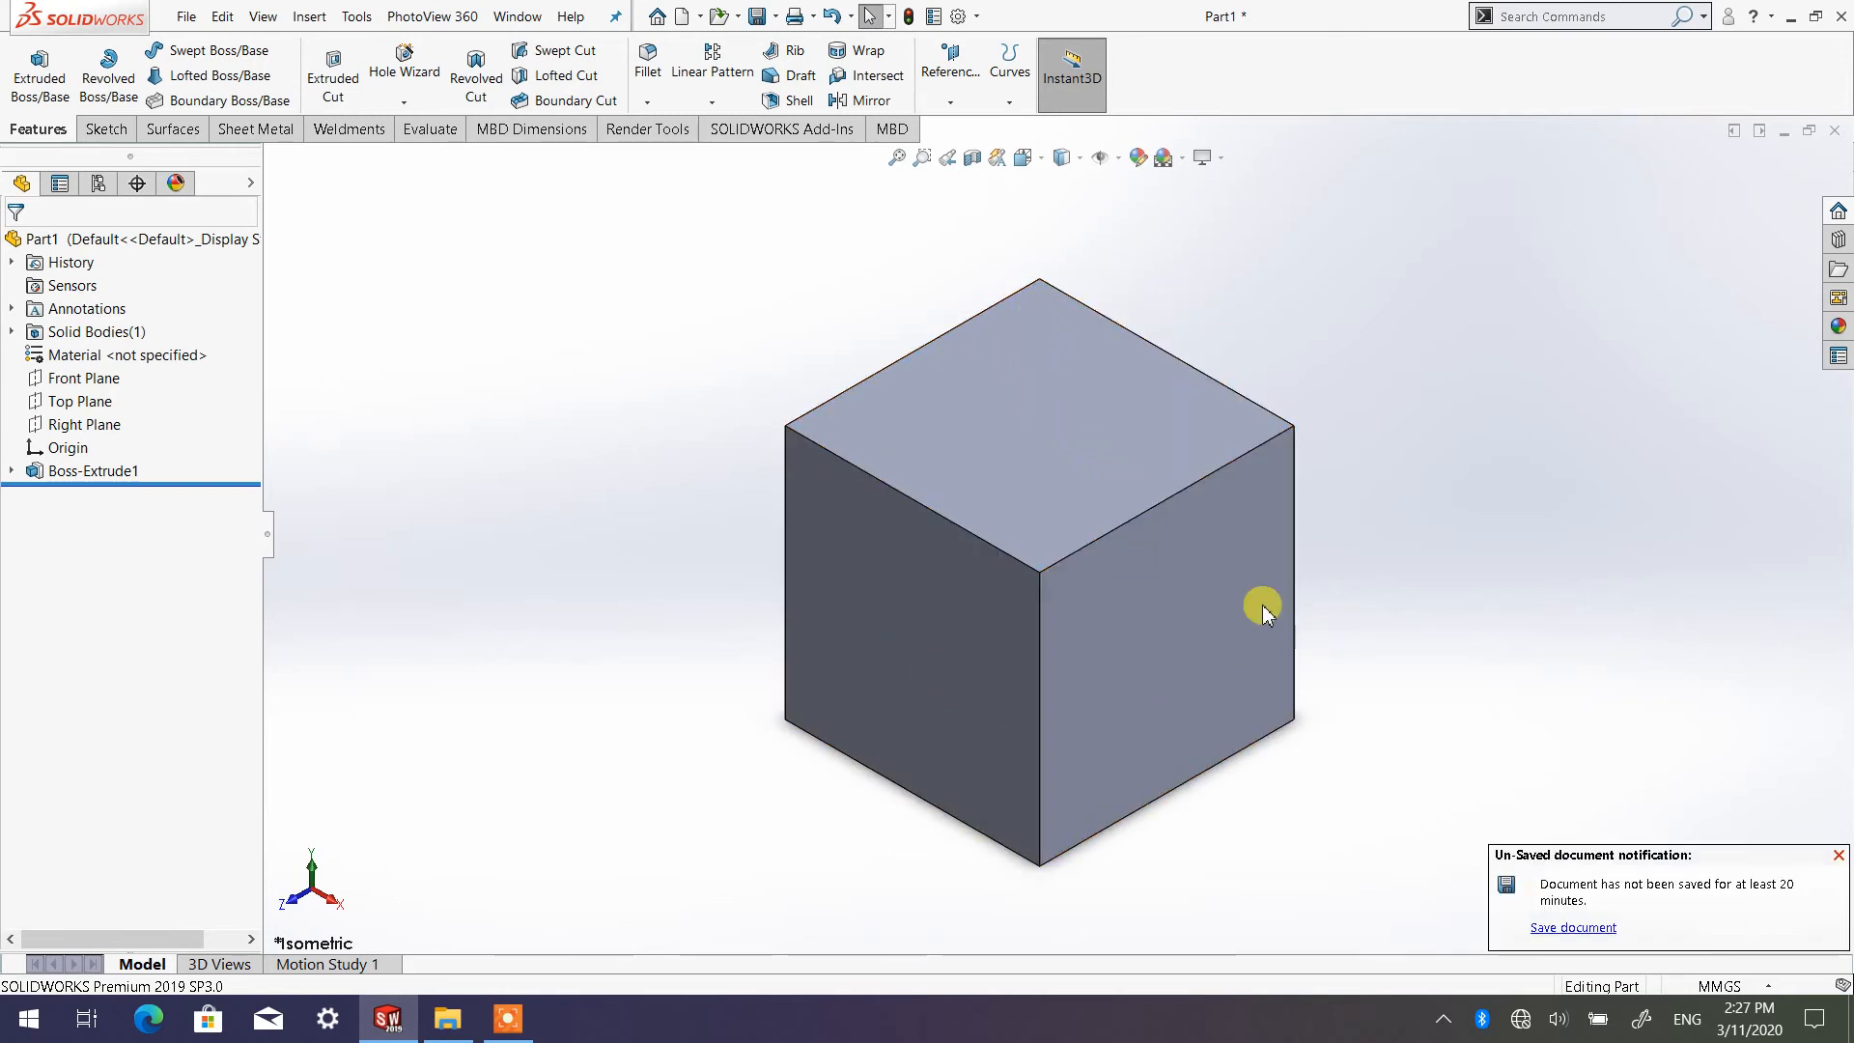
Preview the cube in the Shaded display style without edges, and switch it back to Shaded With Edges
click(1070, 158)
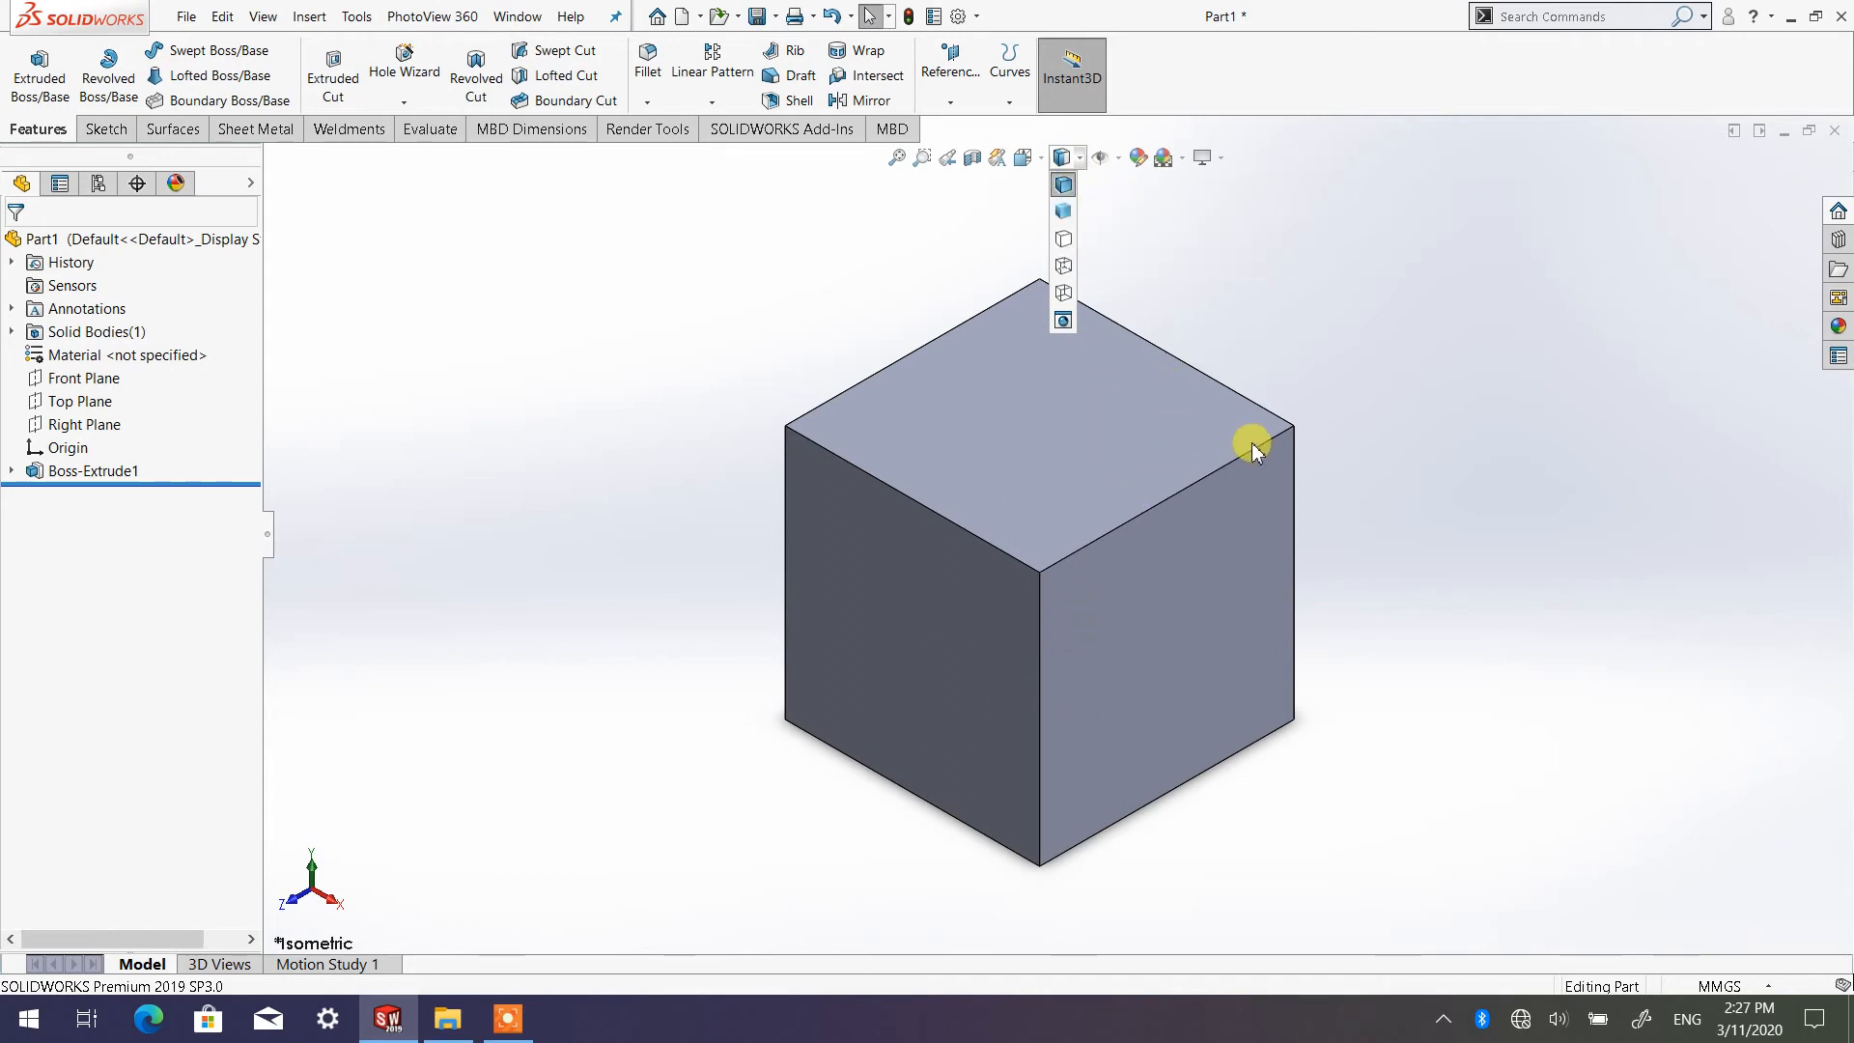
click(1300, 384)
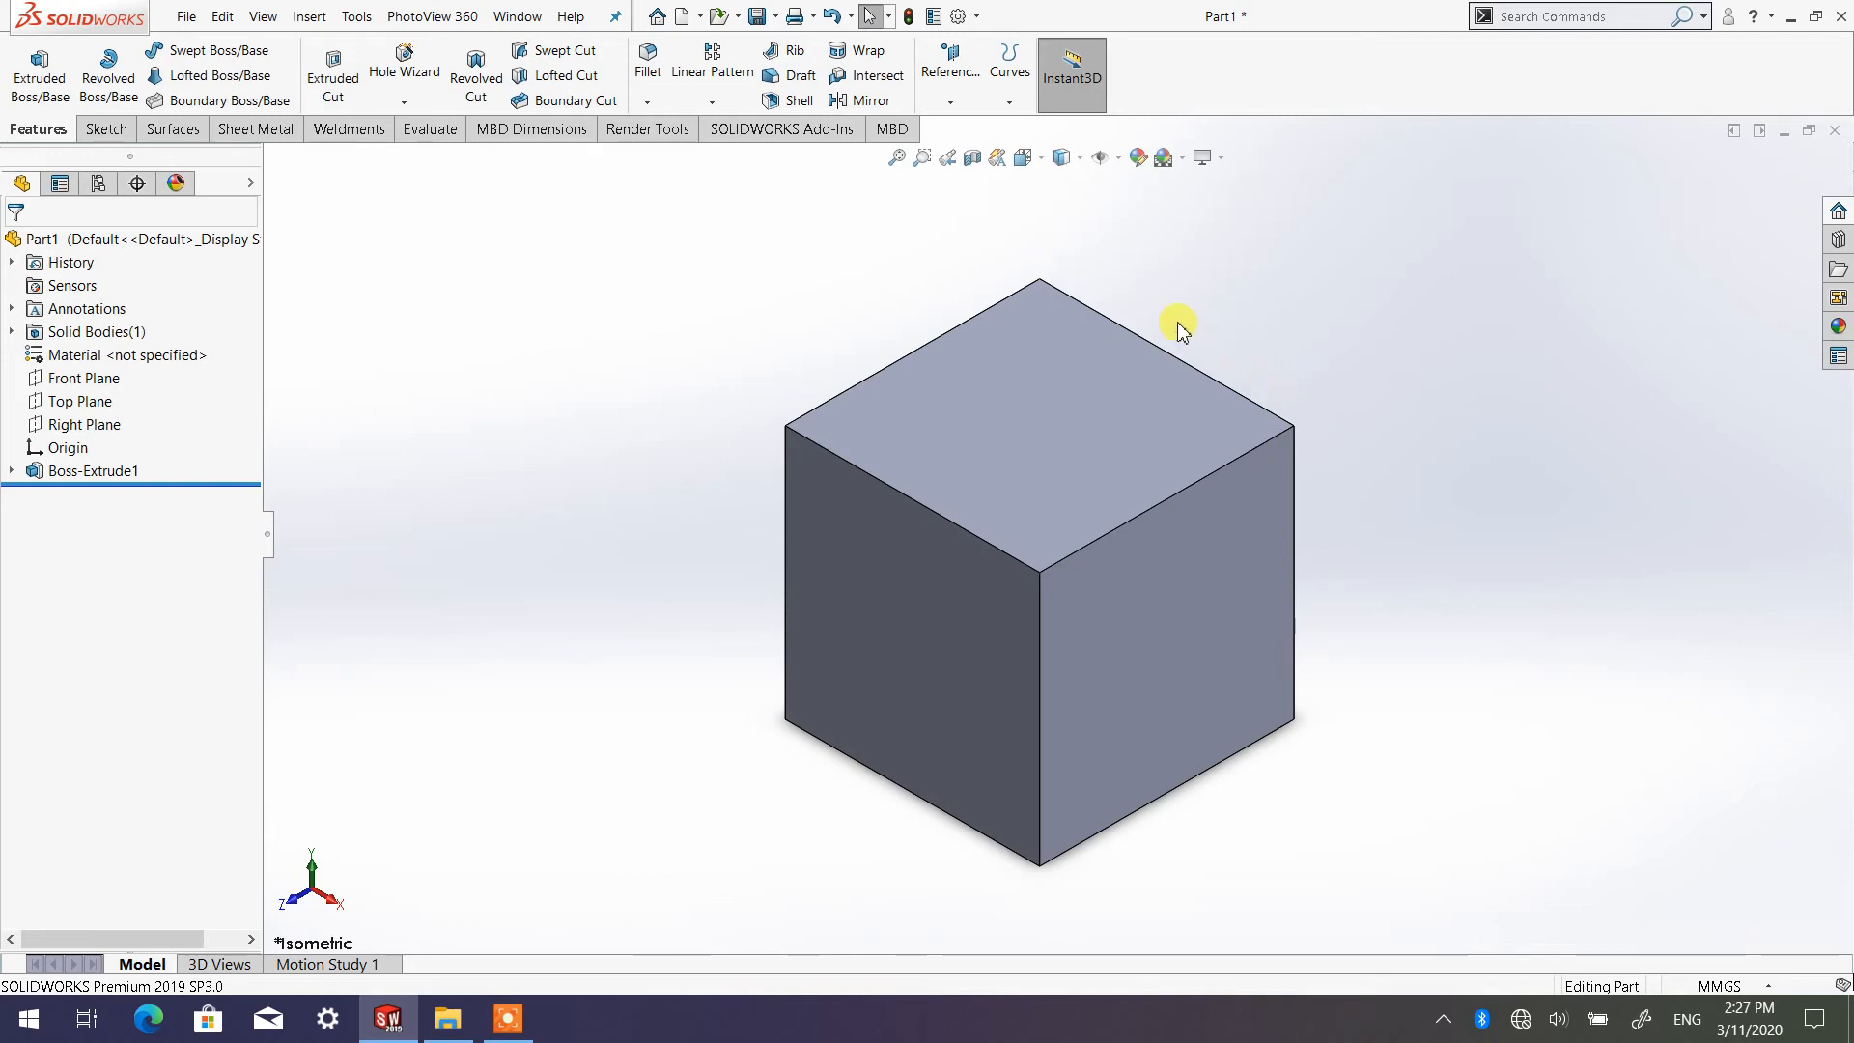
click(1083, 161)
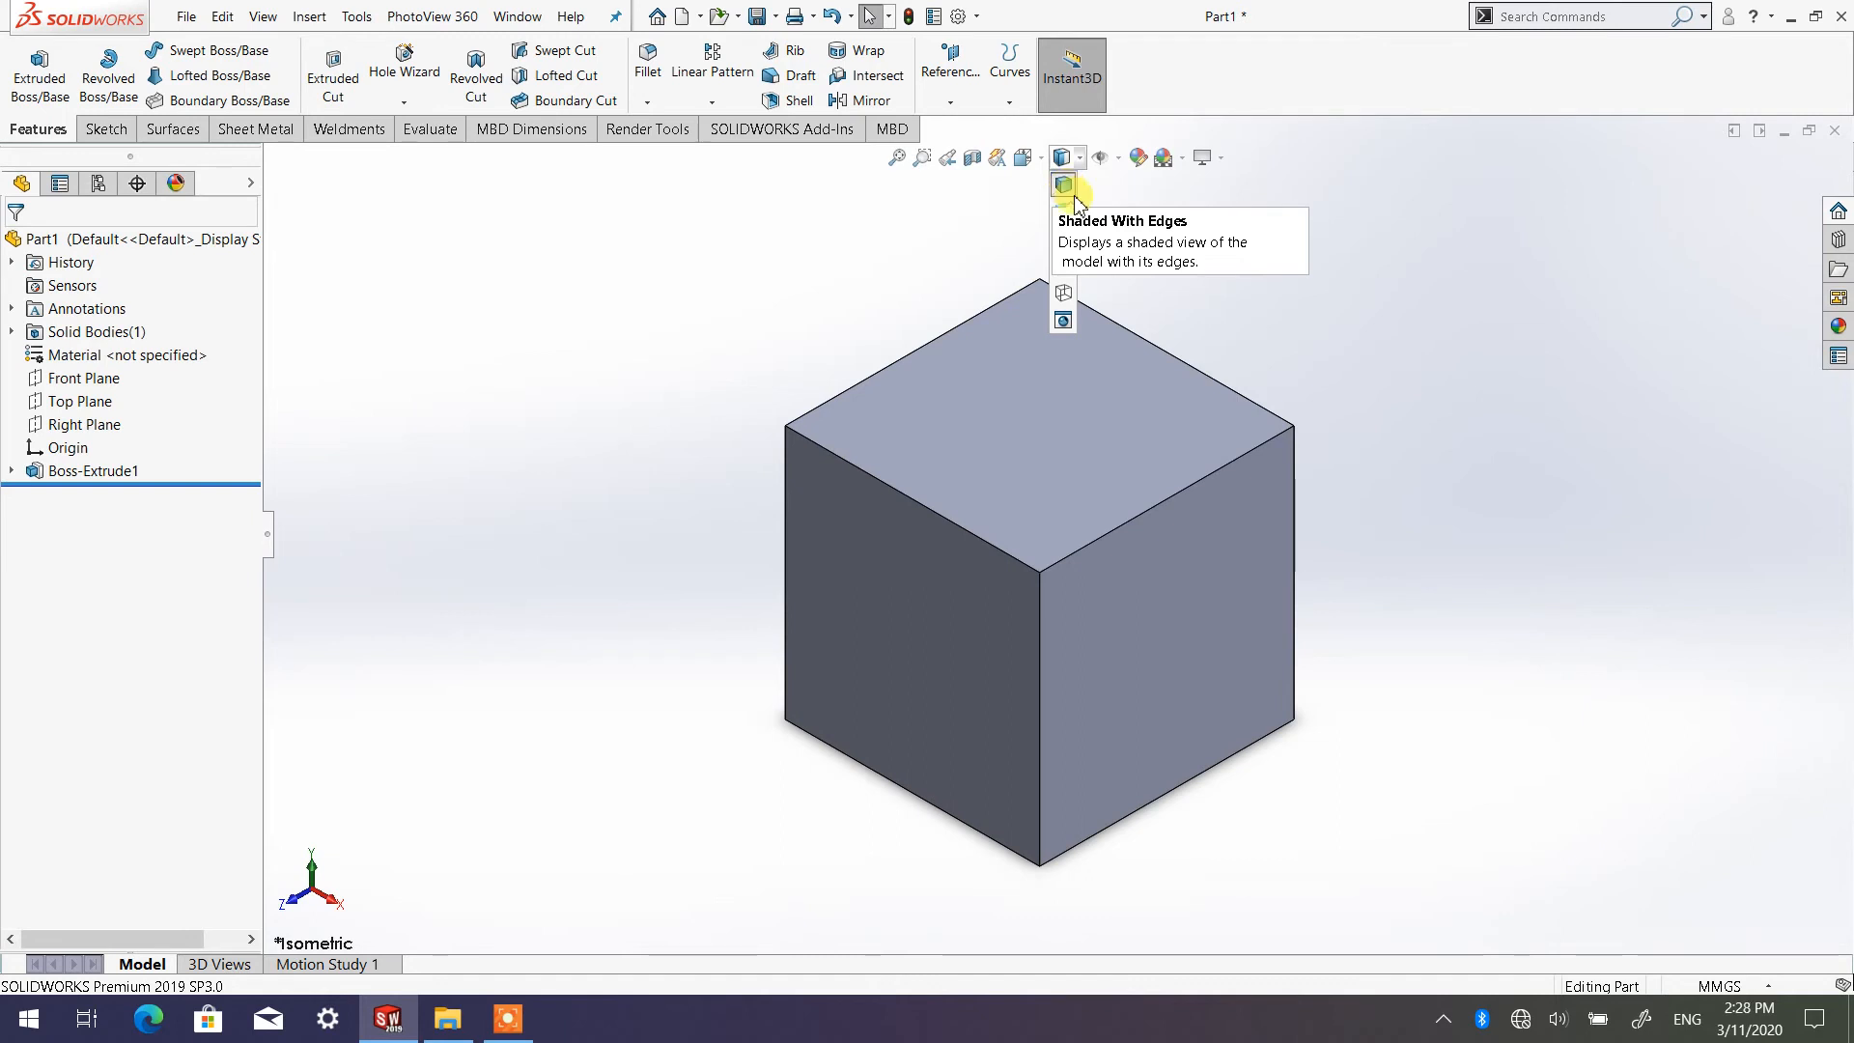
click(1063, 213)
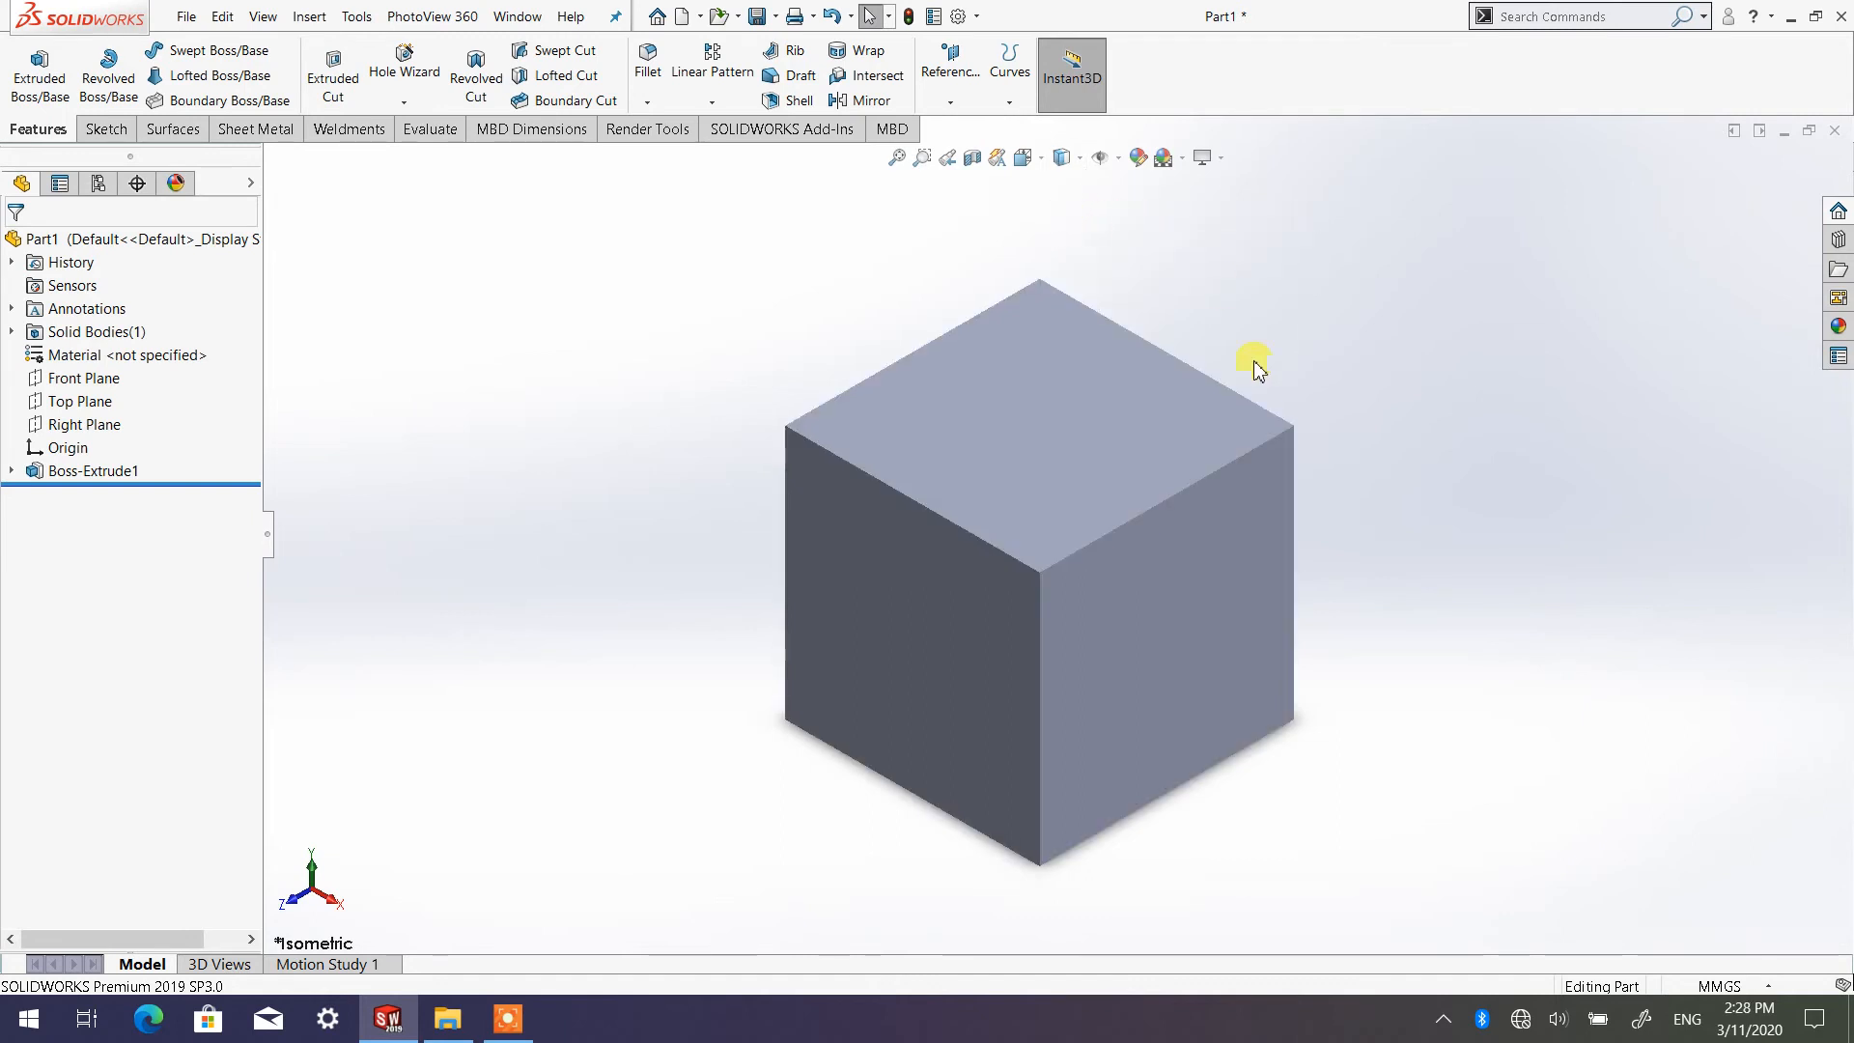
click(1063, 157)
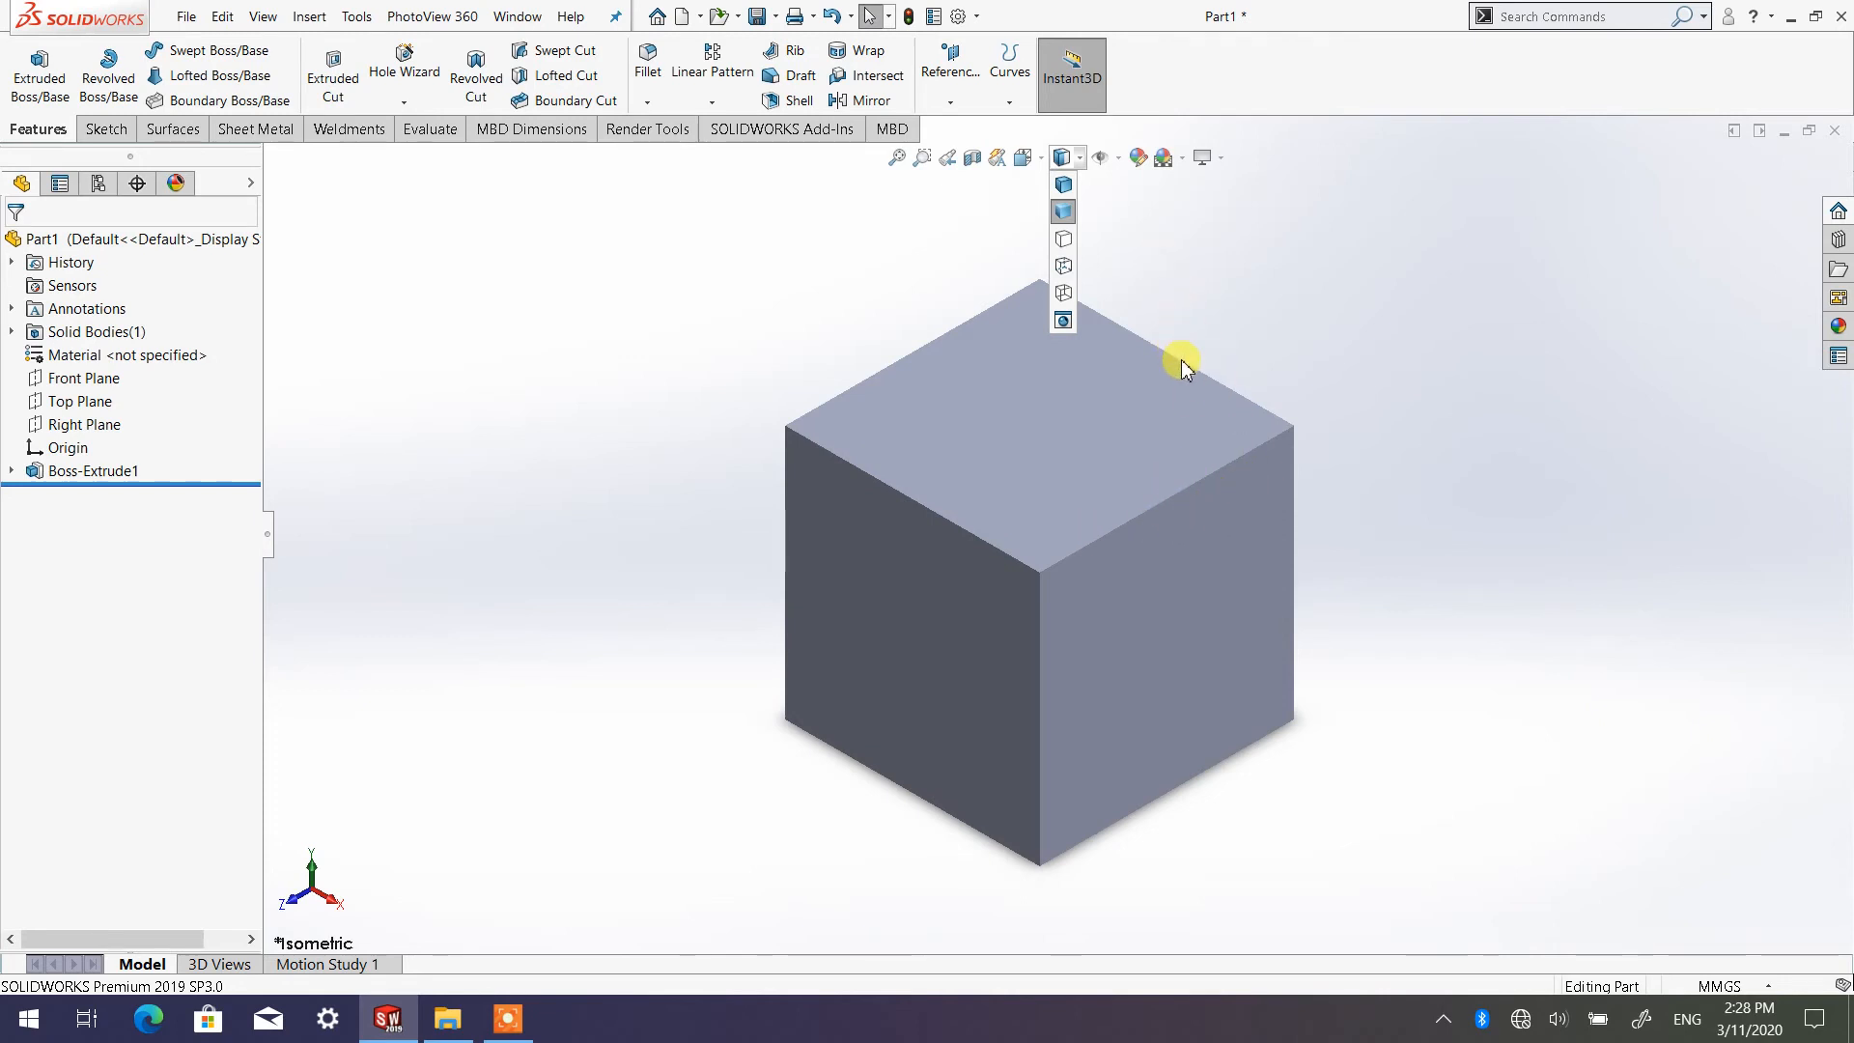
click(1065, 185)
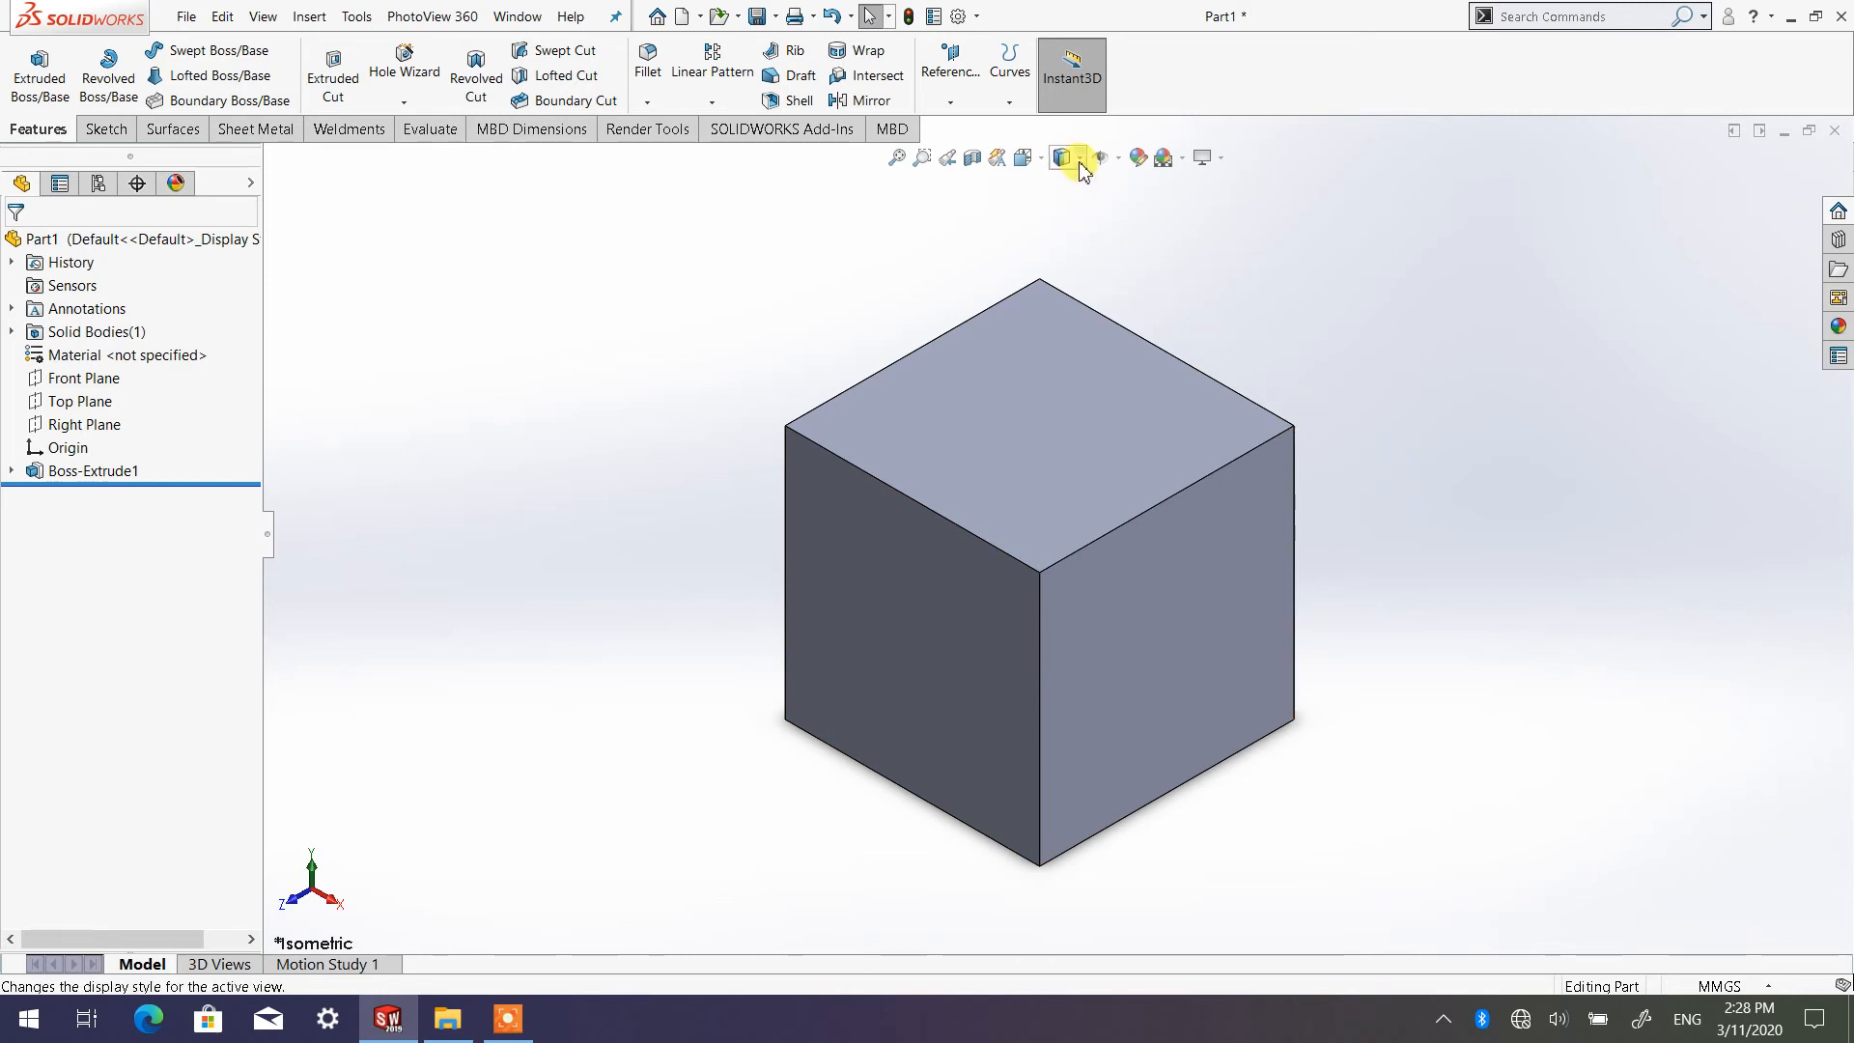
Display the cube with the Hidden Lines Removed style, followed by Hidden Lines Visible
mouse_move(1066, 158)
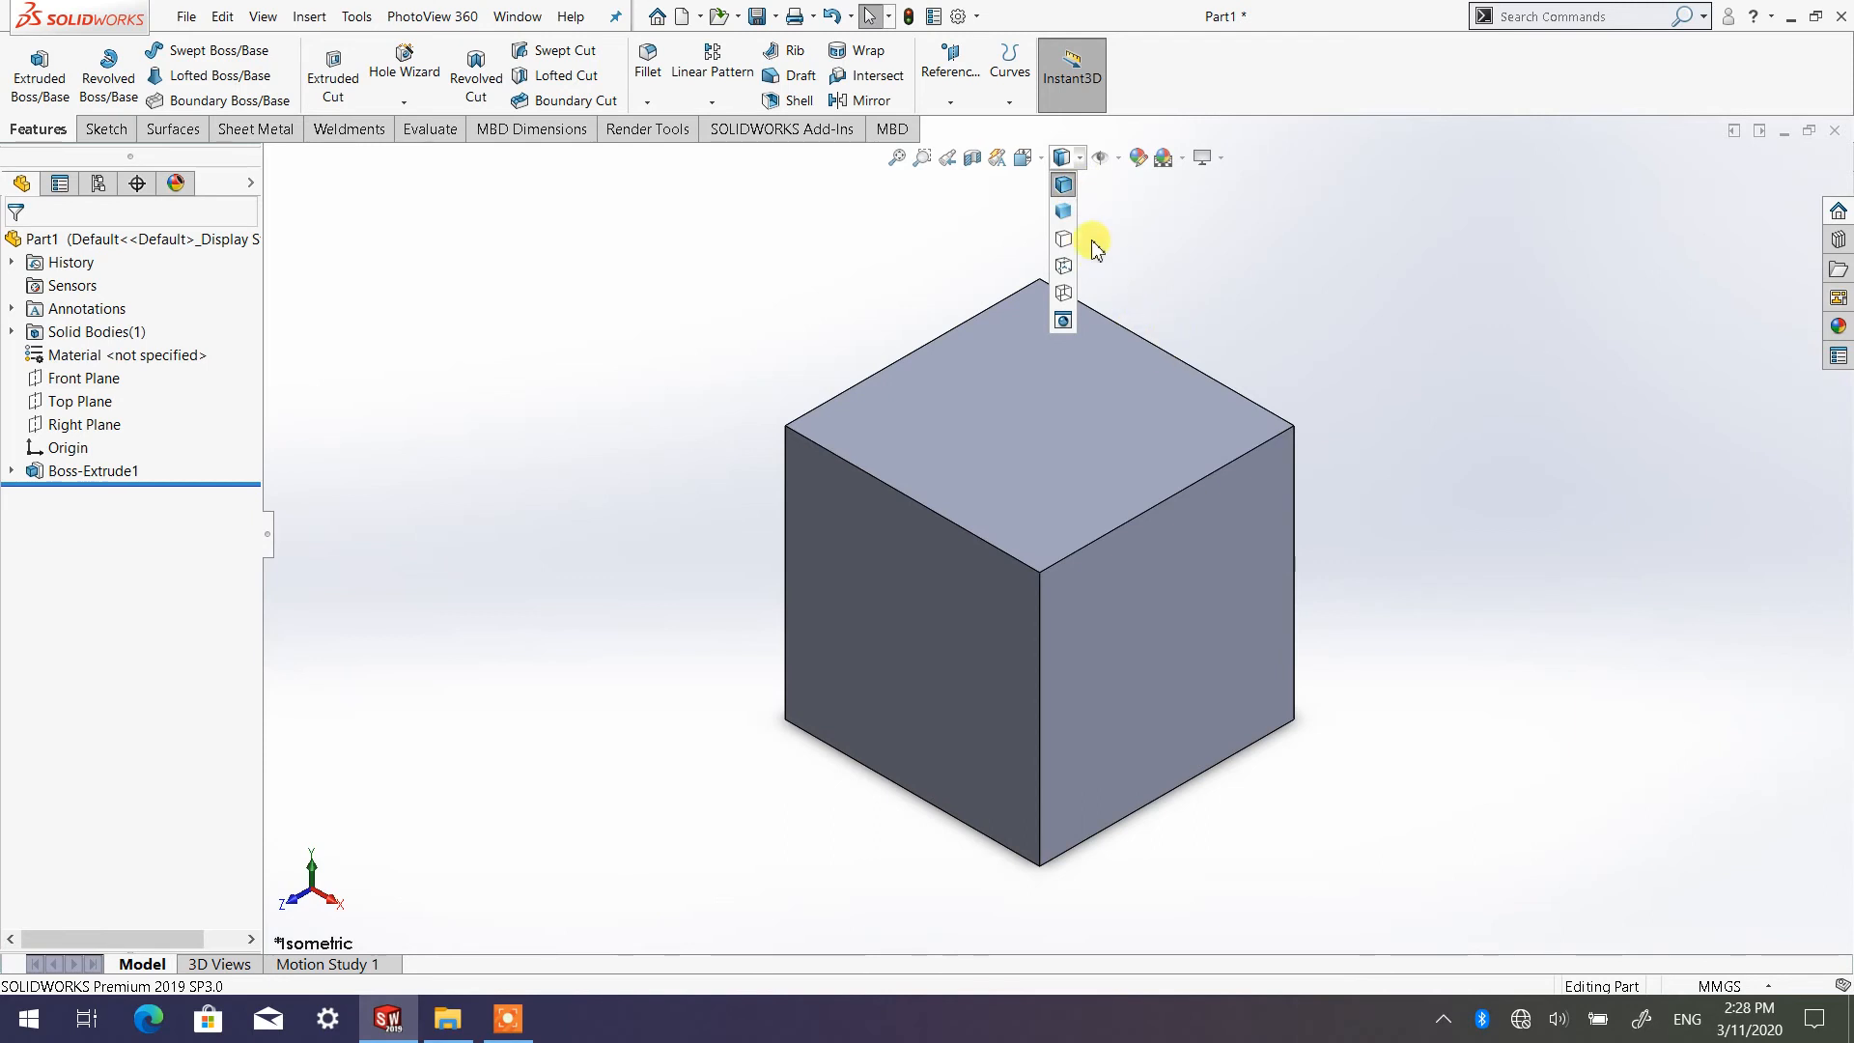
click(1065, 214)
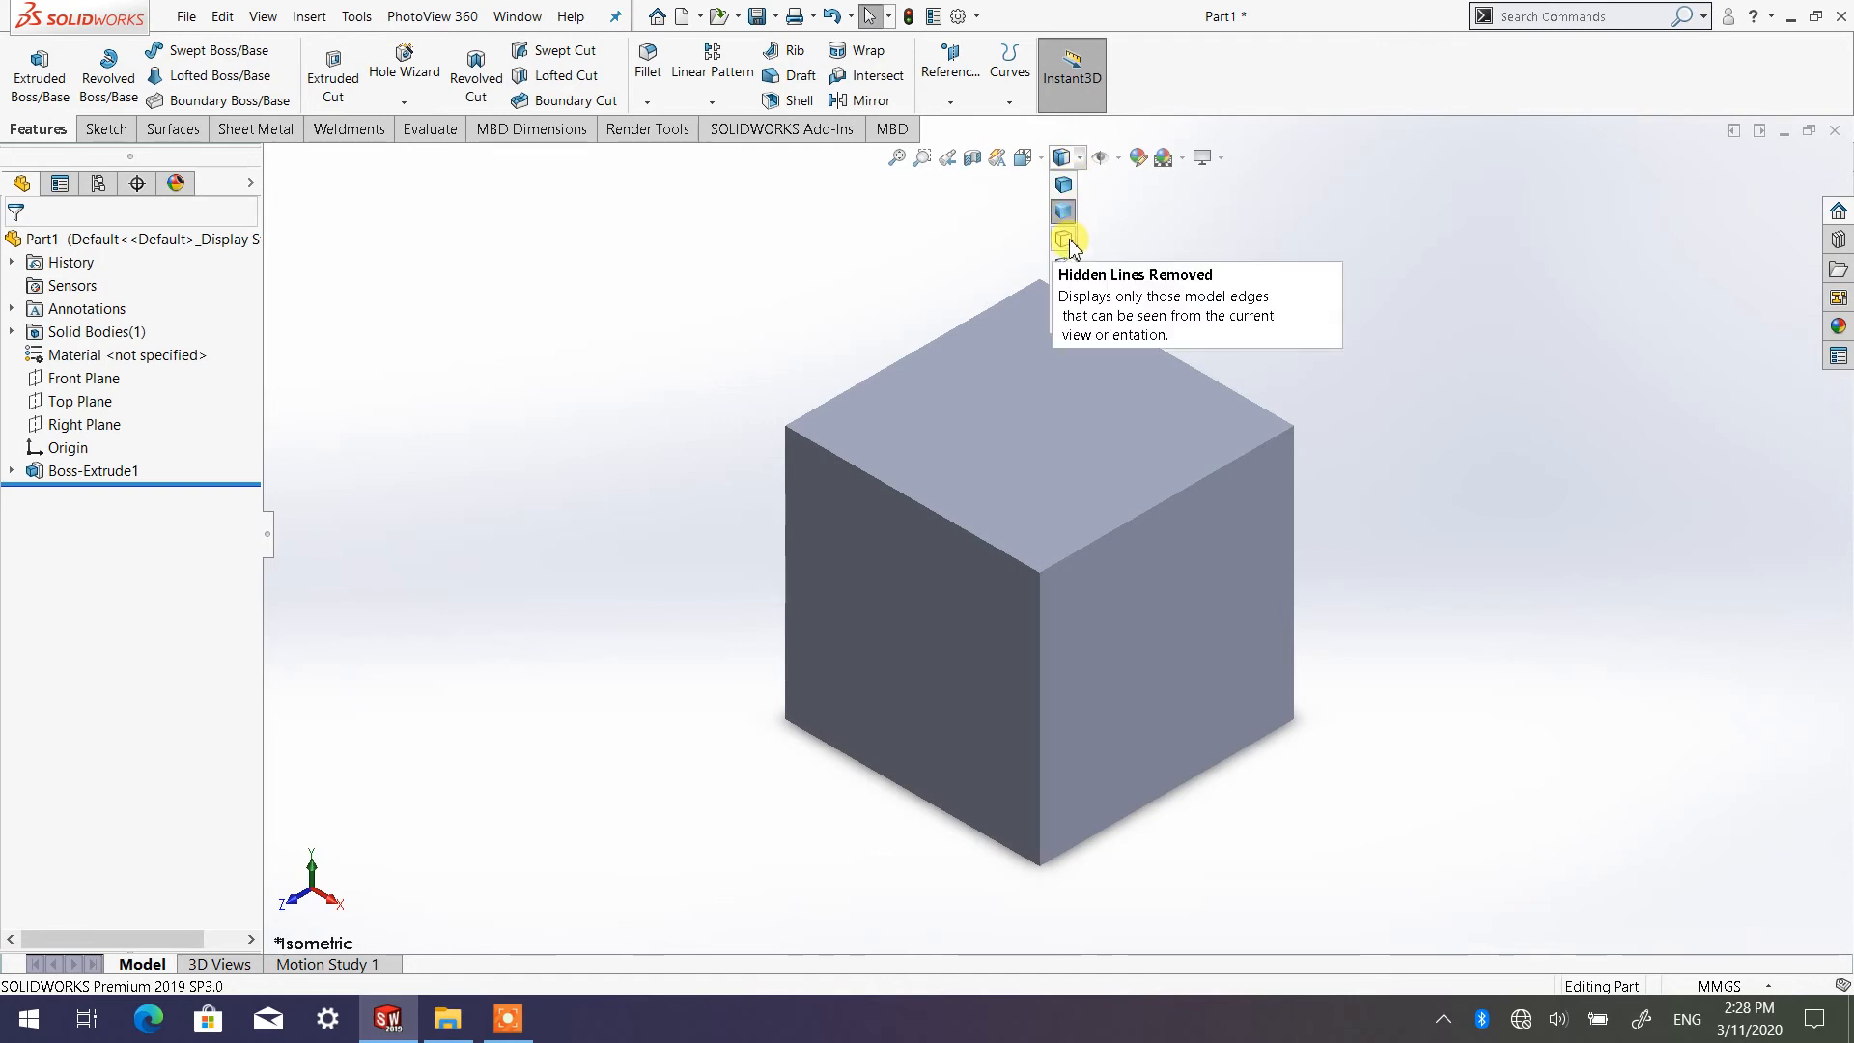
click(1065, 240)
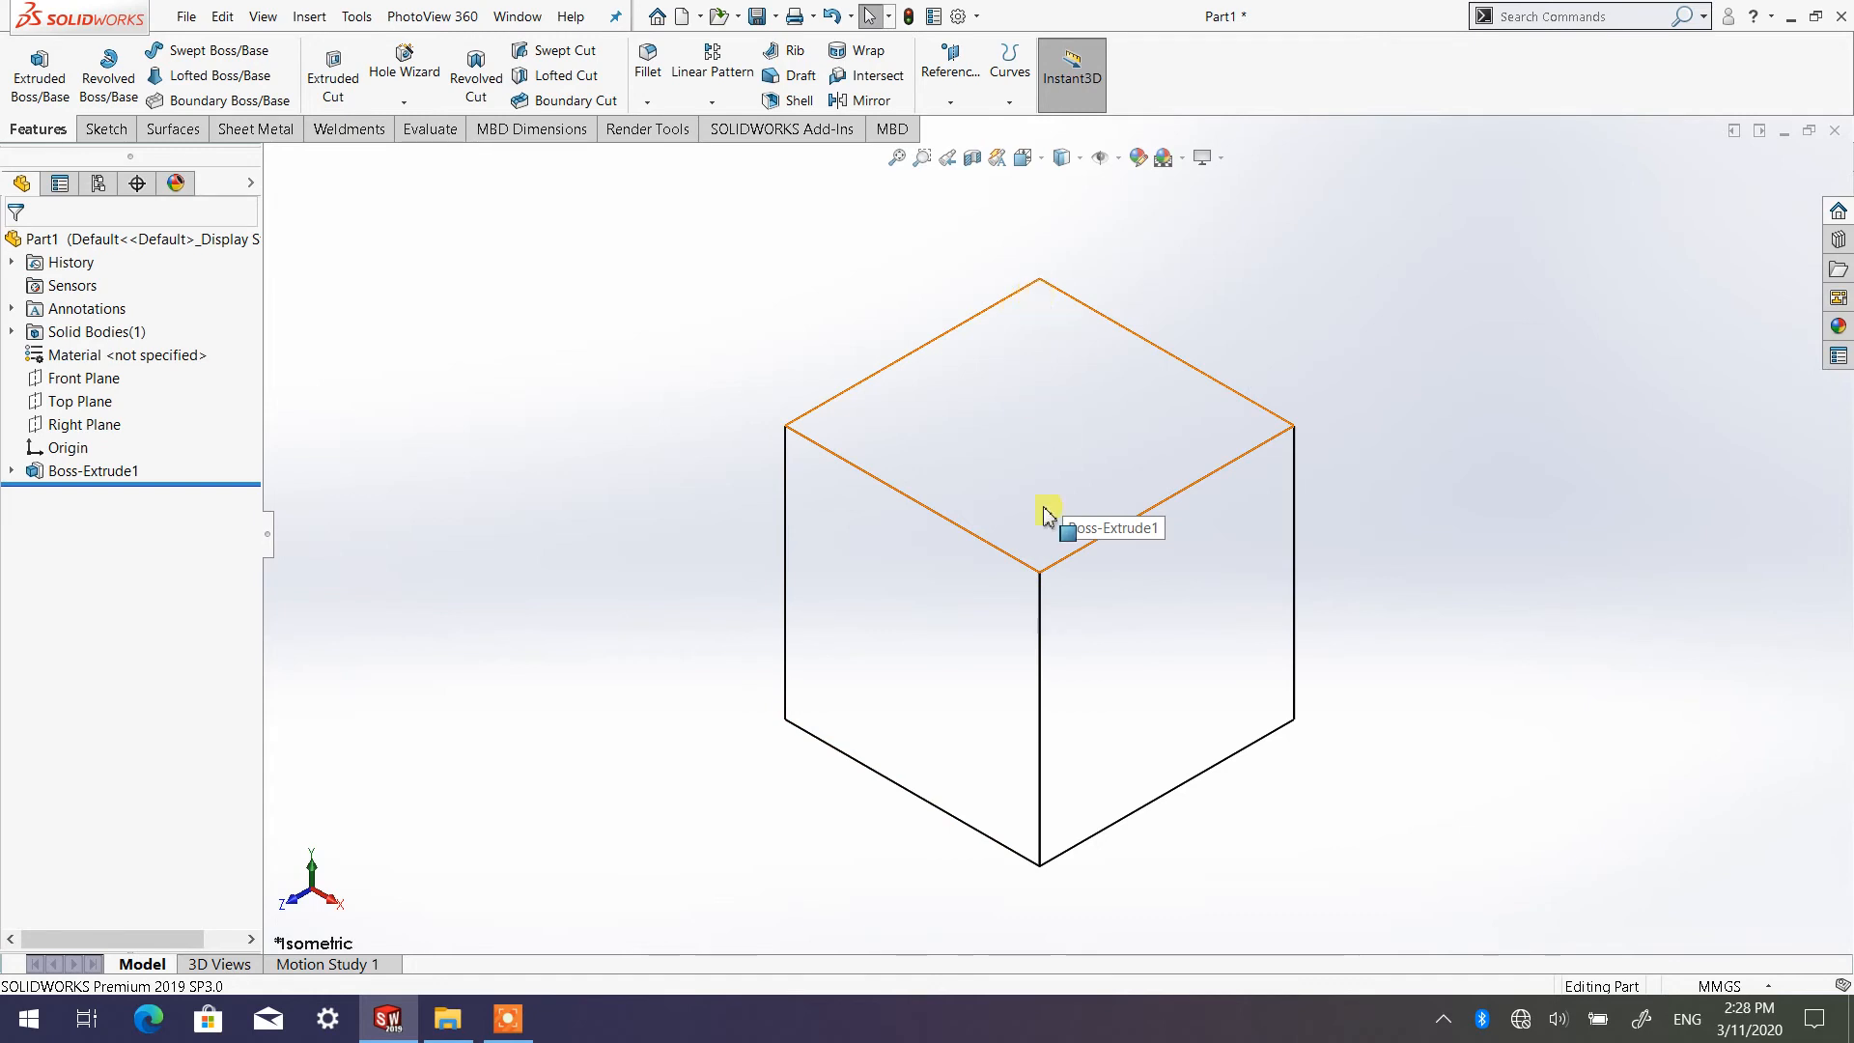
click(1062, 158)
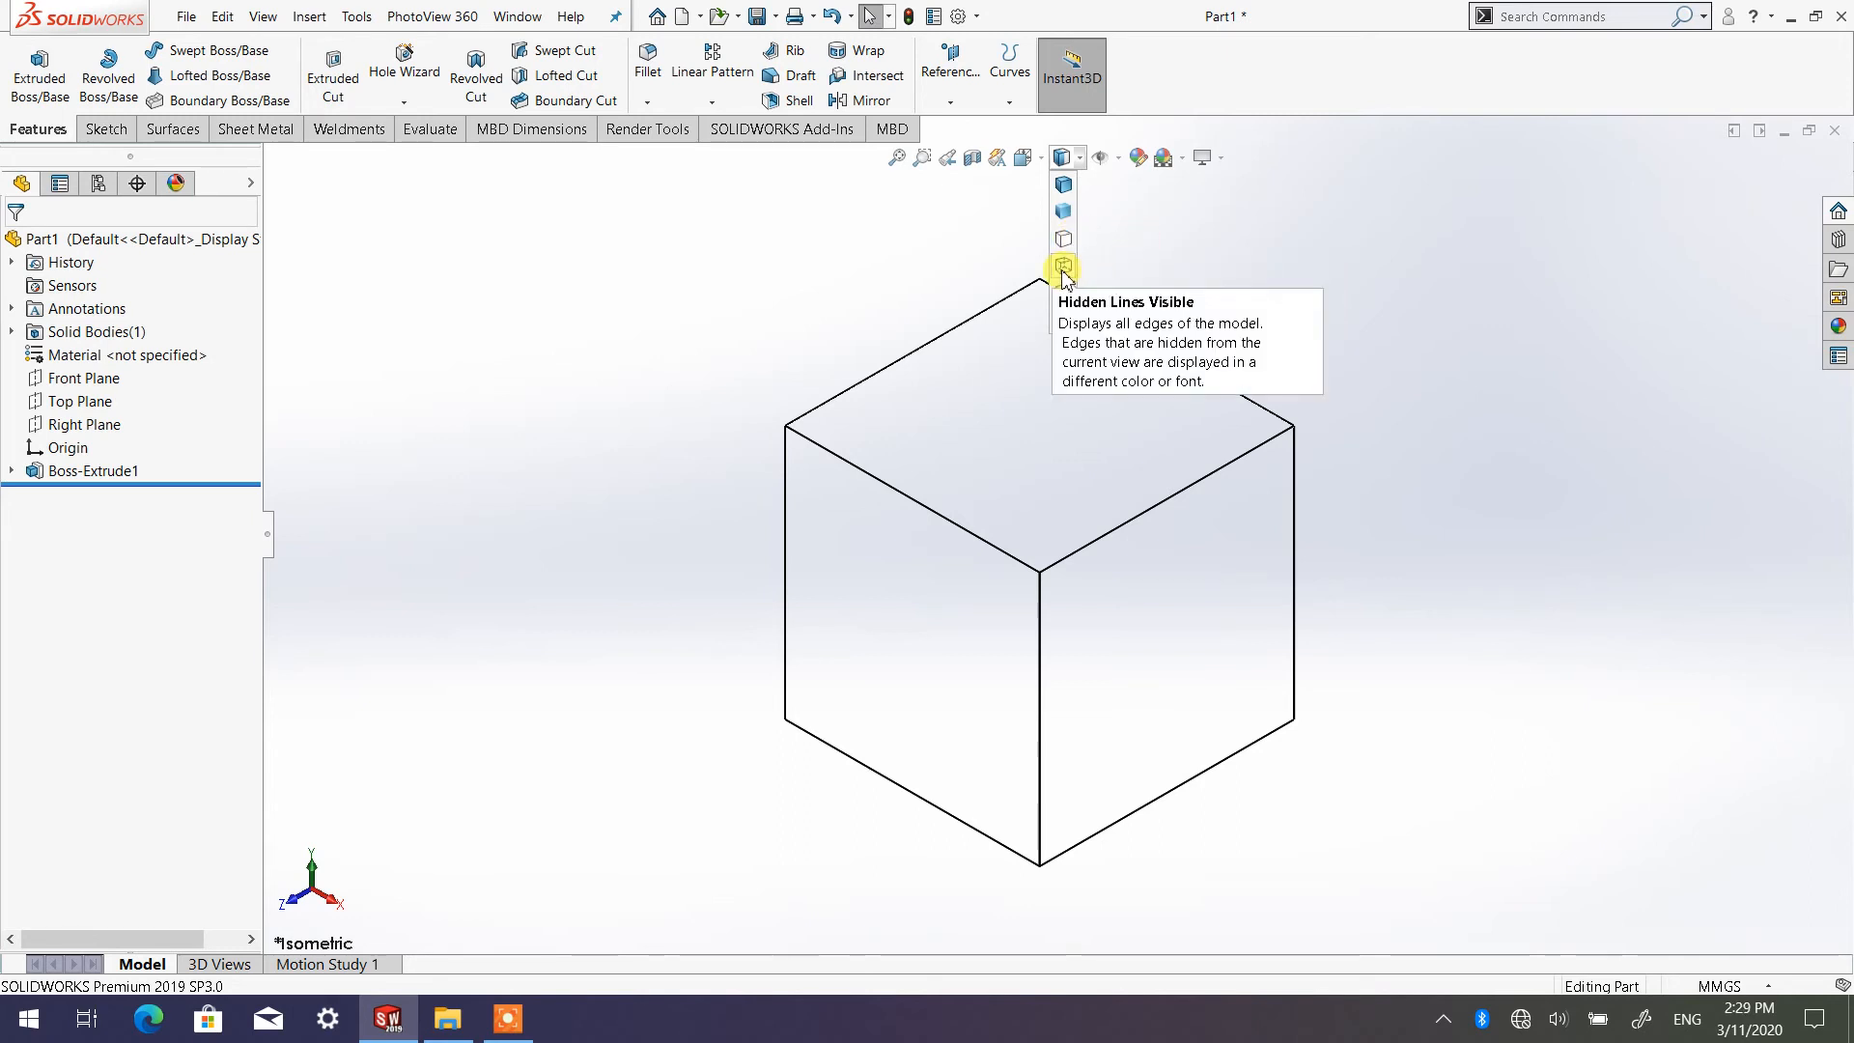
click(1063, 266)
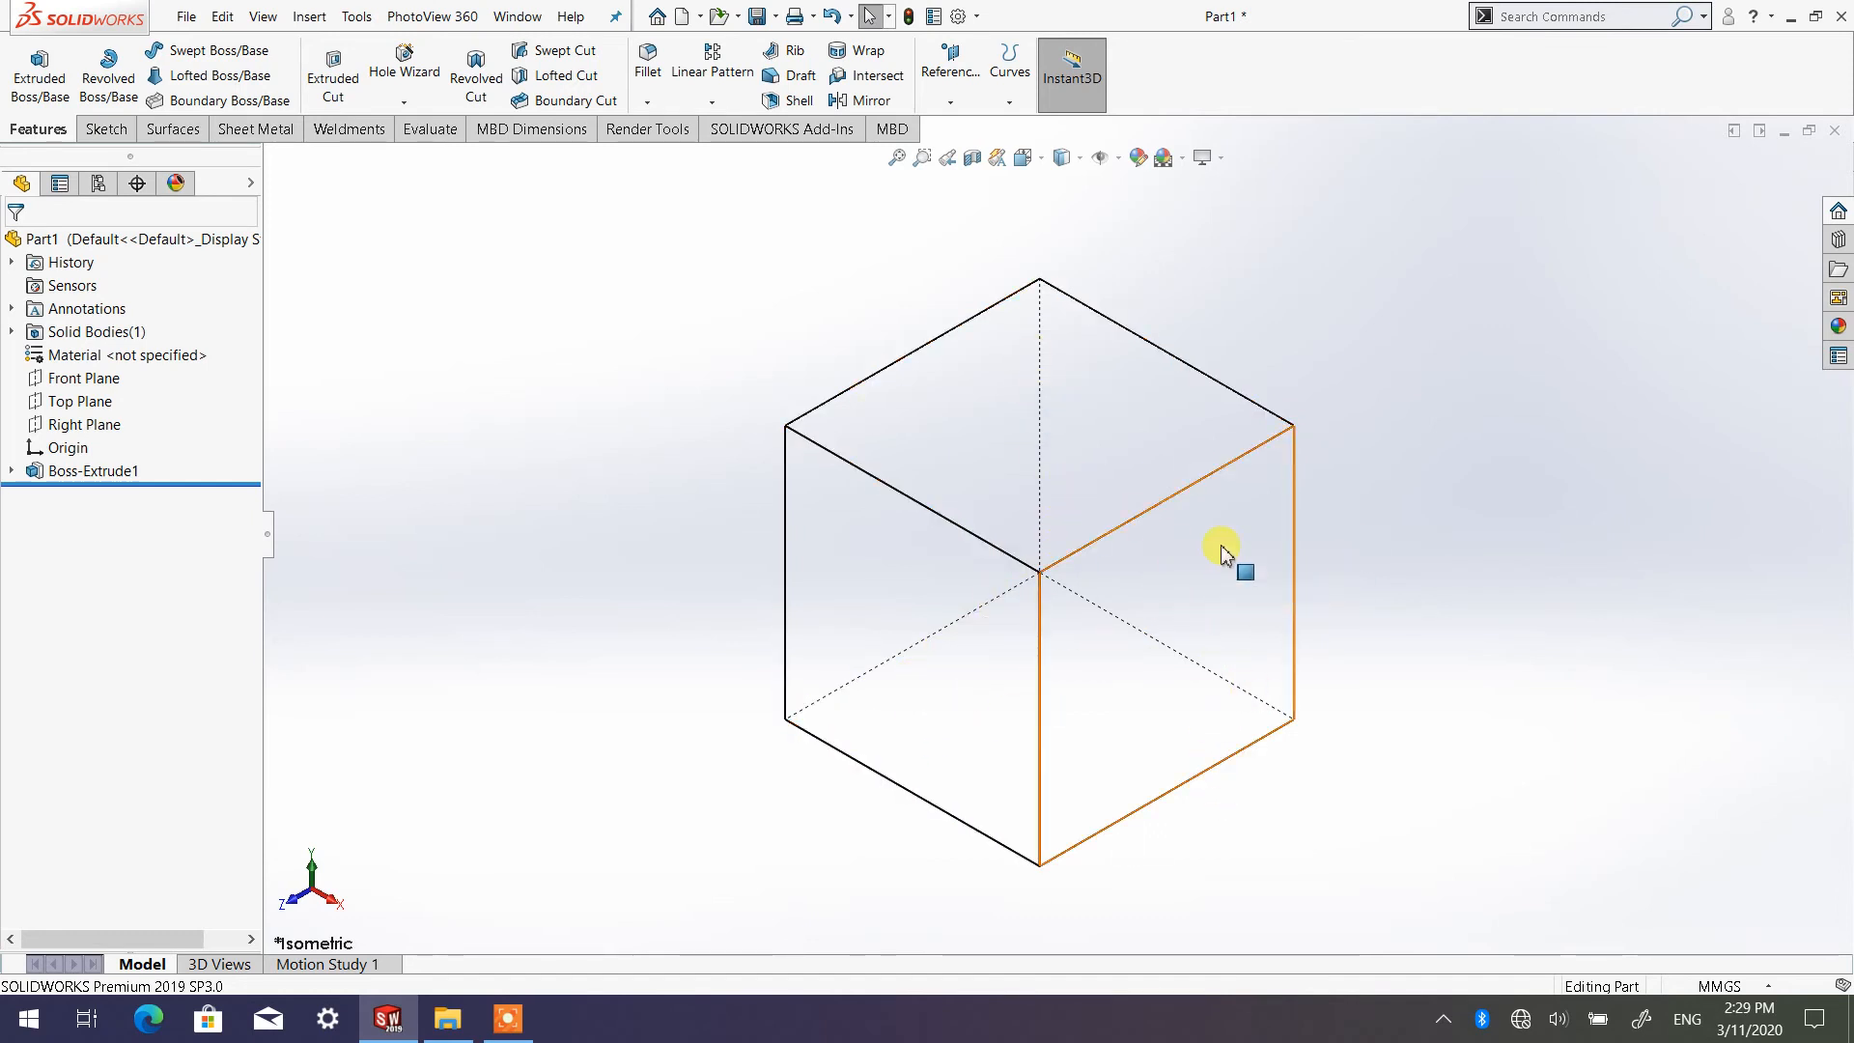
Set the cube's display style to Wireframe and orbit it slightly to tell the front and back edges apart
click(1064, 157)
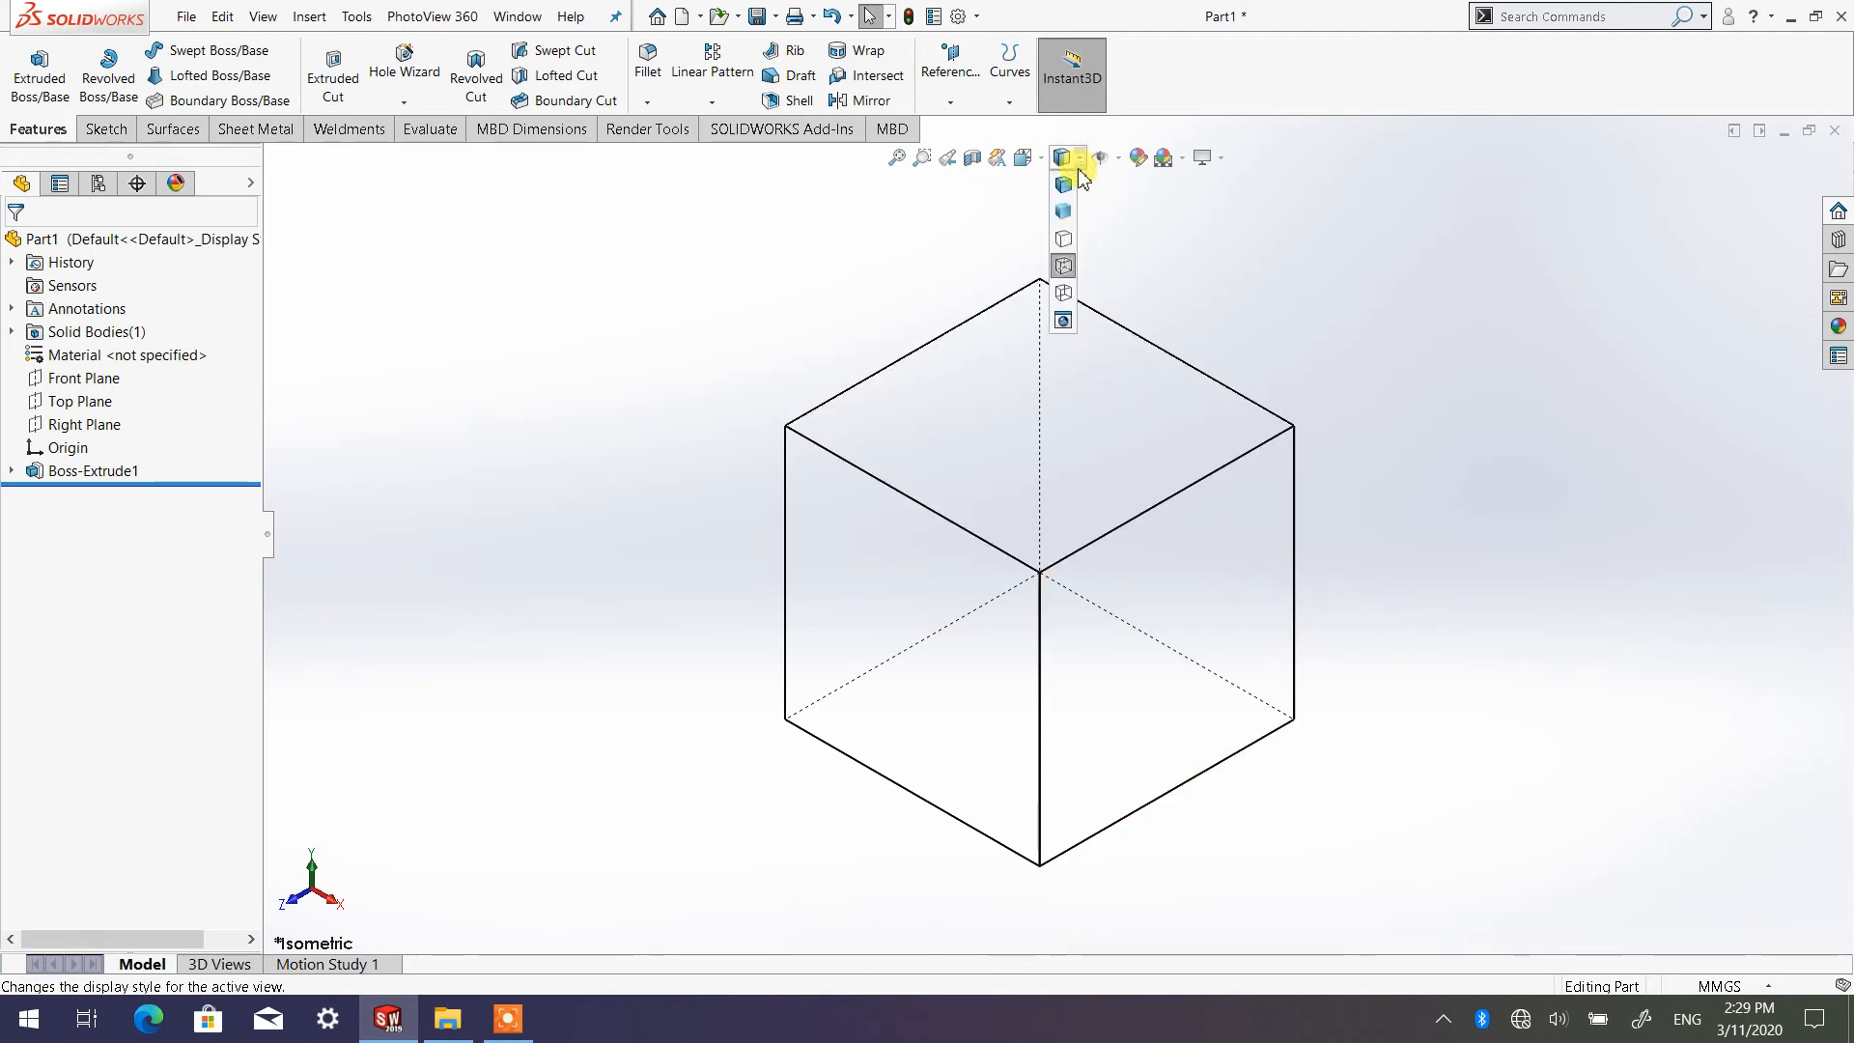
click(1064, 292)
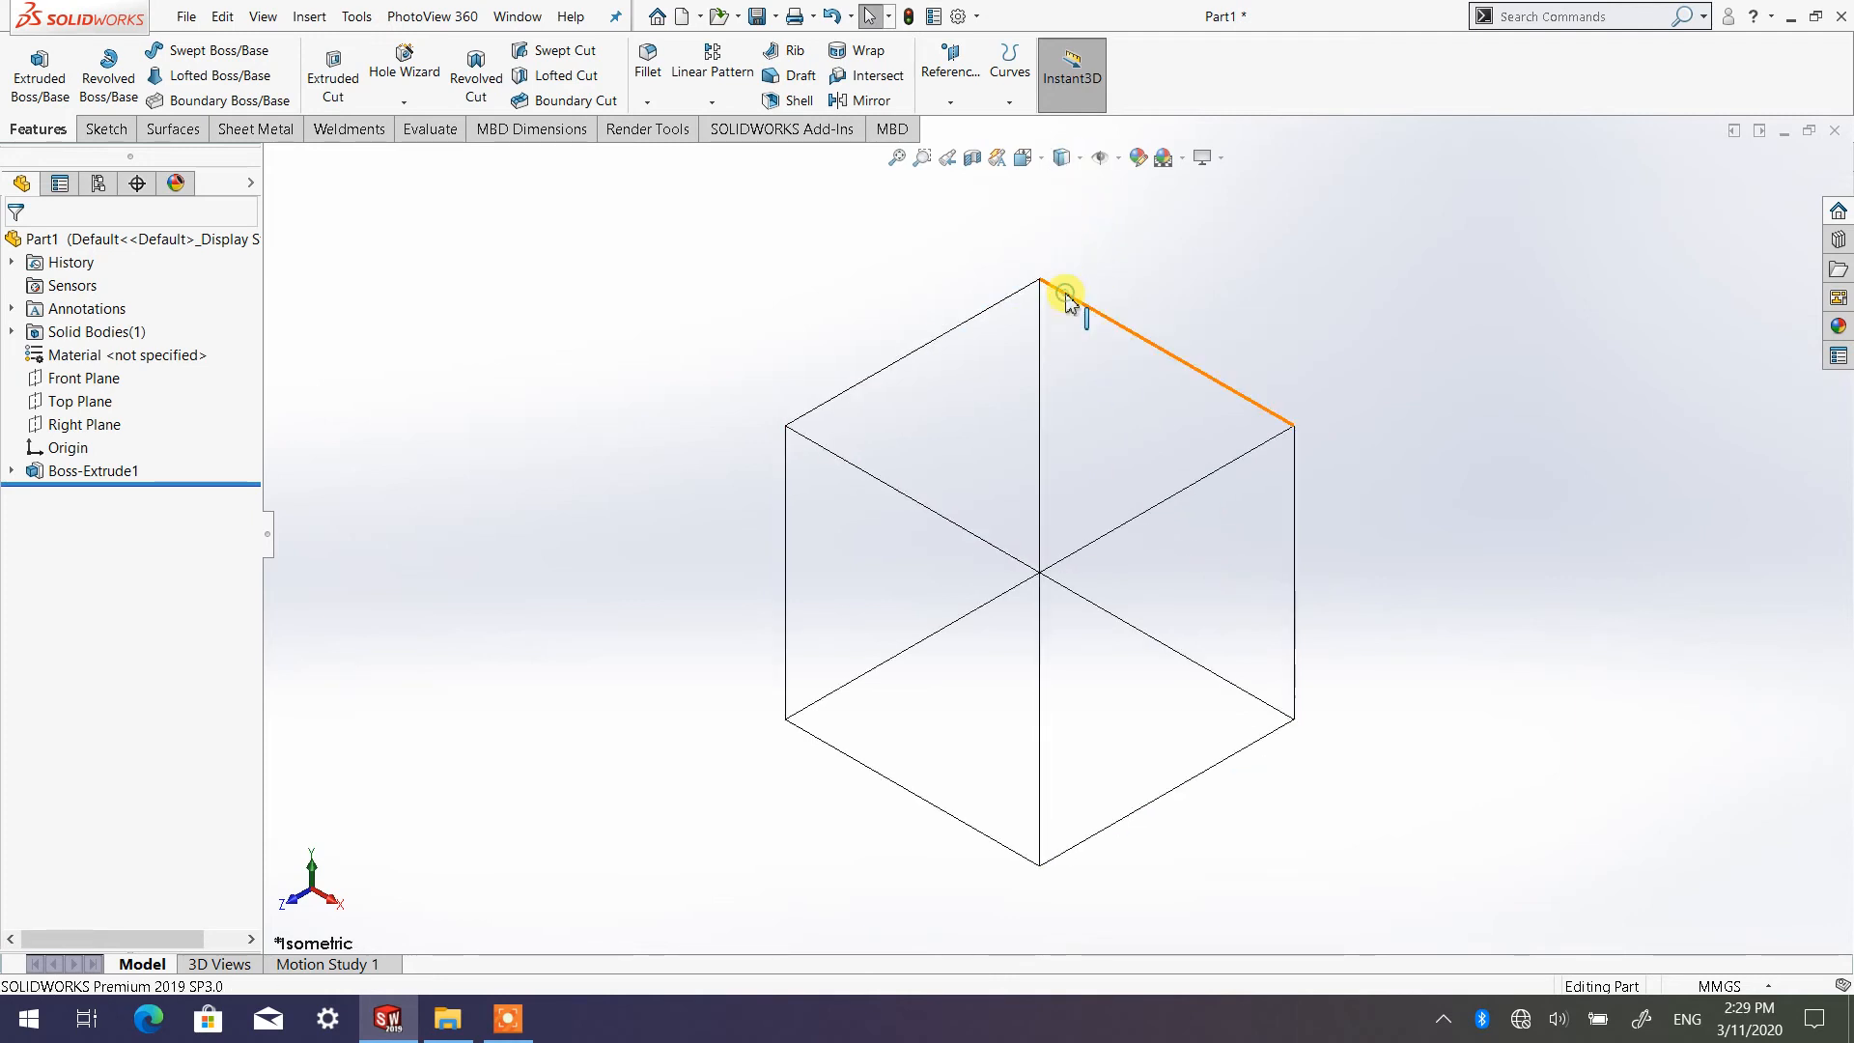
mouse_move(1024, 691)
middle_down()
mouse_move(1047, 595)
mouse_move(1088, 580)
mouse_move(970, 687)
mouse_move(997, 681)
middle_up()
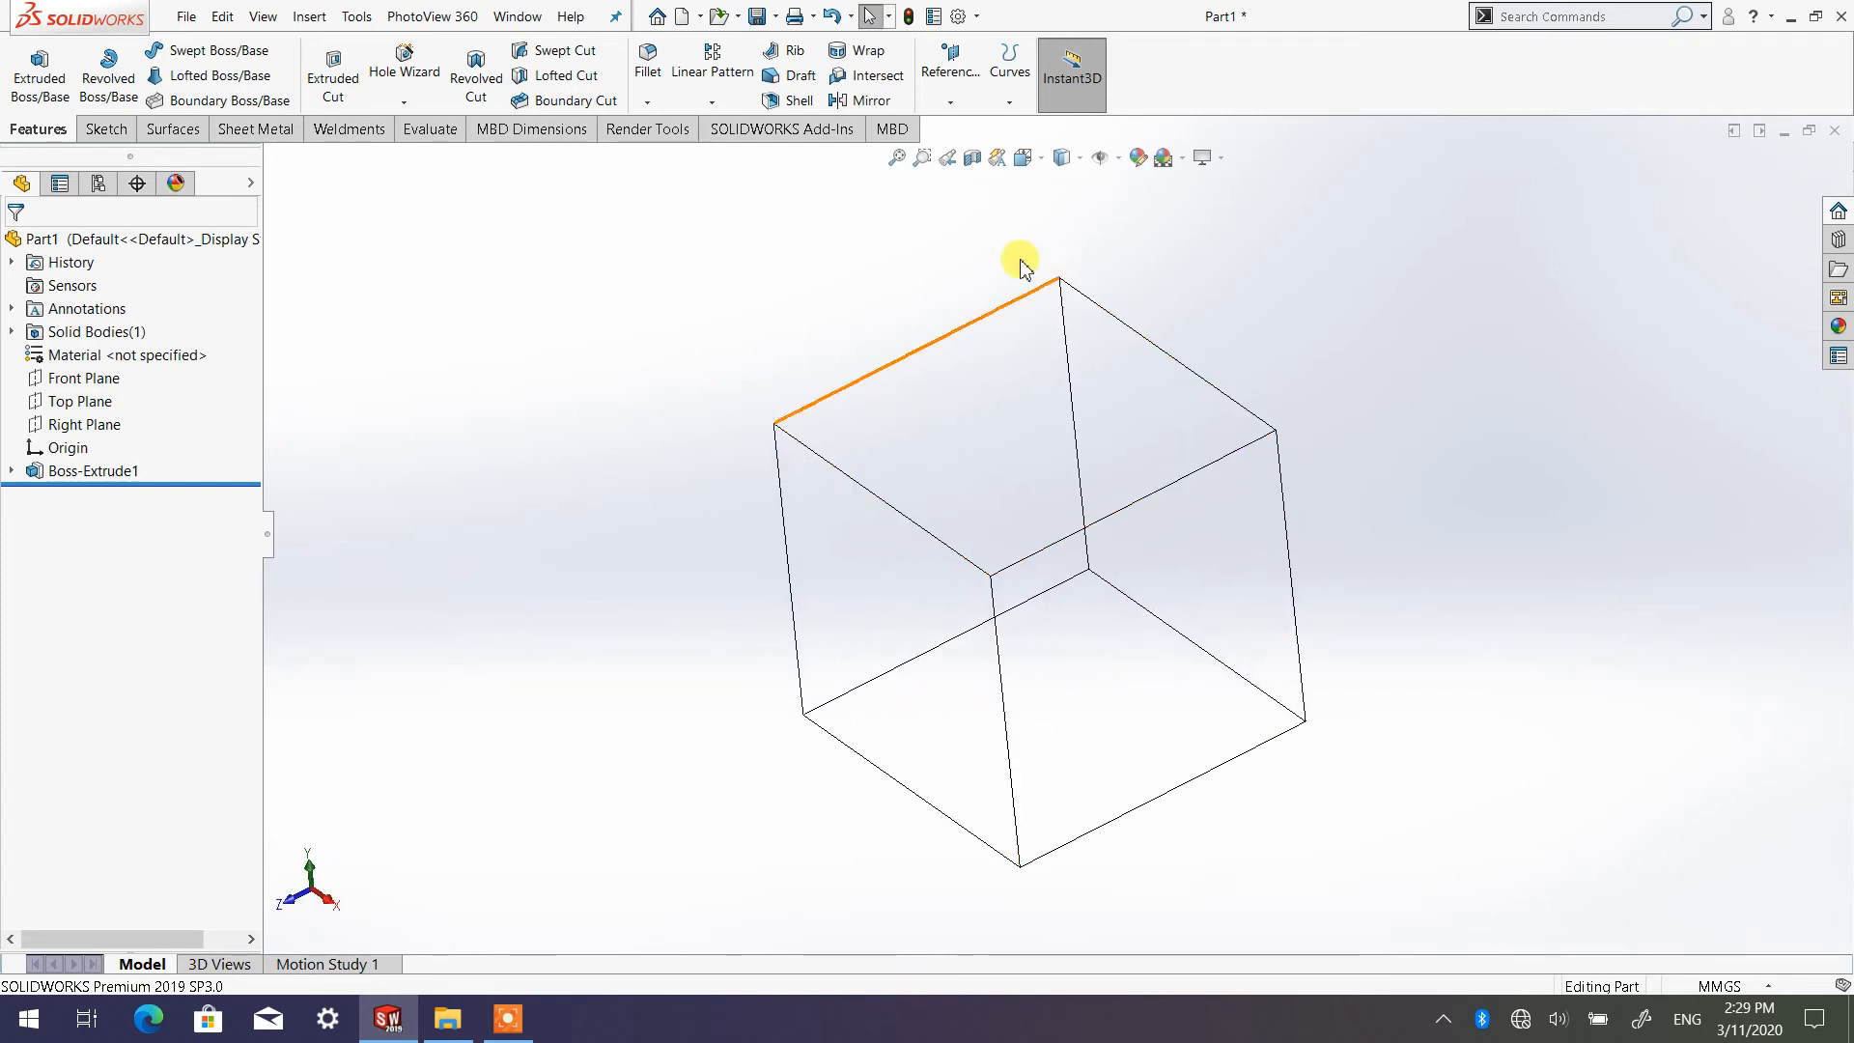
Restore the Shaded With Edges display style on the cube and orbit it to inspect the shaded faces
click(1078, 164)
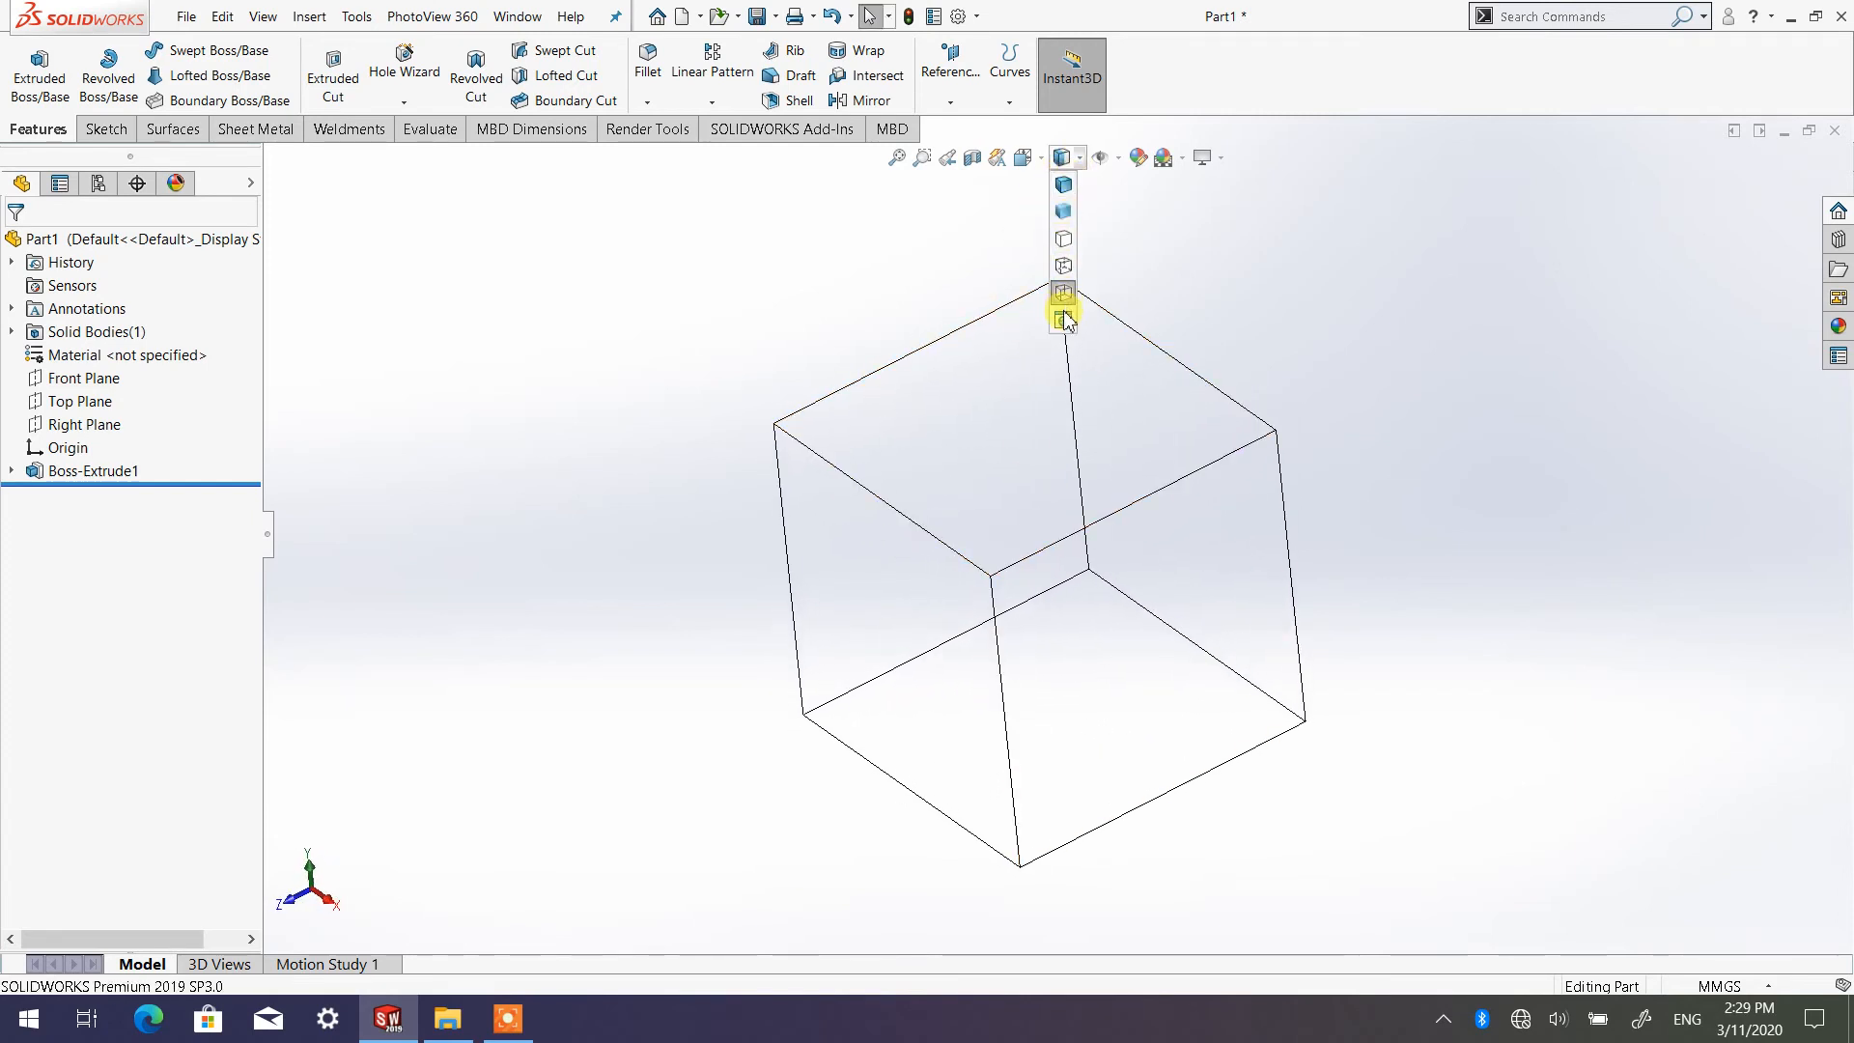
click(1064, 185)
middle_drag(1265, 410, 1045, 529)
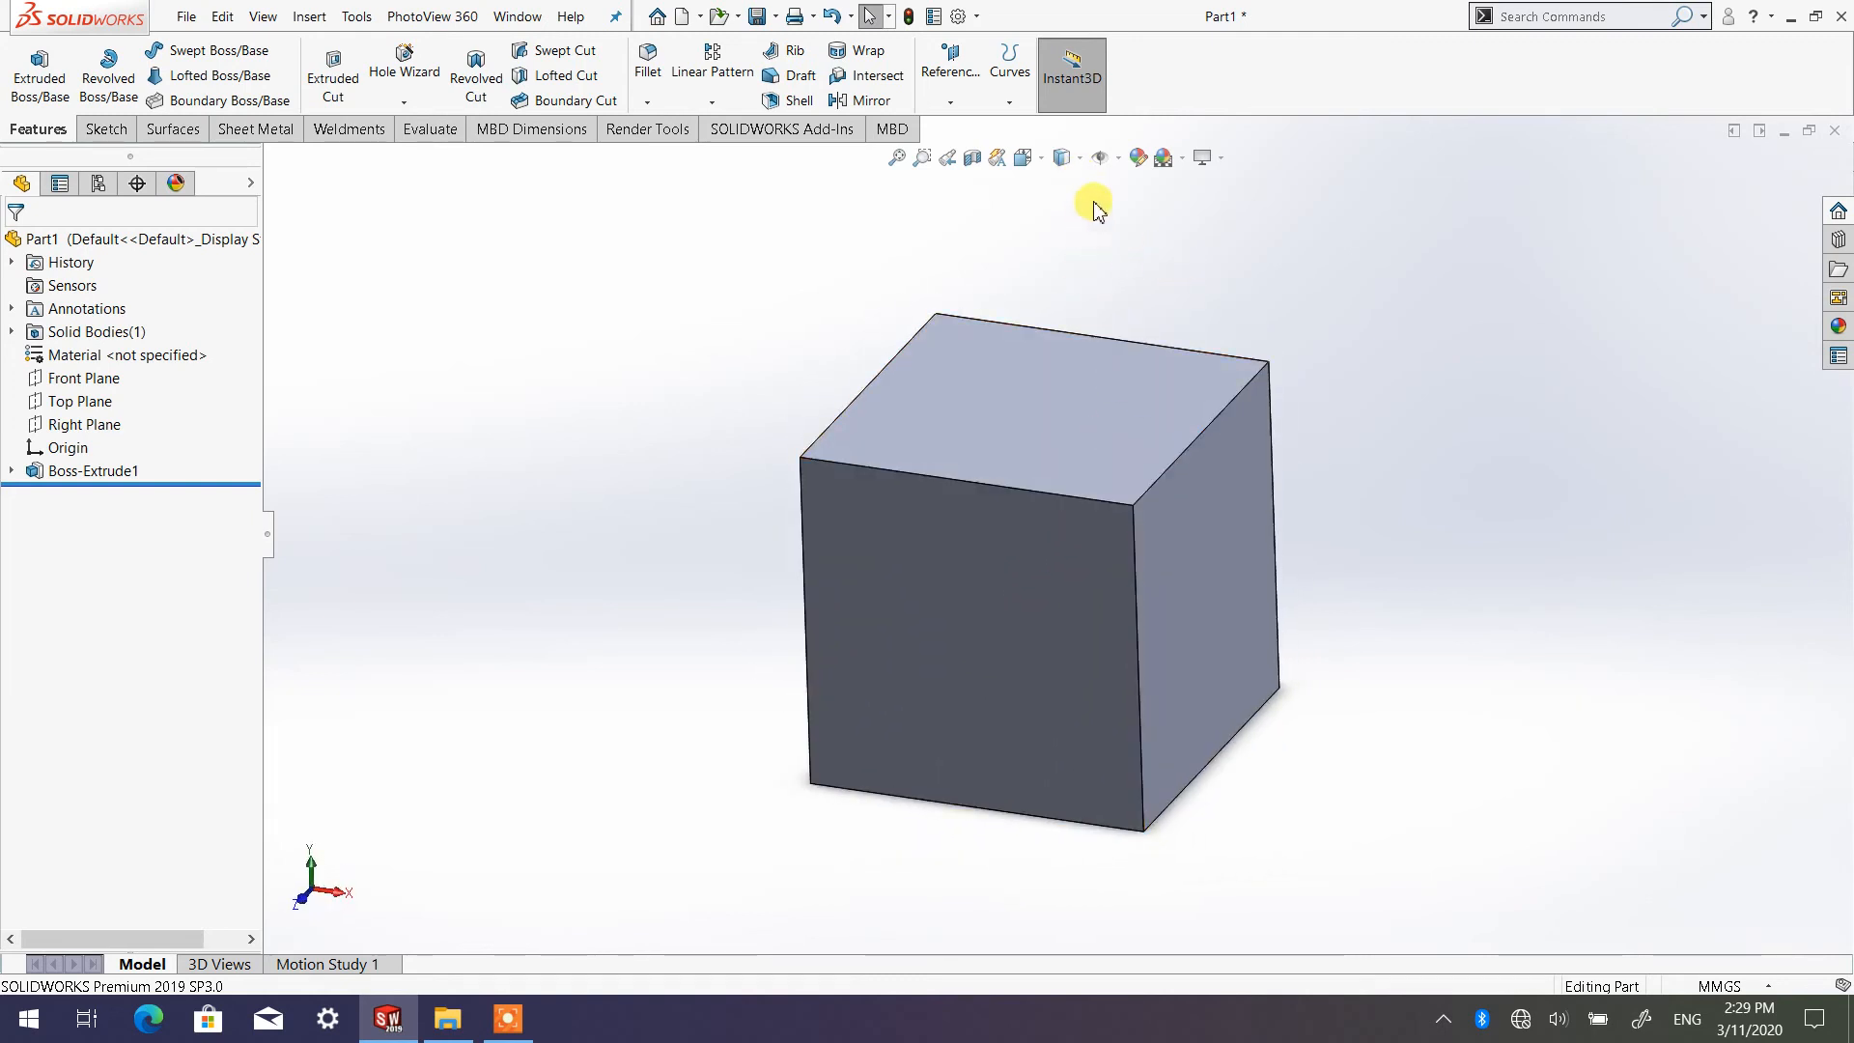
Reset the orbited cube to the Isometric view orientation and inspect it at different zoom levels
click(1082, 159)
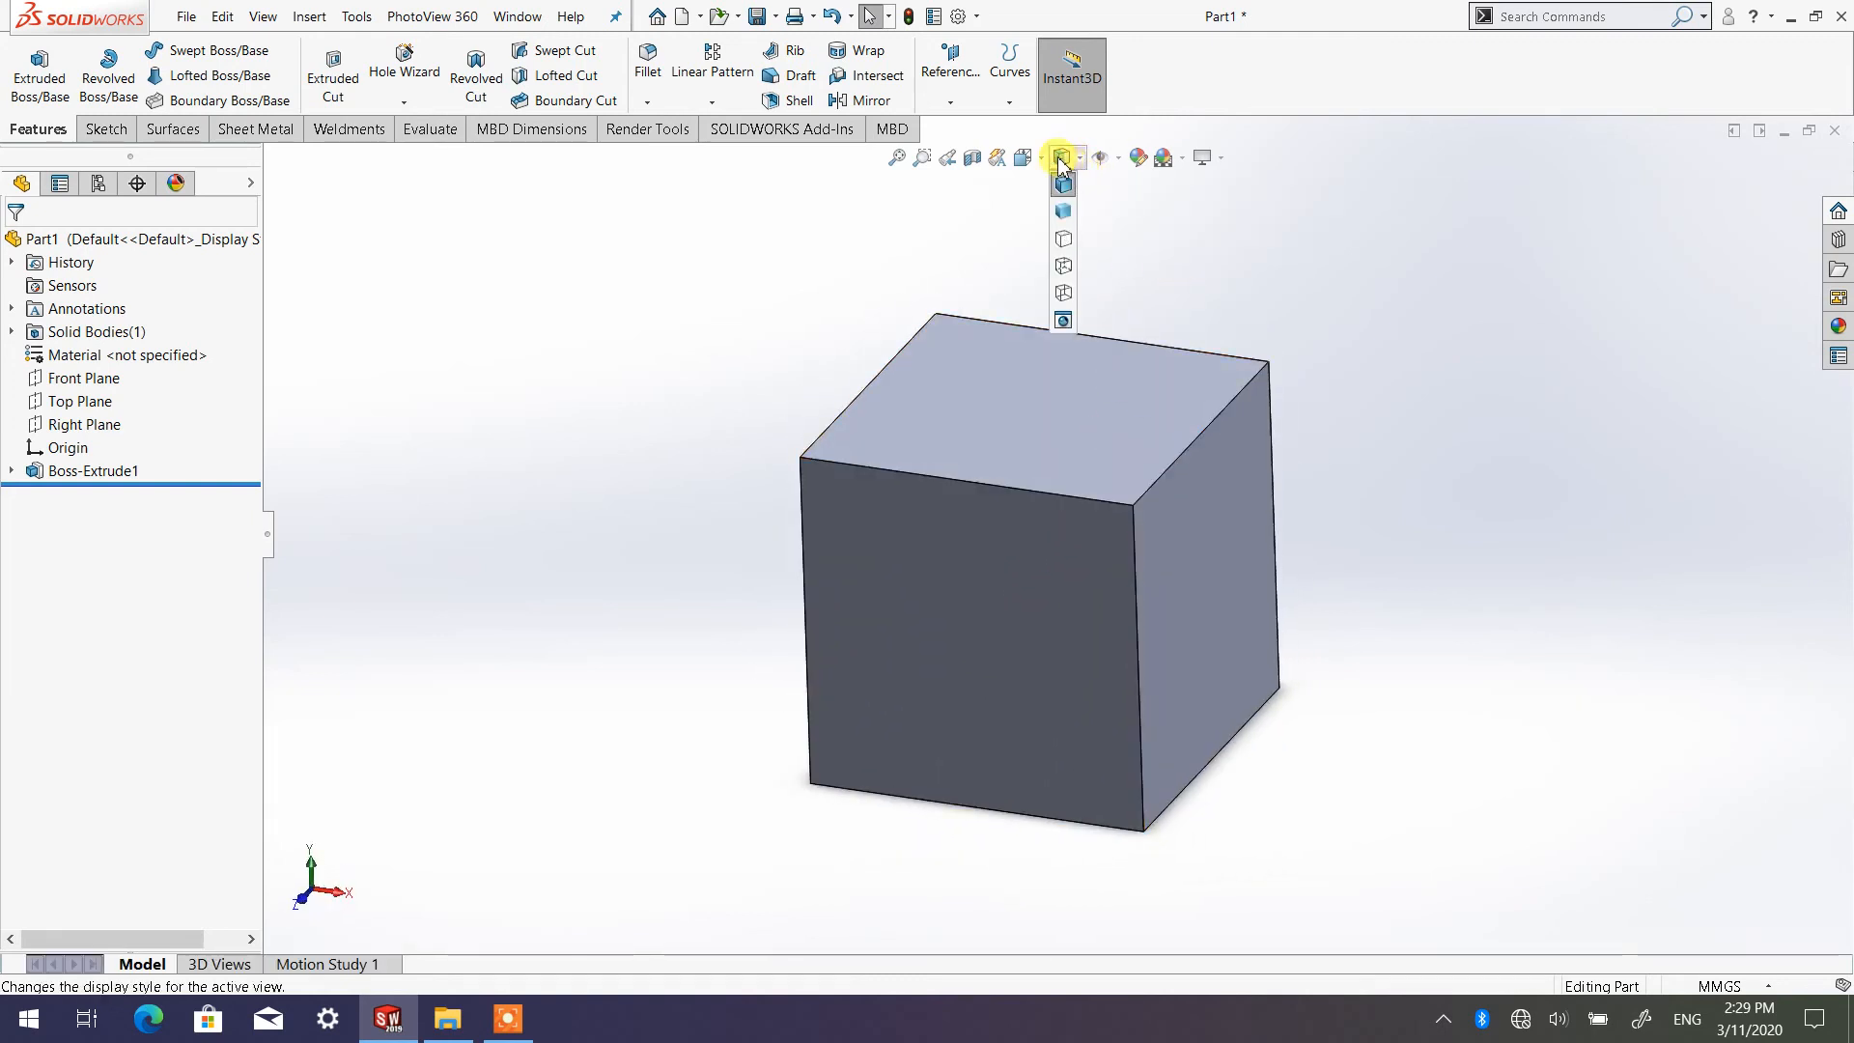
click(1042, 157)
click(1151, 211)
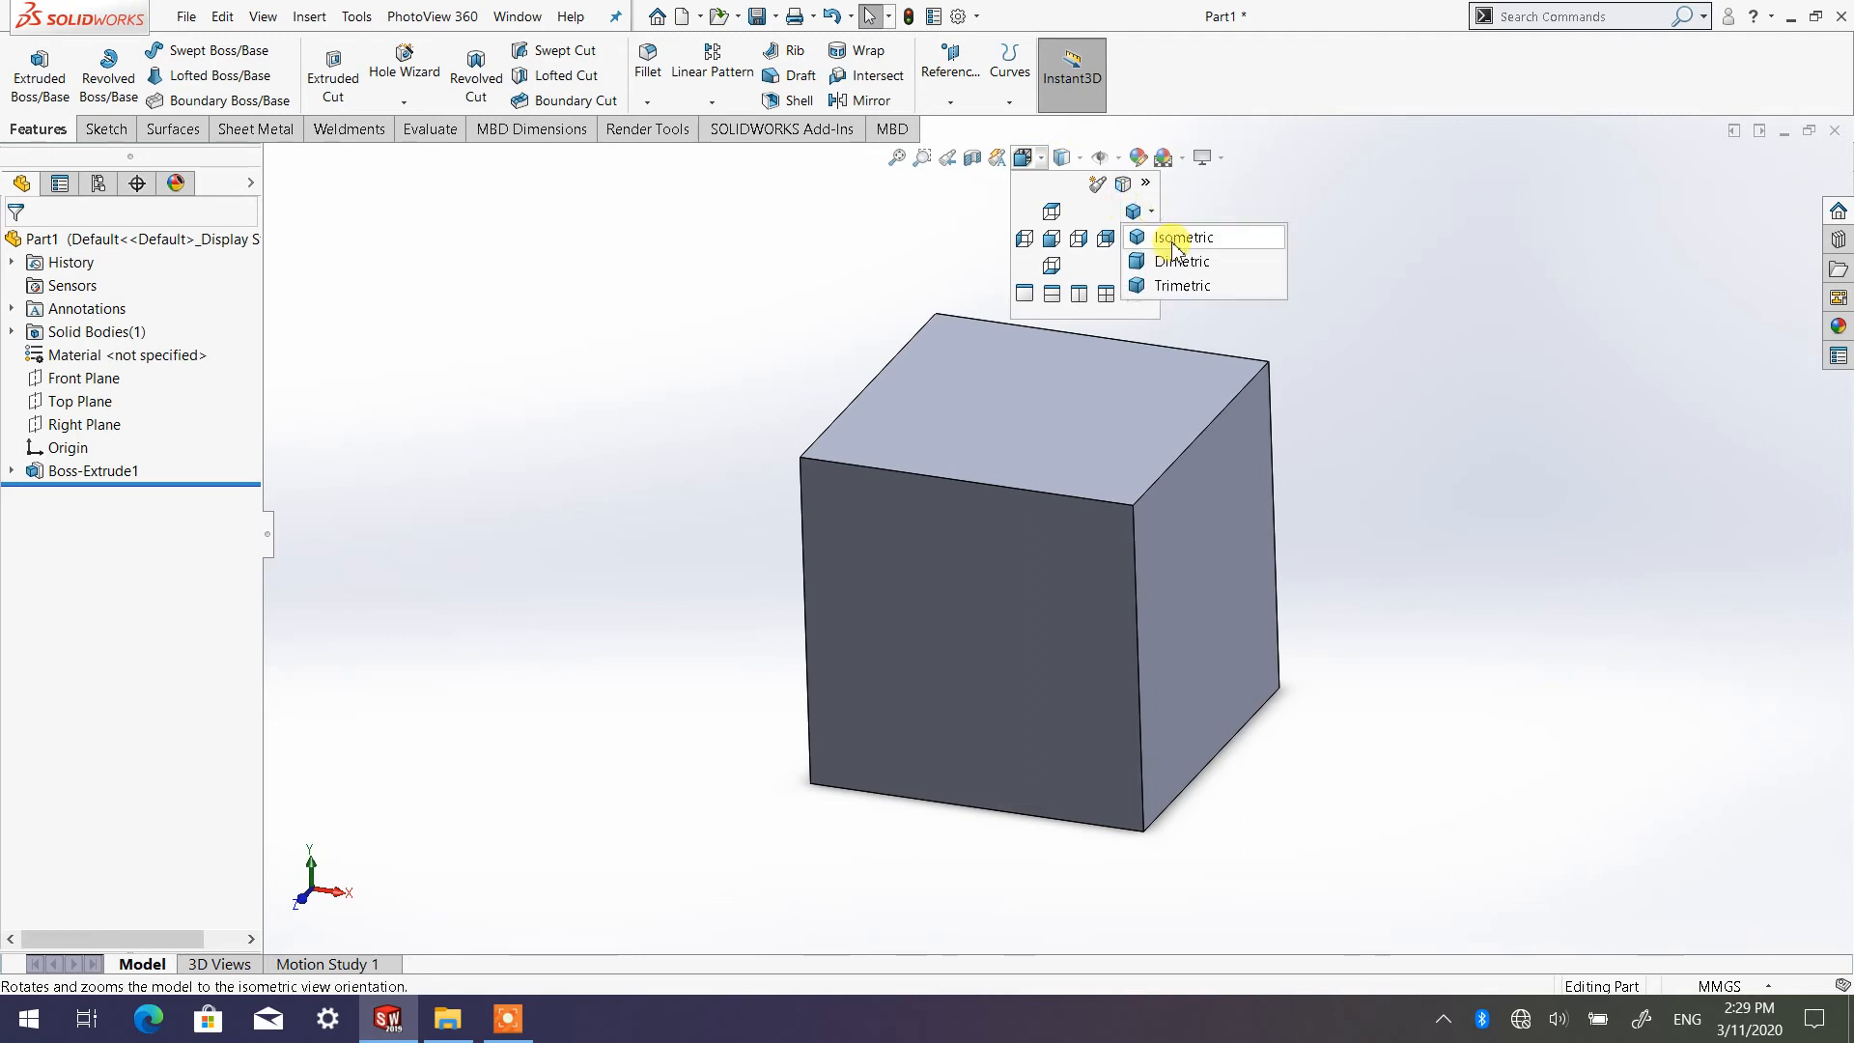
click(1172, 242)
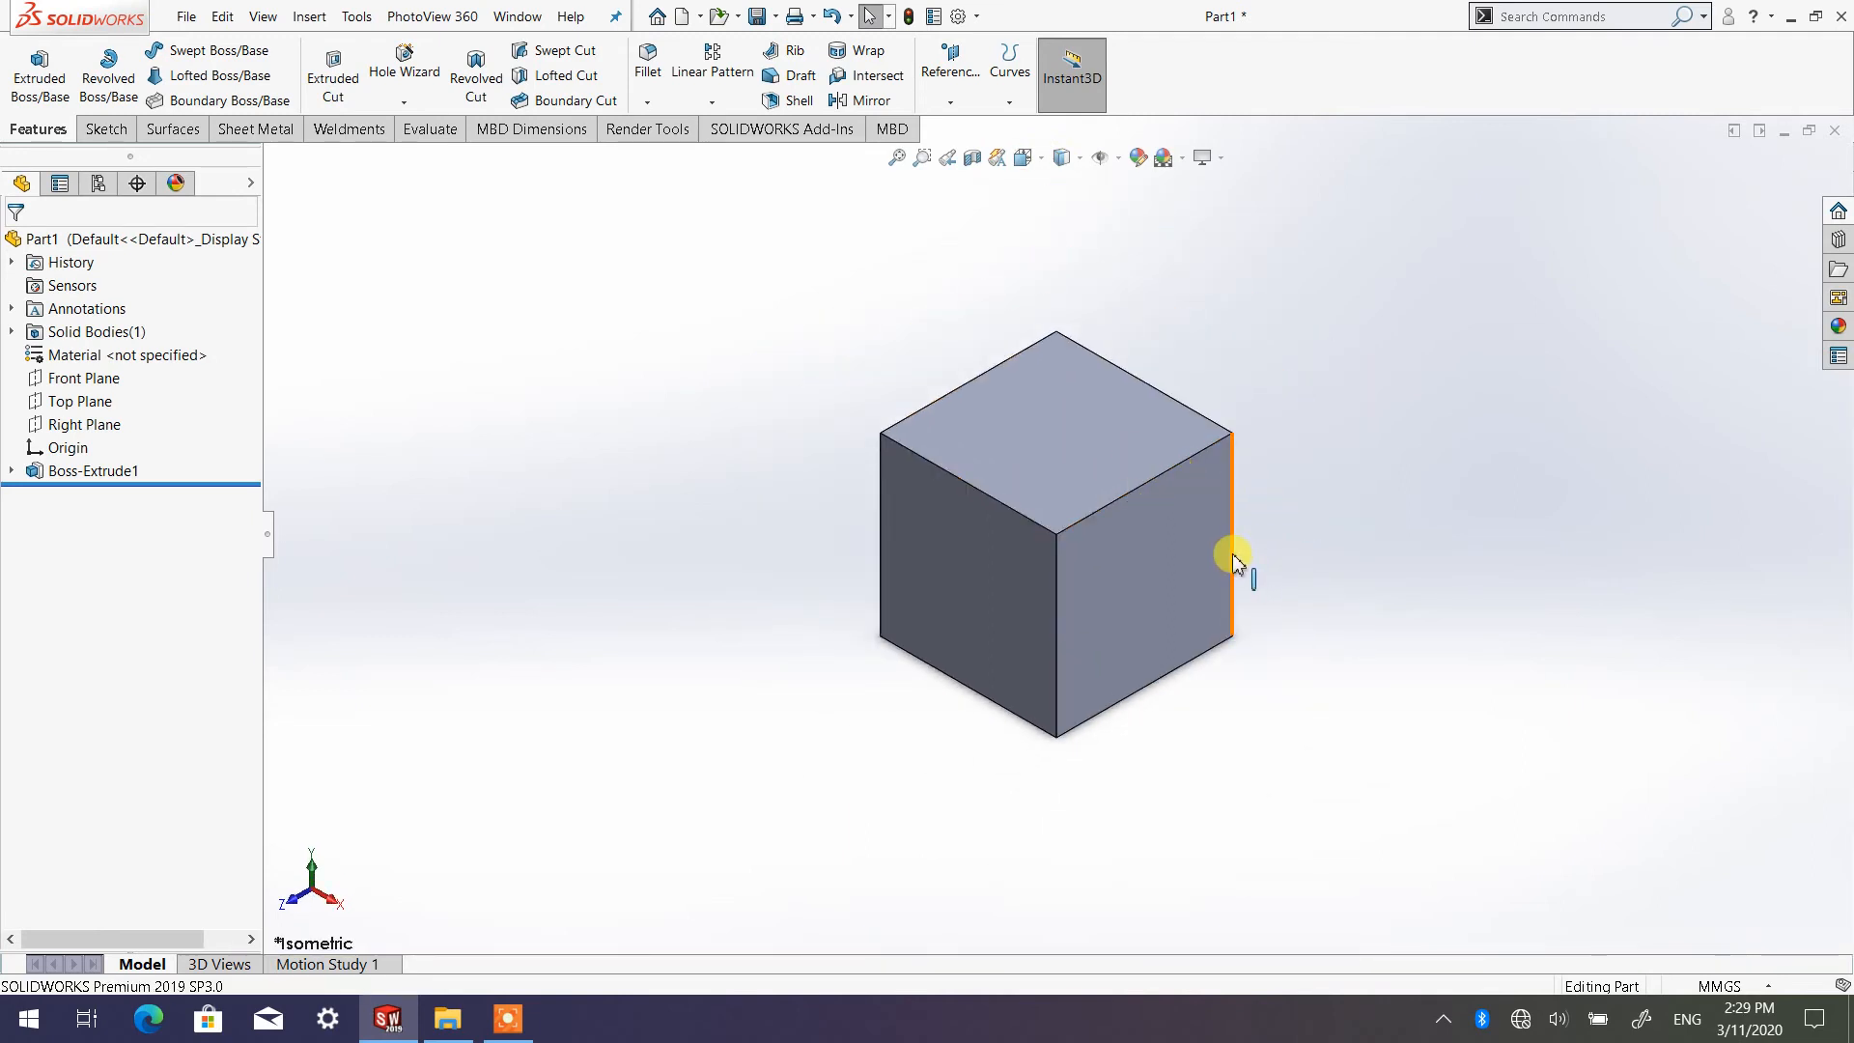
scroll(1191, 555, up, 1)
scroll(1168, 544, down, 1)
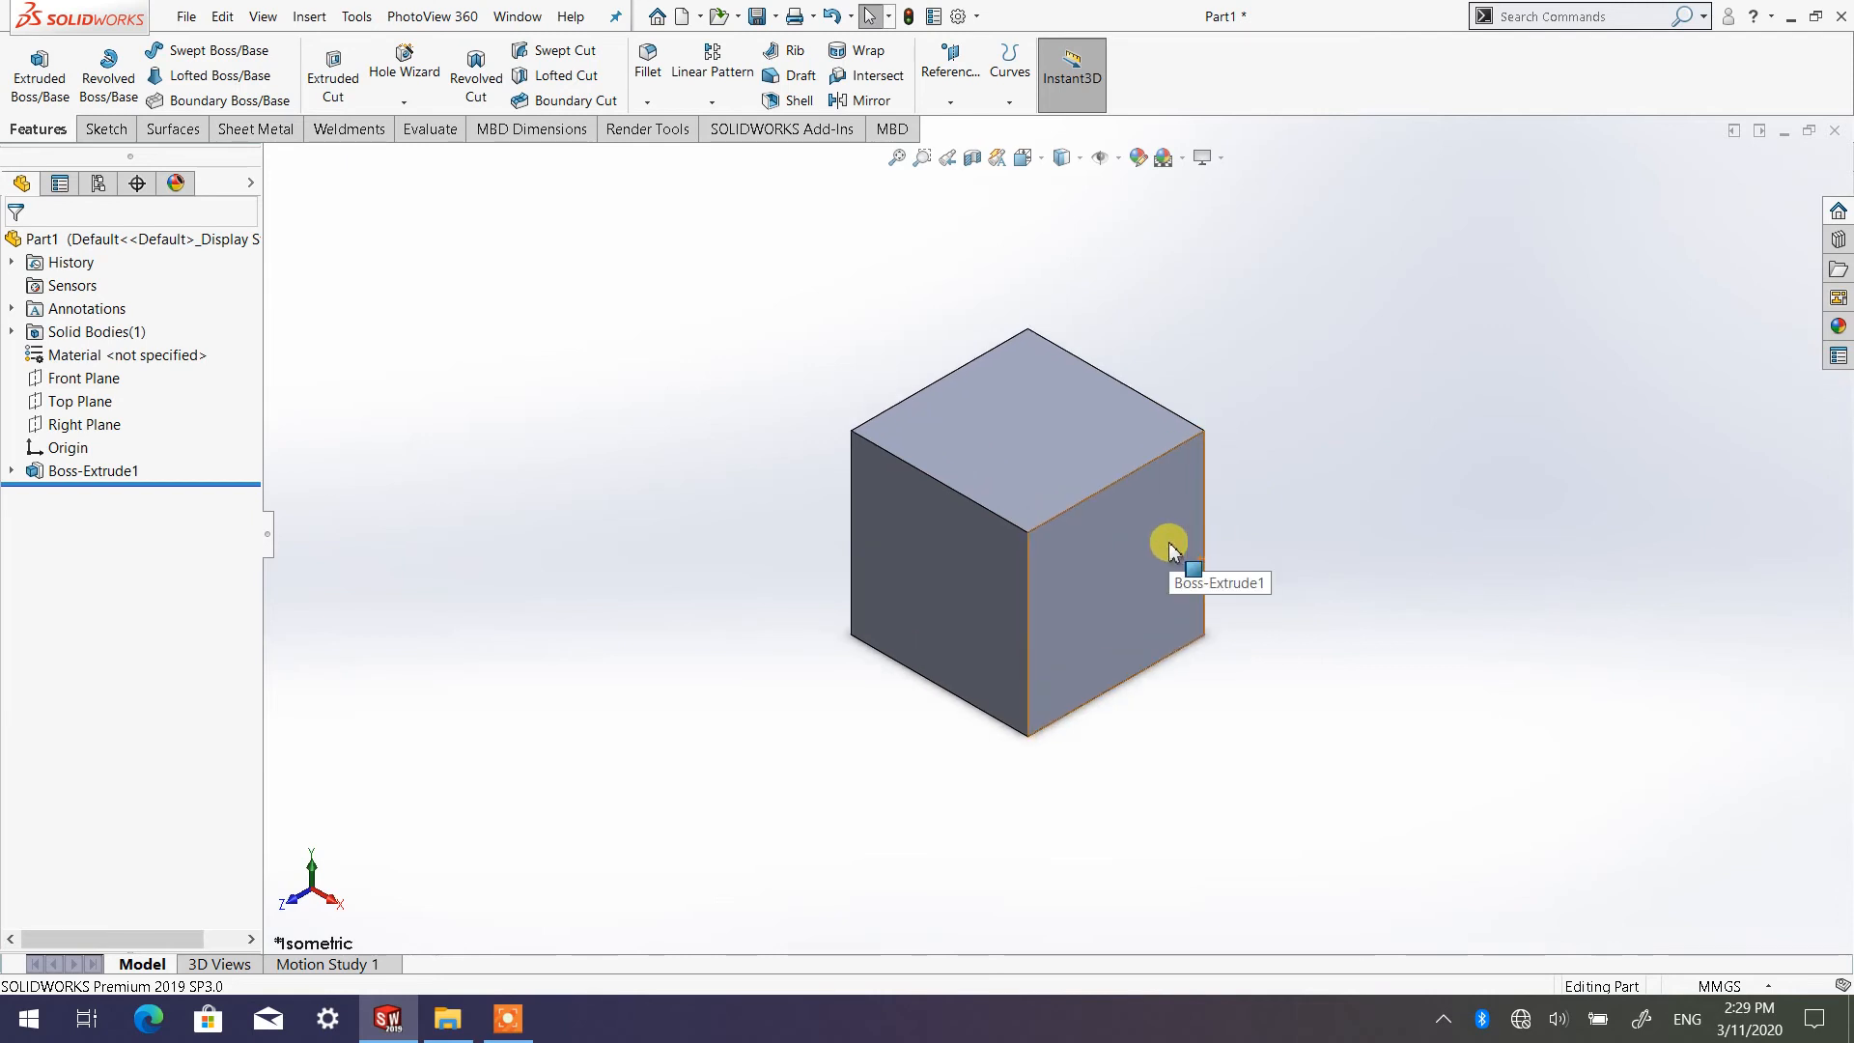
scroll(1094, 432, down, 2)
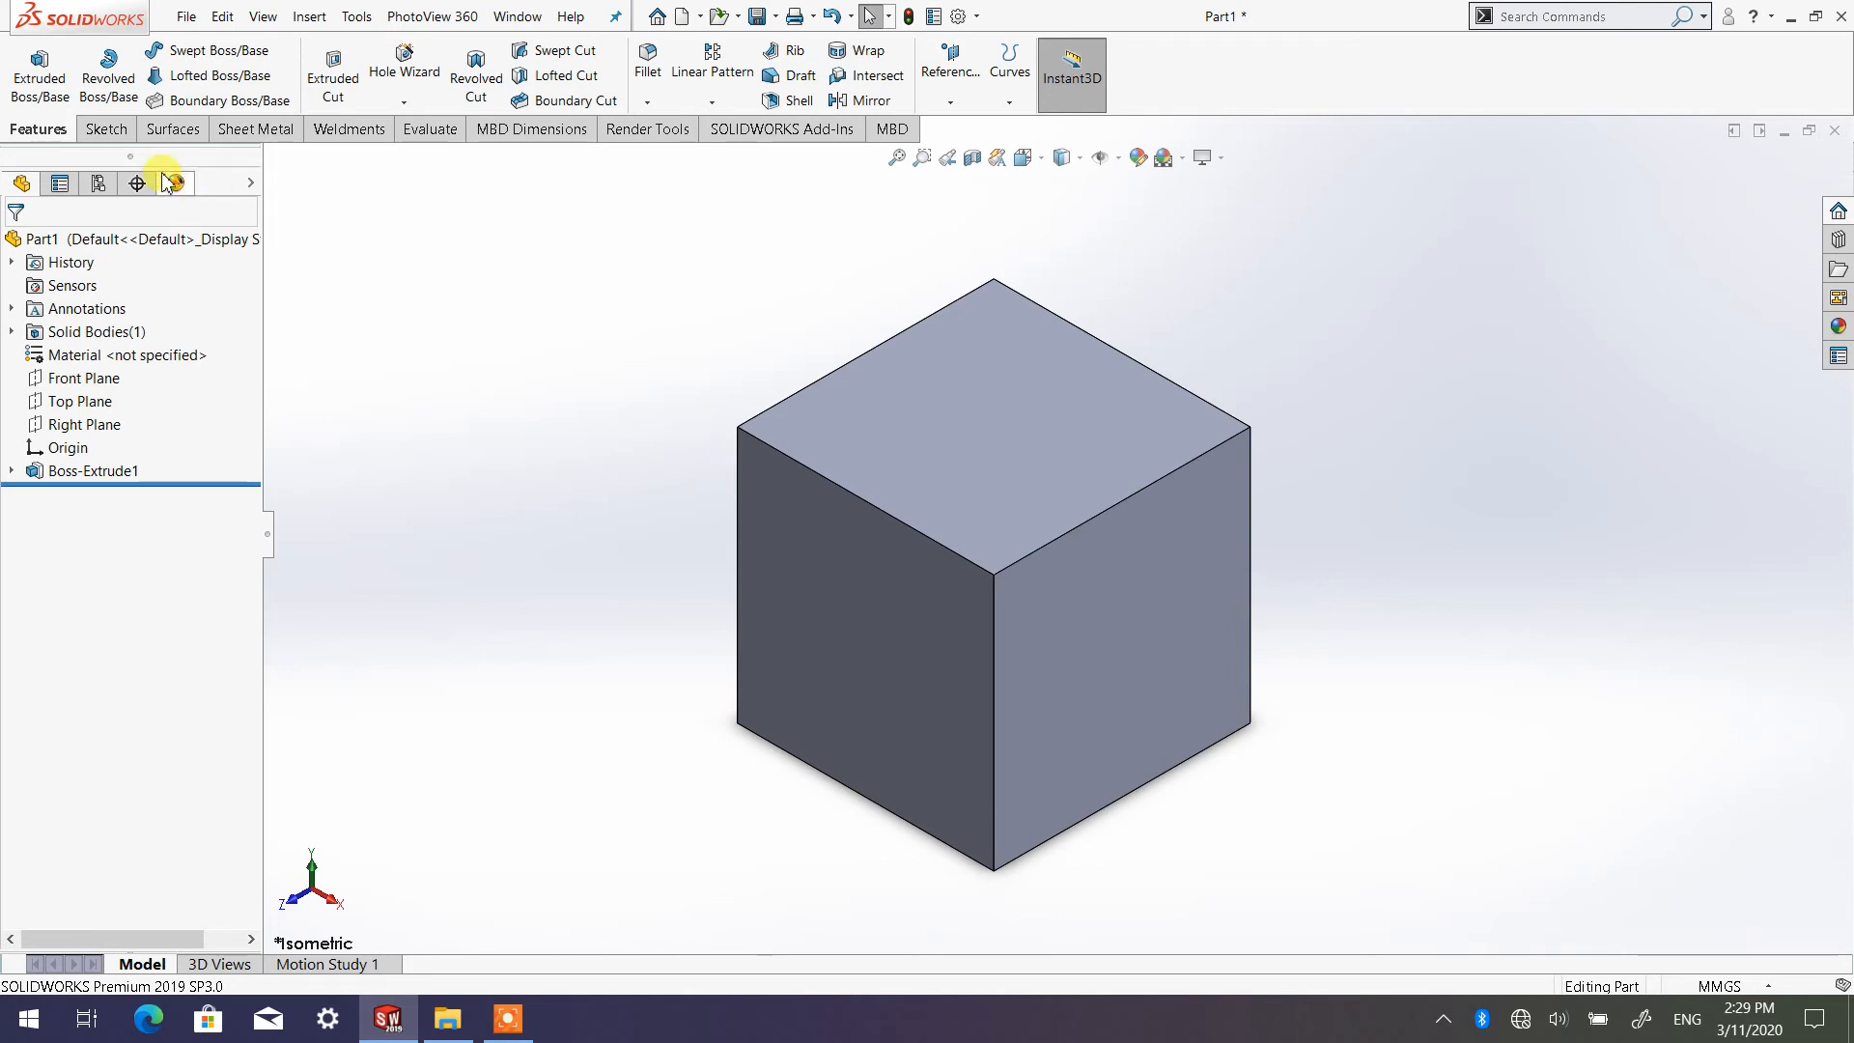
Bring up the sketch tools and create a new Part document
click(103, 129)
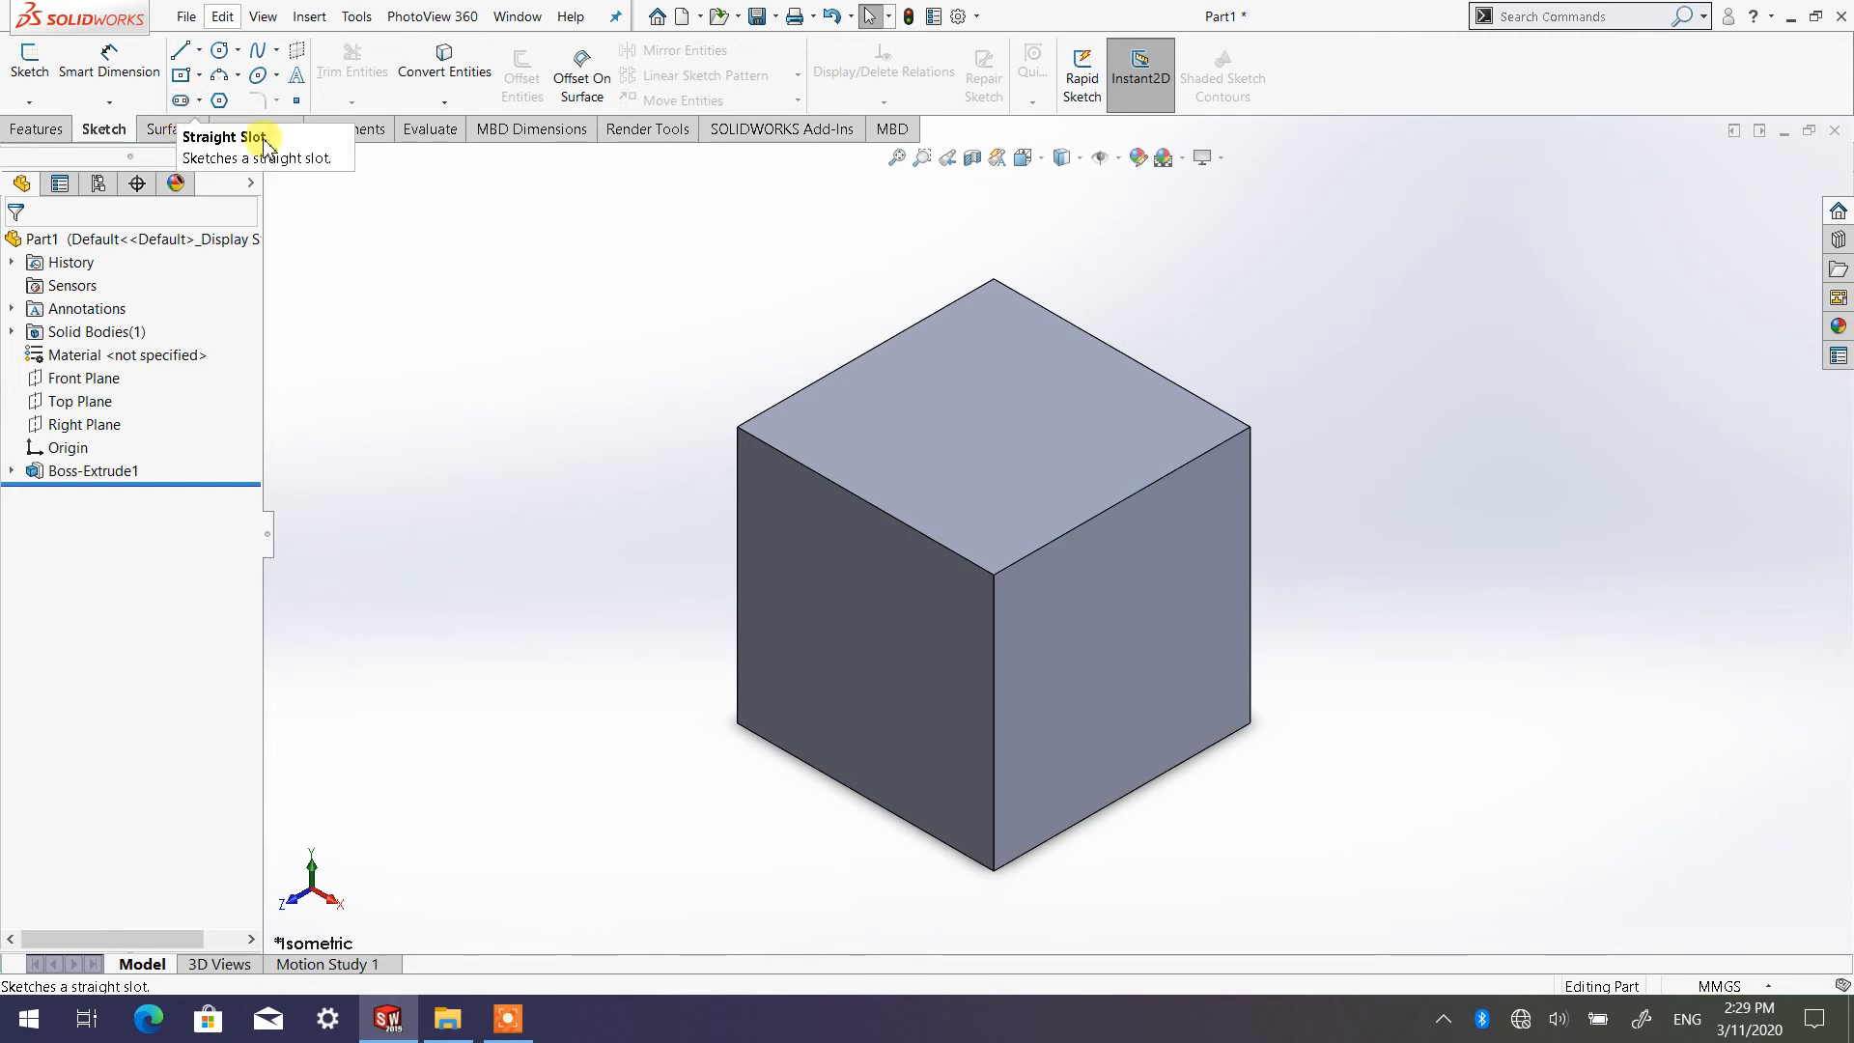
scroll(970, 447, up, 2)
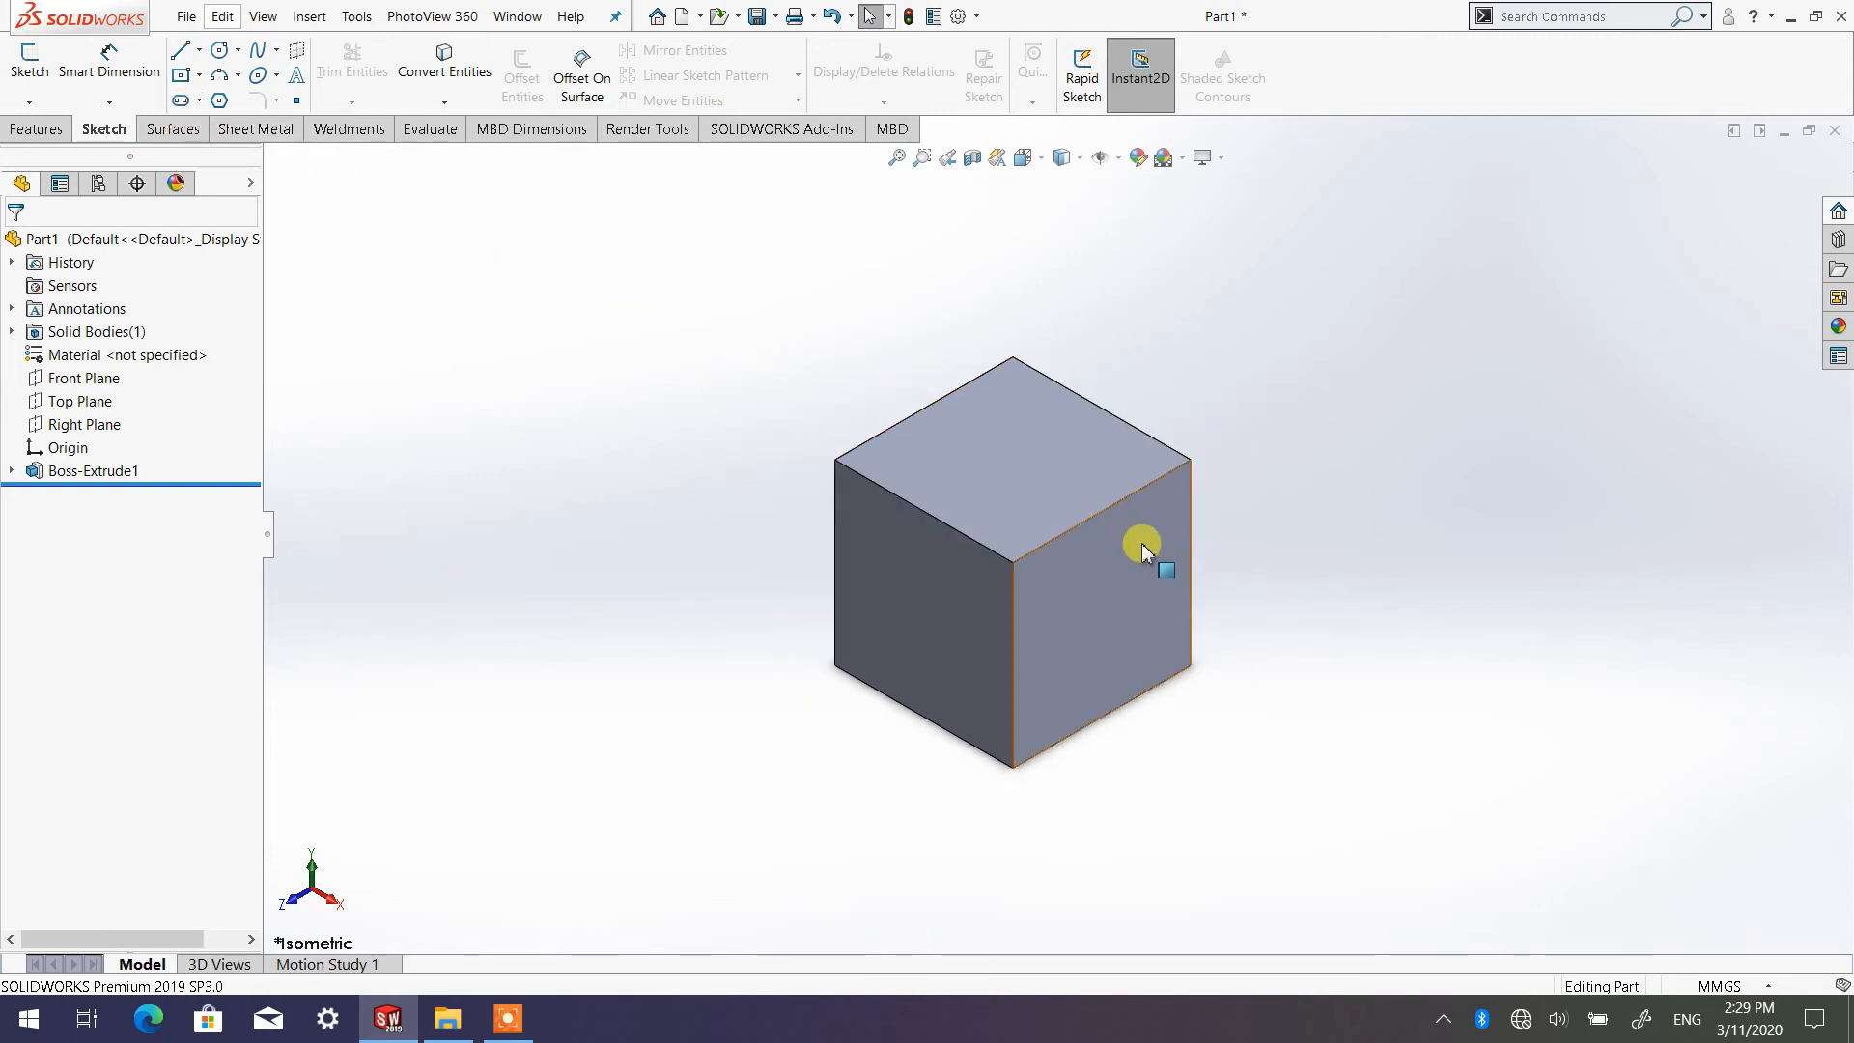
scroll(935, 538, down, 3)
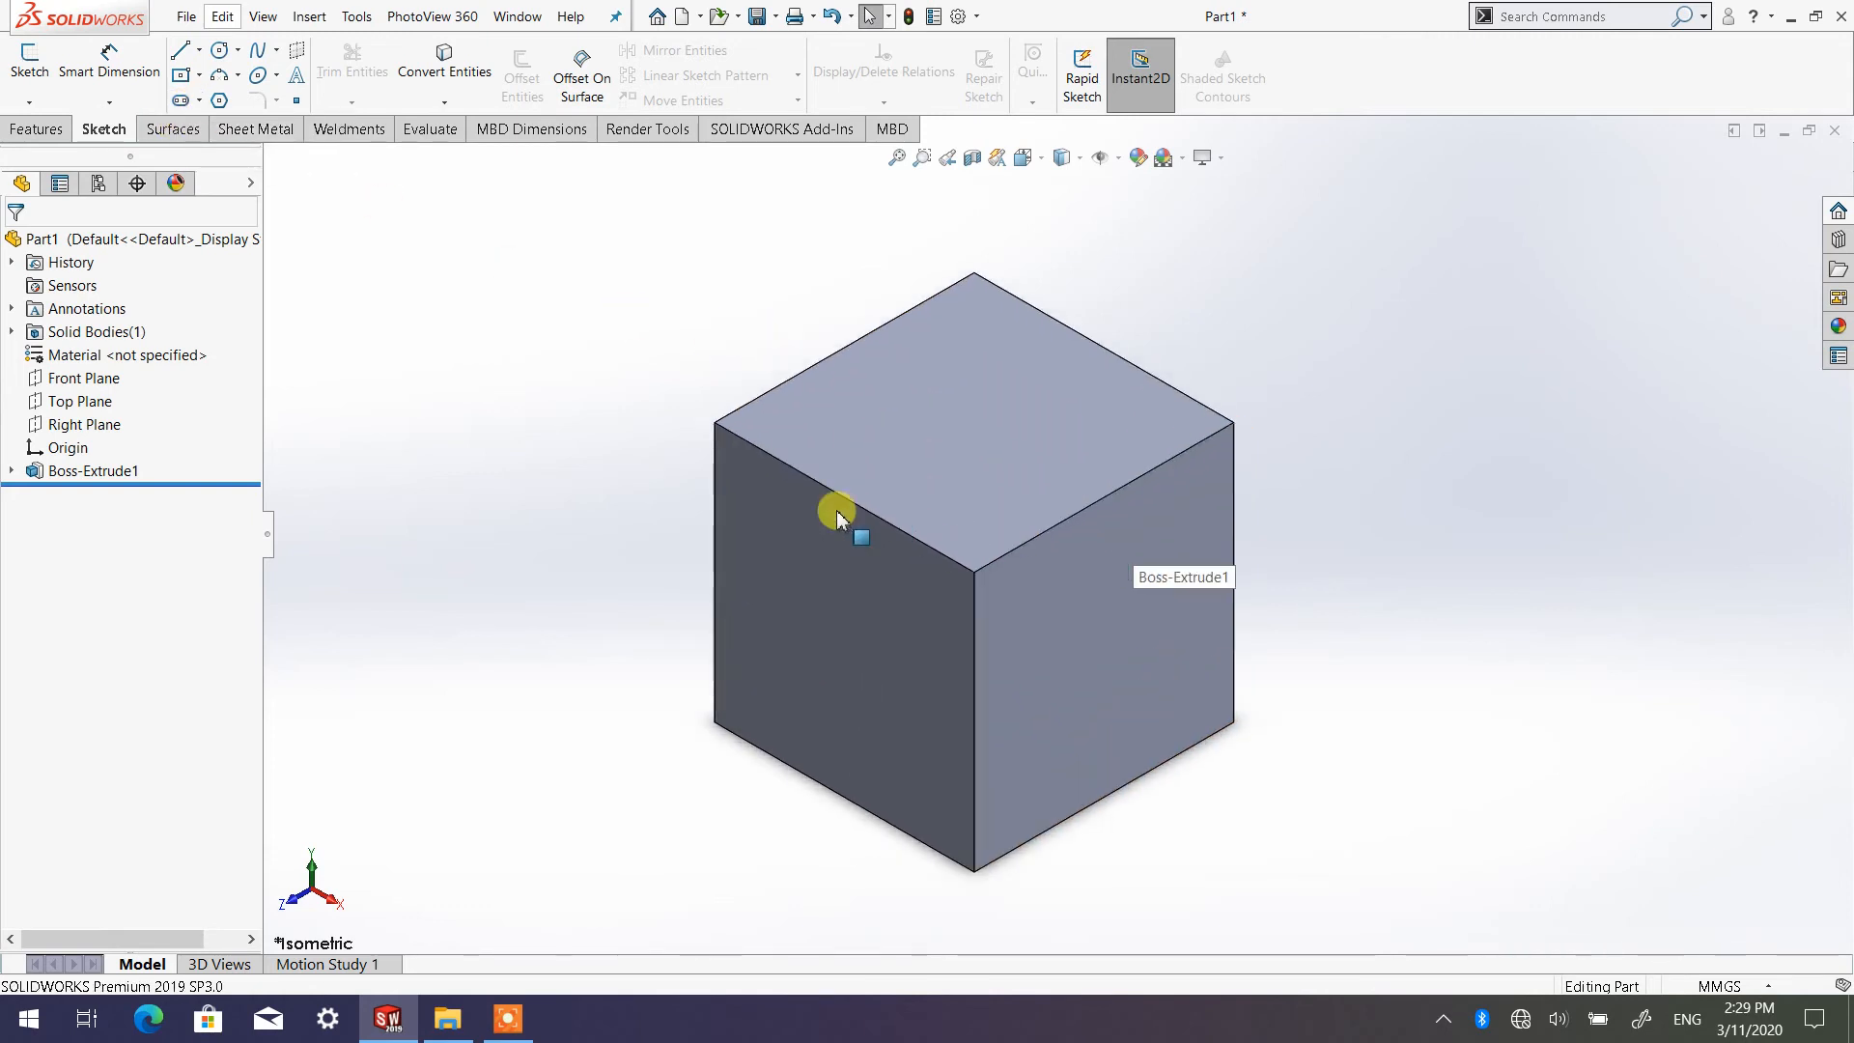
scroll(1111, 482, up, 1)
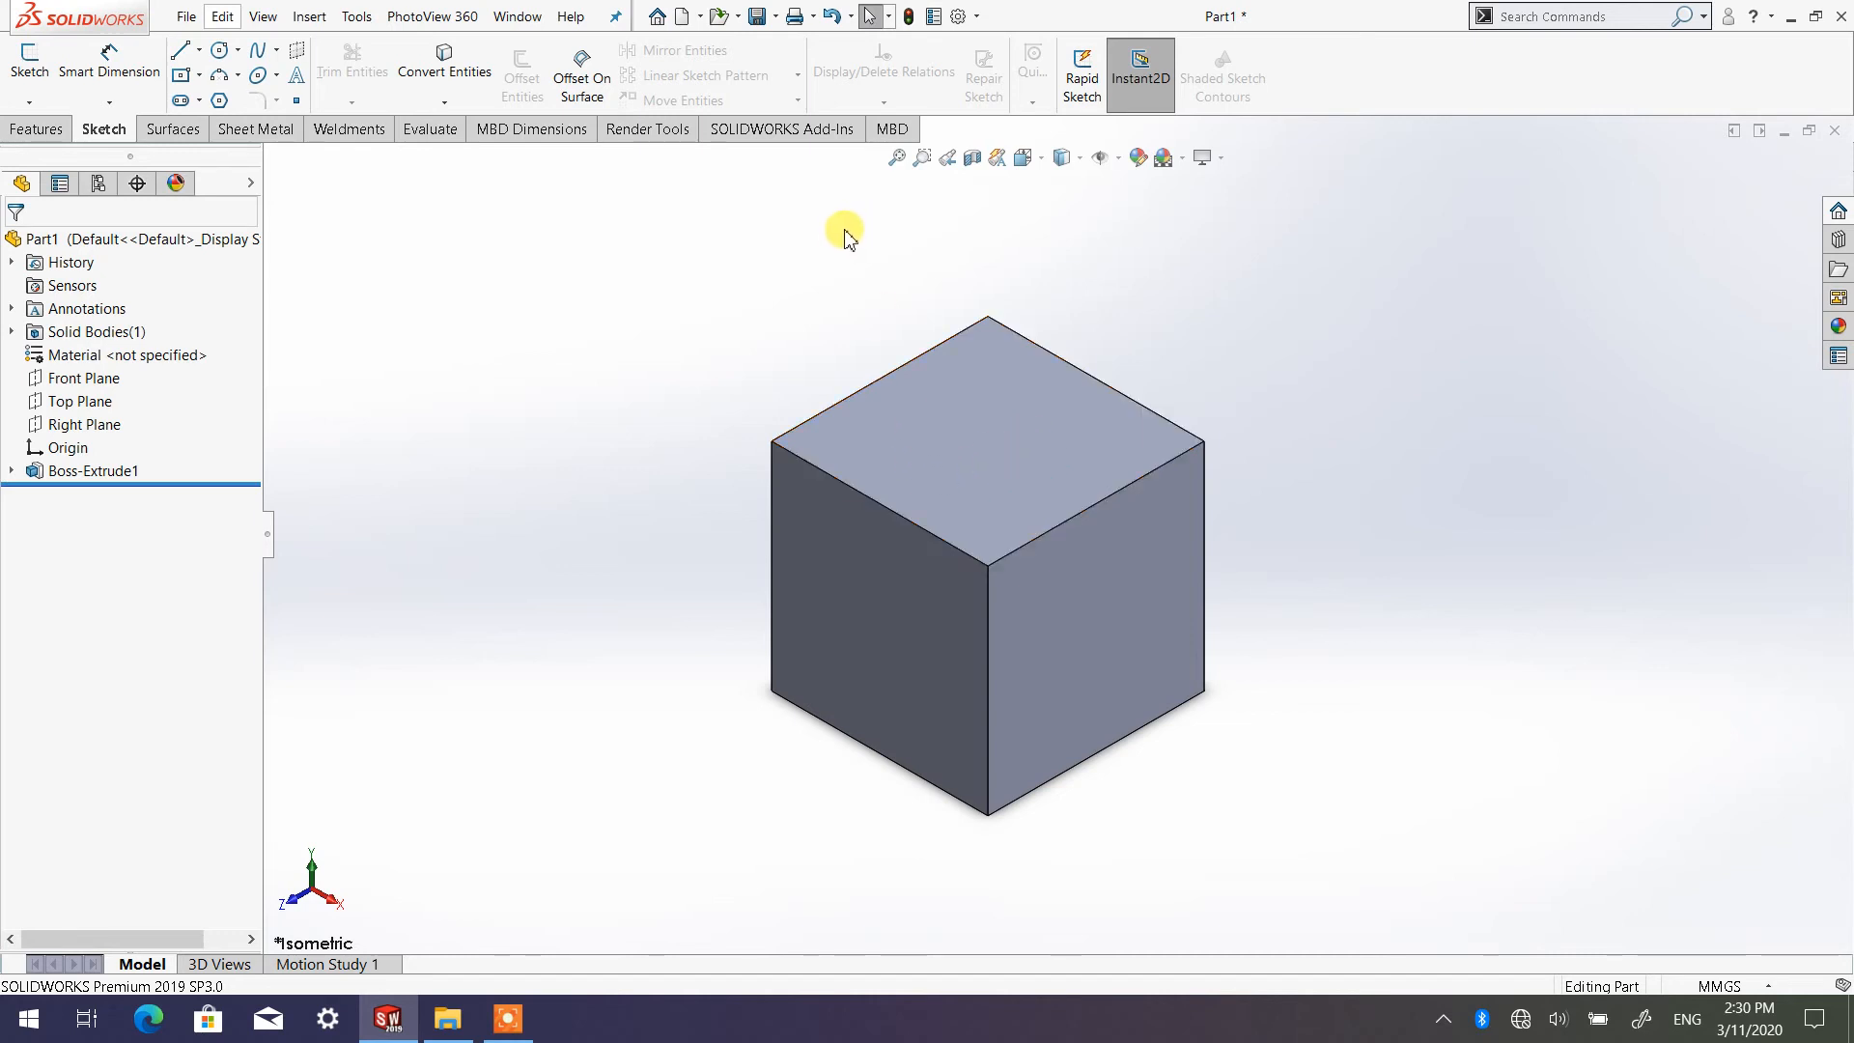
click(681, 17)
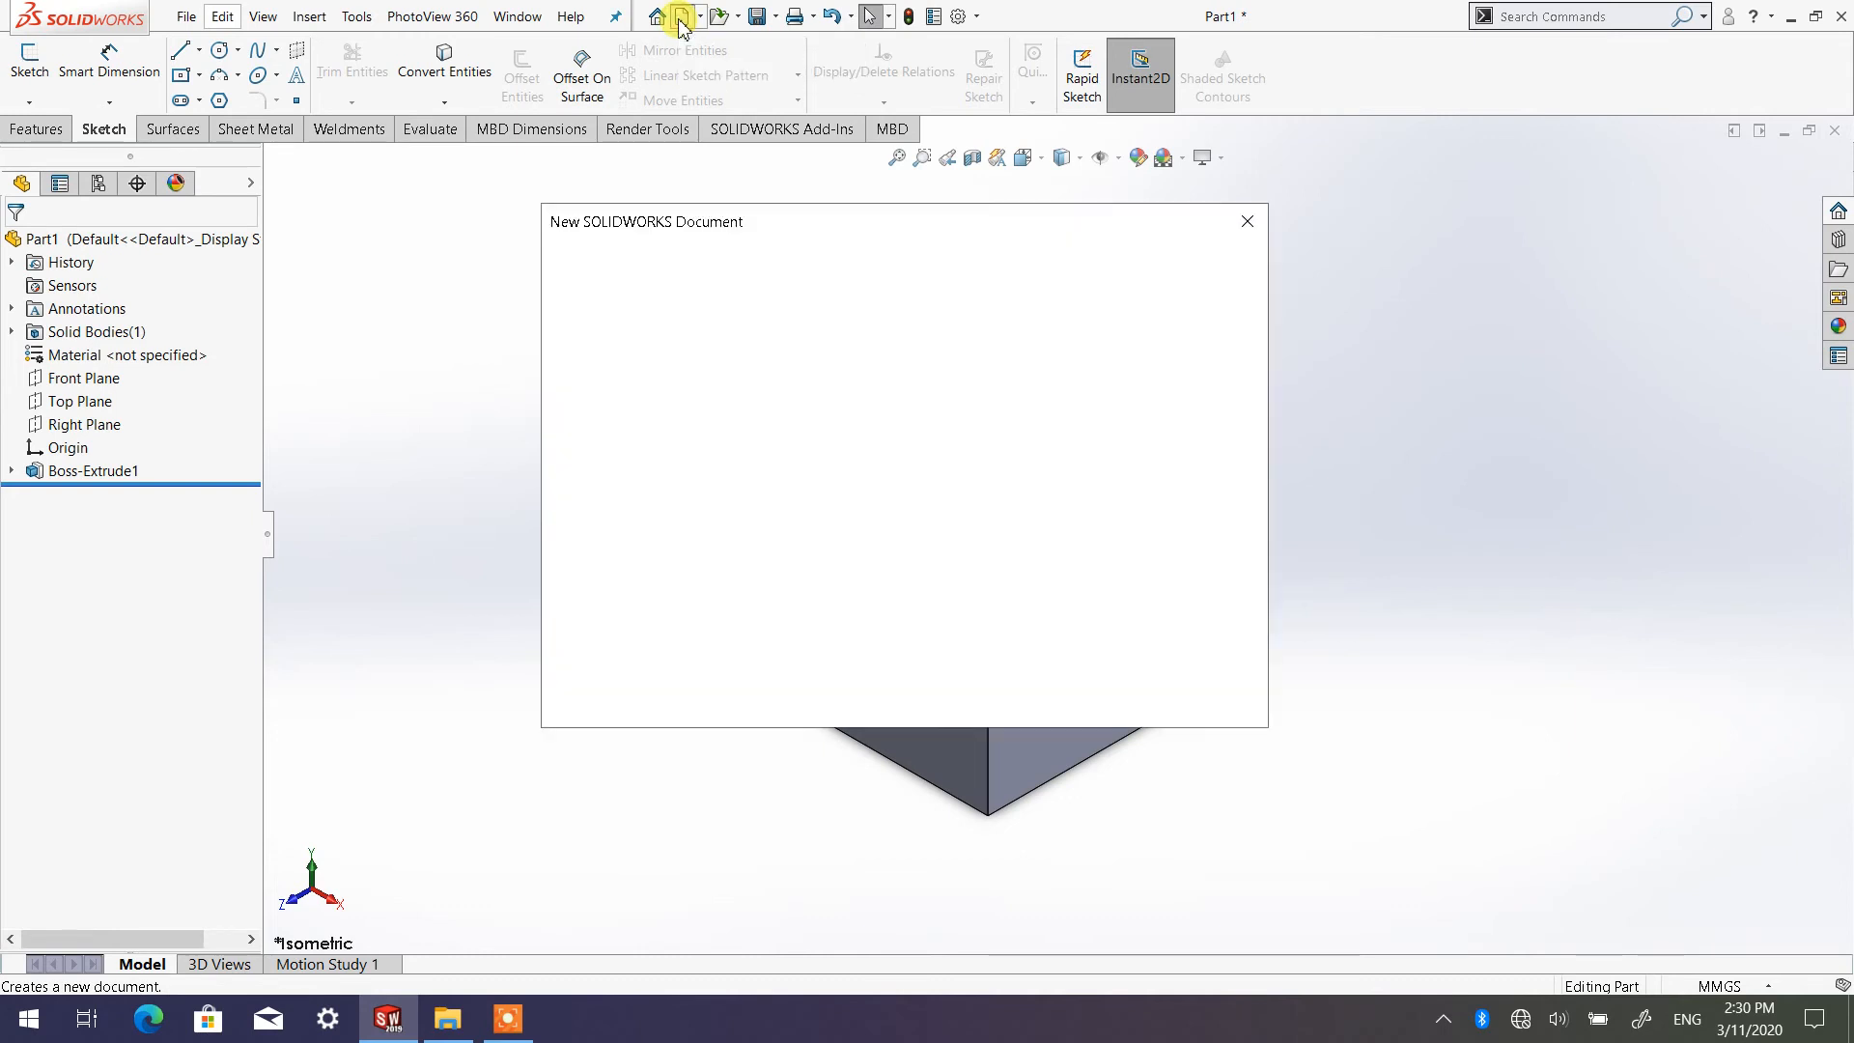
click(715, 443)
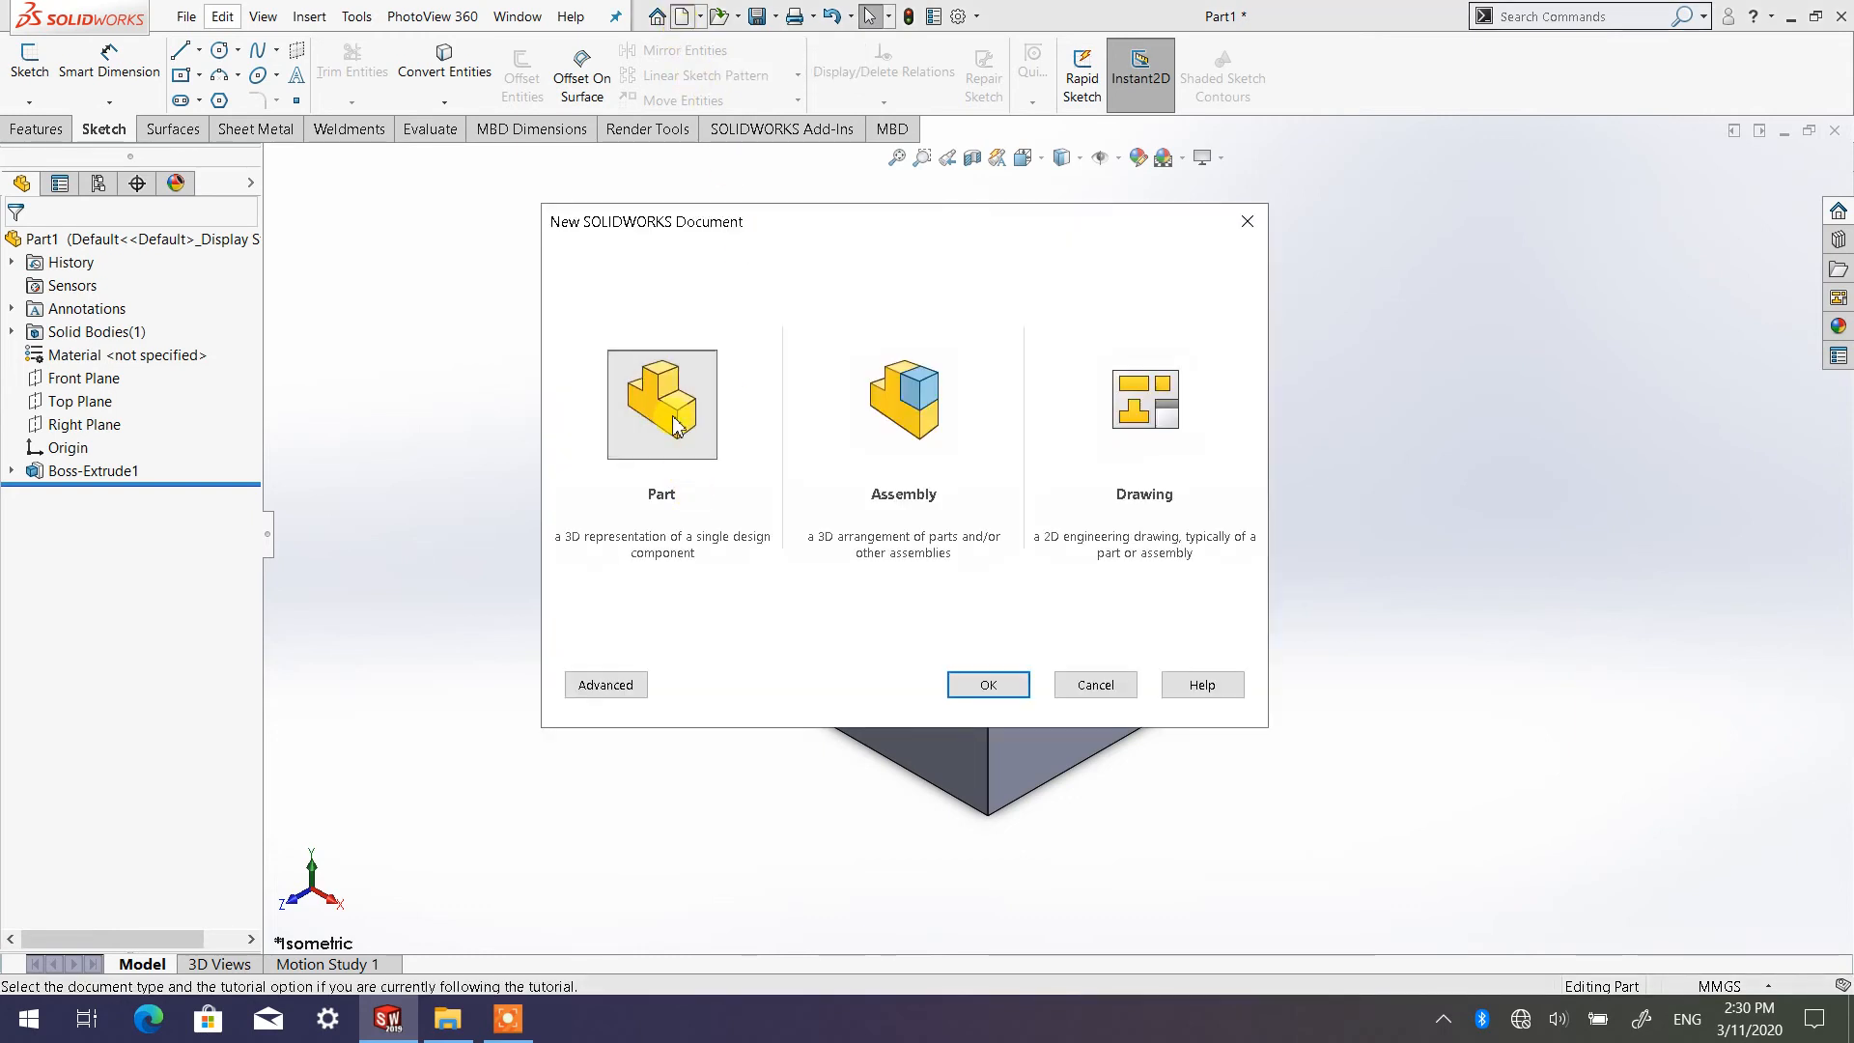
double_click(674, 425)
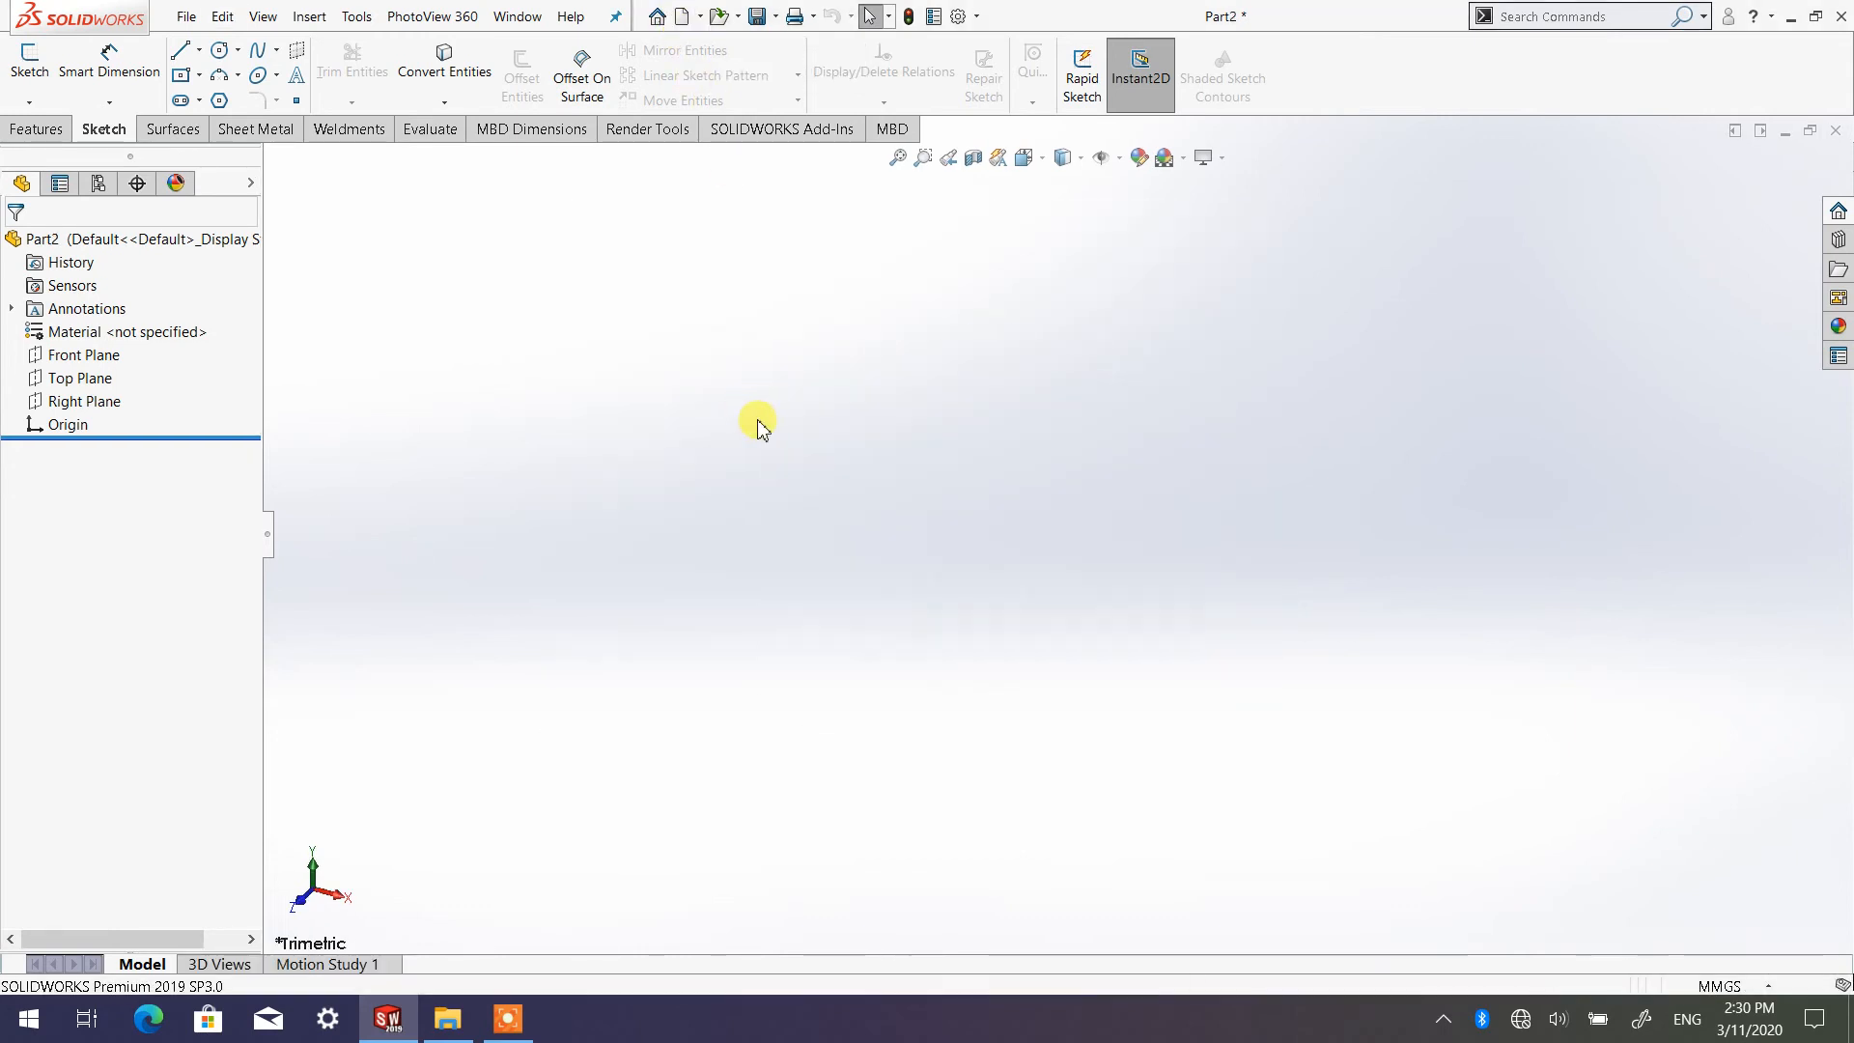
Set the document units to MMGS (millimeter, gram, second) and start a new sketch on the Front Plane
click(1727, 986)
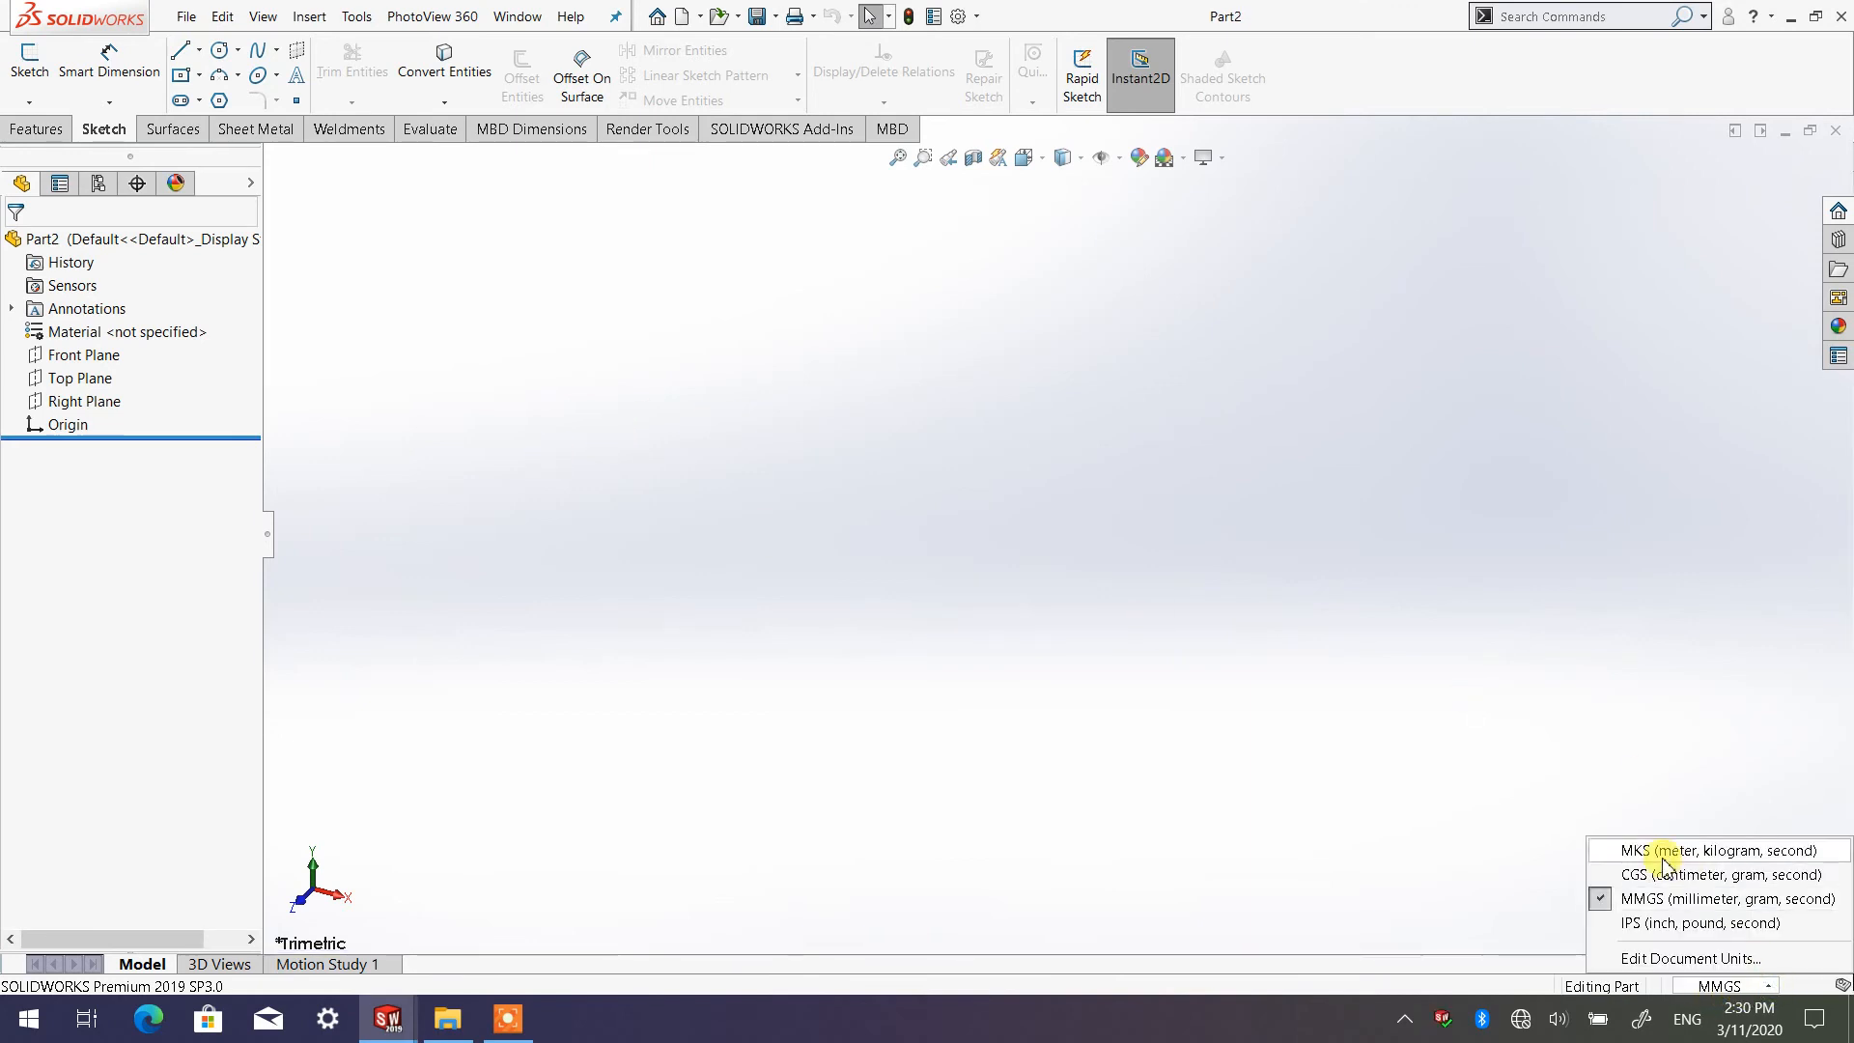
click(1661, 901)
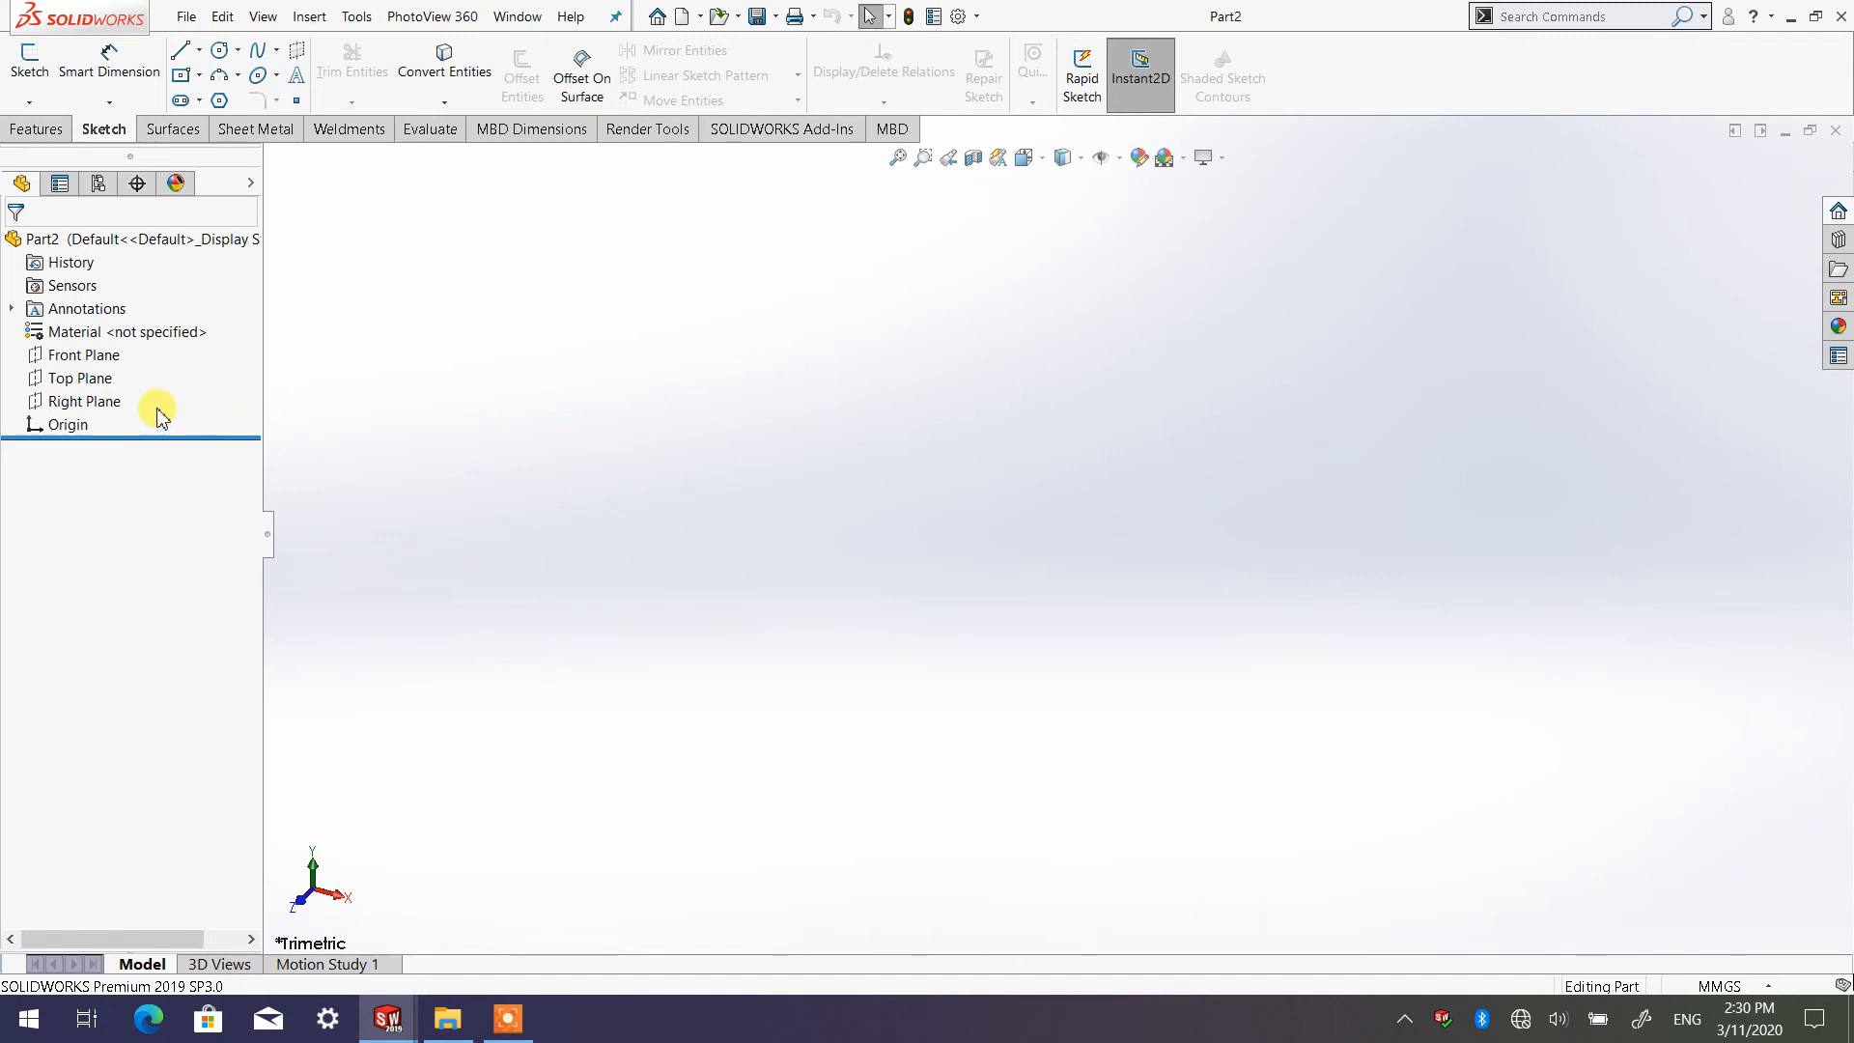
click(92, 360)
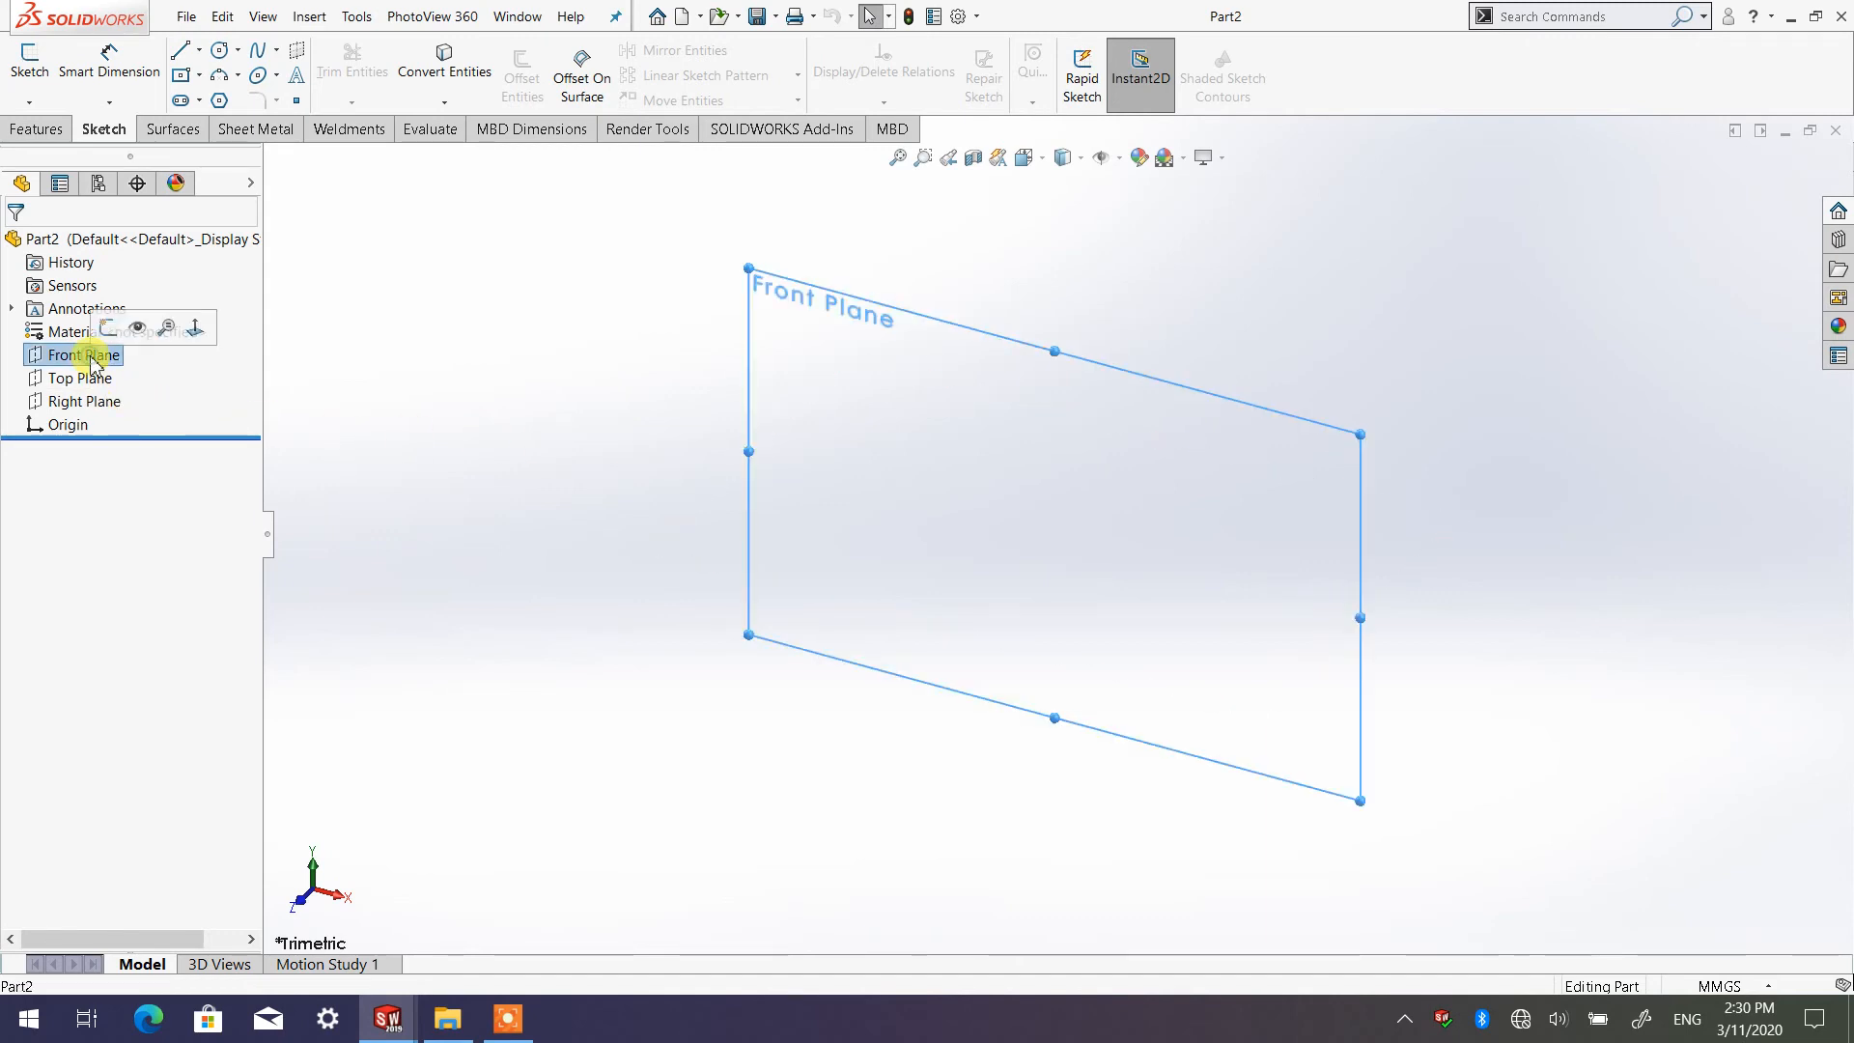
click(29, 59)
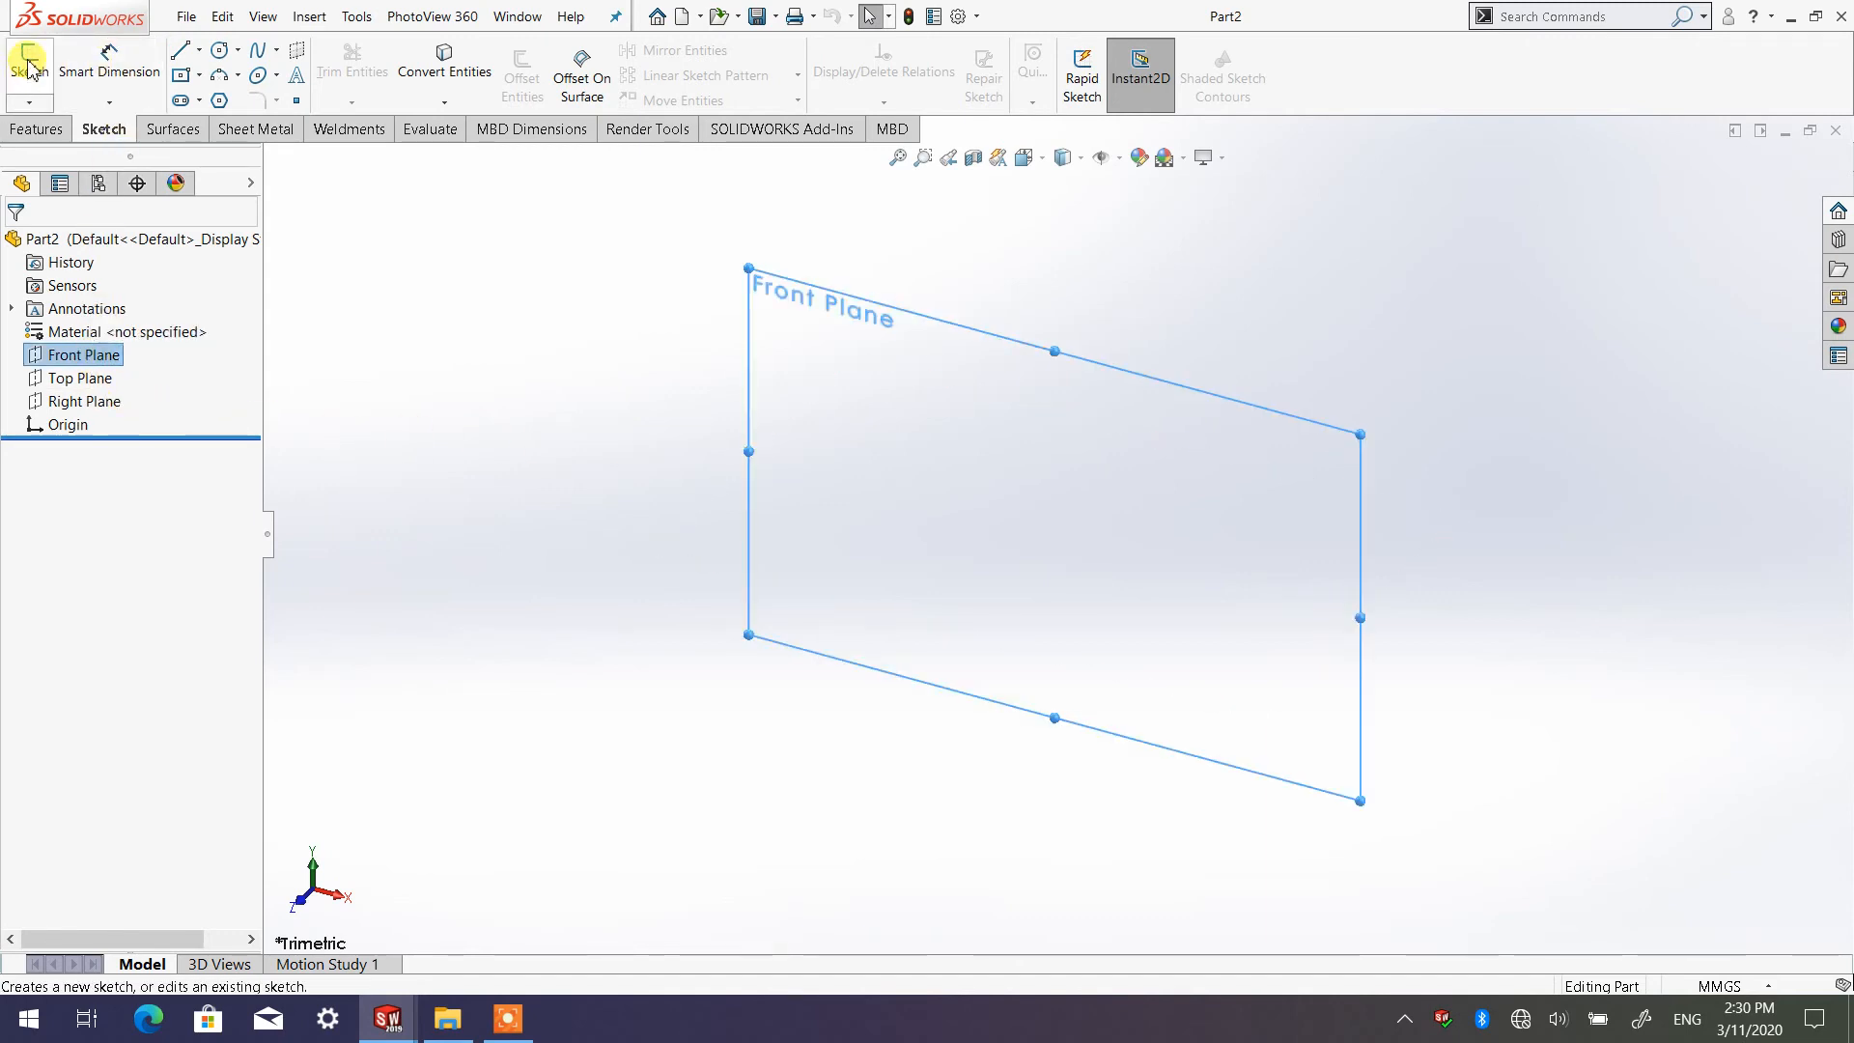
click(567, 294)
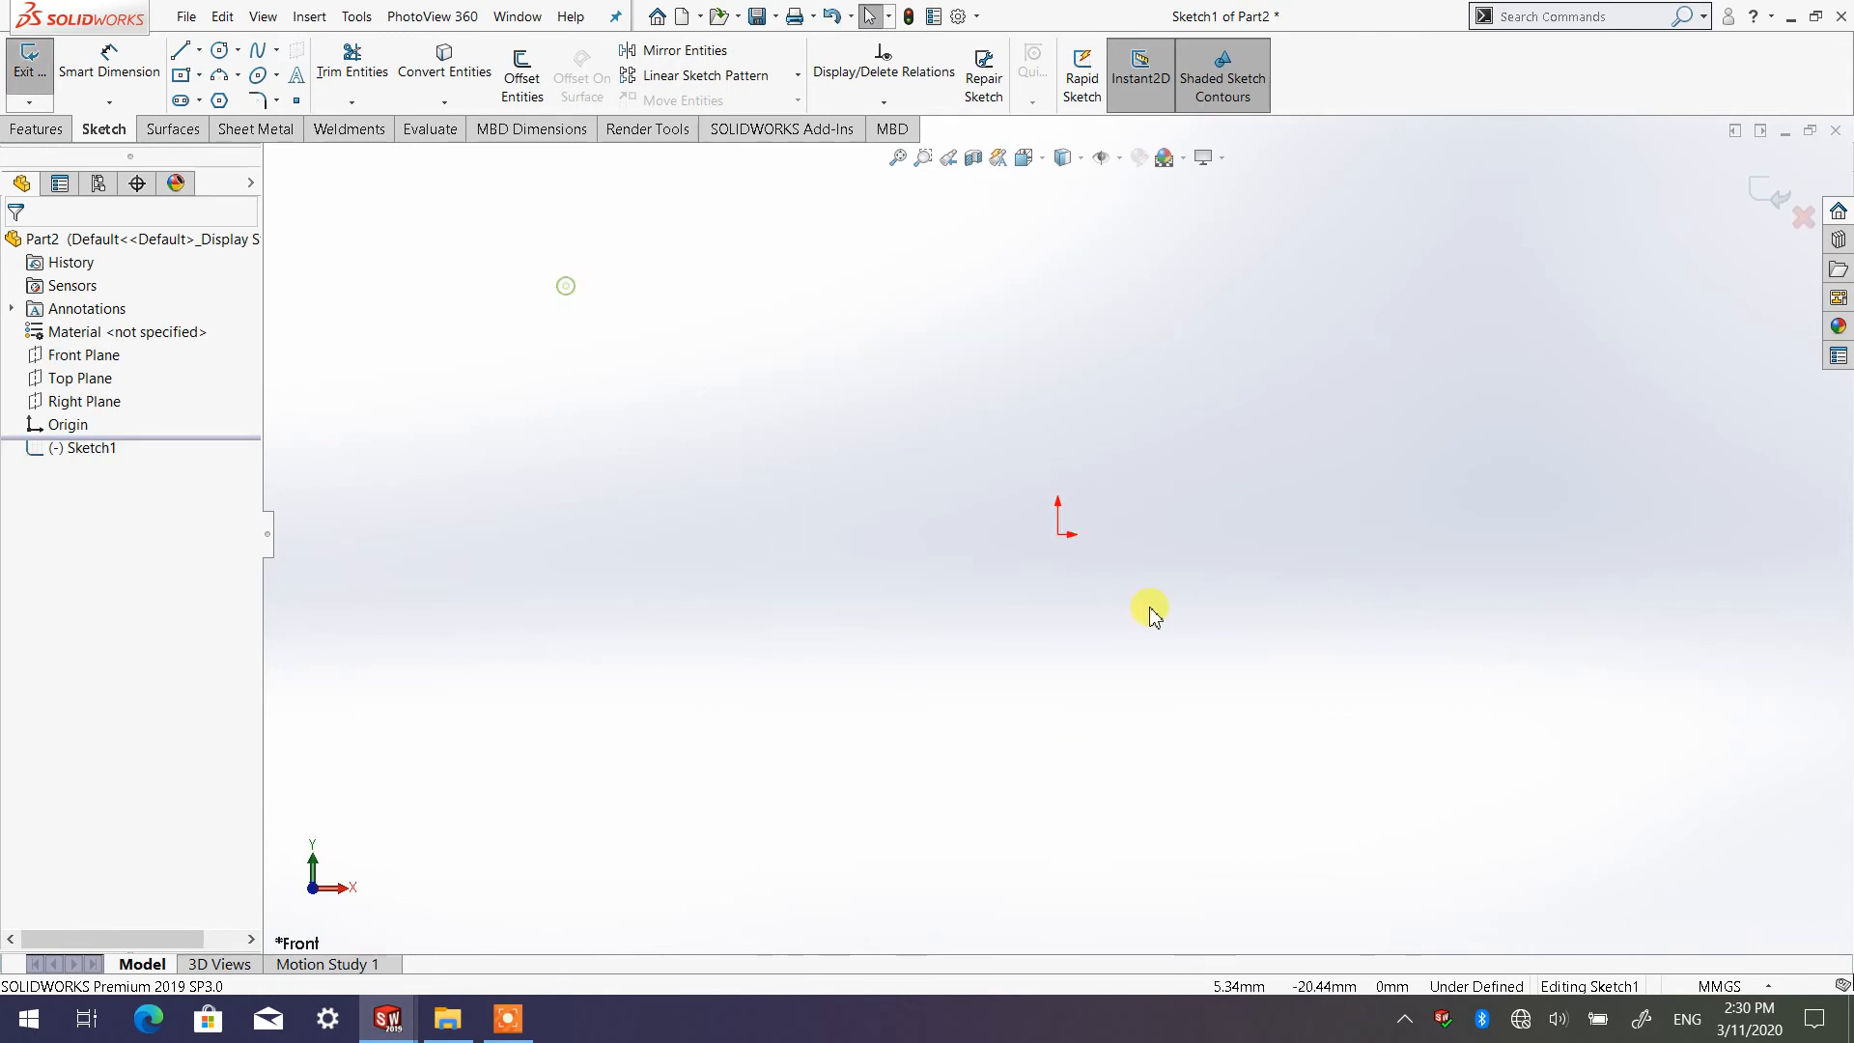
Sketch connected lines from the origin: vertically up, about 48 mm horizontally, diagonally up, horizontally again, and about 22 mm diagonally down perpendicular to the first diagonal
click(180, 49)
click(1058, 534)
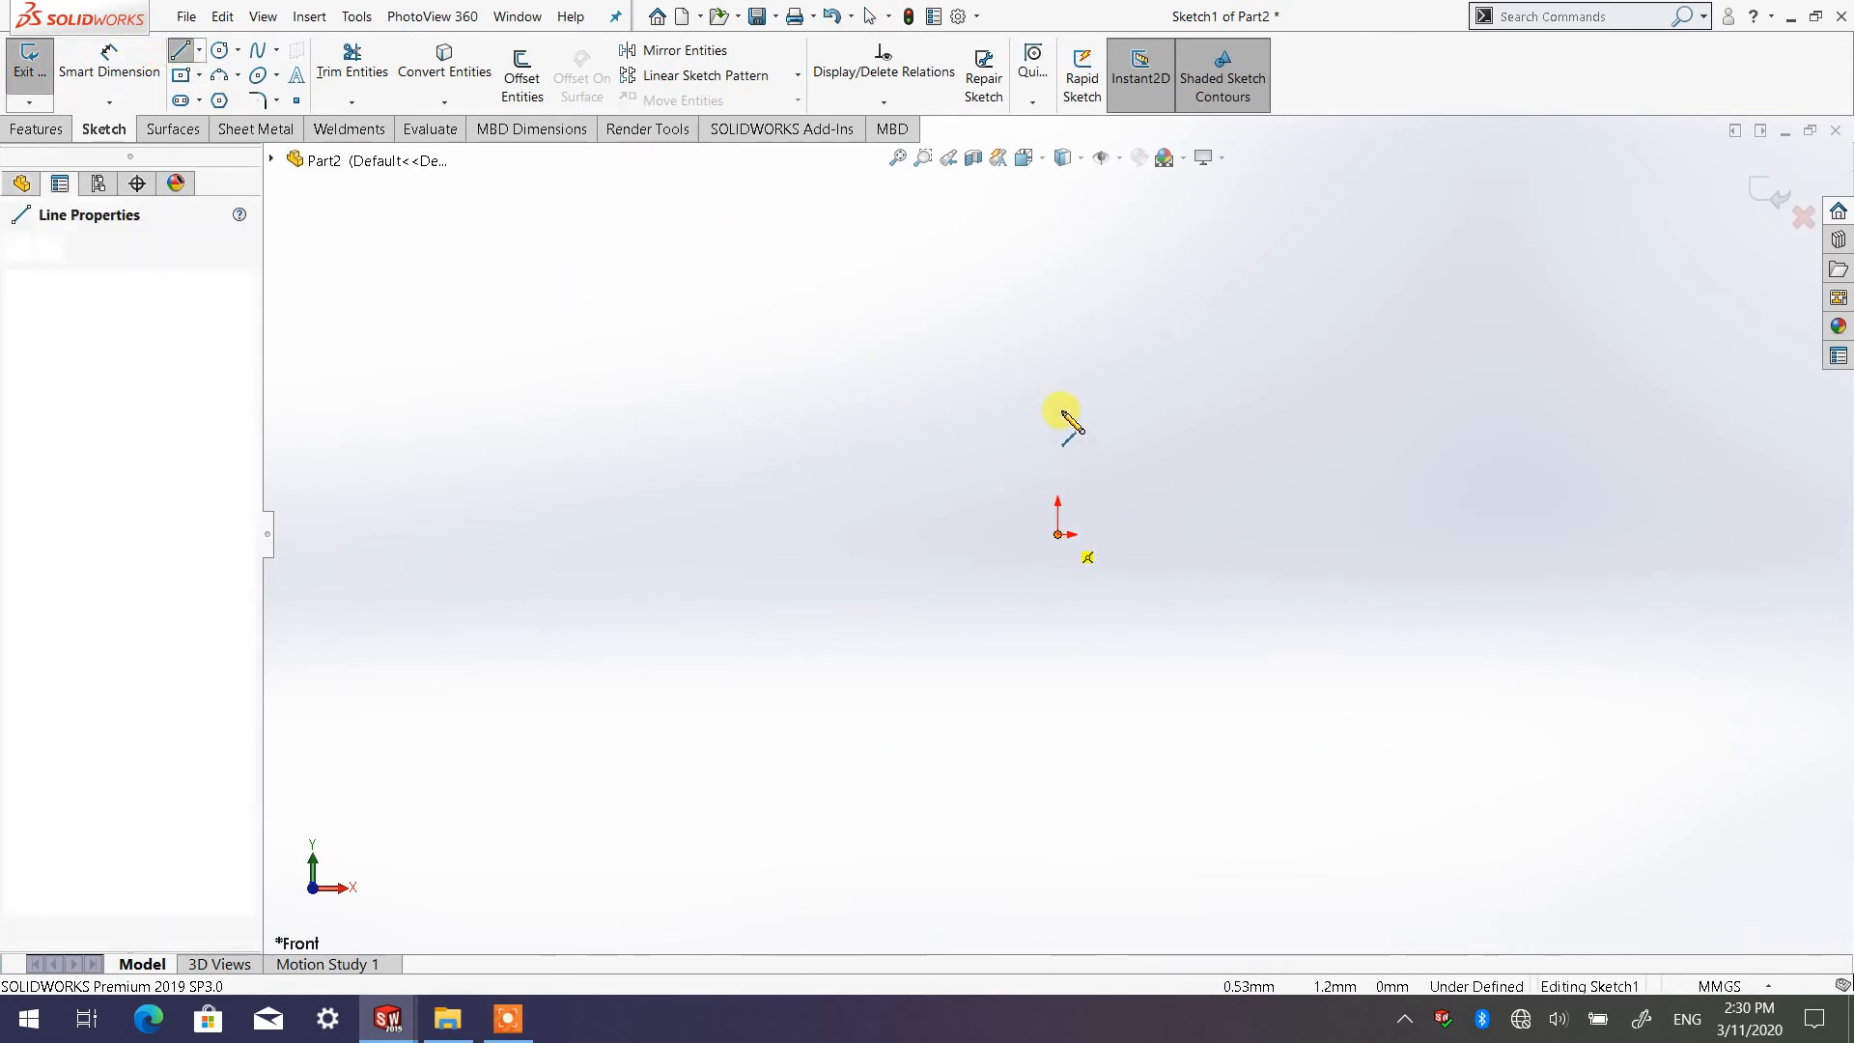
click(1057, 406)
click(1229, 406)
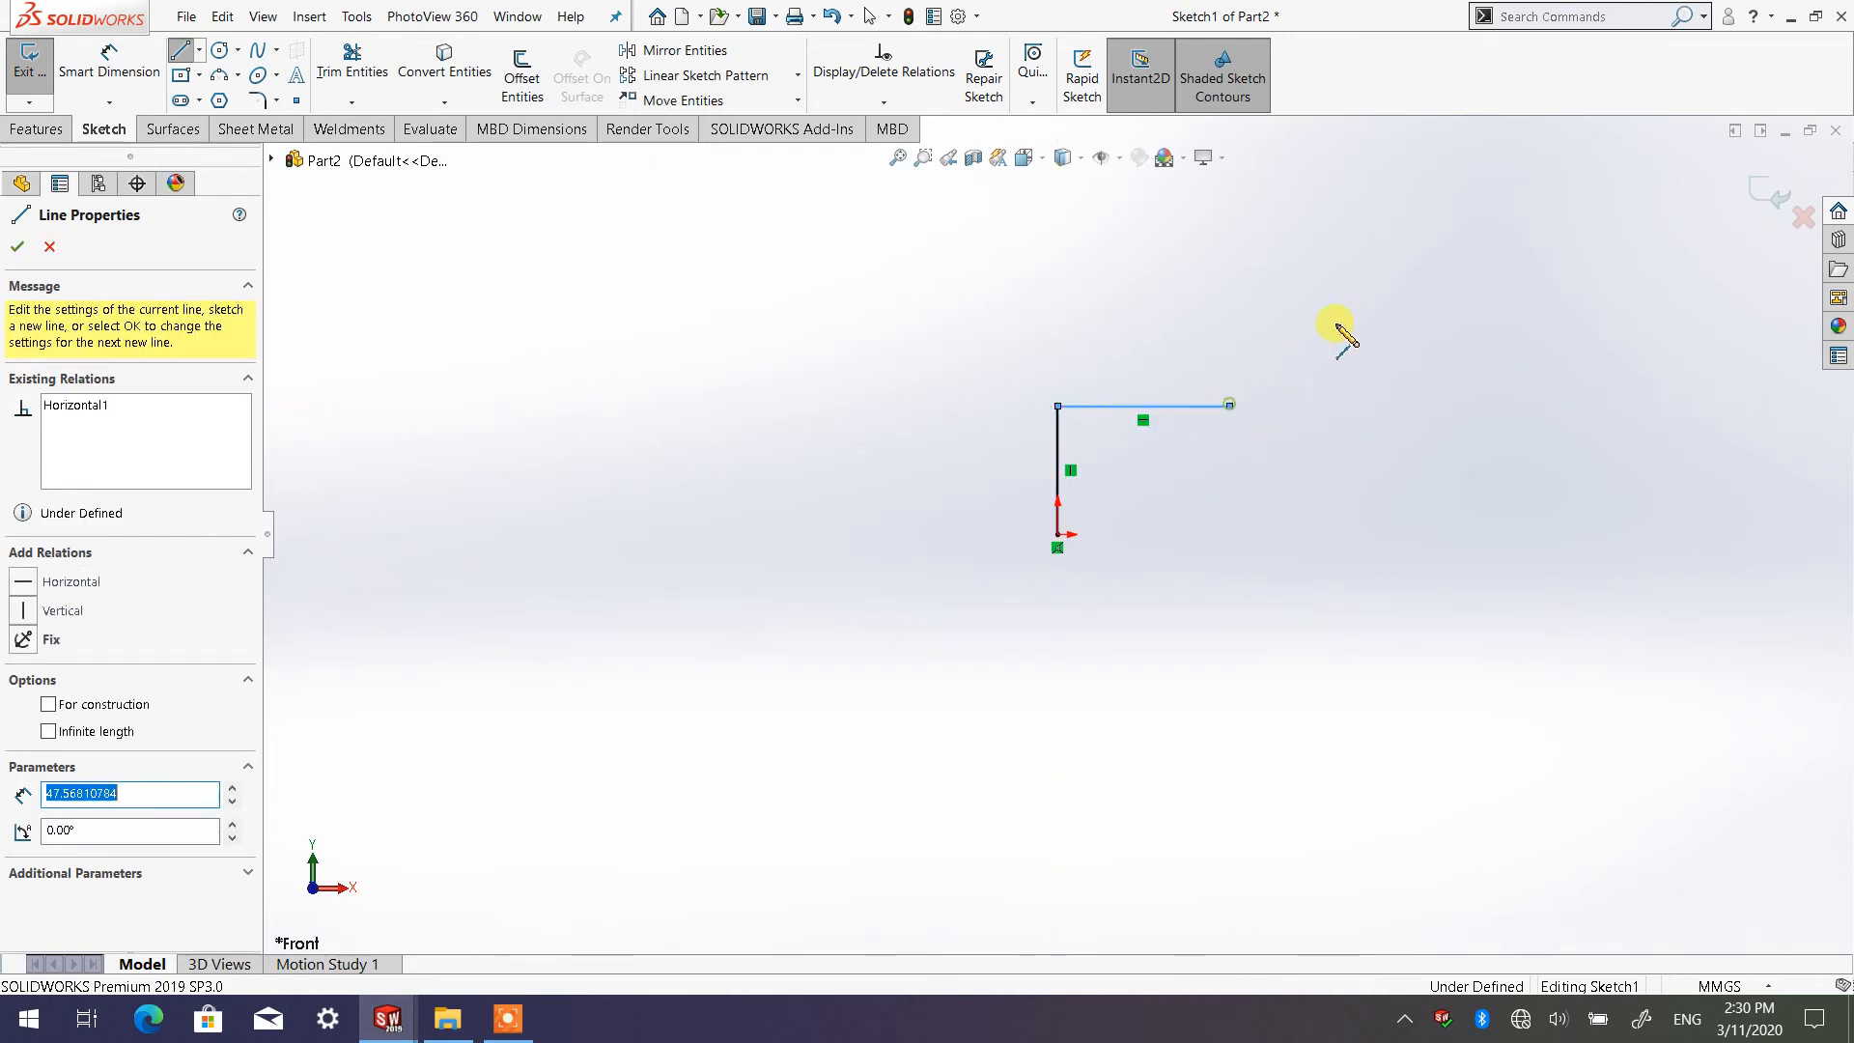
click(1350, 310)
click(1498, 310)
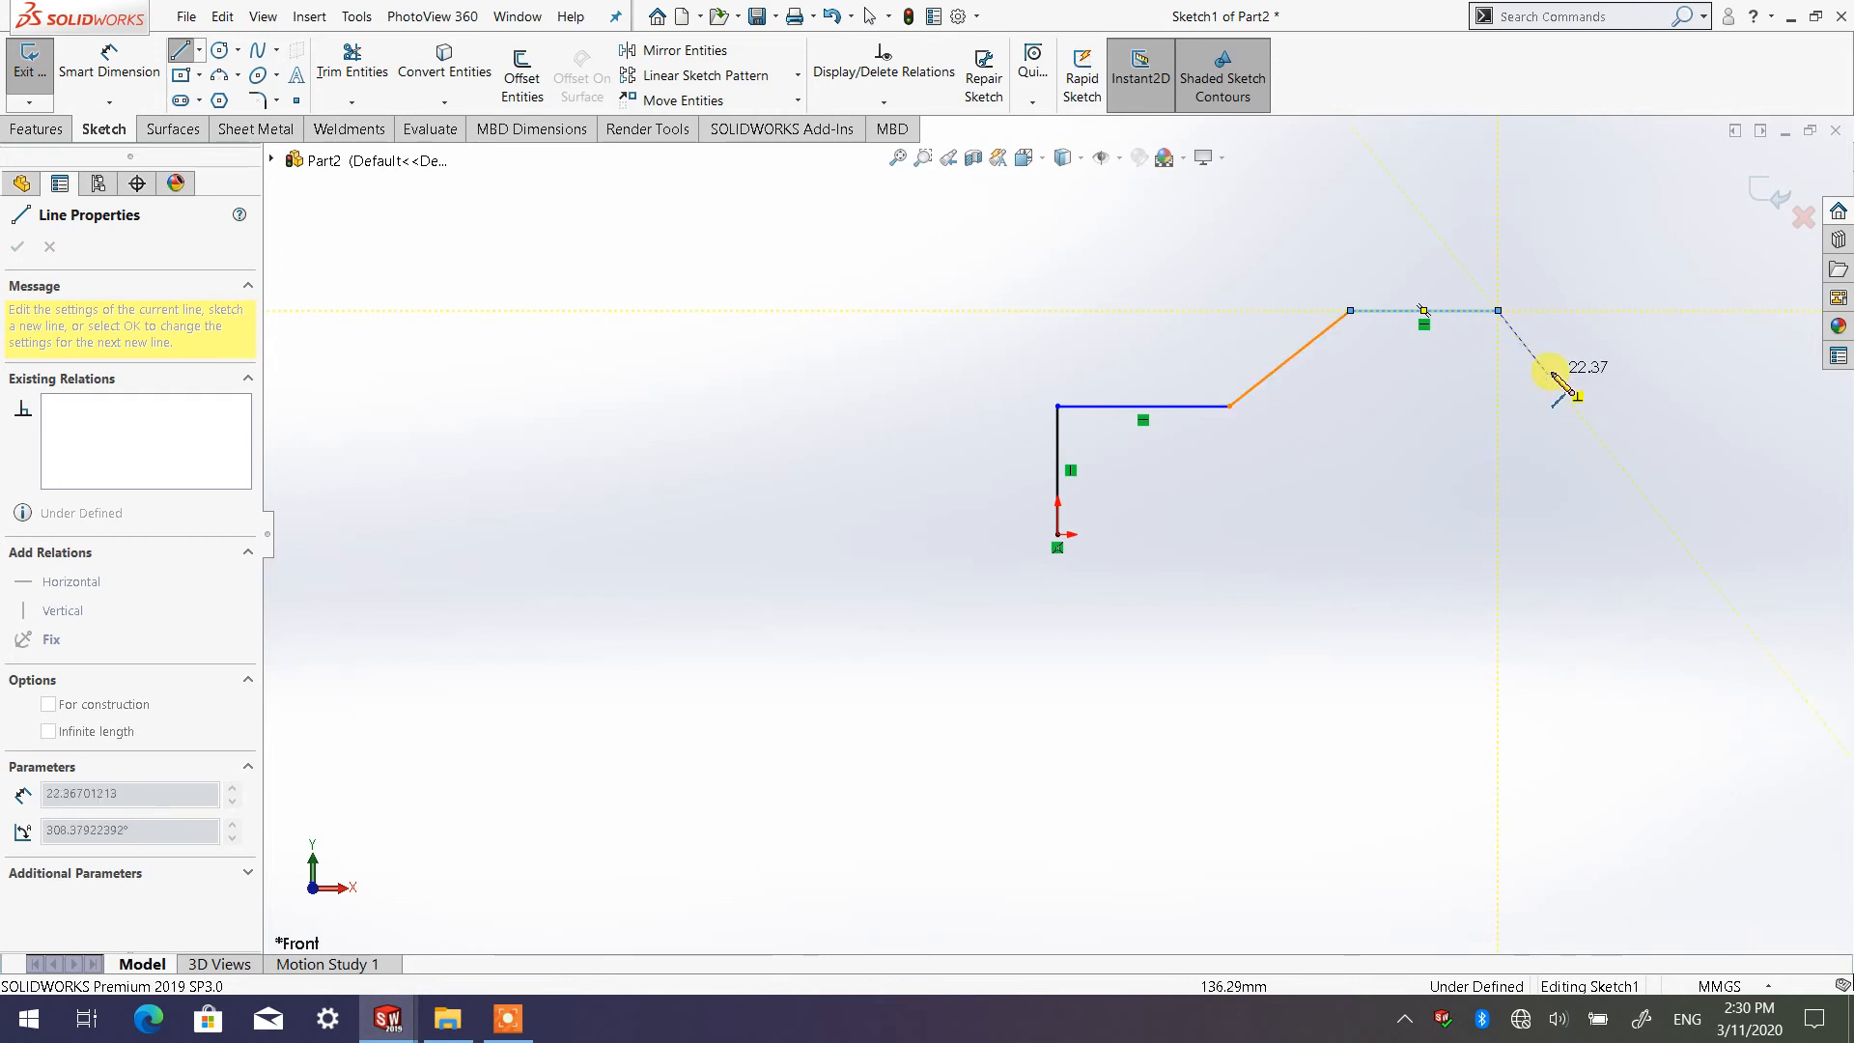
click(1547, 372)
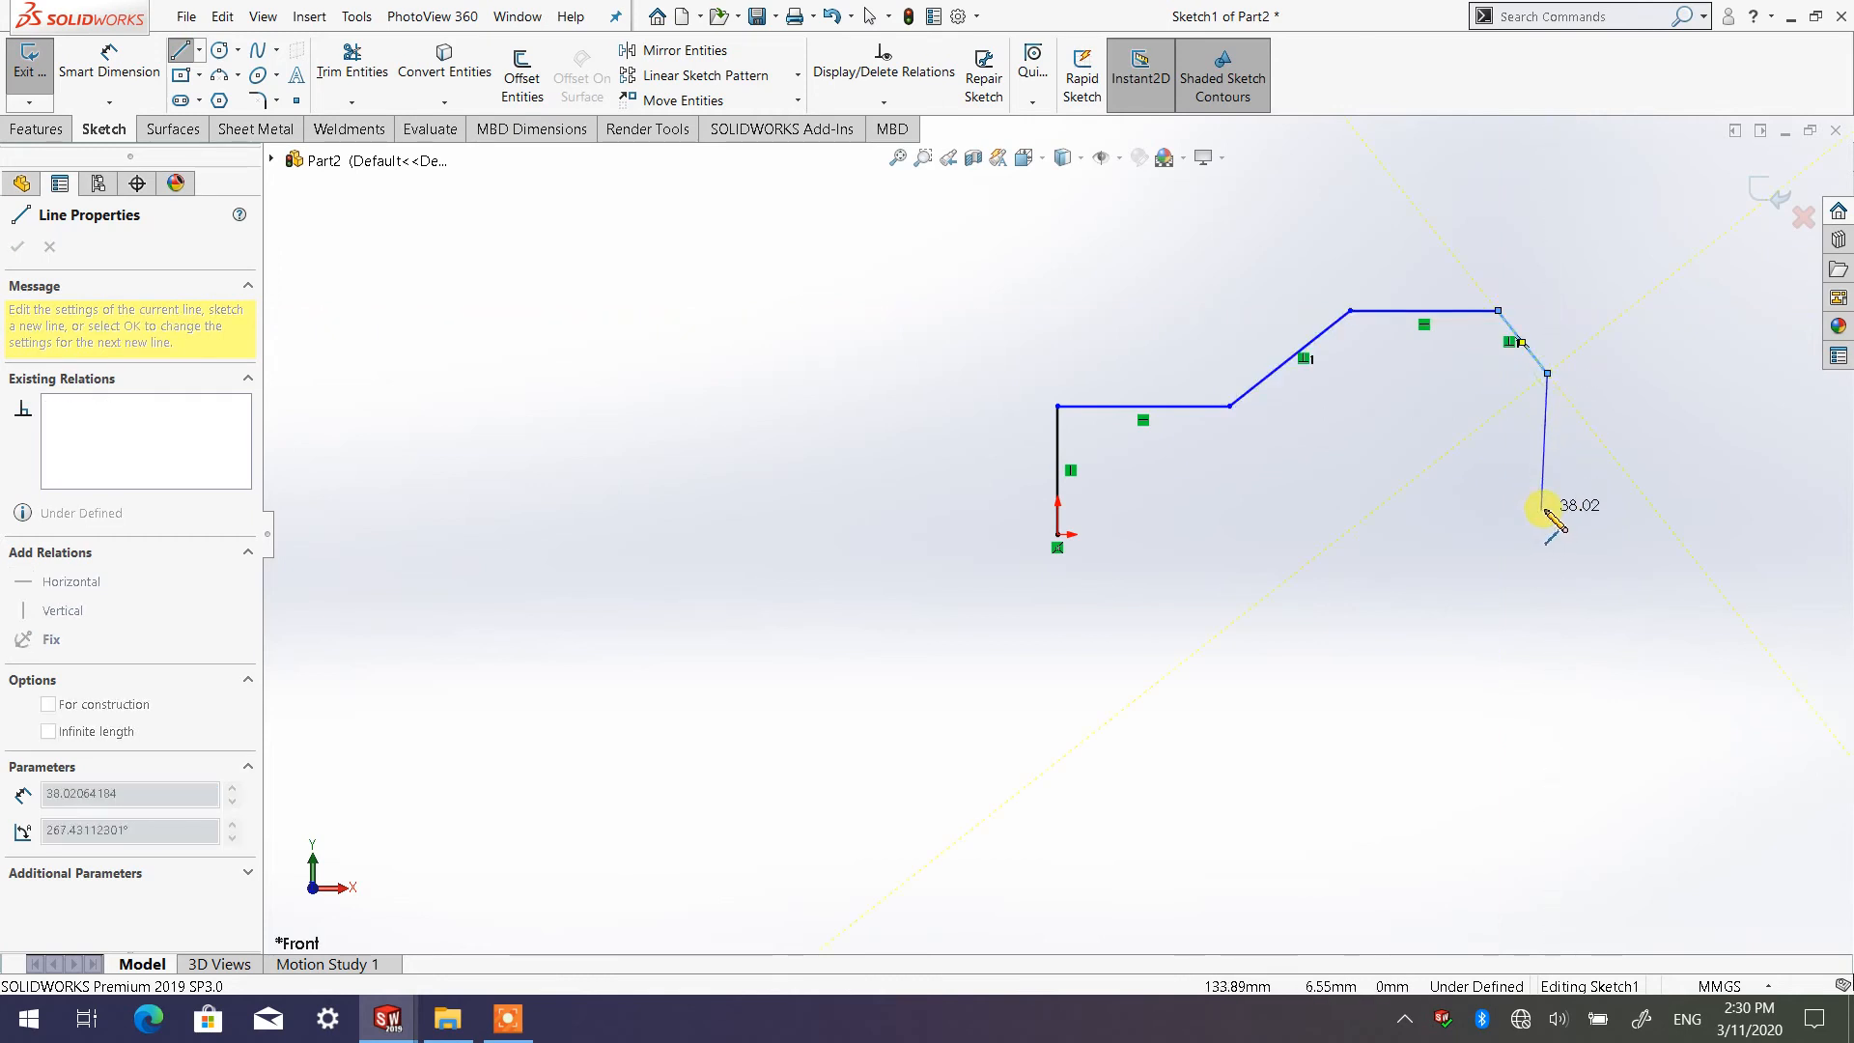
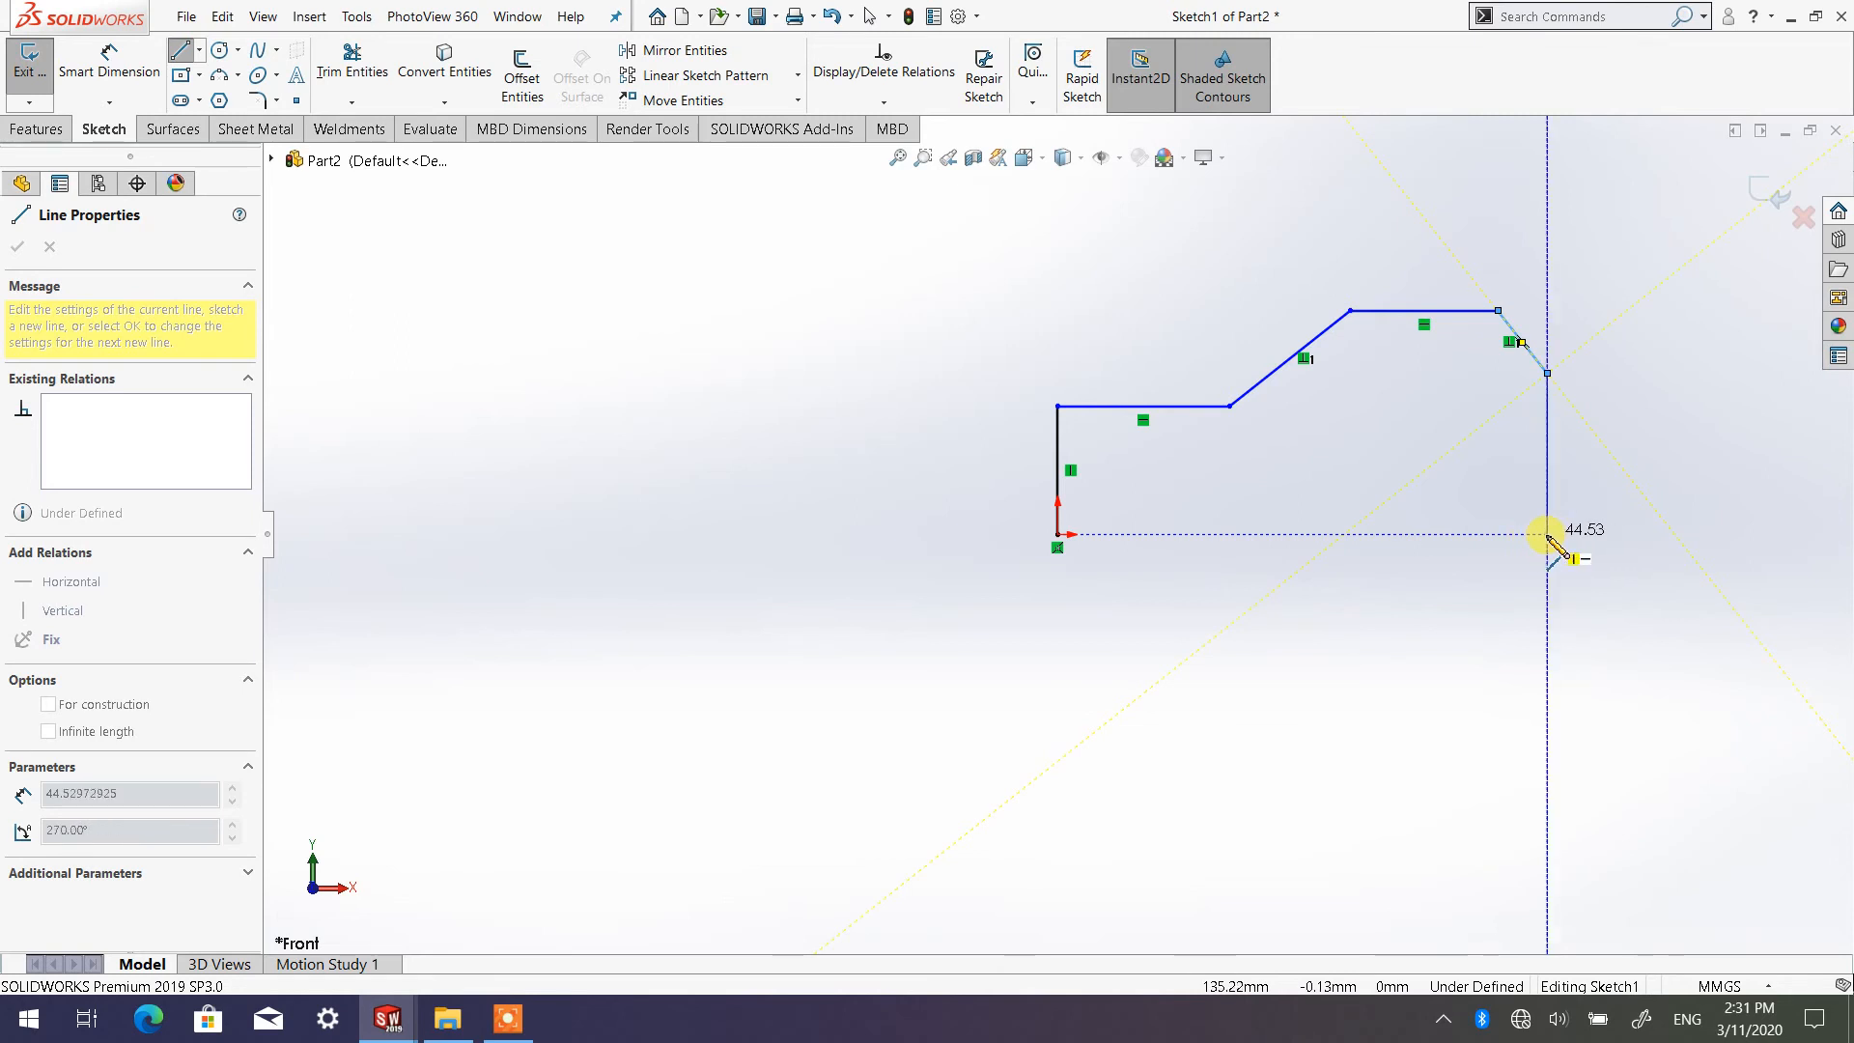
Close the profile at the origin with a vertical line about 45 mm down and a base containing a rectangular notch about 15 mm high
click(1547, 534)
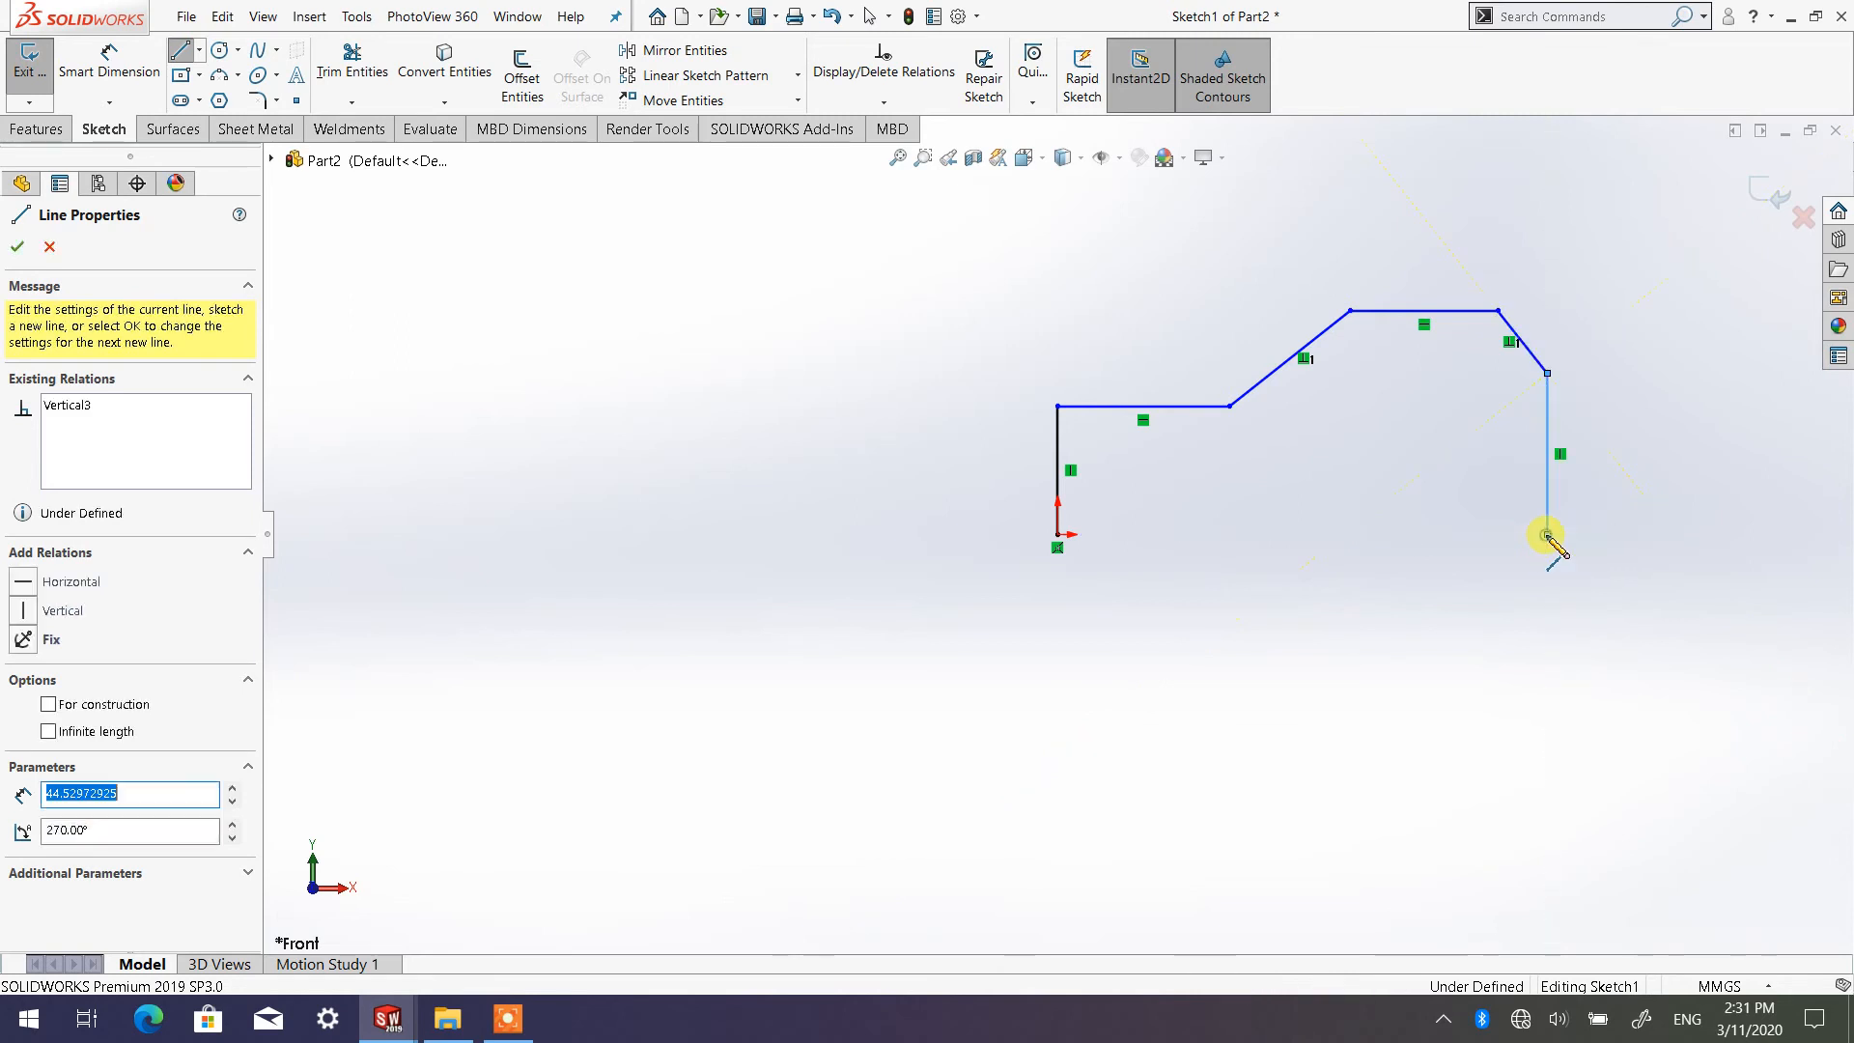
click(1412, 534)
click(1412, 481)
click(1244, 481)
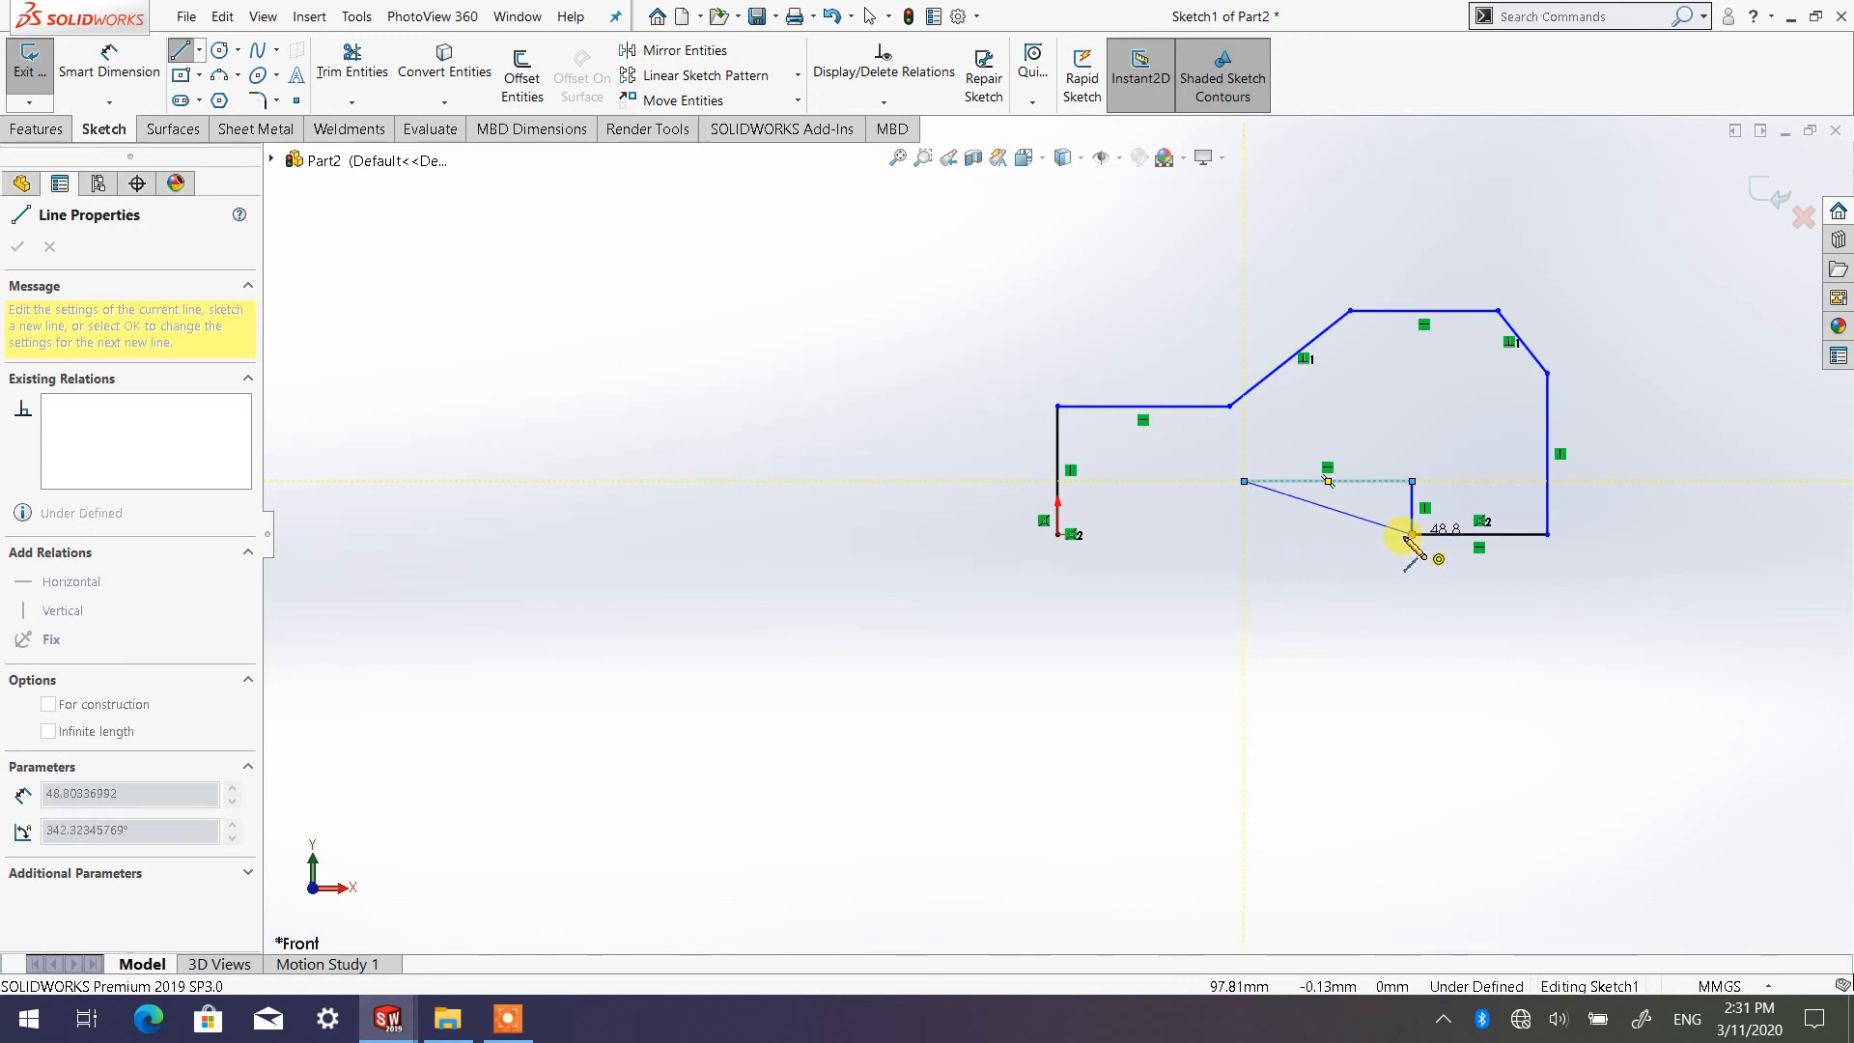
click(1244, 534)
click(1060, 534)
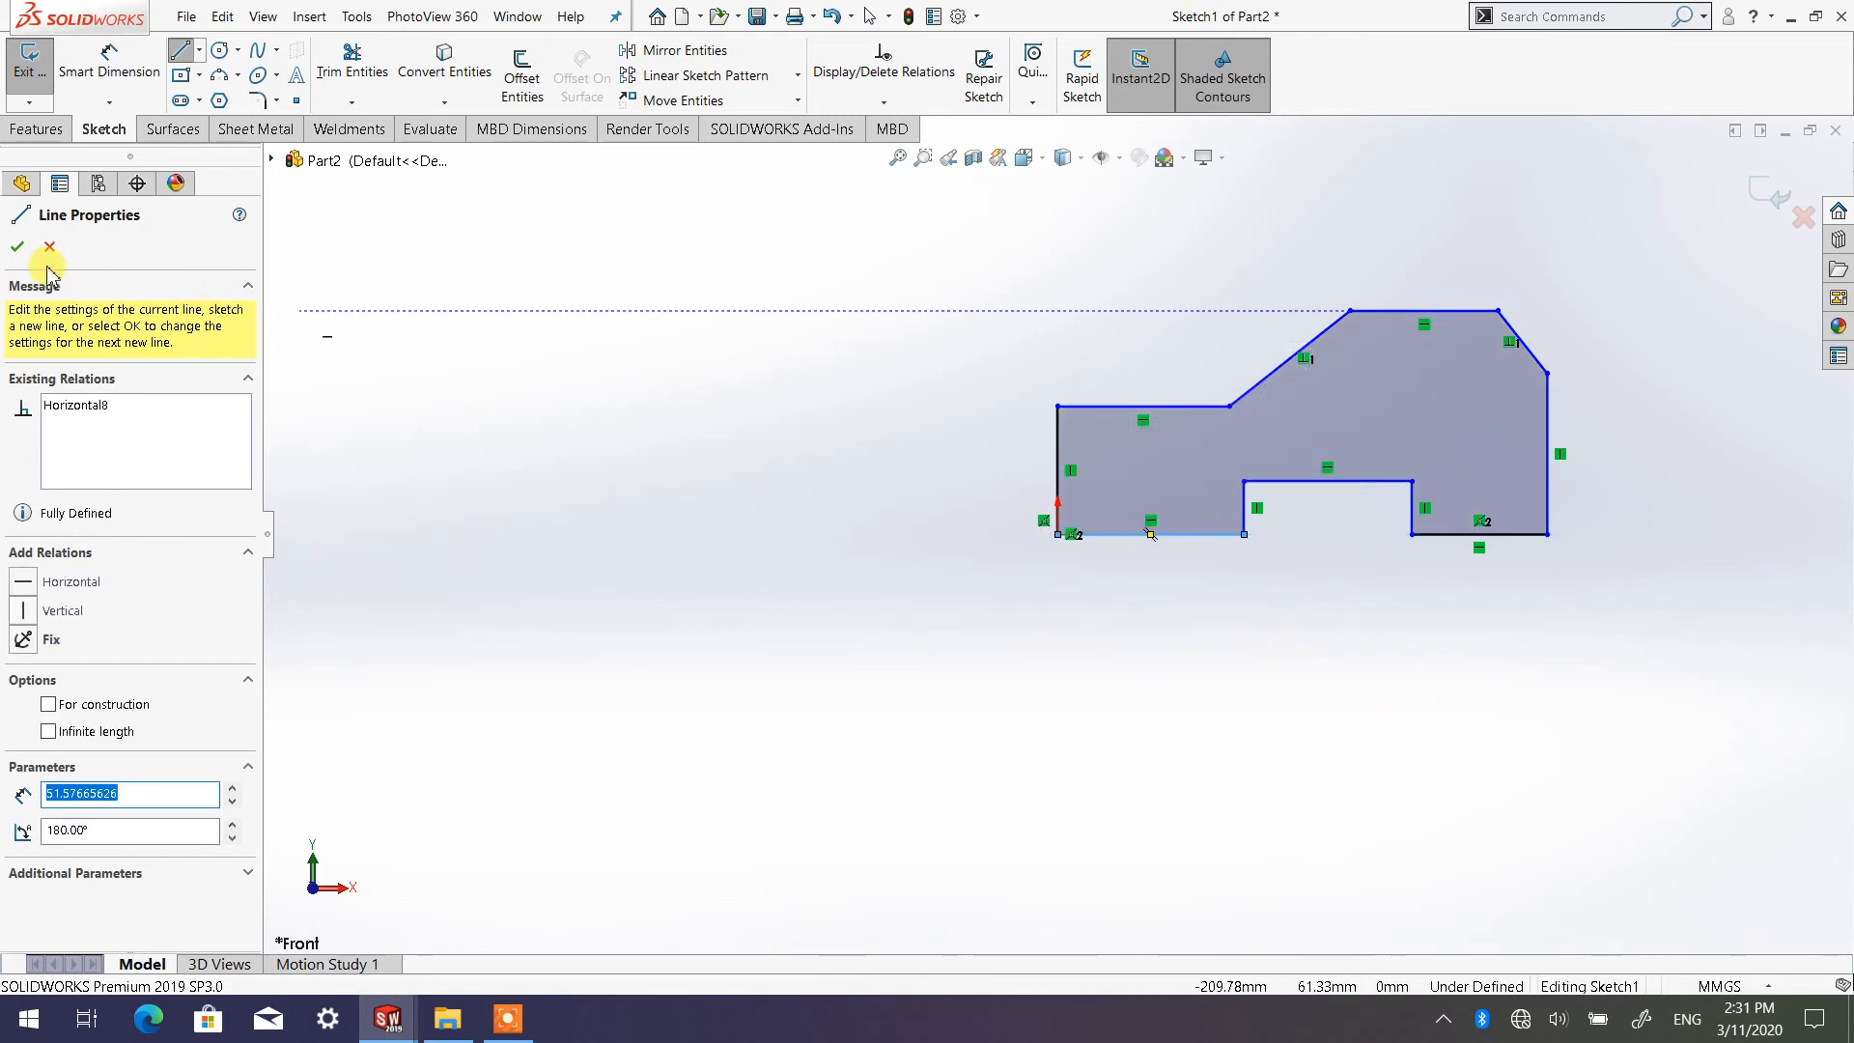
click(18, 249)
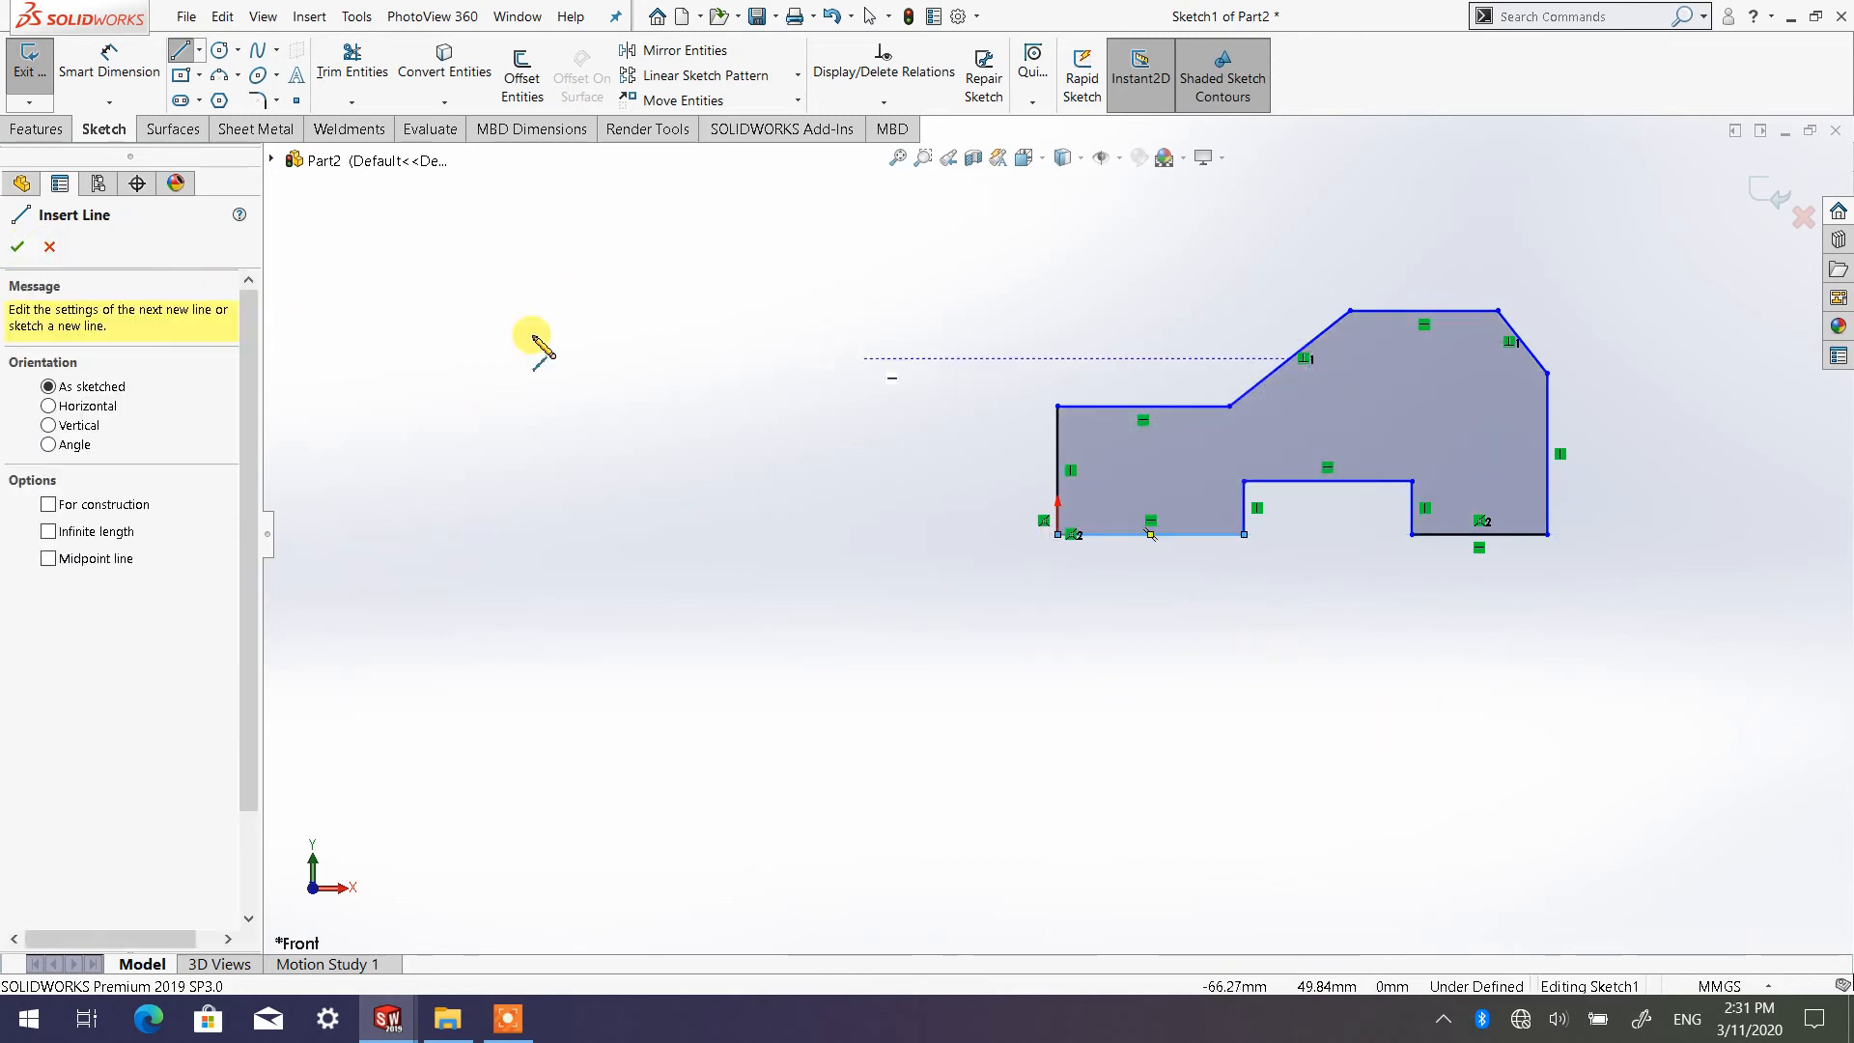
click(18, 246)
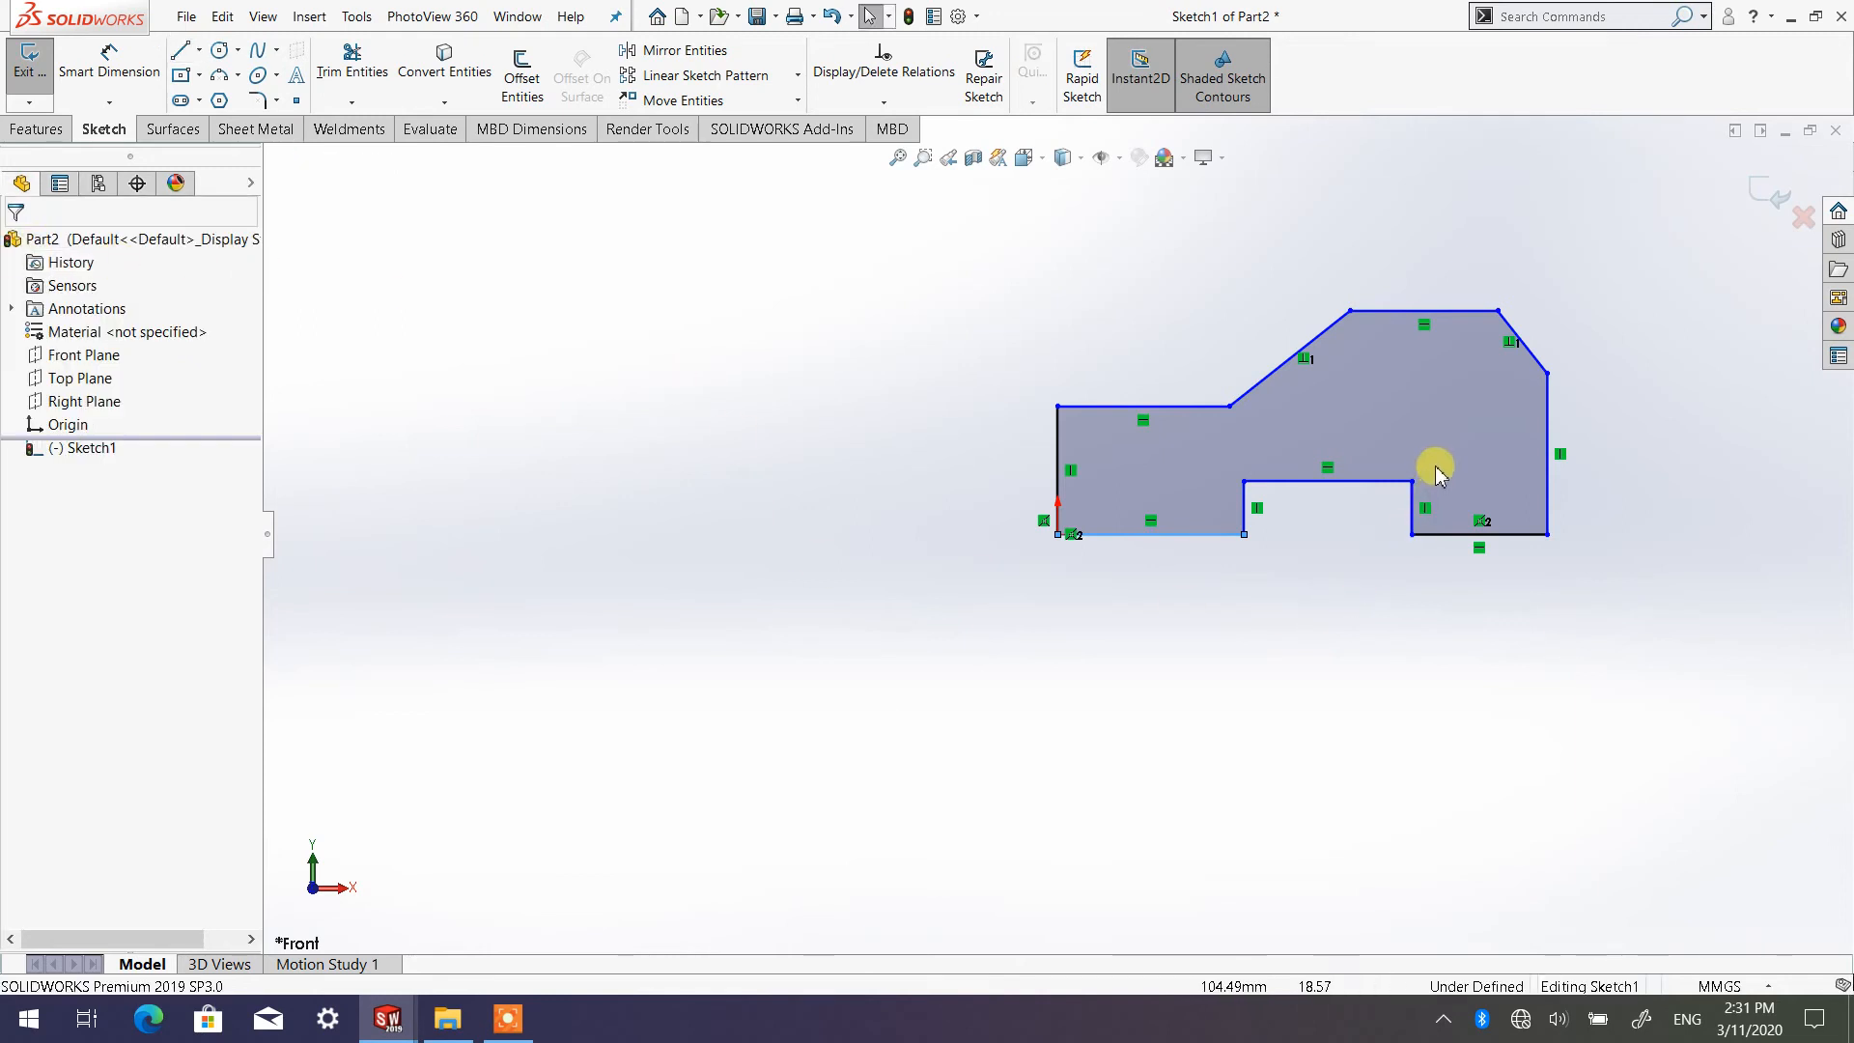
Dimension the profile's left vertical edge at the origin with Smart Dimension and set it to 30 mm
scroll(1317, 439, down, 2)
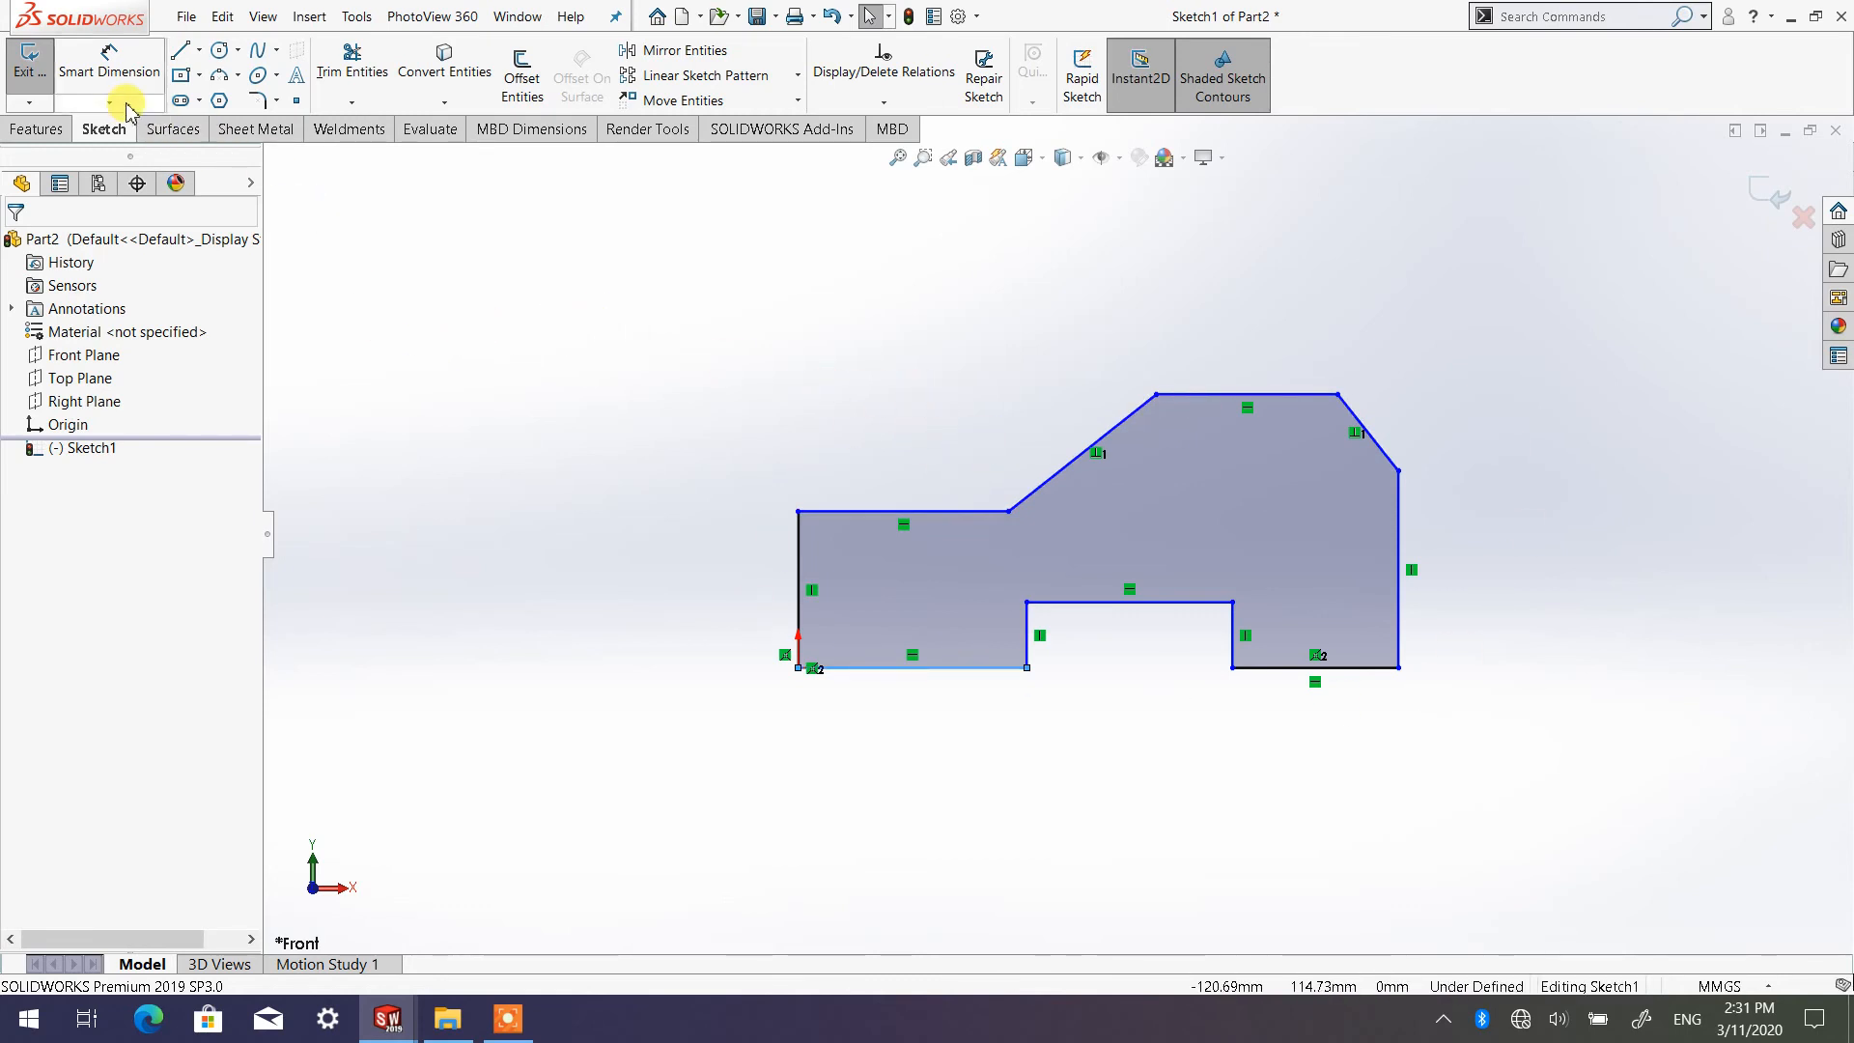
click(111, 66)
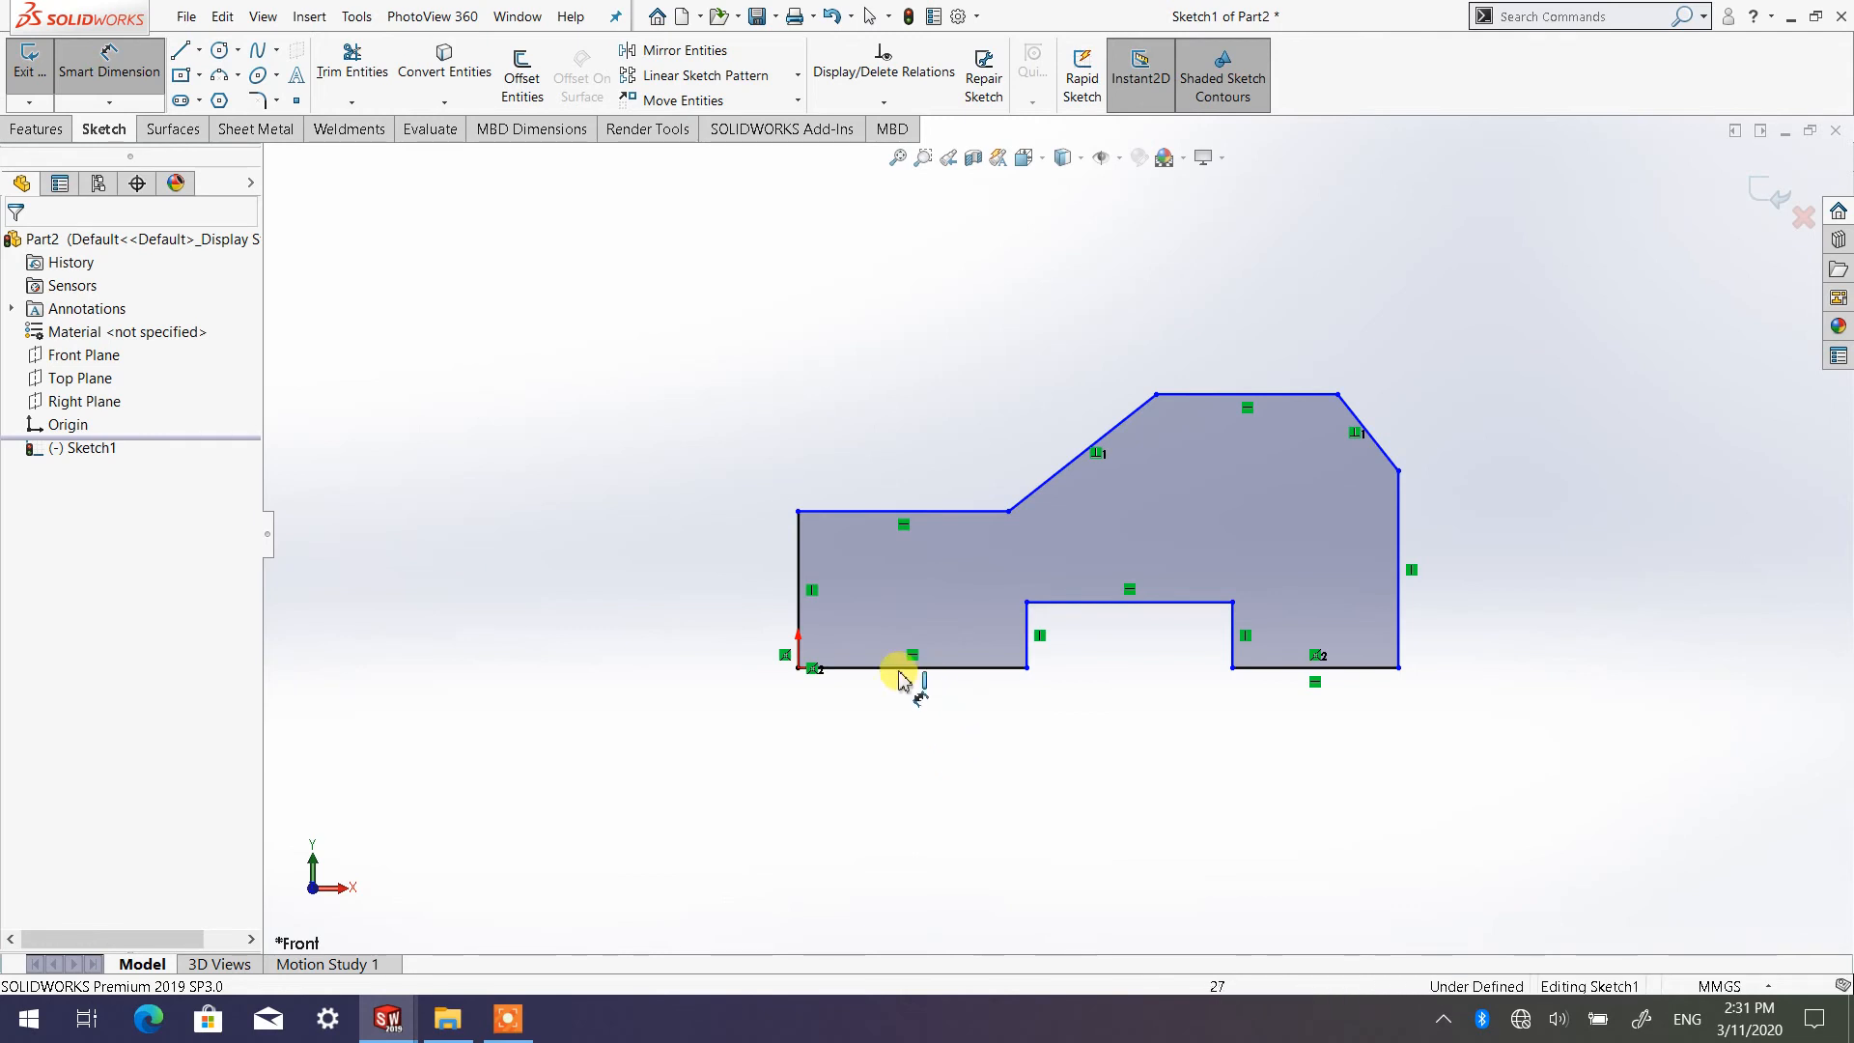
click(801, 591)
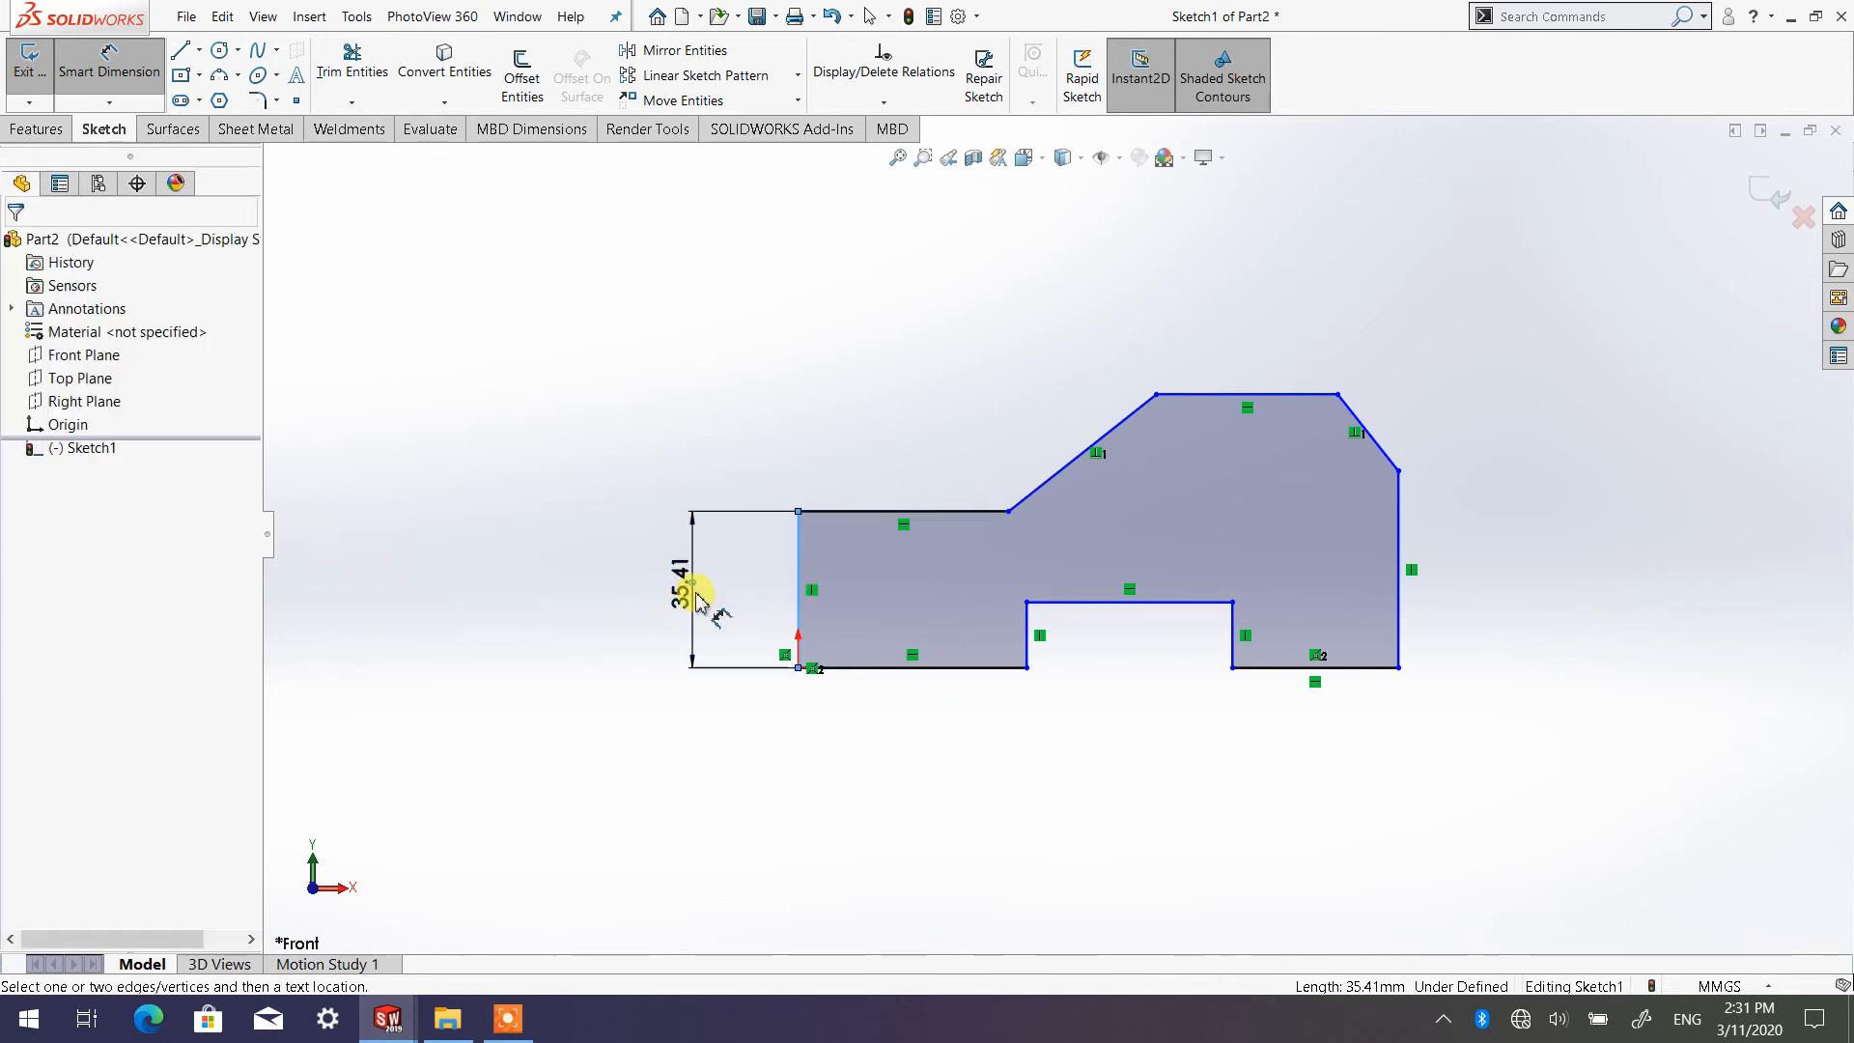
click(691, 592)
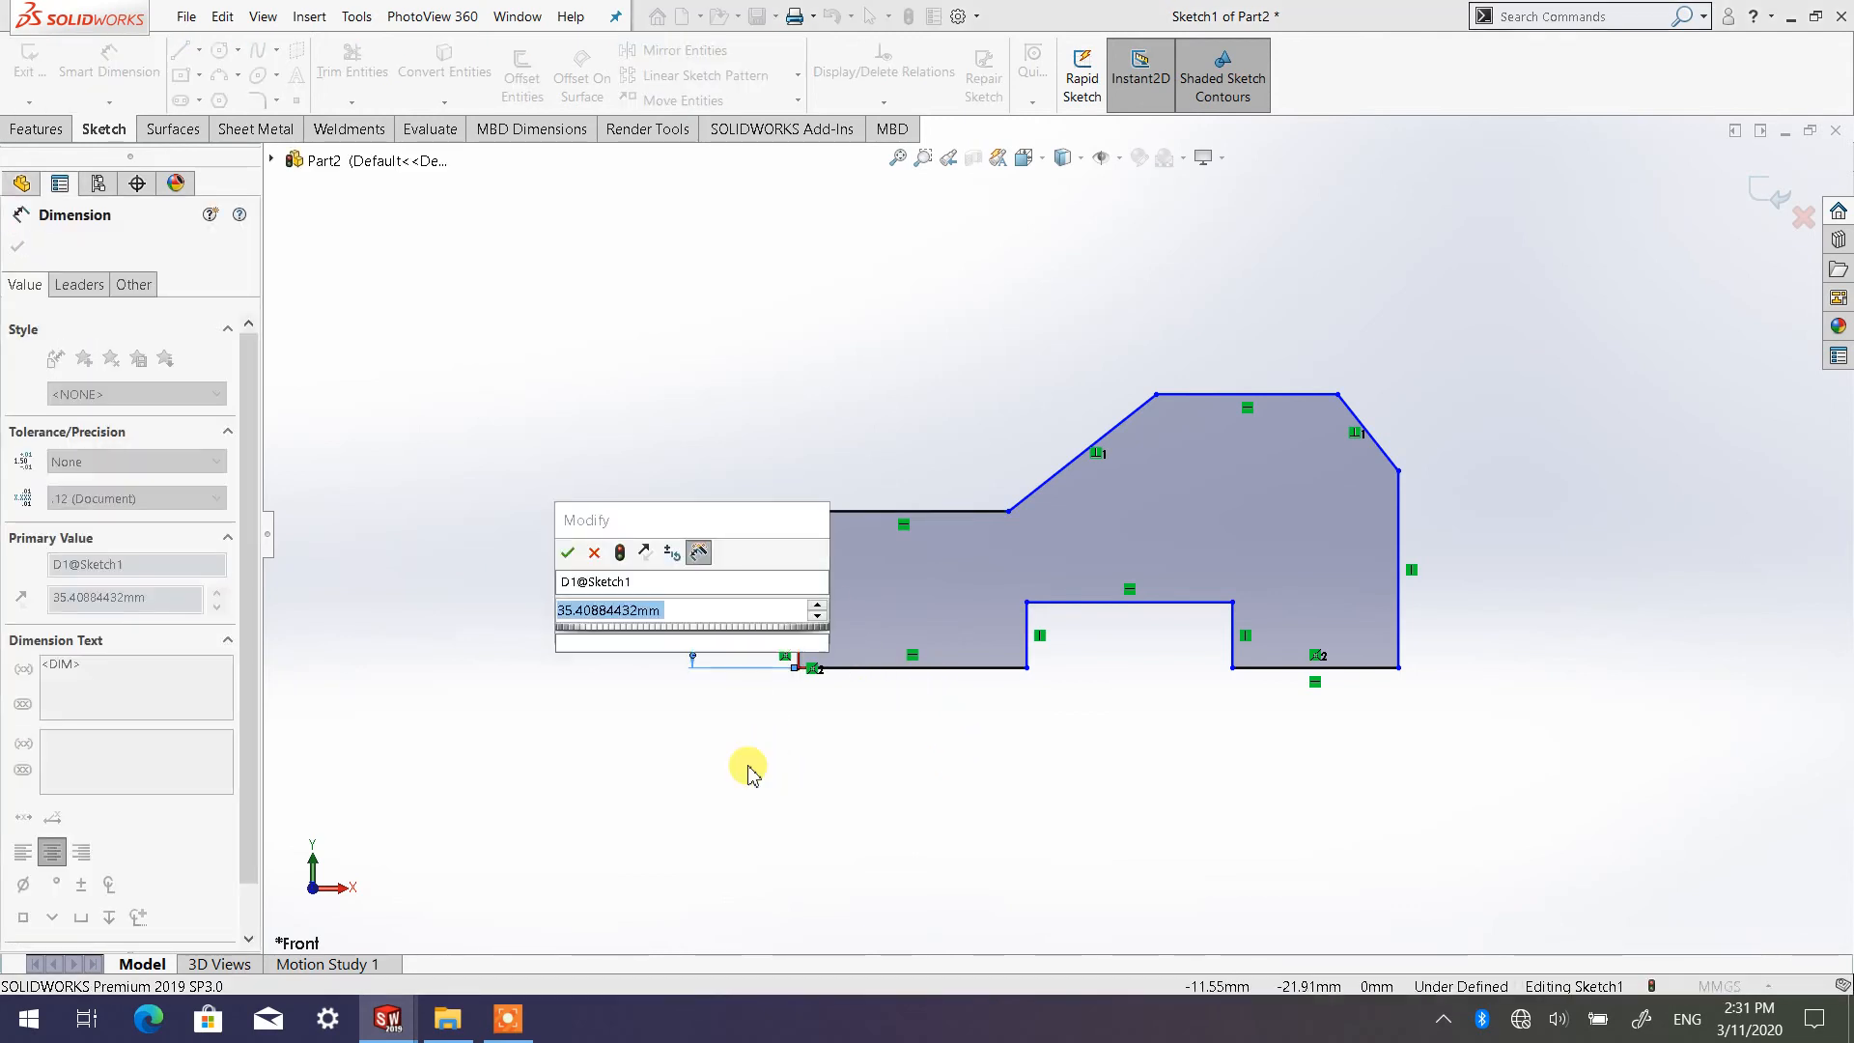
text(30)
click(568, 553)
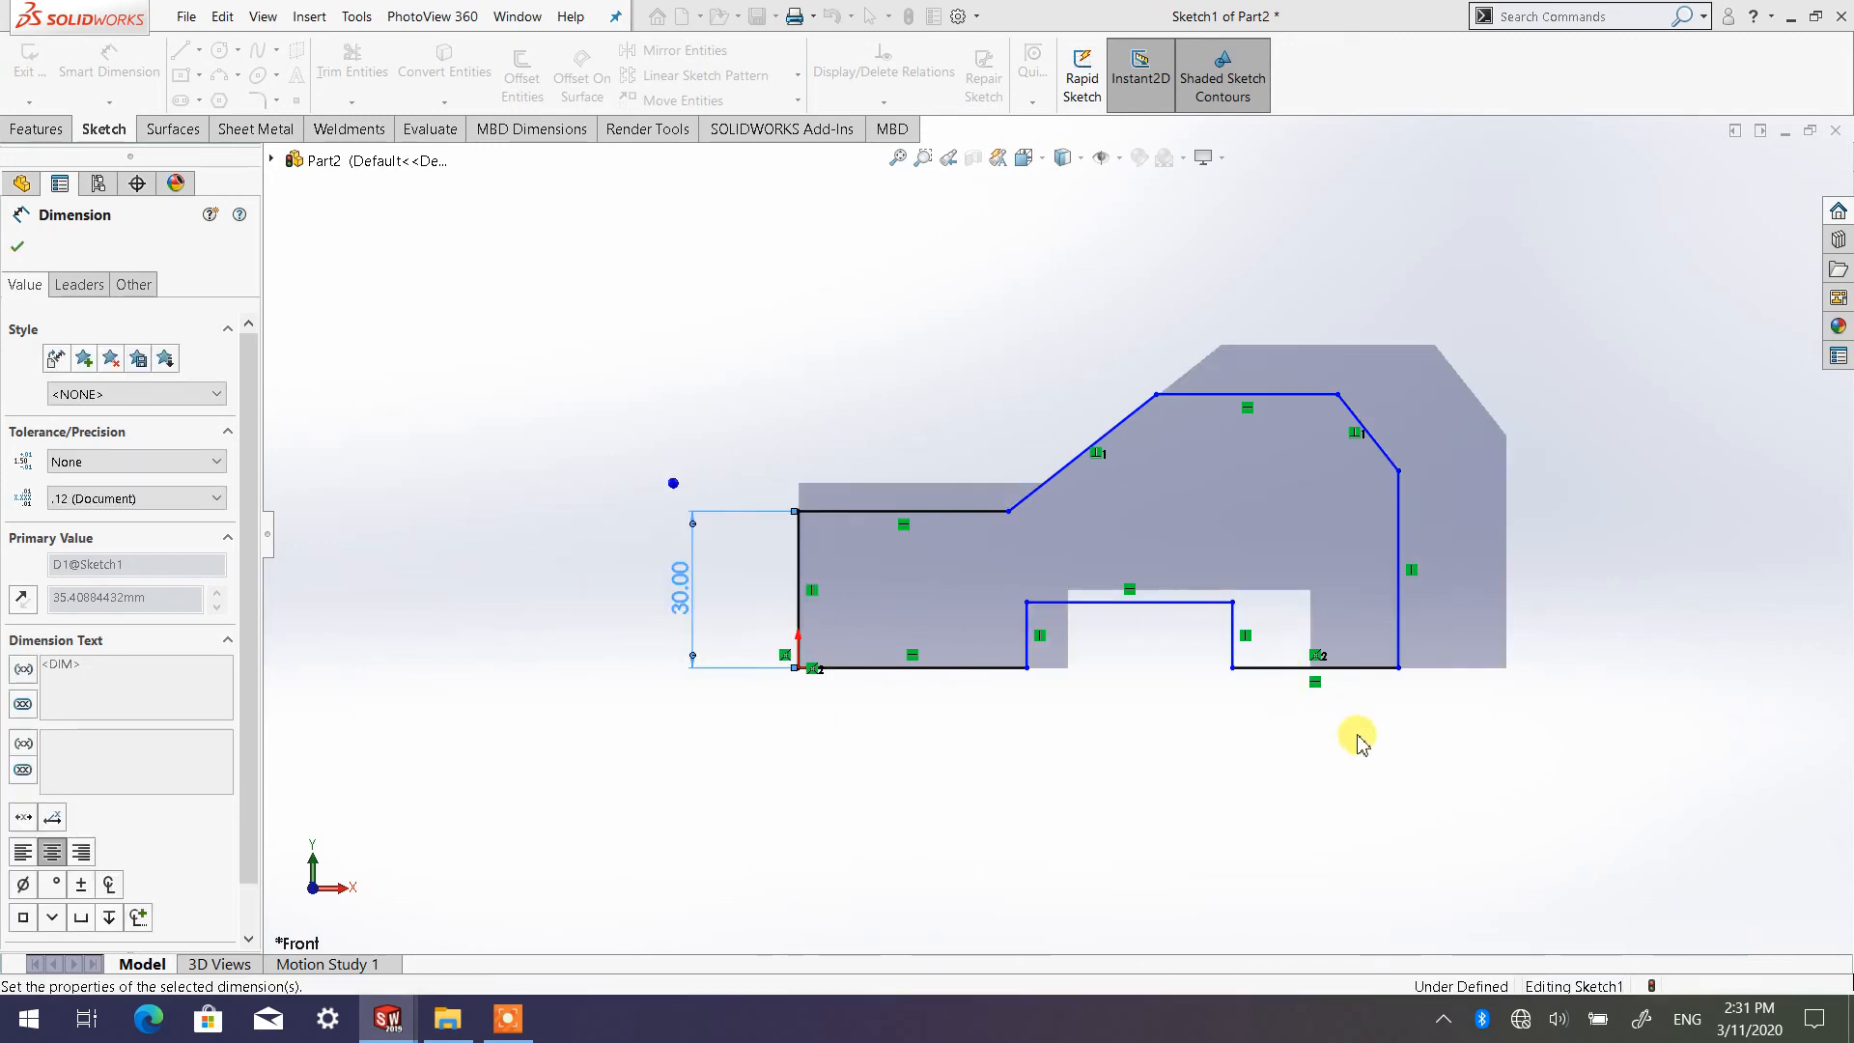
click(1323, 758)
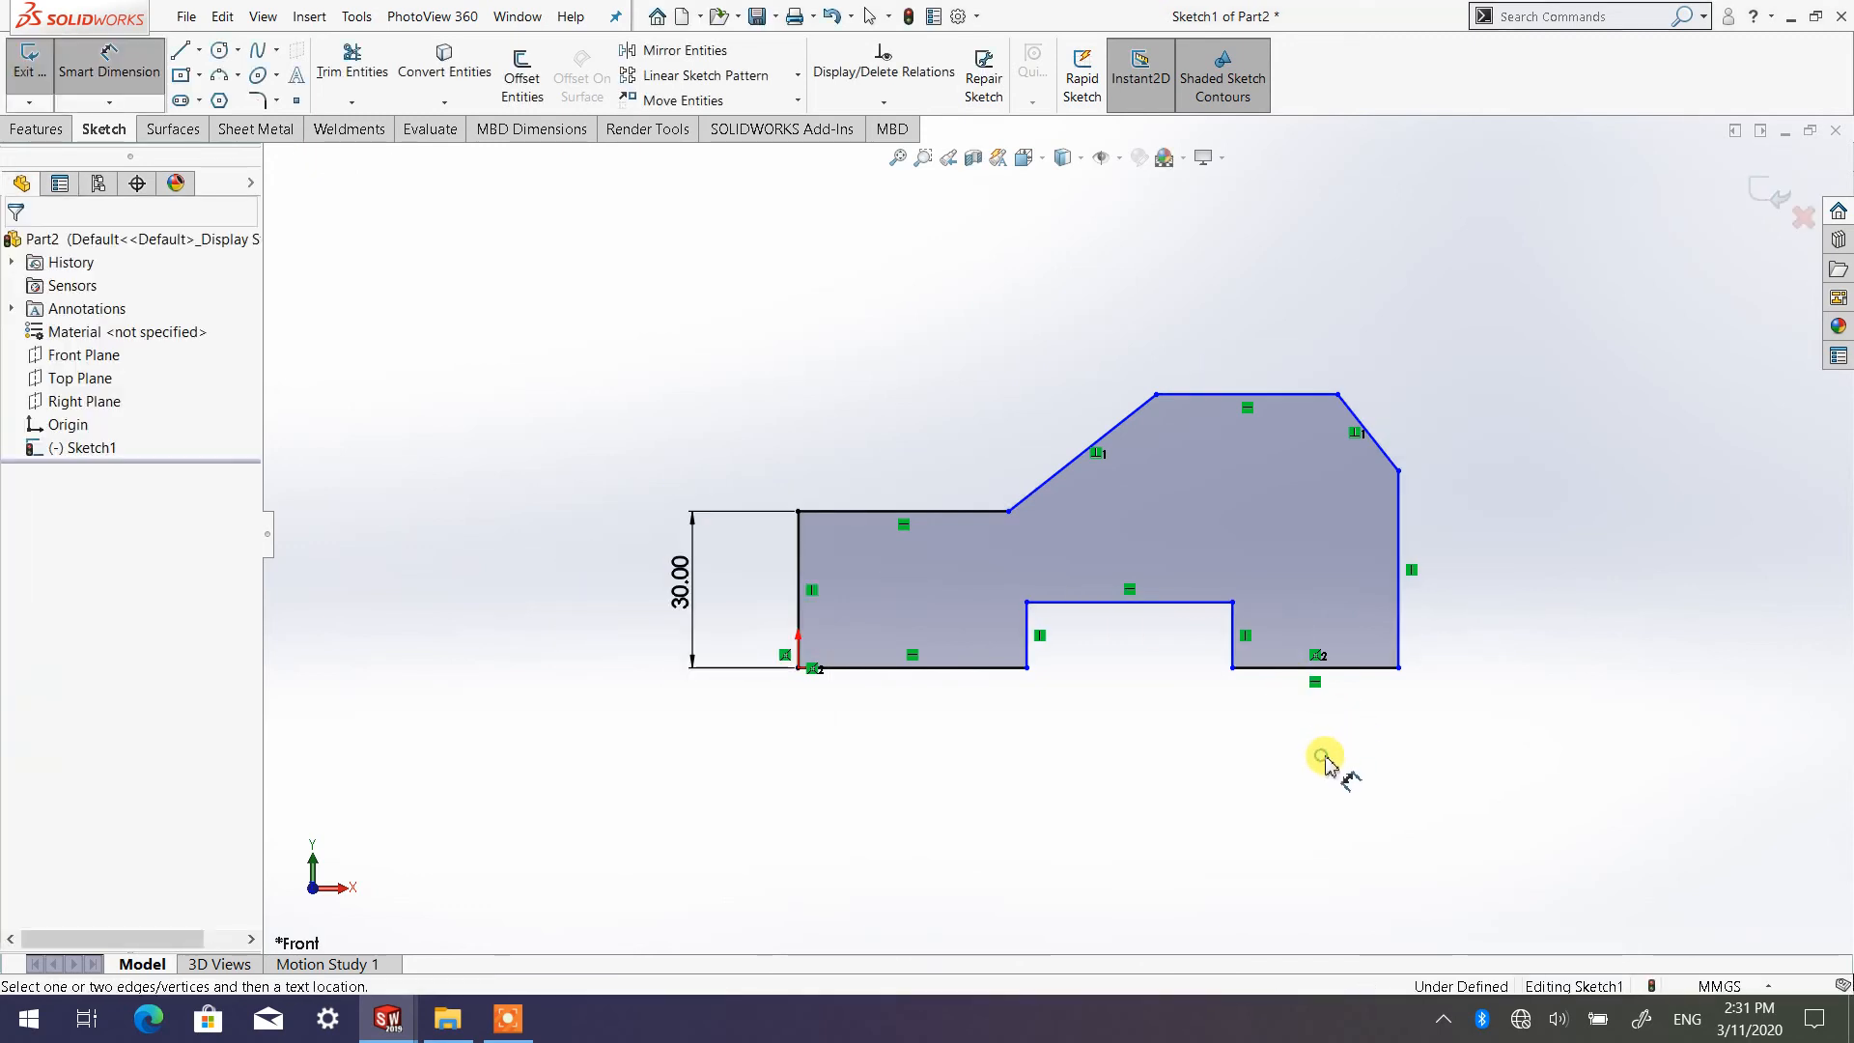
Dimension the profile's right vertical edge and set its length to 40 mm
click(1406, 560)
click(1517, 570)
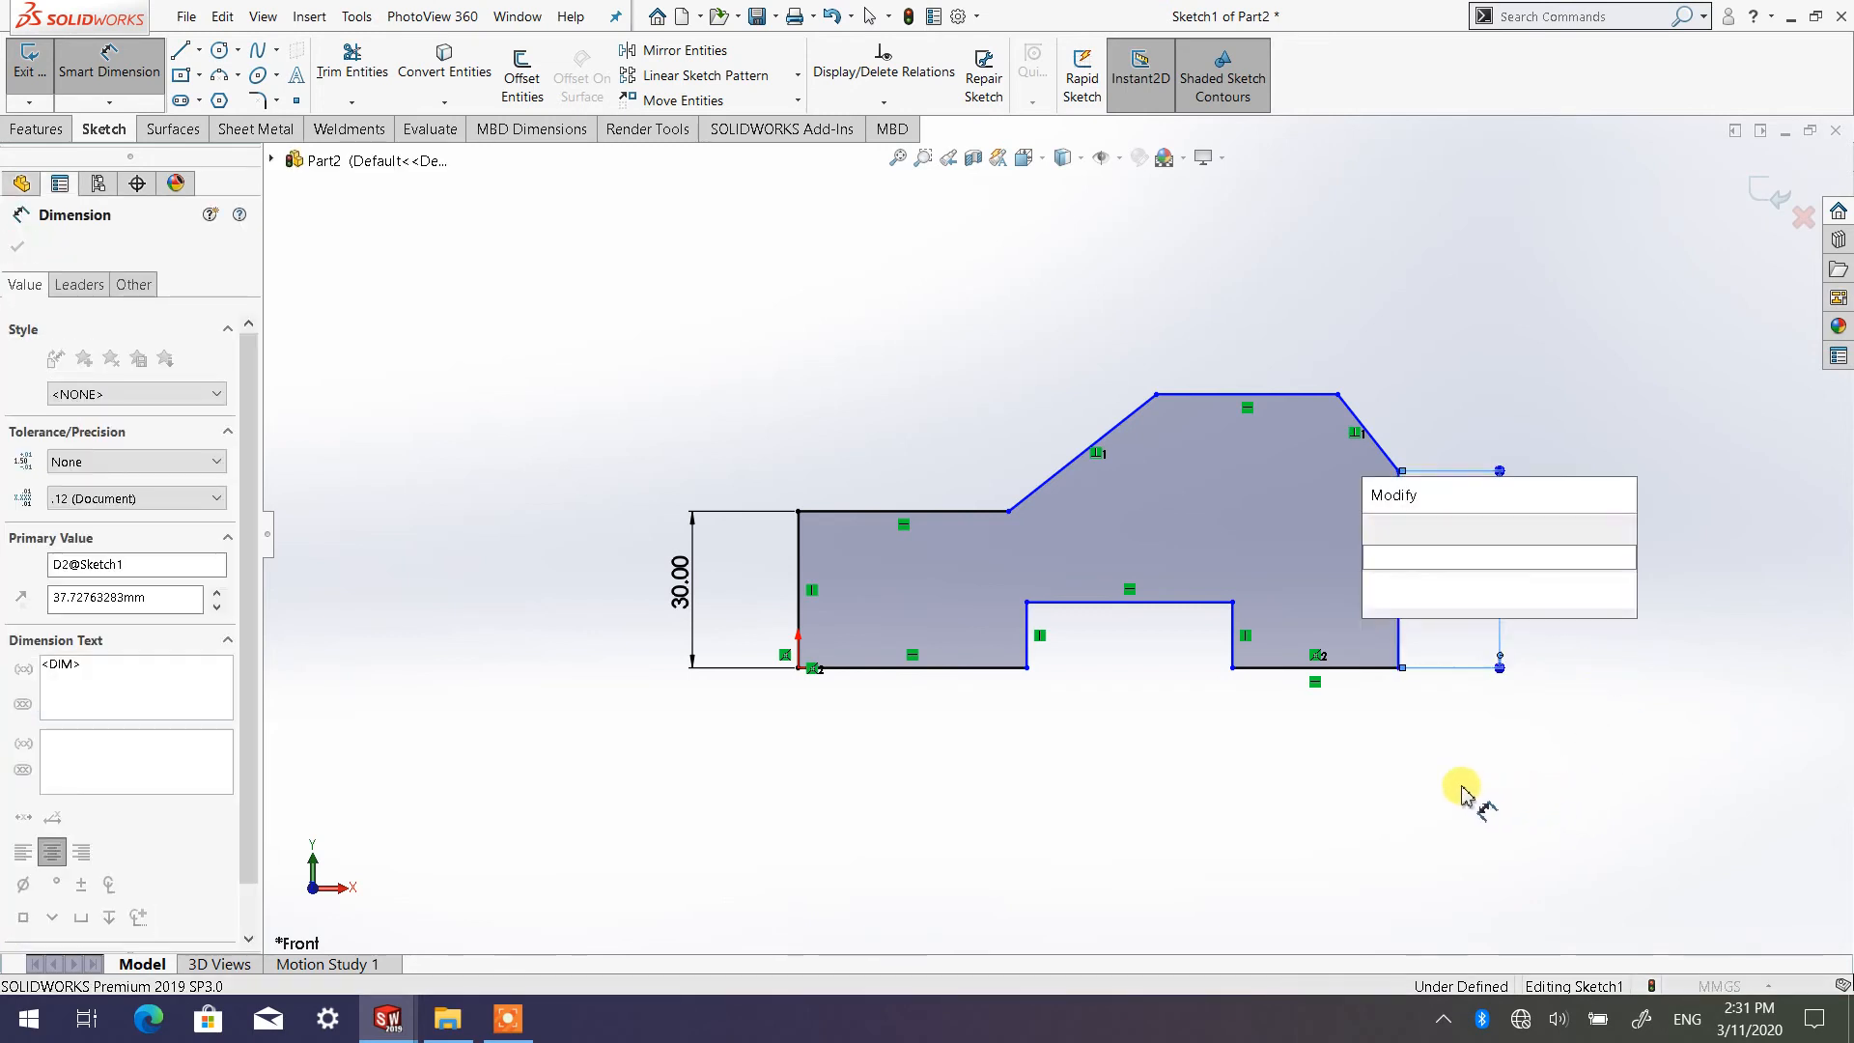
text(40)
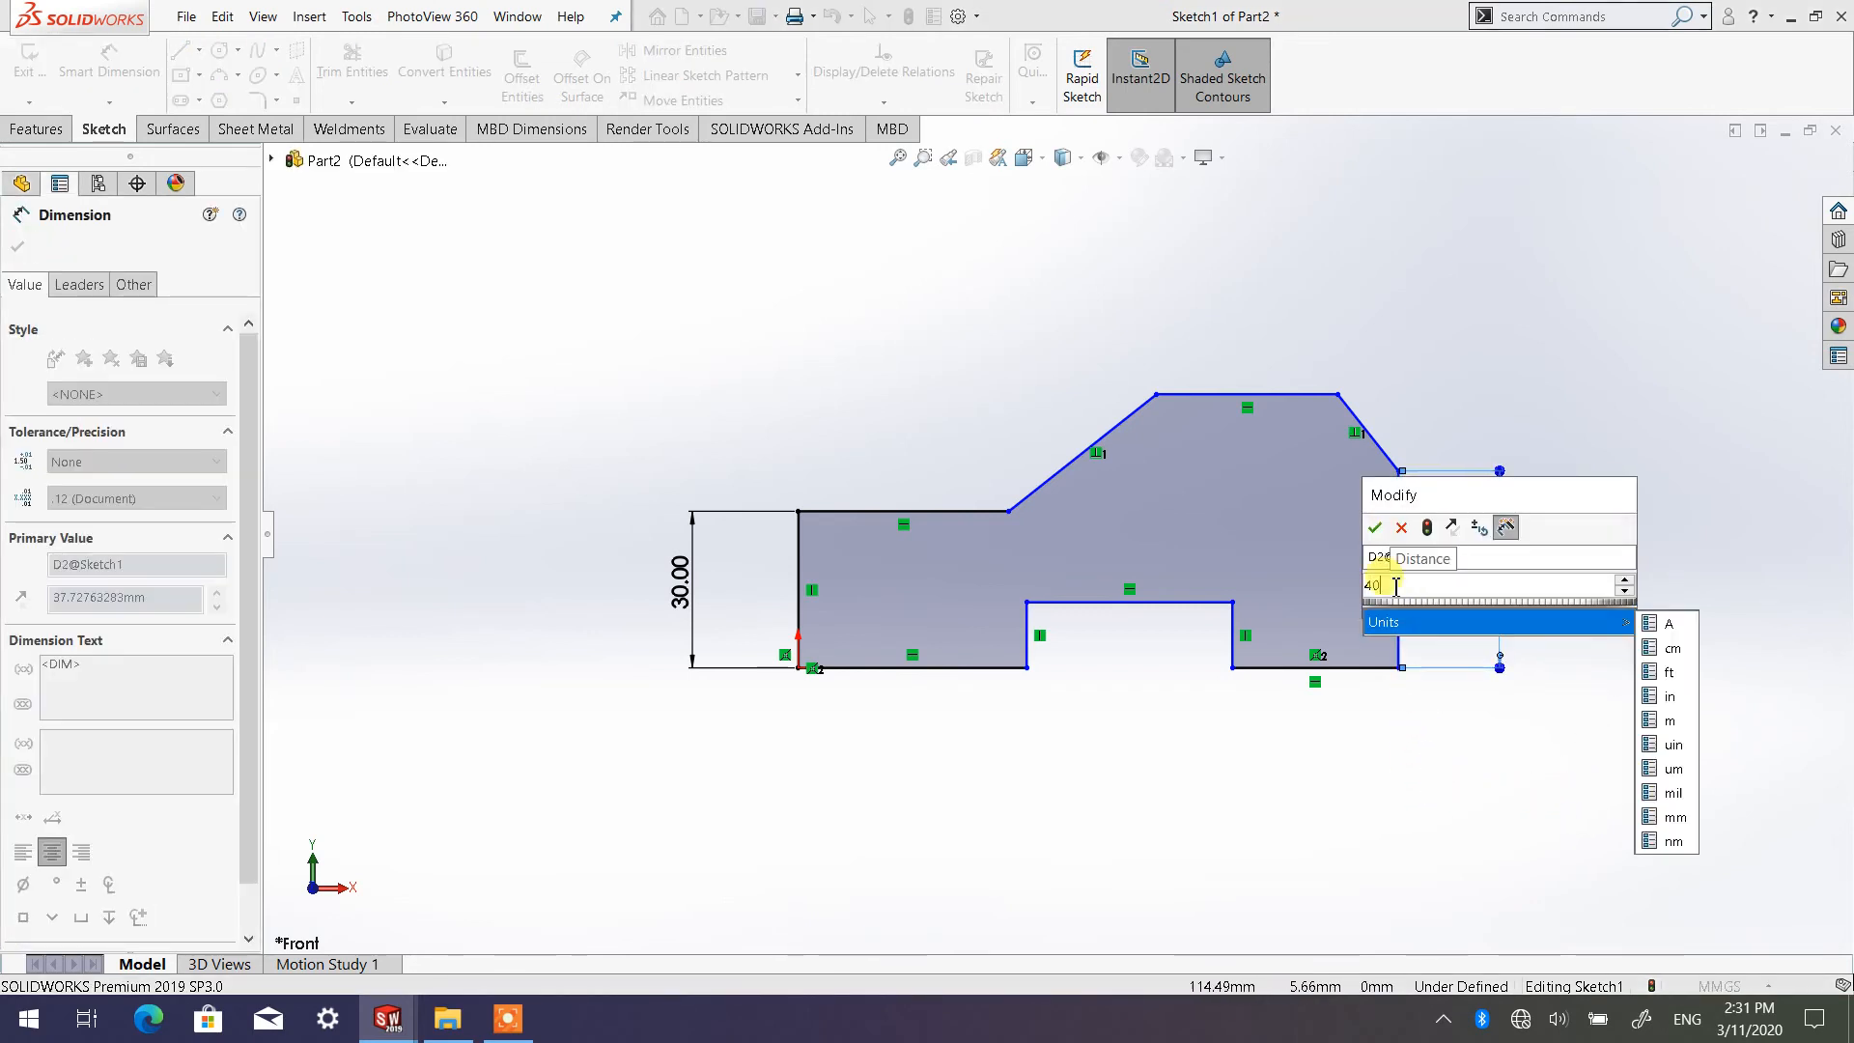
click(1375, 528)
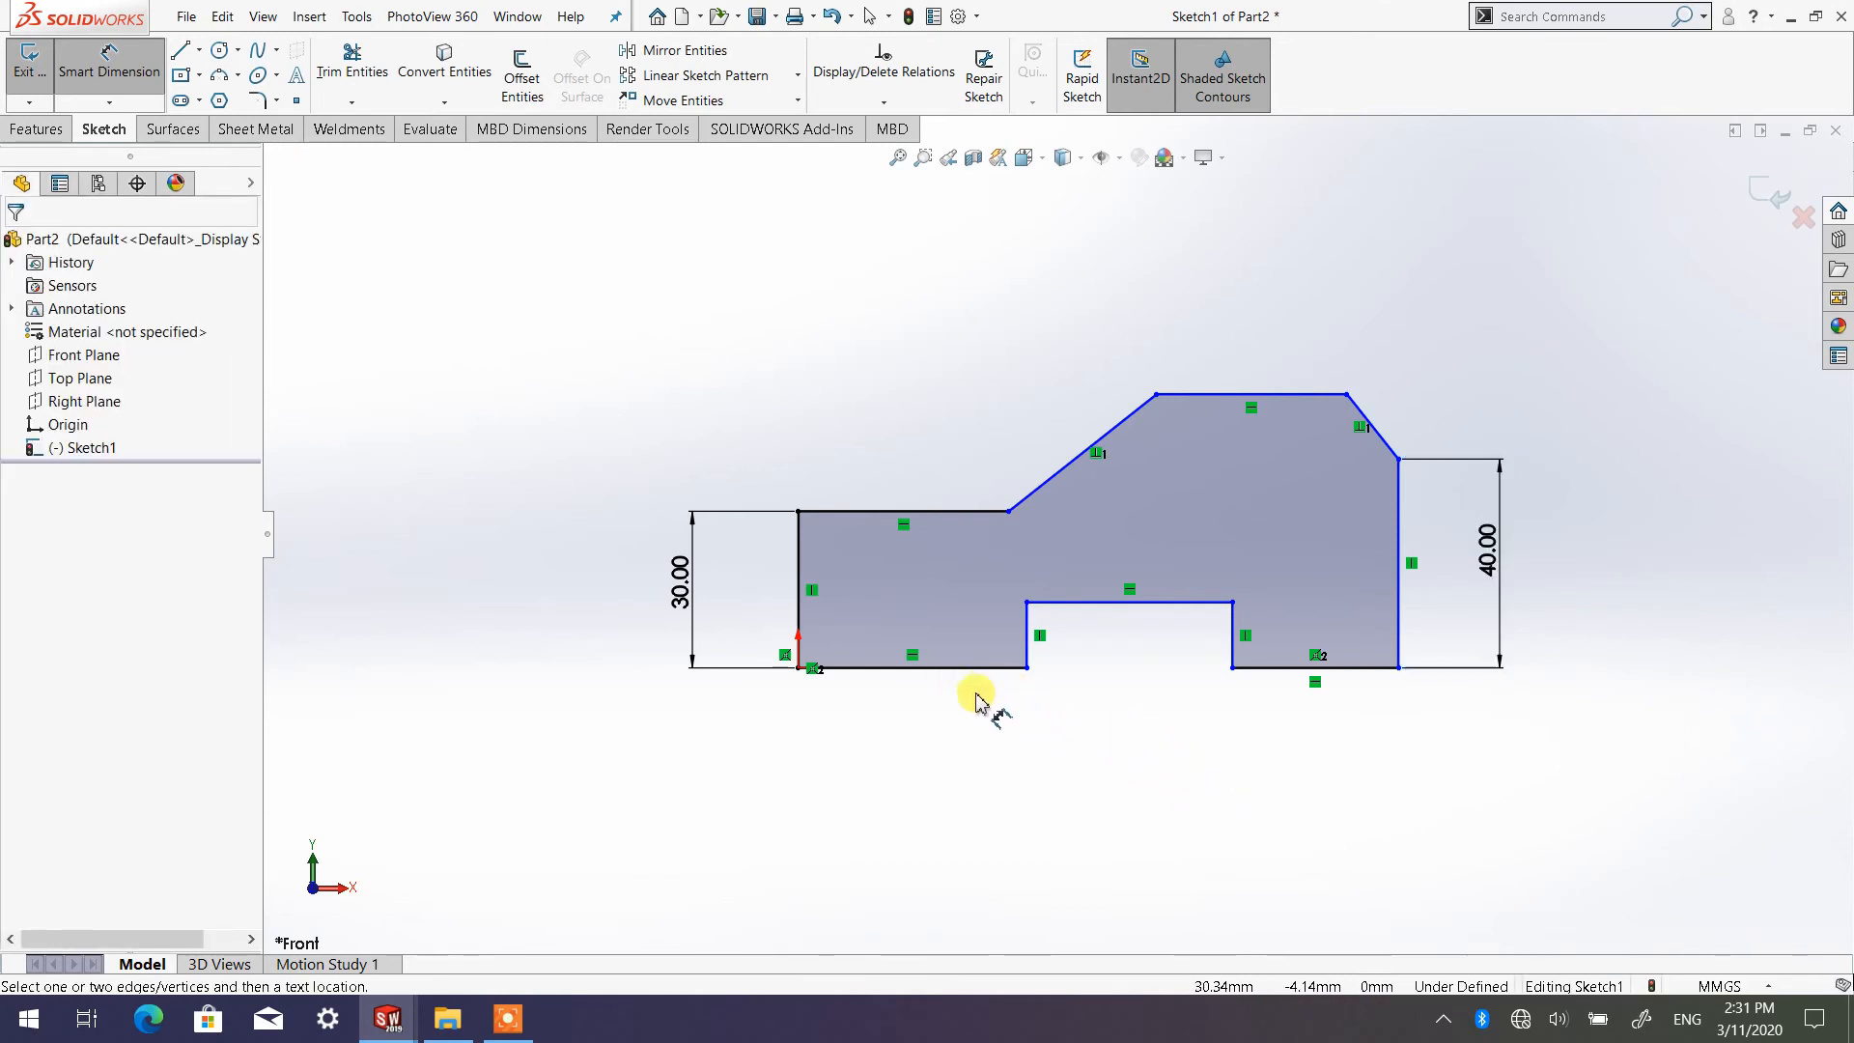
Dimension the overall width between the outer left and right vertical edges below the profile and set it to 150 mm
click(808, 604)
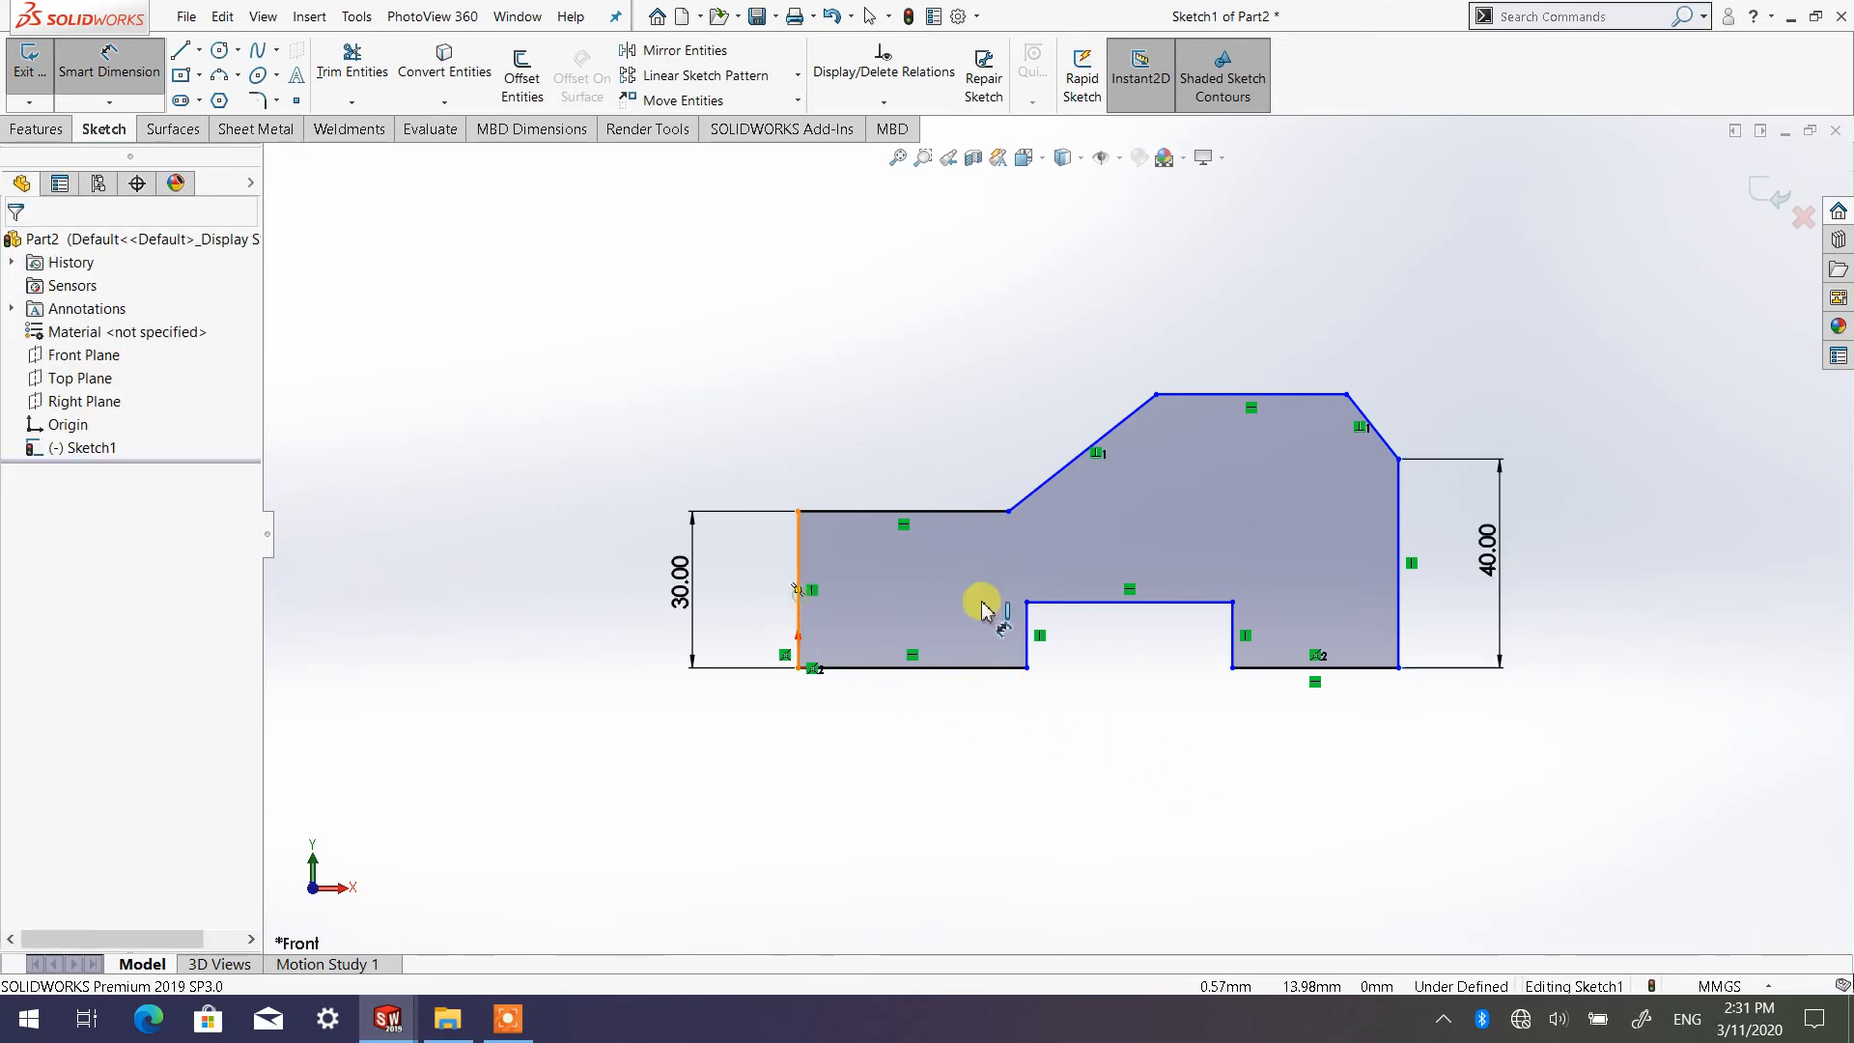
click(1396, 591)
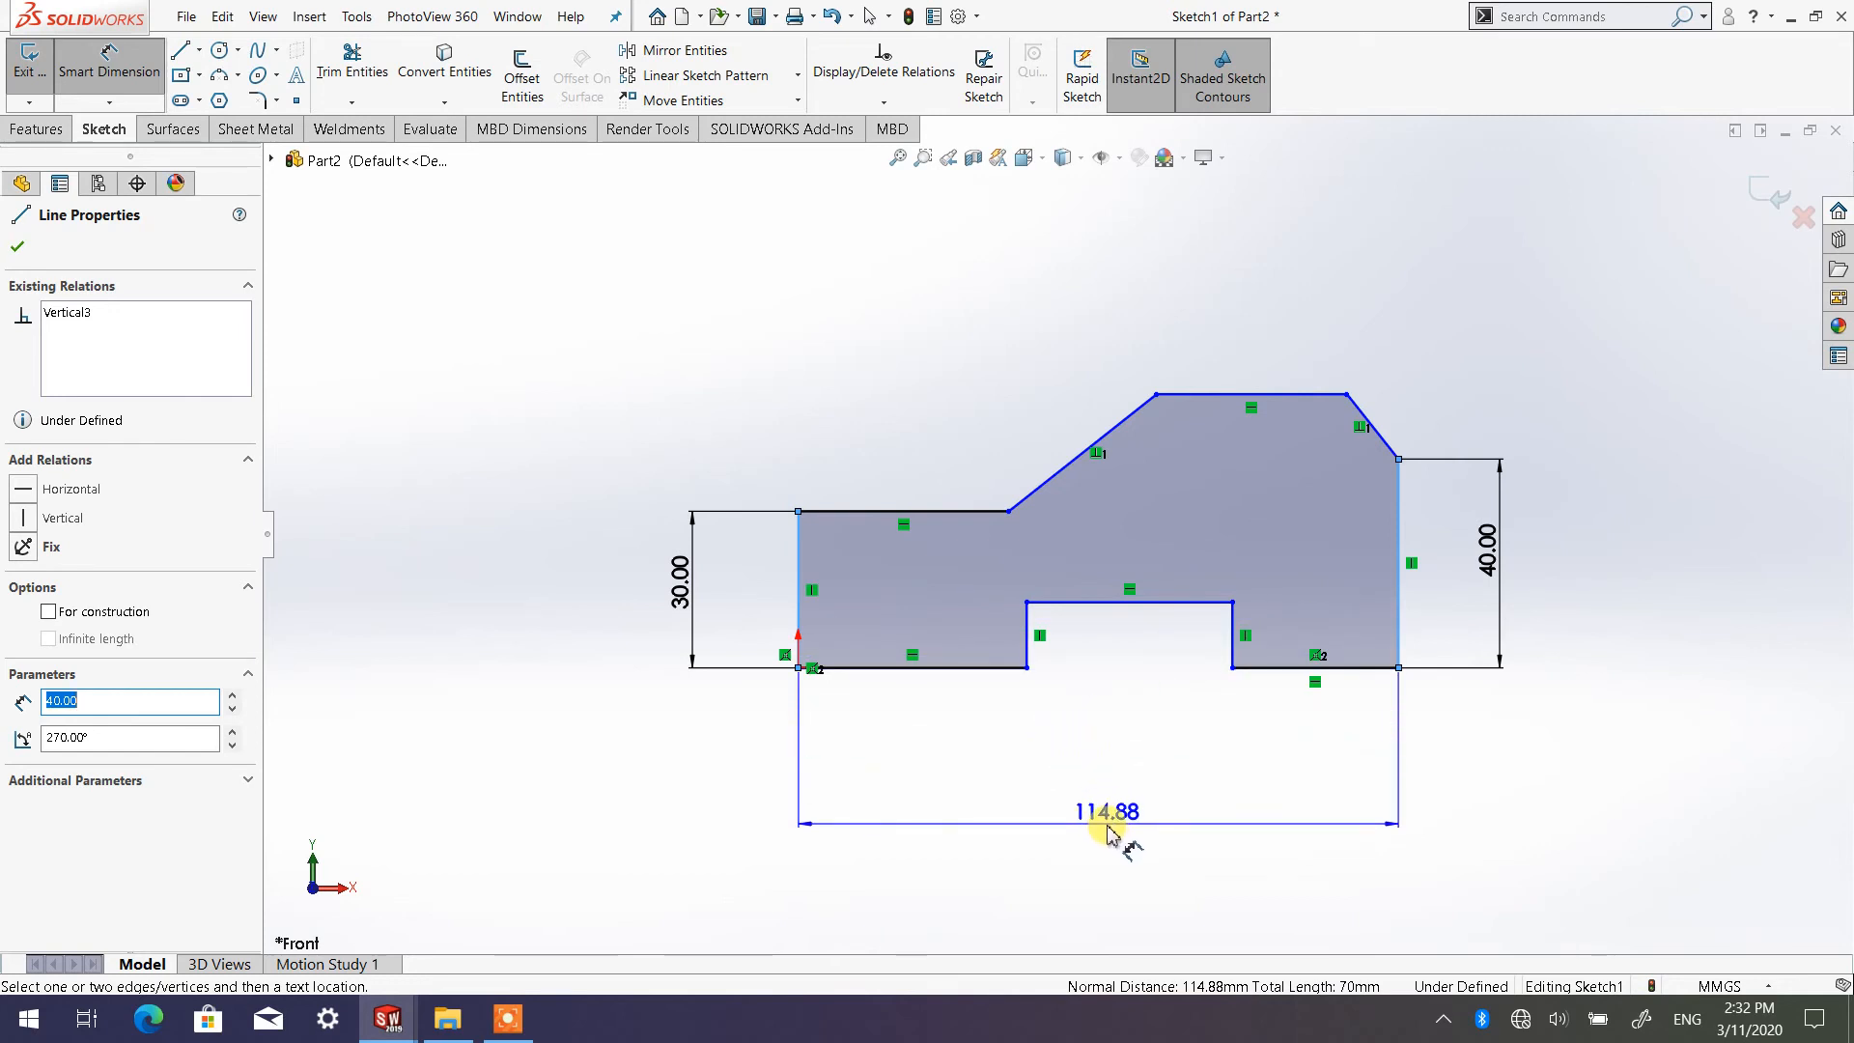
click(1108, 838)
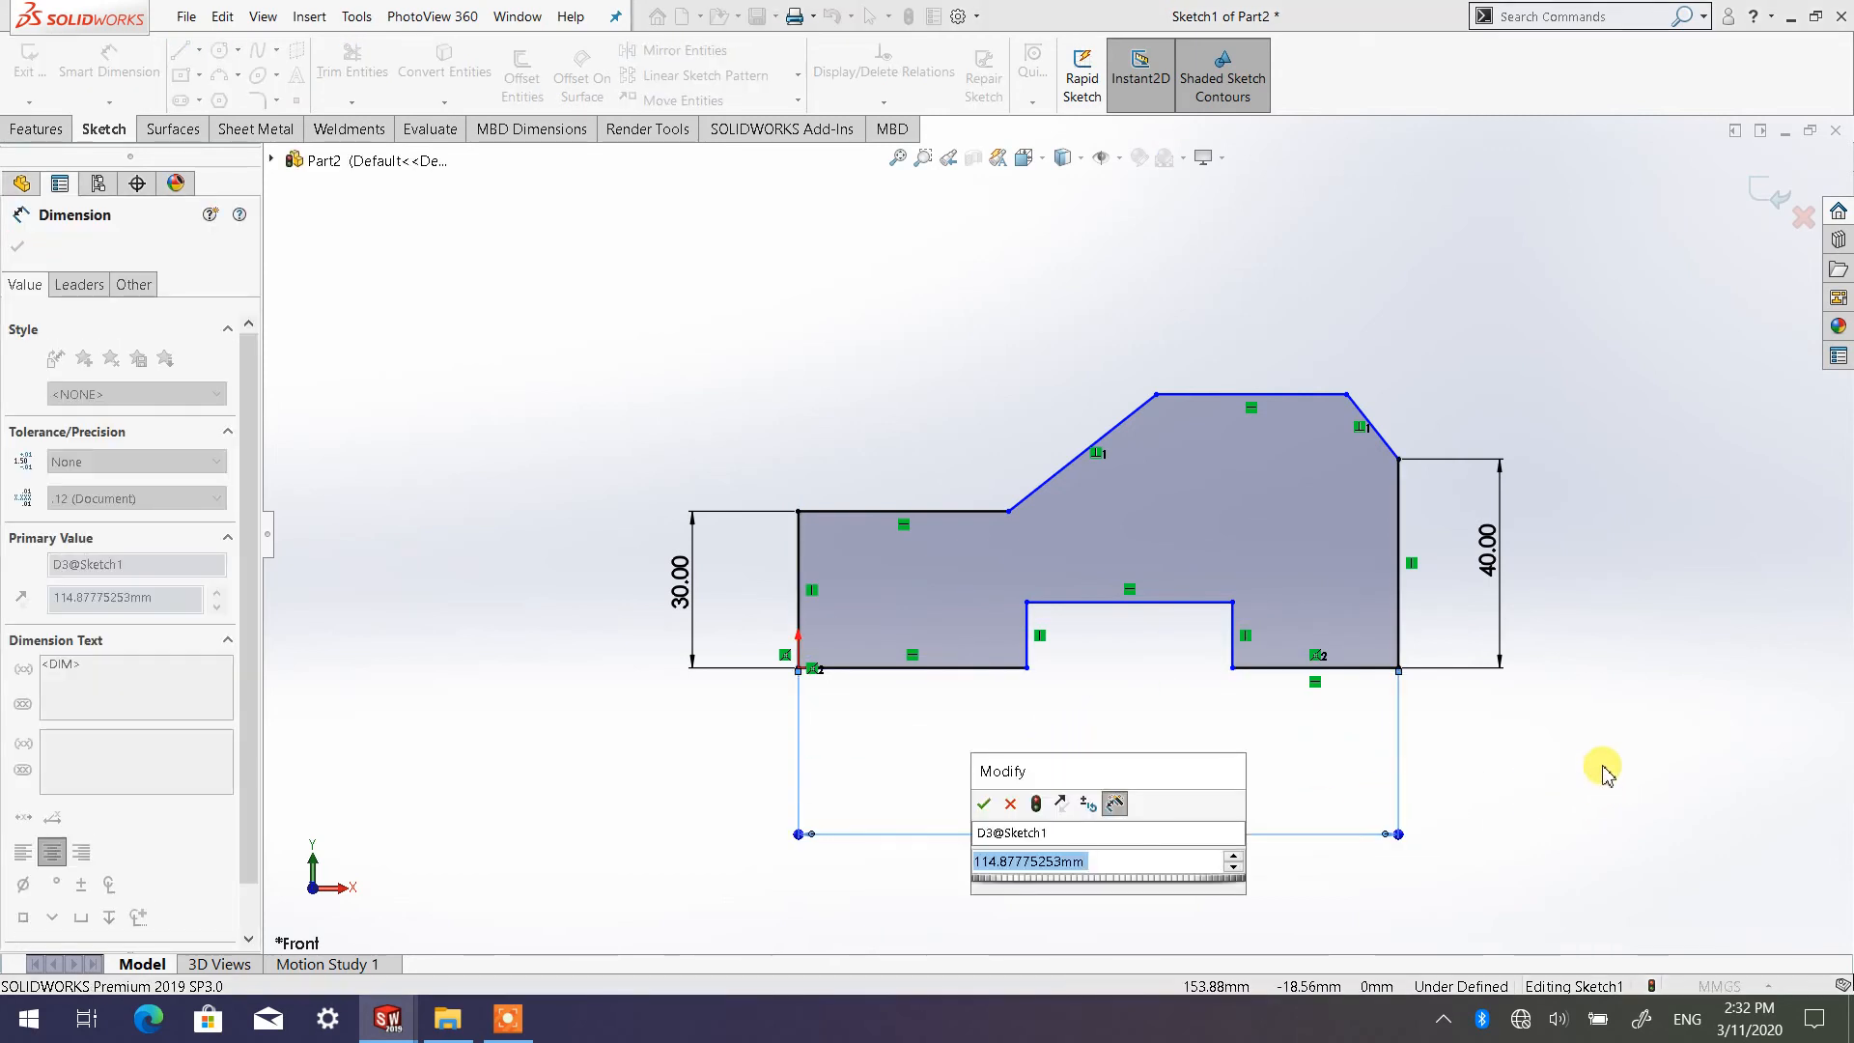
text(150)
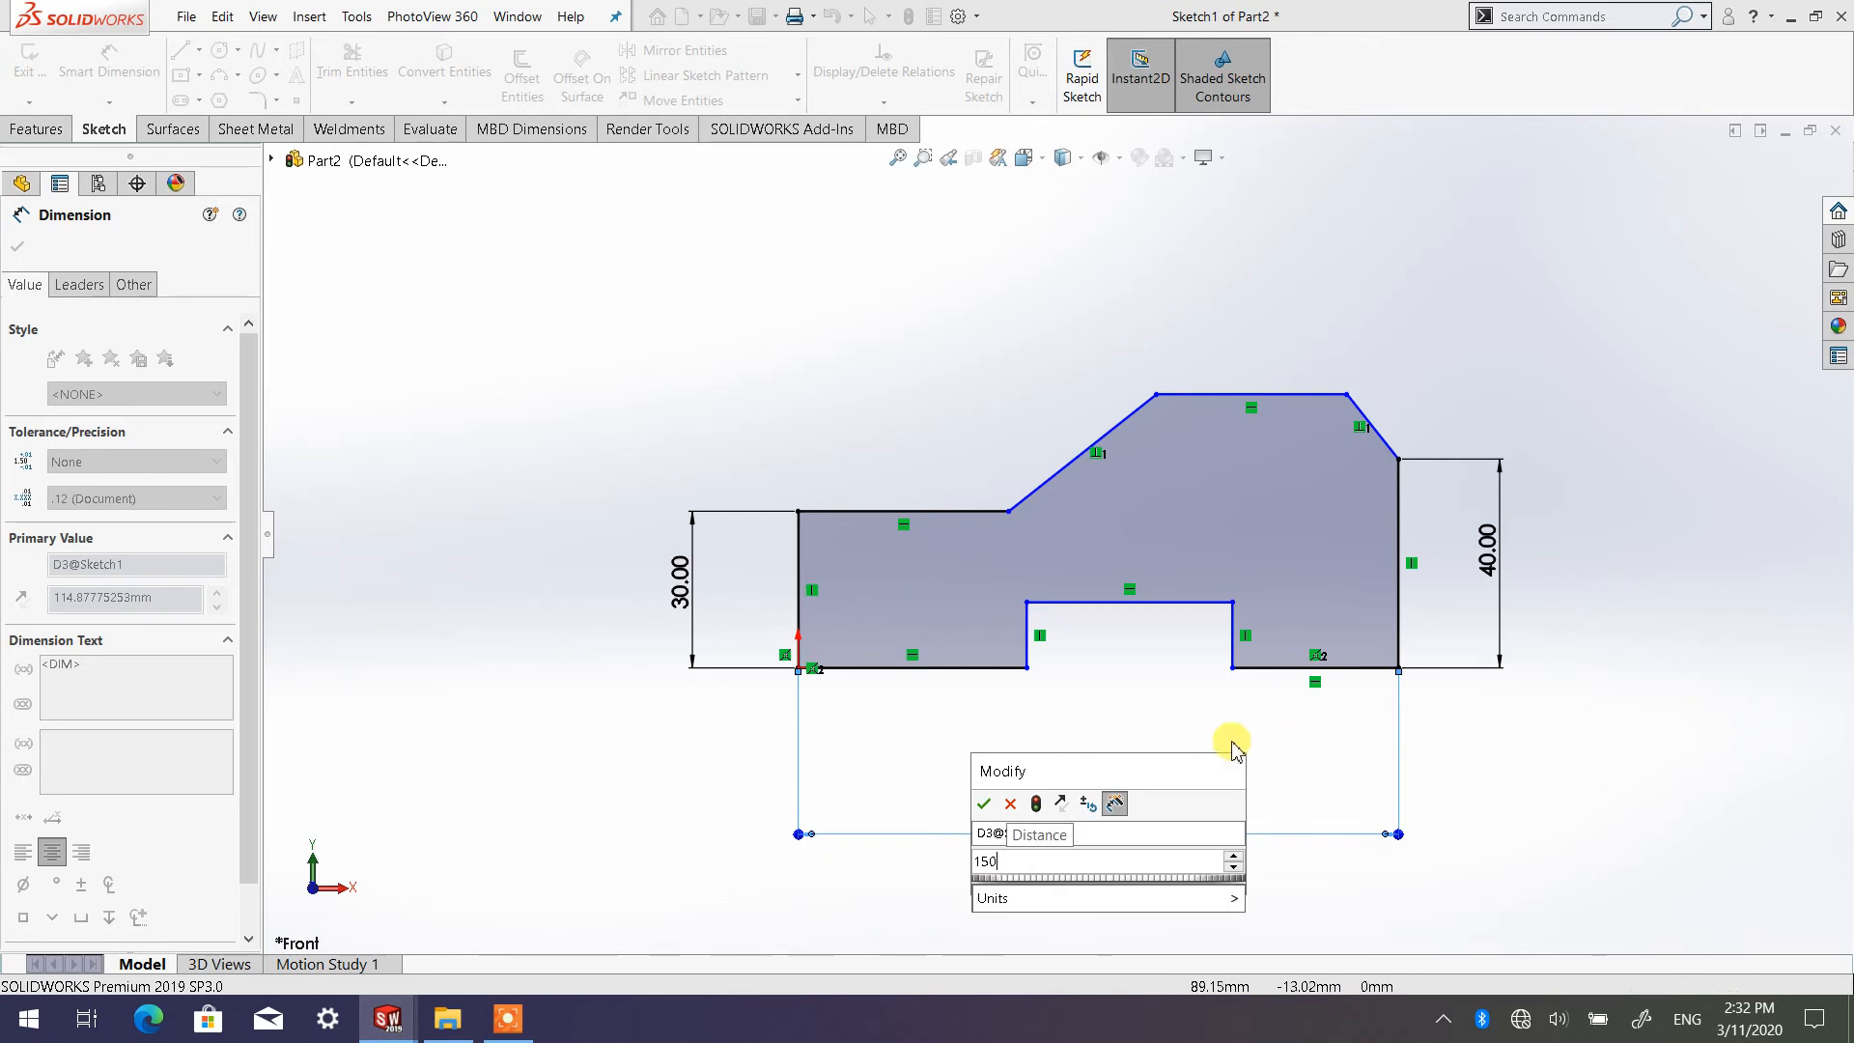
click(983, 803)
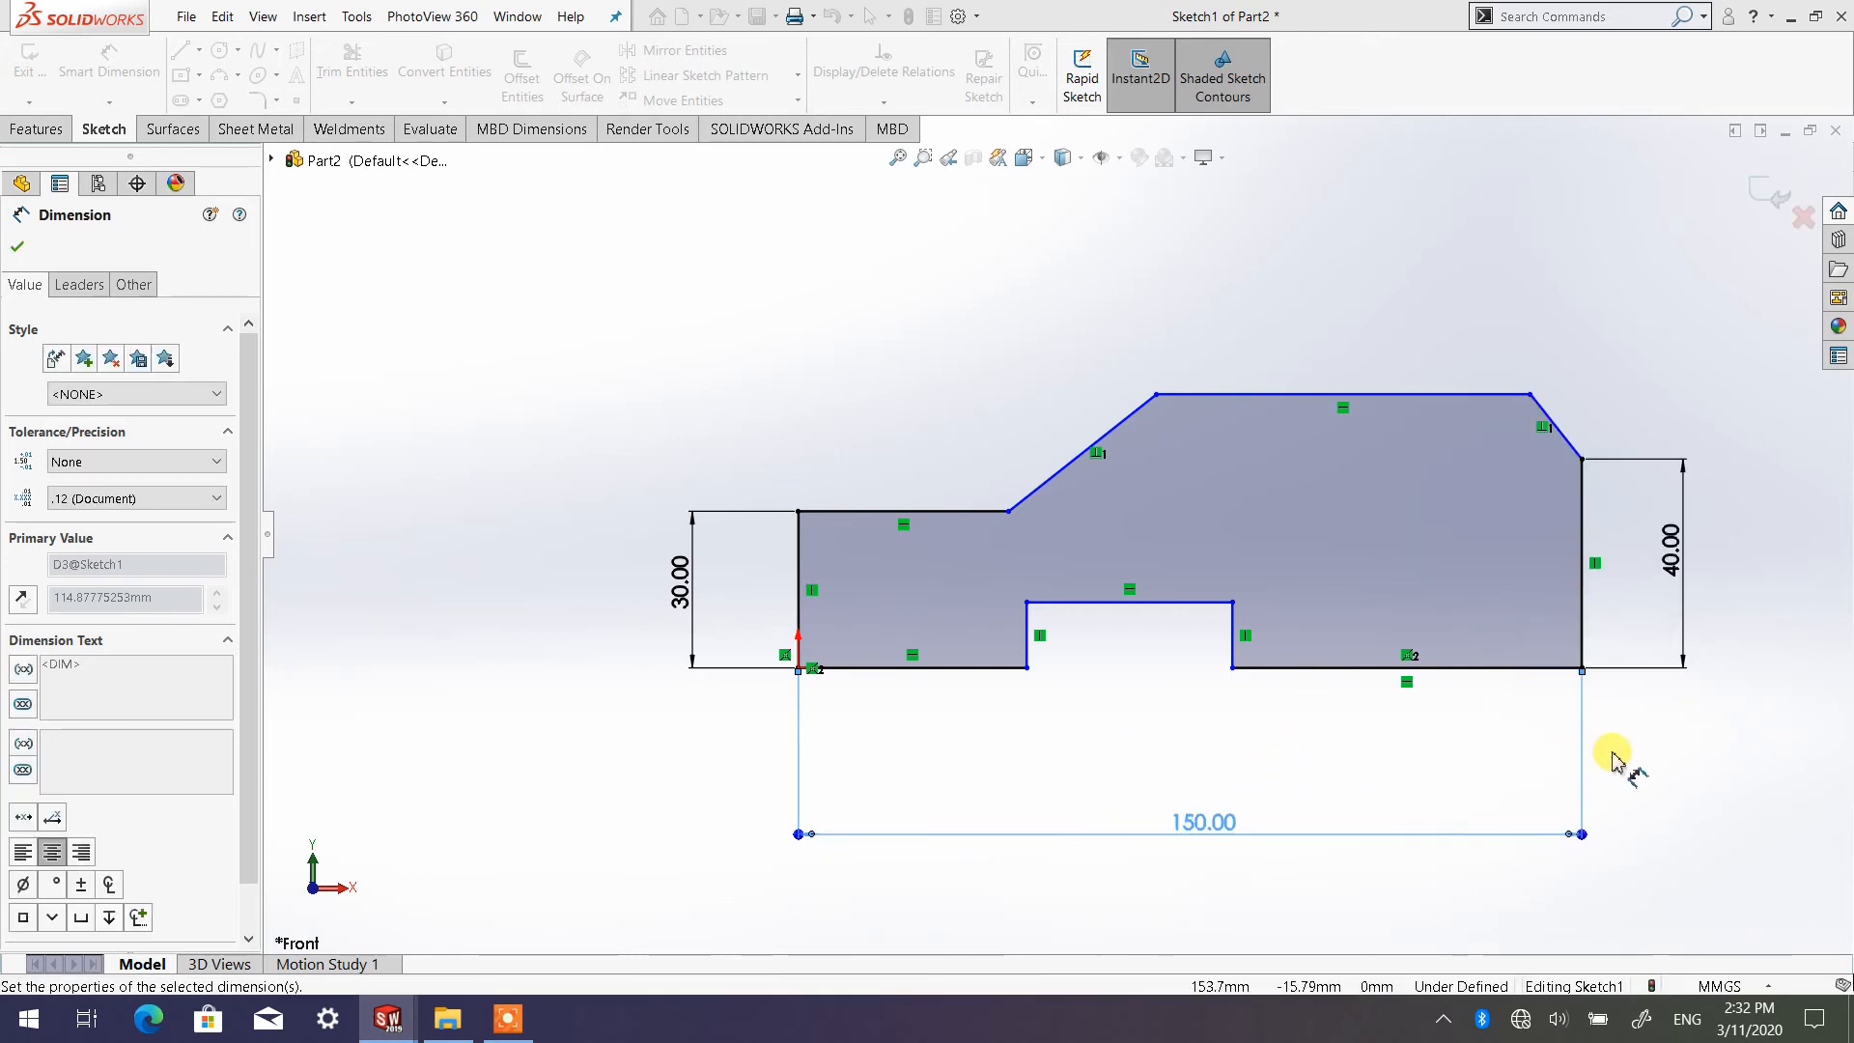
click(1593, 758)
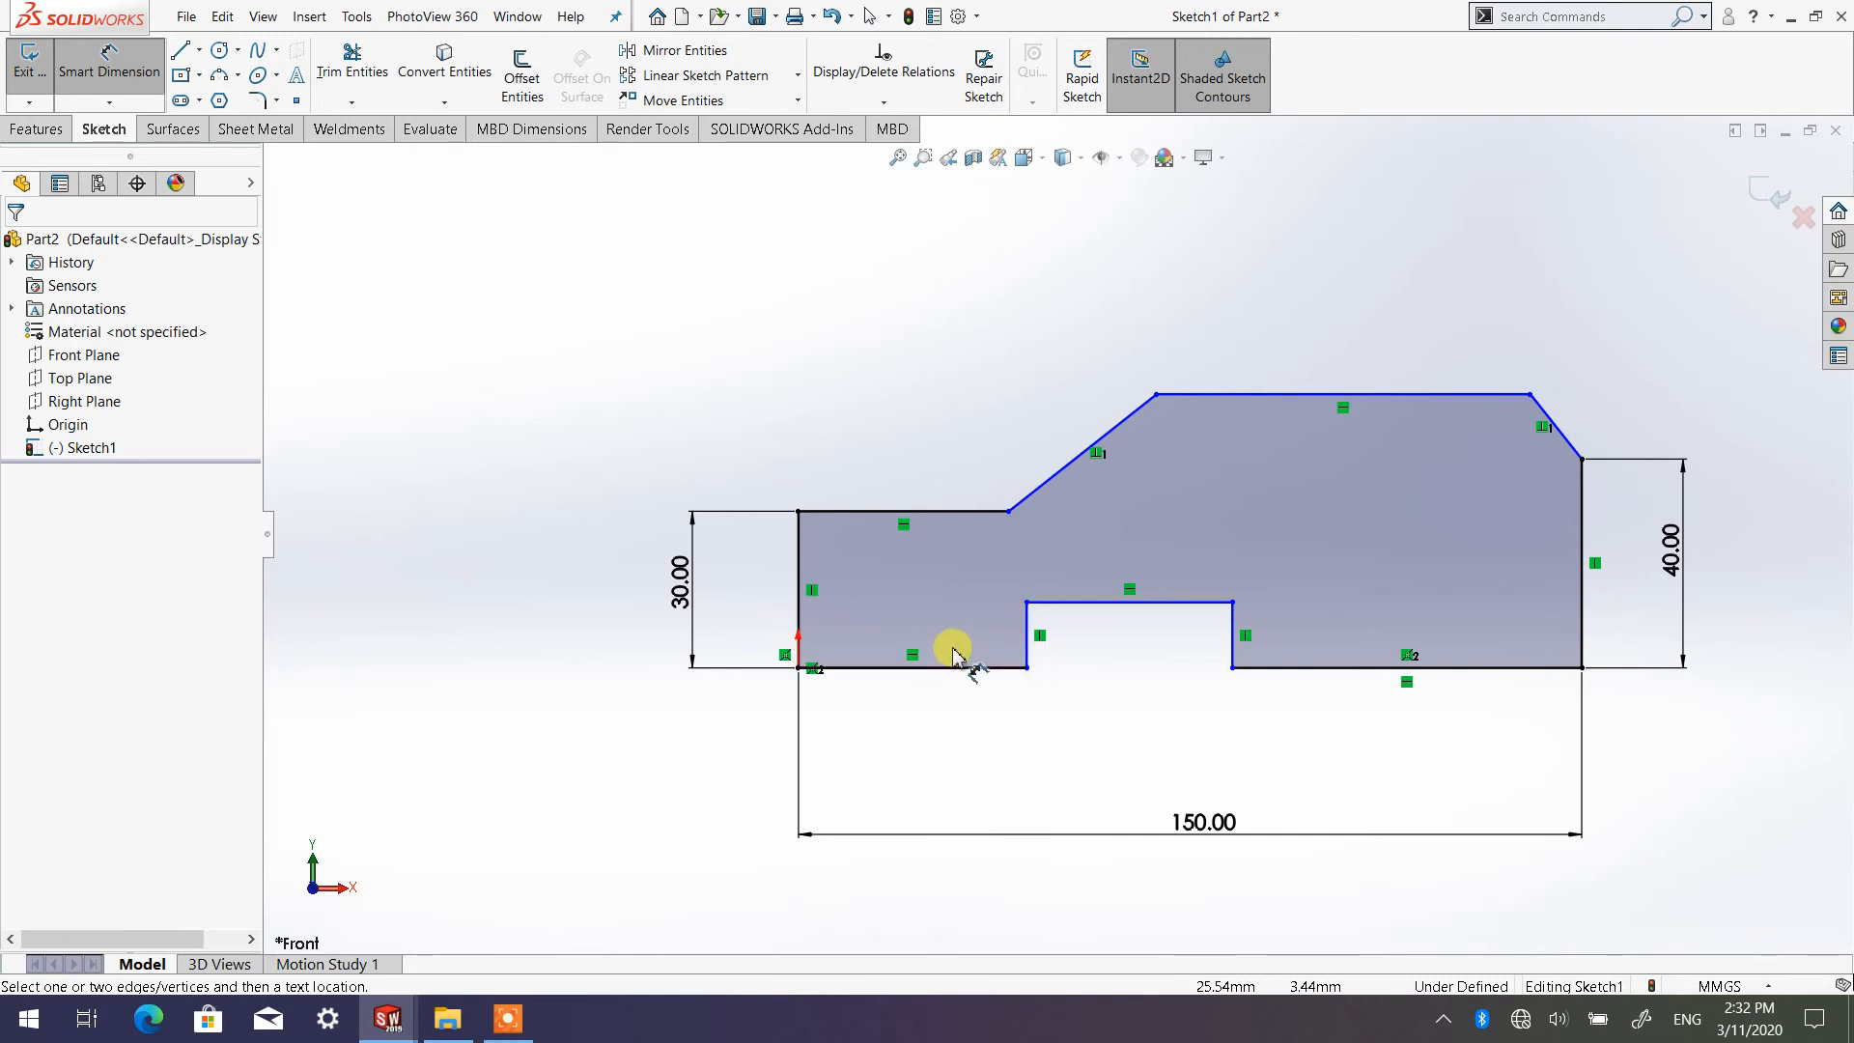
Dimension the distance from the profile's left edge to the notch's left side and set it to 50 mm
drag(1024, 639, 831, 618)
click(800, 616)
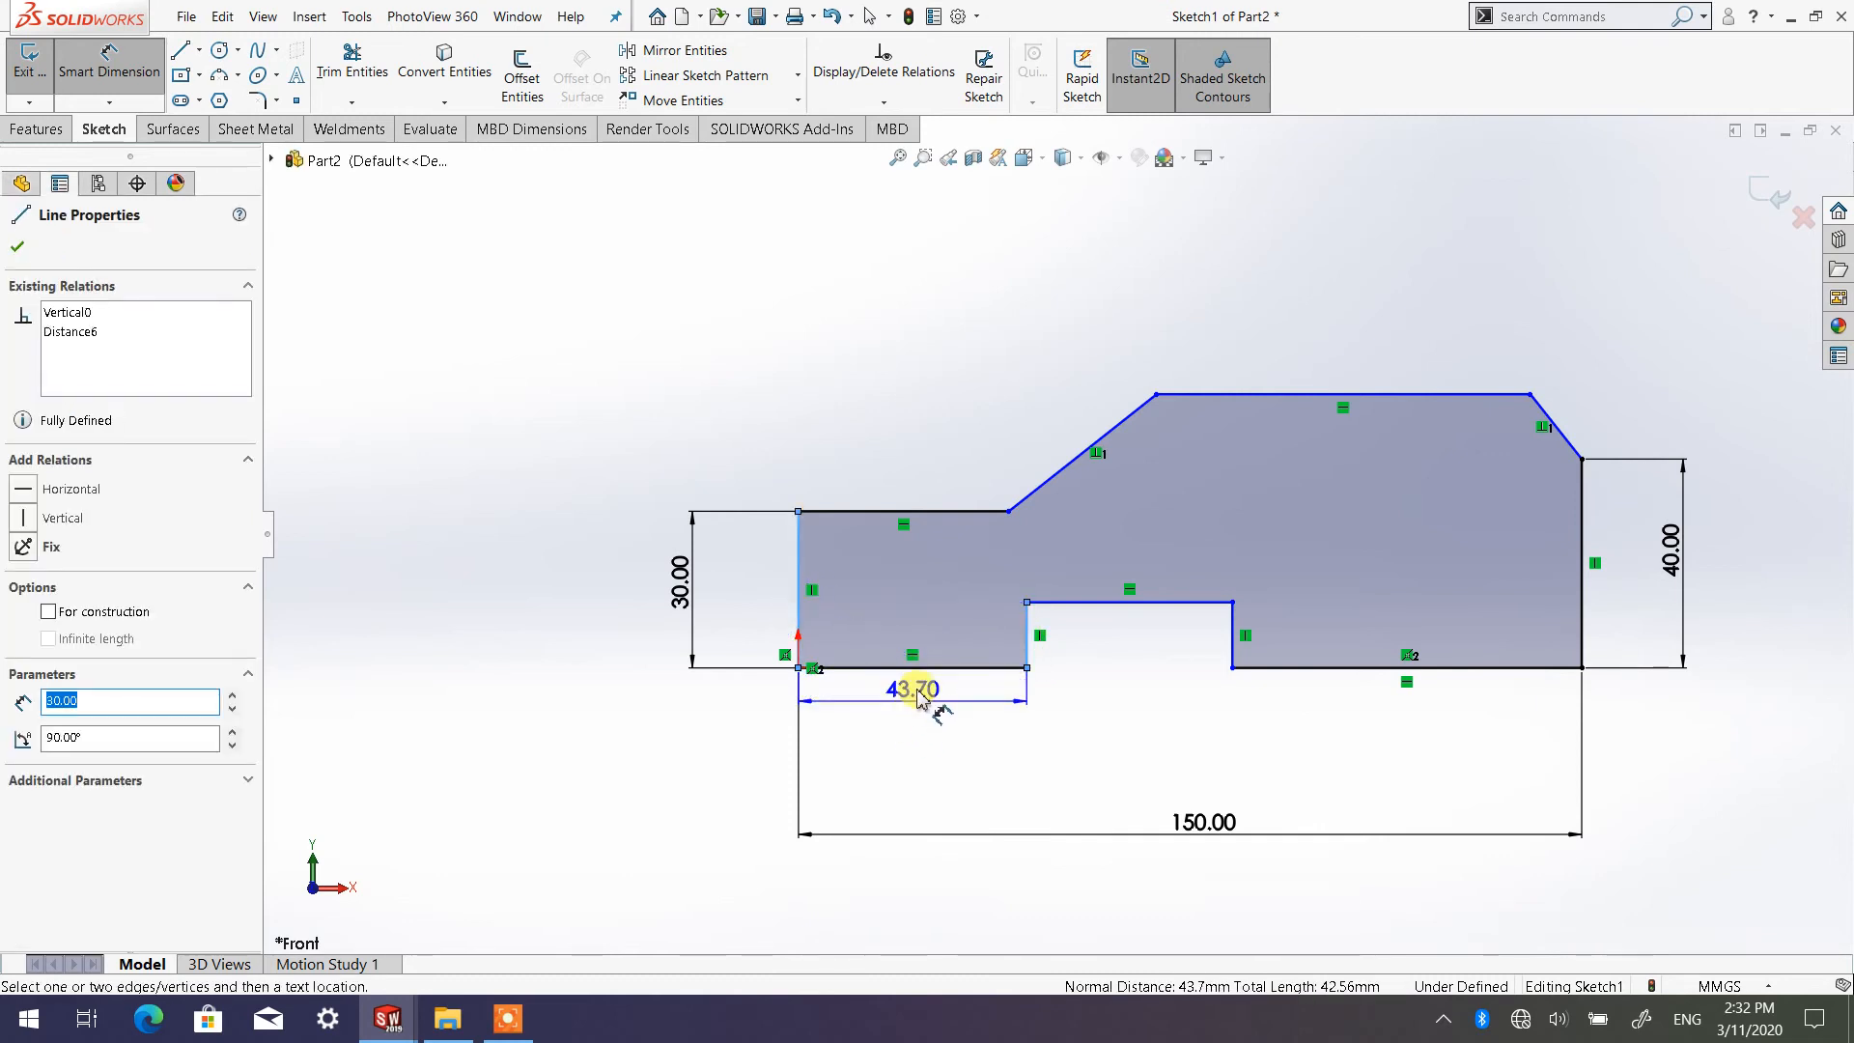
click(922, 760)
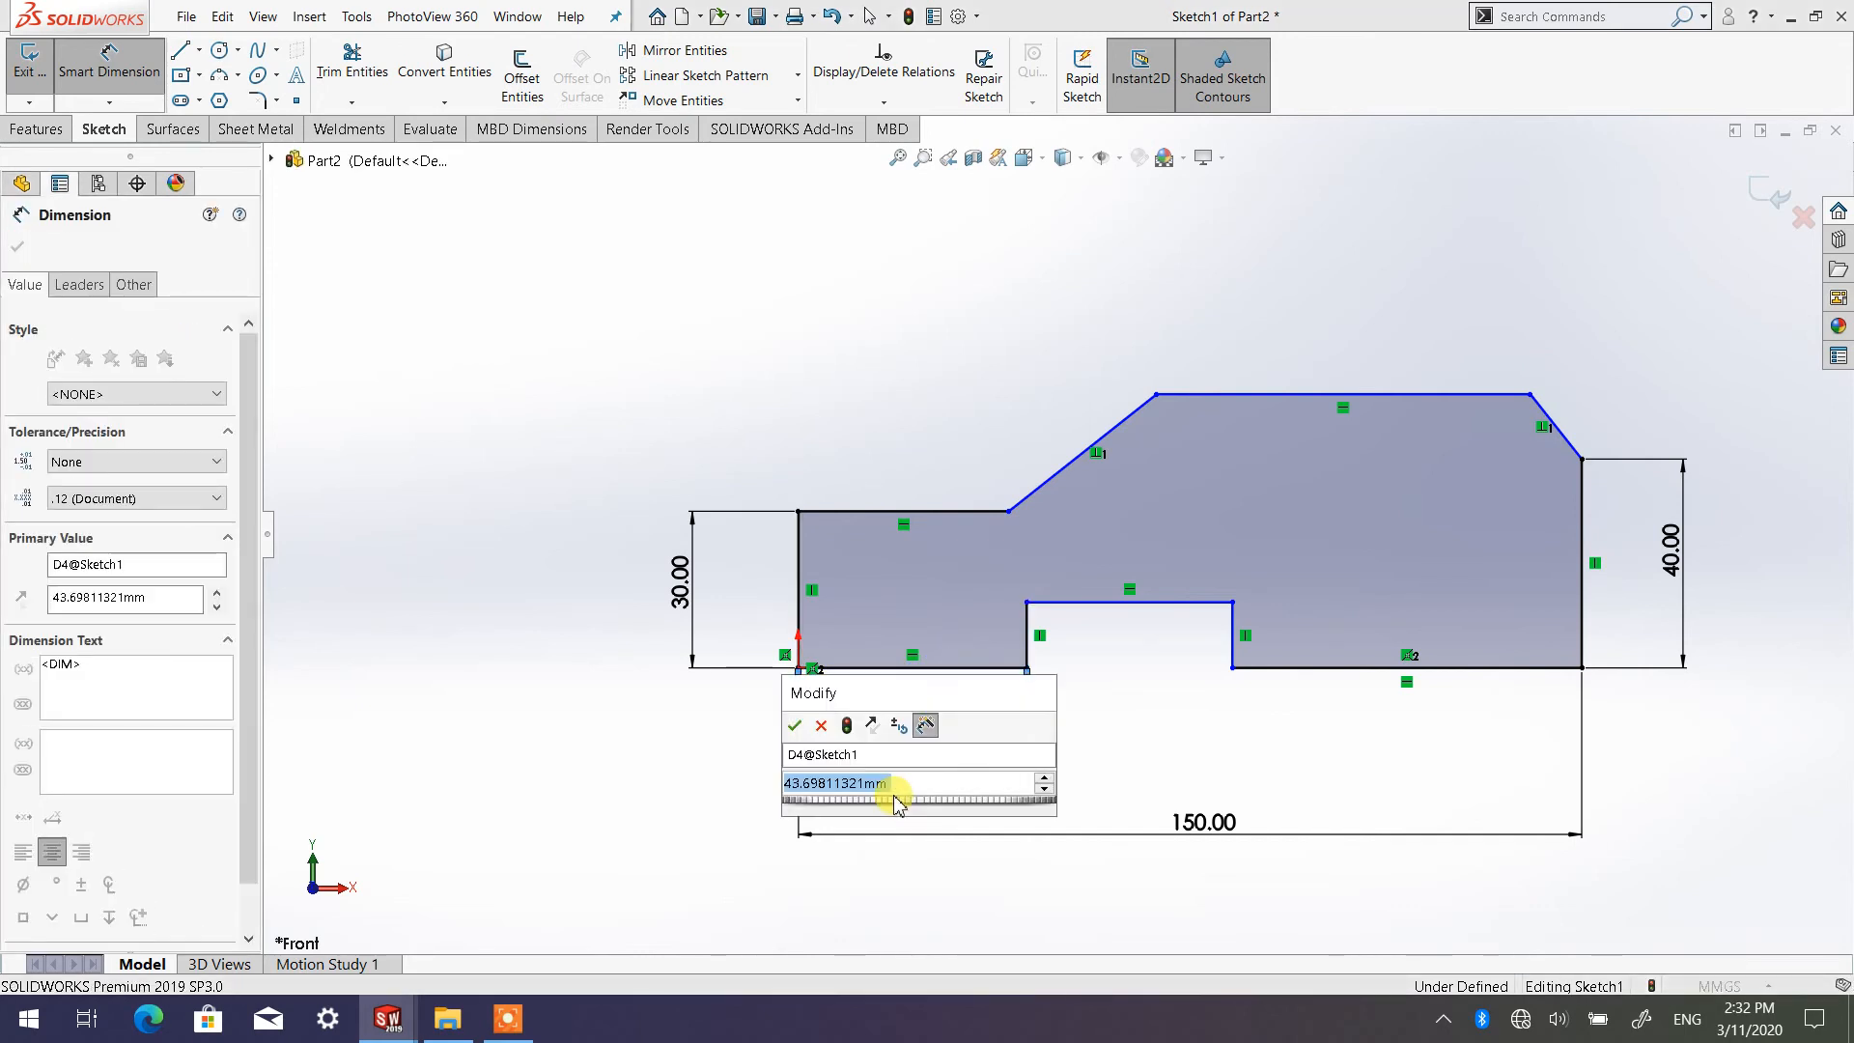
text(50)
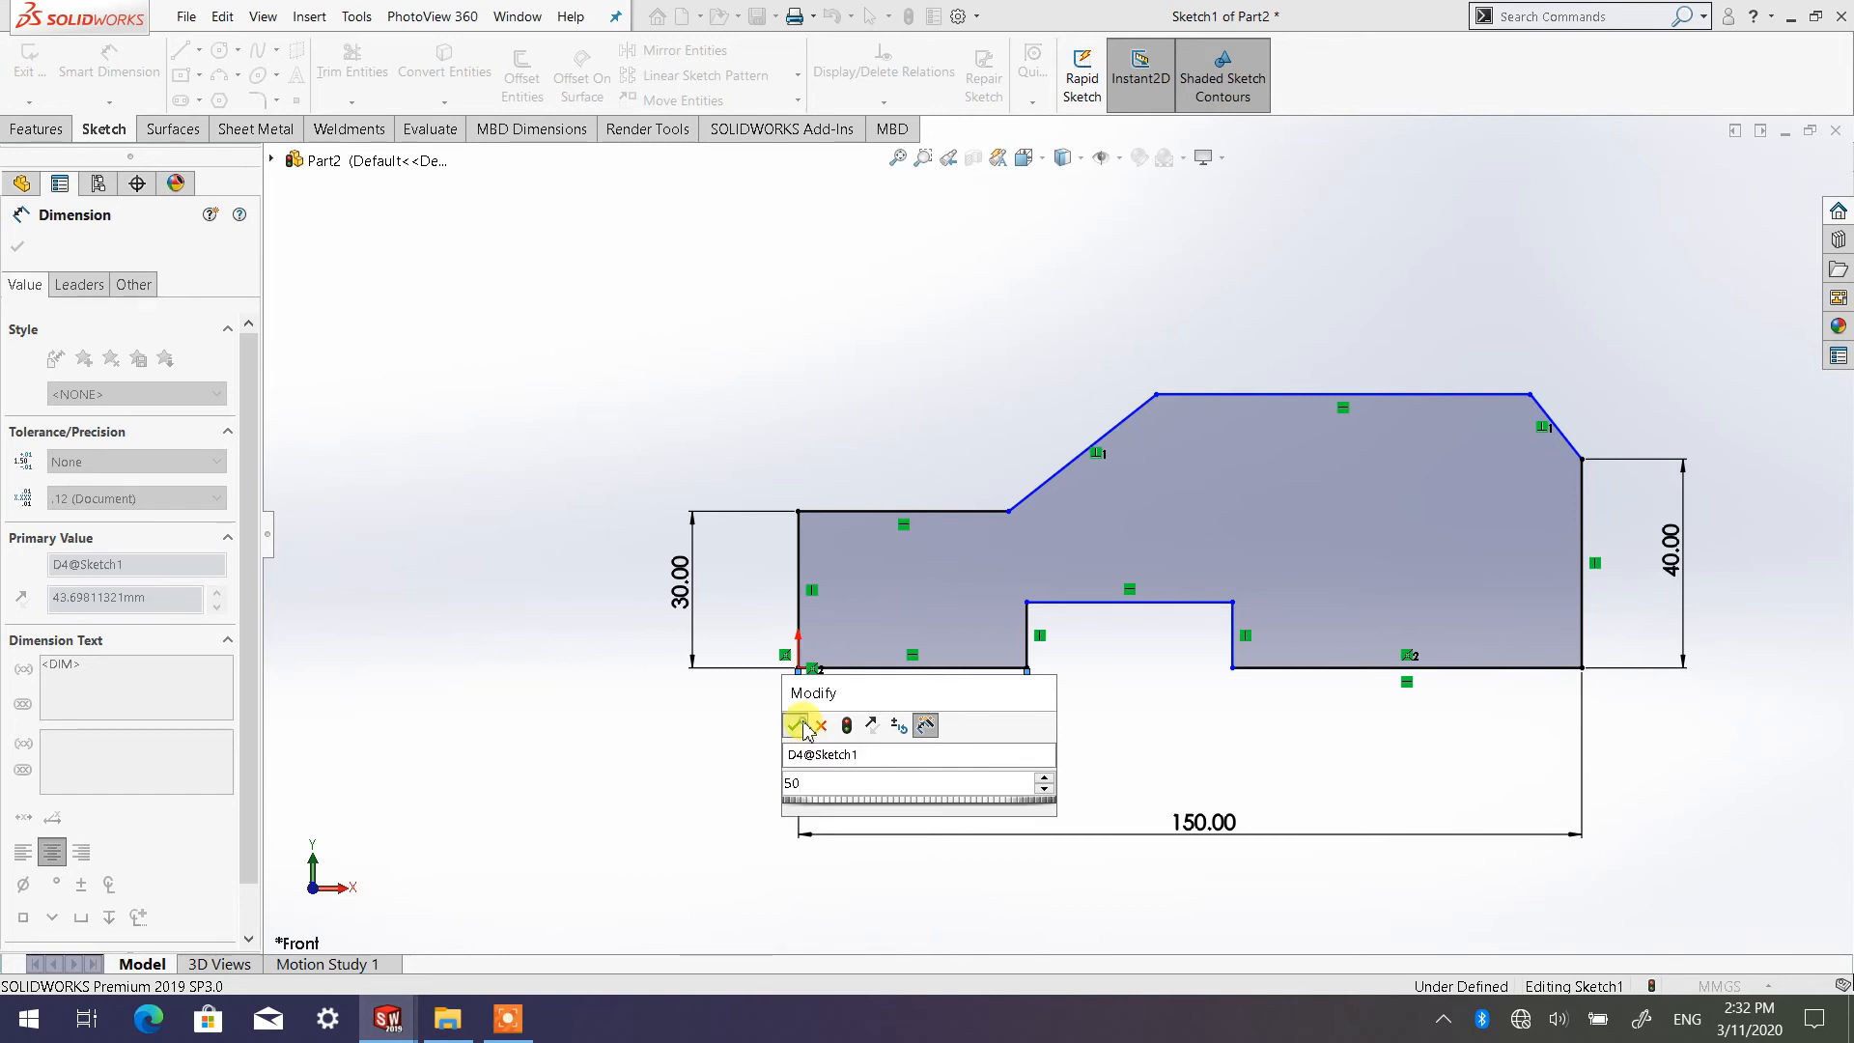
click(796, 725)
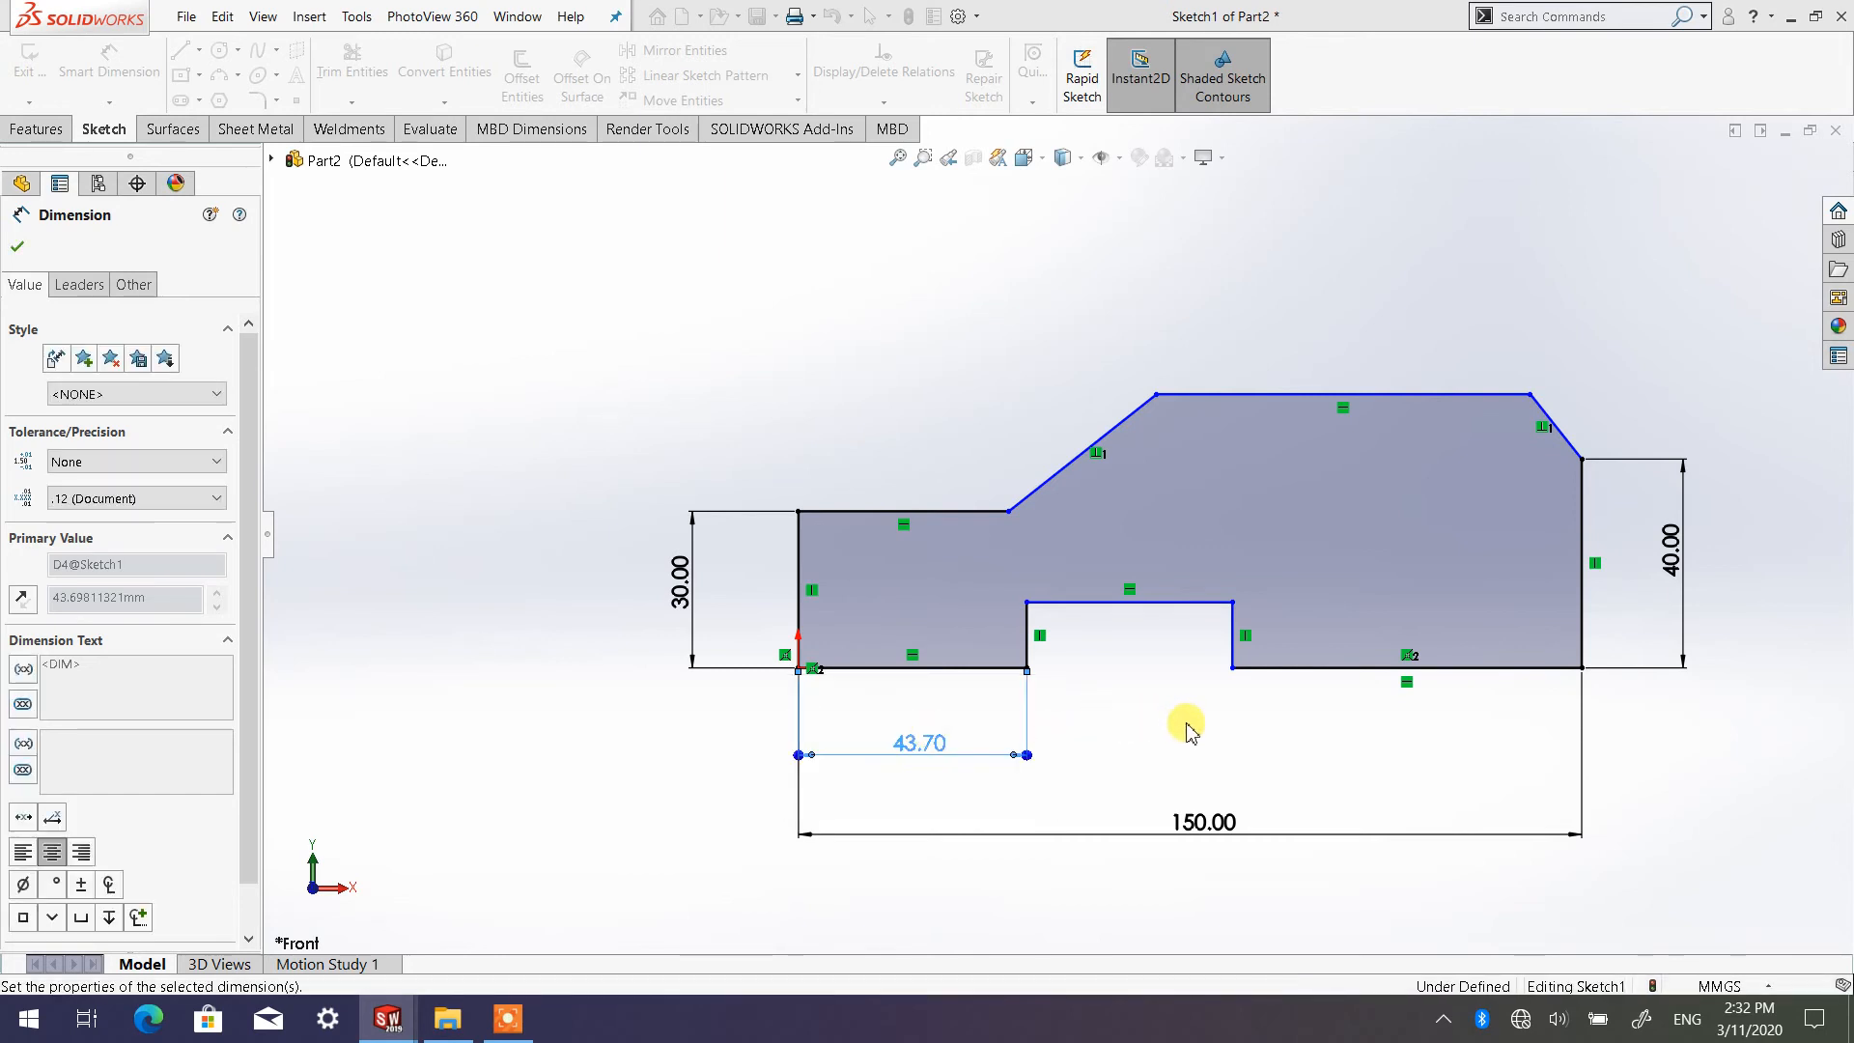
Dimension the distance from the notch's right side to the profile's right edge and set it to 50 mm
click(1235, 639)
click(1581, 623)
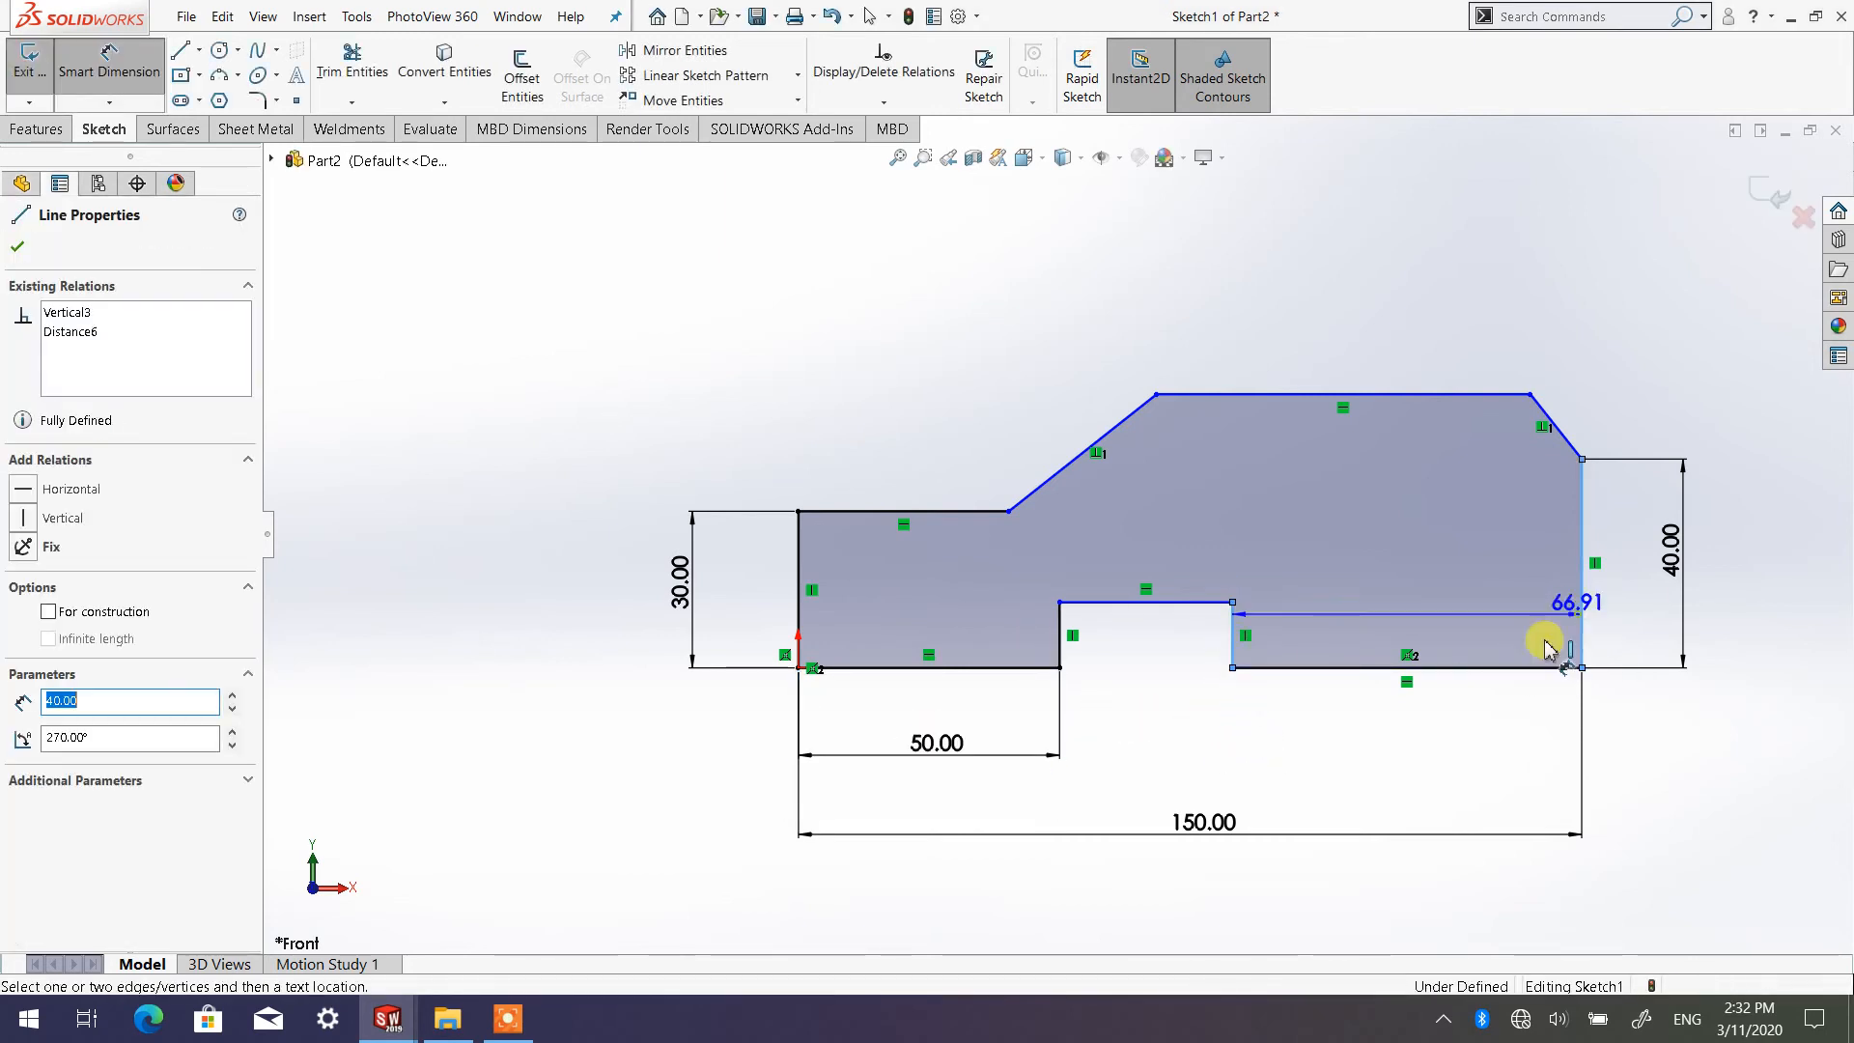
click(1429, 768)
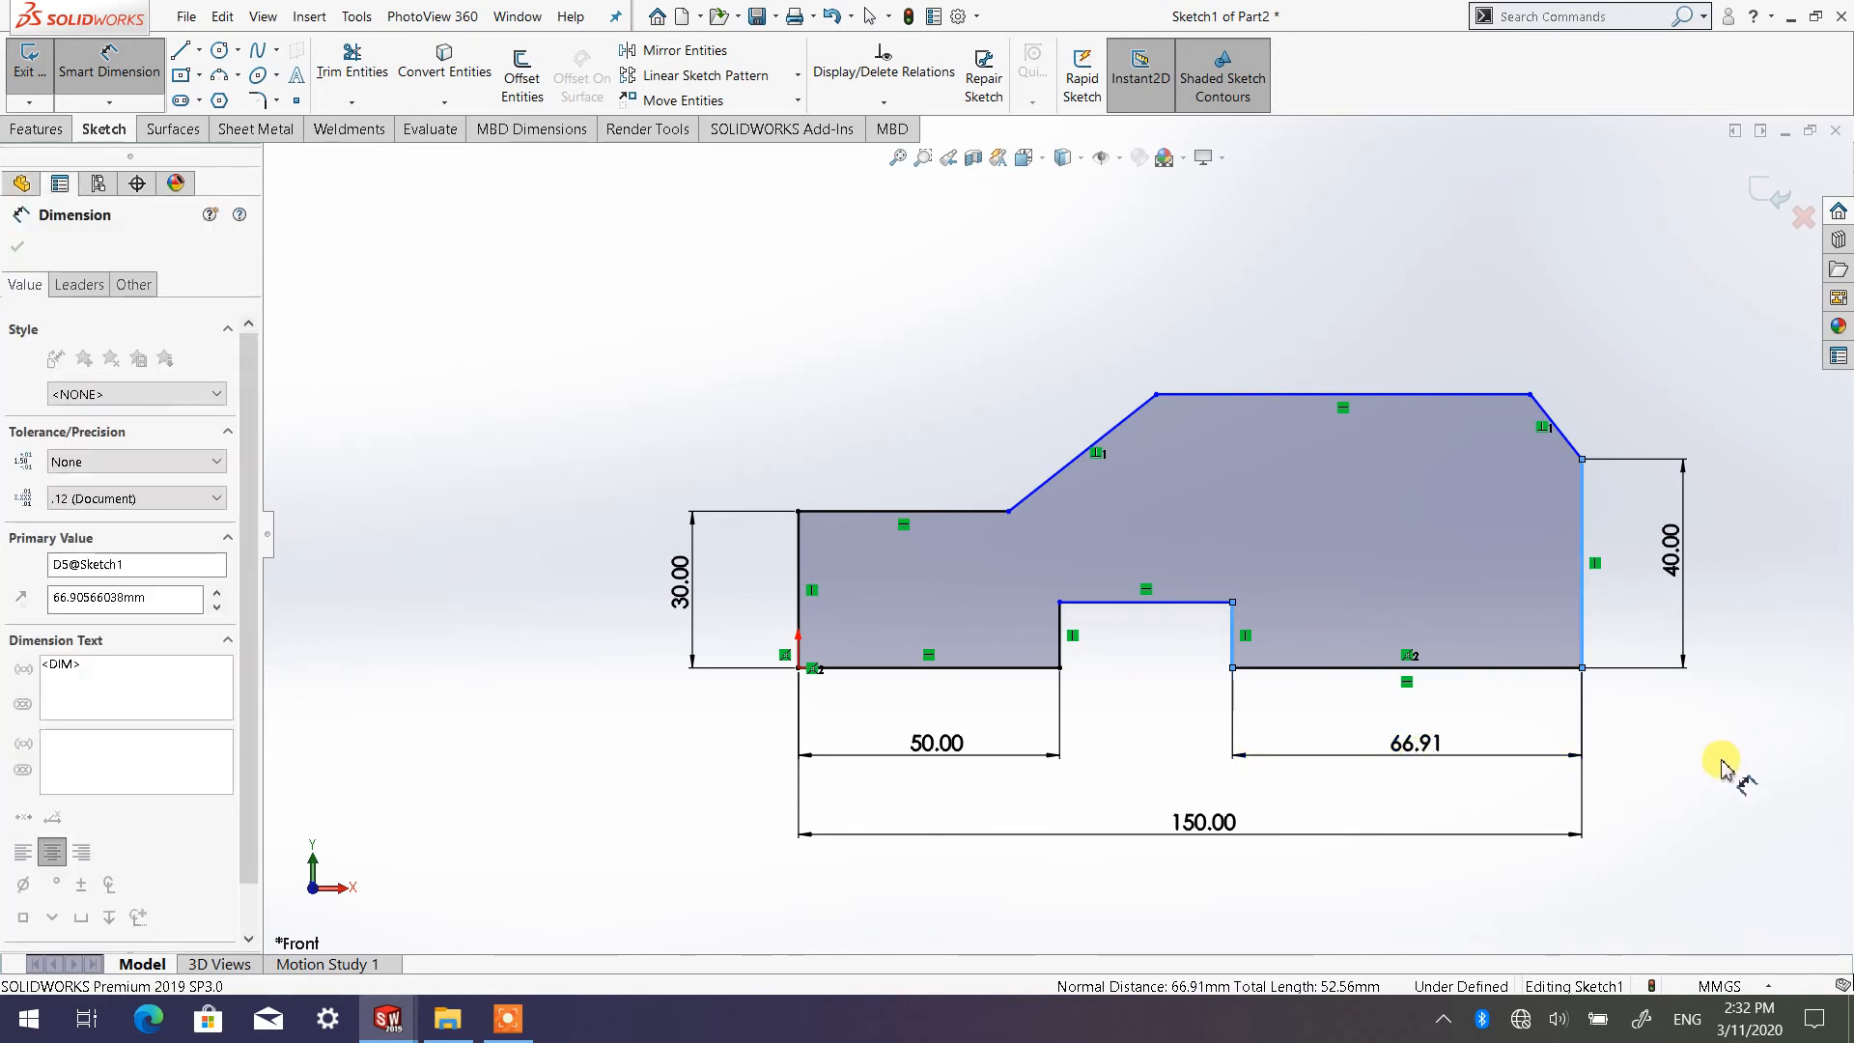
text(50)
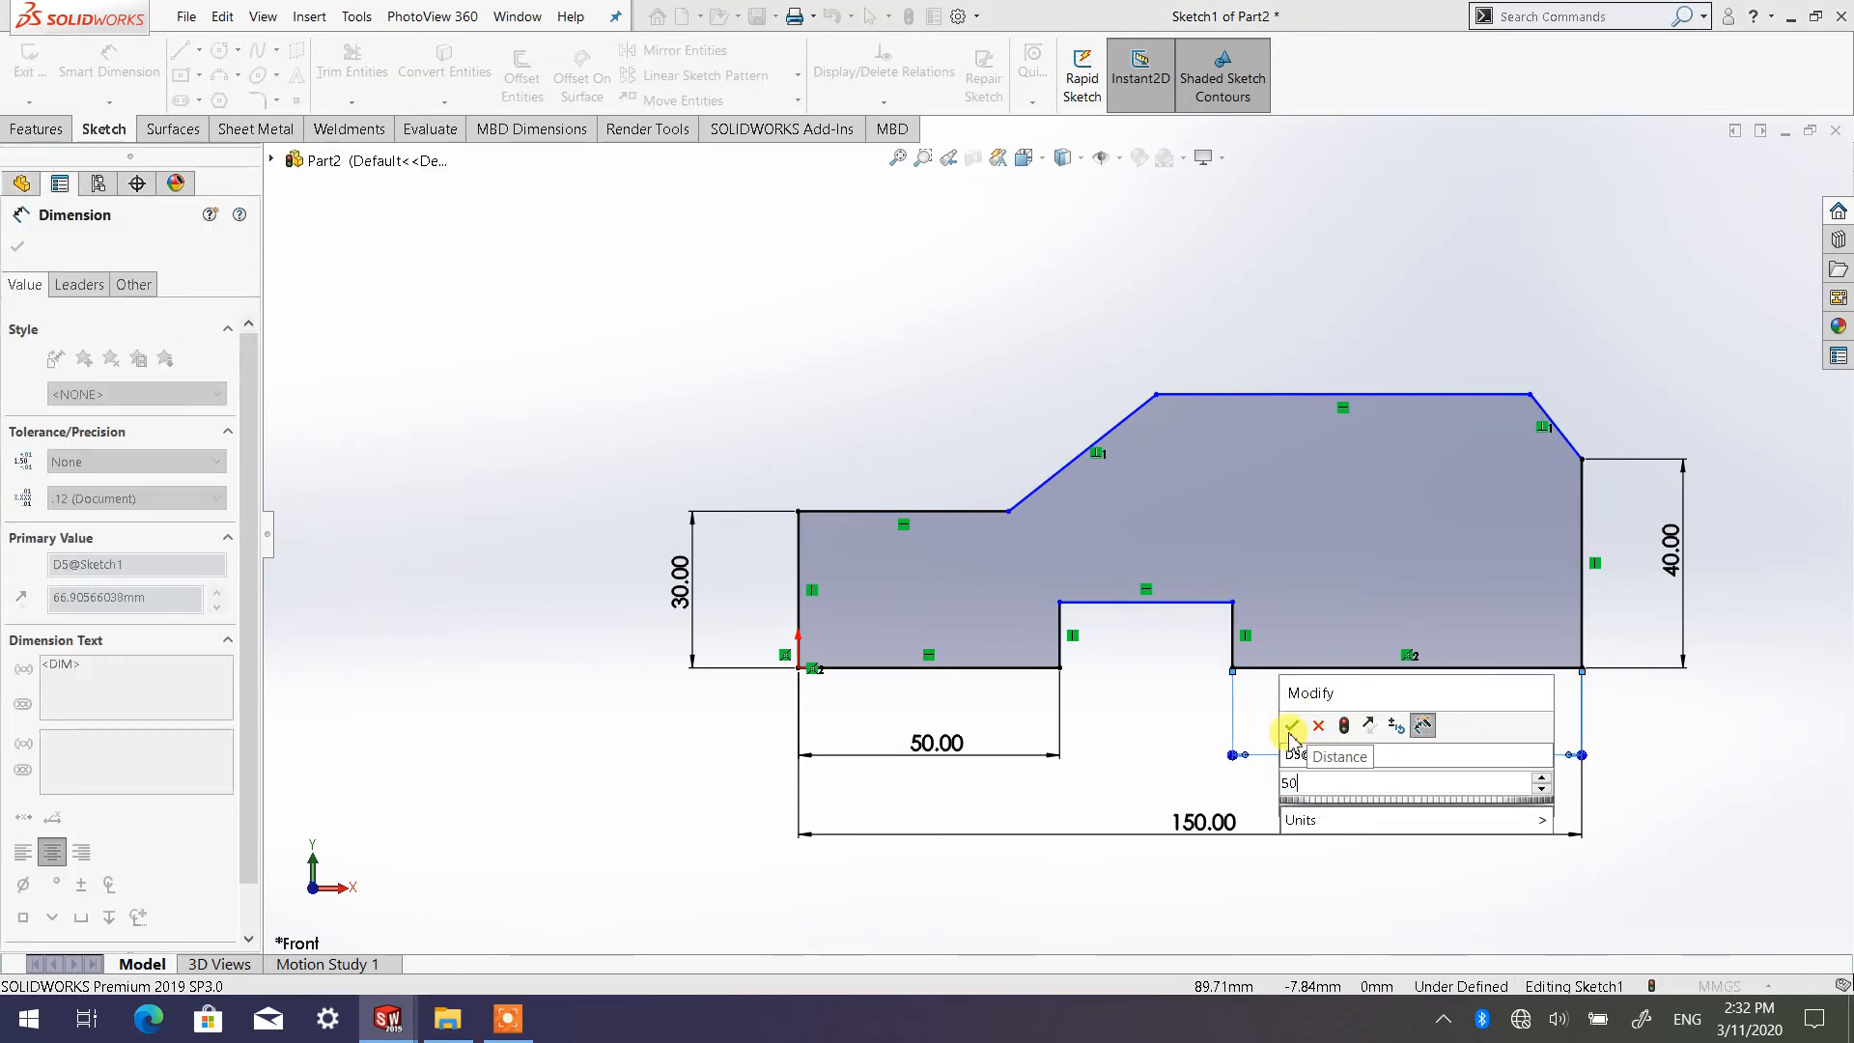
click(1294, 724)
click(1688, 772)
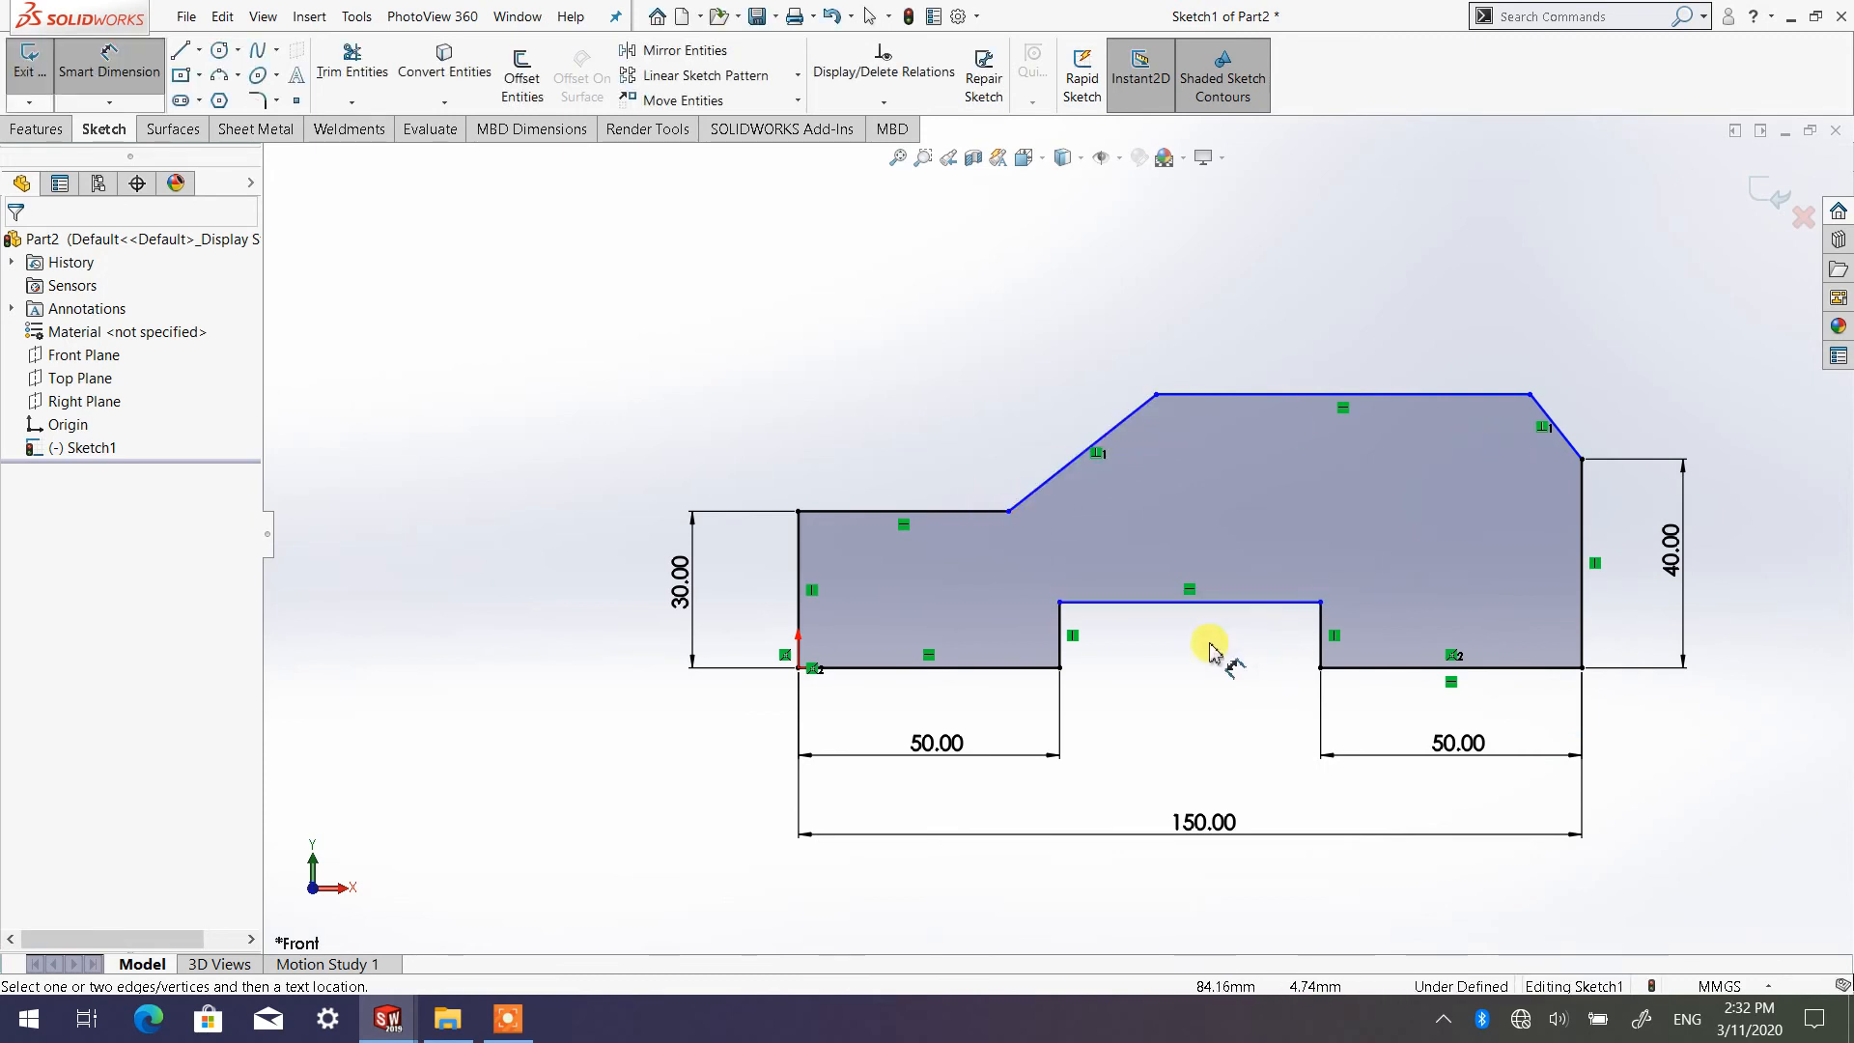
Dimension the notch's left vertical side and set the notch height to 15 mm
click(1062, 630)
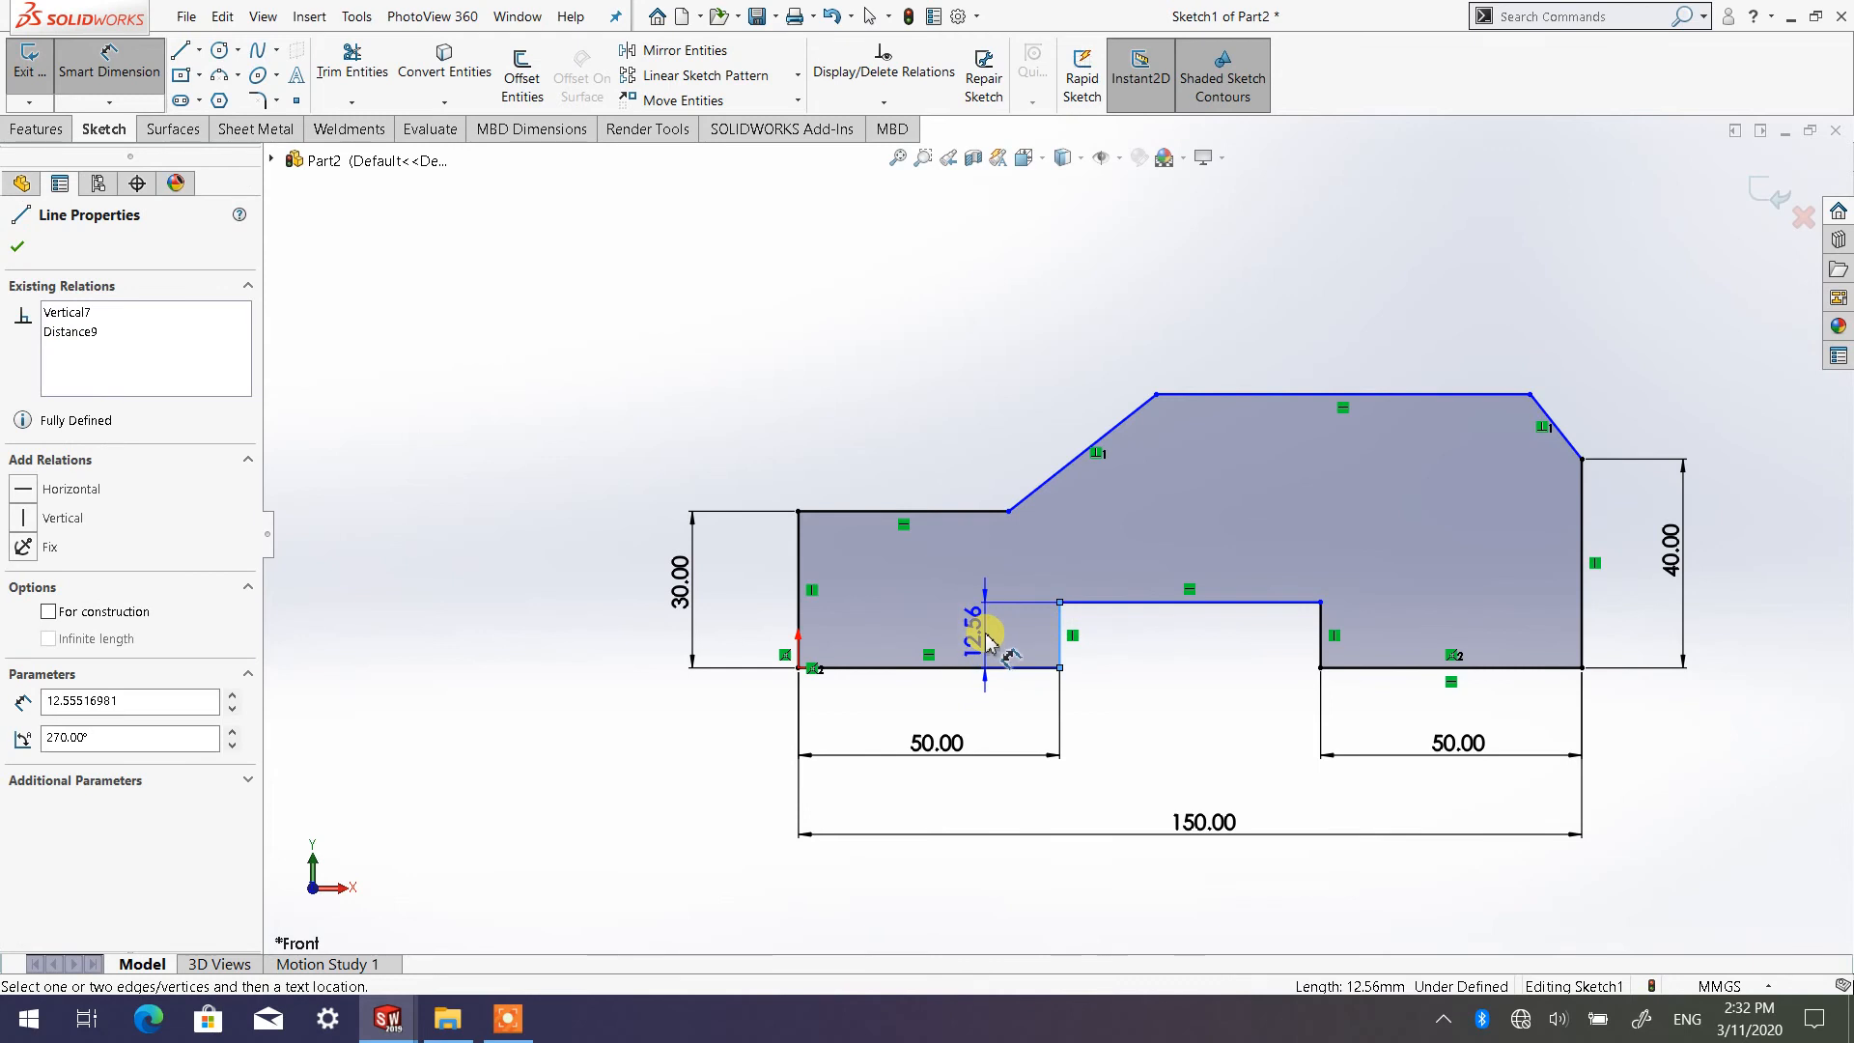
click(995, 636)
text(1)
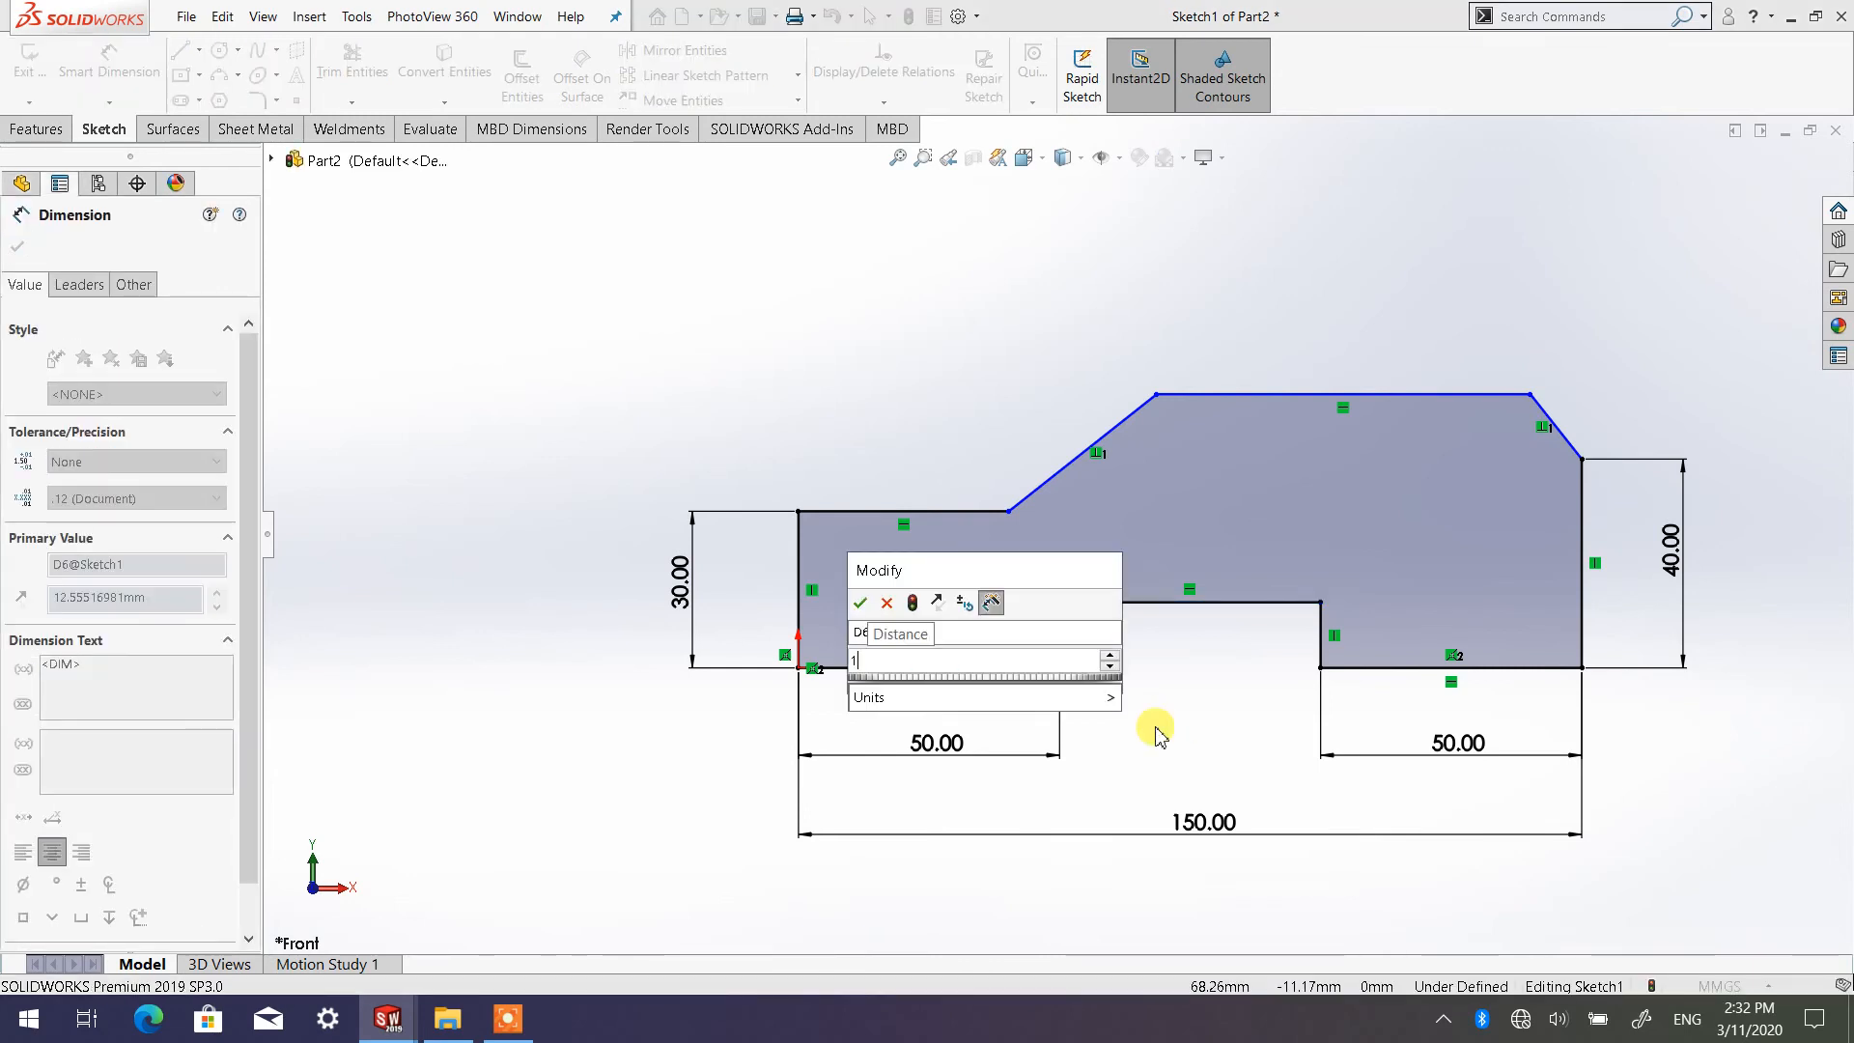
text(5)
click(861, 603)
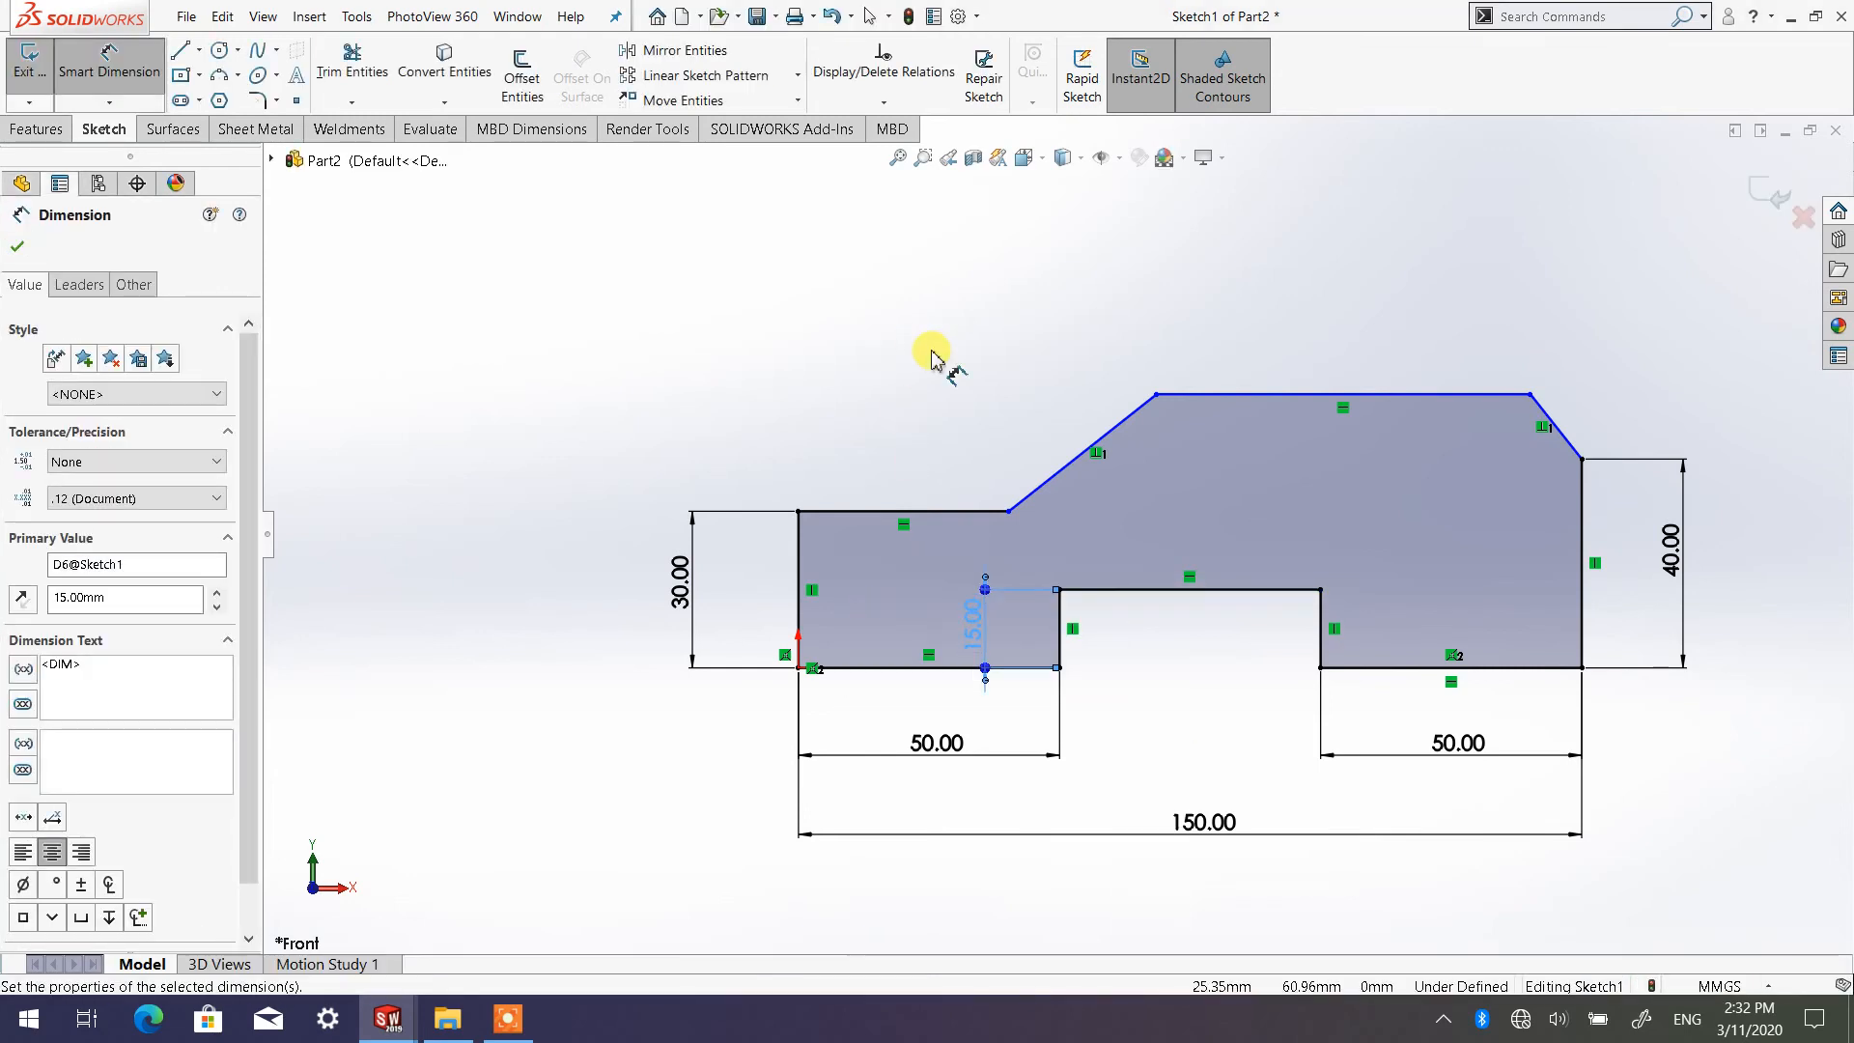
key(Escape)
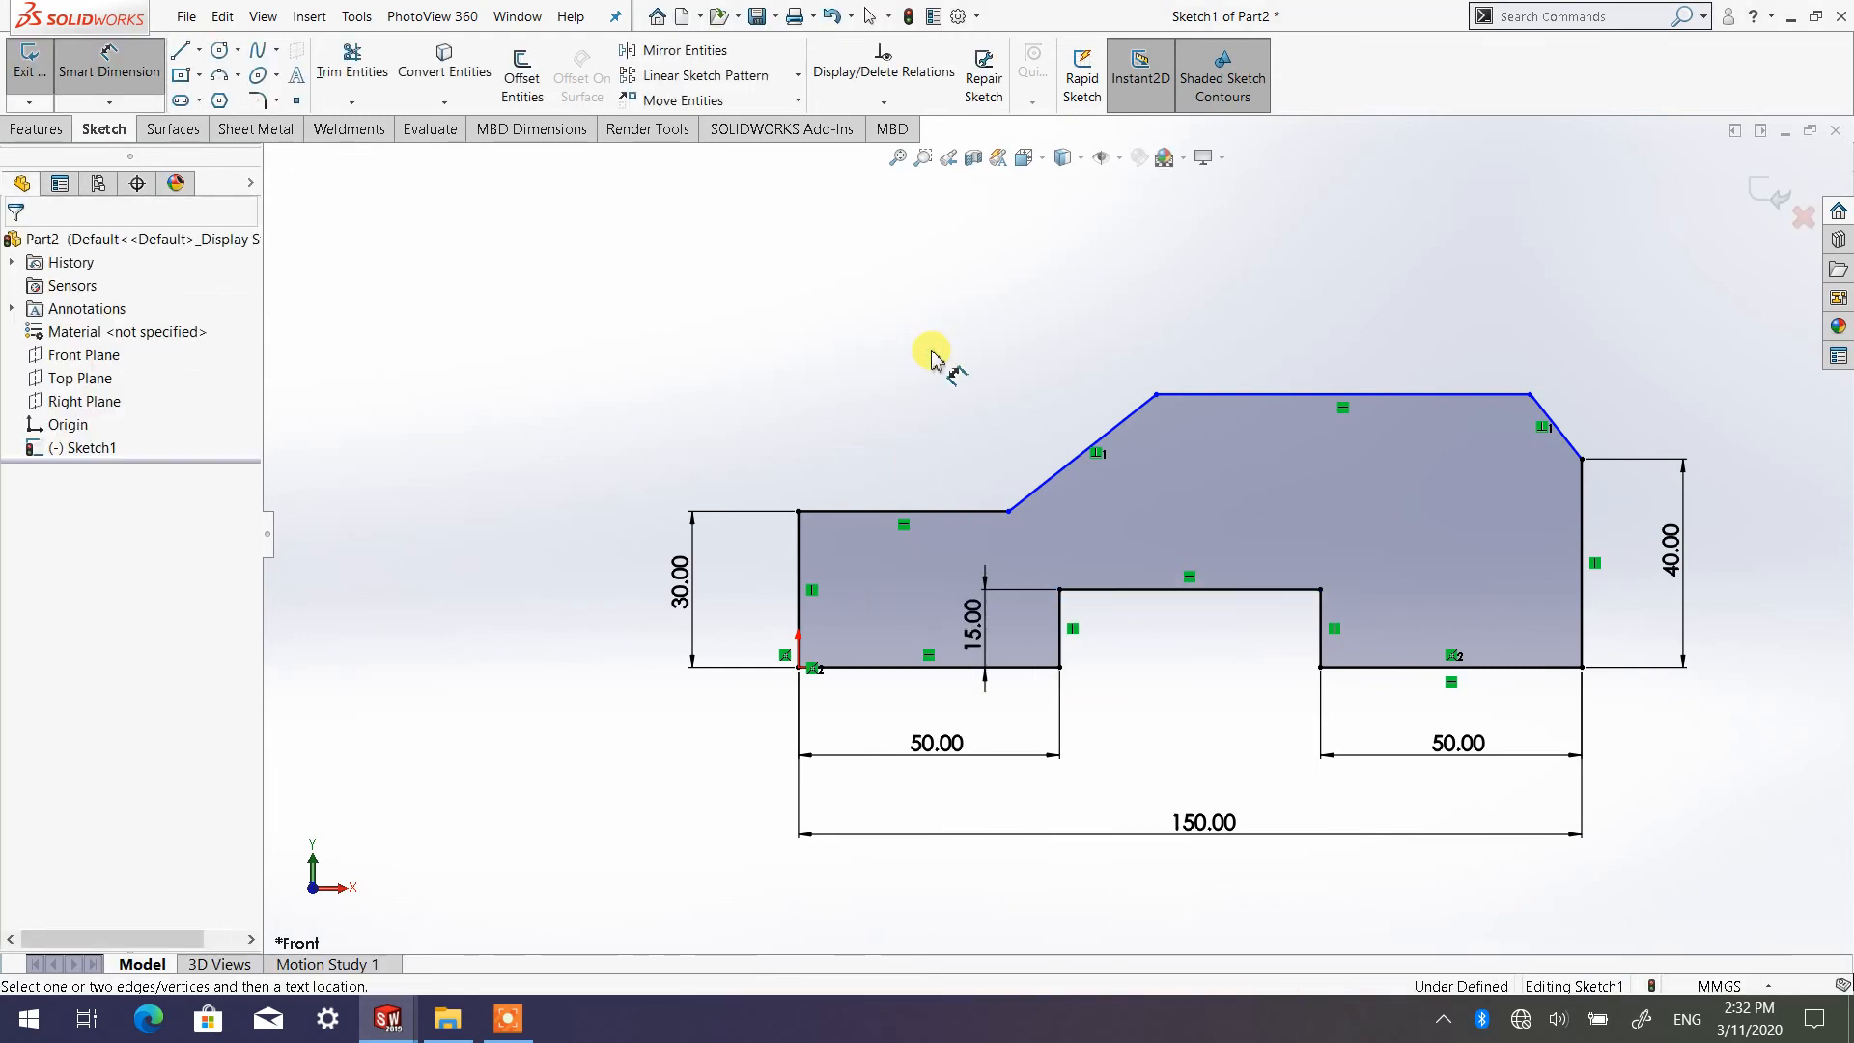
Dimension the overall height from the base line to the top horizontal line and set it to 60 mm
click(1482, 396)
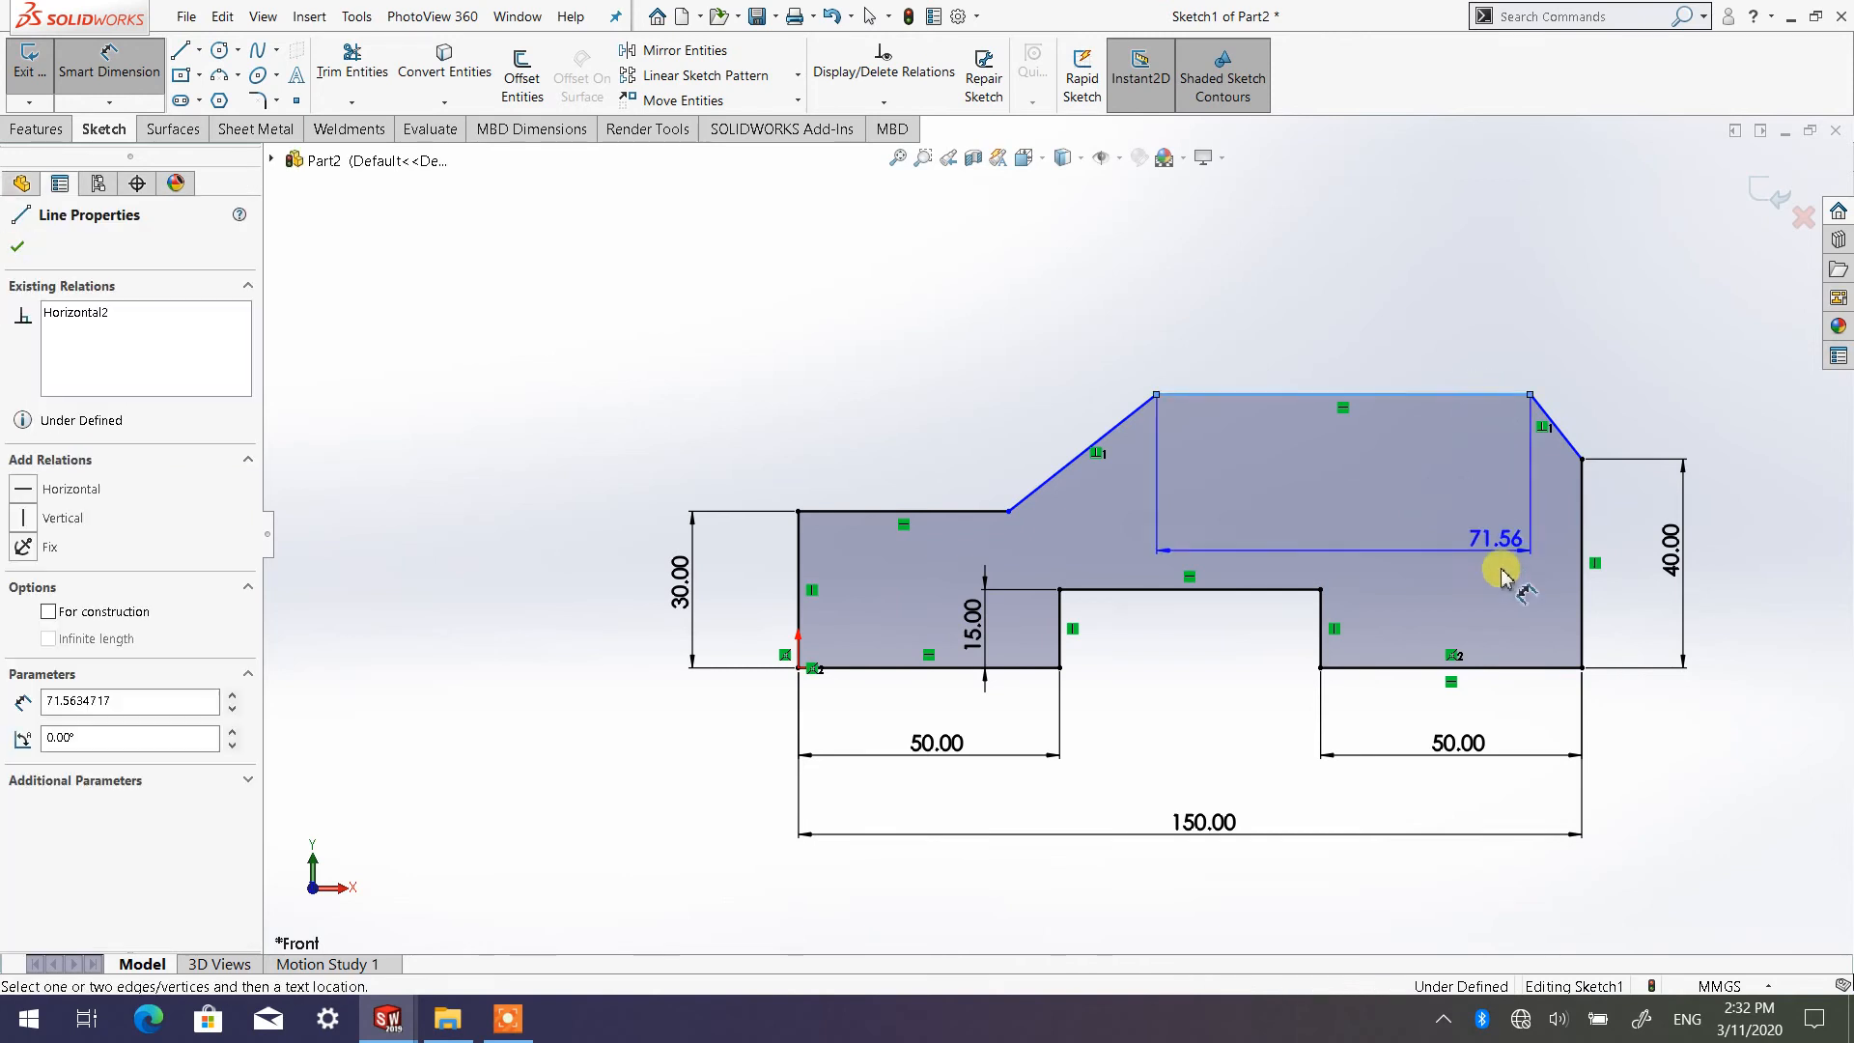
click(1520, 666)
click(1759, 531)
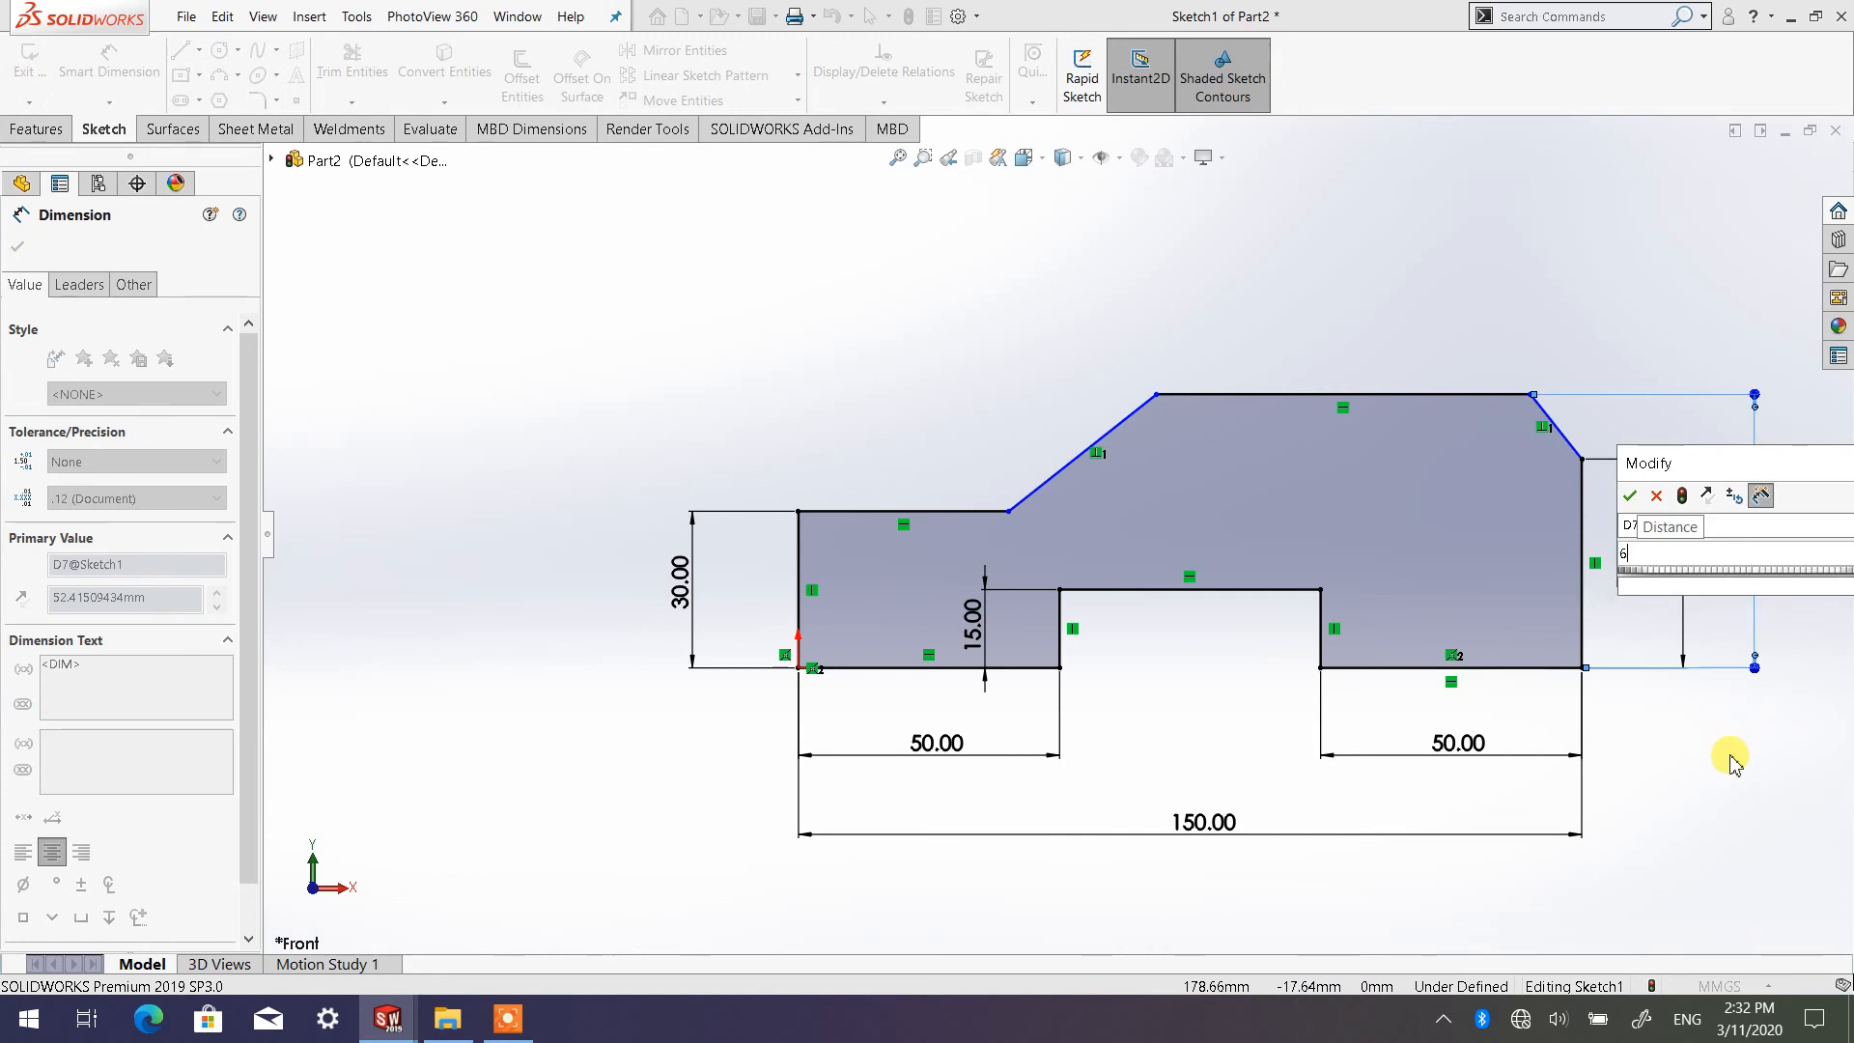
click(1630, 495)
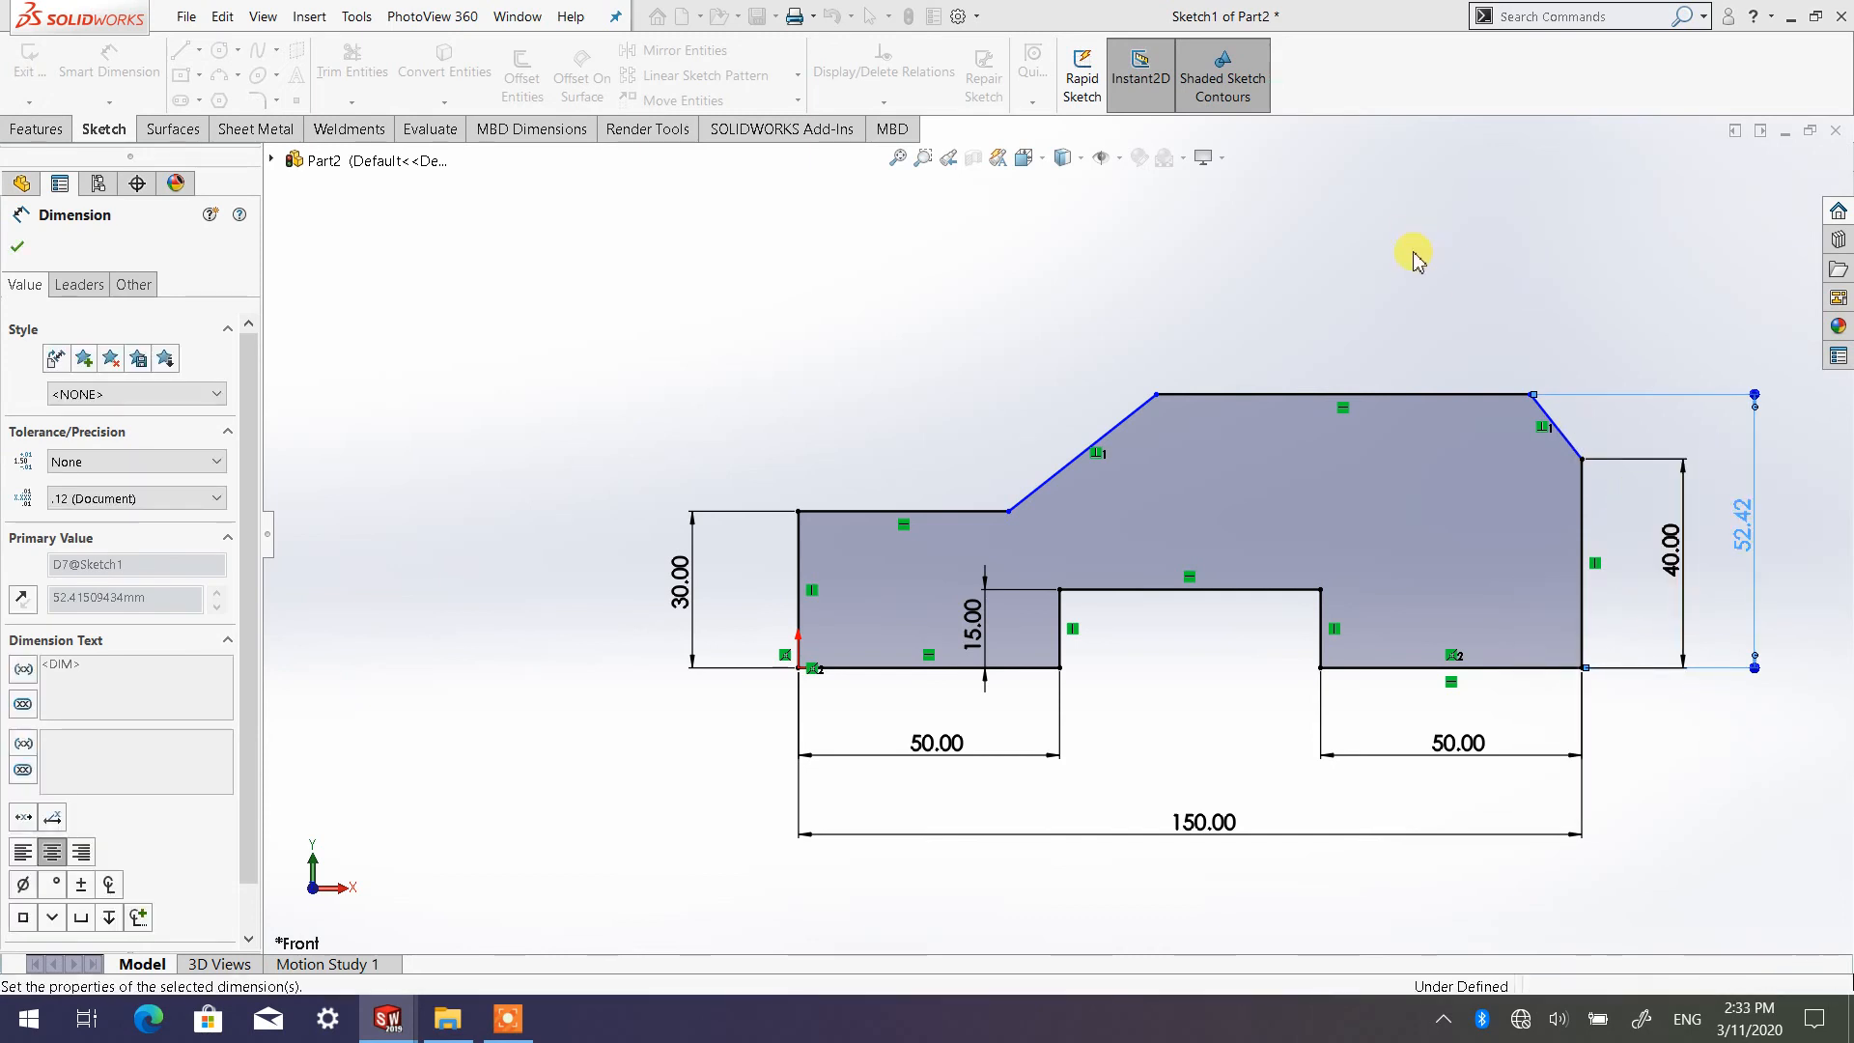
Dimension the angle between the lower-left shelf's horizontal line and the left slanted line and set it to 50°
click(1352, 265)
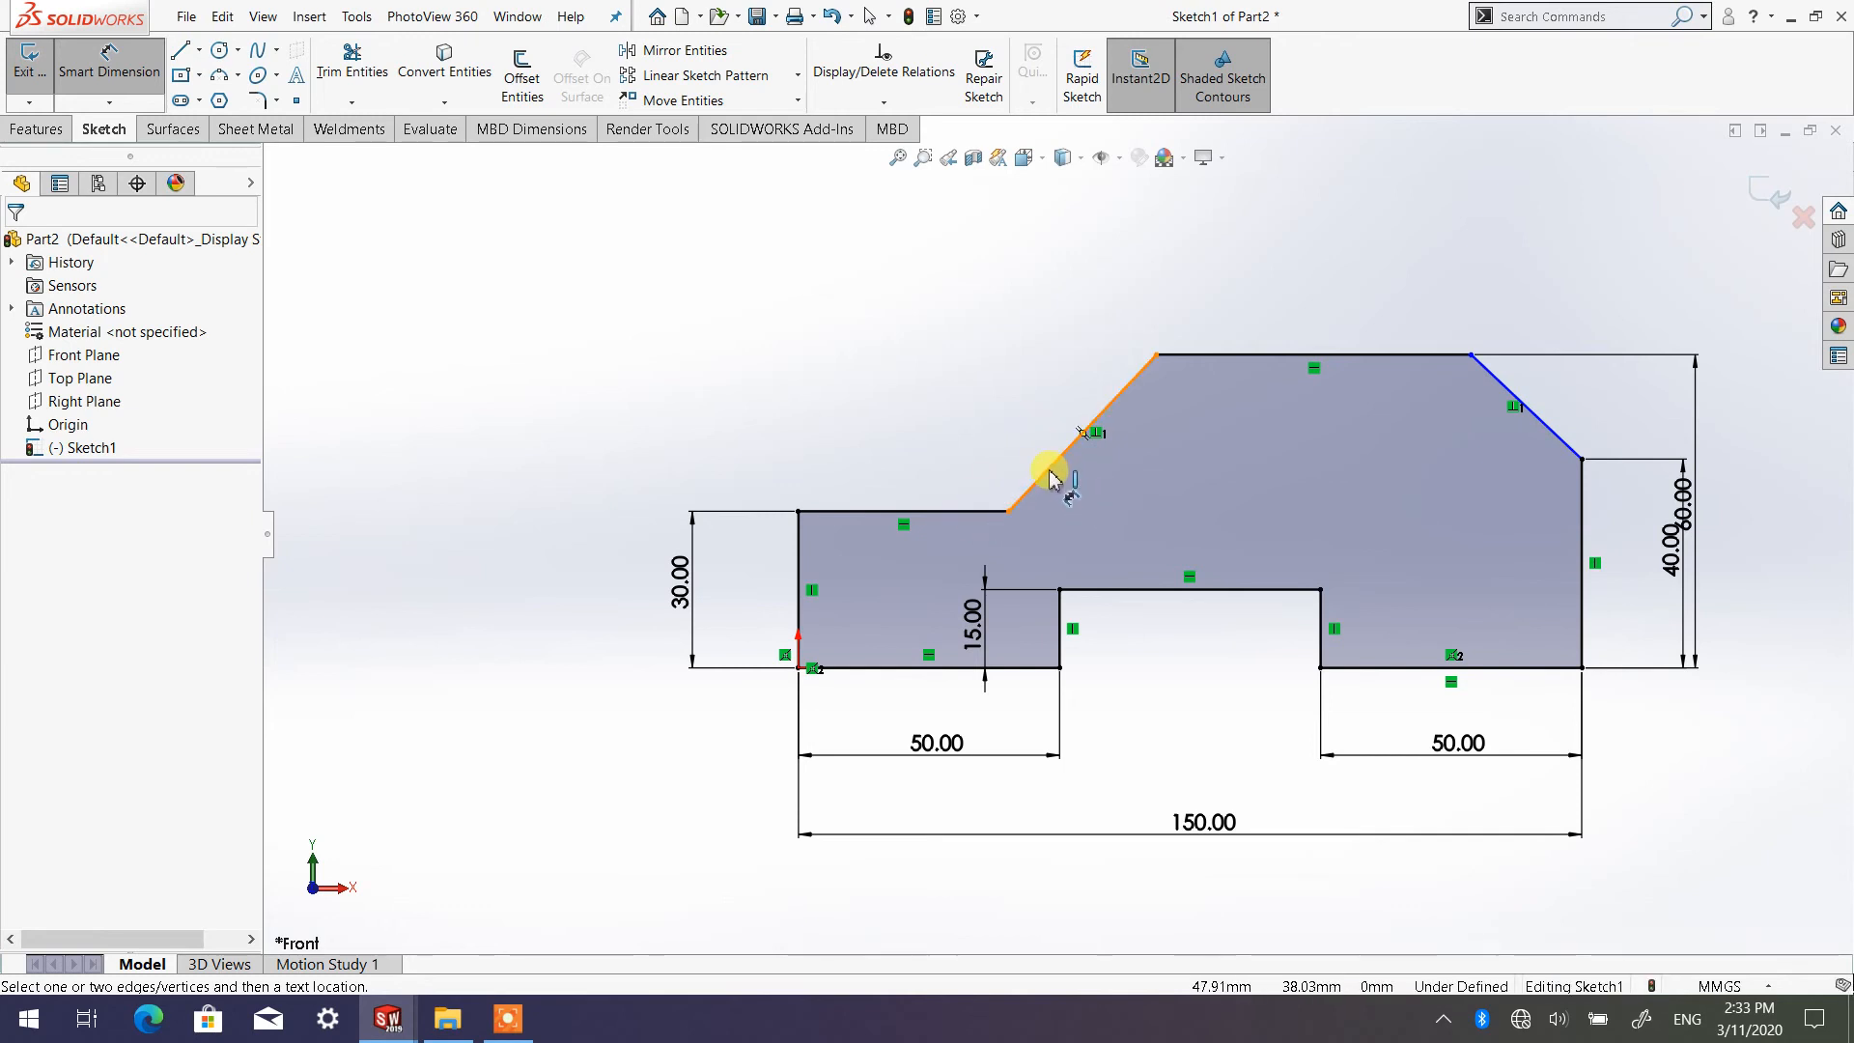
click(962, 513)
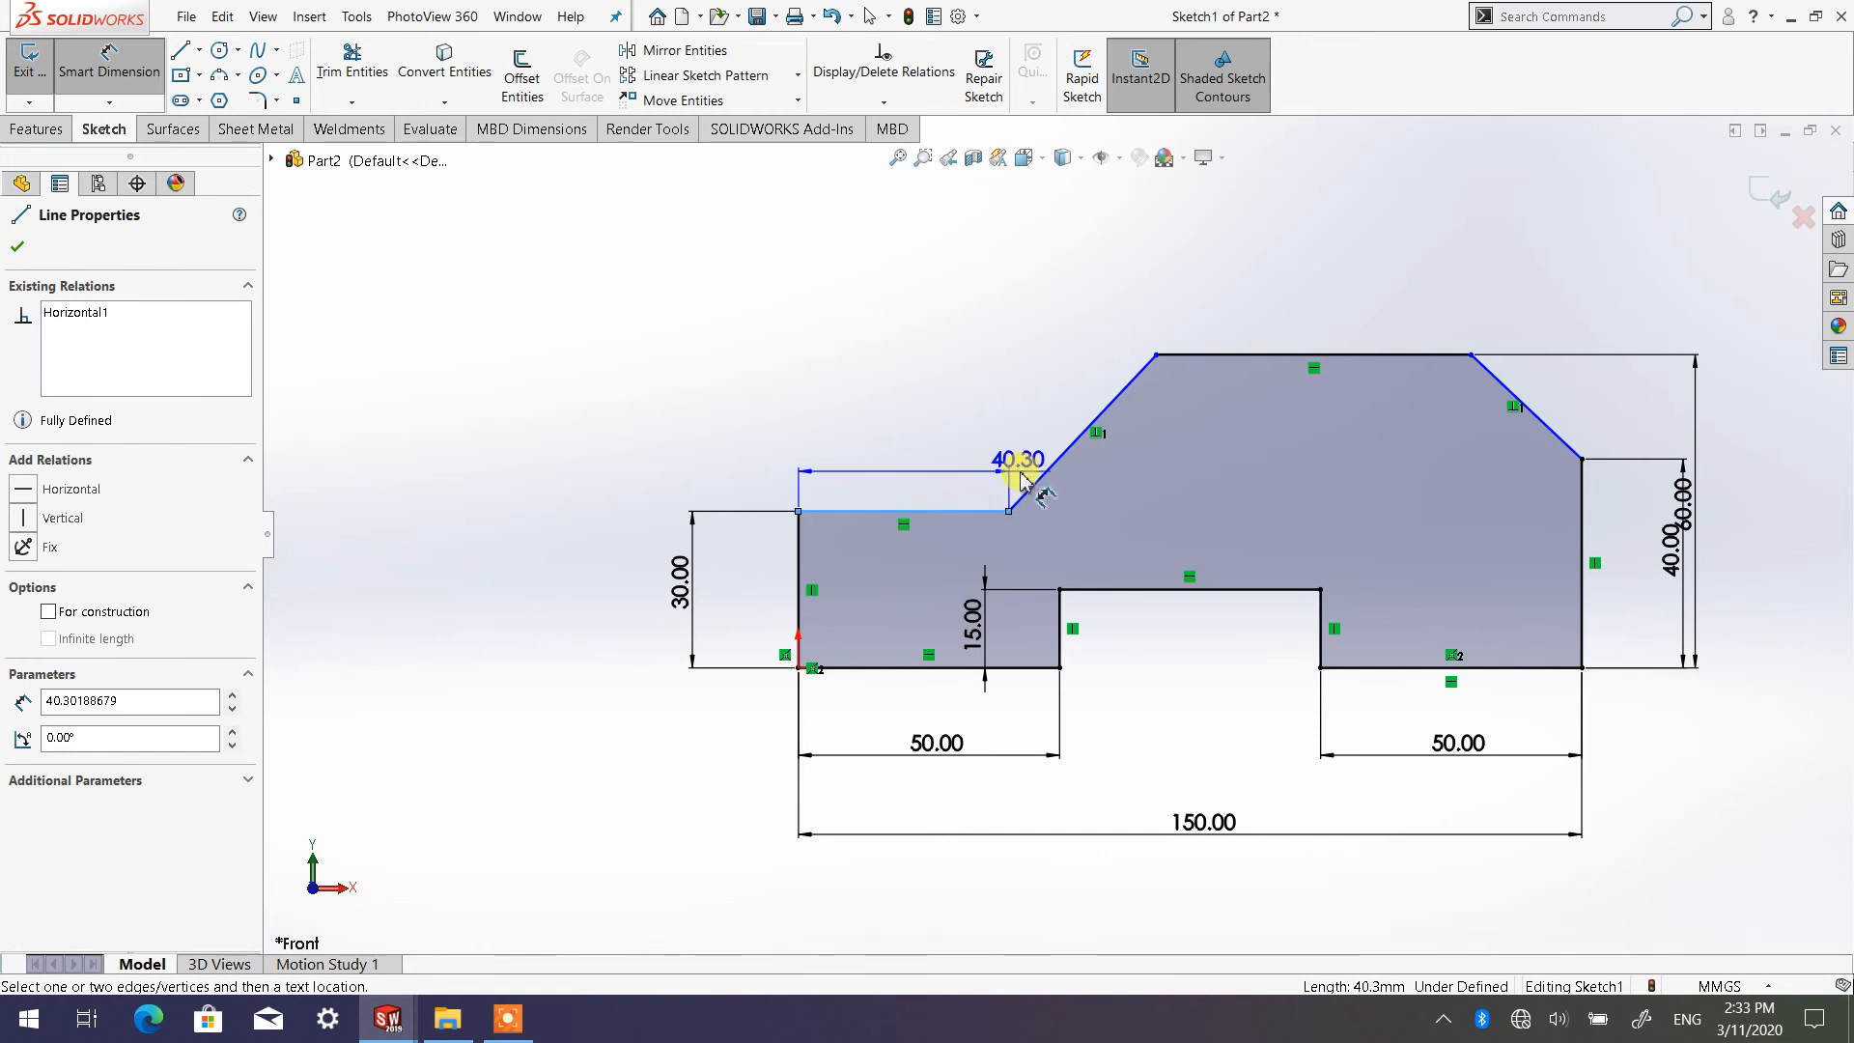
click(1049, 480)
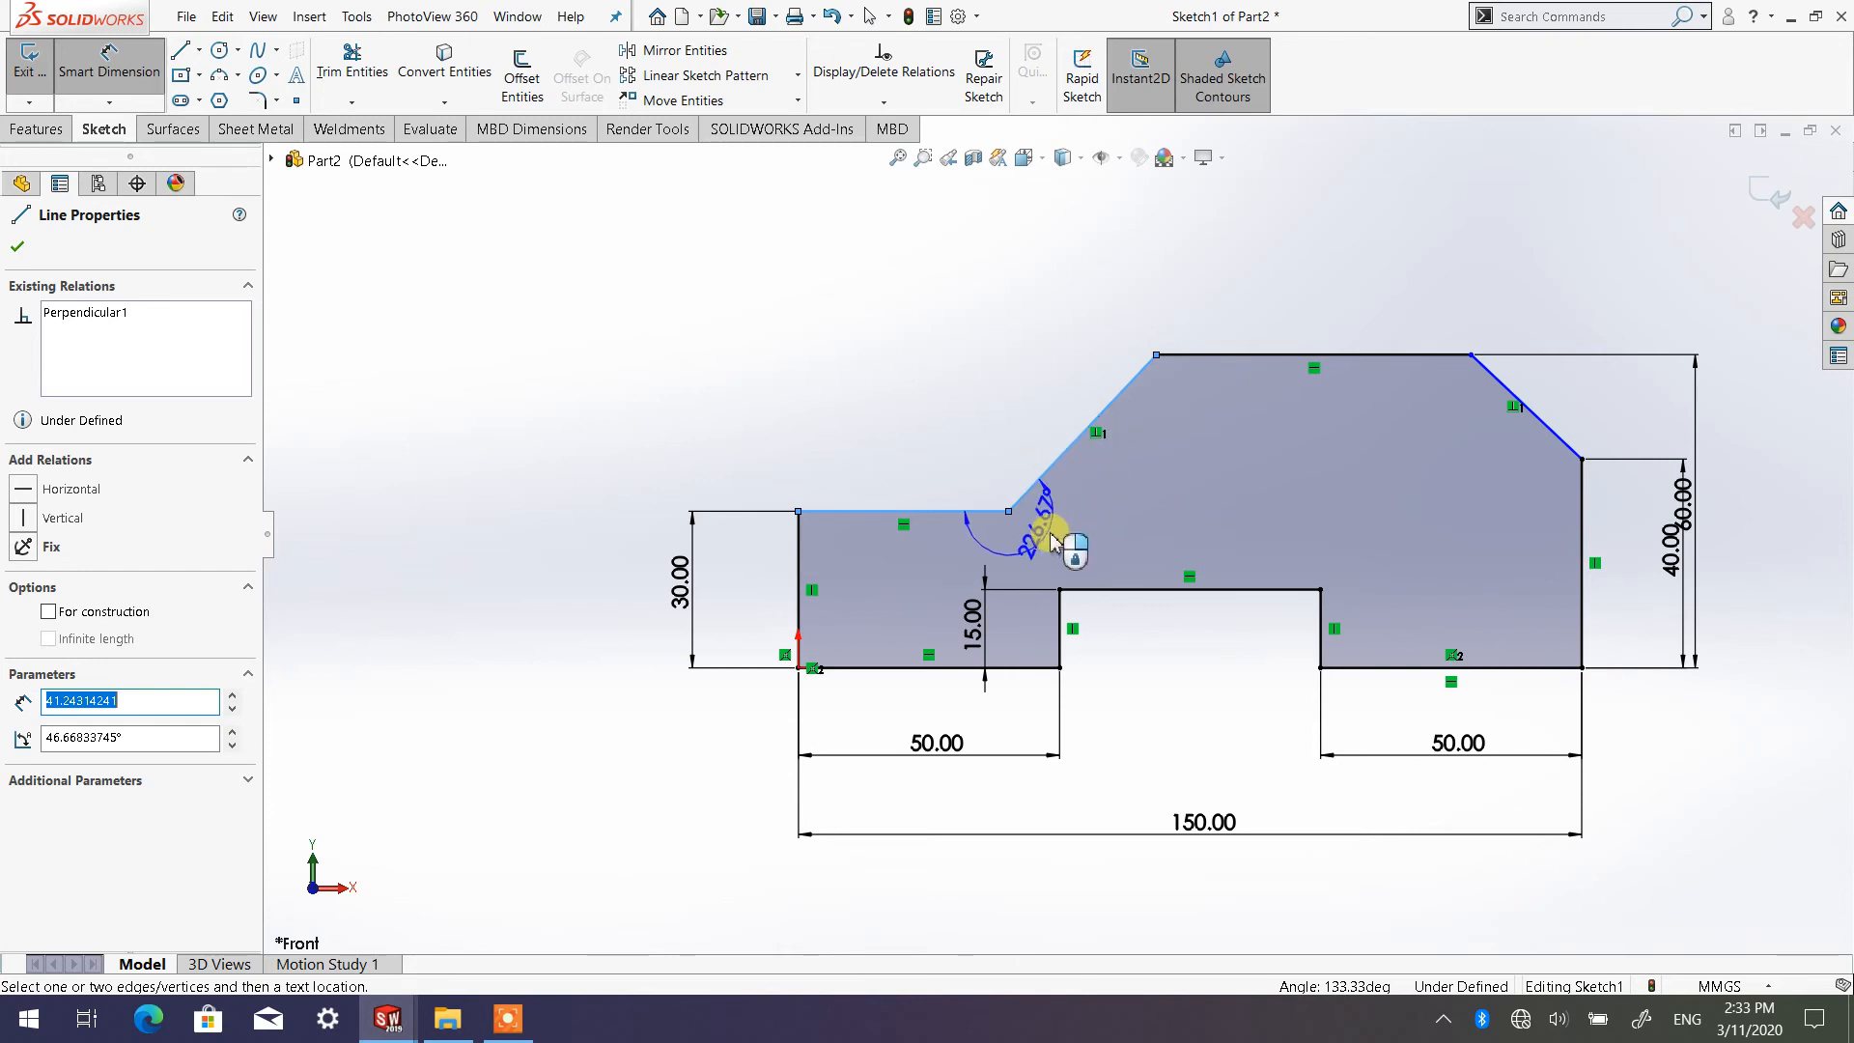
click(1135, 470)
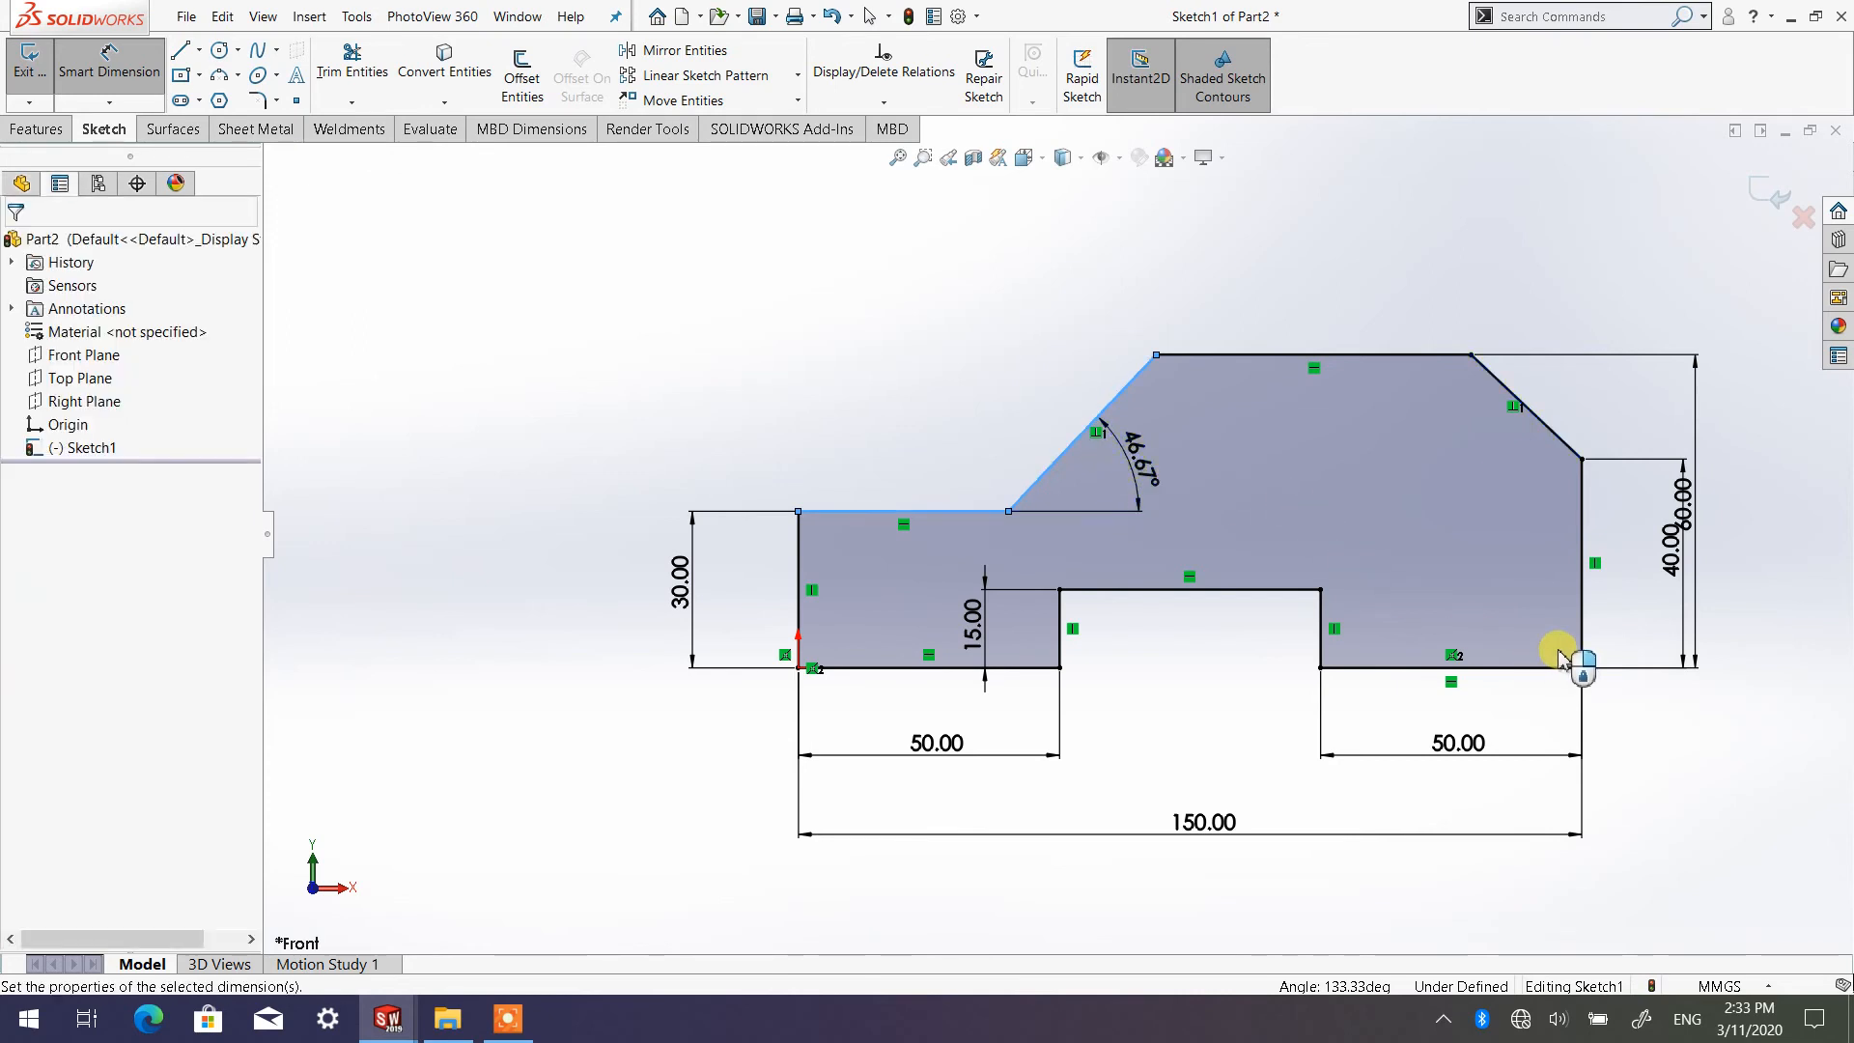
text(50)
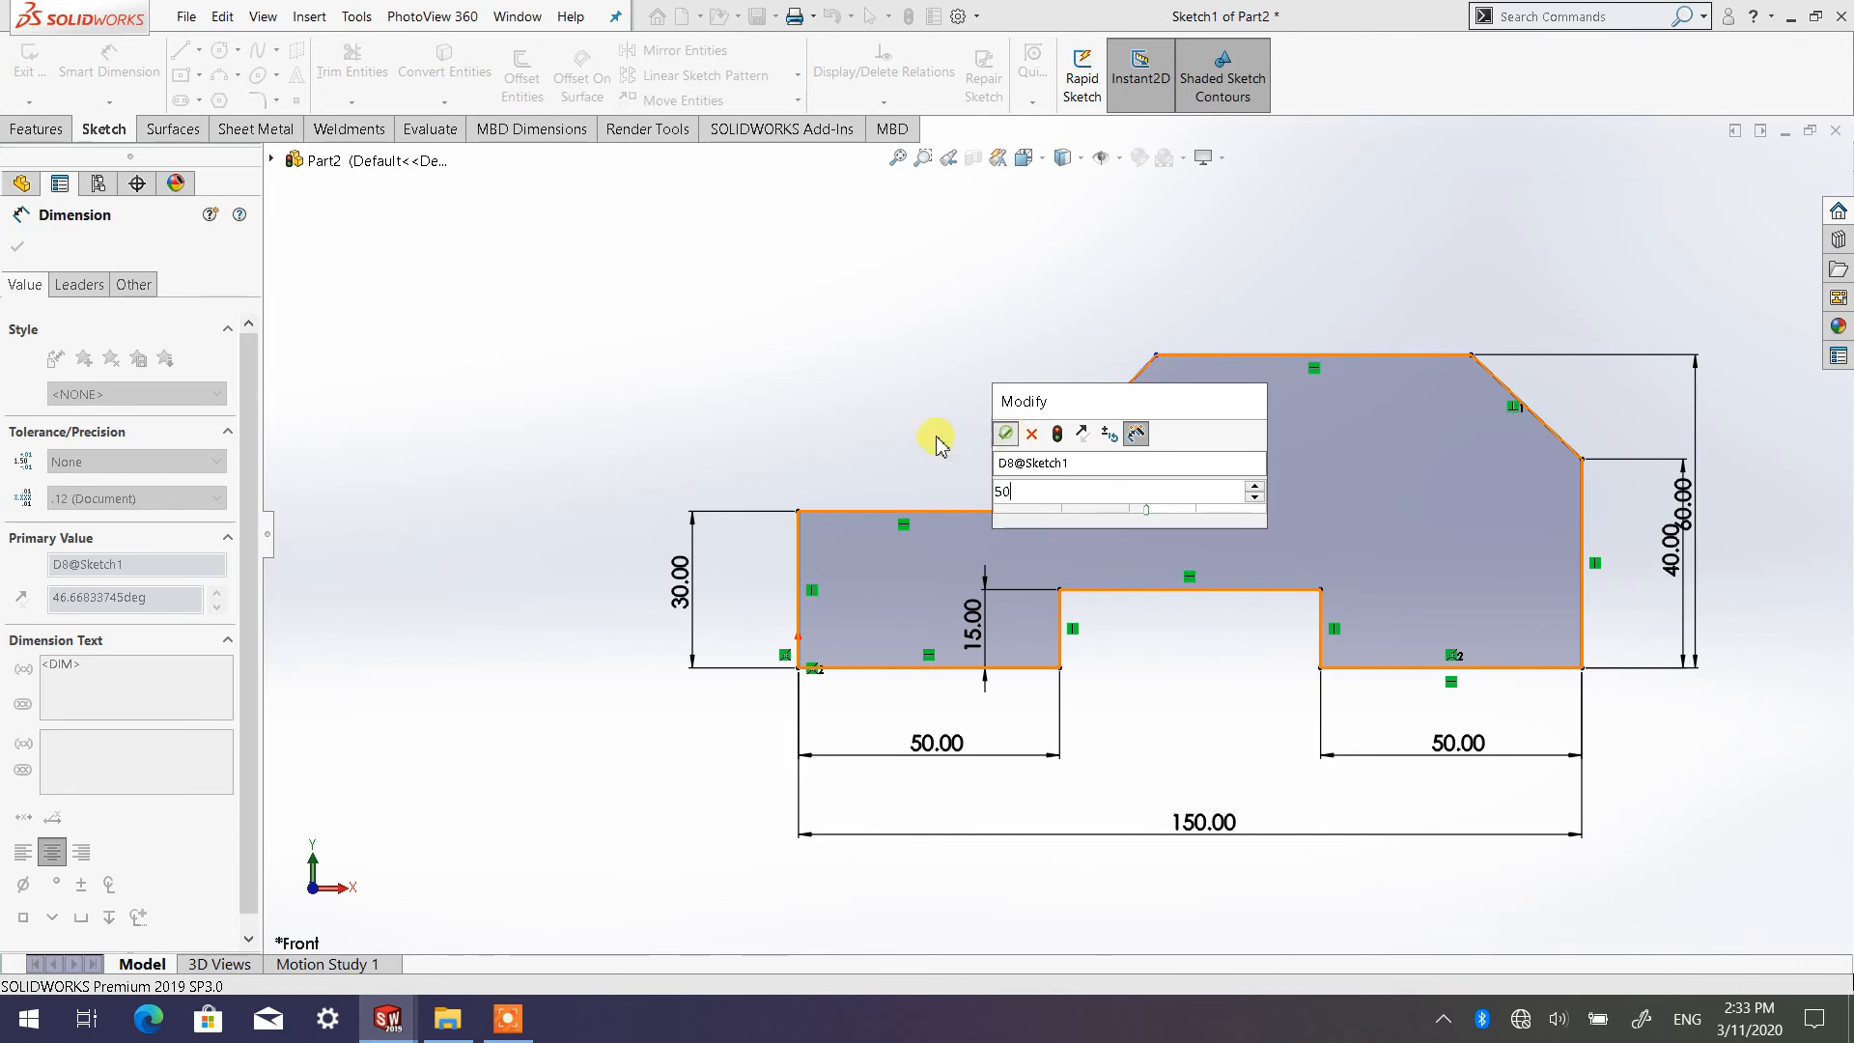
key(Return)
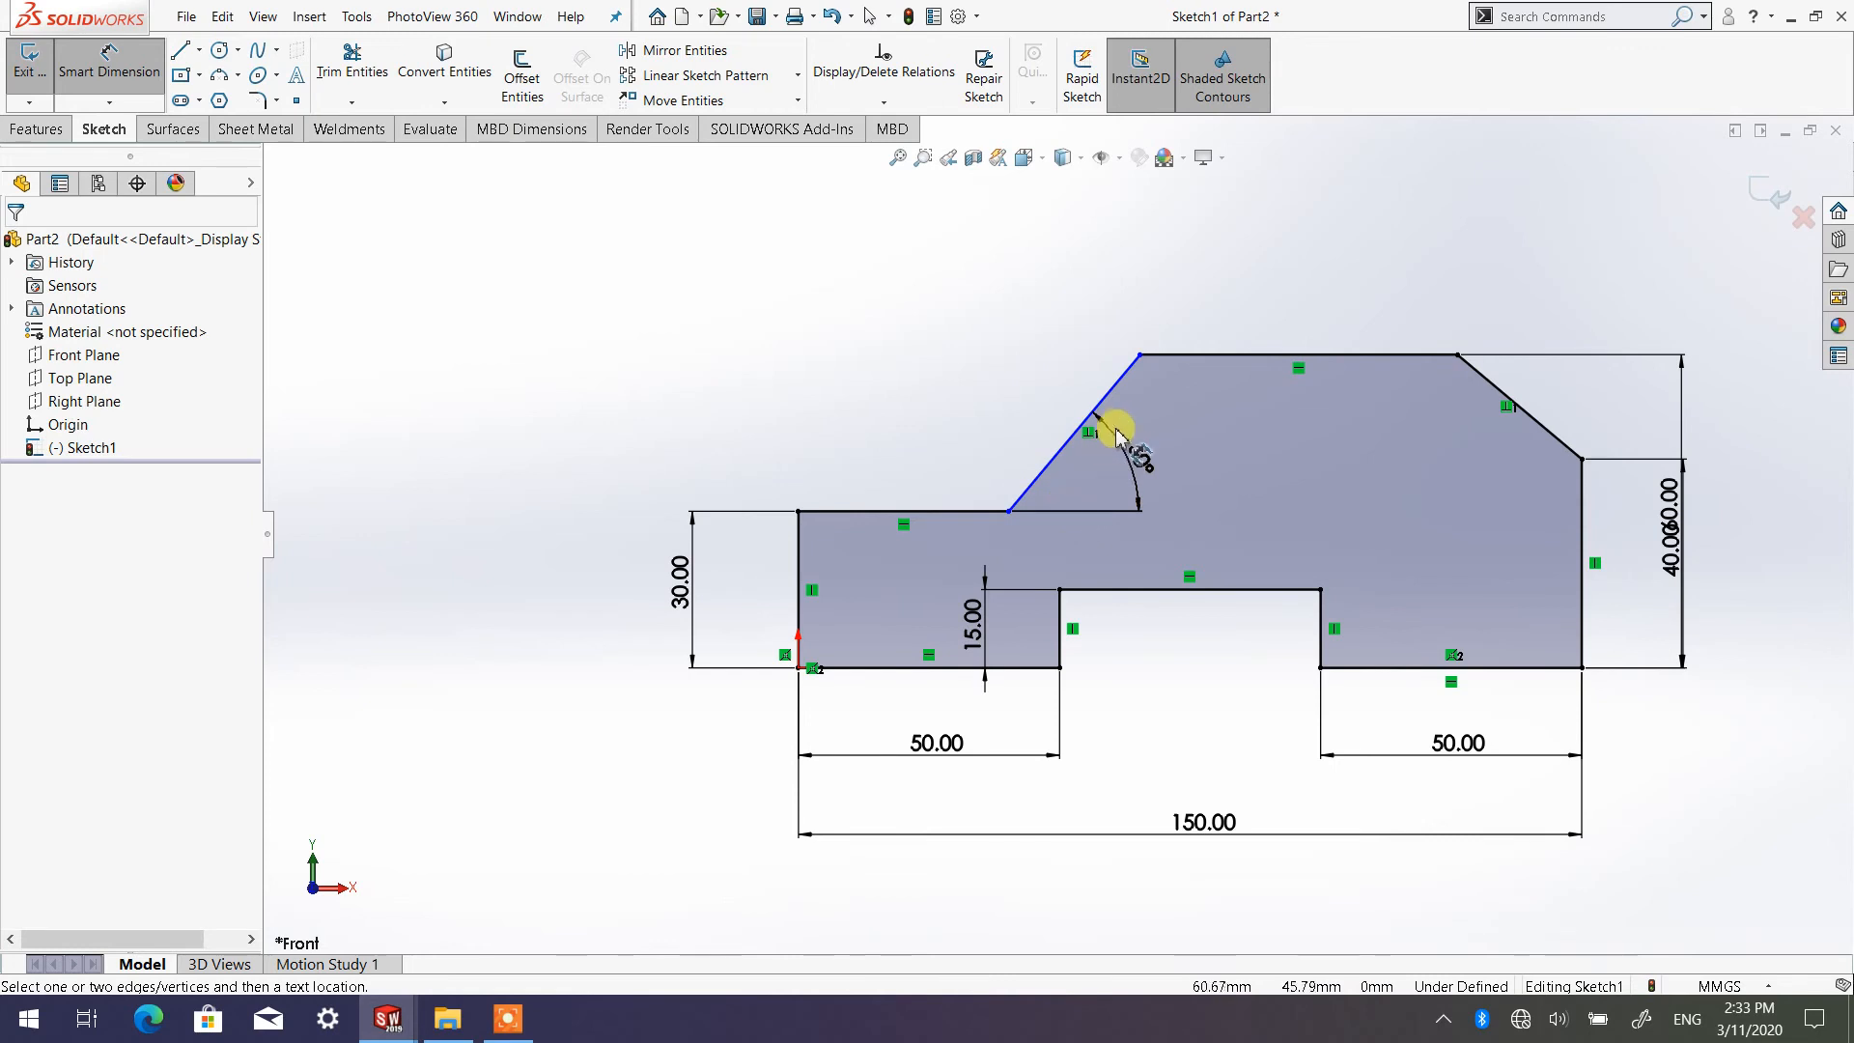
Dimension the horizontal distance from the profile's left edge to the top end of the left slanted line and set it to 65 mm
click(1140, 356)
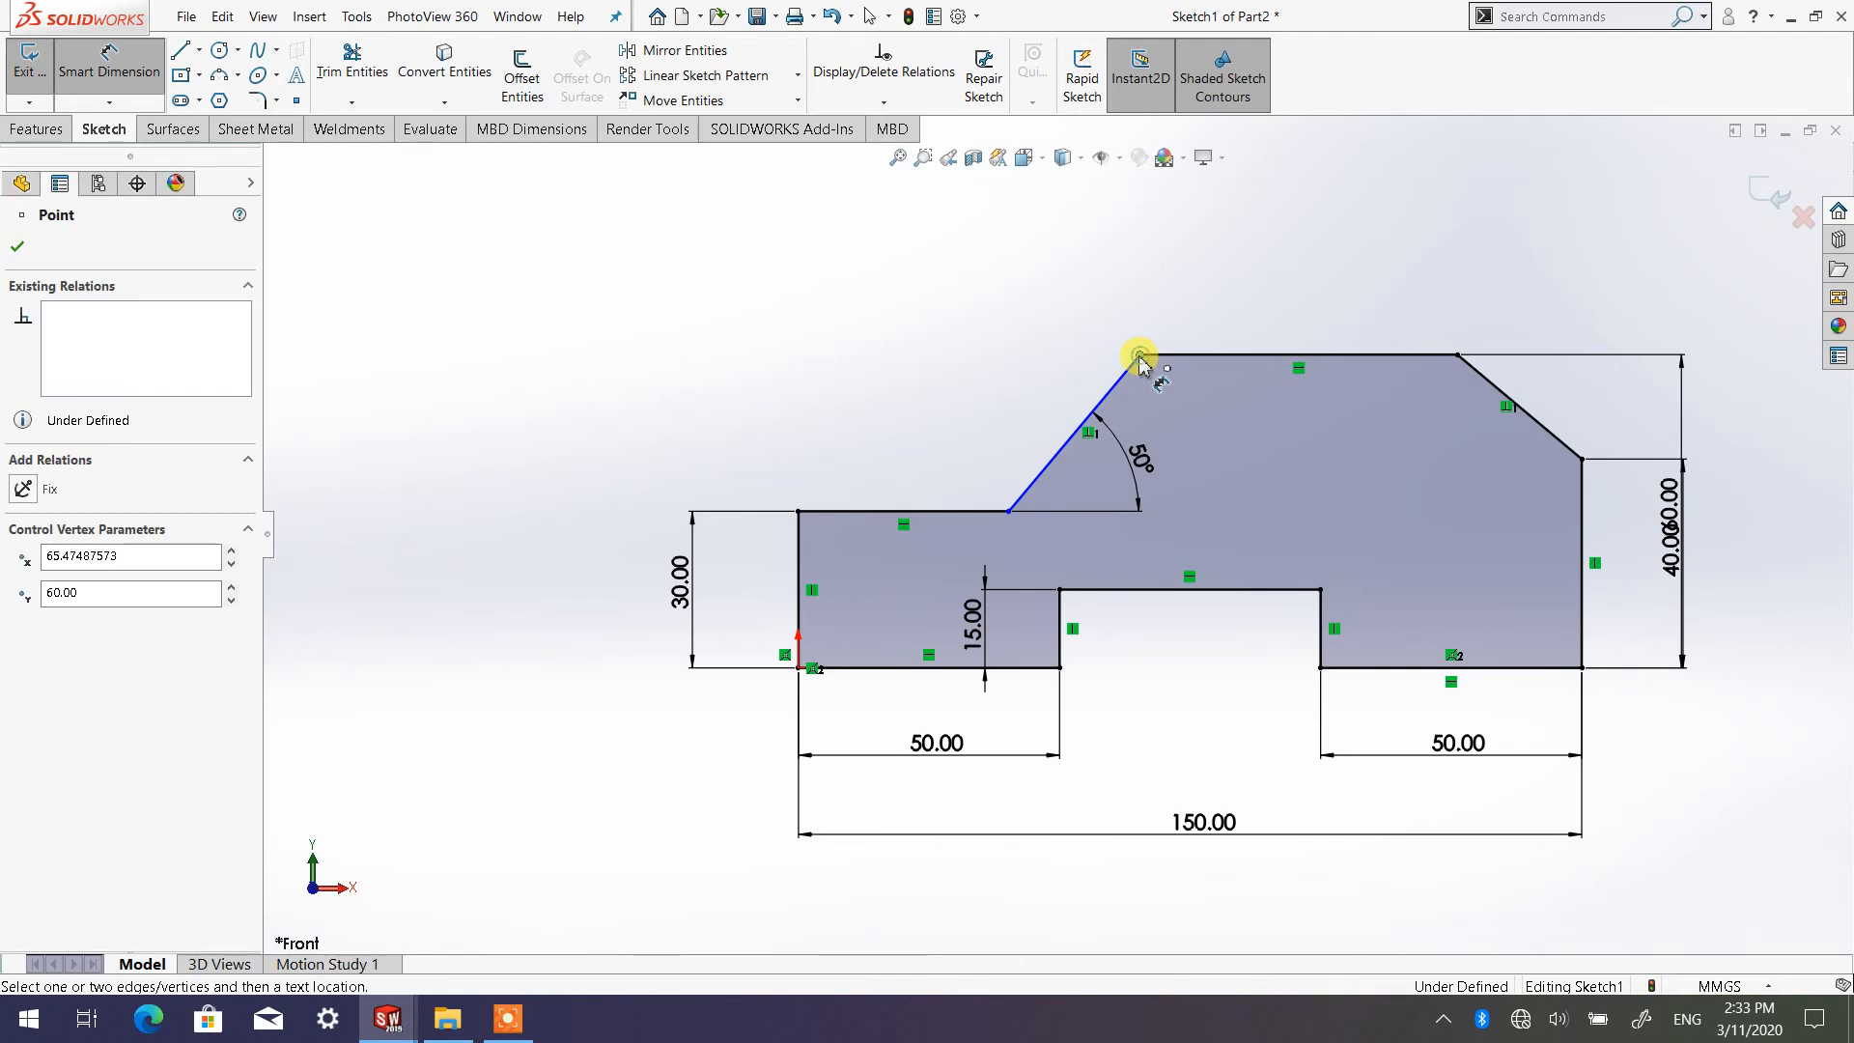
click(800, 547)
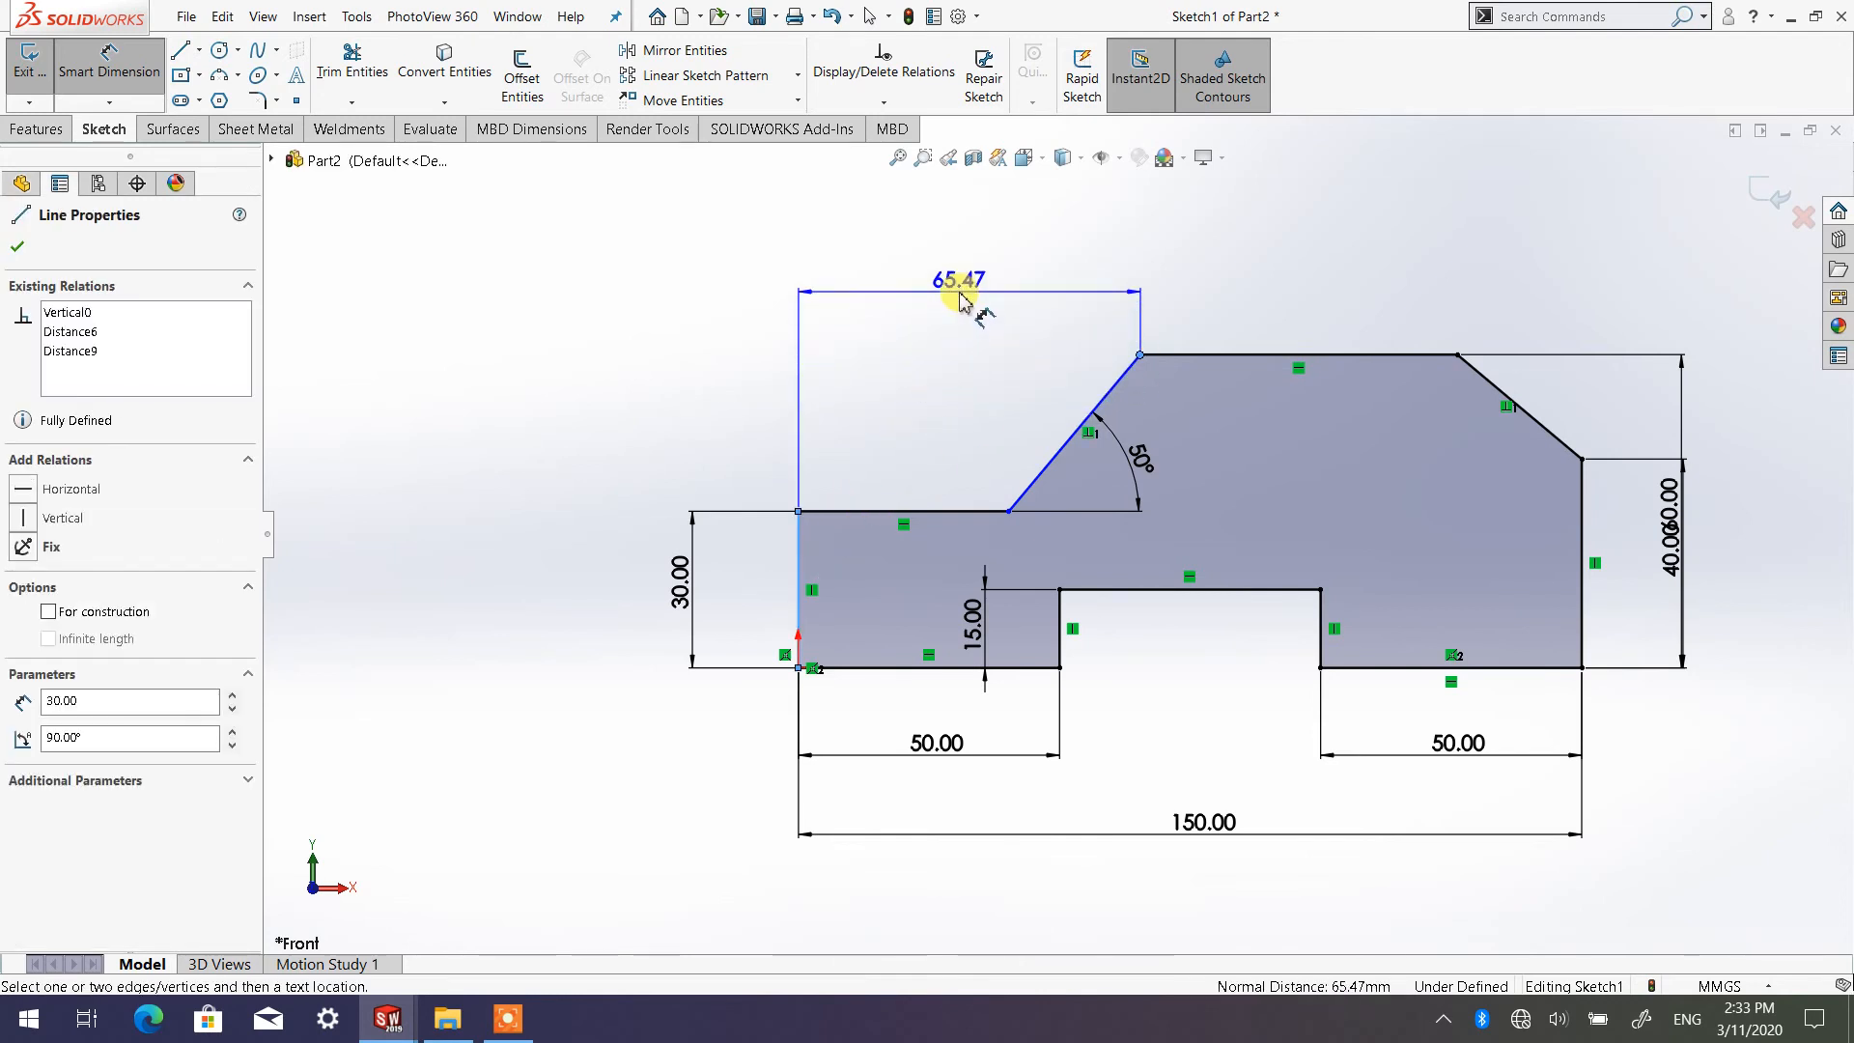
click(959, 299)
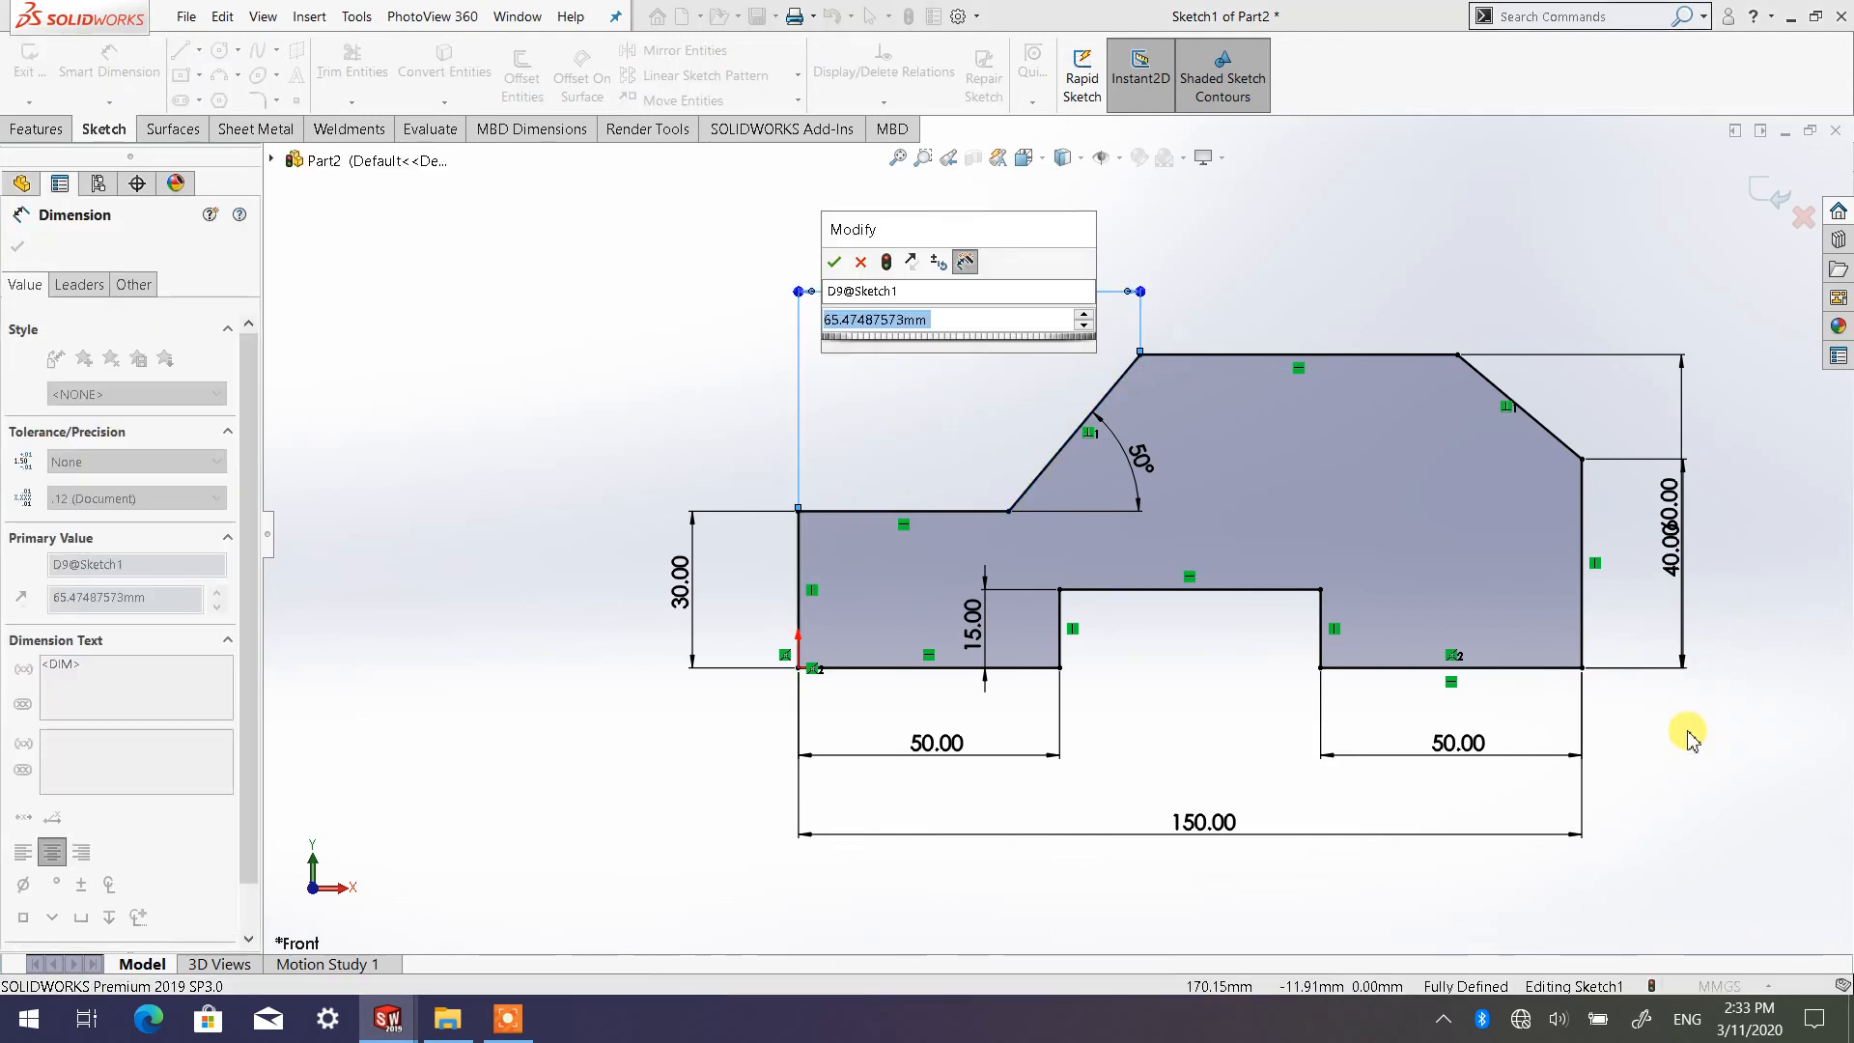
text(65)
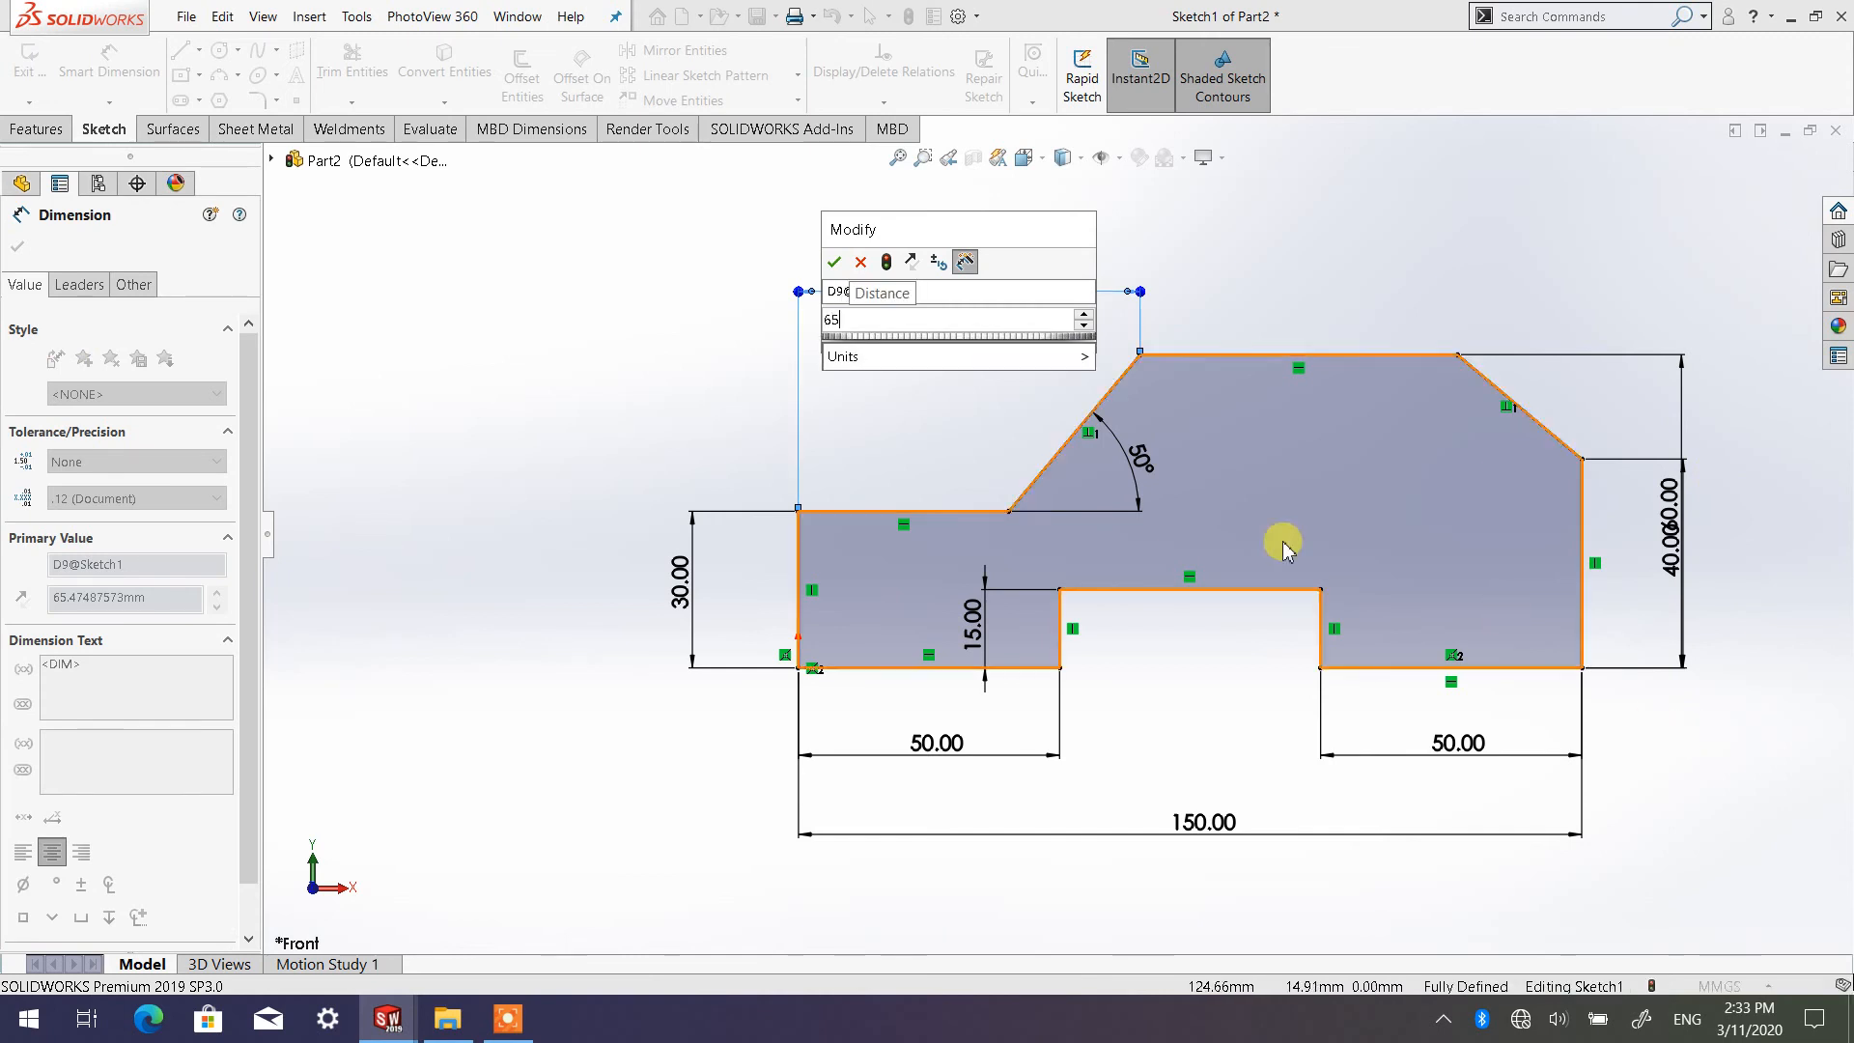
click(836, 264)
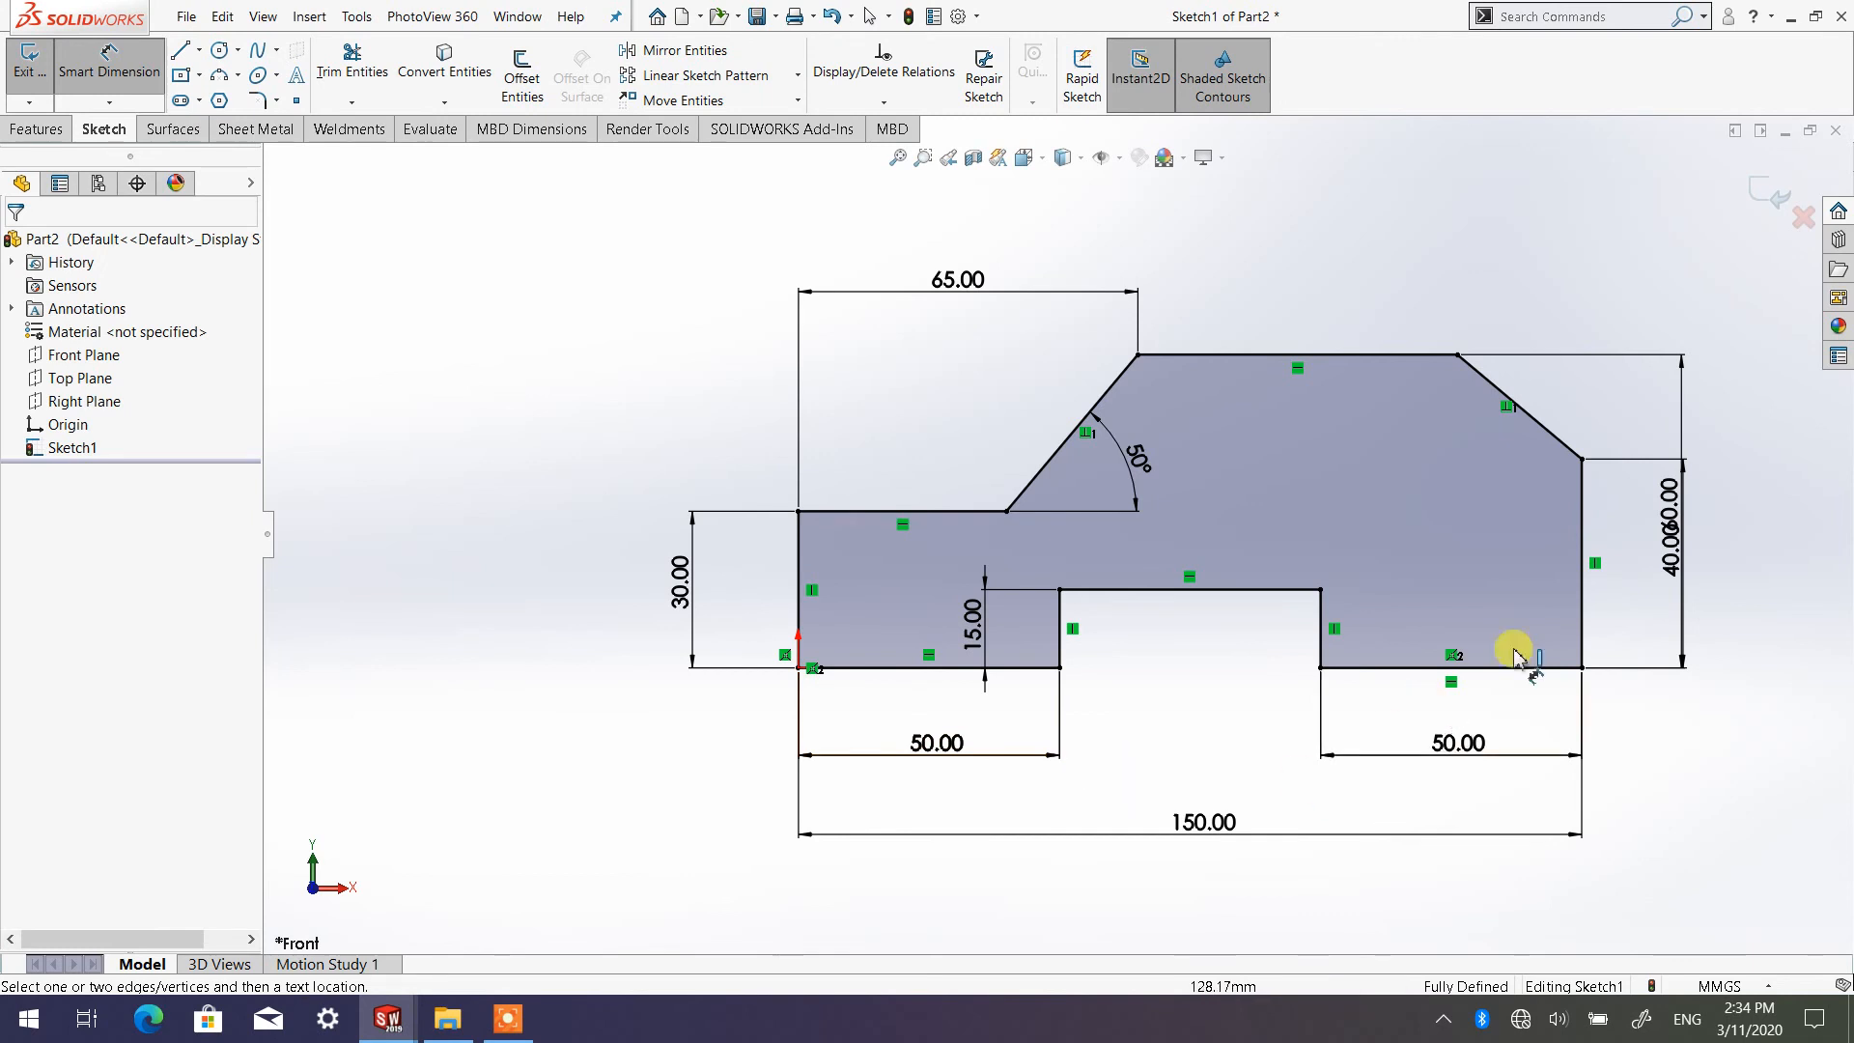
Move the 60 mm overall height dimension farther outward from the profile, clear of the 40 mm dimension
drag(1675, 529, 1777, 533)
click(1677, 738)
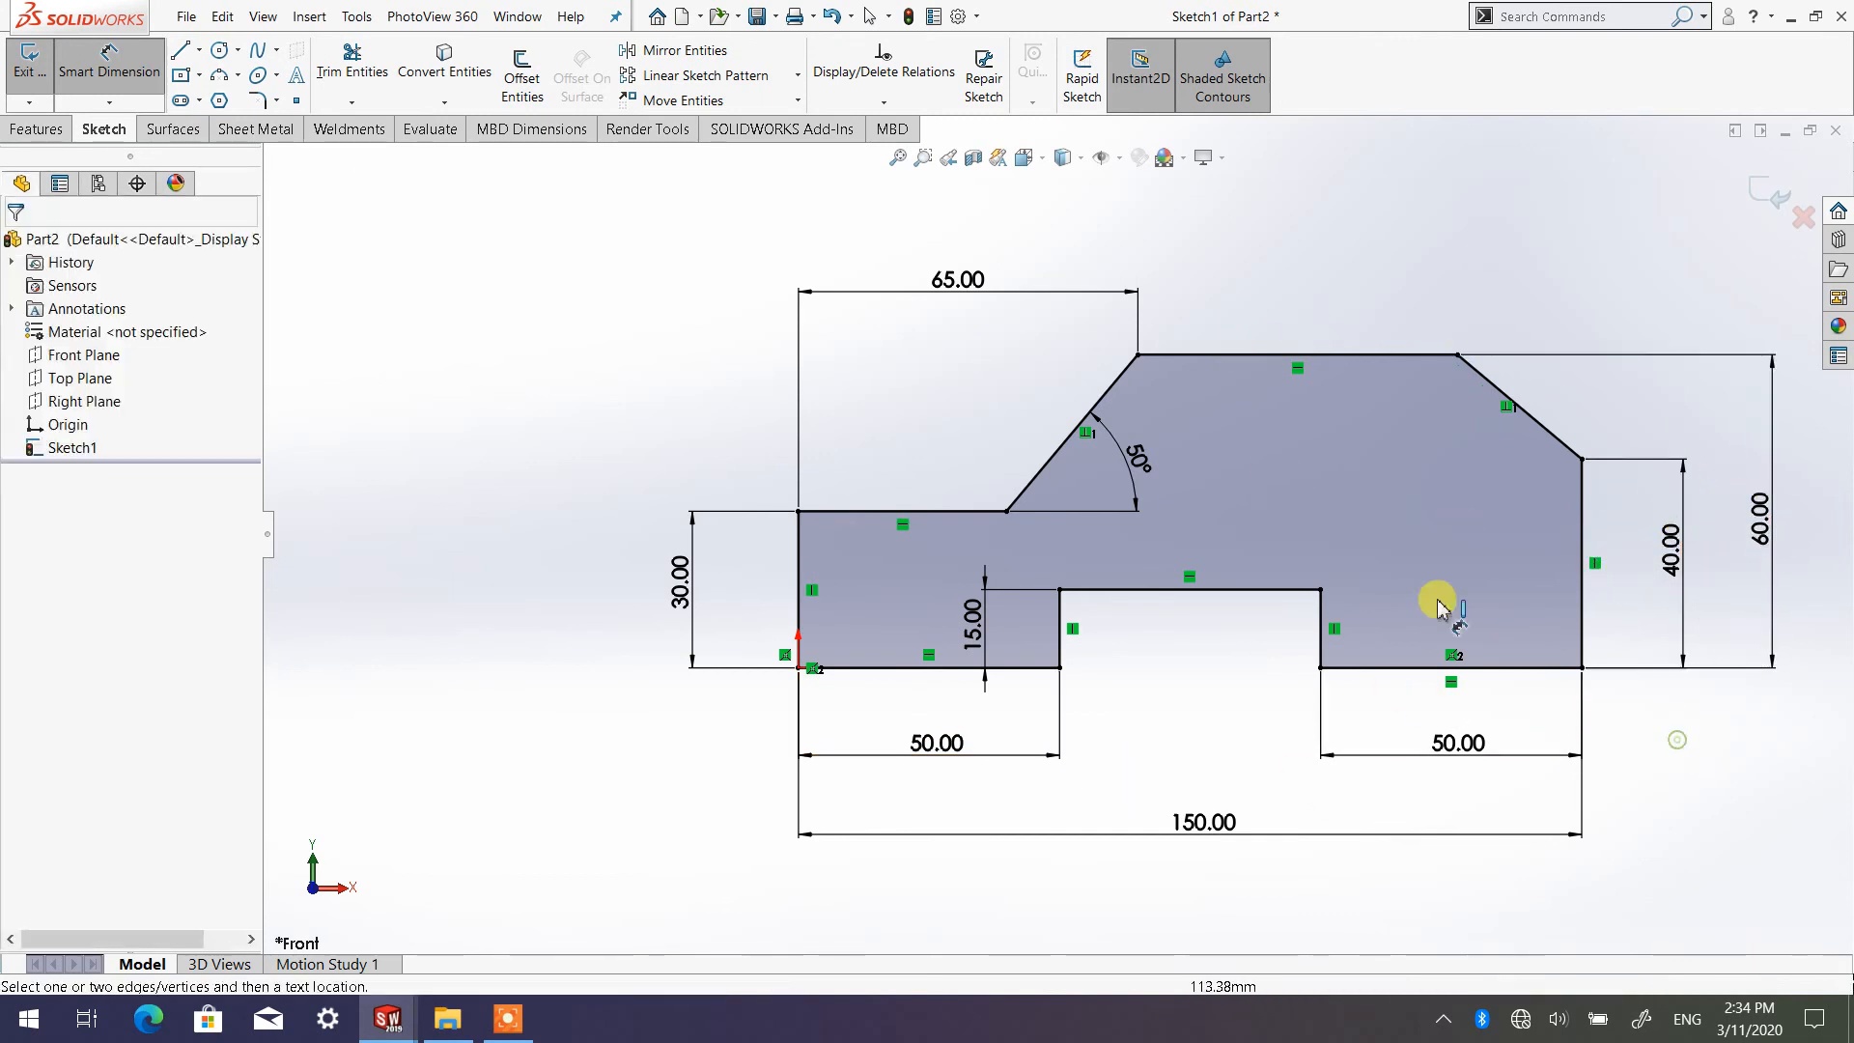
scroll(1356, 642, up, 3)
scroll(1344, 618, down, 1)
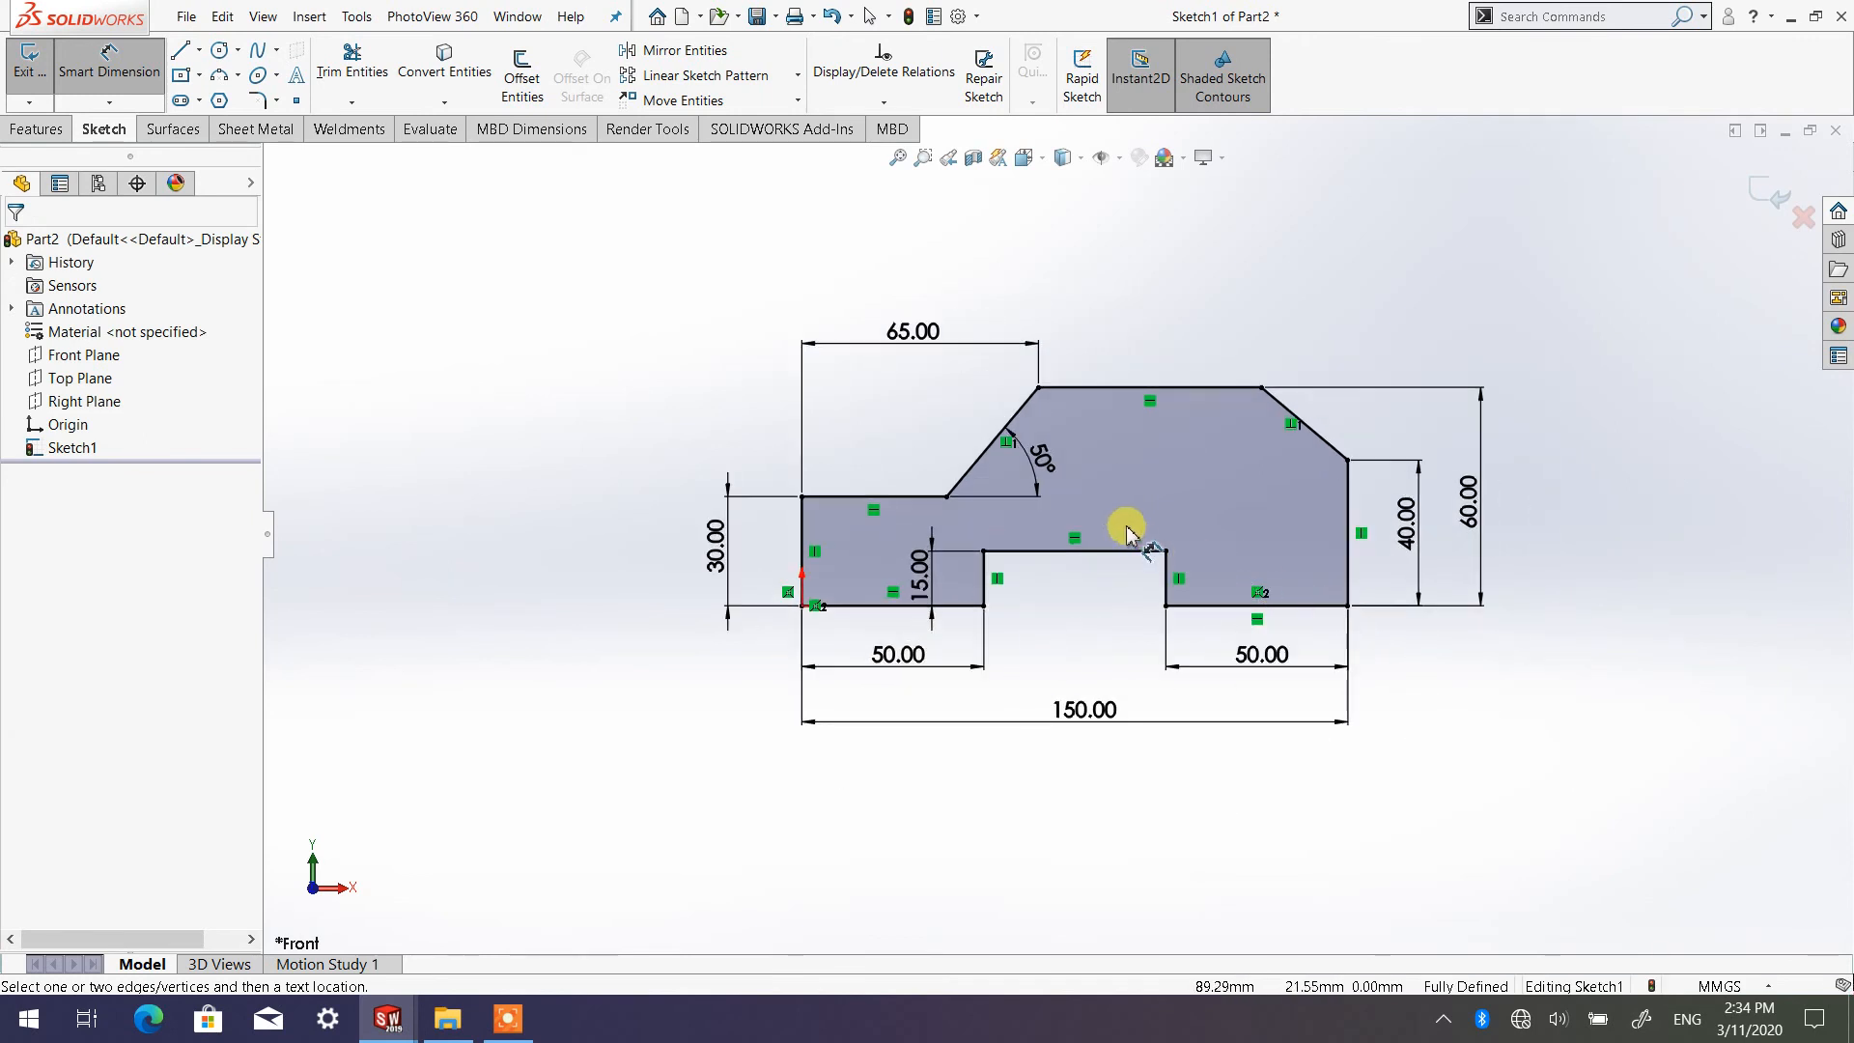
scroll(1140, 535, down, 2)
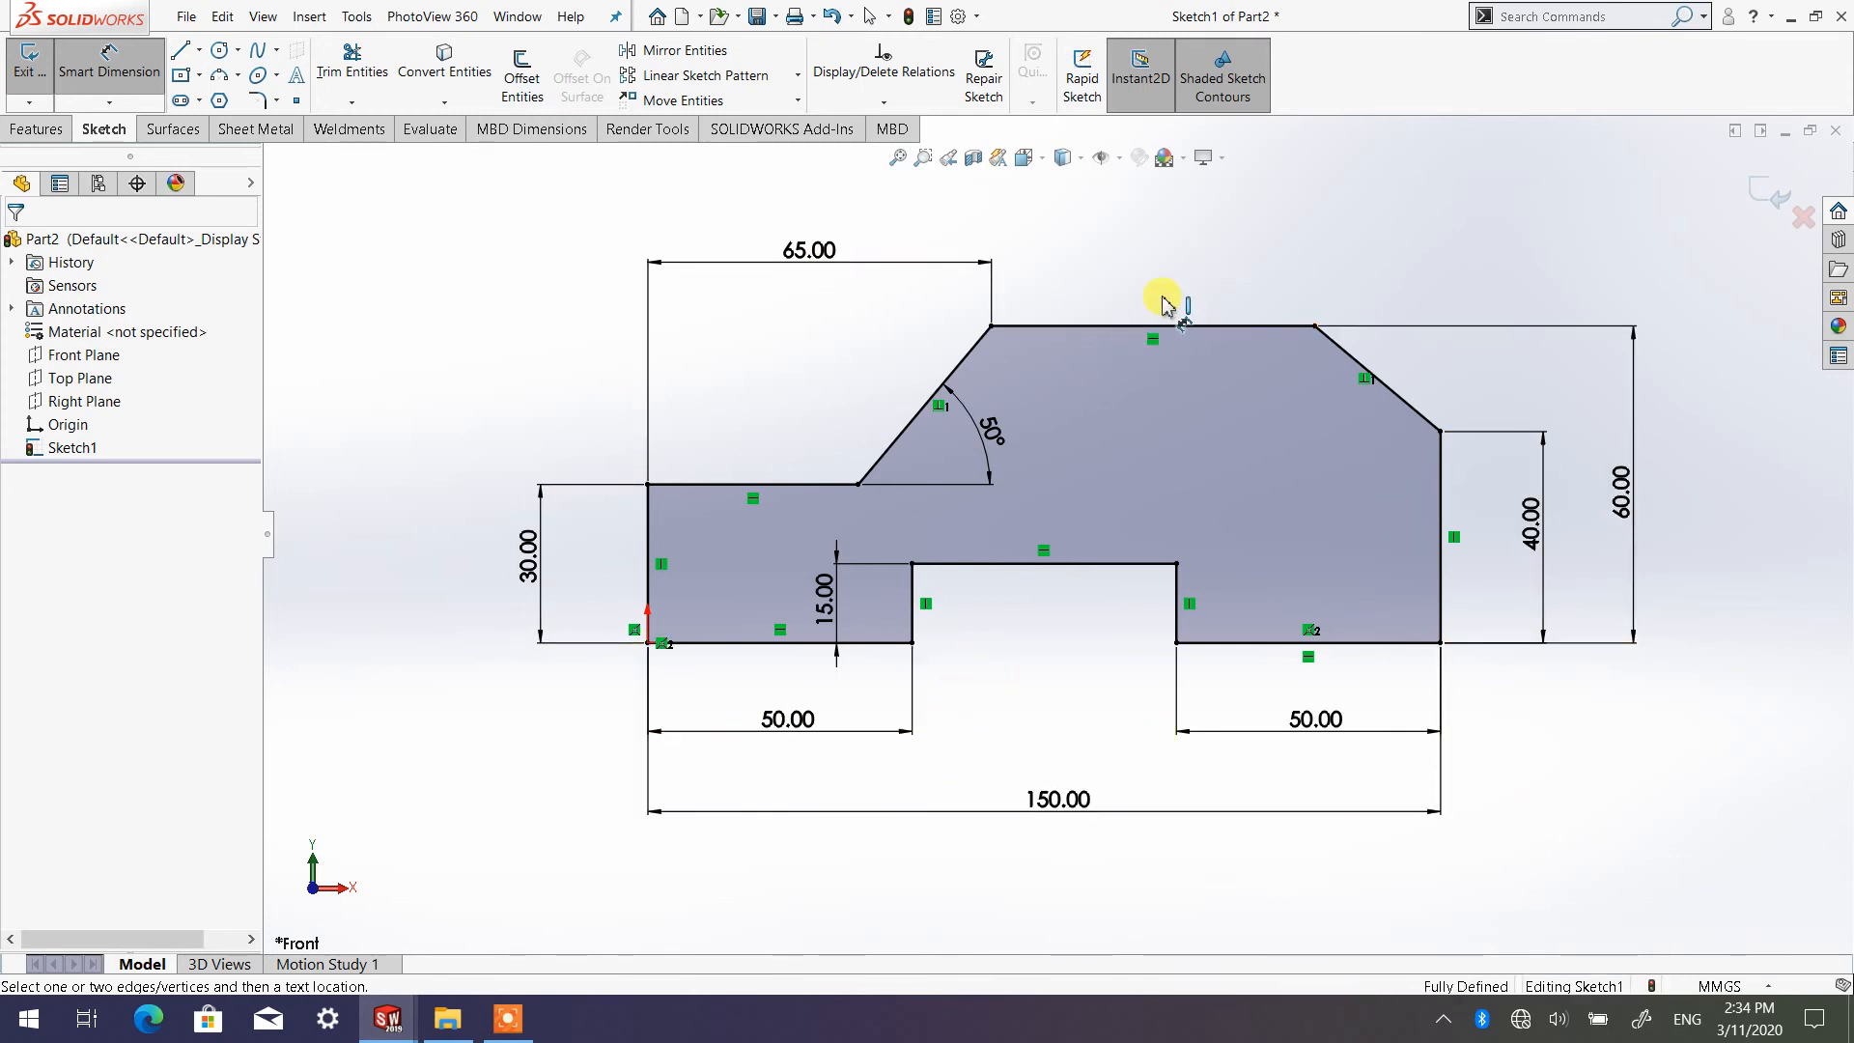
Switch to the isometric orientation and examine the dimensioned sketch up close and from farther away
click(1043, 163)
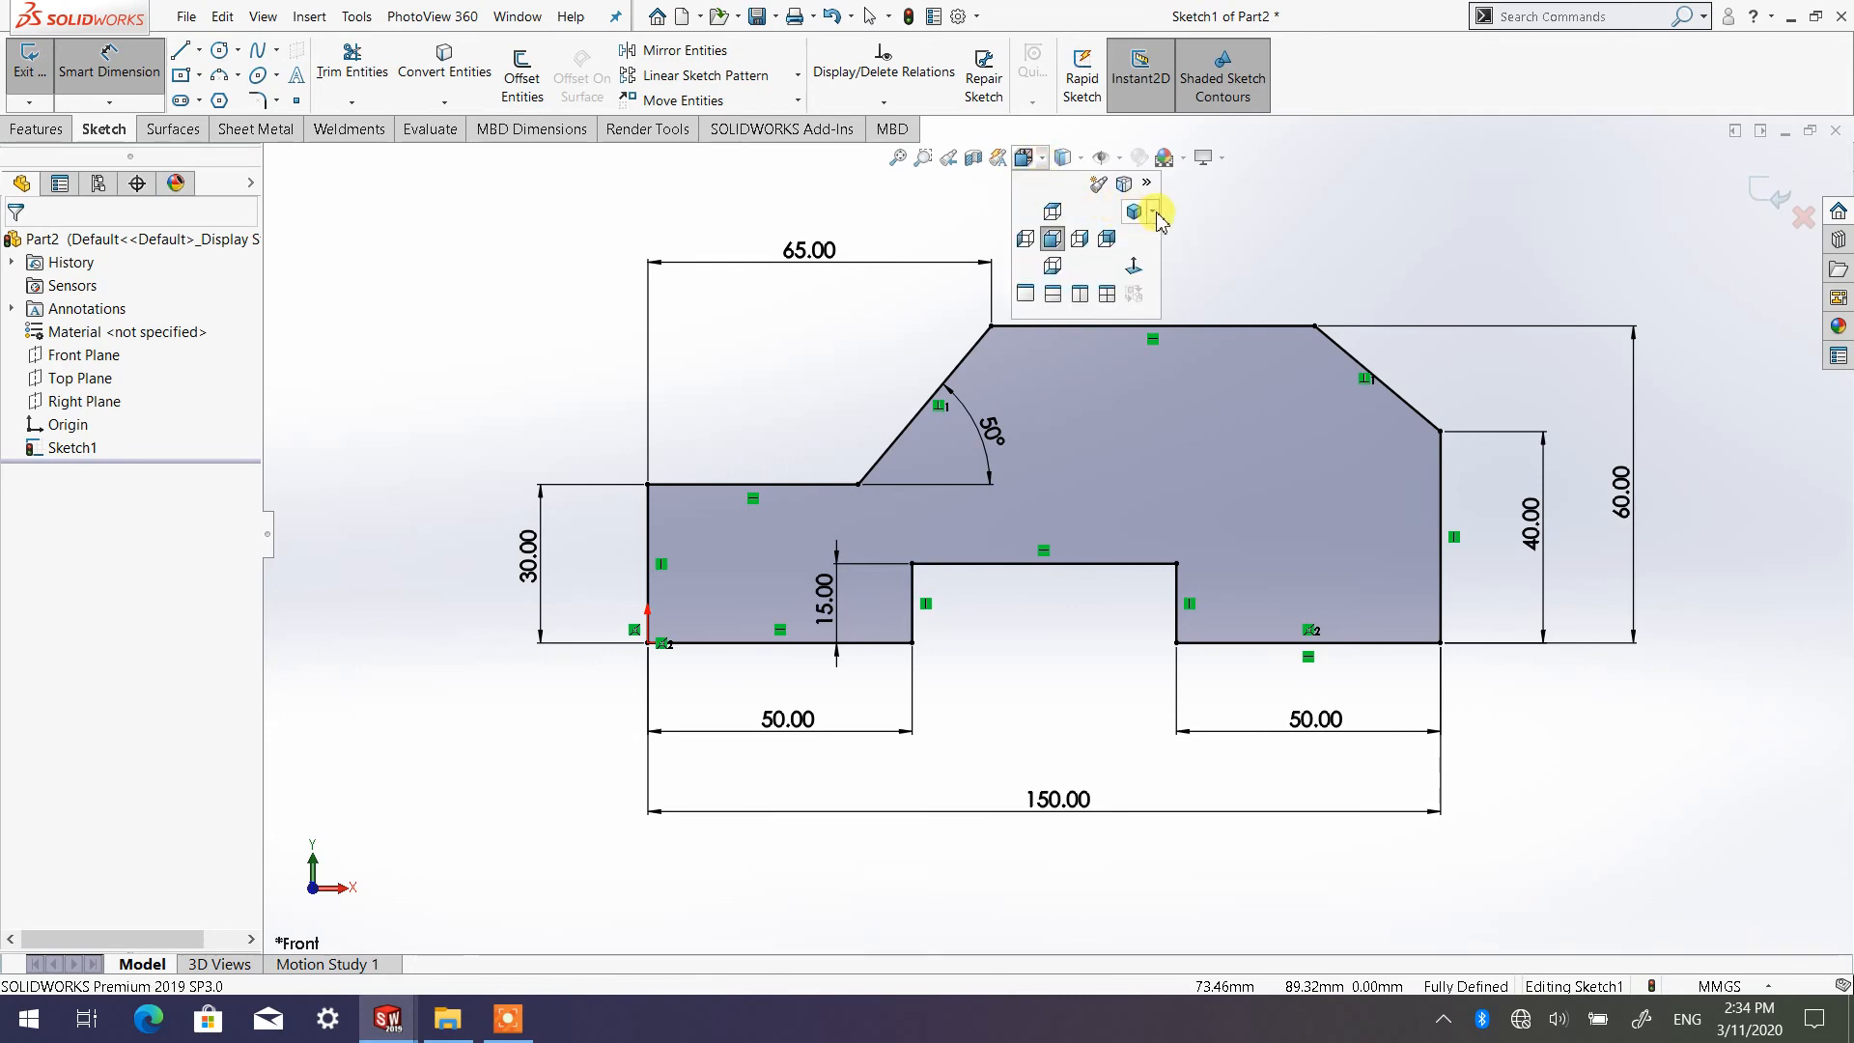
click(1154, 213)
click(1174, 237)
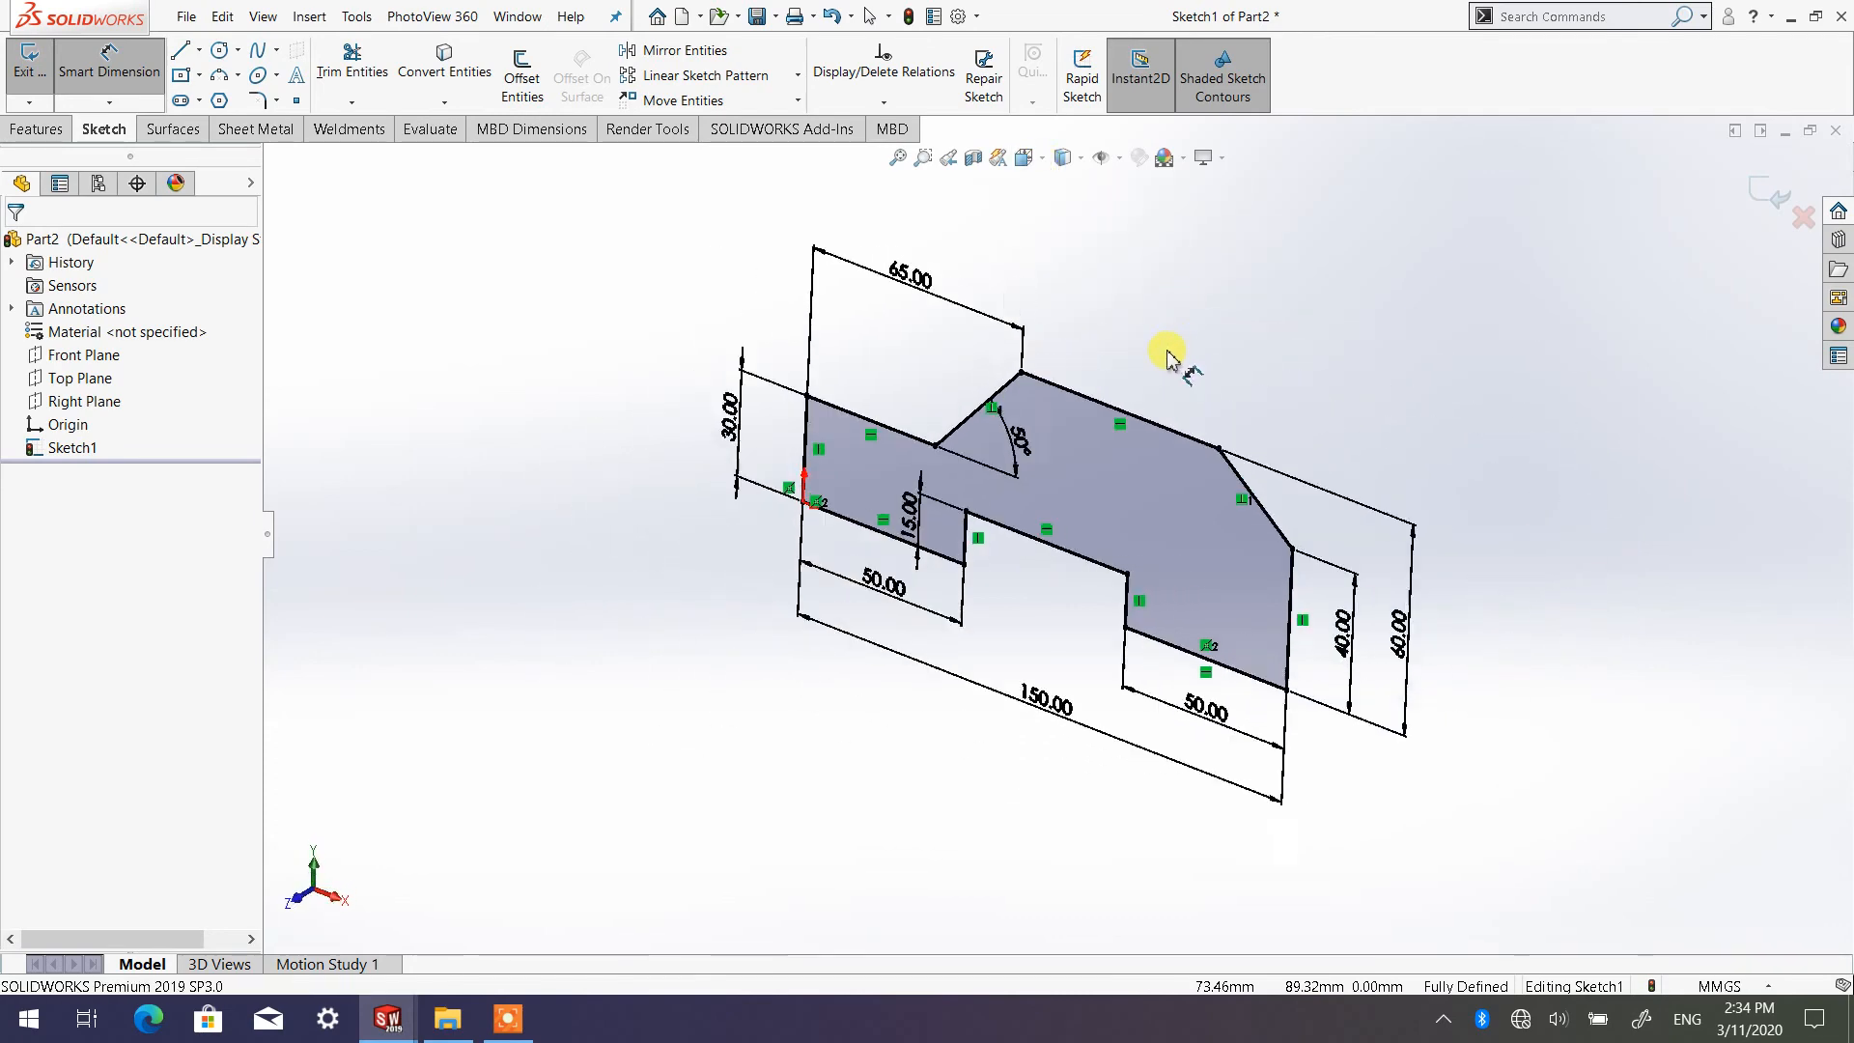
scroll(940, 483, down, 4)
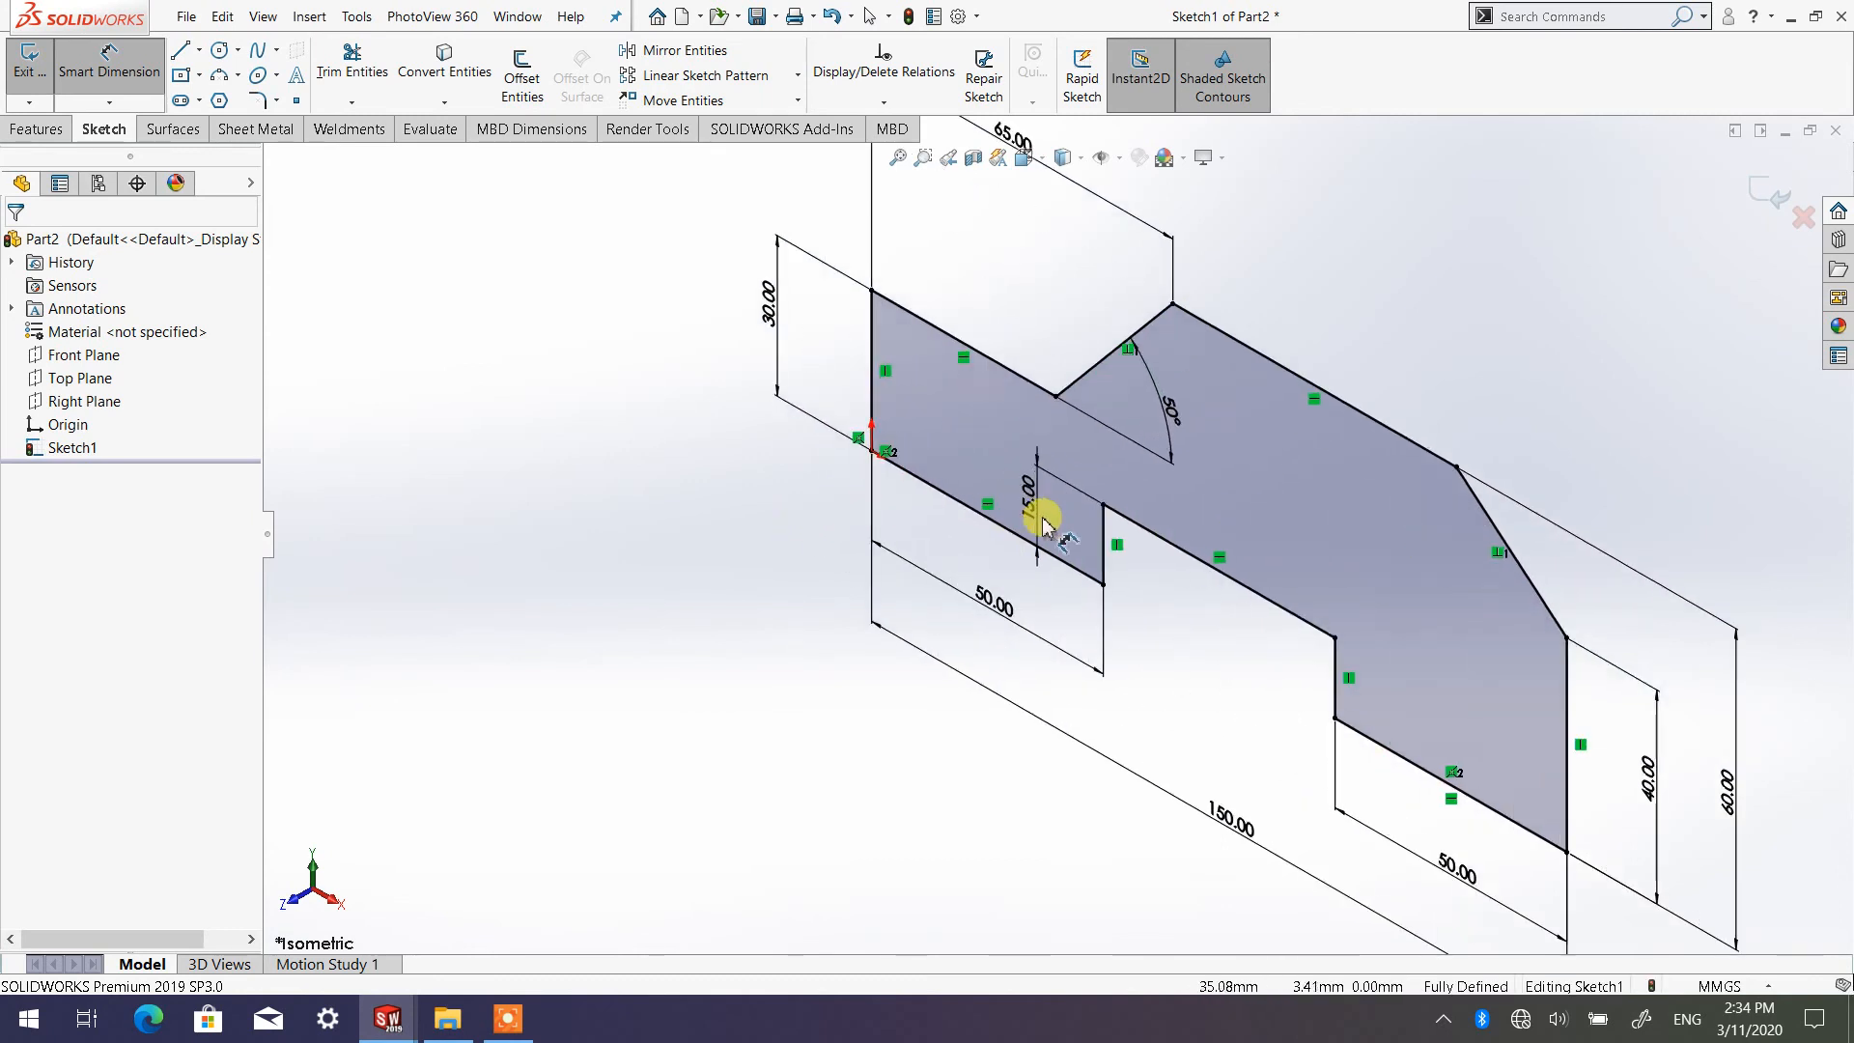
scroll(1042, 525, up, 3)
scroll(1027, 534, down, 1)
scroll(1055, 530, up, 1)
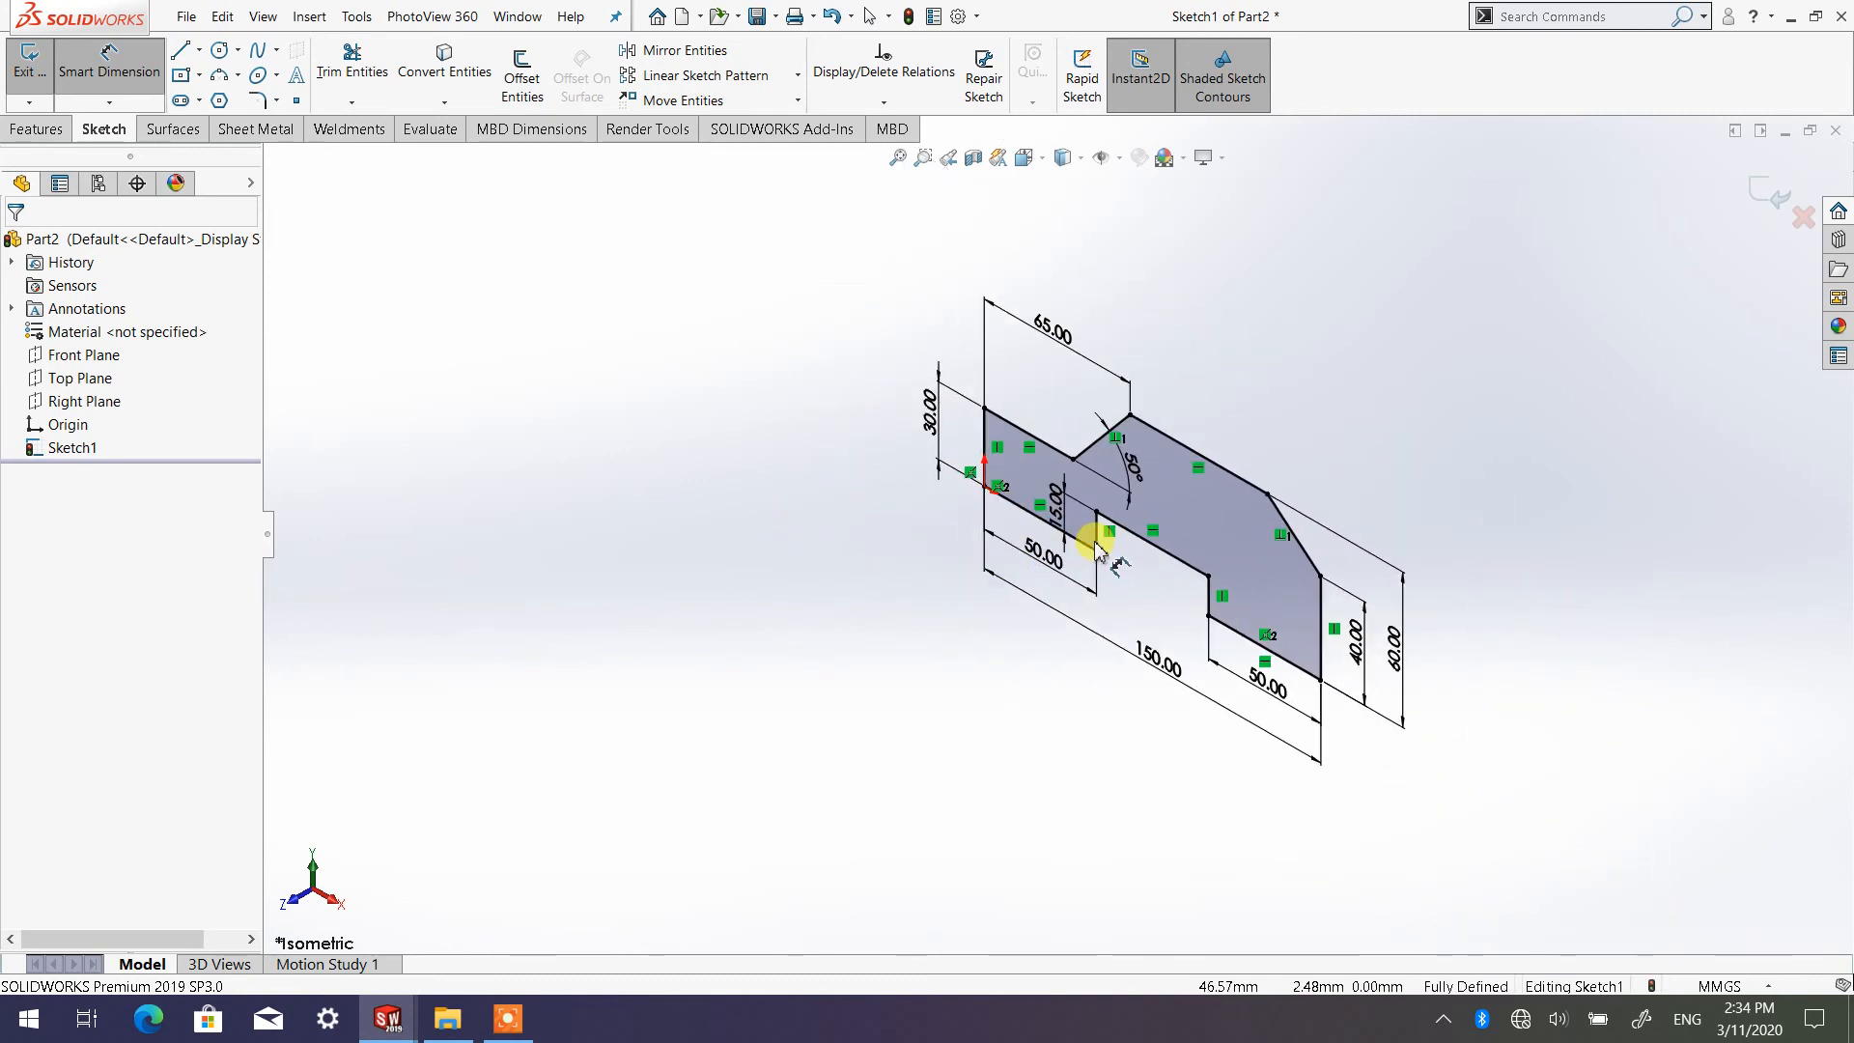
scroll(1184, 489, up, 1)
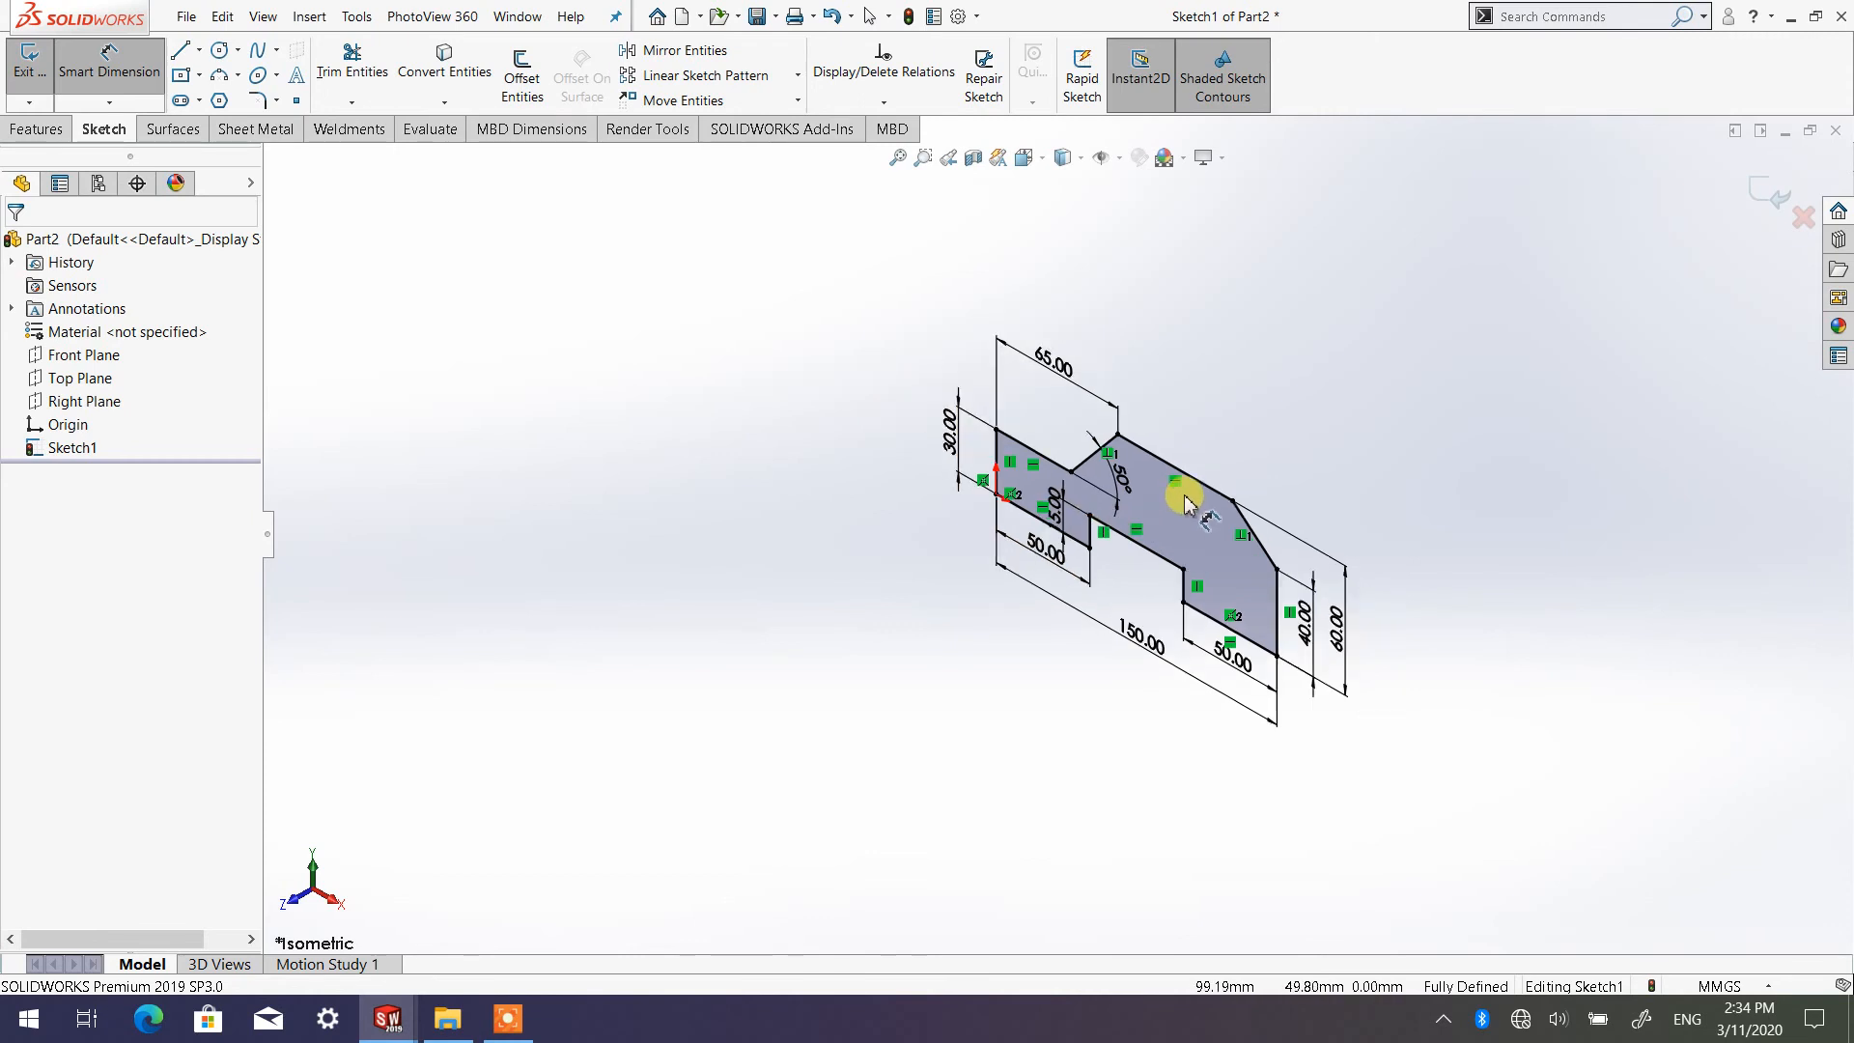
scroll(1213, 526, down, 2)
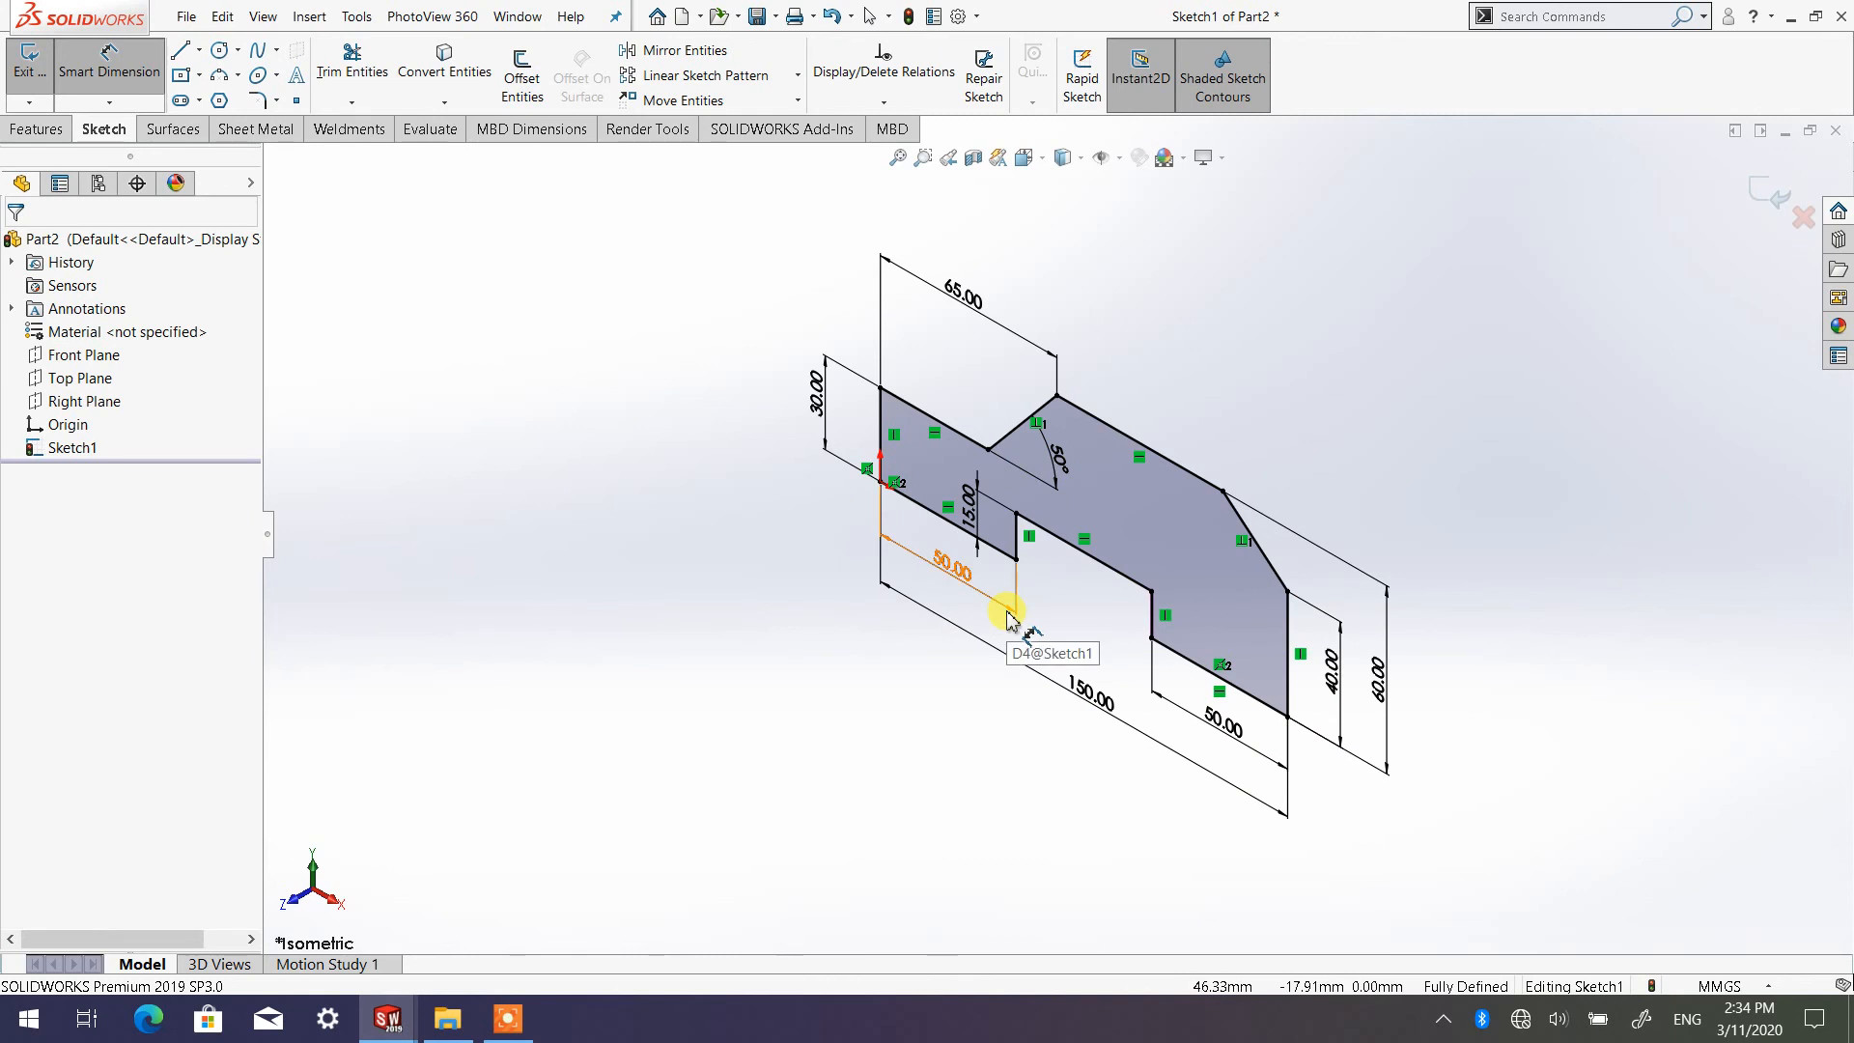
Alternate the view between Normal To and Isometric, ending with the sketch plane facing the screen
click(35, 129)
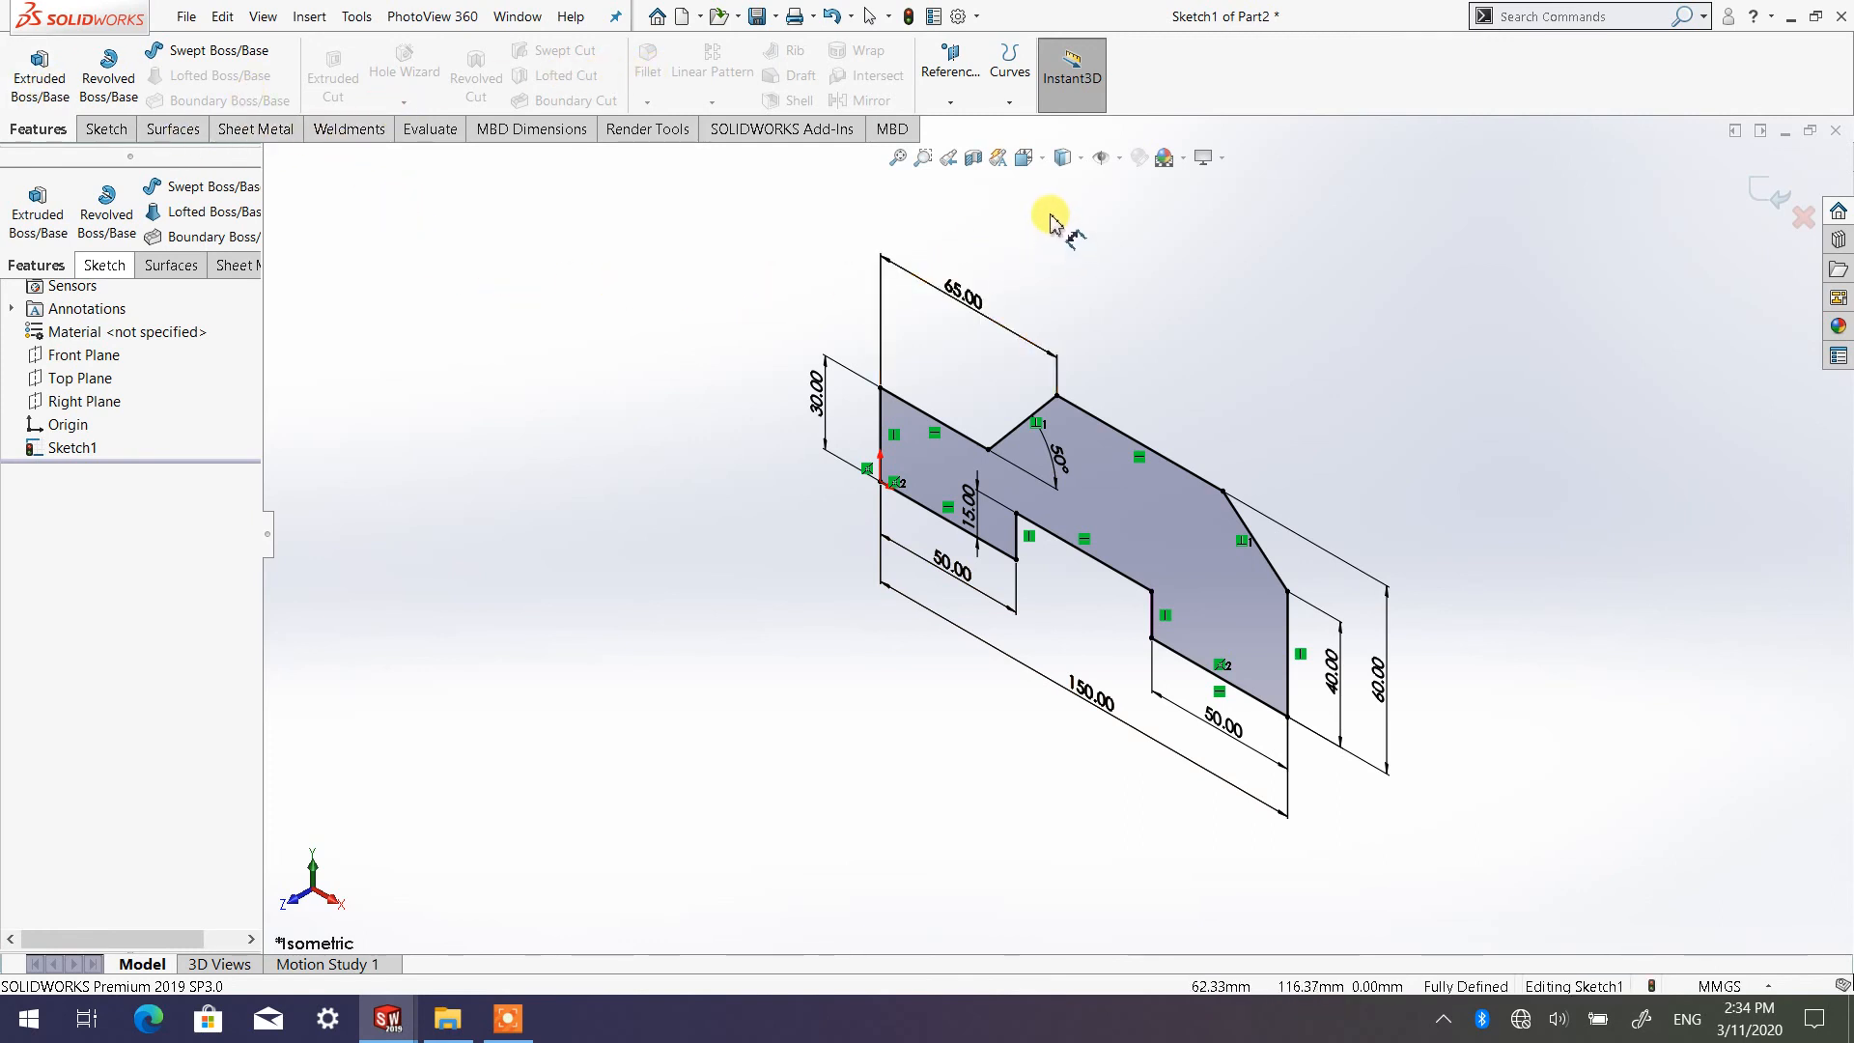
click(1039, 160)
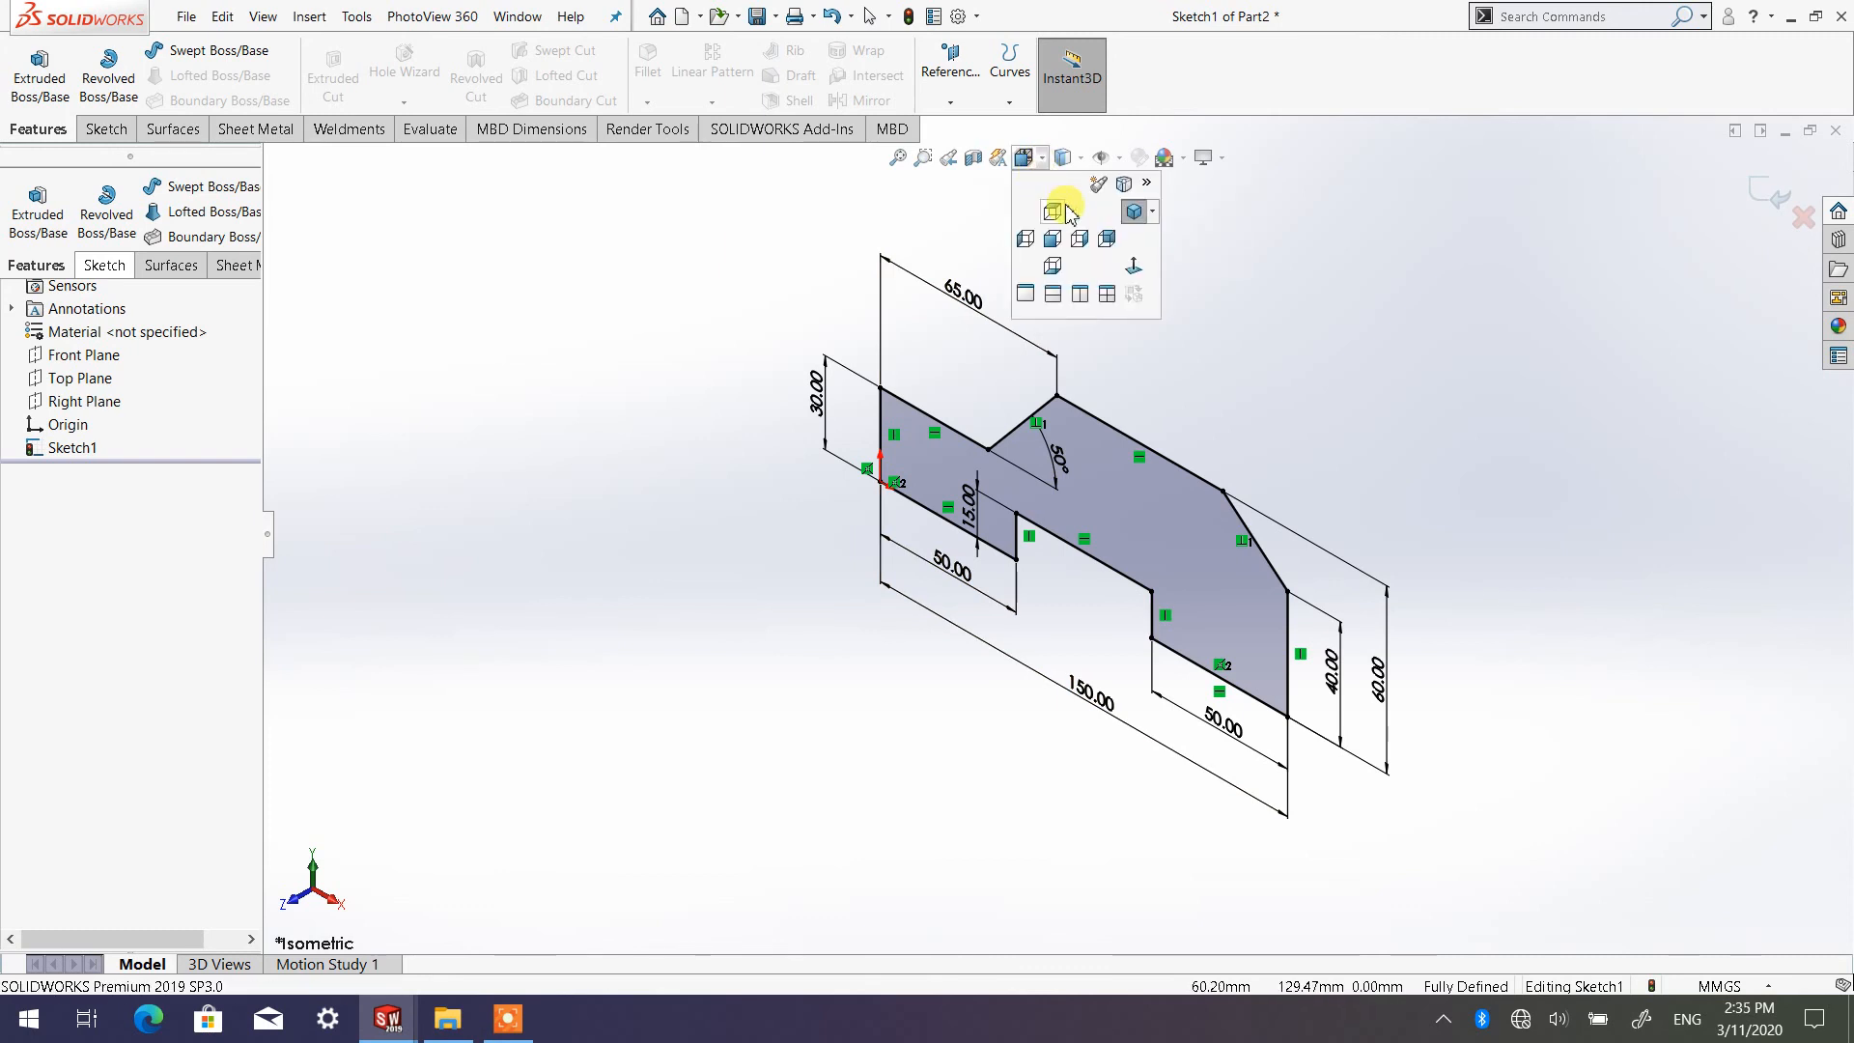
click(1134, 269)
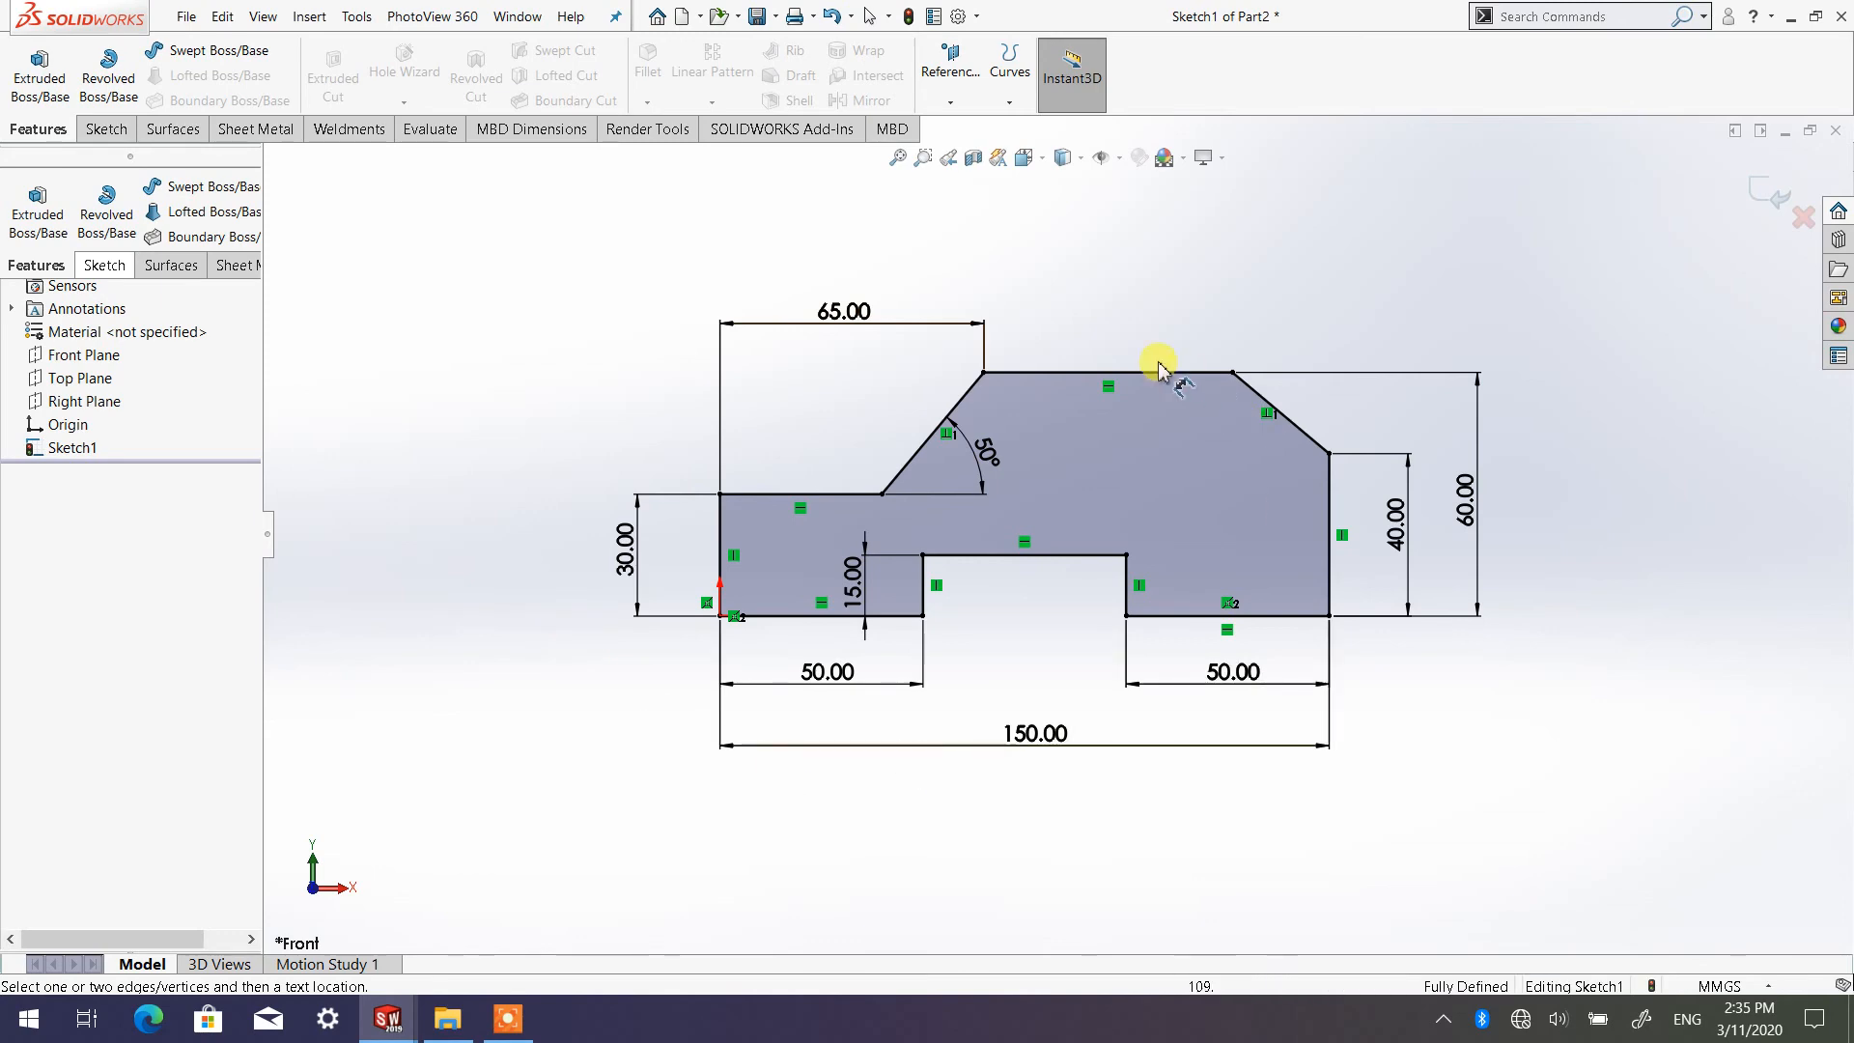
click(1038, 162)
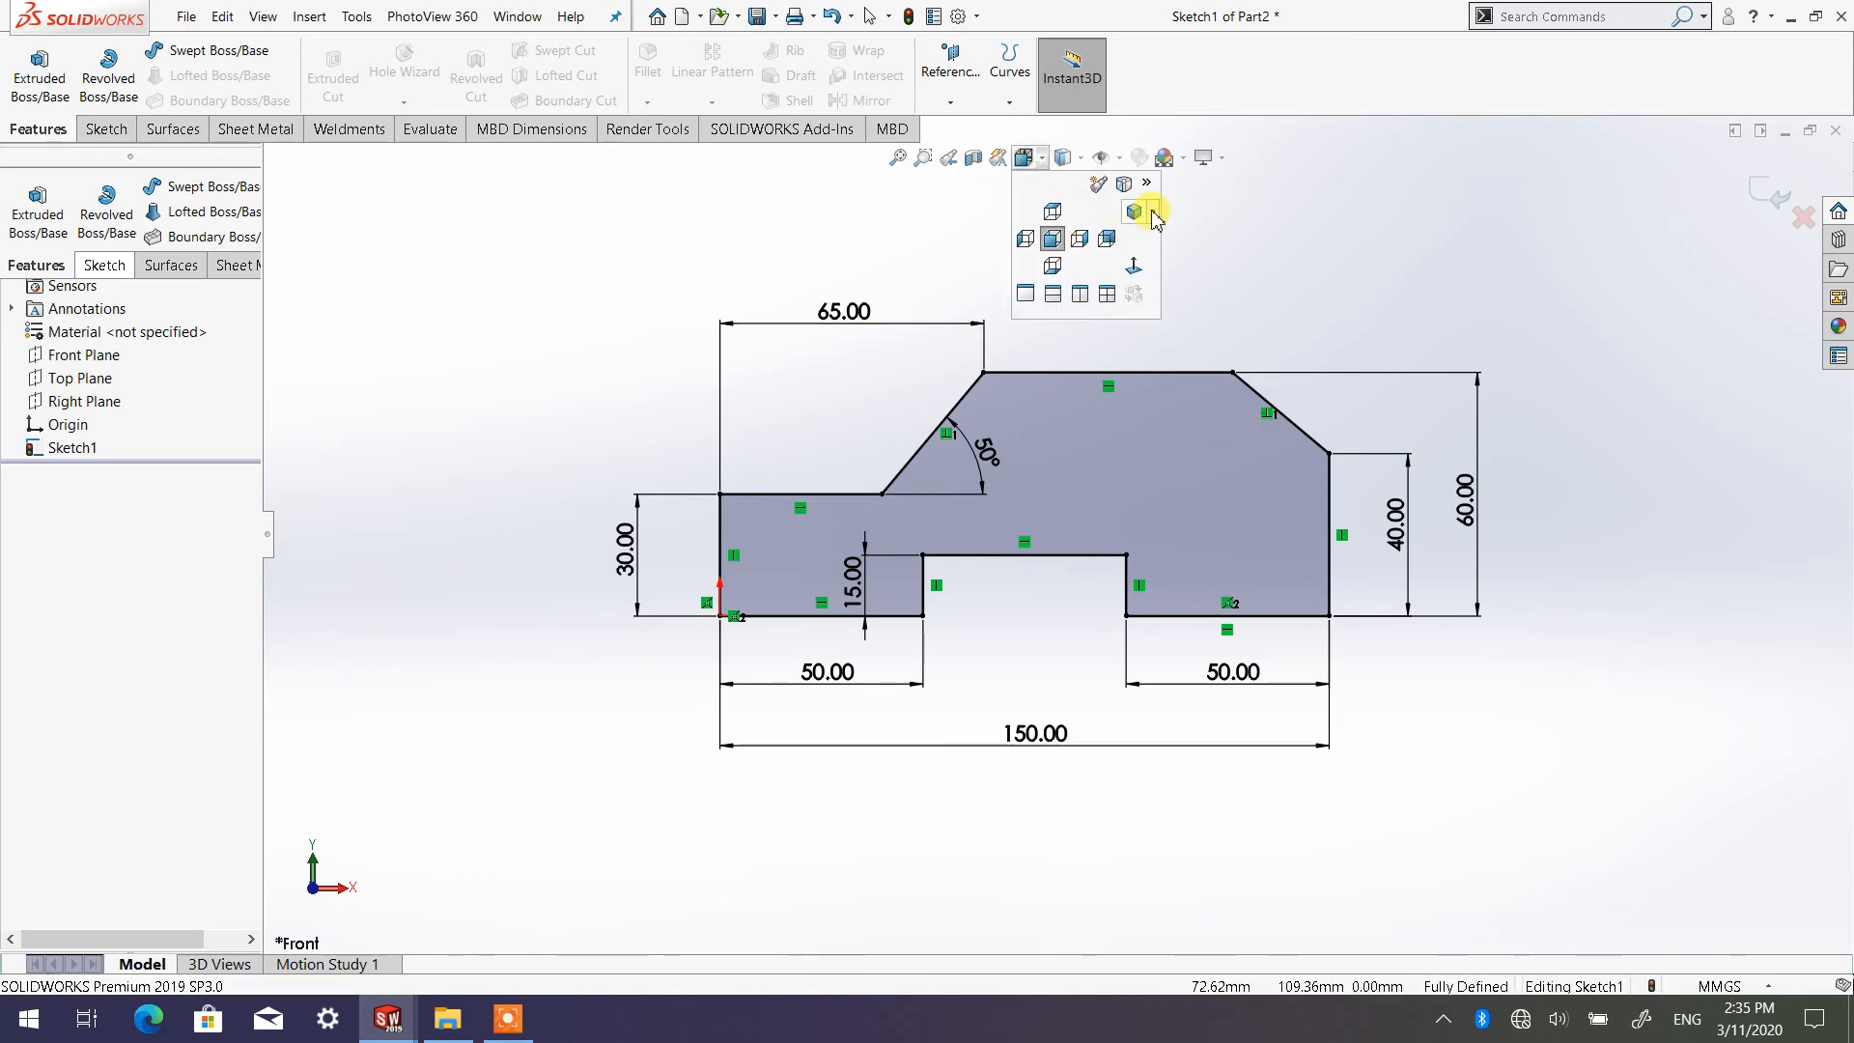
click(1147, 214)
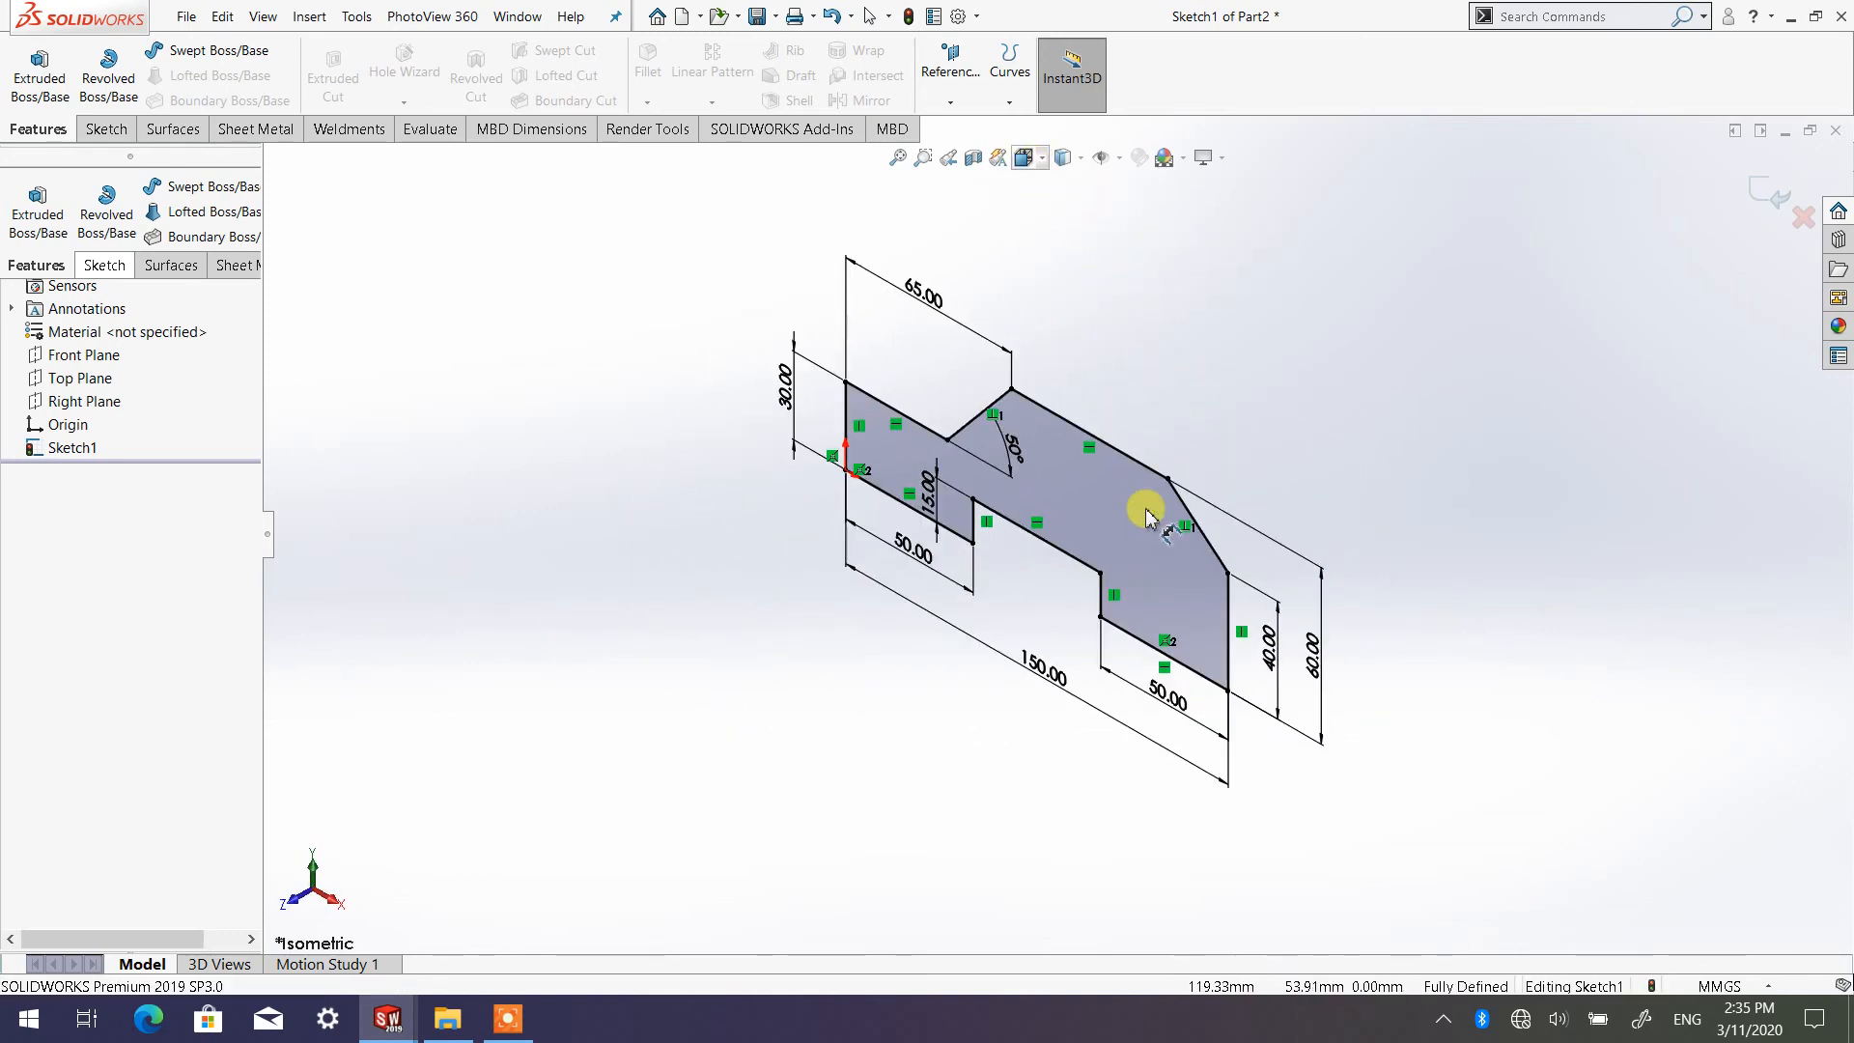
click(1038, 157)
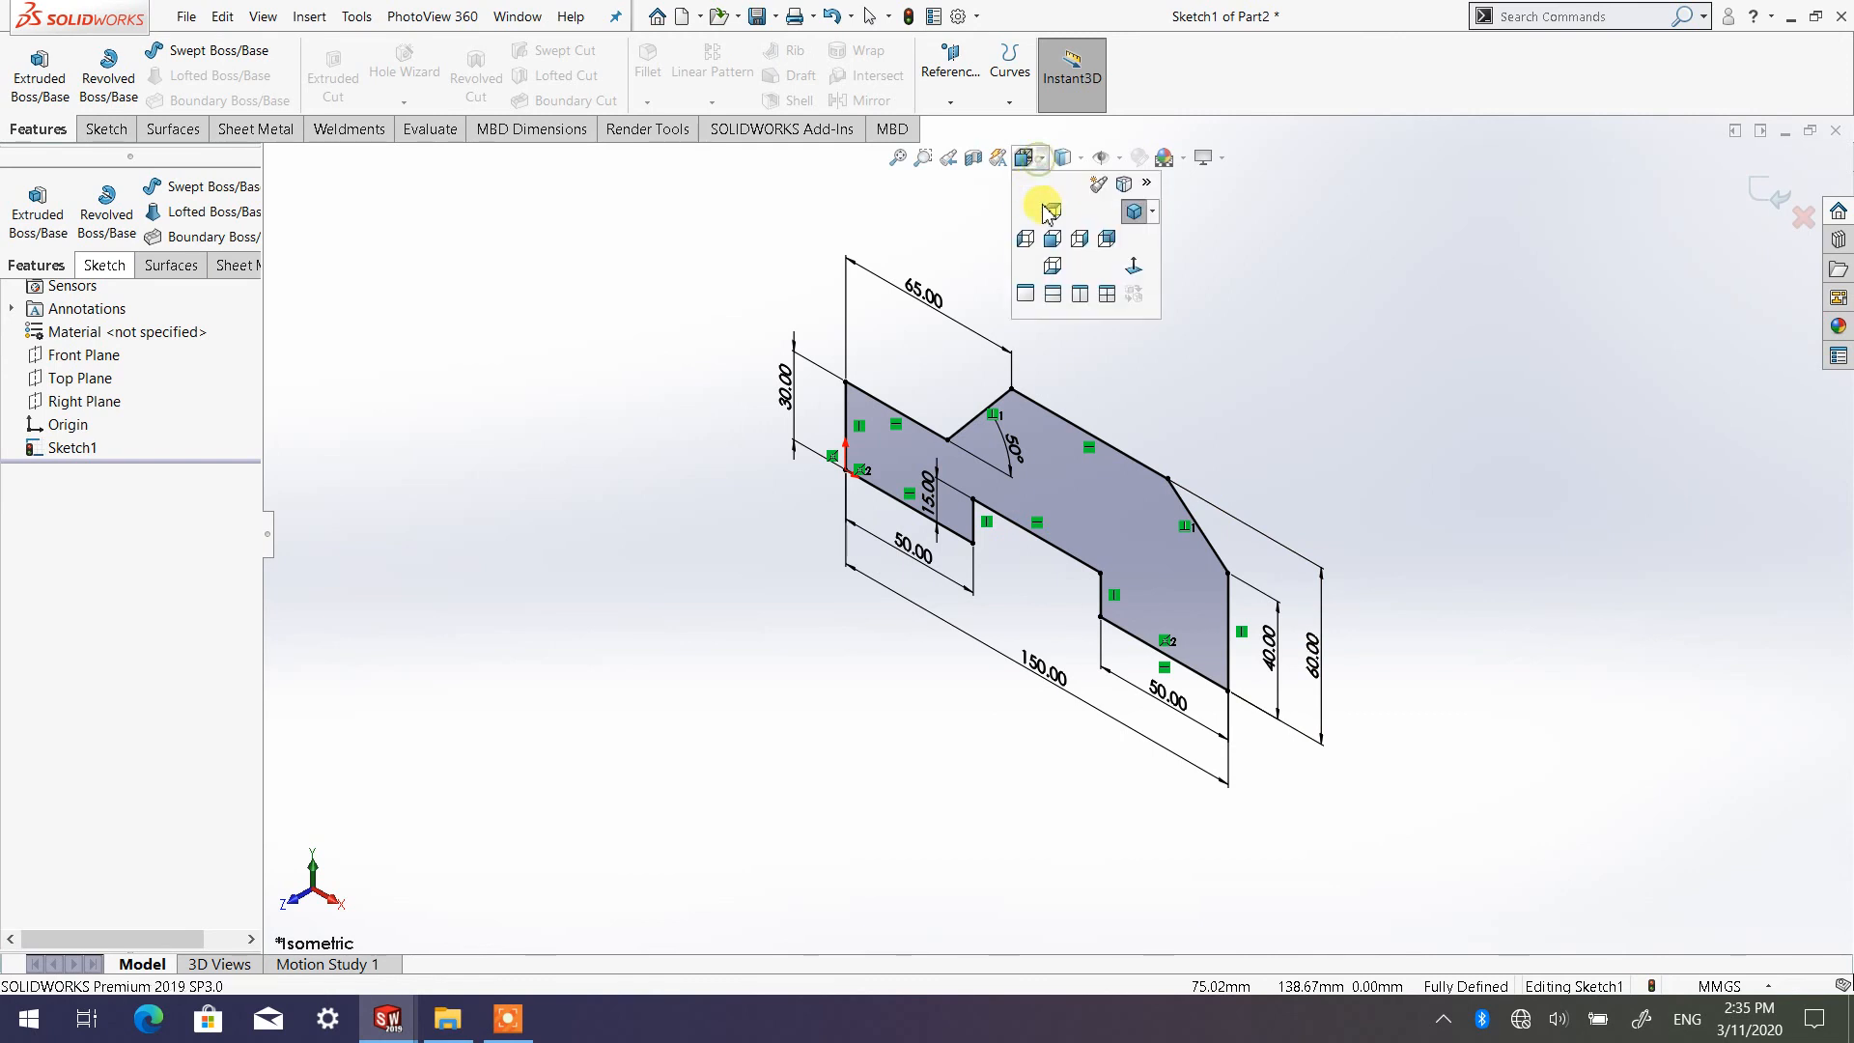
click(1135, 271)
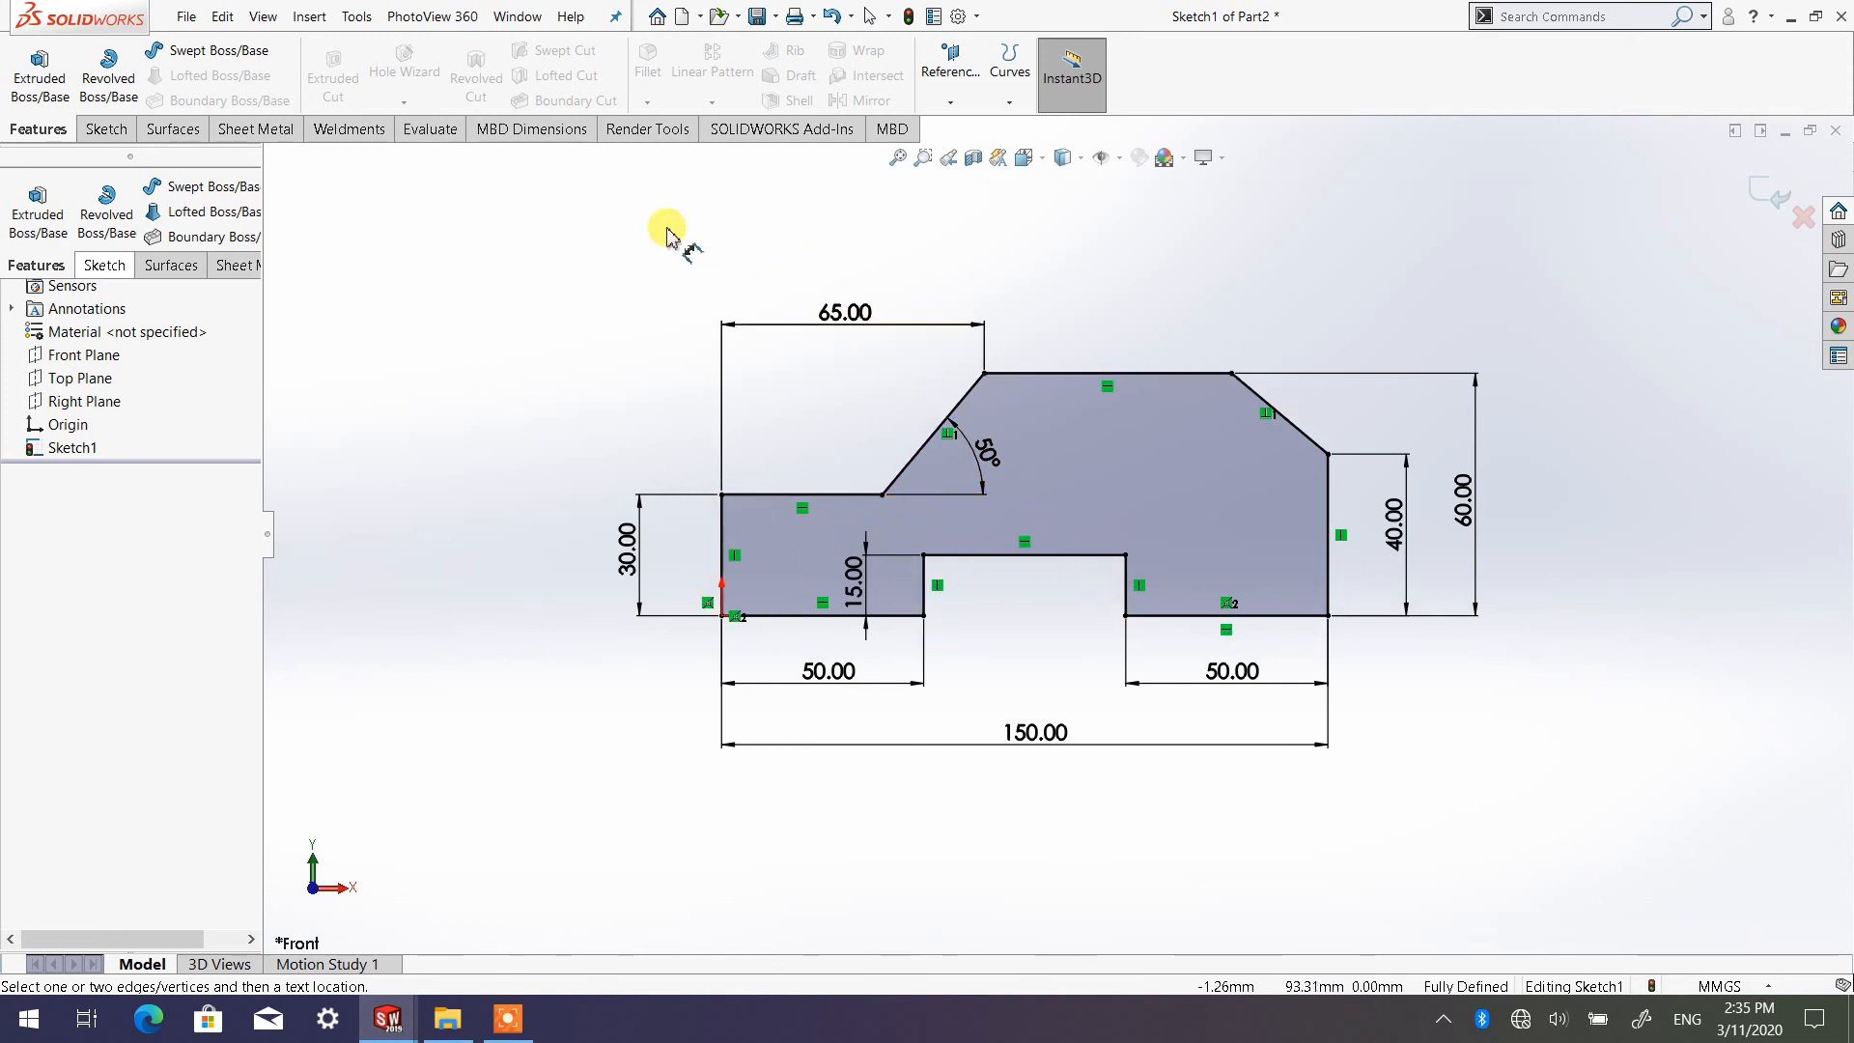
Sketch a four-line shape about 14 mm wide left of the profile, with a 9 mm right side and a slanted line crossing past the left vertical
click(107, 130)
click(416, 356)
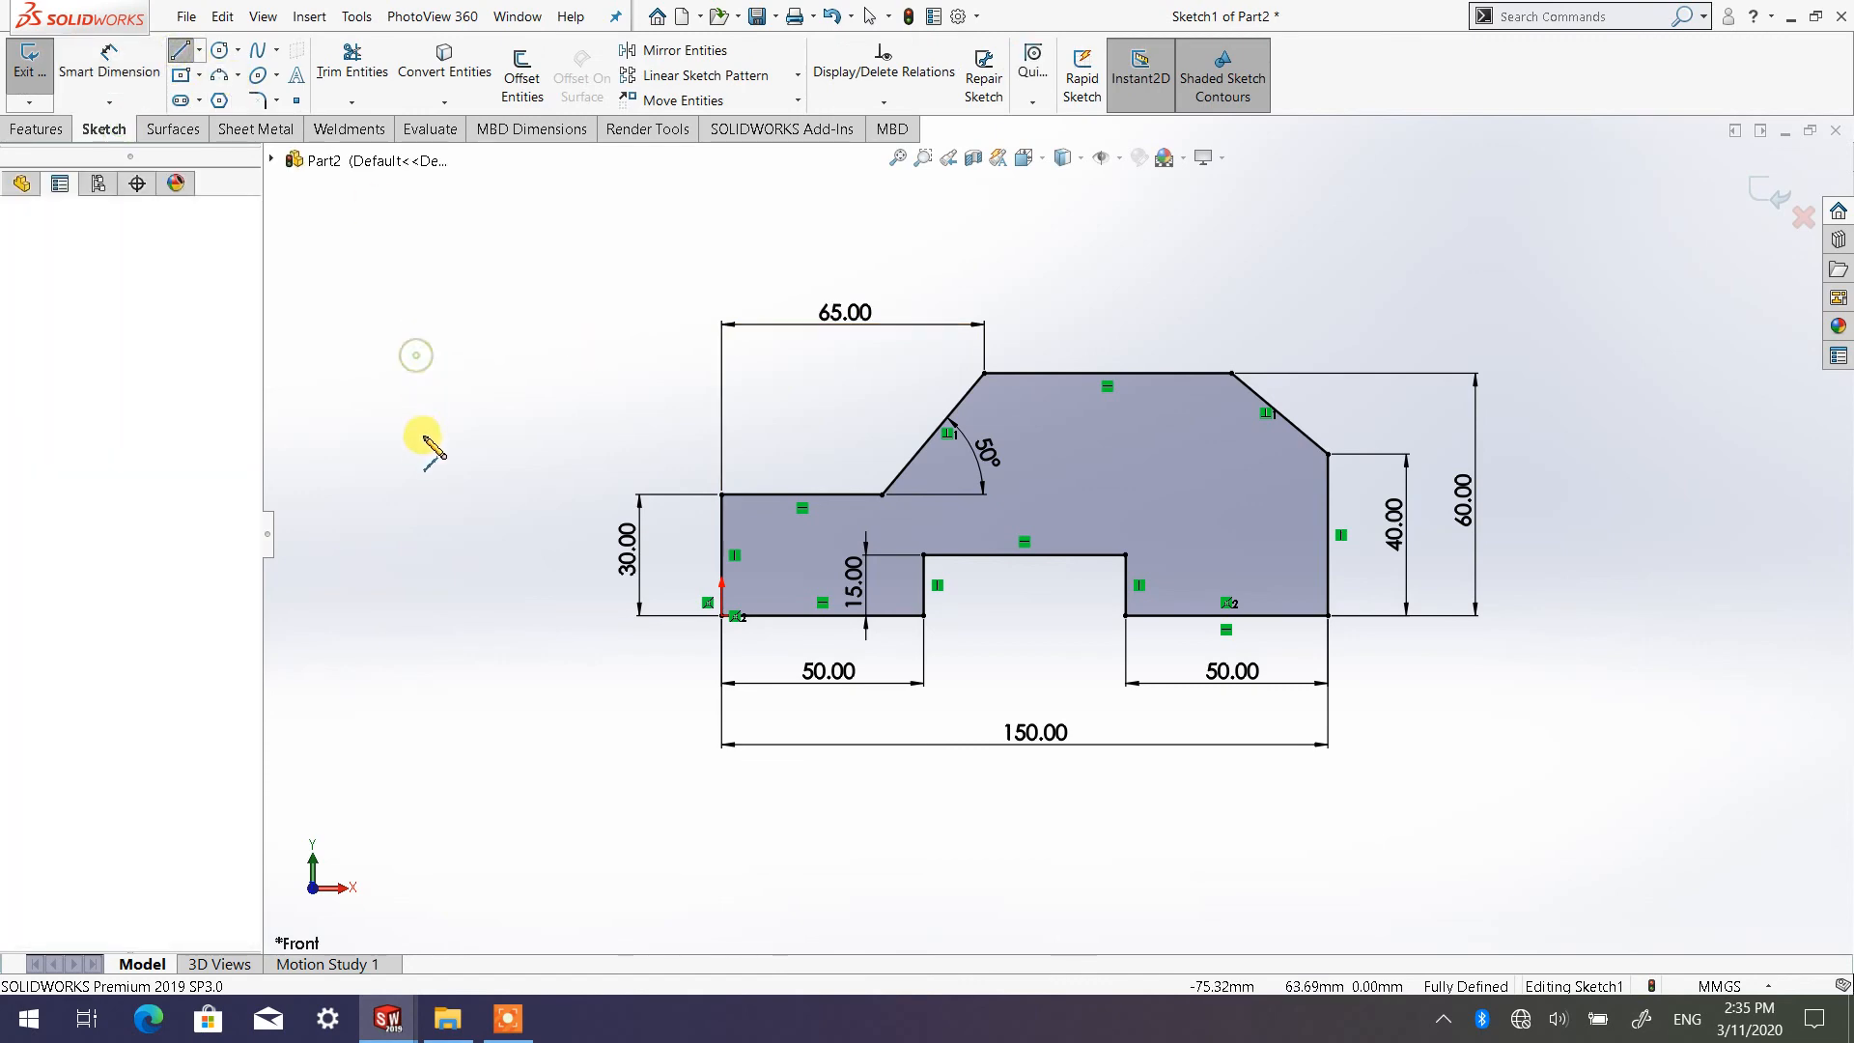
click(416, 454)
click(474, 454)
scroll(550, 426, up, 1)
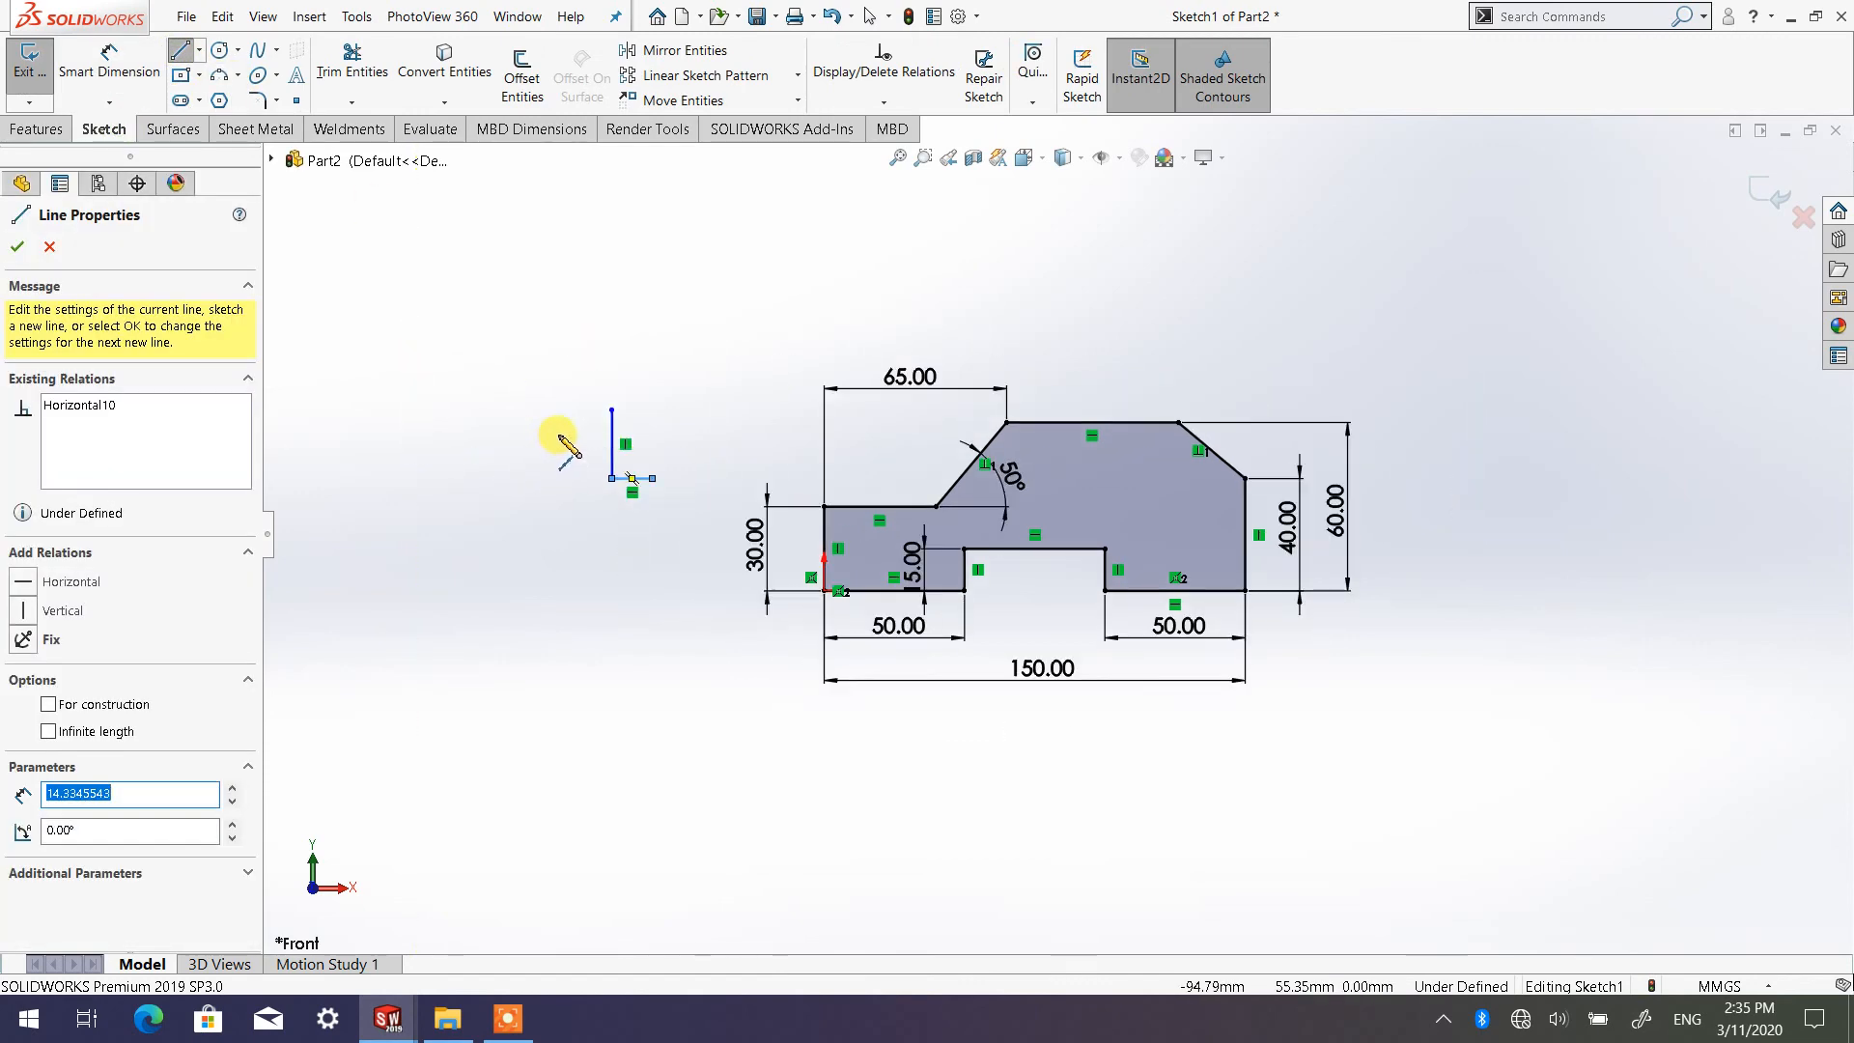
scroll(766, 467, down, 3)
click(824, 554)
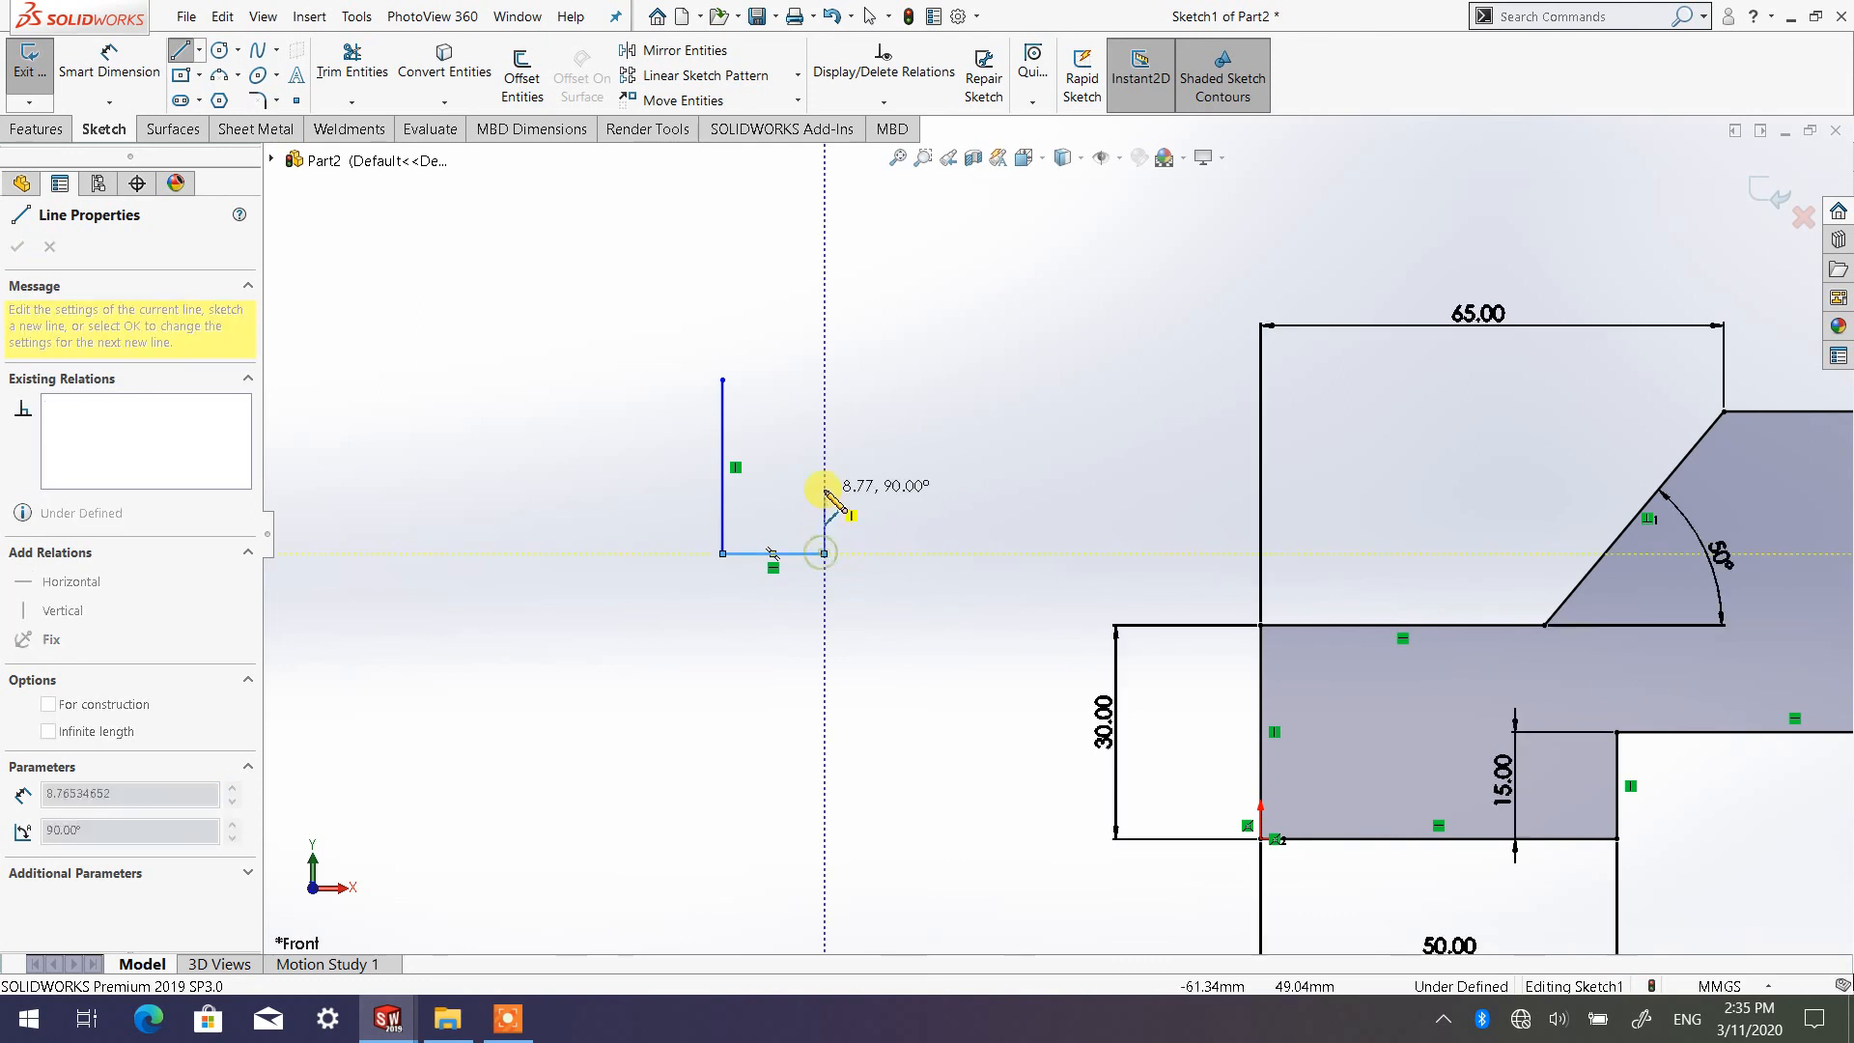
click(824, 489)
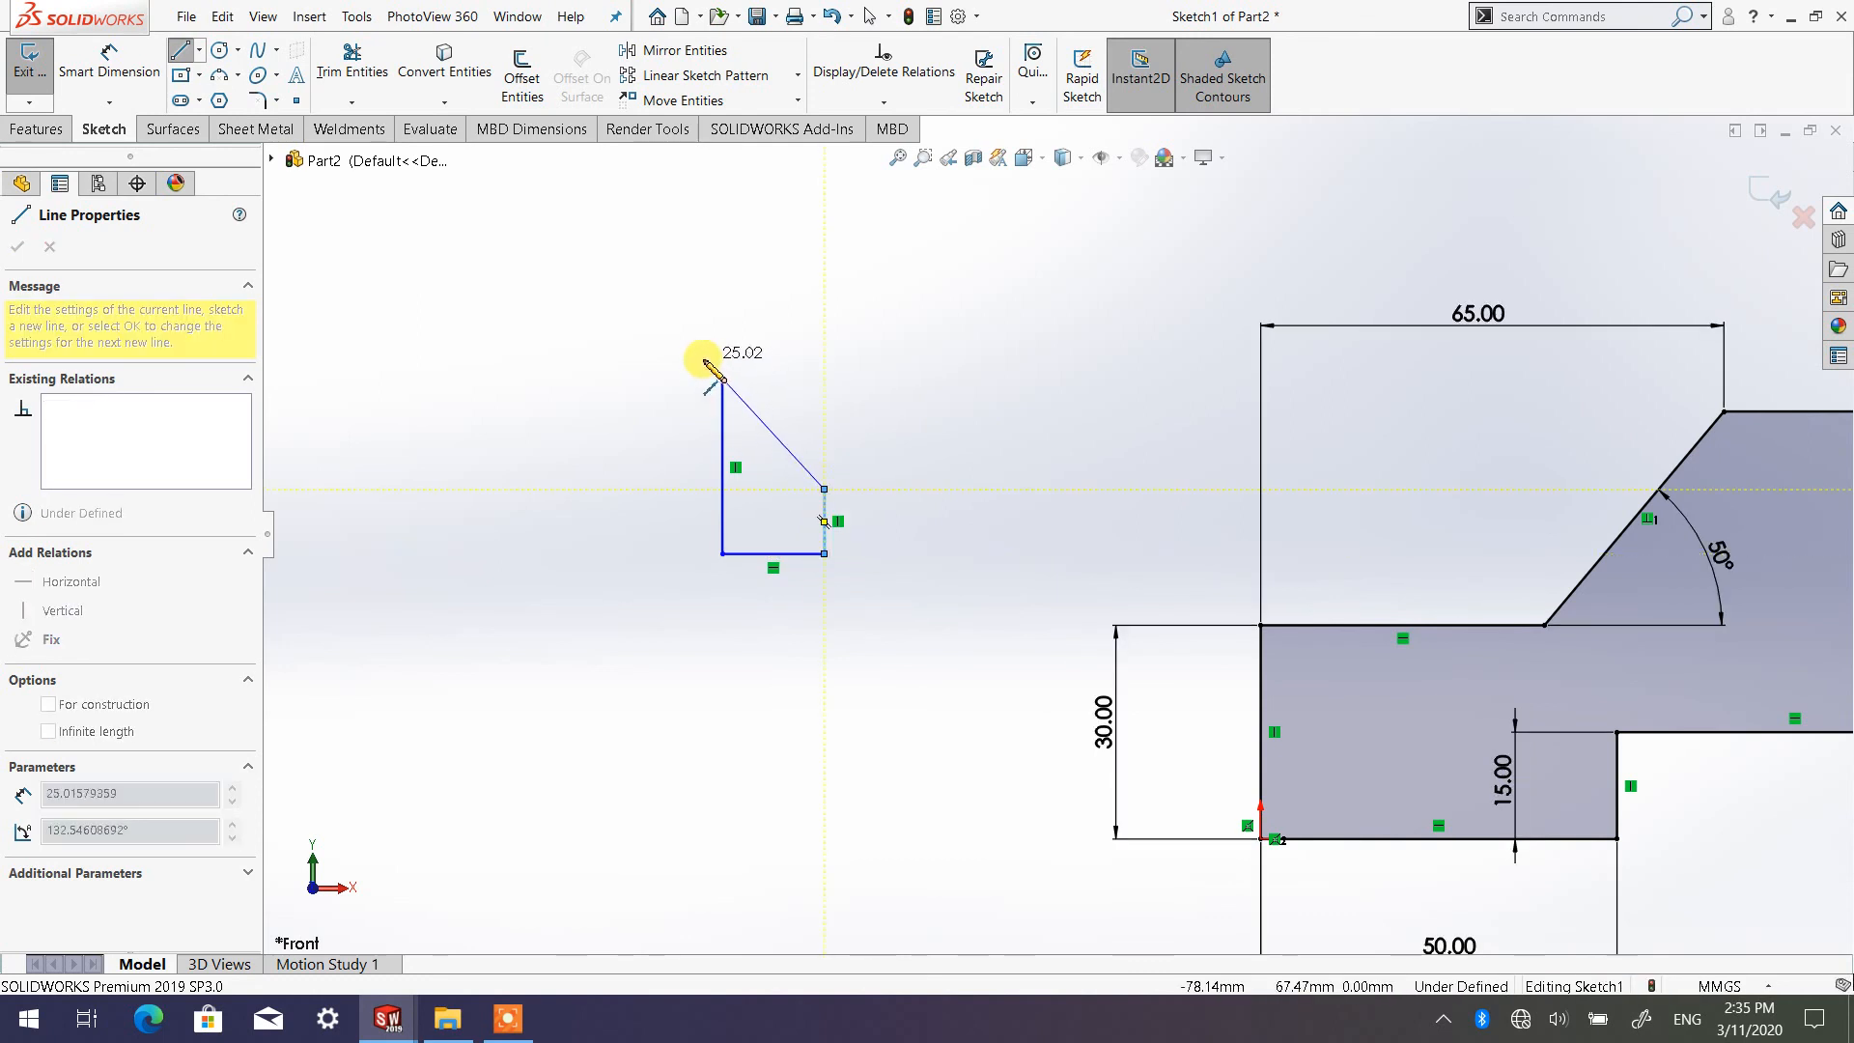
click(694, 368)
right_click(700, 370)
click(891, 404)
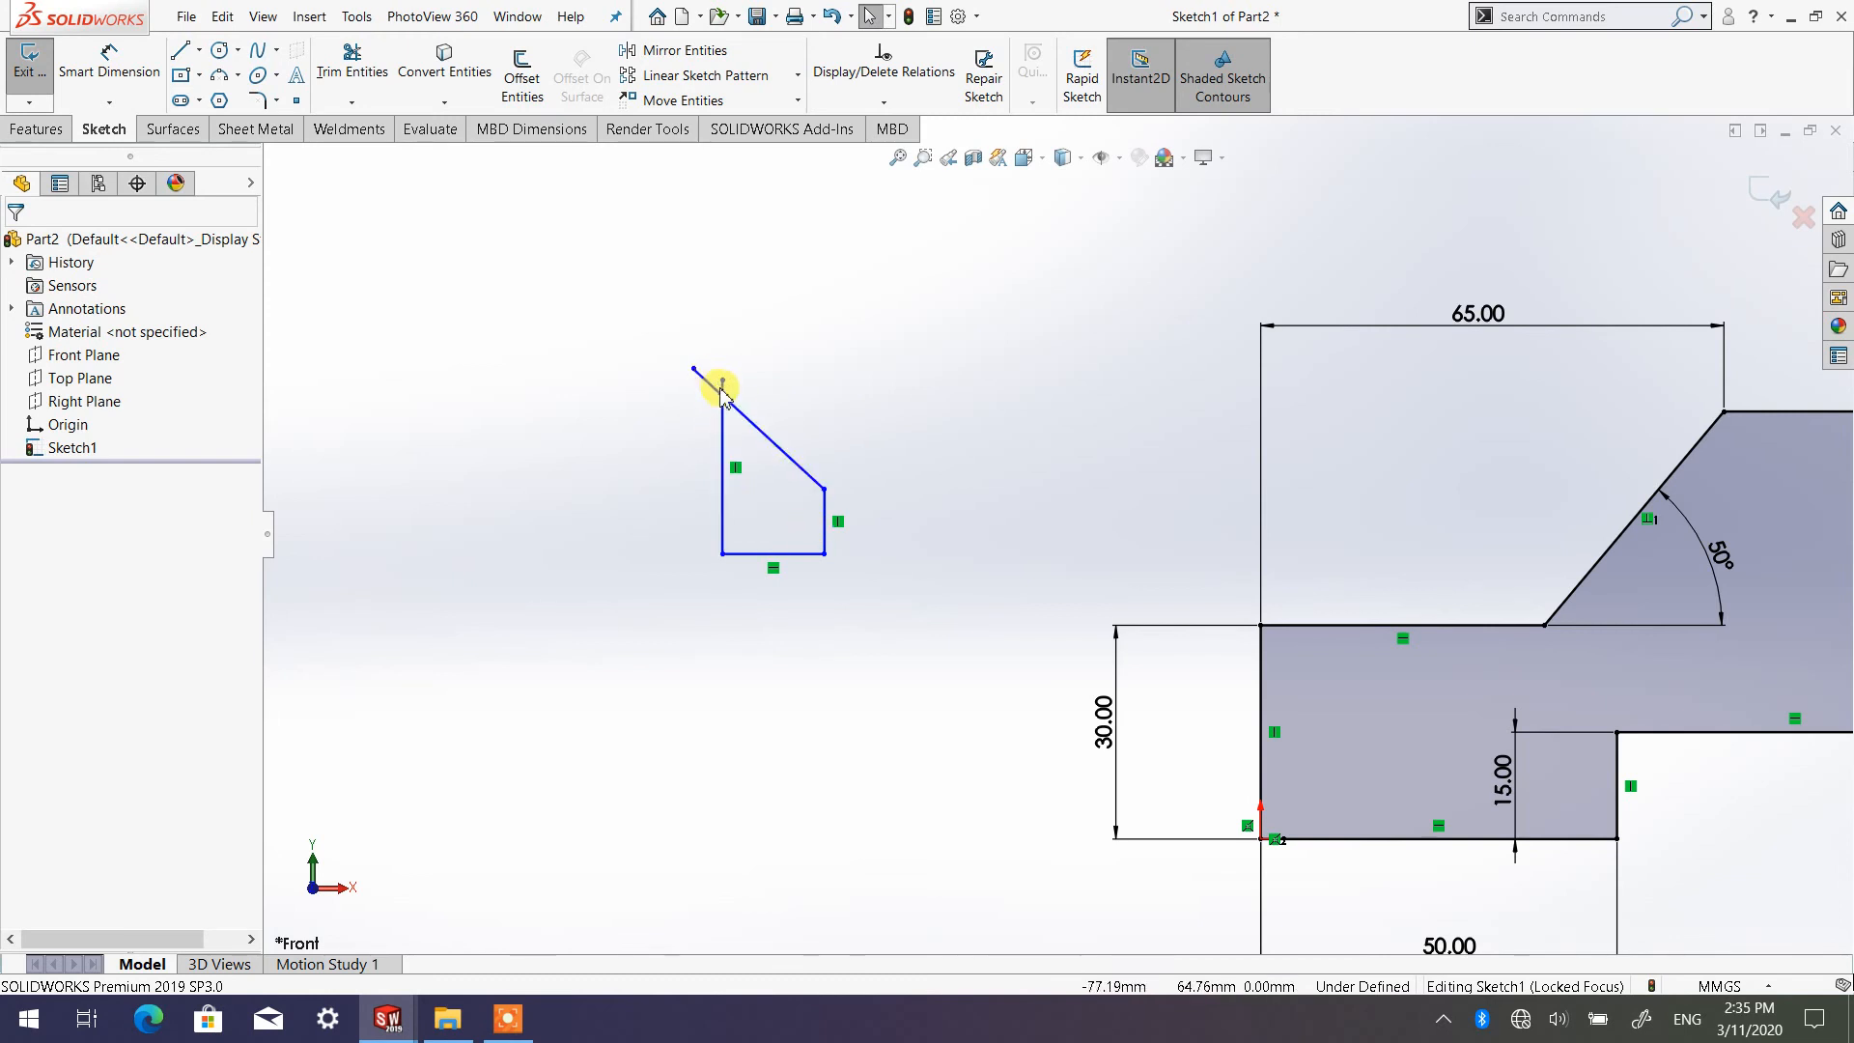
scroll(1072, 521, up, 3)
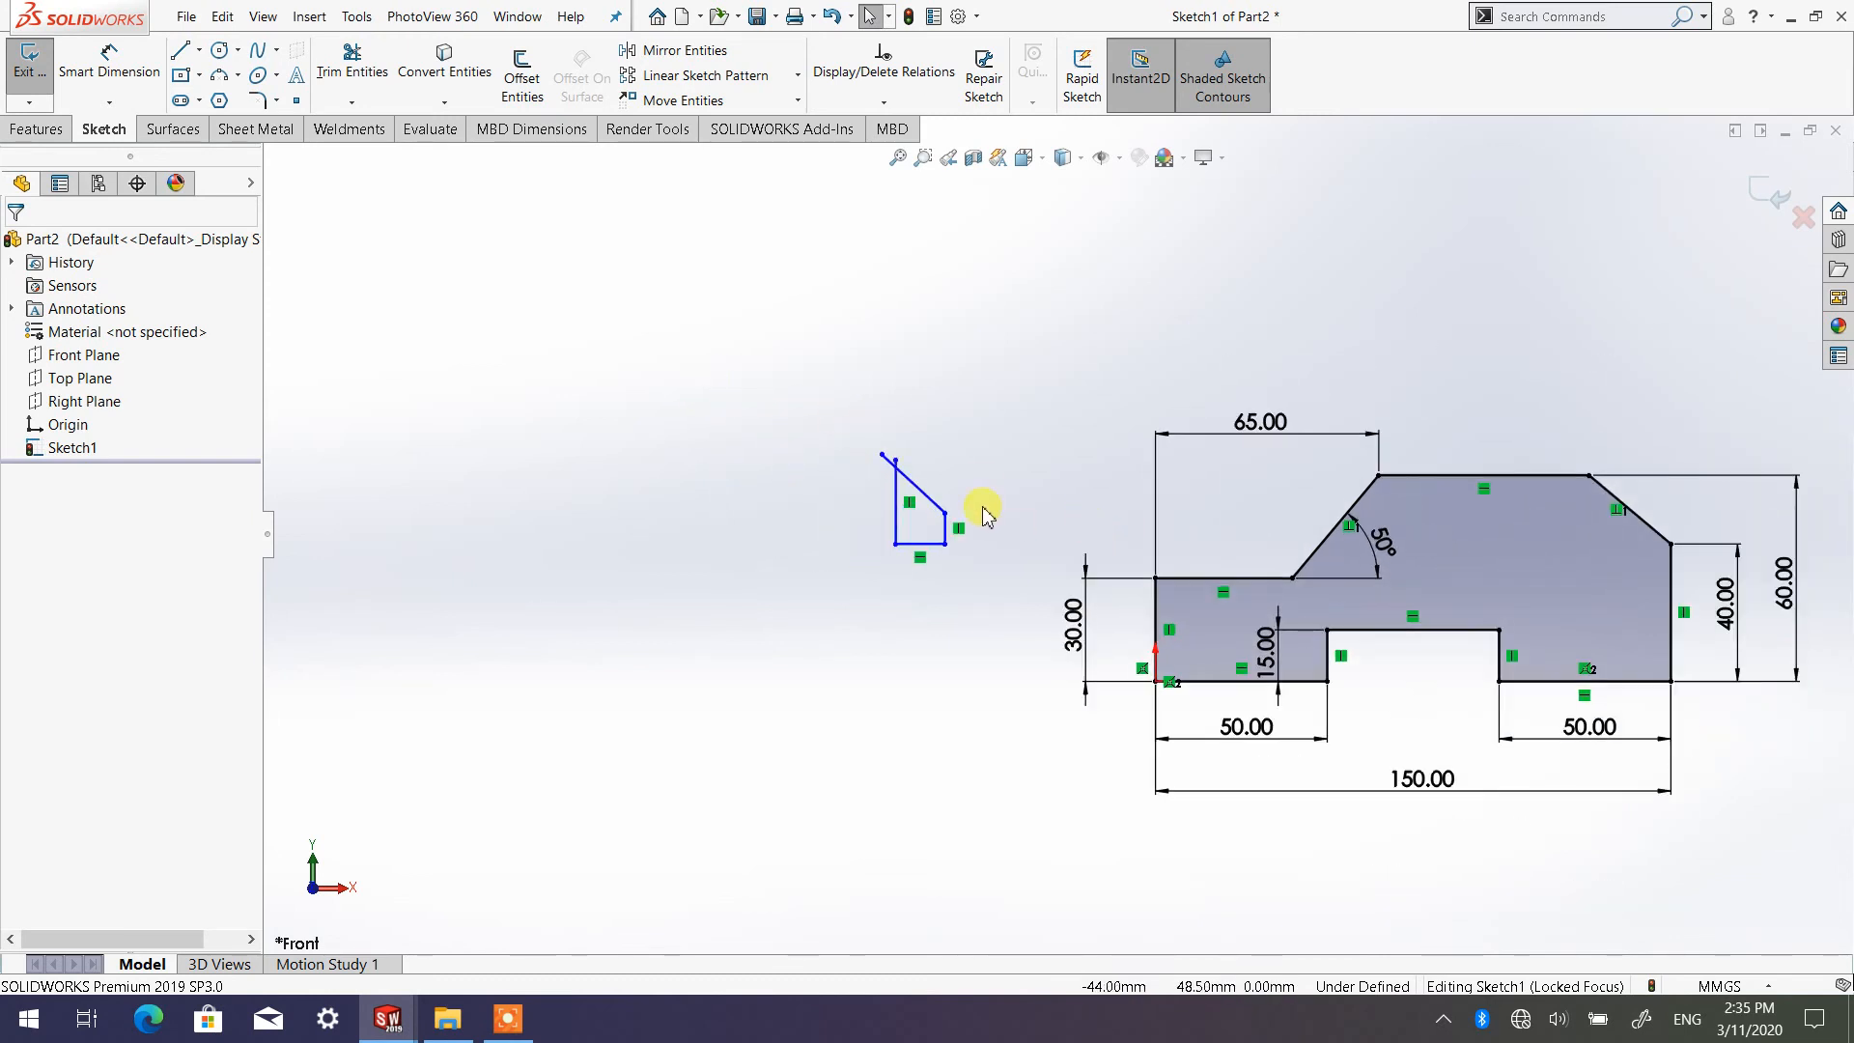
scroll(983, 500, down, 3)
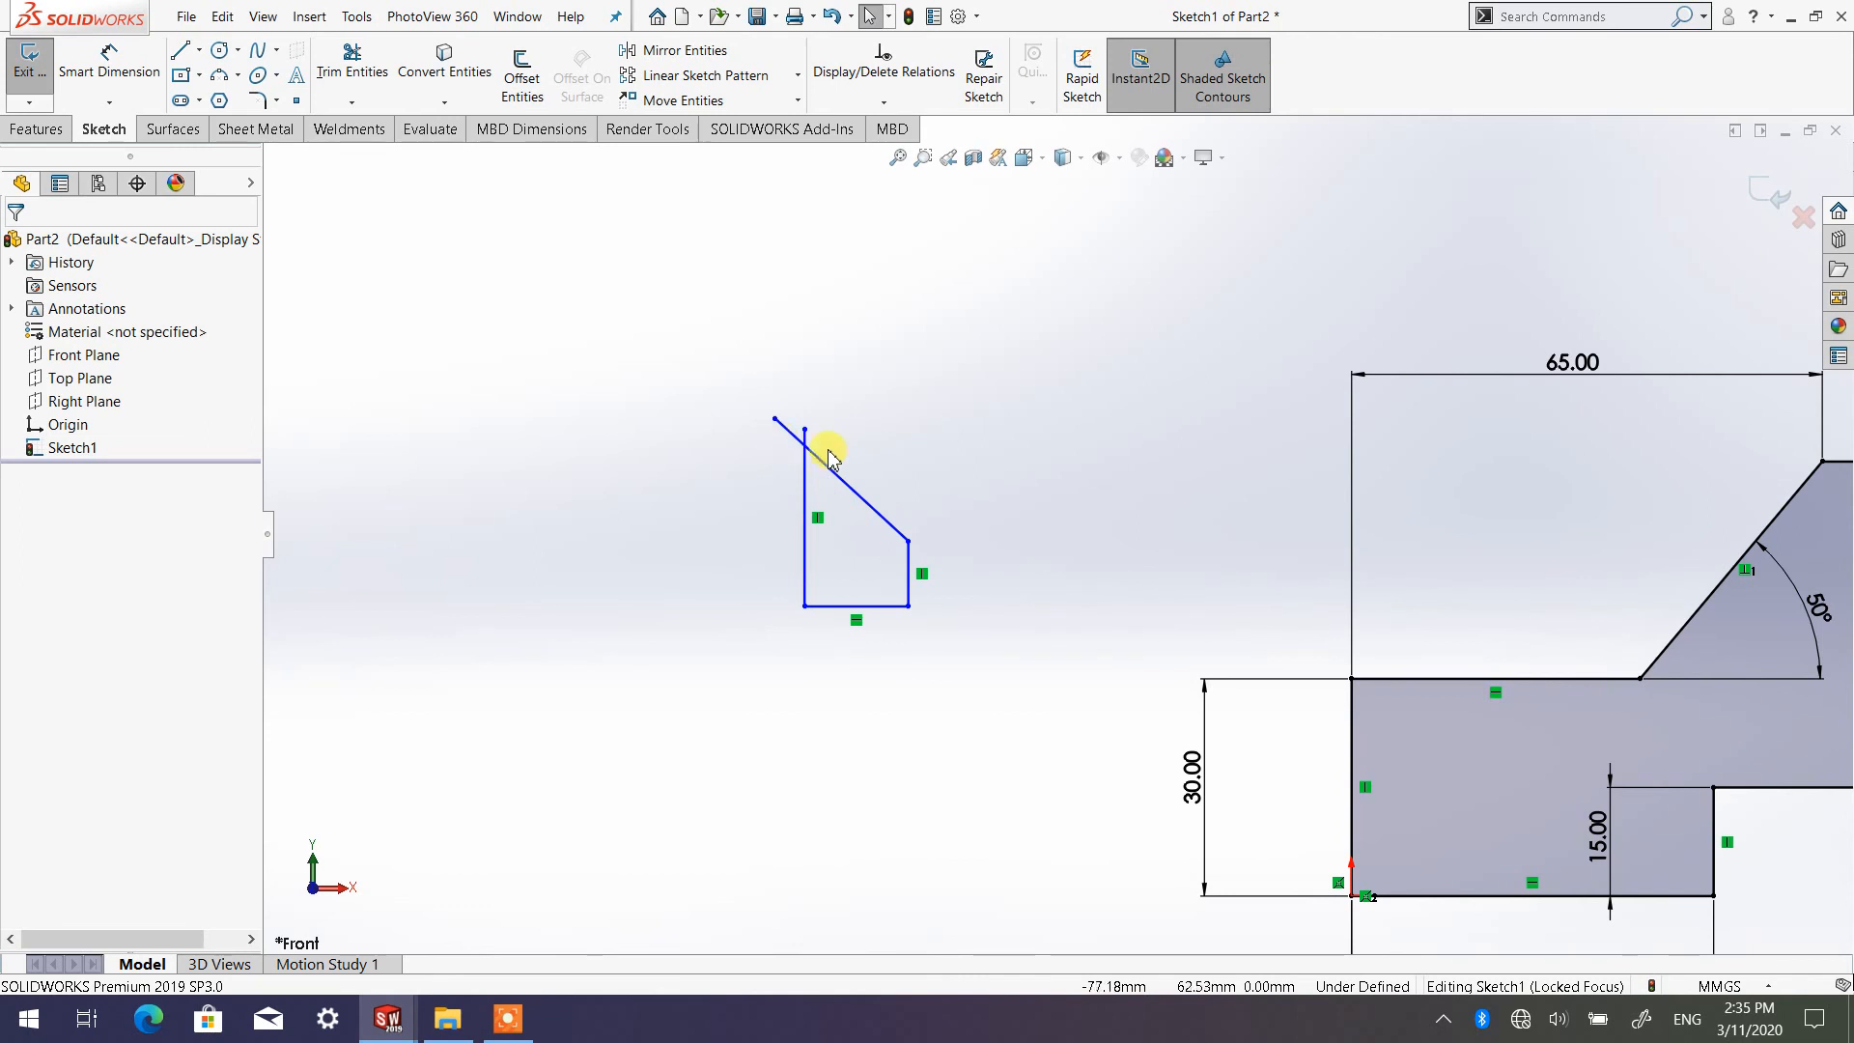
scroll(926, 462, up, 3)
scroll(1057, 517, up, 2)
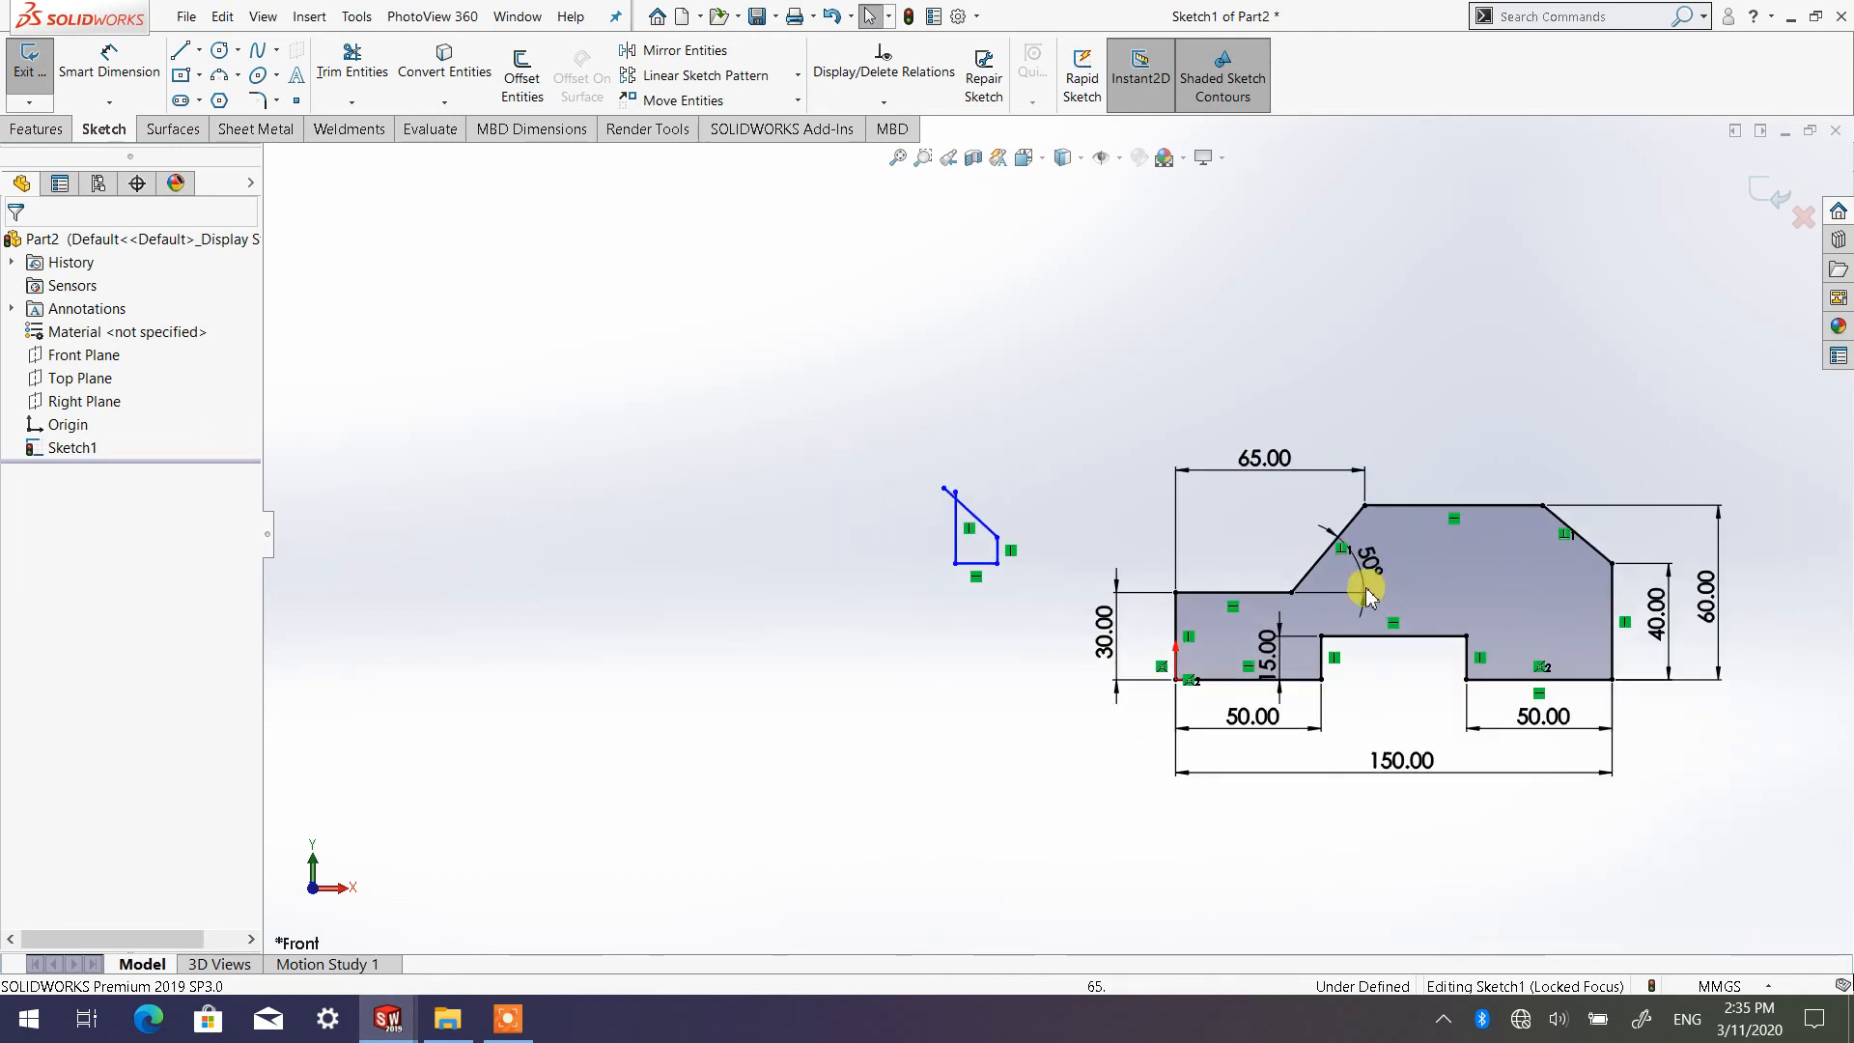
Sketch an open shape of five connected lines above the crossing-line shape, leaving a small gap between its first and last endpoints
scroll(1516, 612, down, 2)
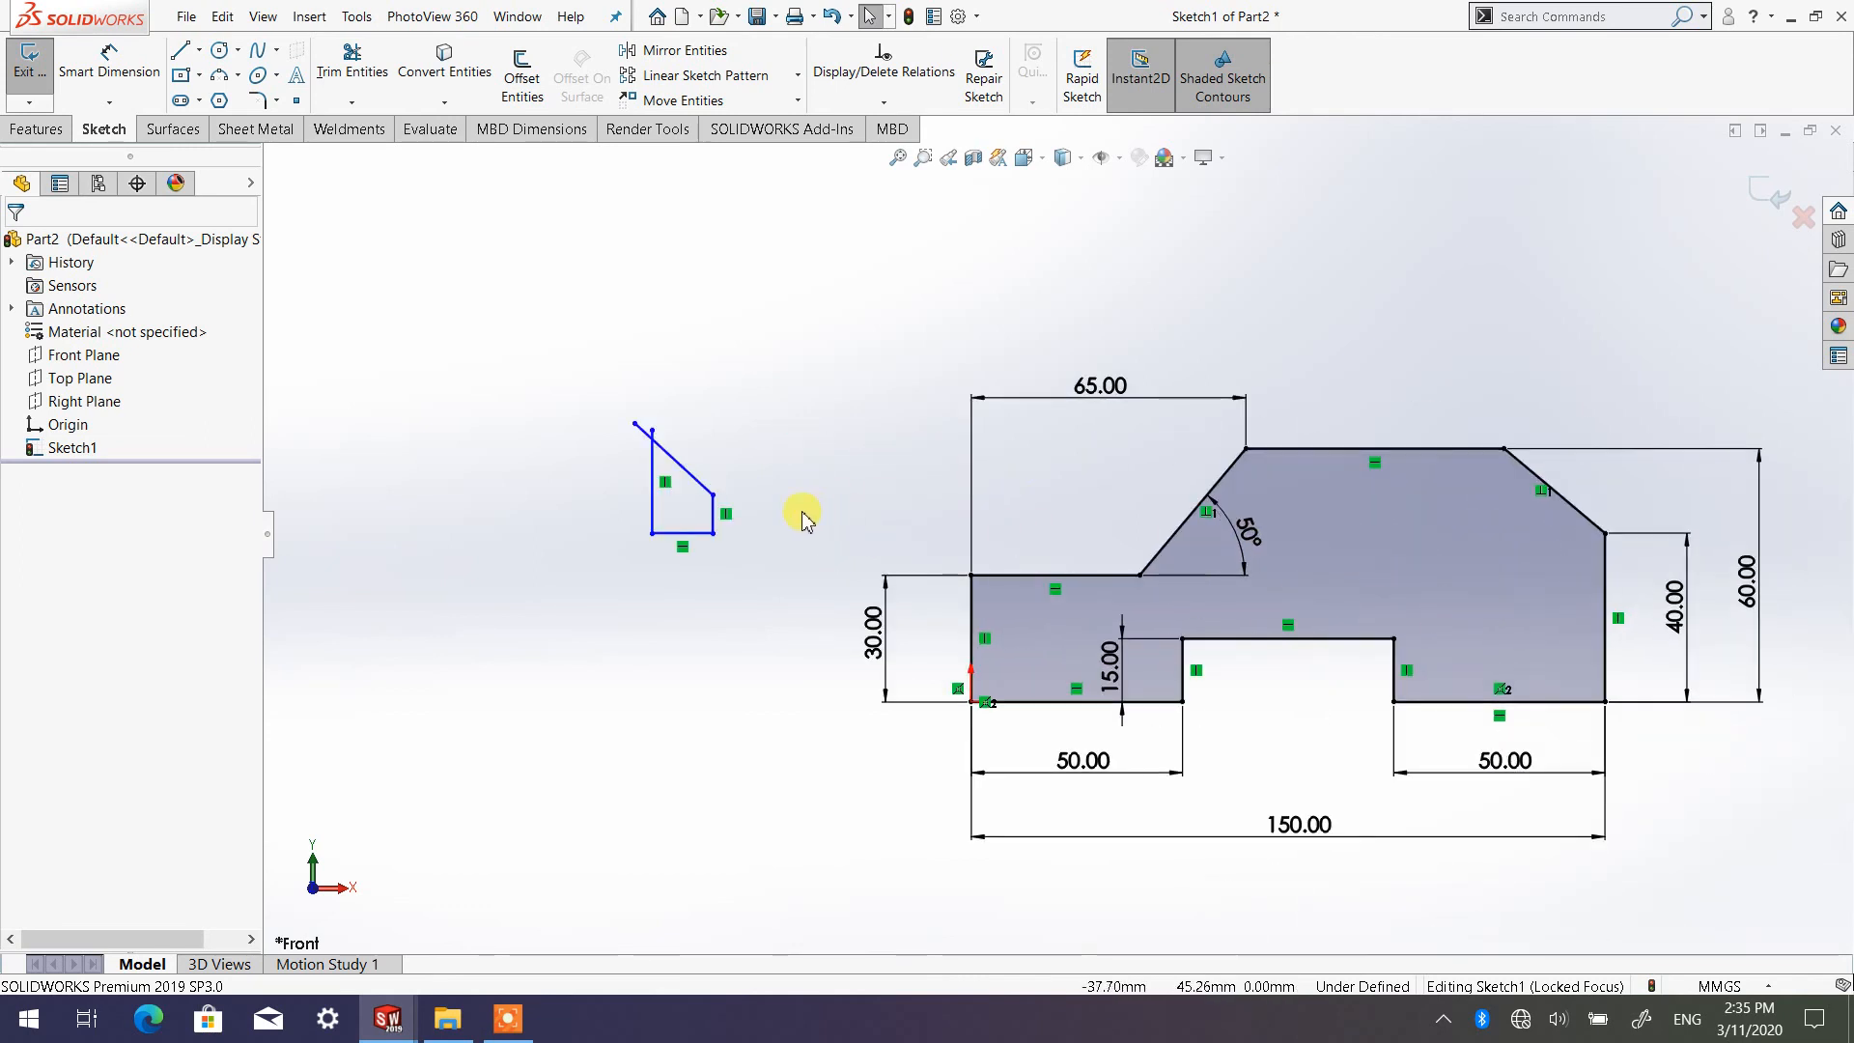
click(787, 307)
click(841, 402)
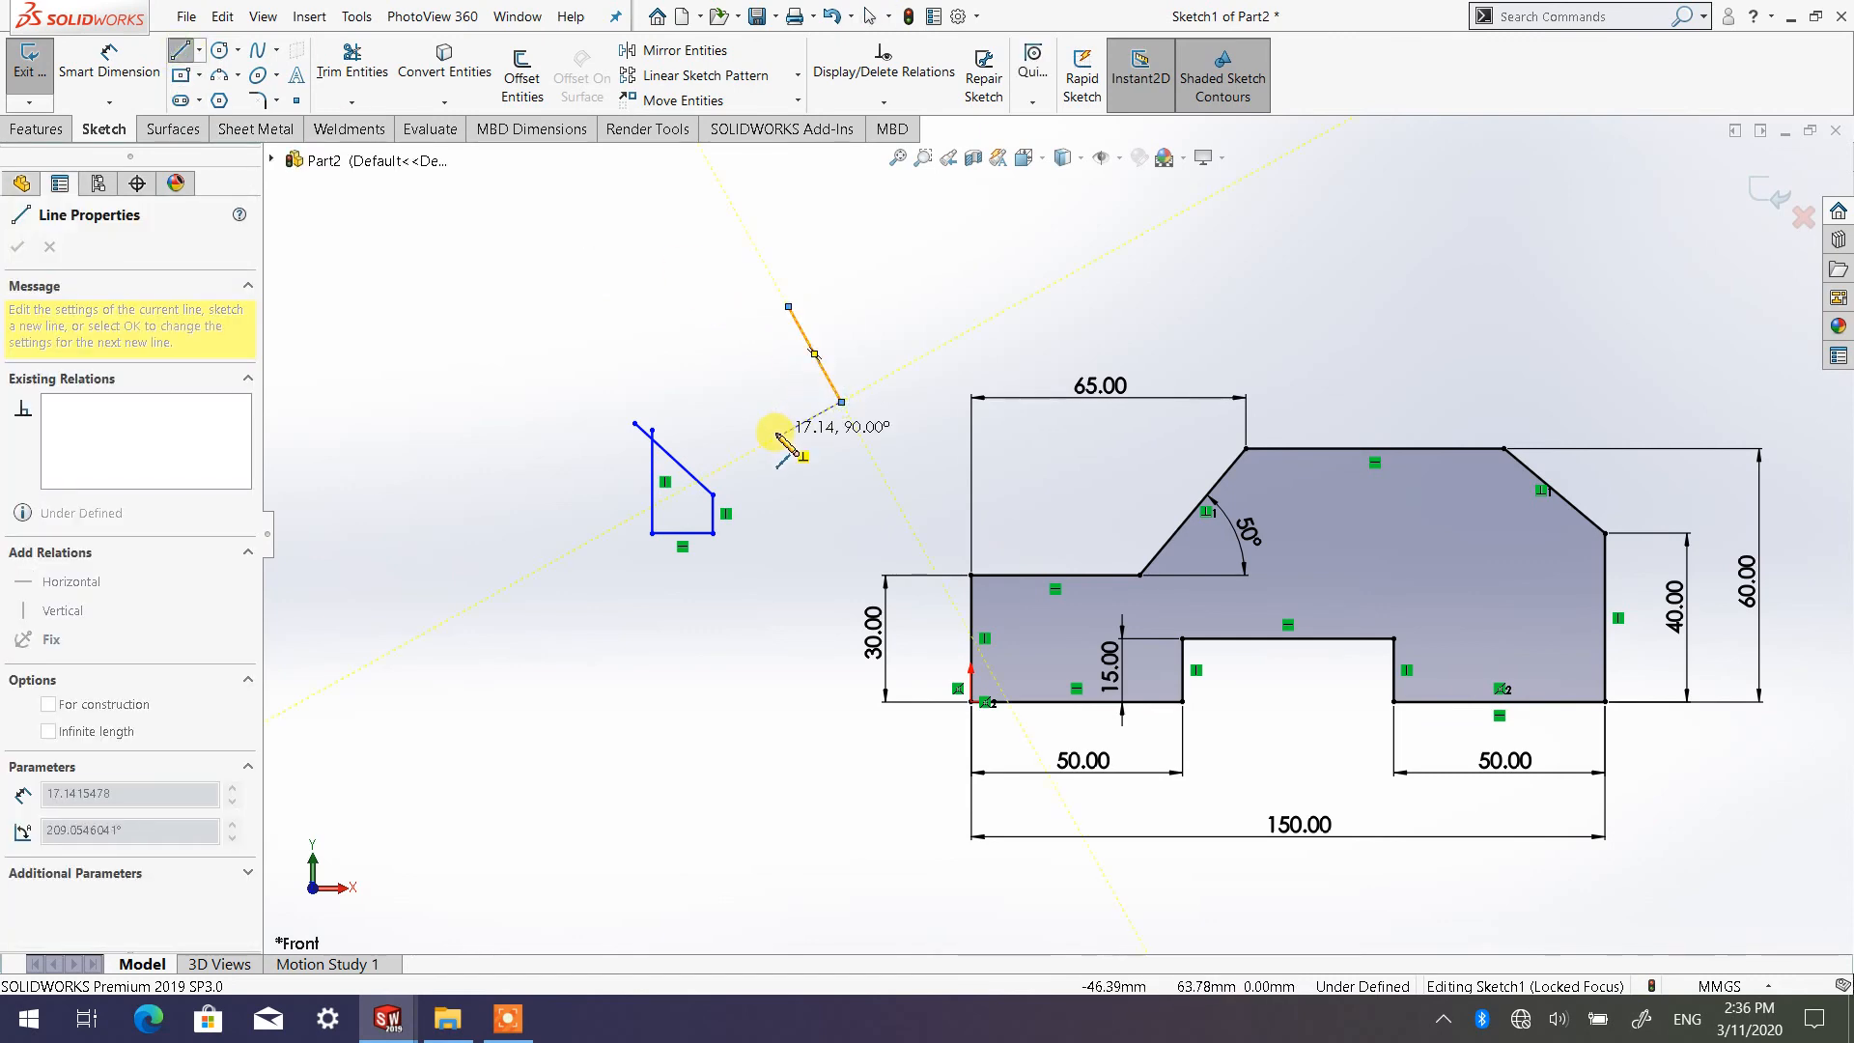
click(779, 436)
click(629, 342)
click(687, 248)
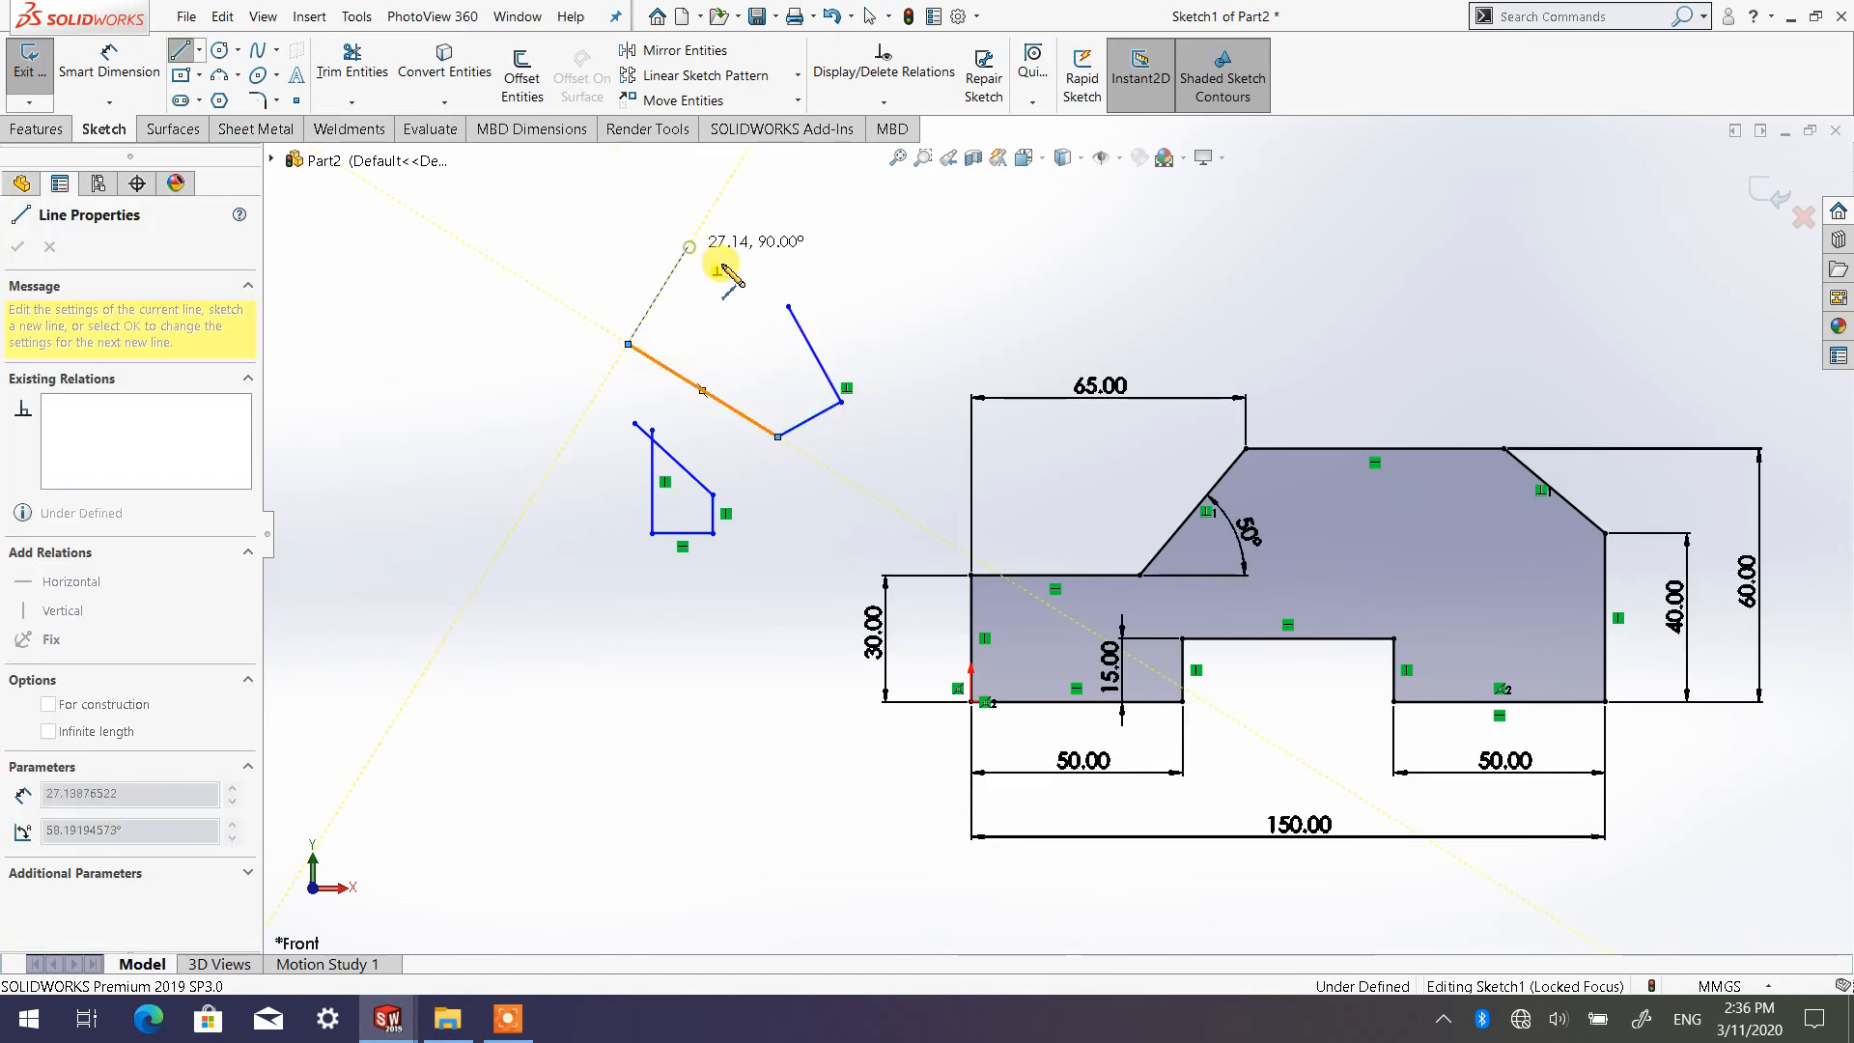
click(779, 294)
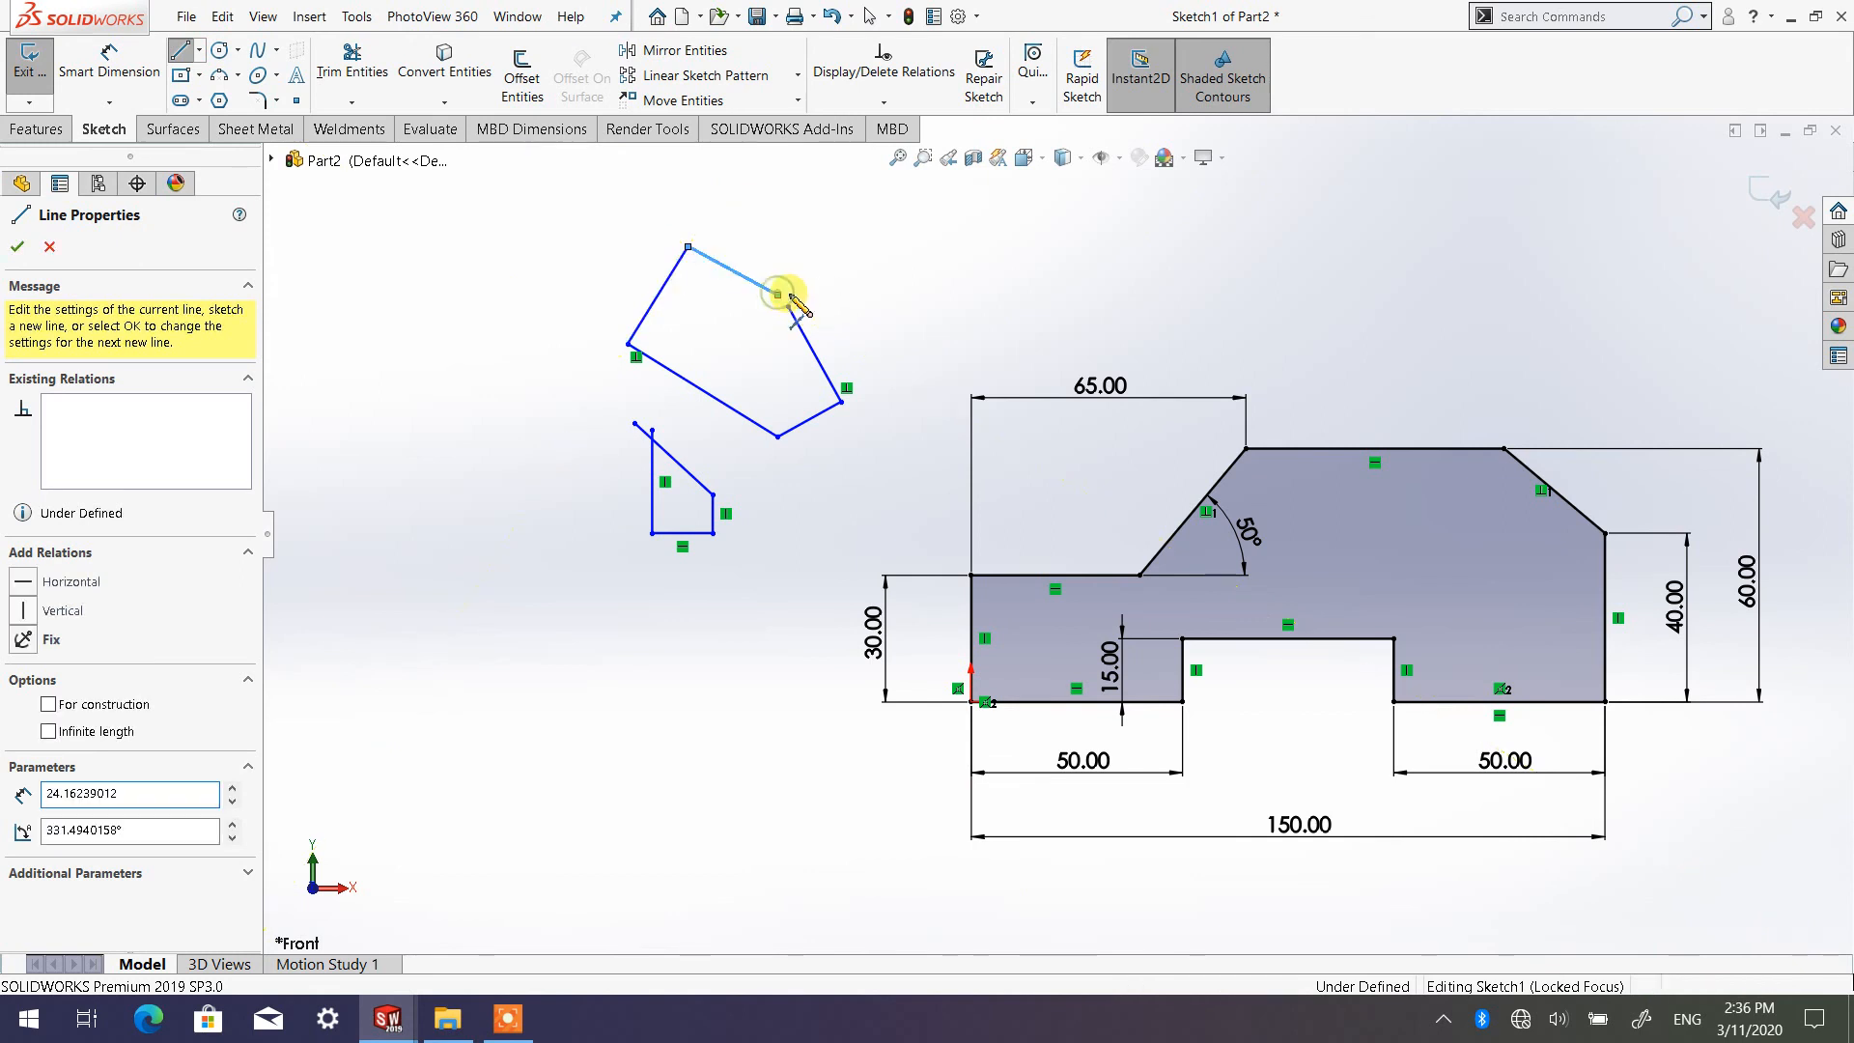
right_click(785, 297)
click(827, 303)
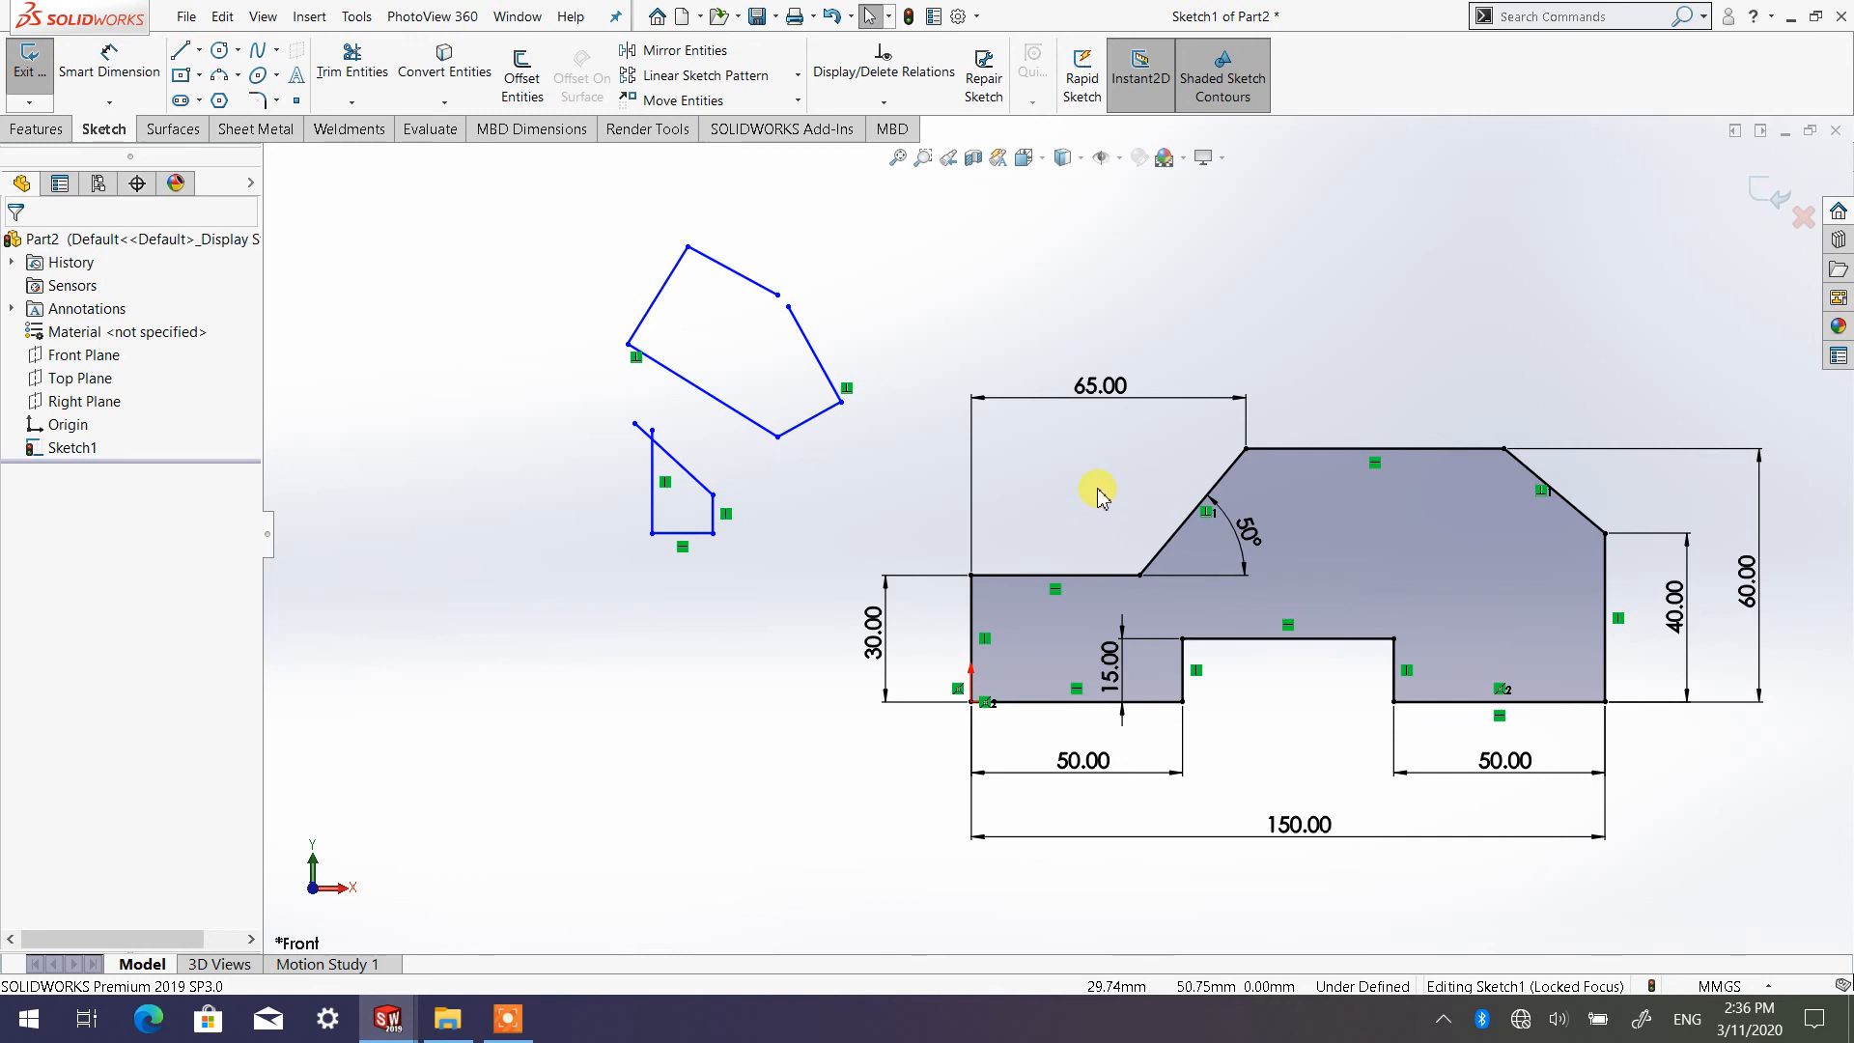
Examine up close where the small shape's lines cross and where the five-line shape is left open
scroll(734, 405, down, 2)
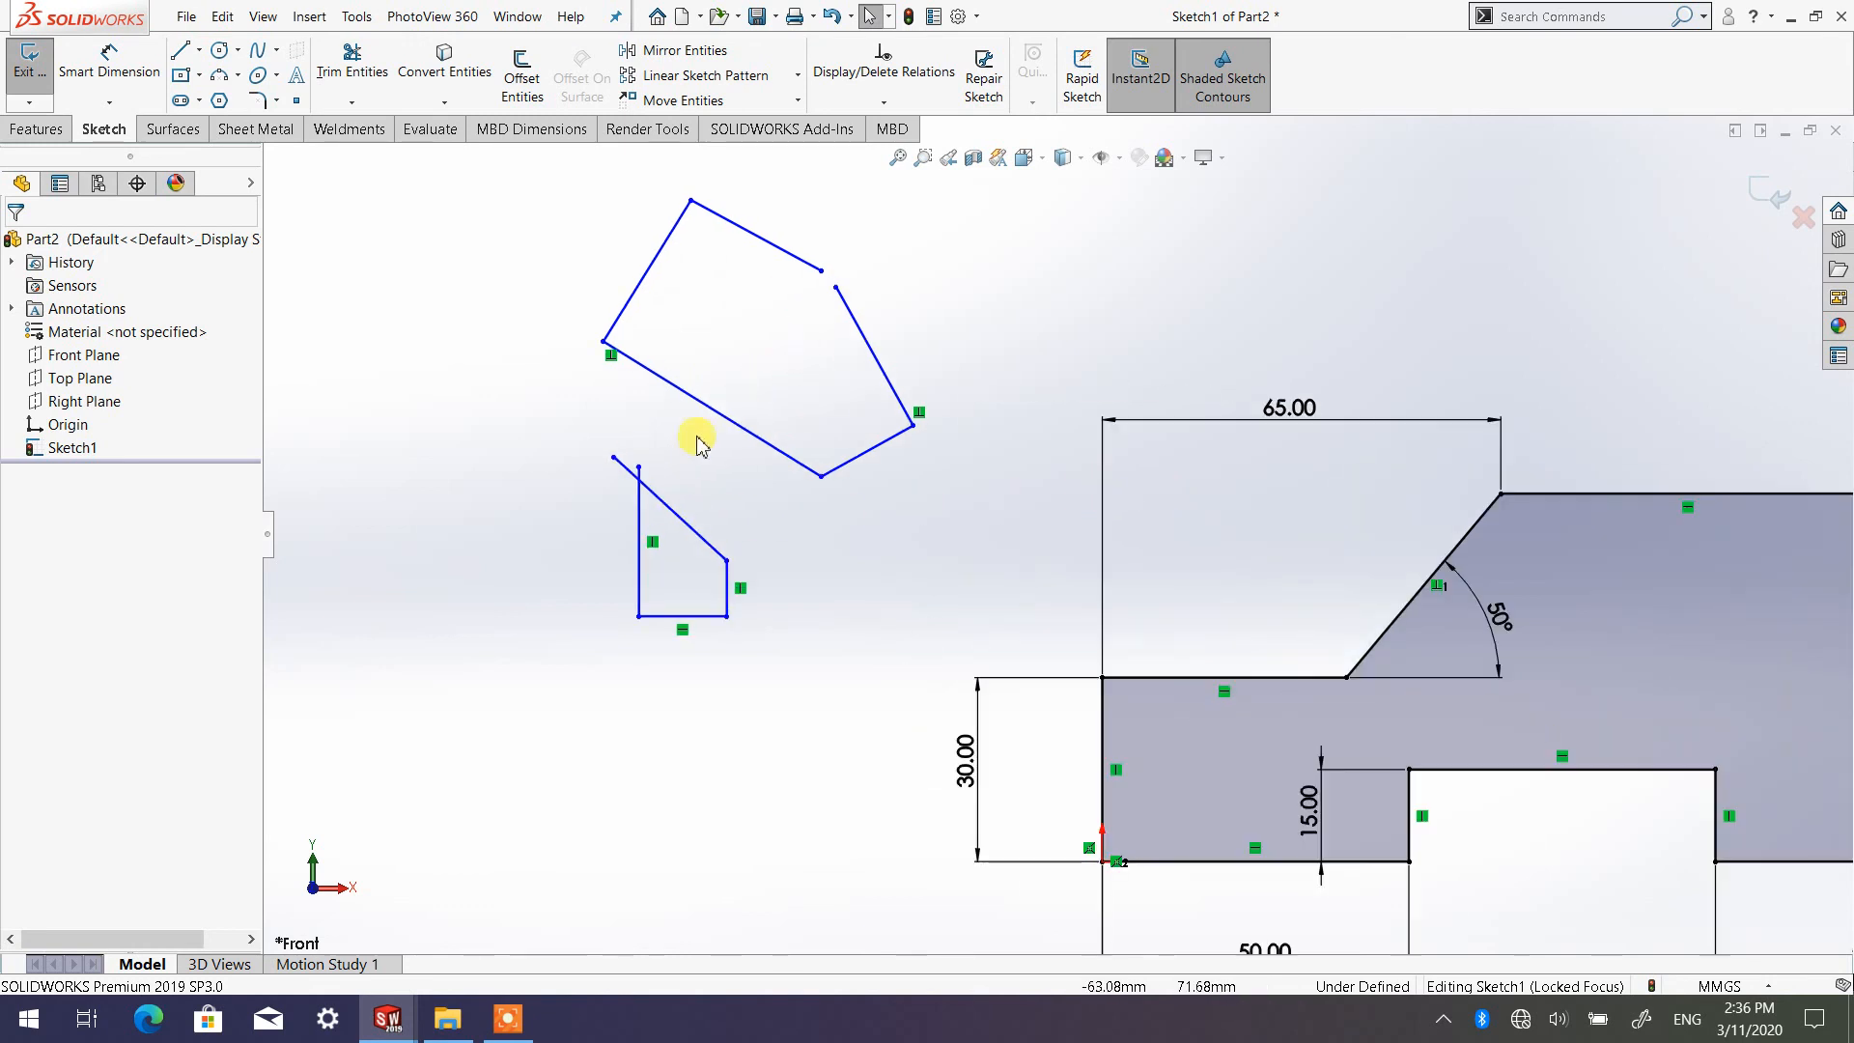
scroll(645, 483, down, 3)
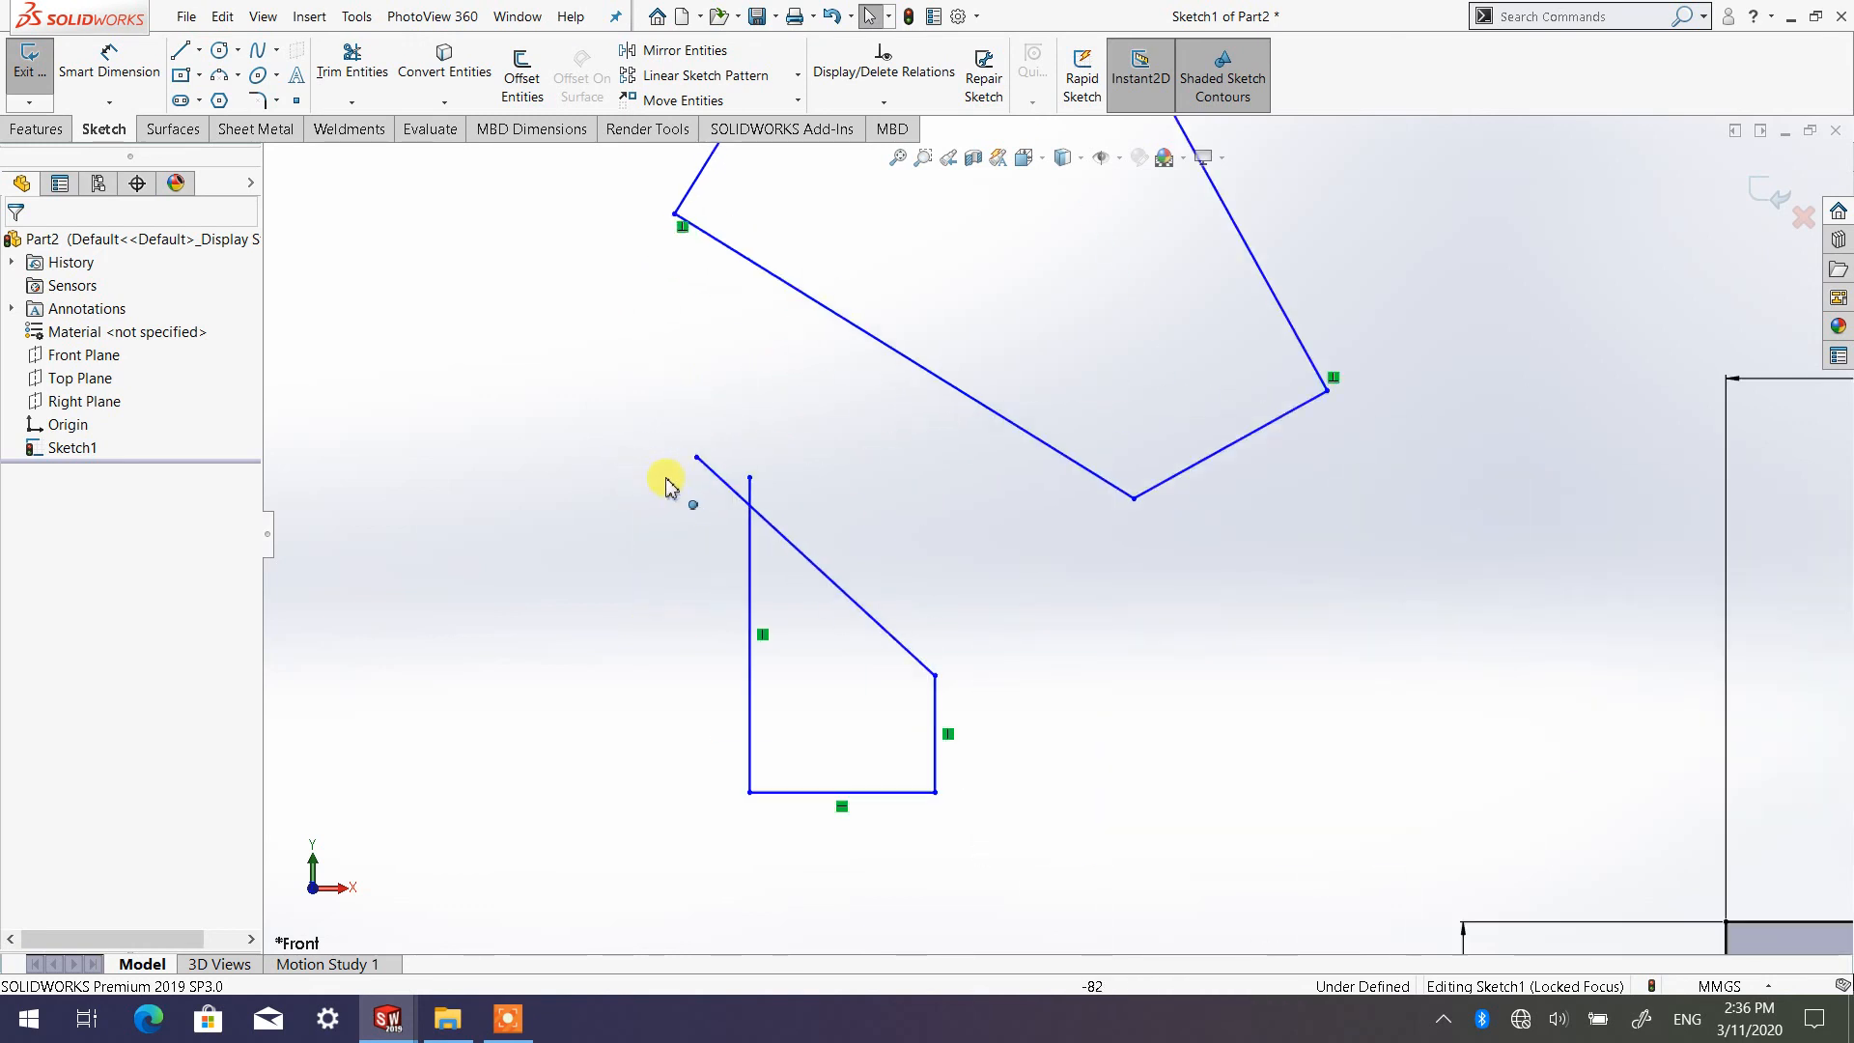
scroll(763, 486, down, 2)
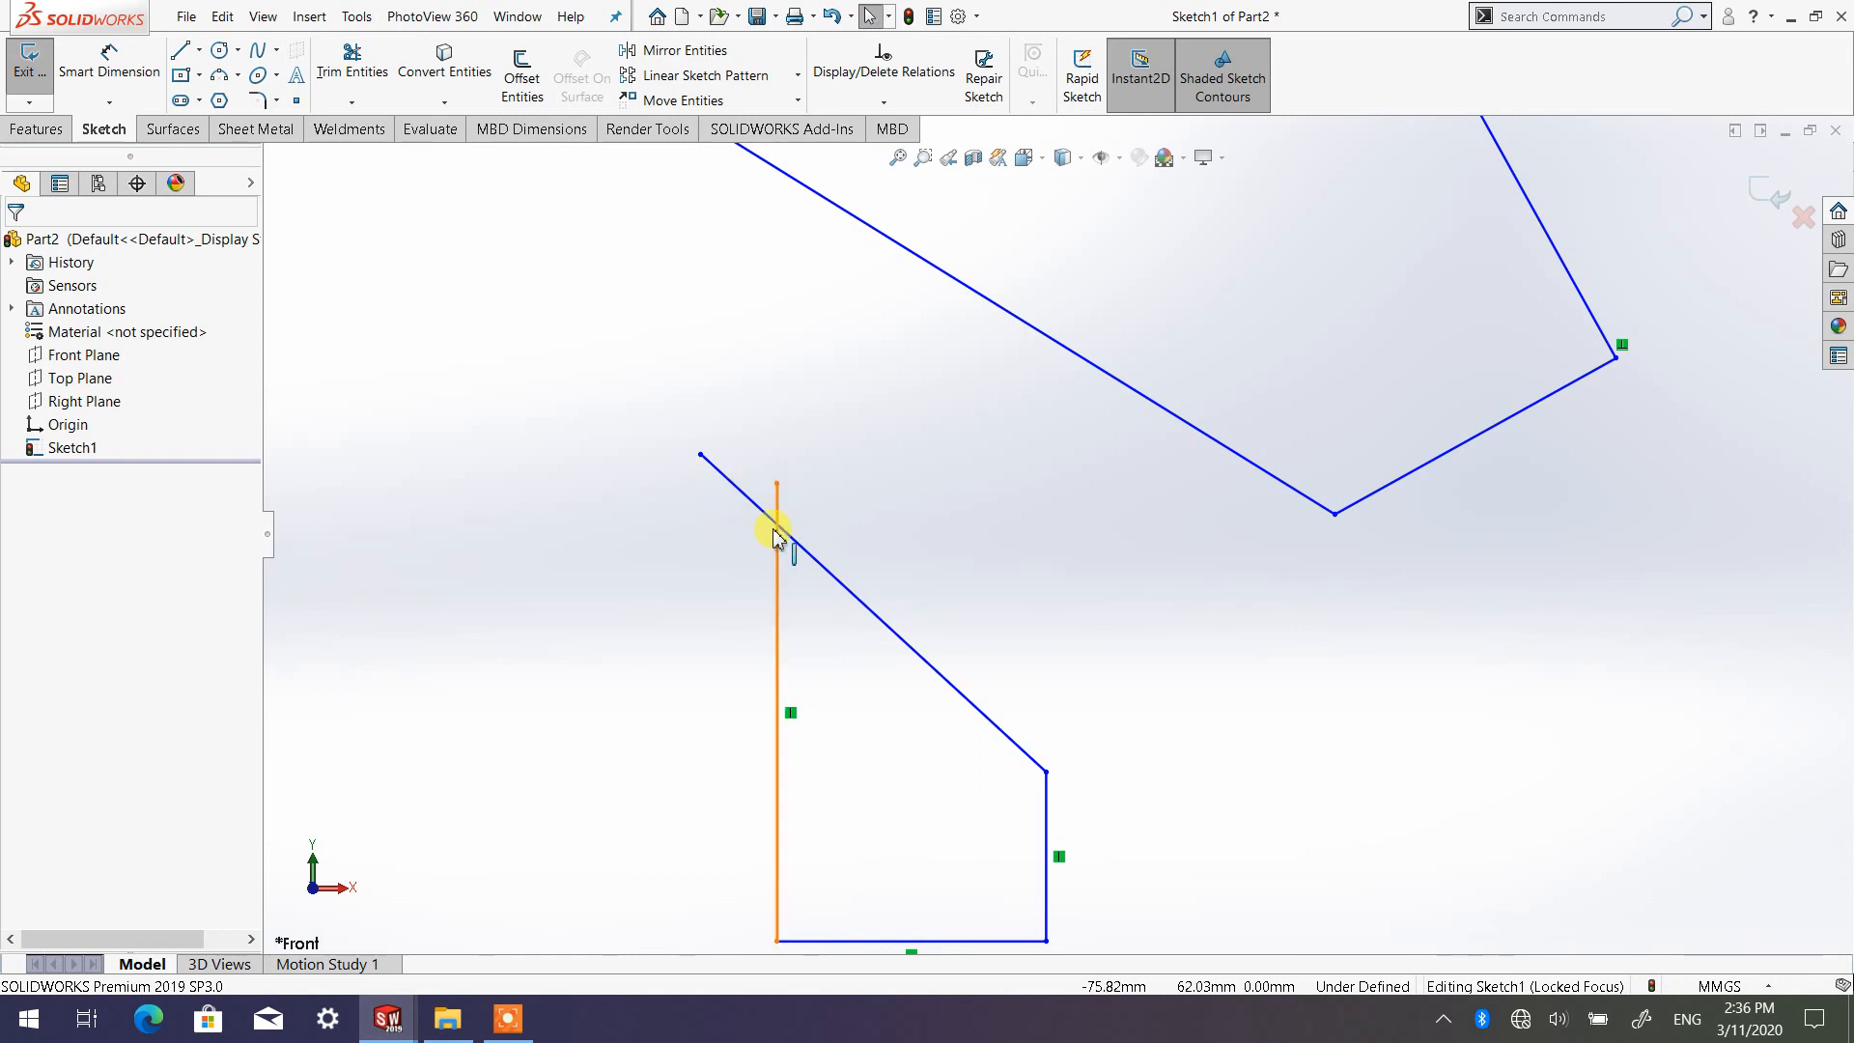
scroll(1477, 402, up, 5)
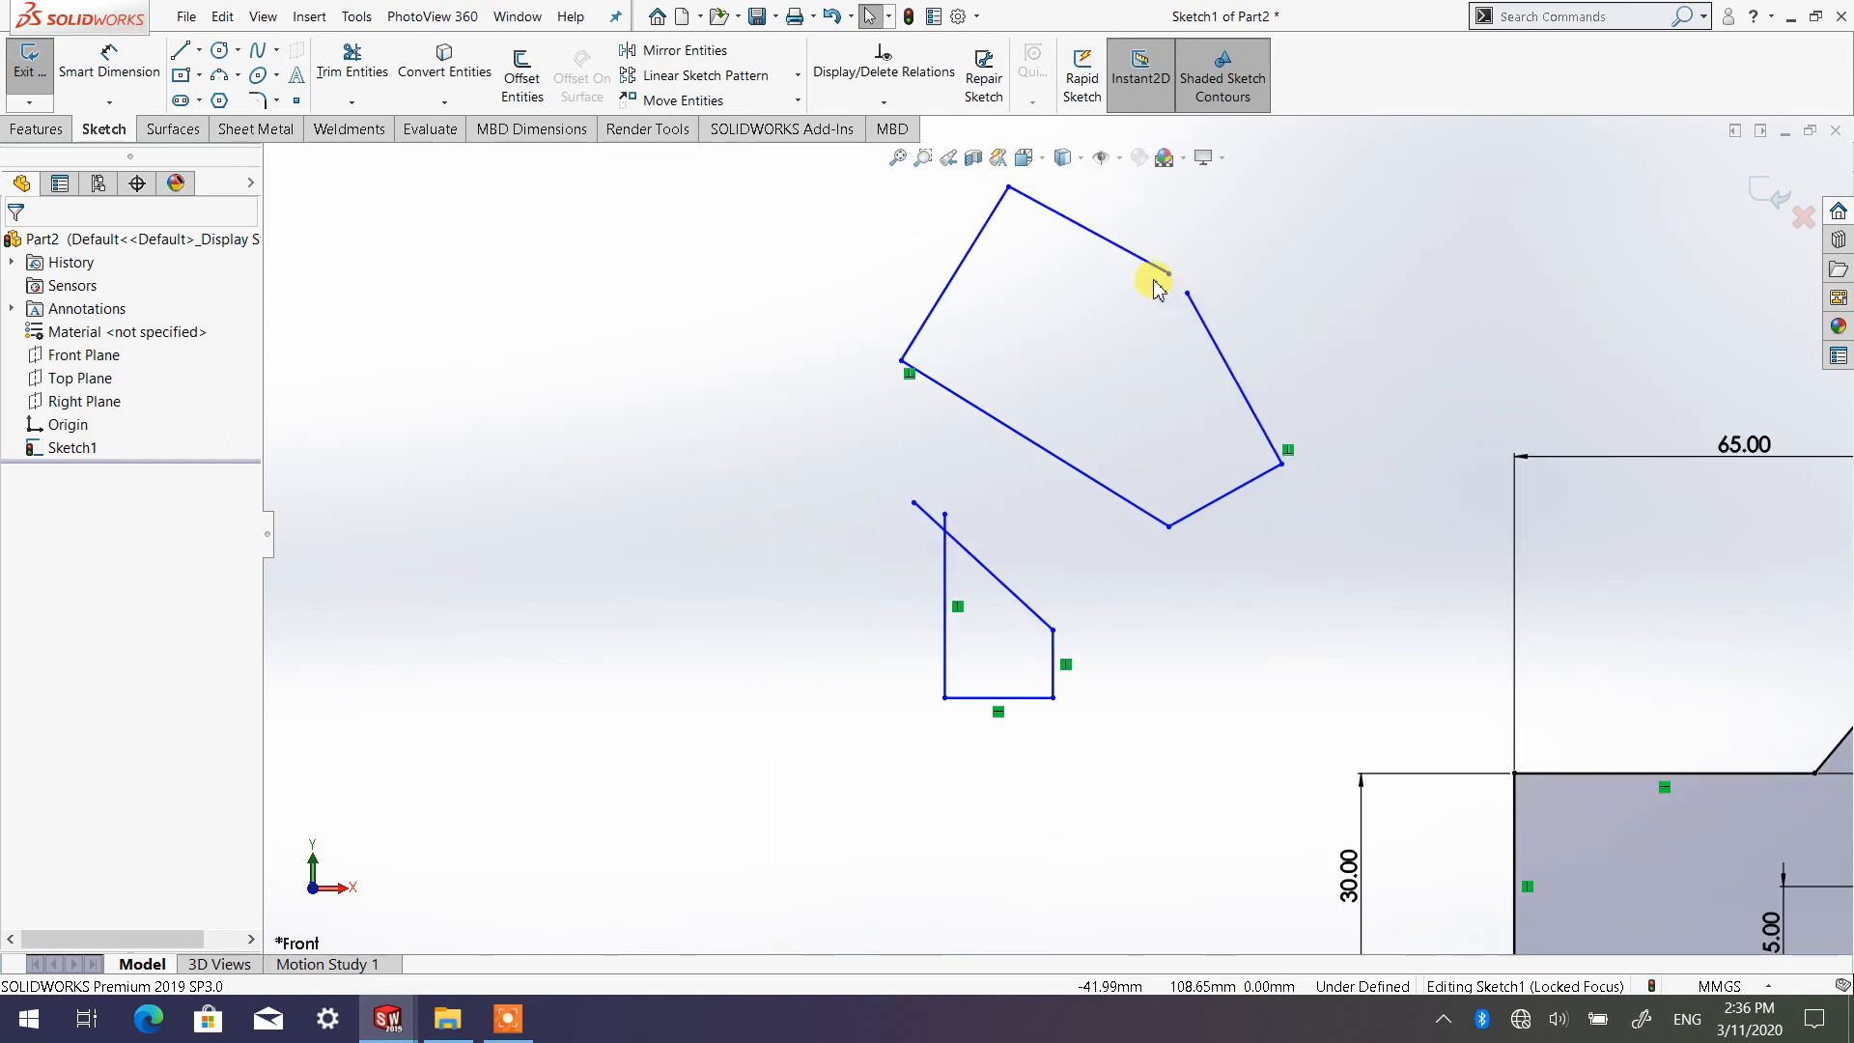
scroll(1125, 487, down, 2)
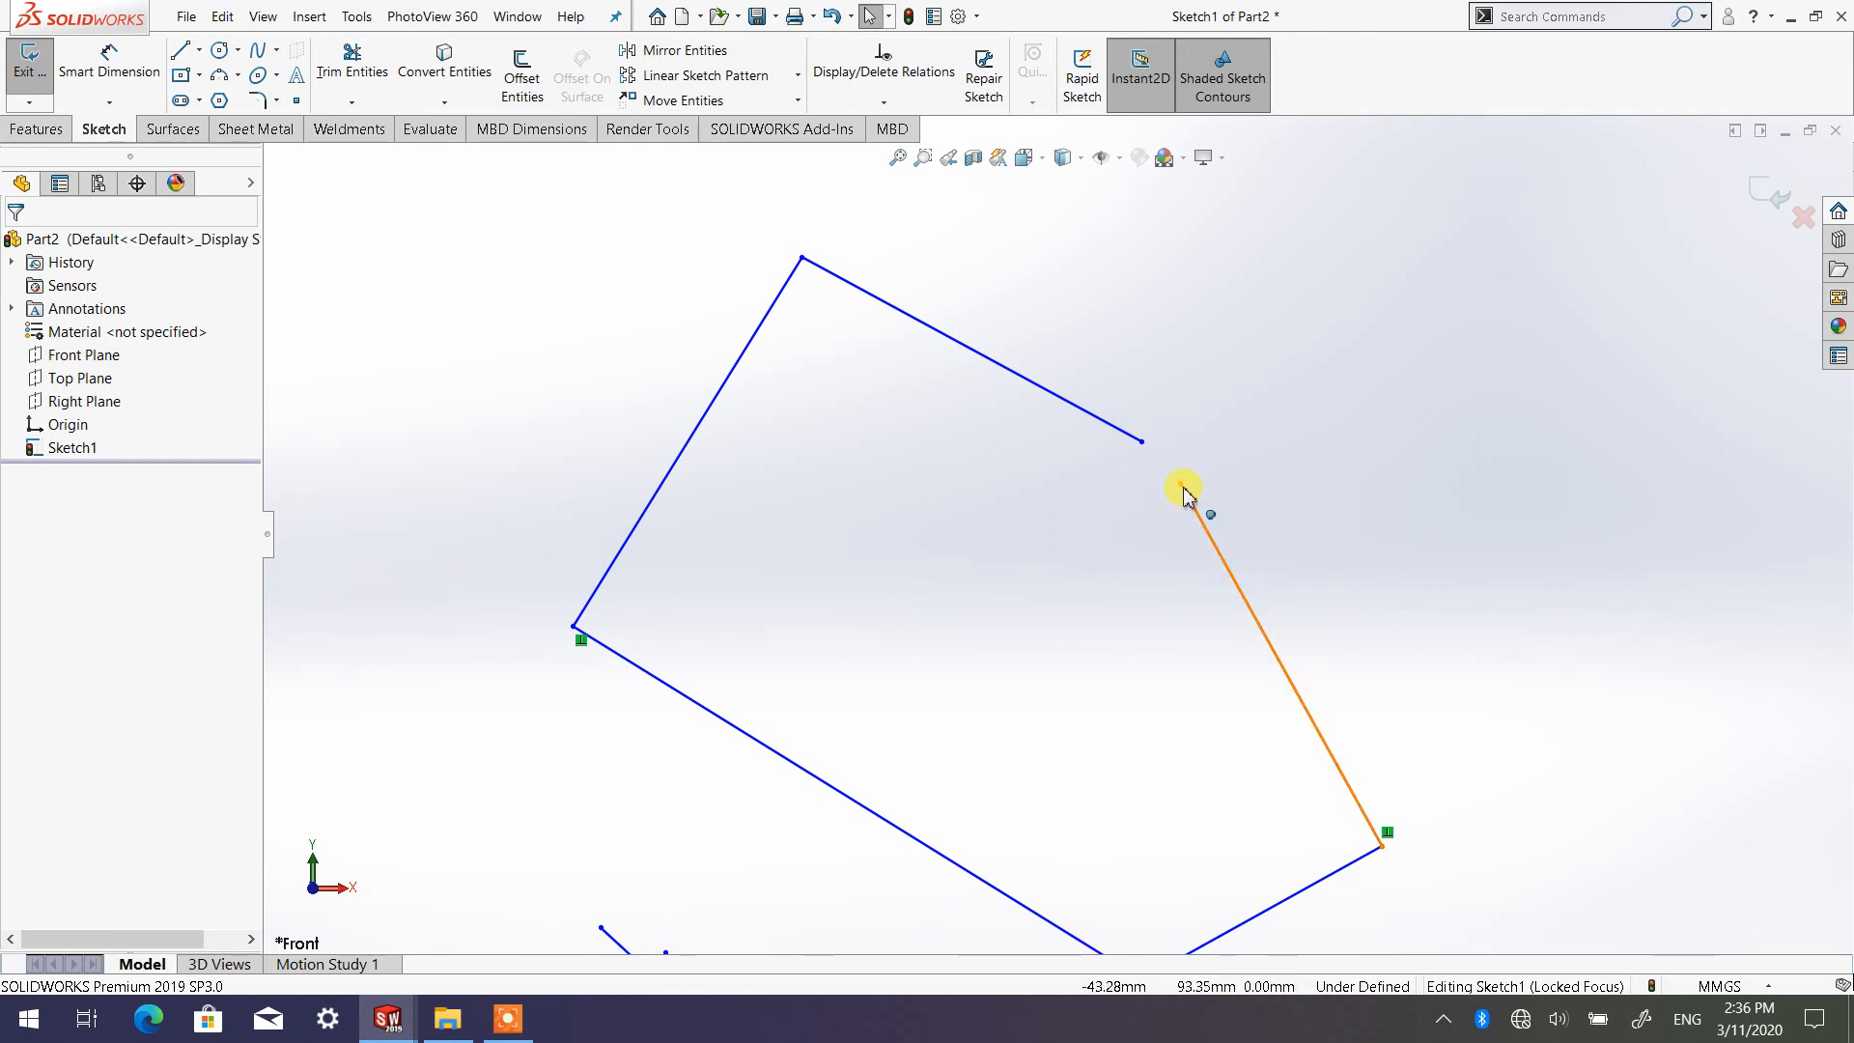
scroll(1156, 533, up, 3)
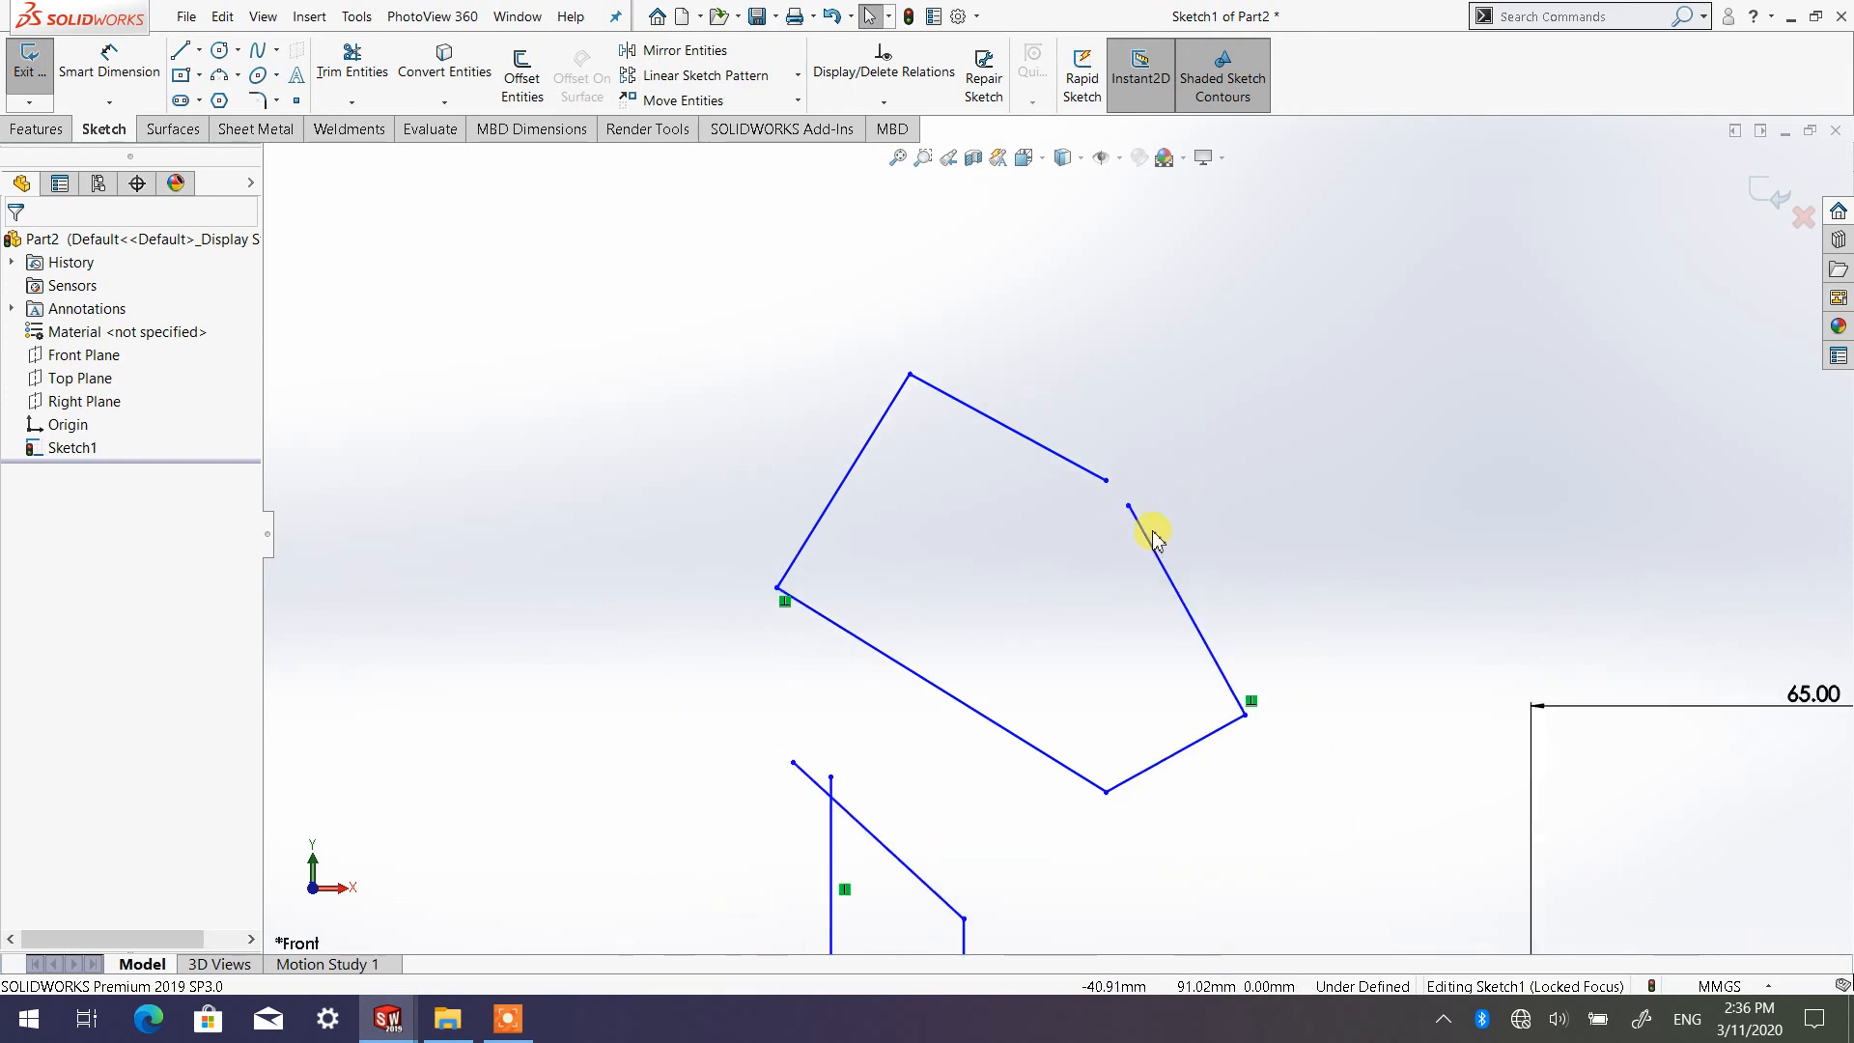
scroll(1154, 533, up, 2)
scroll(1168, 579, down, 4)
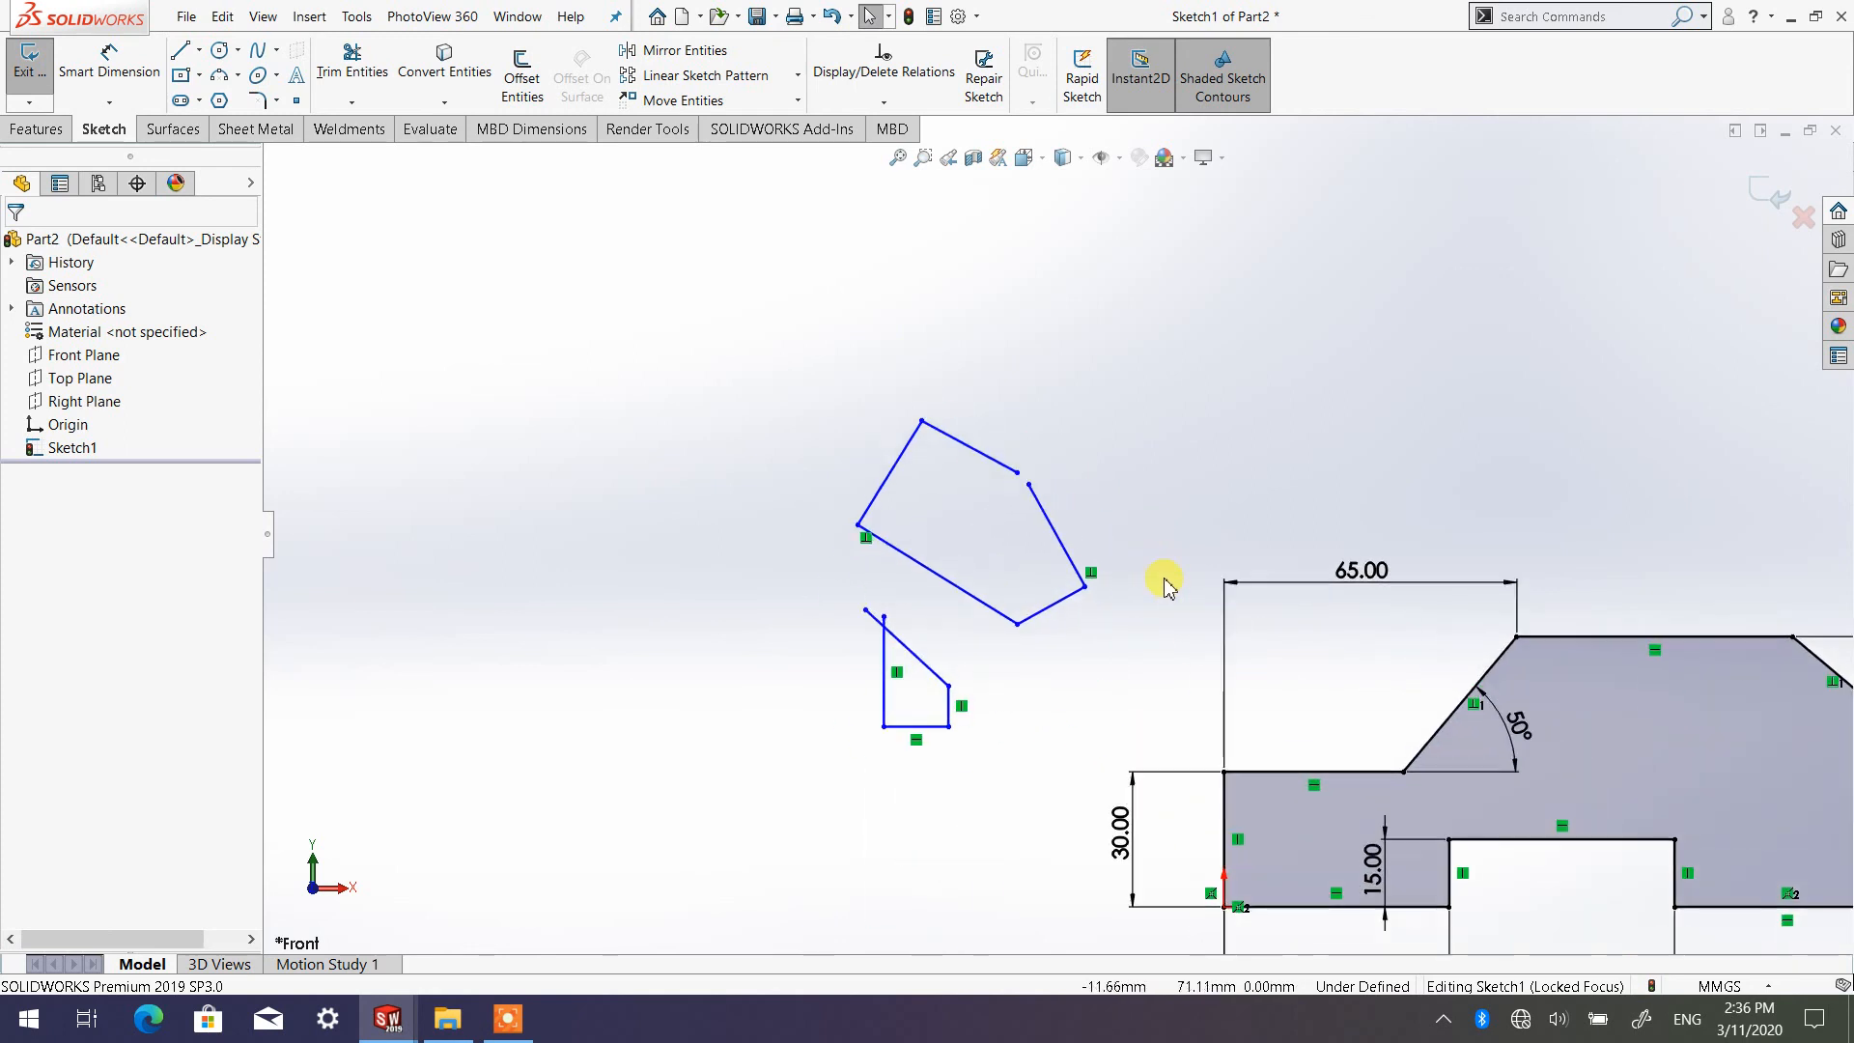
Sketch a long slanted line above the dimensioned profile, with a short line about 5 mm long from its lower end
click(181, 52)
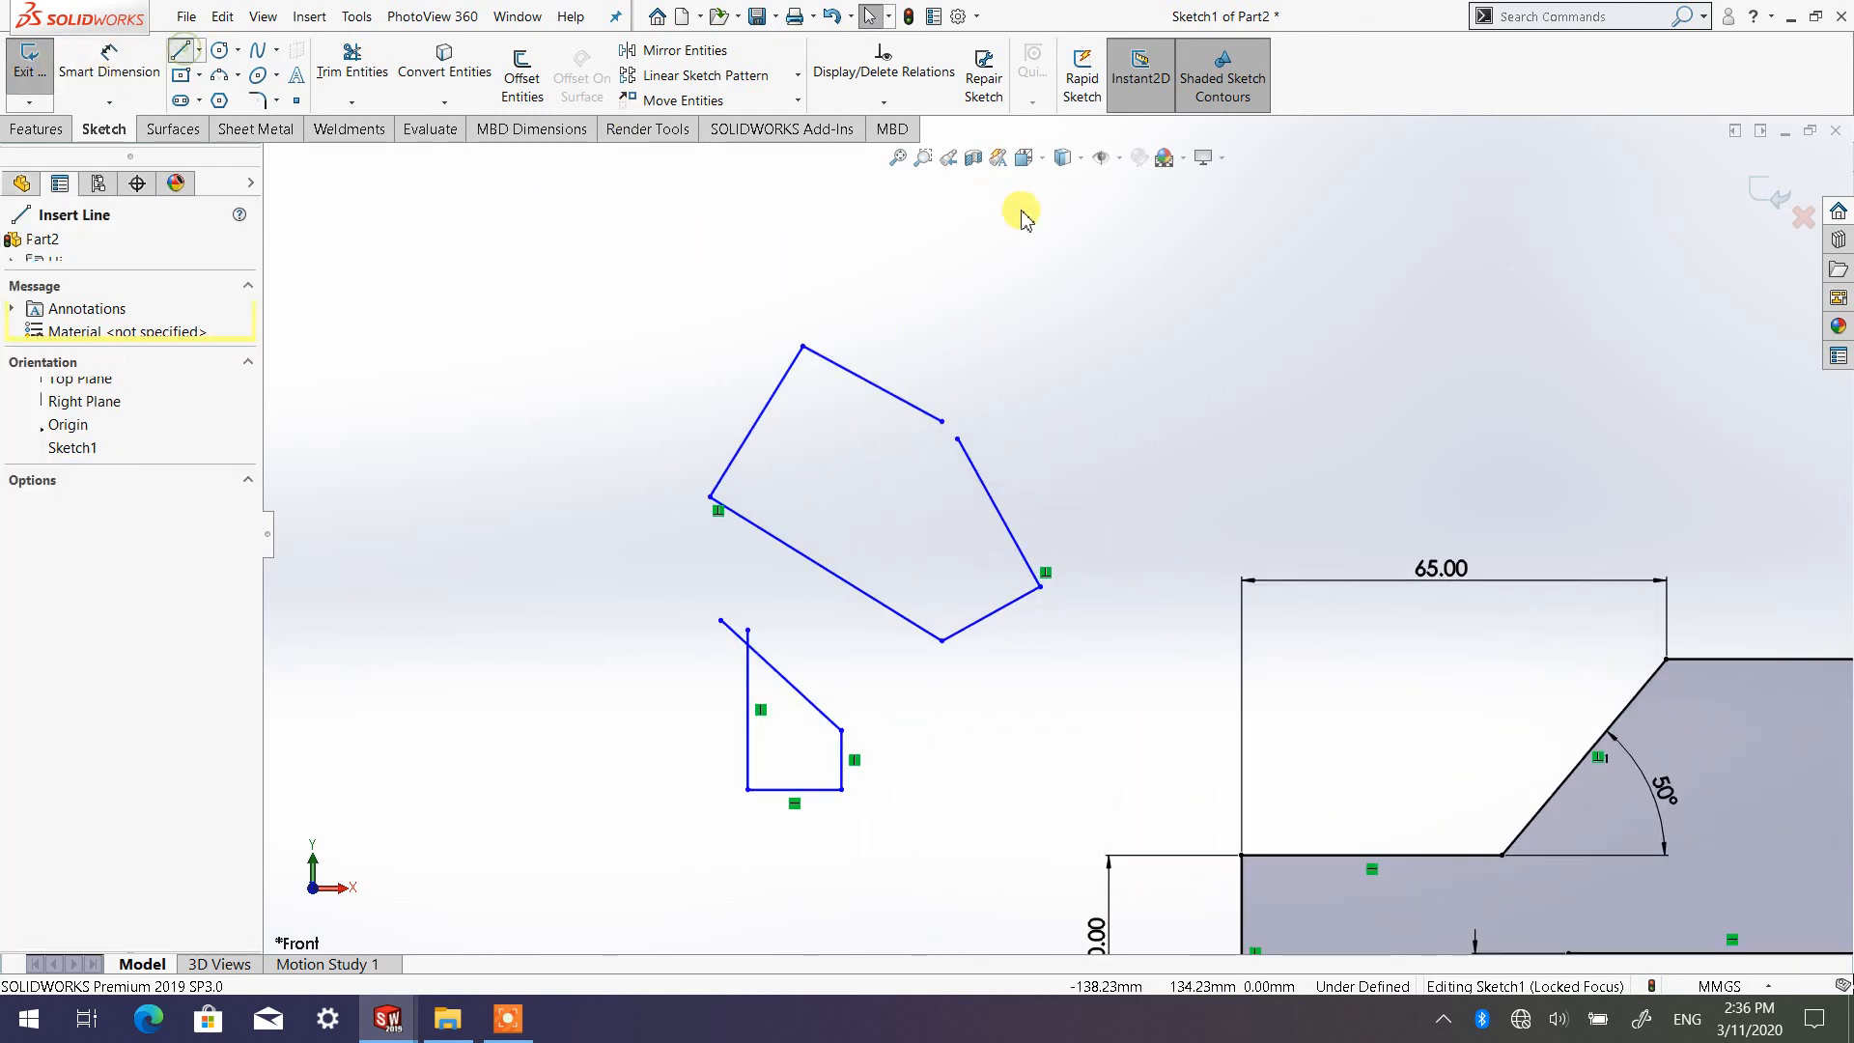
drag(1329, 261, 1325, 262)
click(1131, 333)
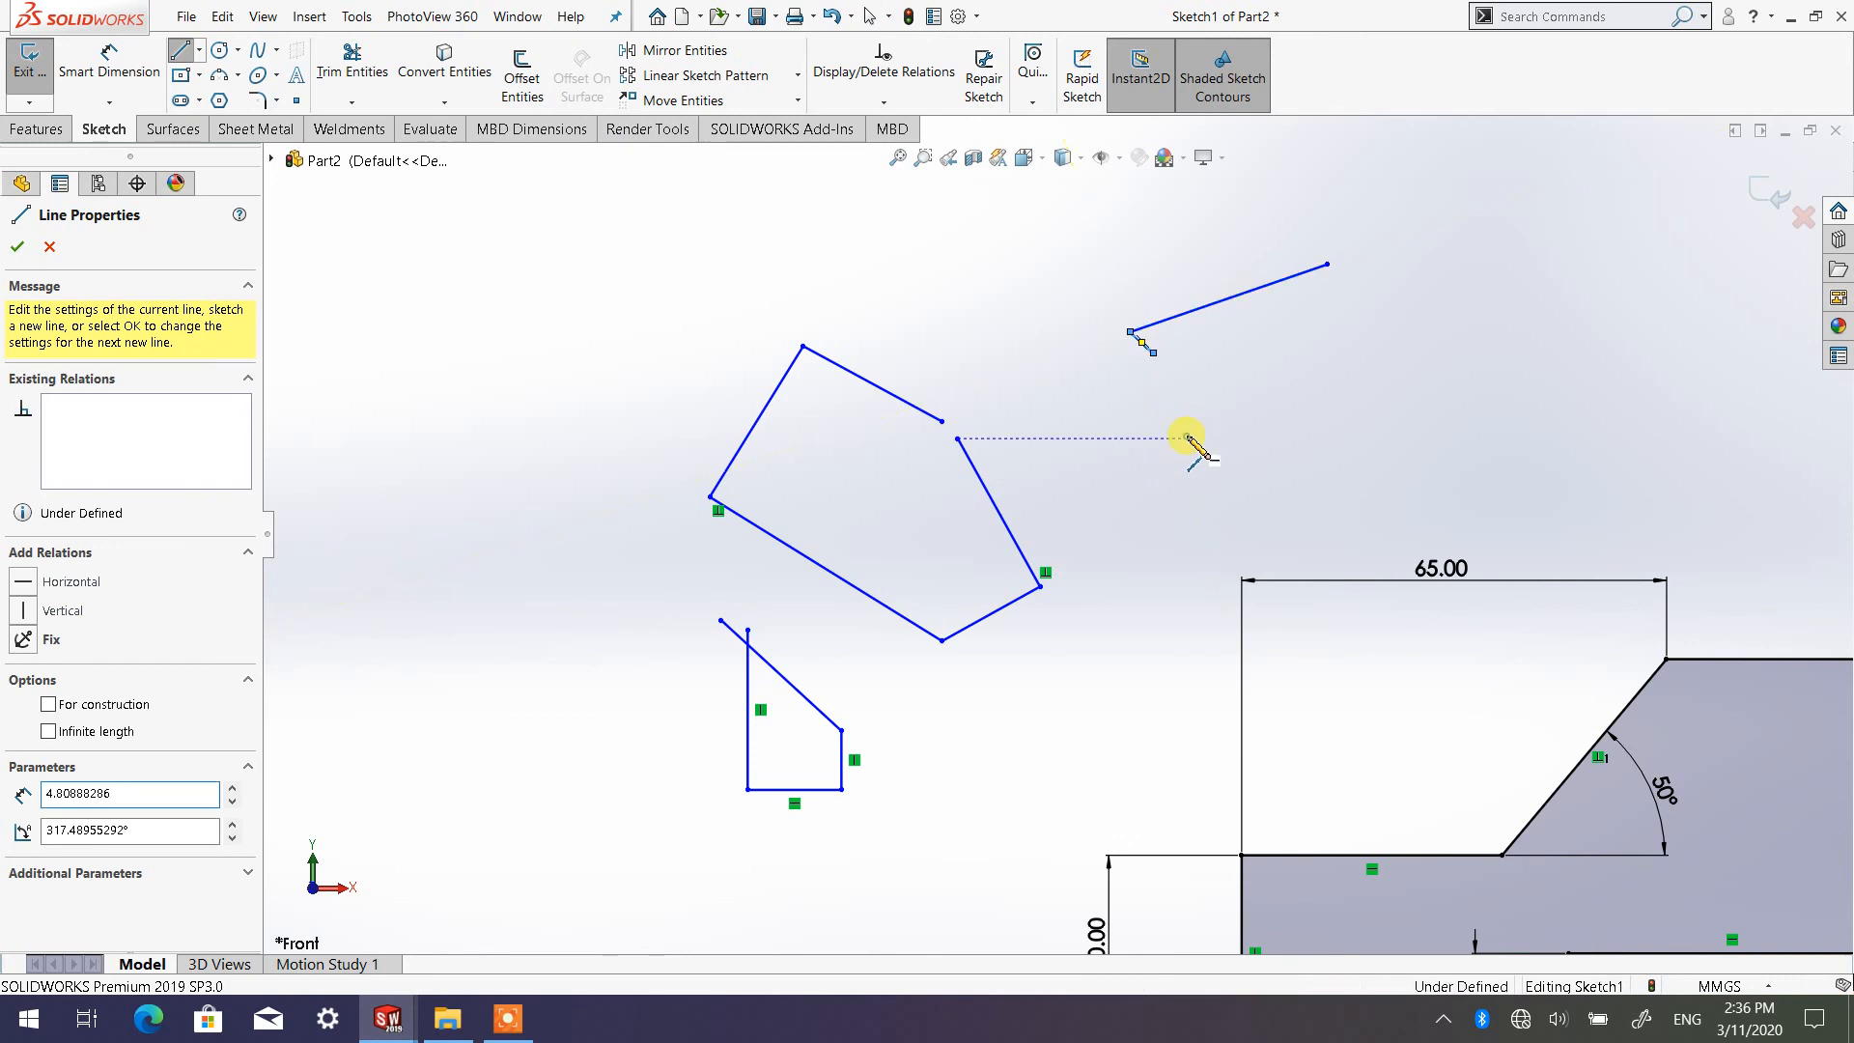
key(Escape)
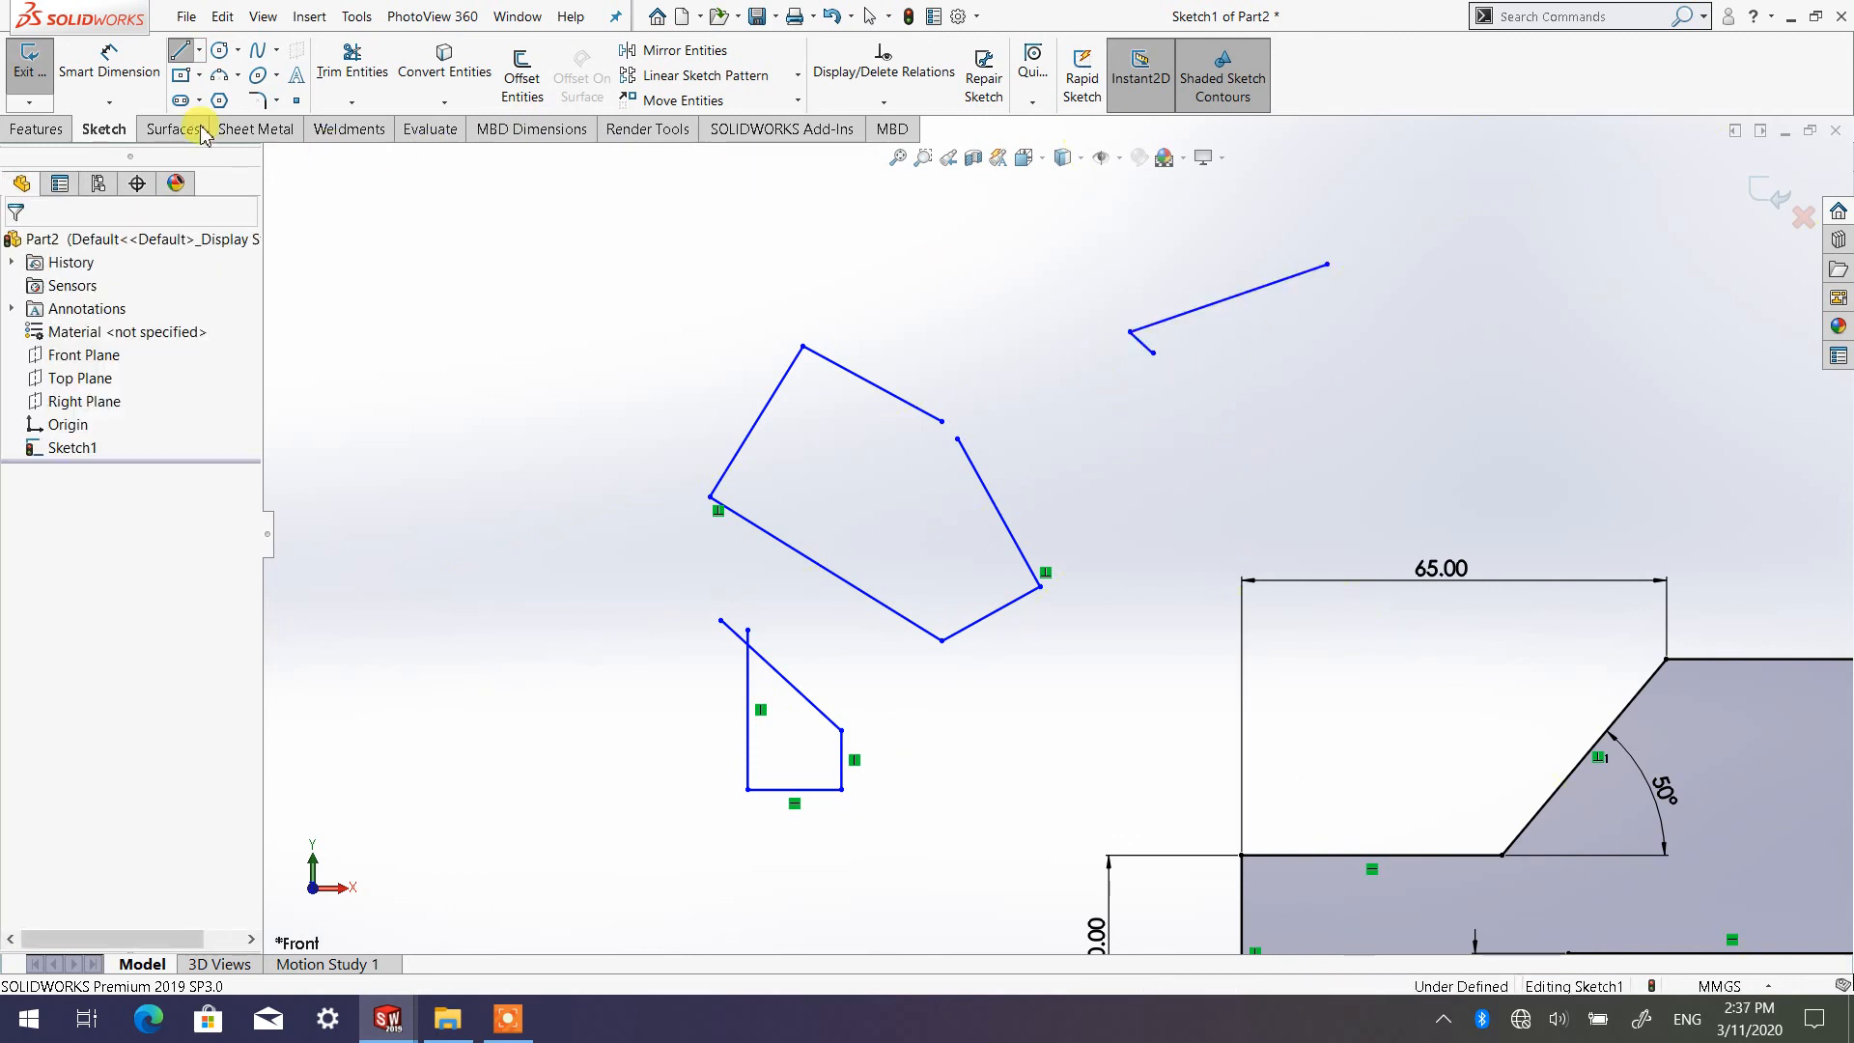
Continue from the short line's free end with six connected lines, starting about 18 mm long and including a vertical and a final line parallel to the first
click(180, 51)
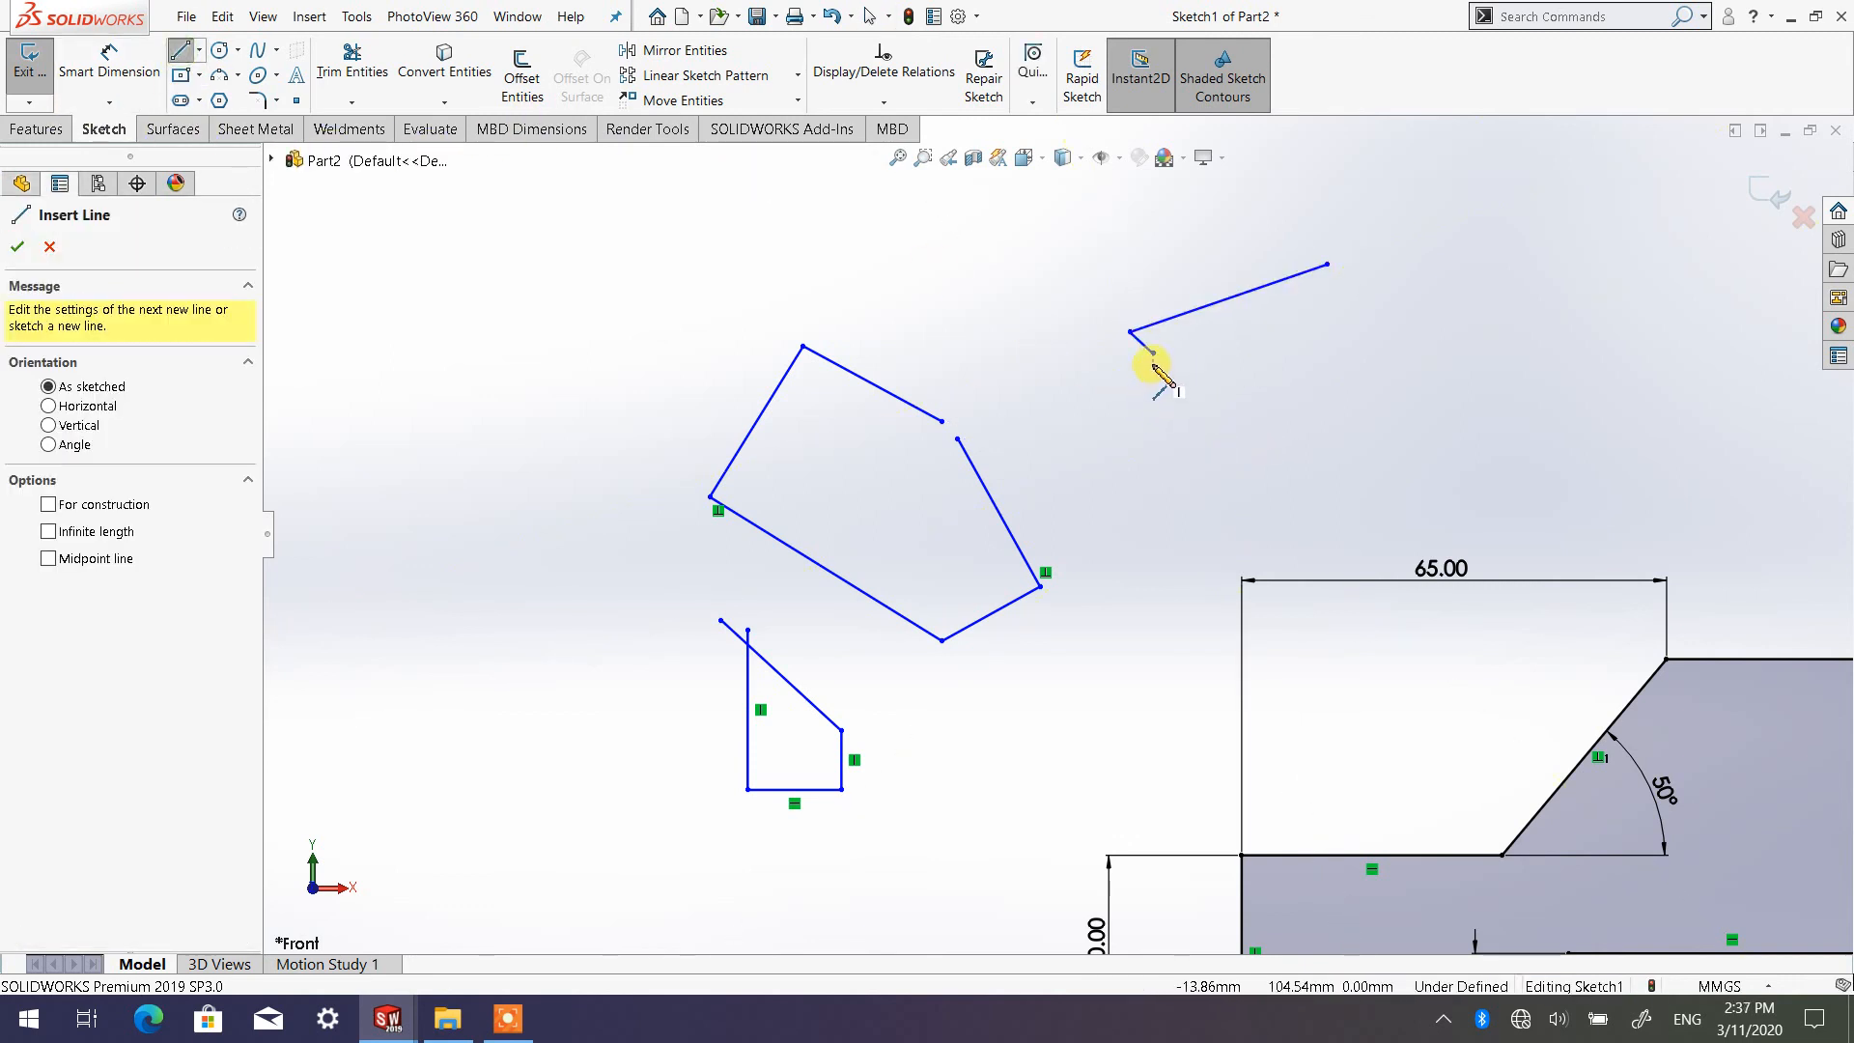
key(Escape)
click(182, 56)
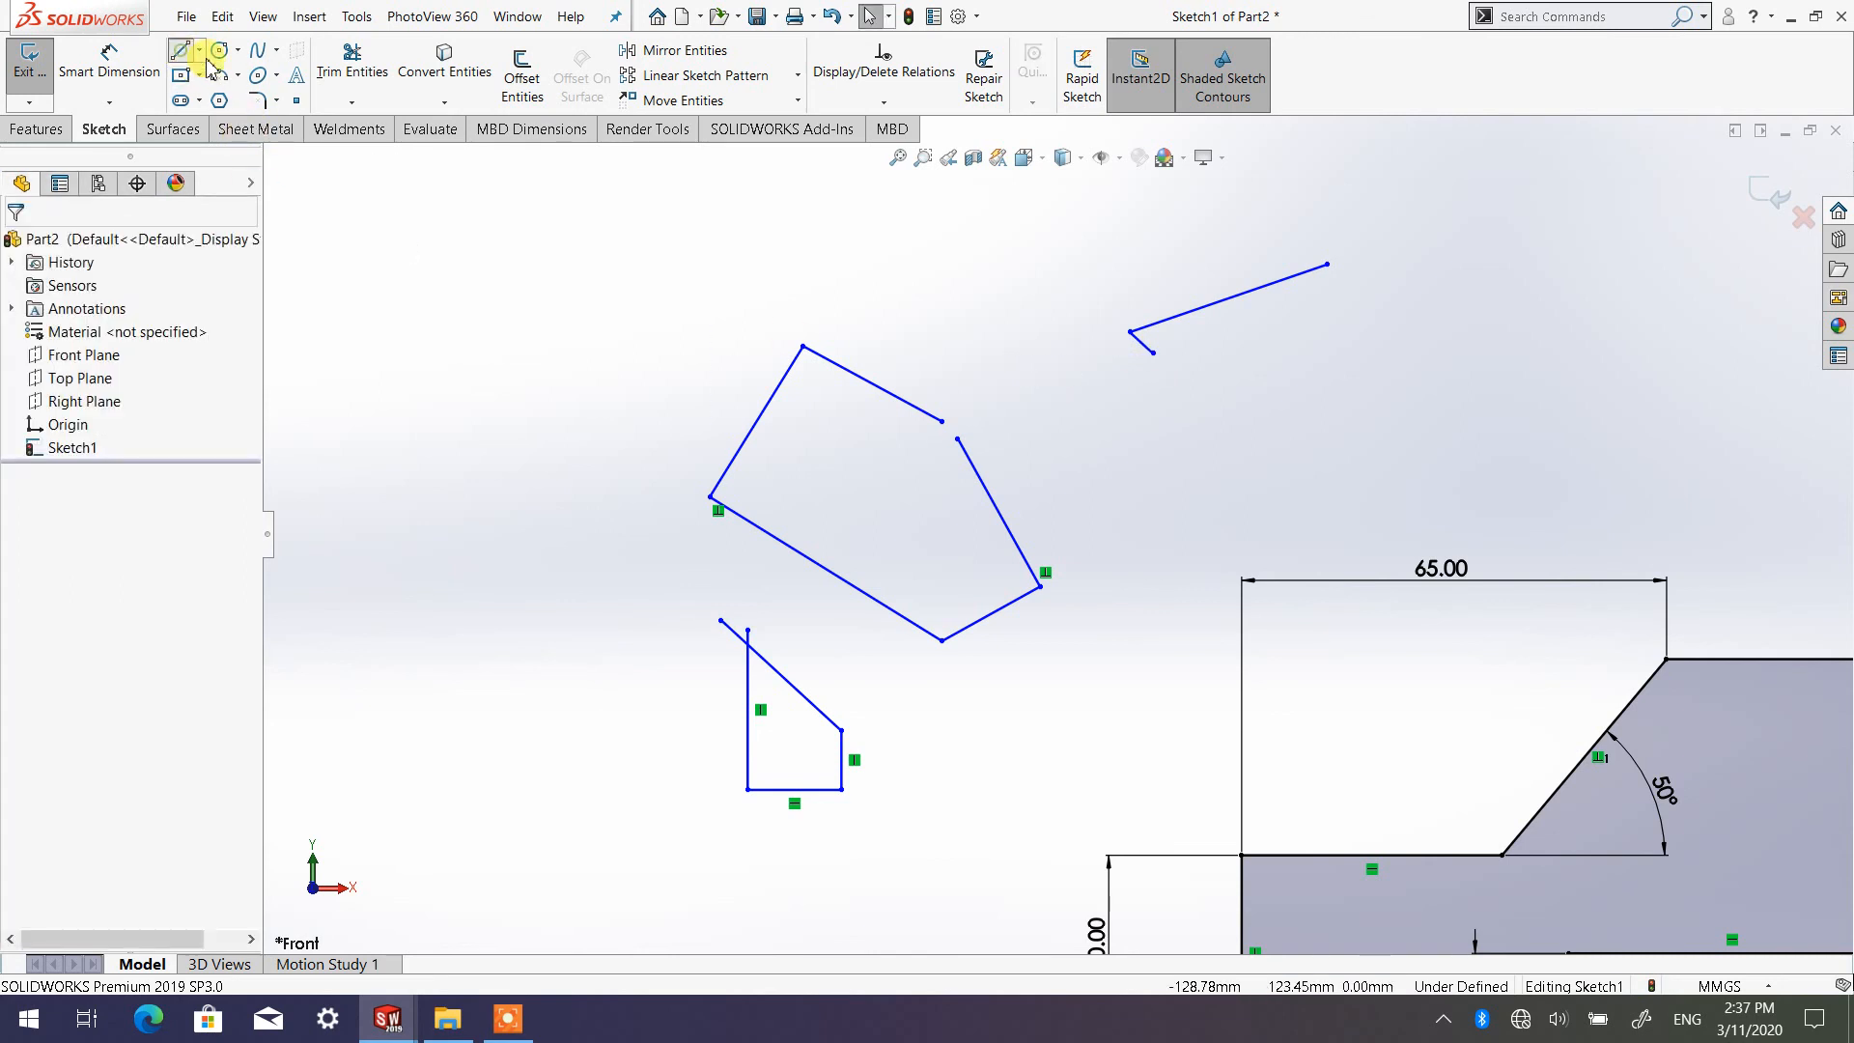
click(1154, 352)
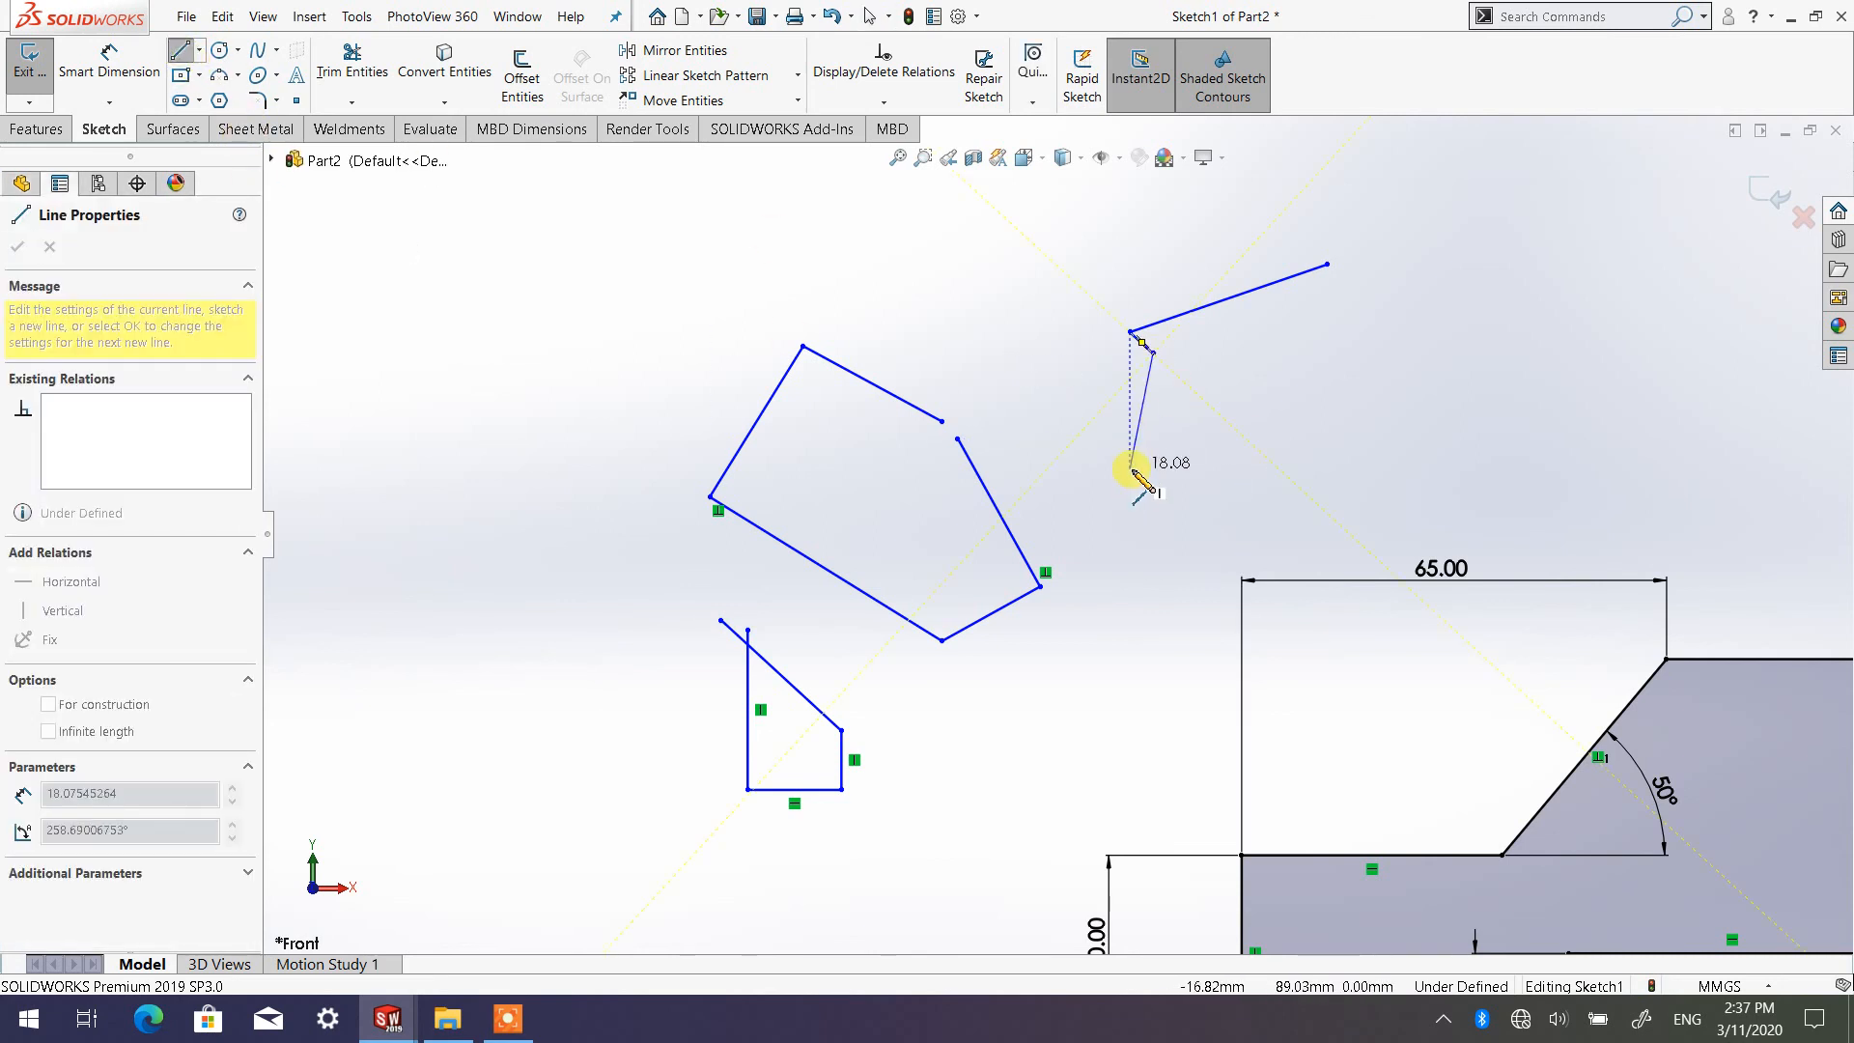
click(1129, 469)
click(1264, 487)
click(1351, 421)
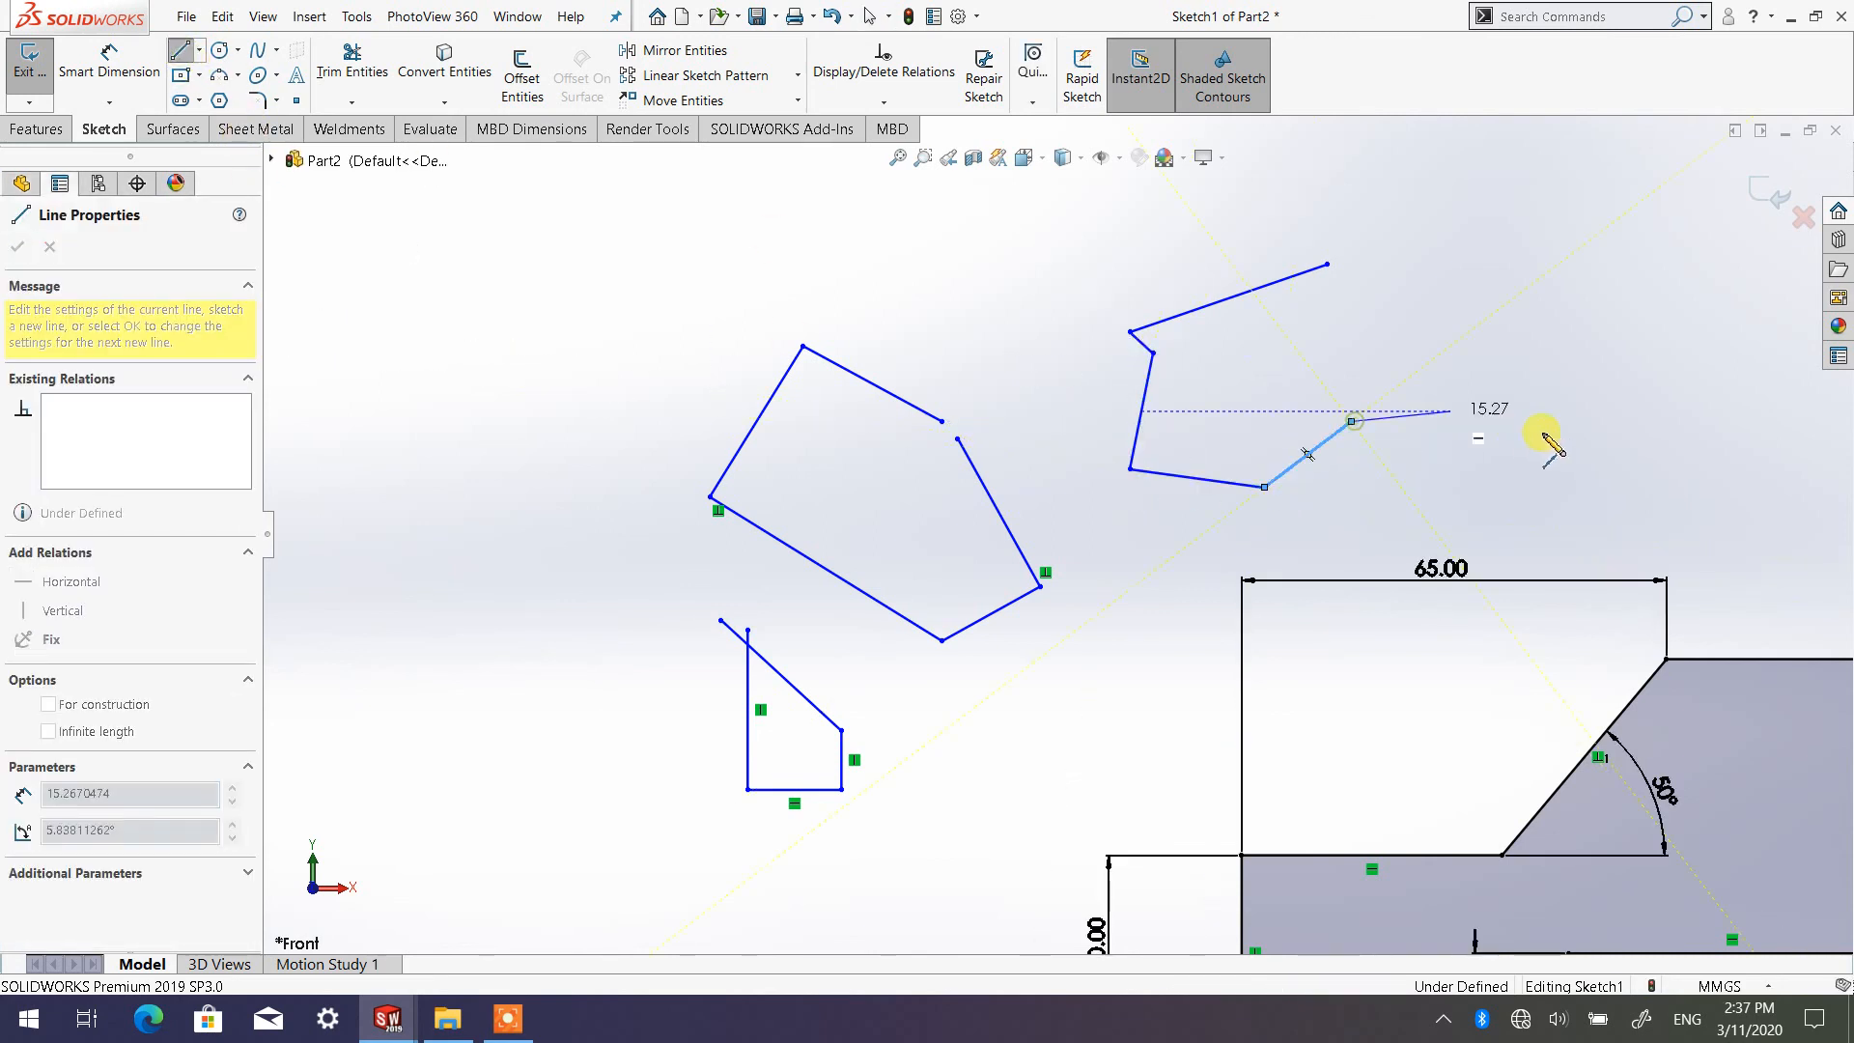
click(1543, 431)
click(1542, 299)
click(1641, 263)
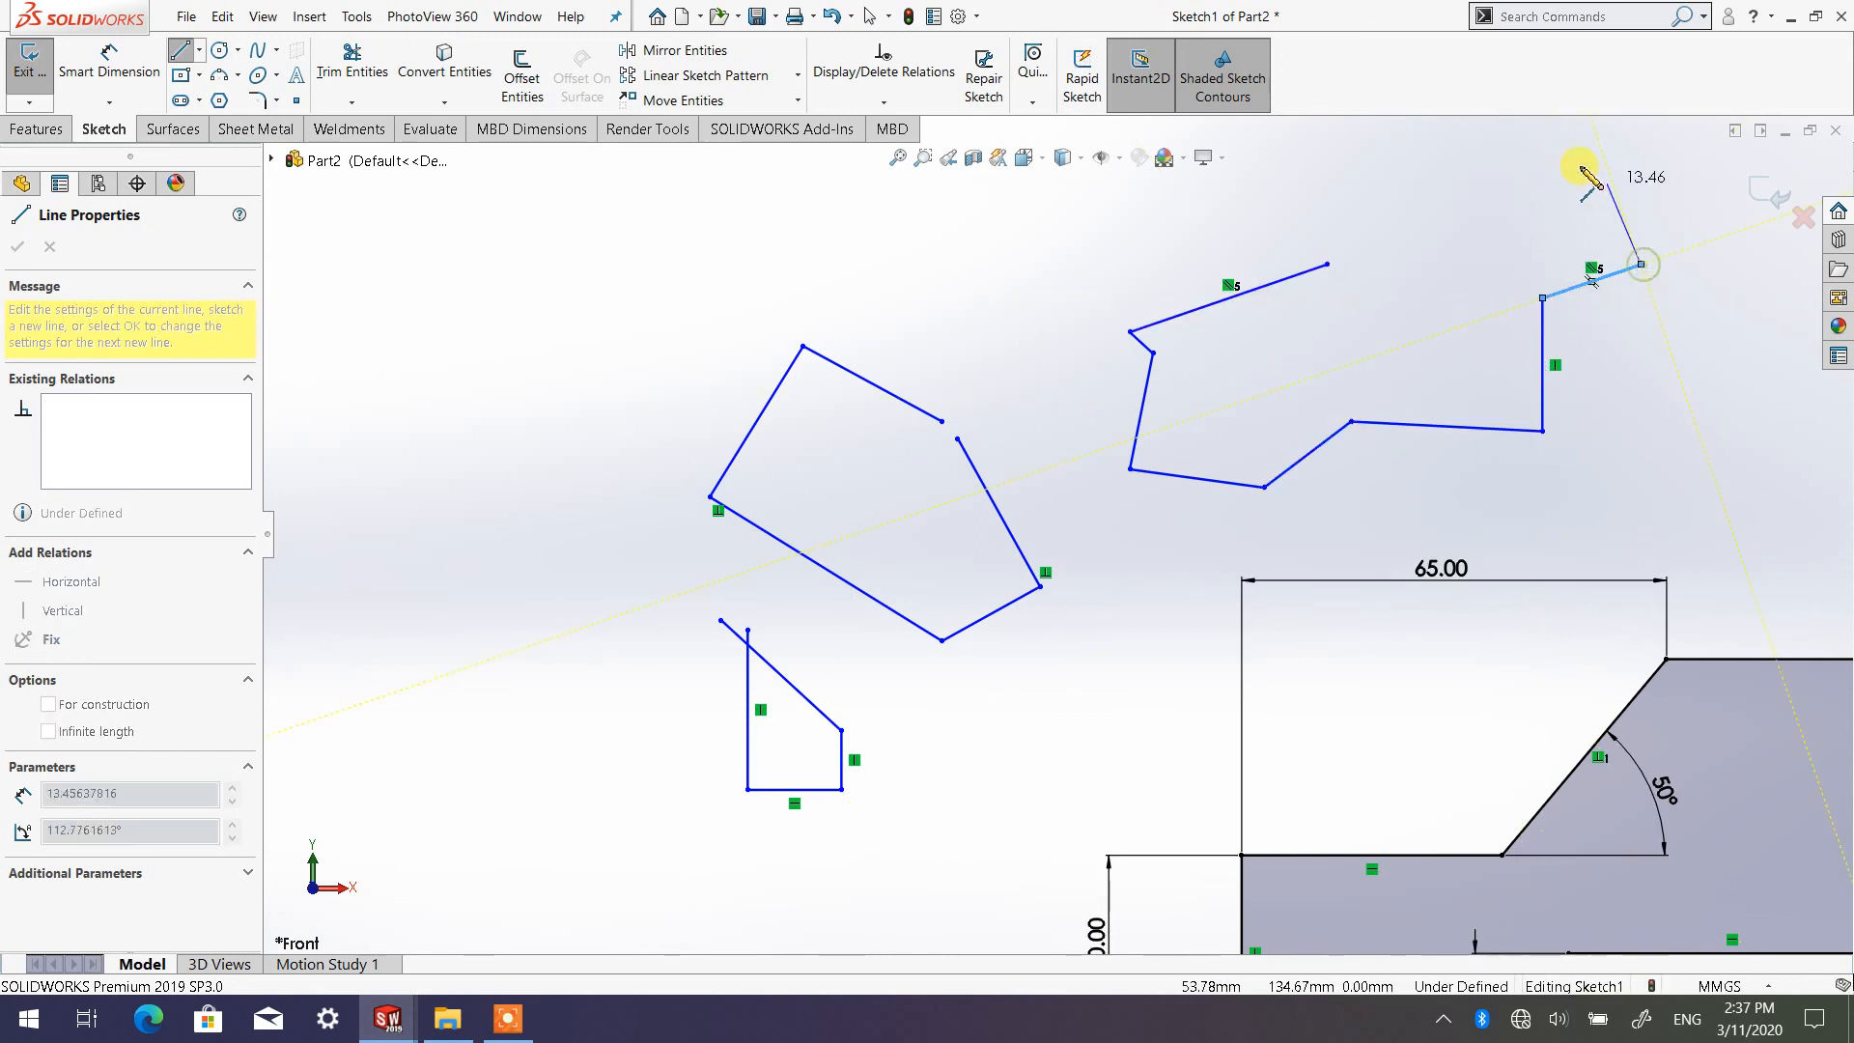
Close the irregular outline with five more lines forming a V notch along its upper edge, ending about 10 mm long at the starting endpoint
click(1535, 167)
click(1455, 253)
click(1405, 167)
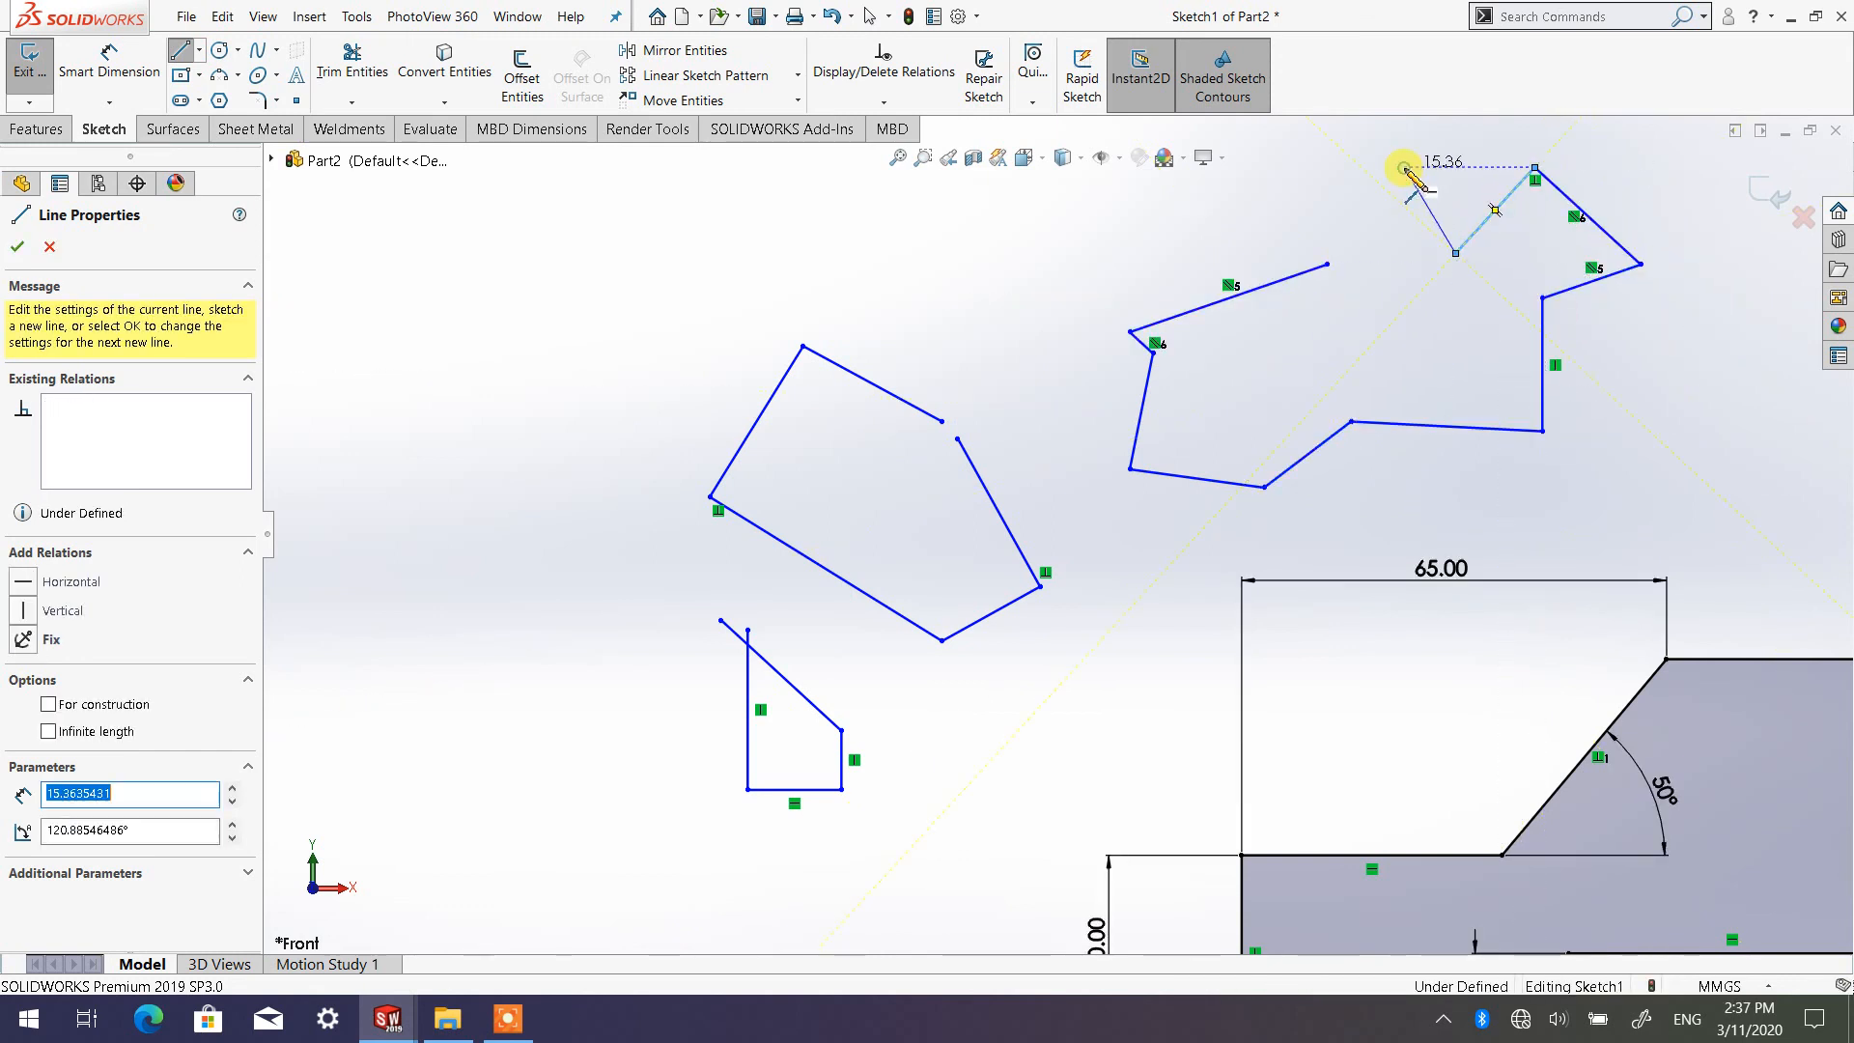
click(1309, 201)
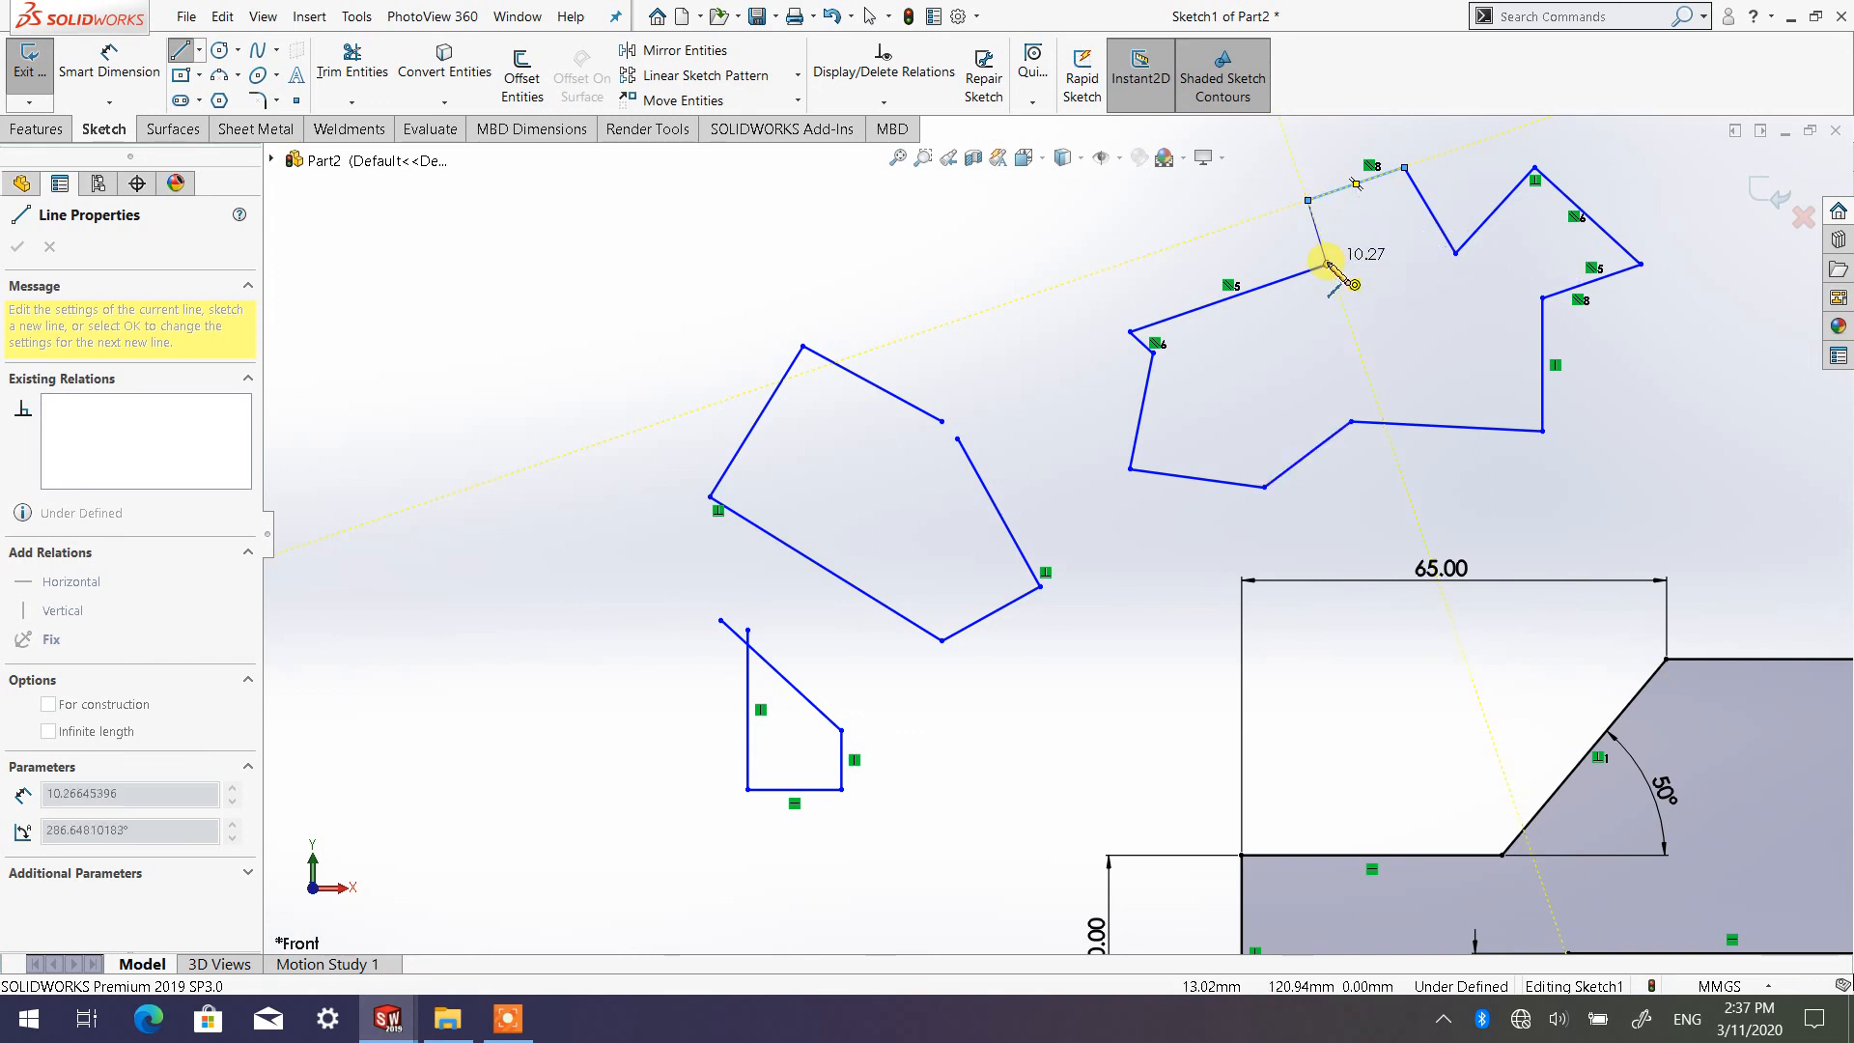
click(1328, 263)
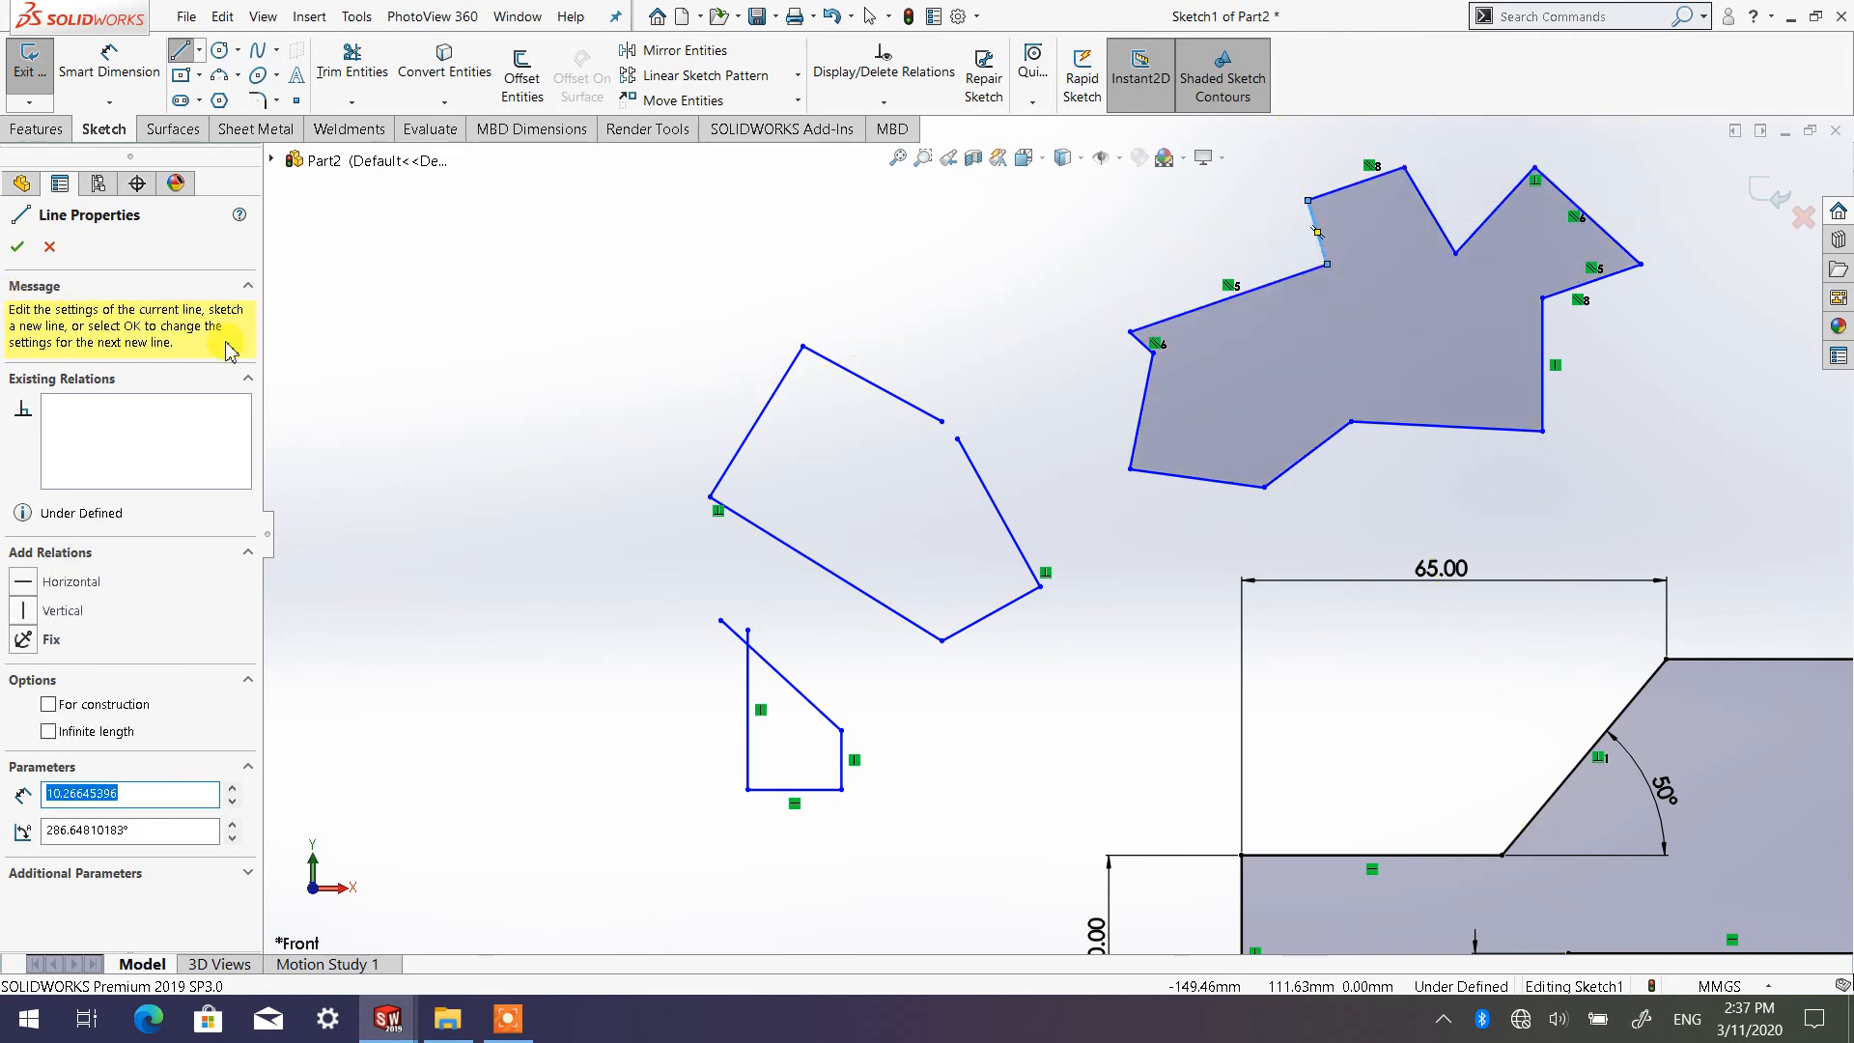
click(19, 247)
click(18, 247)
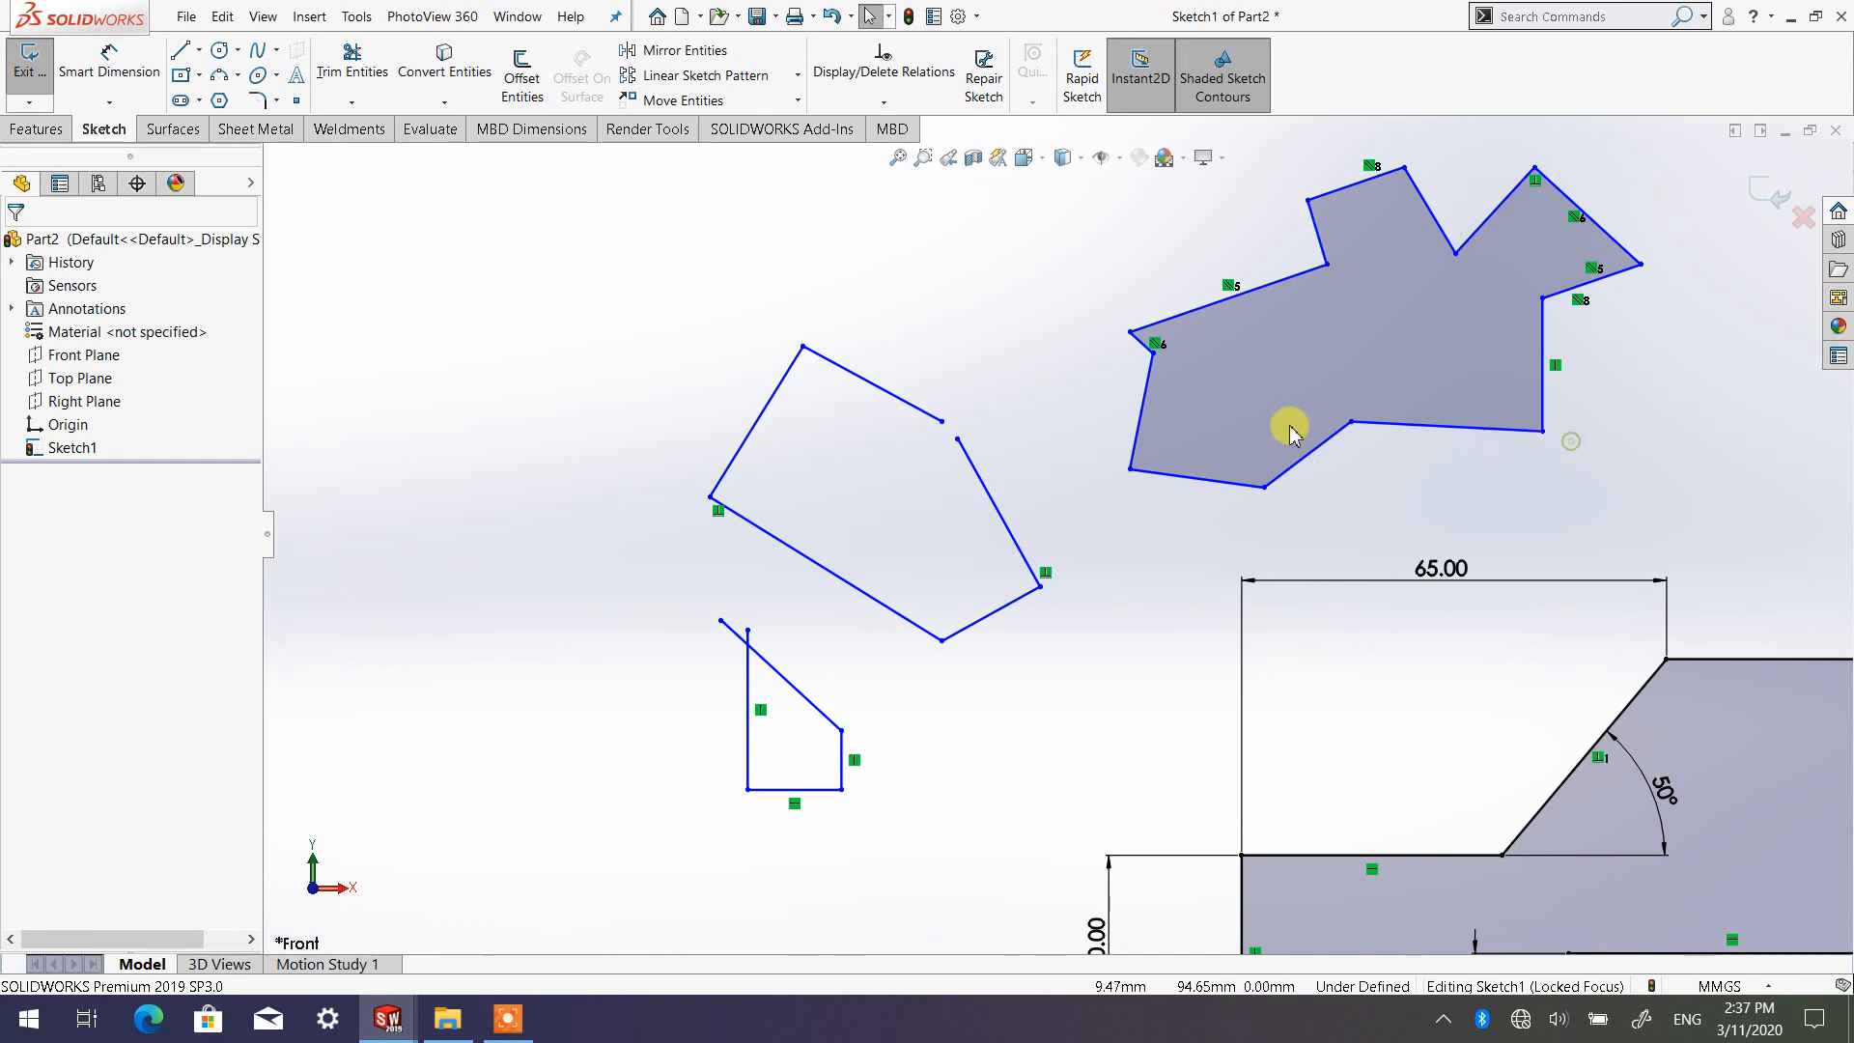
Delete the irregular closed shape, the open five-line shape and the crossing-line shape, keeping only the dimensioned profile
scroll(1075, 542, up, 3)
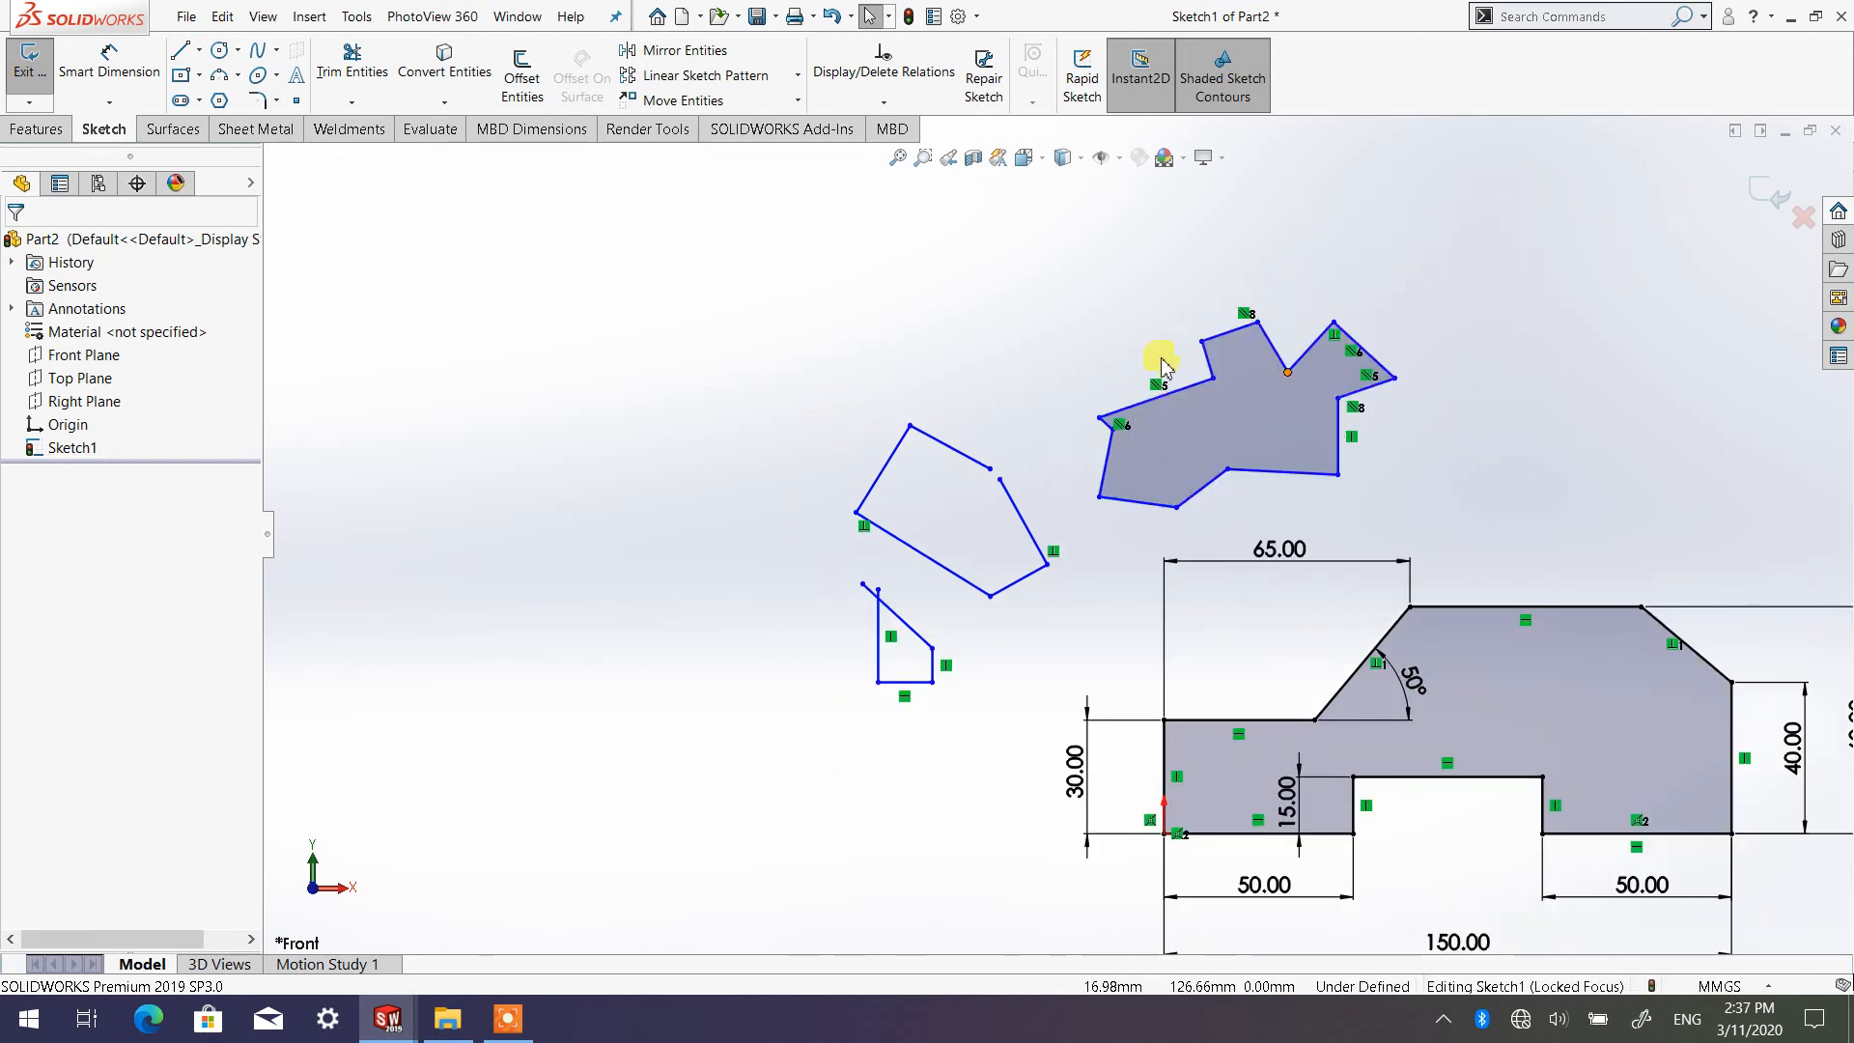
mouse_move(1467, 518)
mouse_down()
mouse_move(1242, 509)
mouse_move(887, 405)
mouse_move(713, 282)
mouse_up()
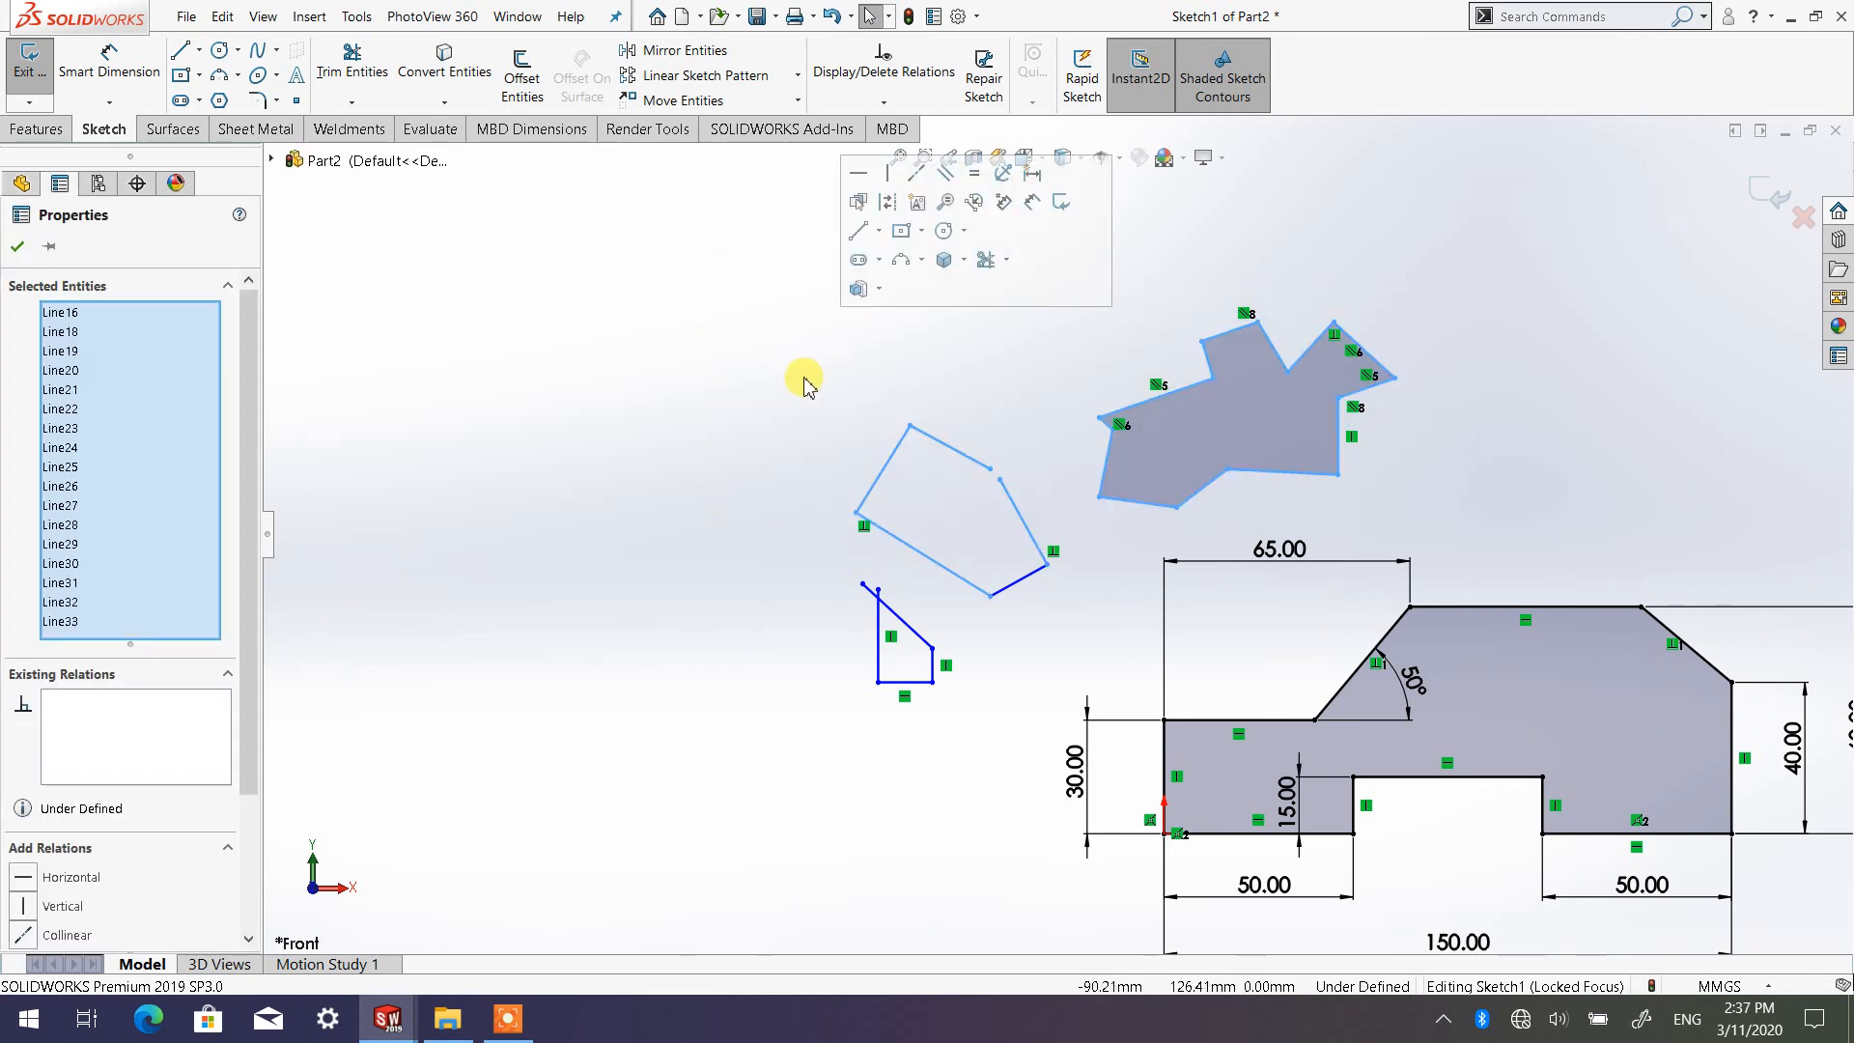
key(Delete)
mouse_move(1040, 704)
mouse_down()
mouse_move(884, 629)
mouse_move(770, 521)
mouse_up()
key(Delete)
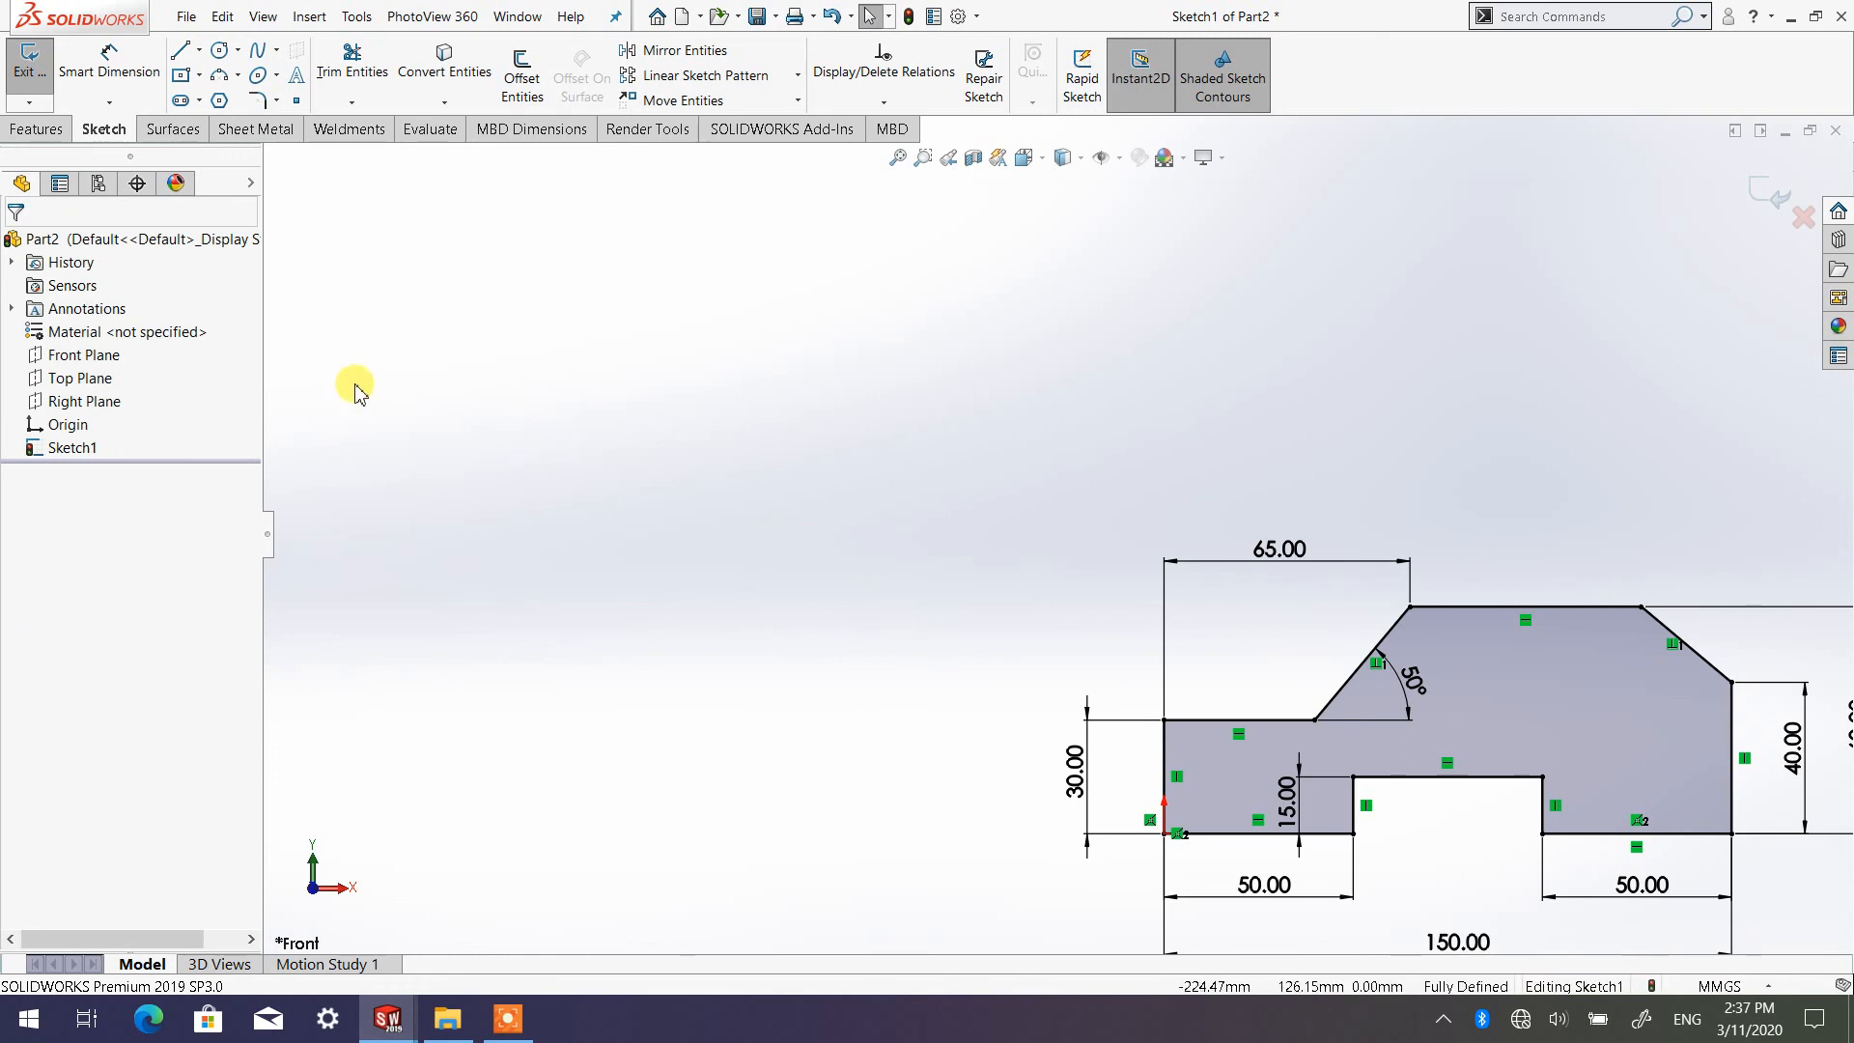
Bring the whole dimensioned profile into view and switch to the isometric orientation
scroll(1060, 534, up, 1)
scroll(1424, 694, up, 1)
scroll(1485, 703, down, 1)
scroll(1415, 672, up, 1)
scroll(1394, 661, down, 1)
scroll(1390, 662, up, 1)
scroll(1376, 661, down, 2)
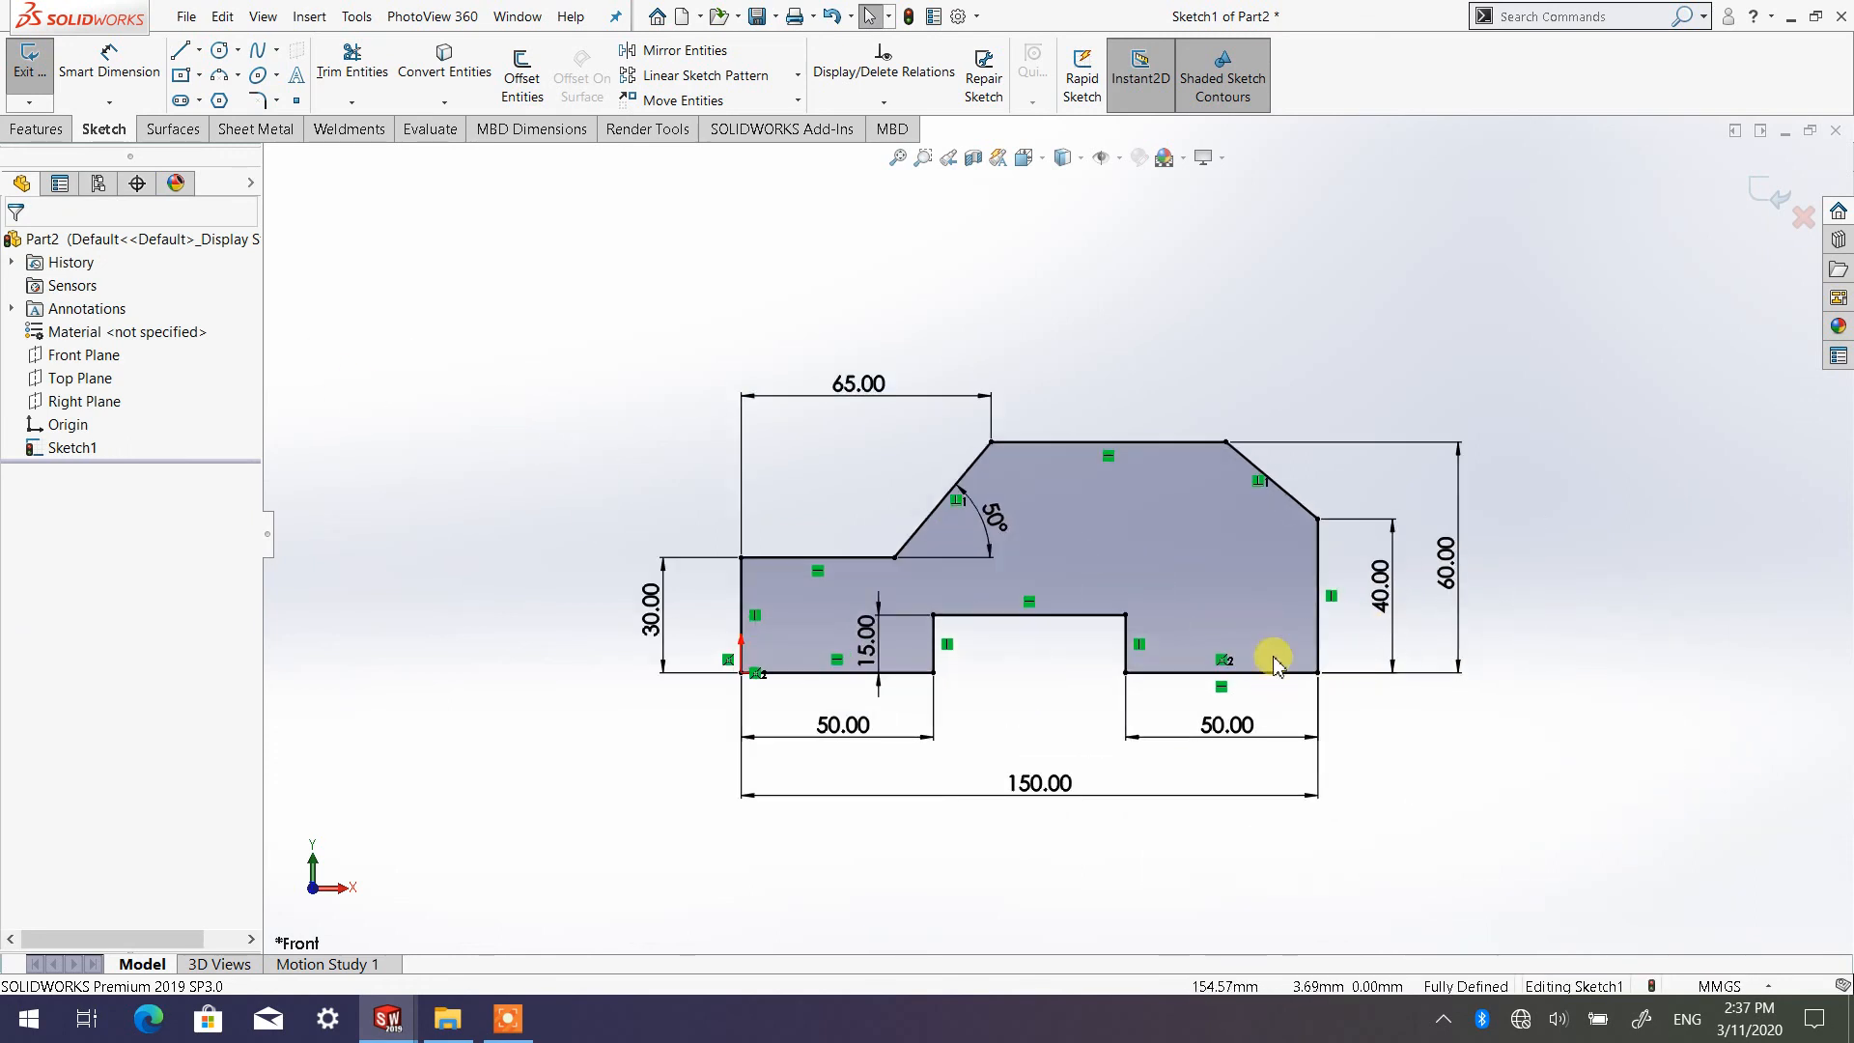
scroll(1089, 605, down, 1)
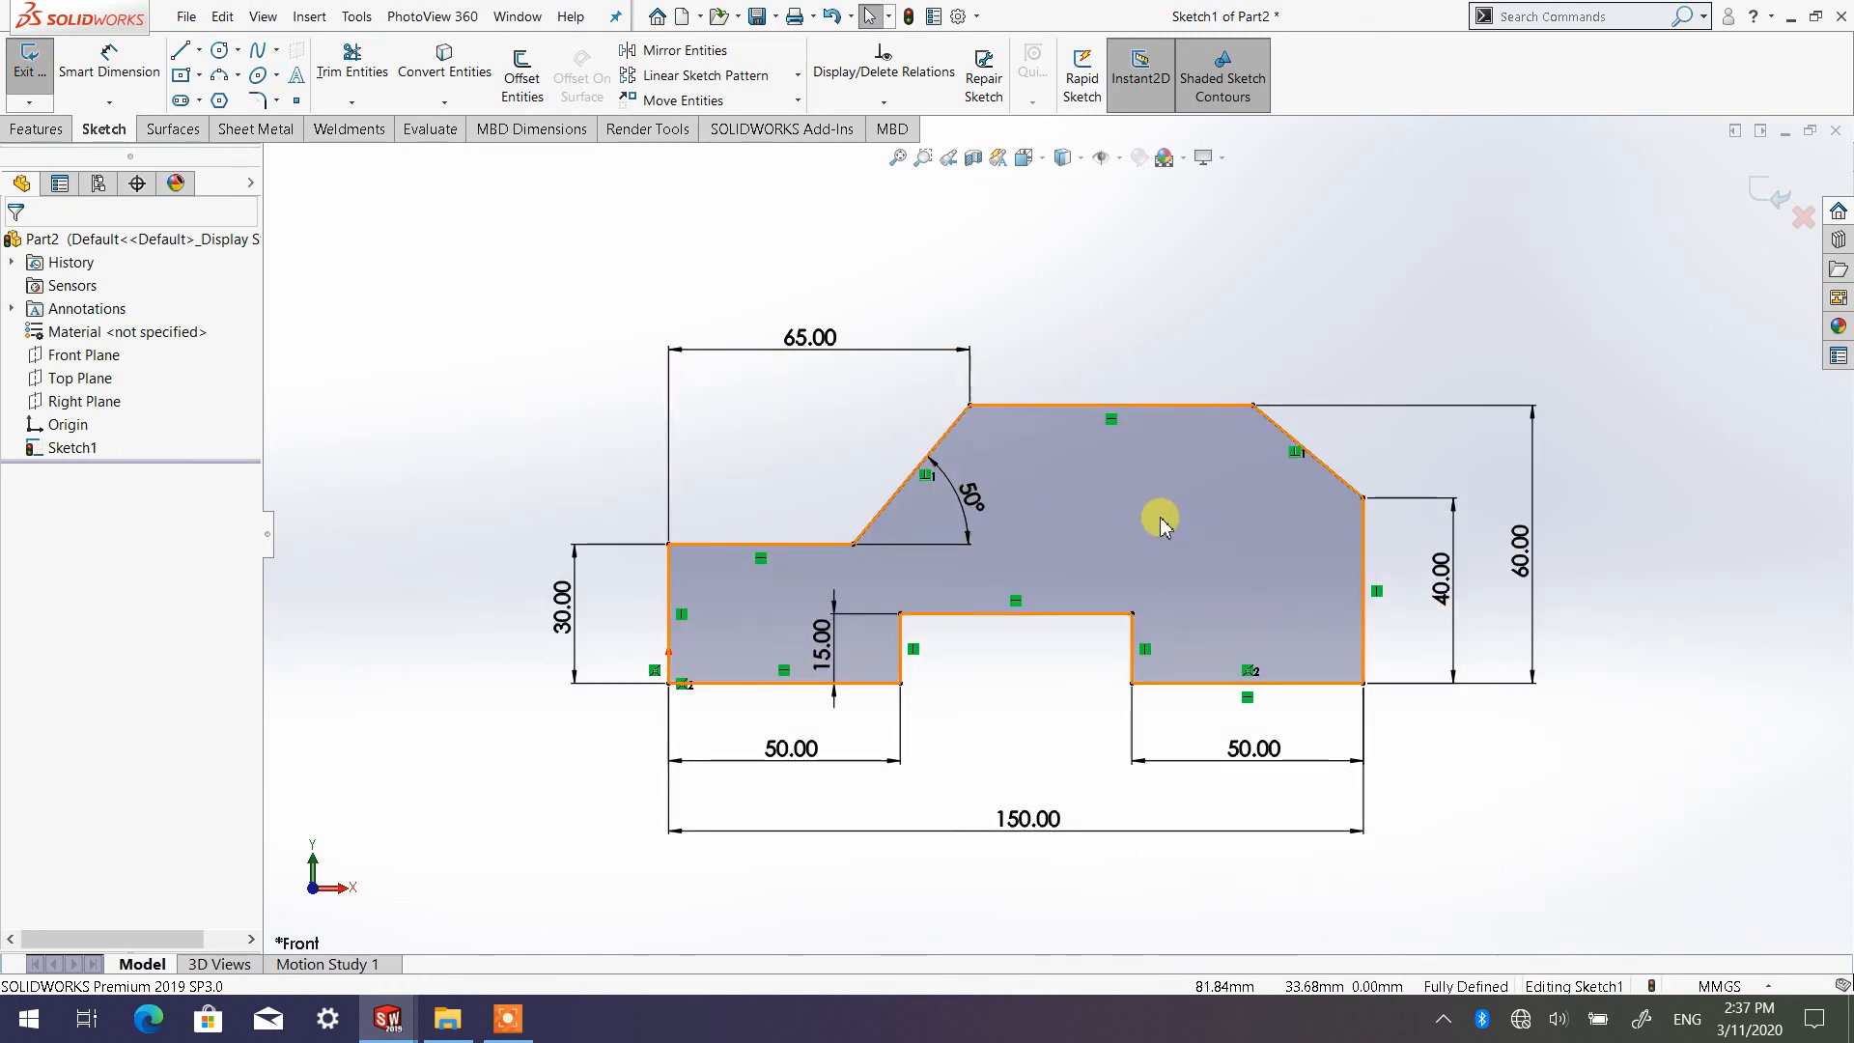
click(1048, 161)
click(1152, 212)
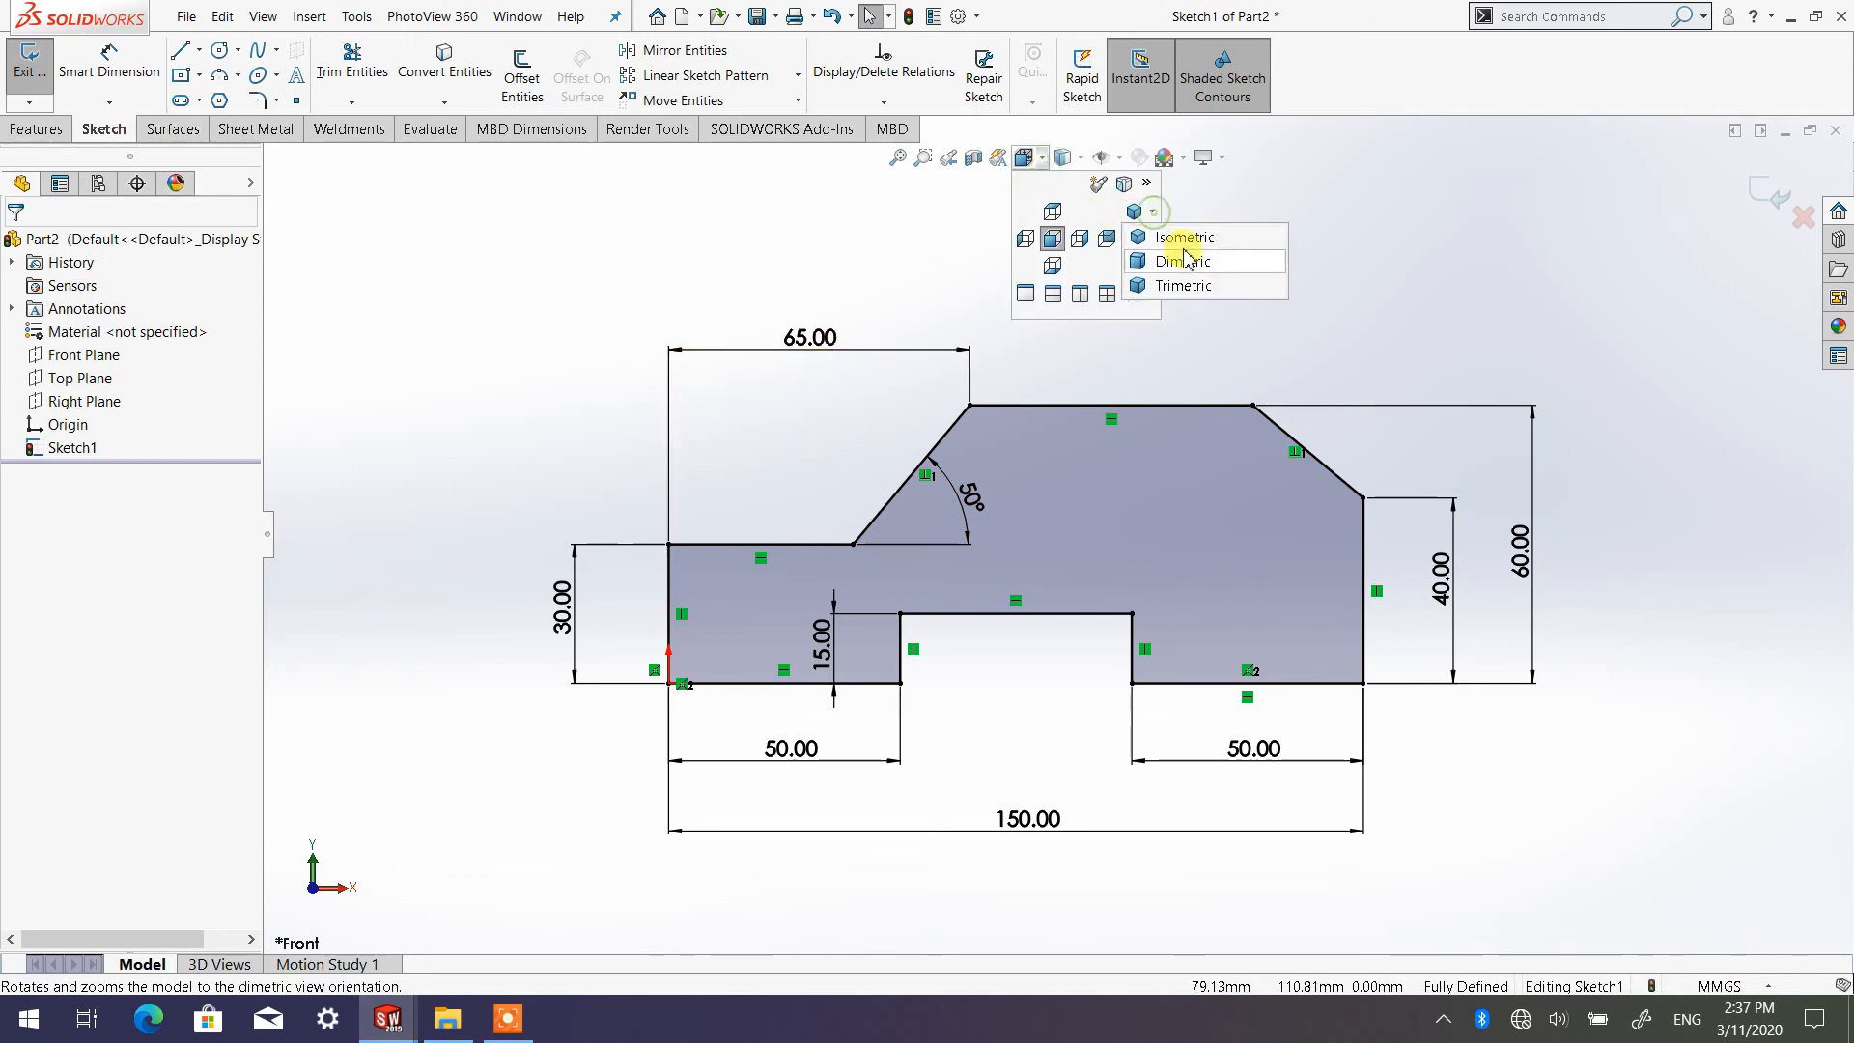
click(1180, 235)
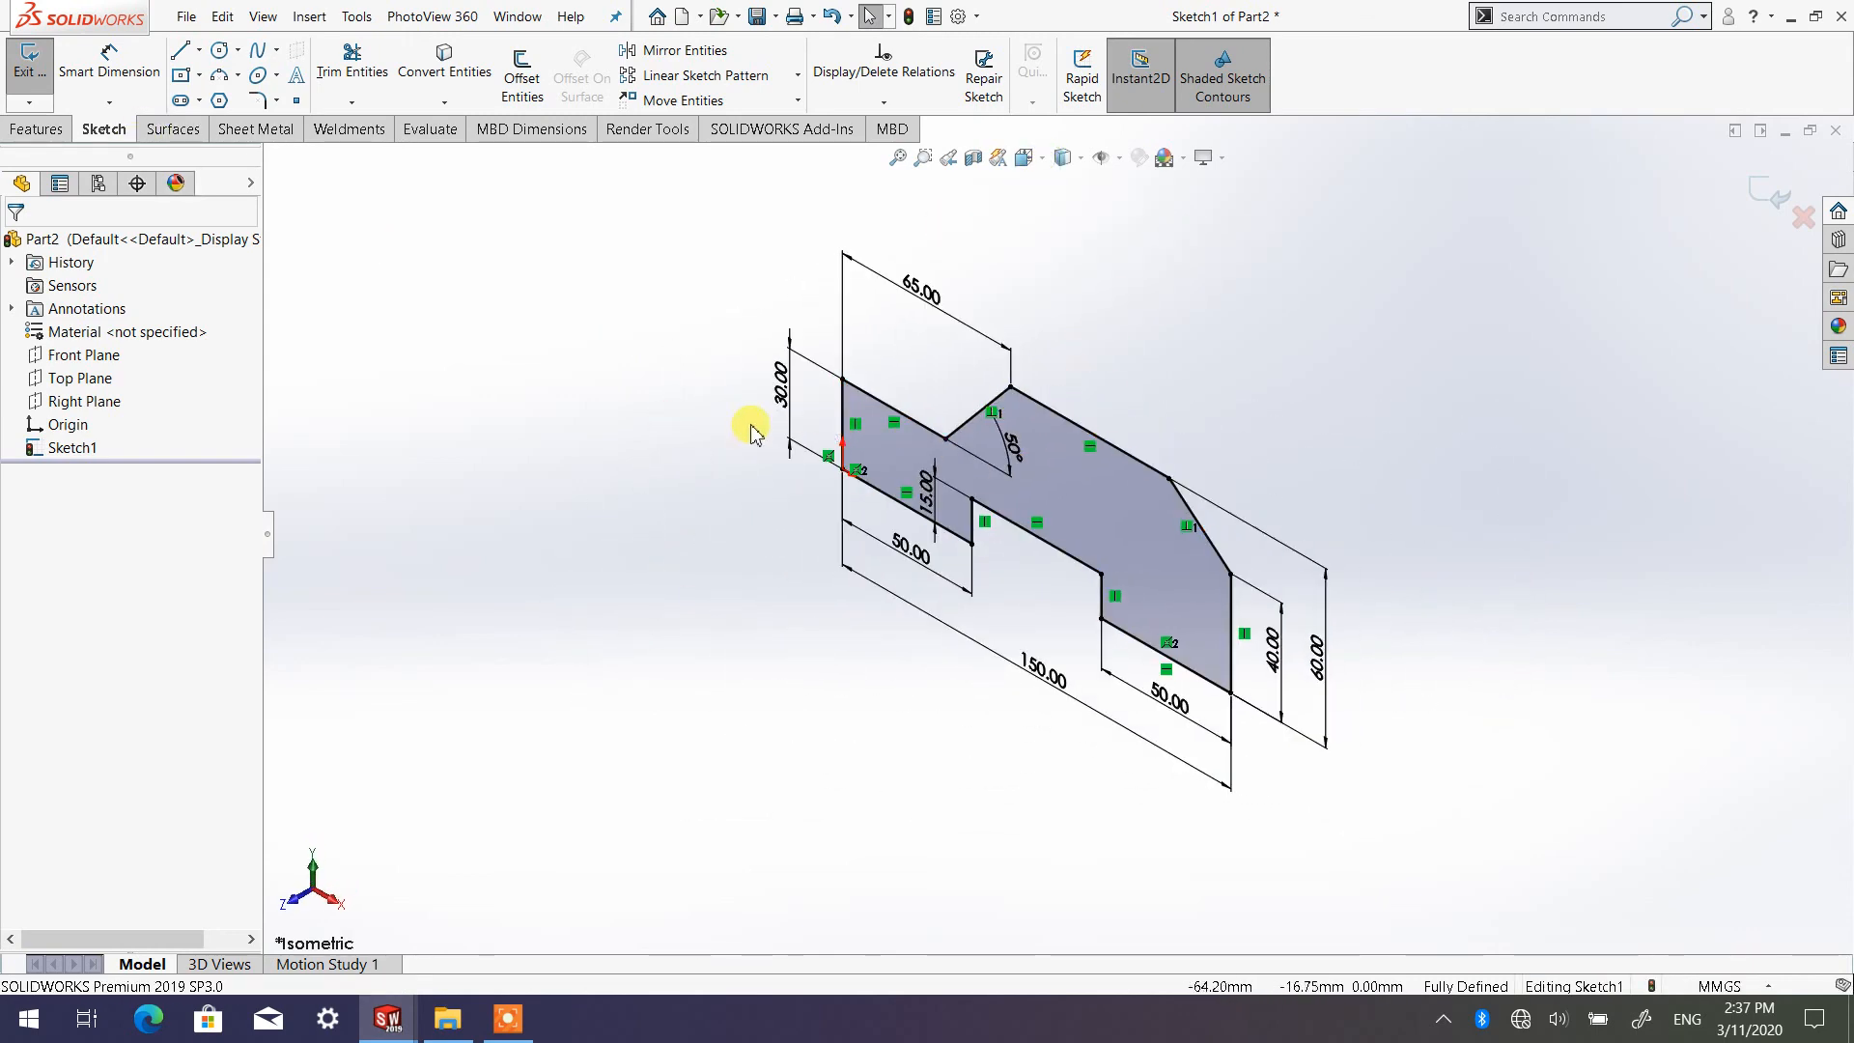
Extrude the dimensioned closed profile into a solid boss with a Mid Plane end condition and a total depth of 60 mm
click(29, 130)
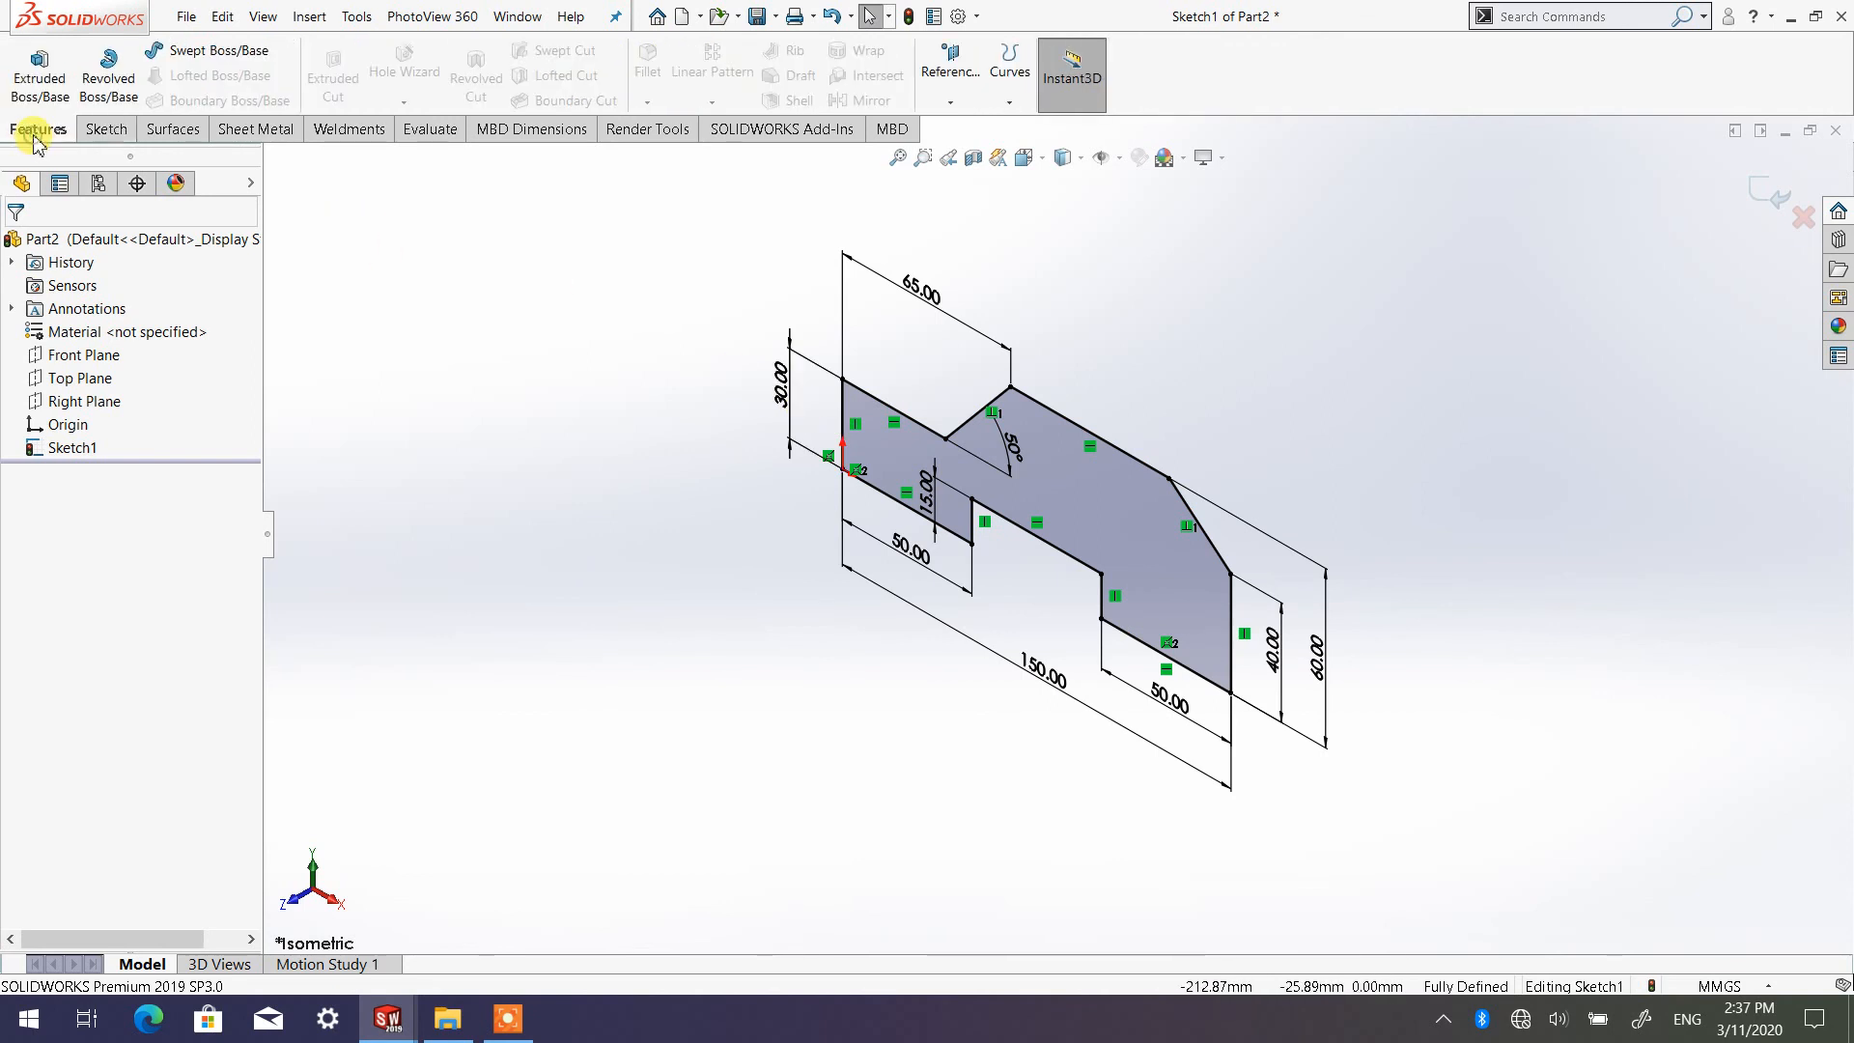
click(43, 87)
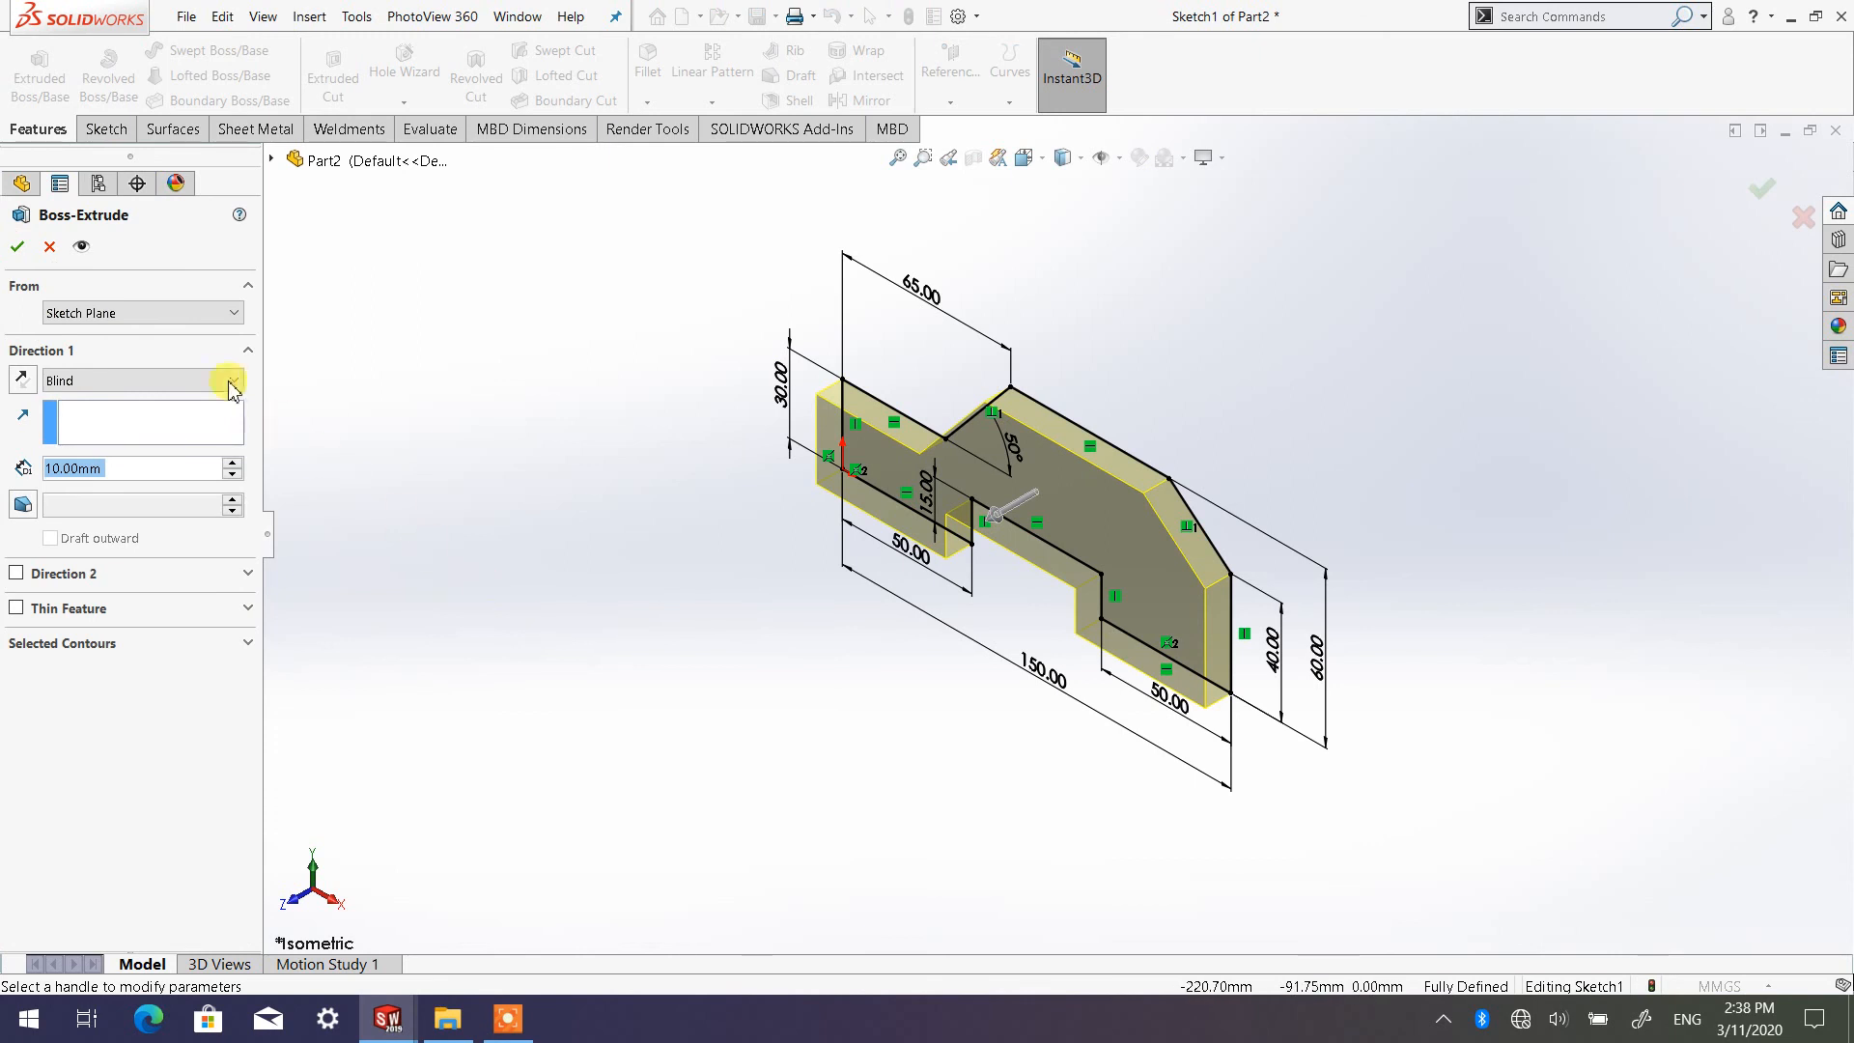
click(232, 464)
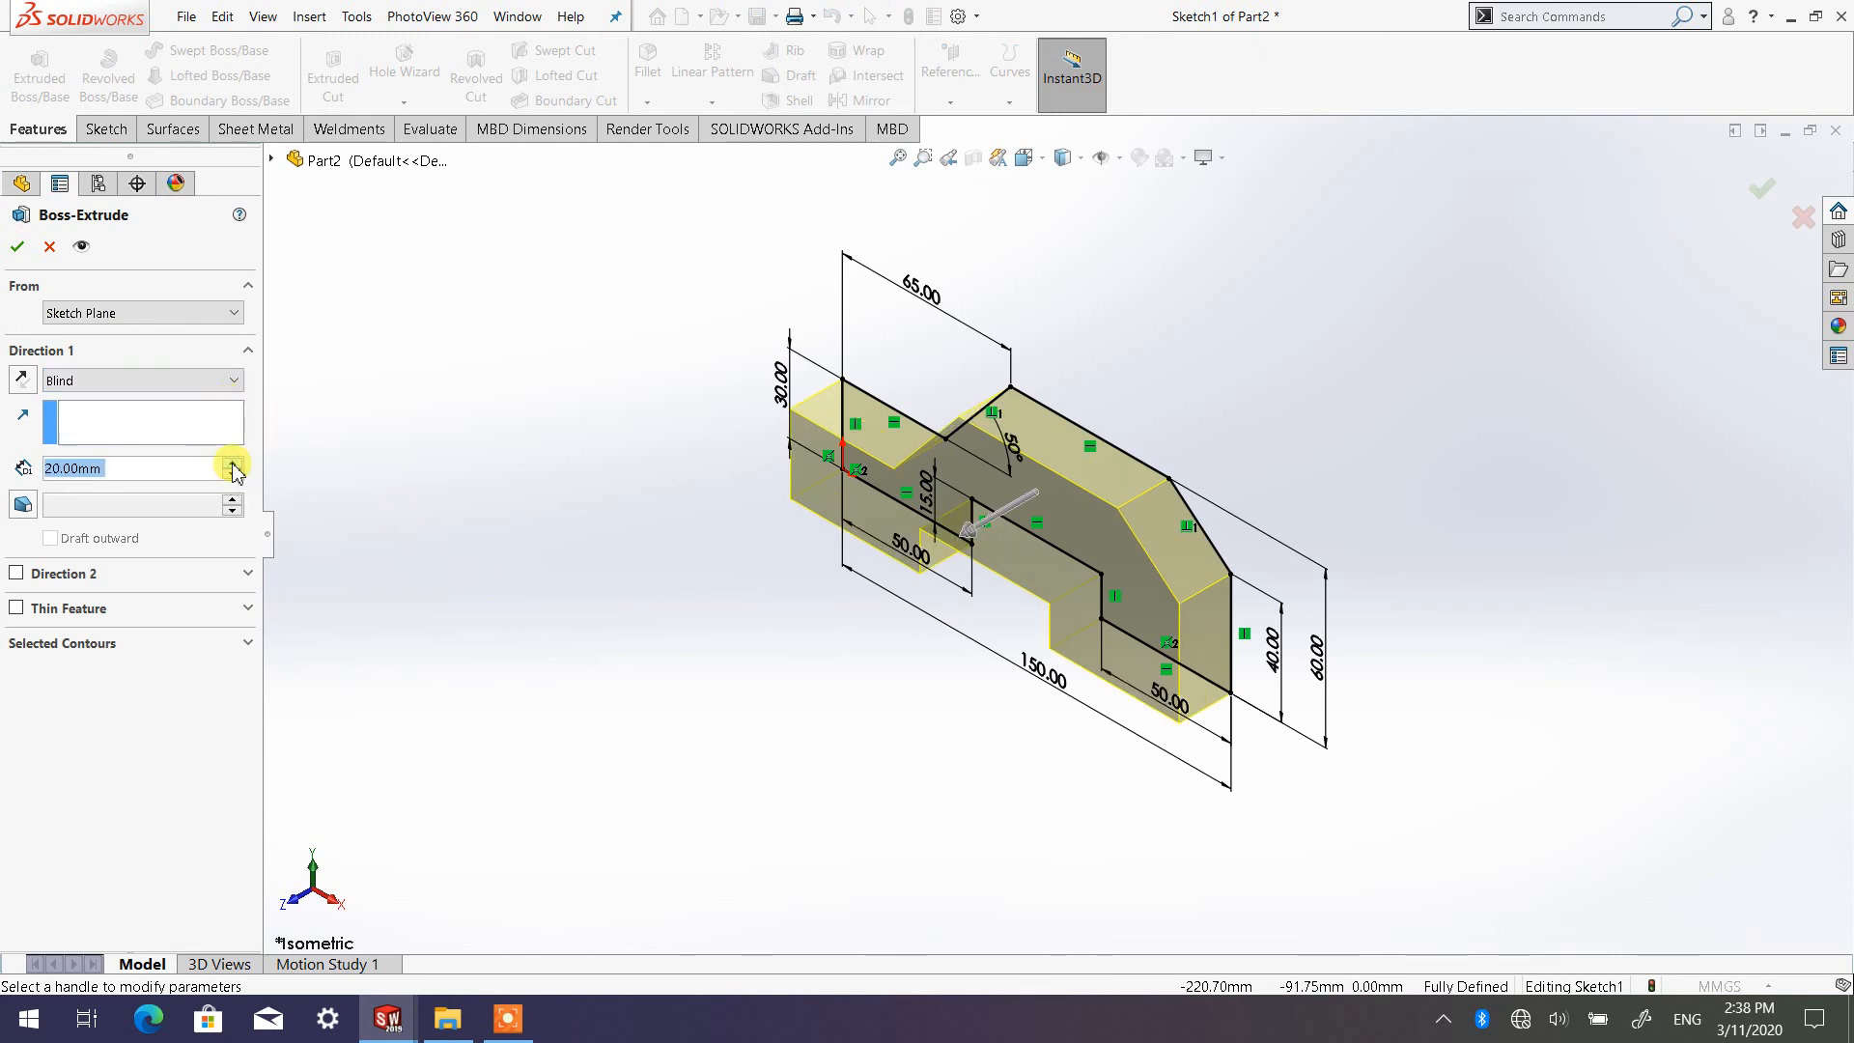
click(232, 464)
click(232, 464)
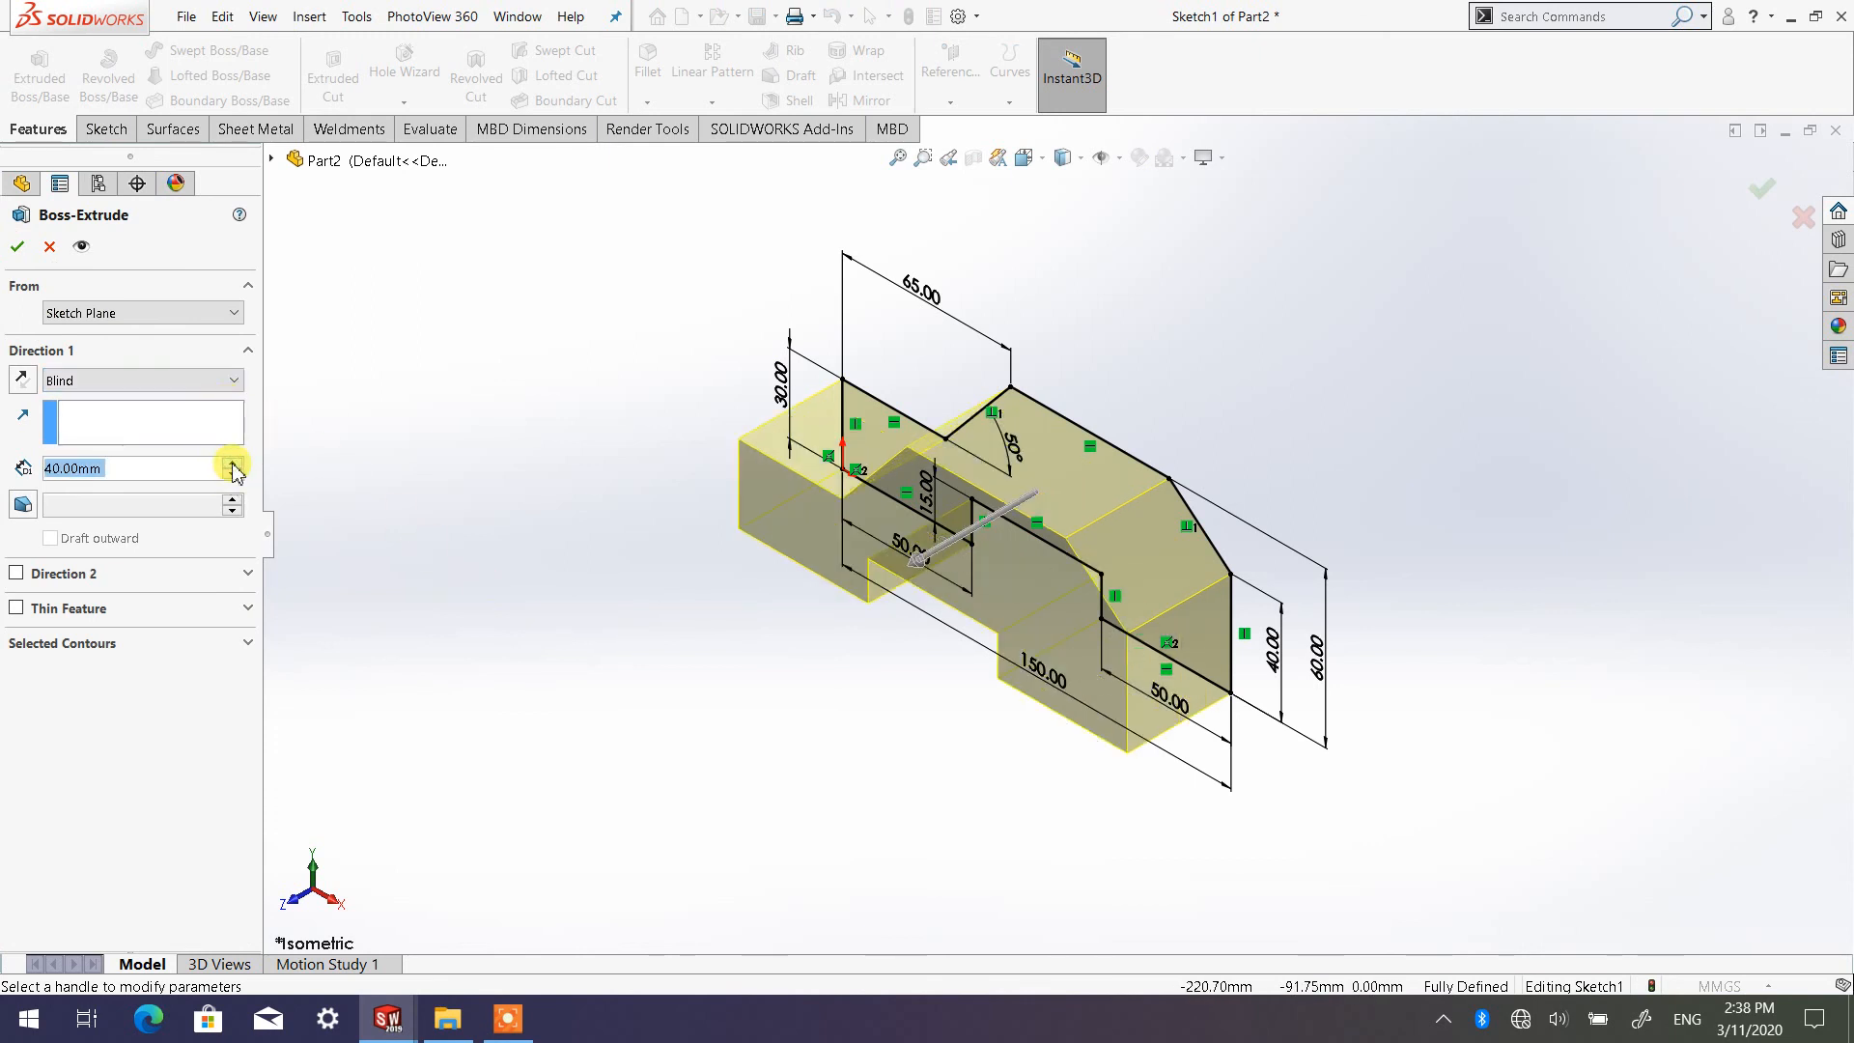
click(204, 385)
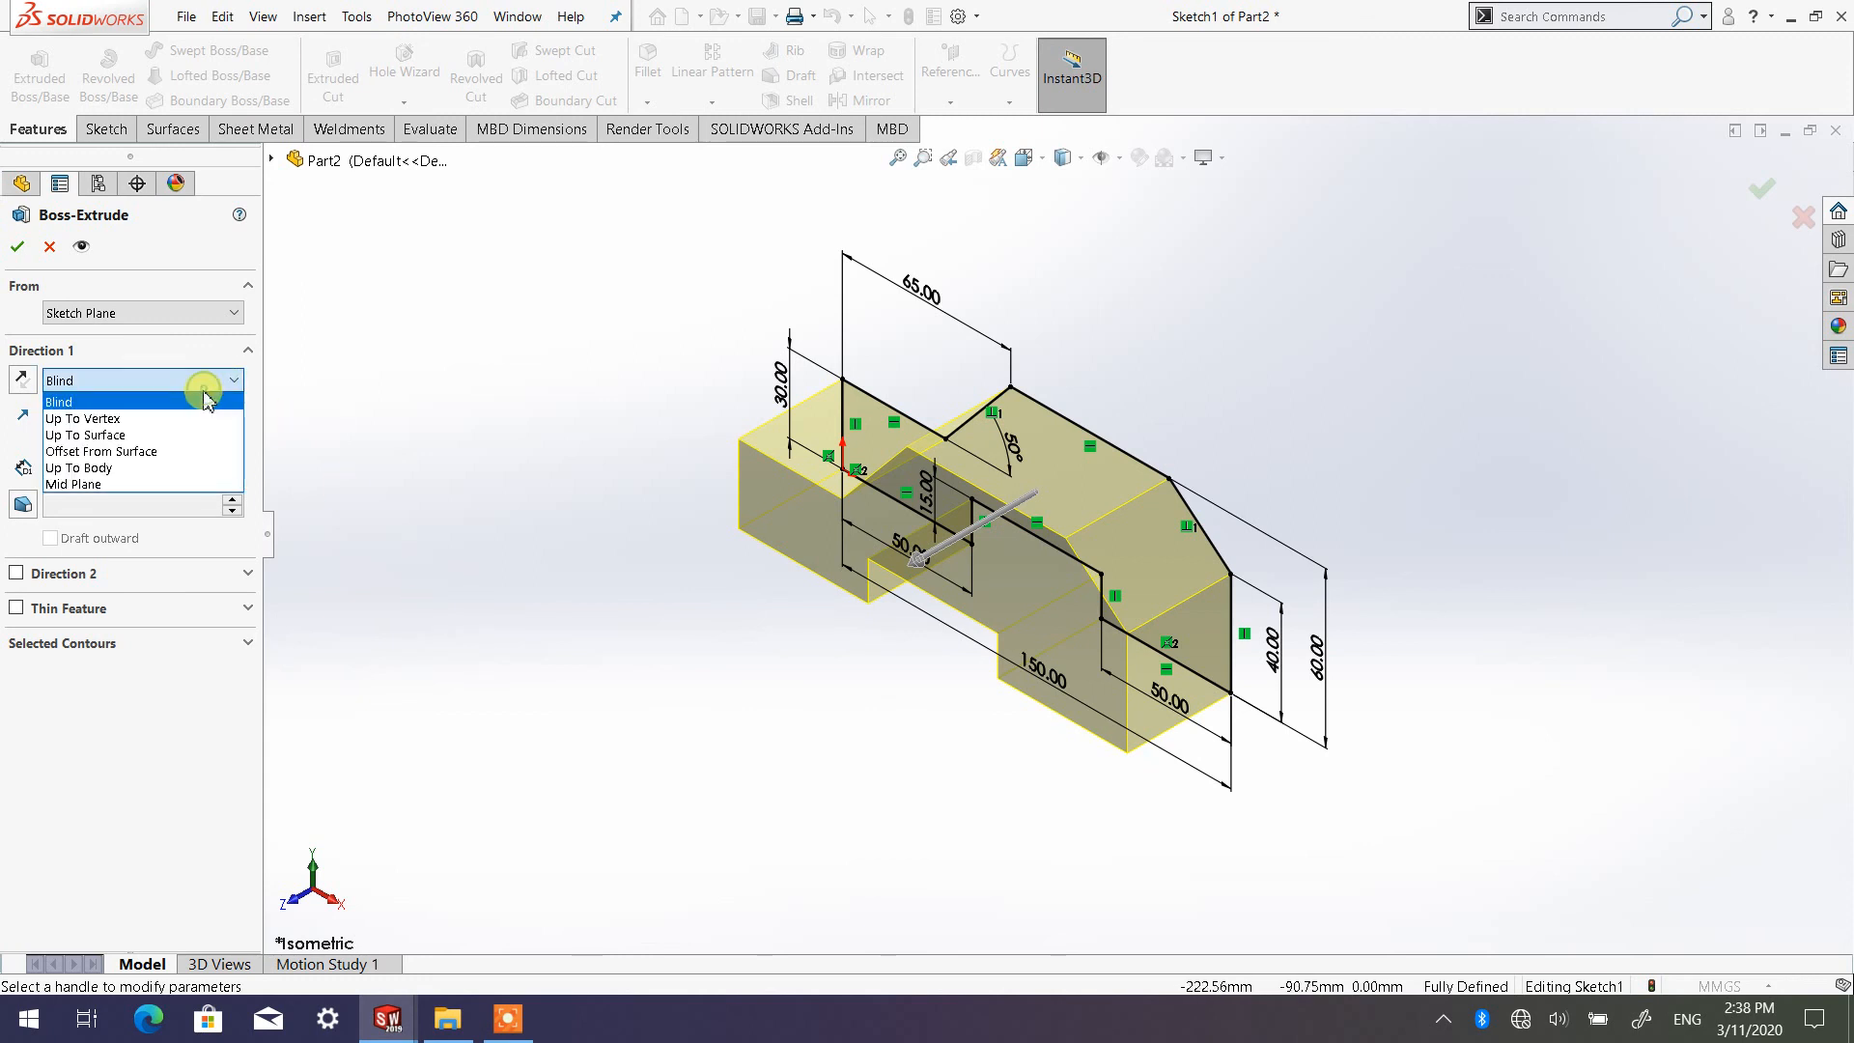
click(179, 486)
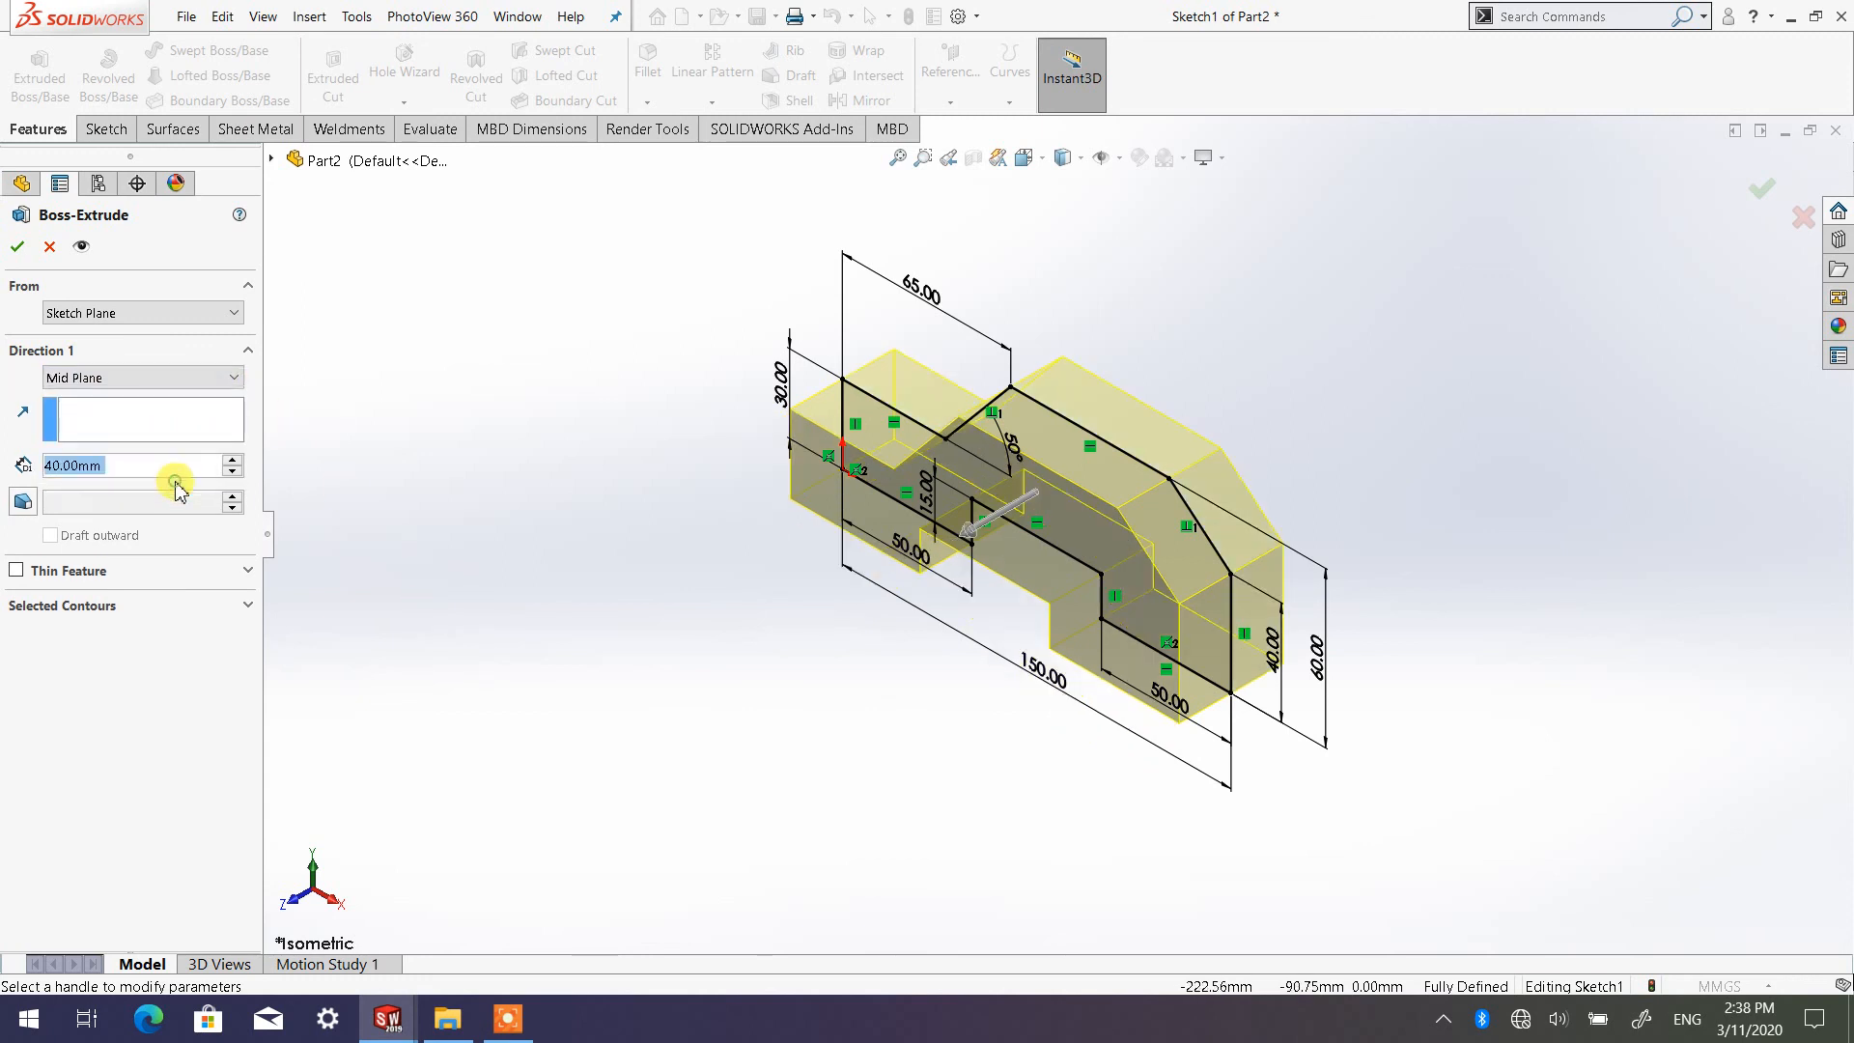
click(232, 462)
click(232, 462)
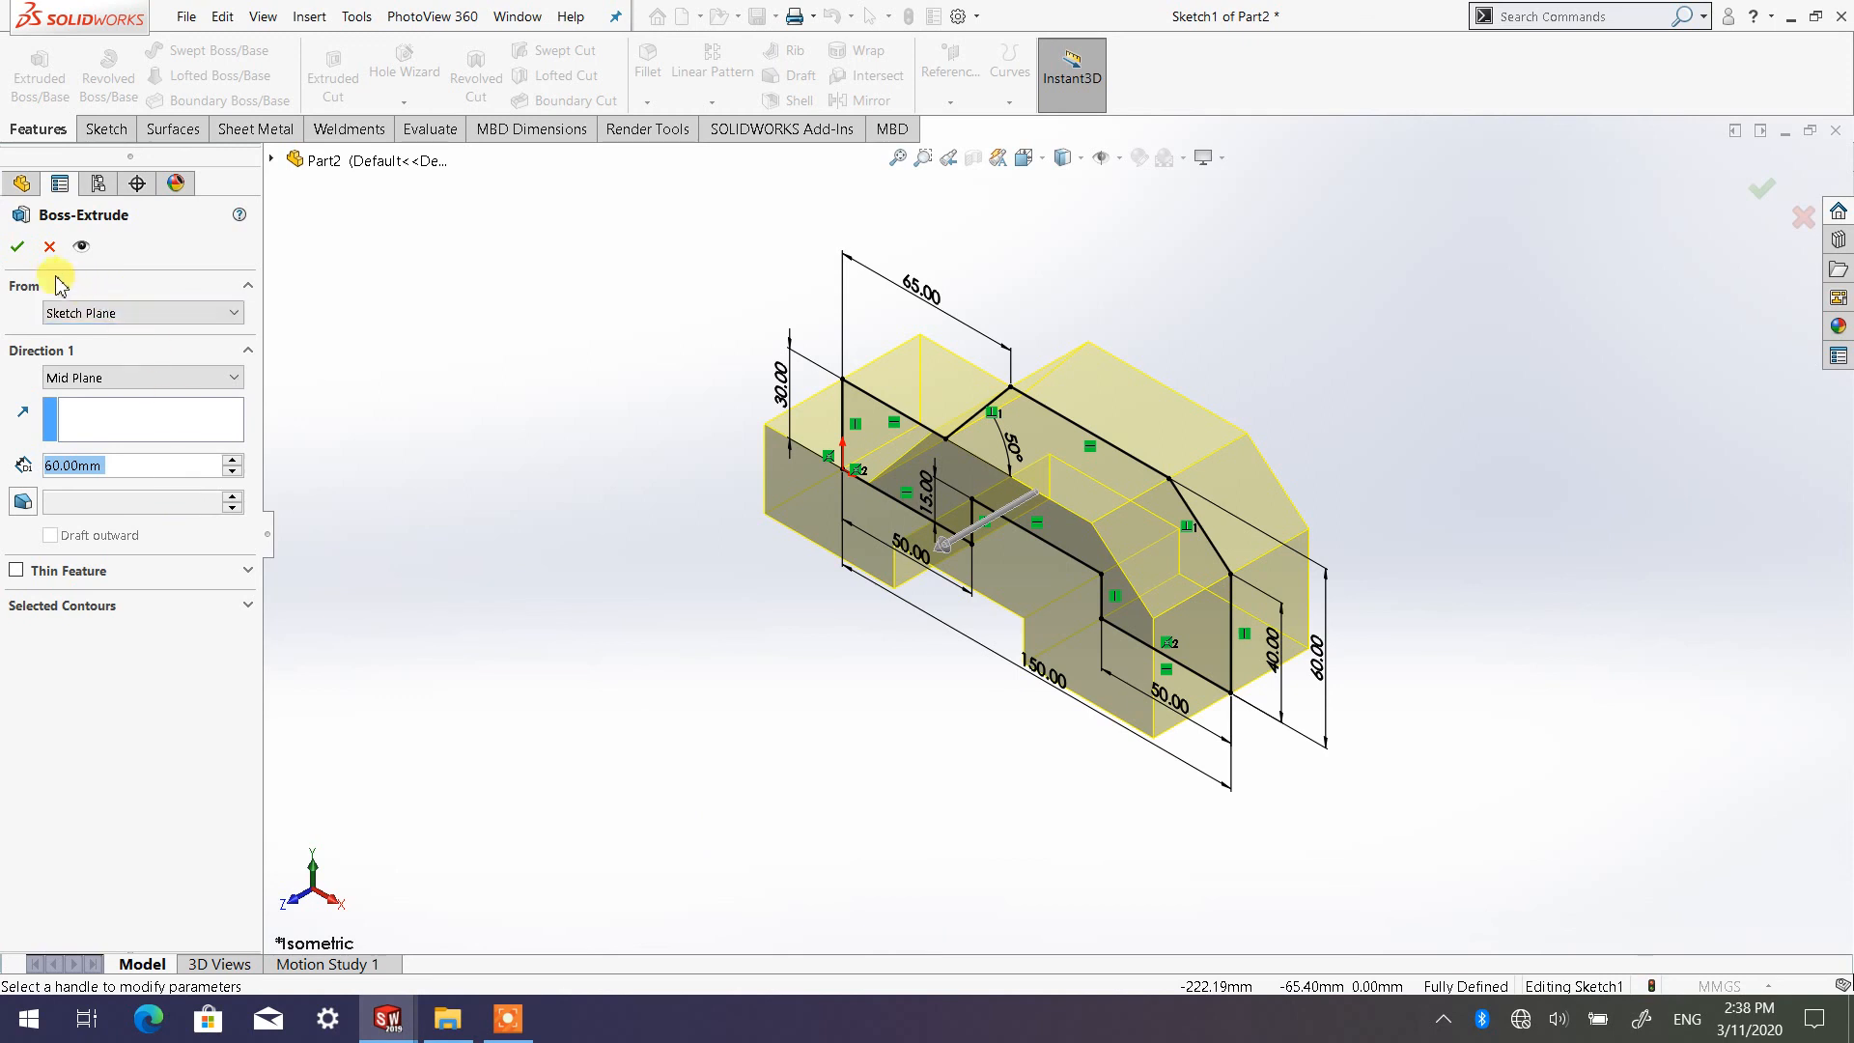
click(17, 249)
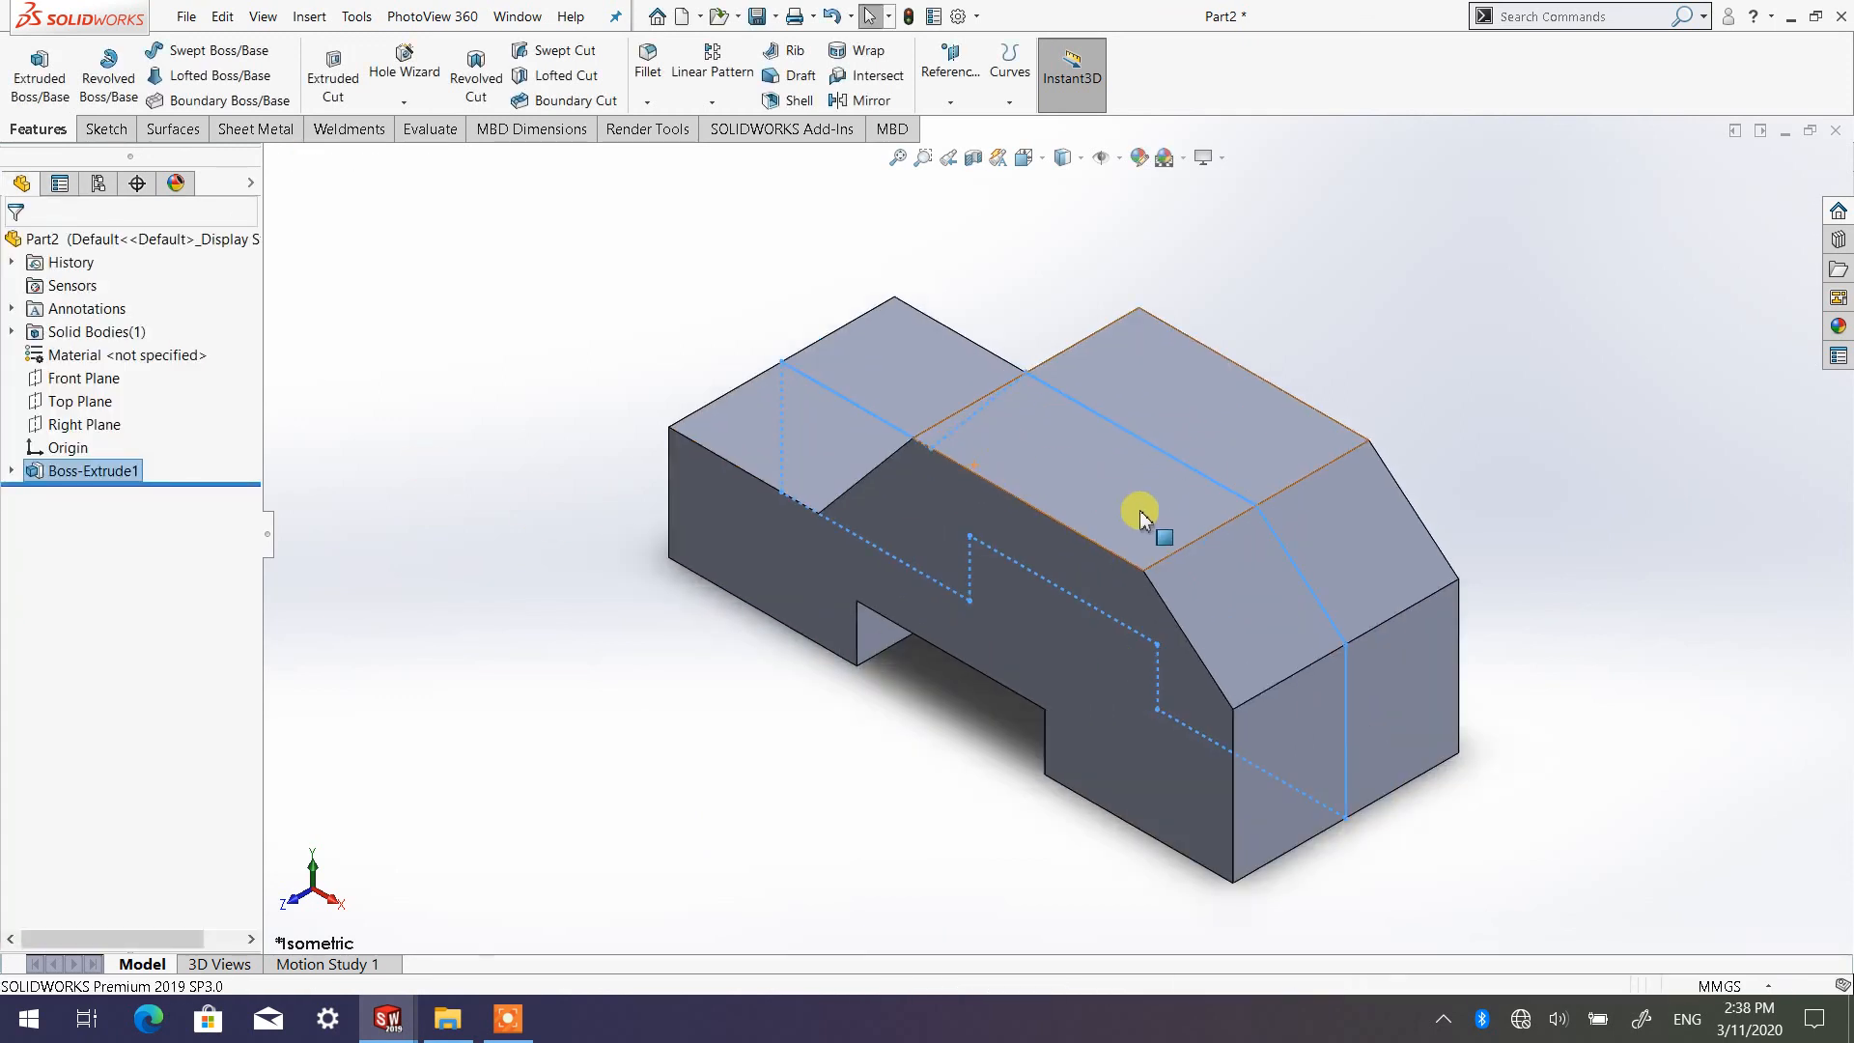
mouse_move(1143, 797)
middle_down()
mouse_move(1239, 646)
mouse_move(1370, 653)
mouse_move(1187, 769)
mouse_move(1105, 497)
mouse_move(747, 576)
mouse_move(836, 452)
mouse_move(1184, 560)
mouse_move(1171, 722)
mouse_move(1108, 736)
mouse_move(1416, 641)
middle_up()
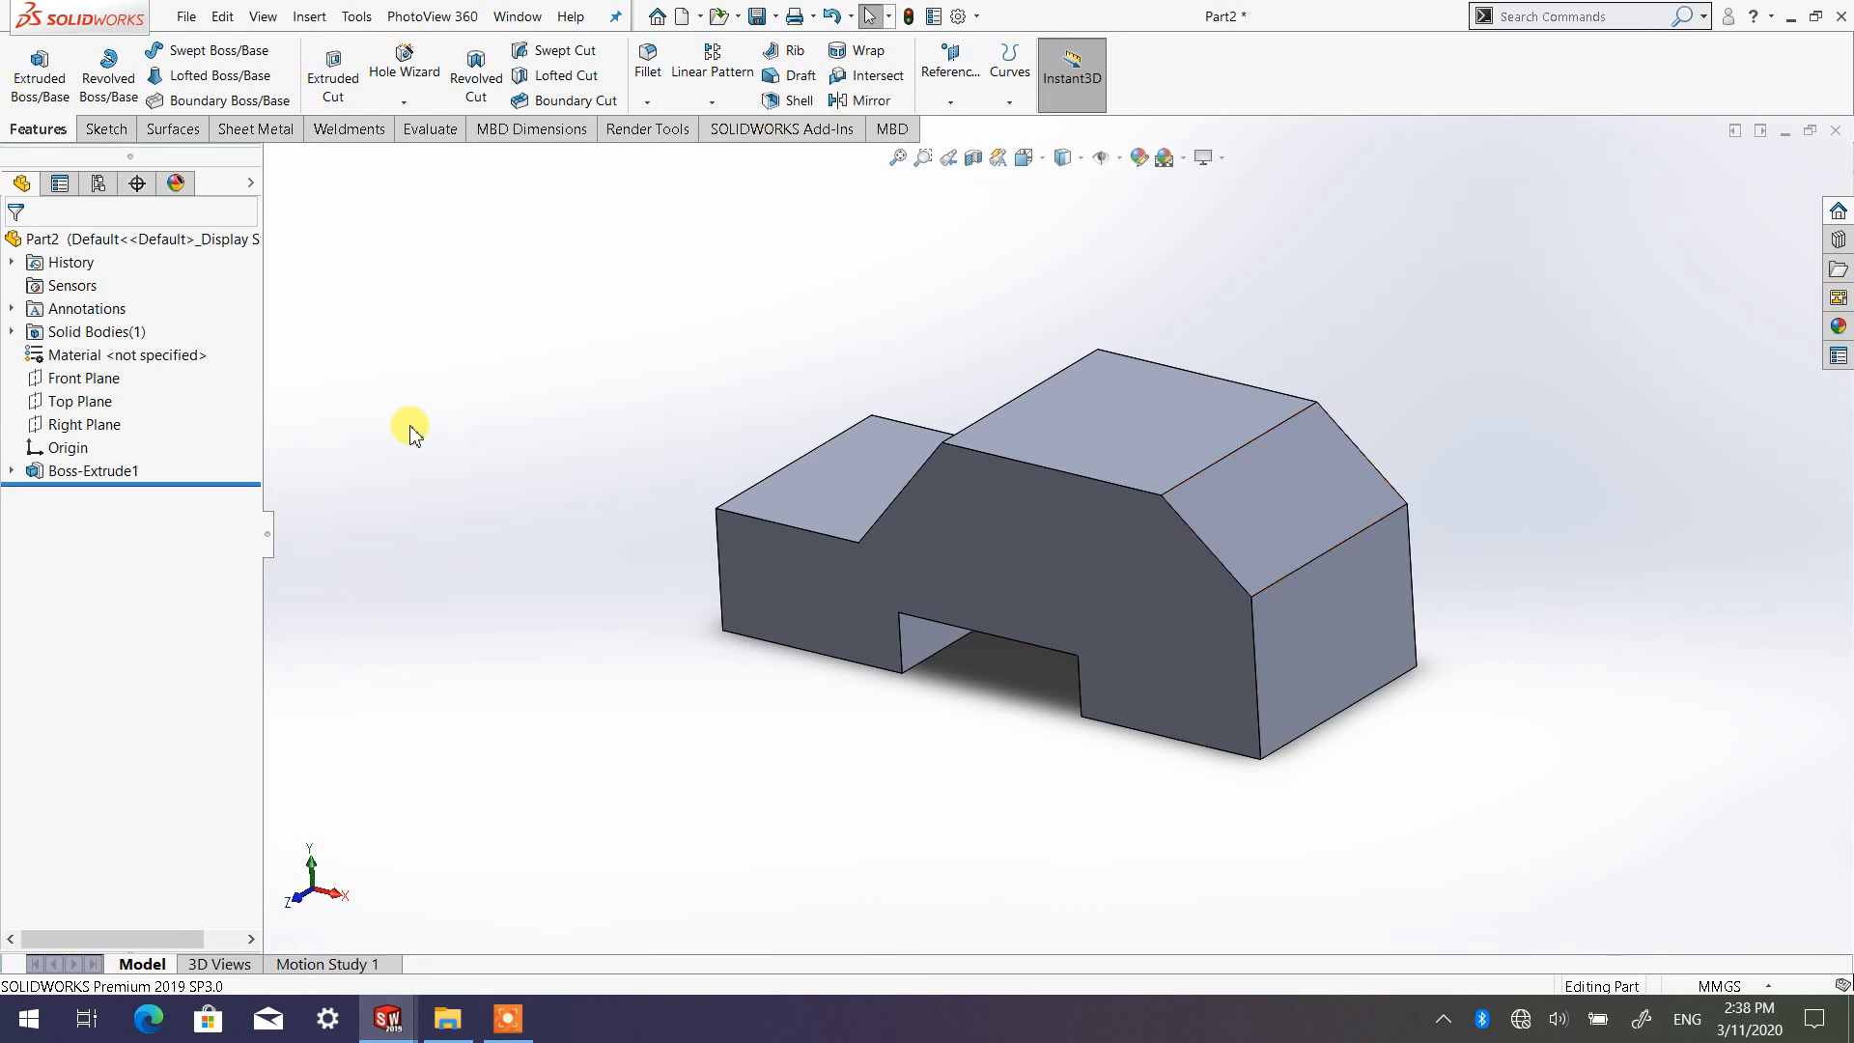
click(104, 130)
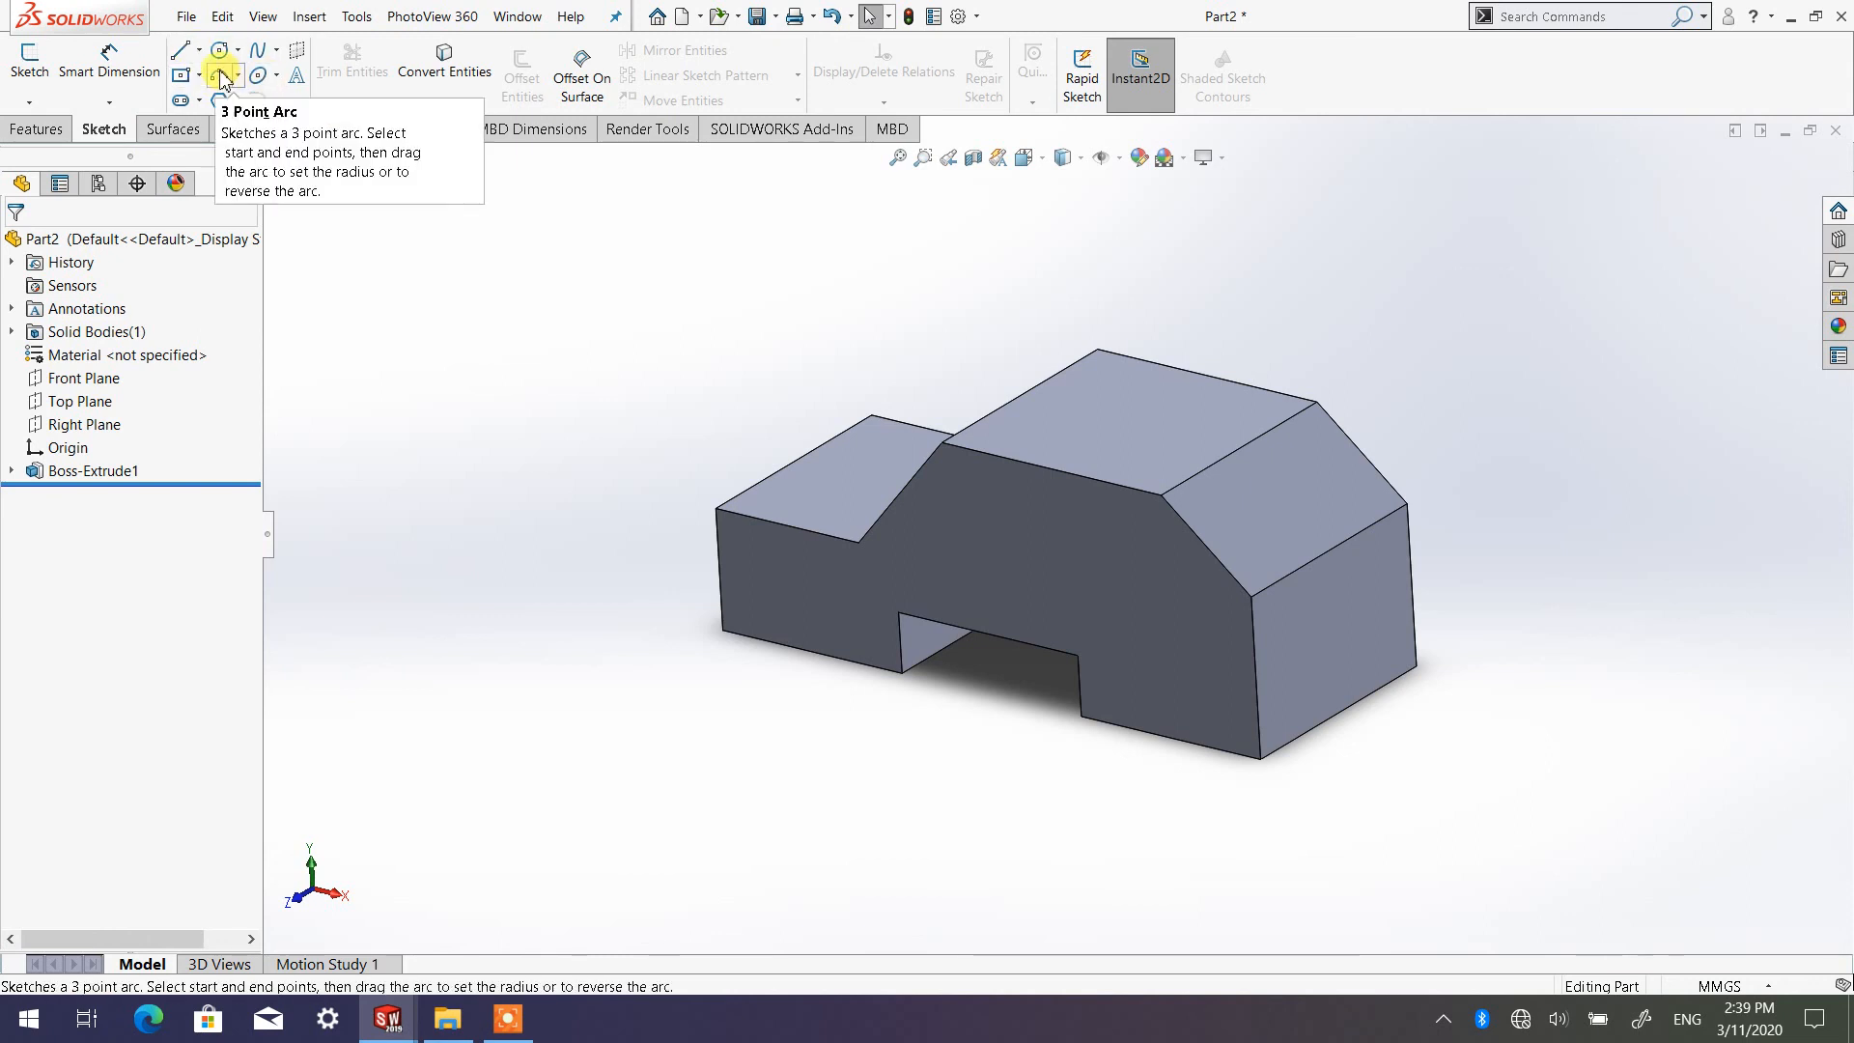
click(47, 134)
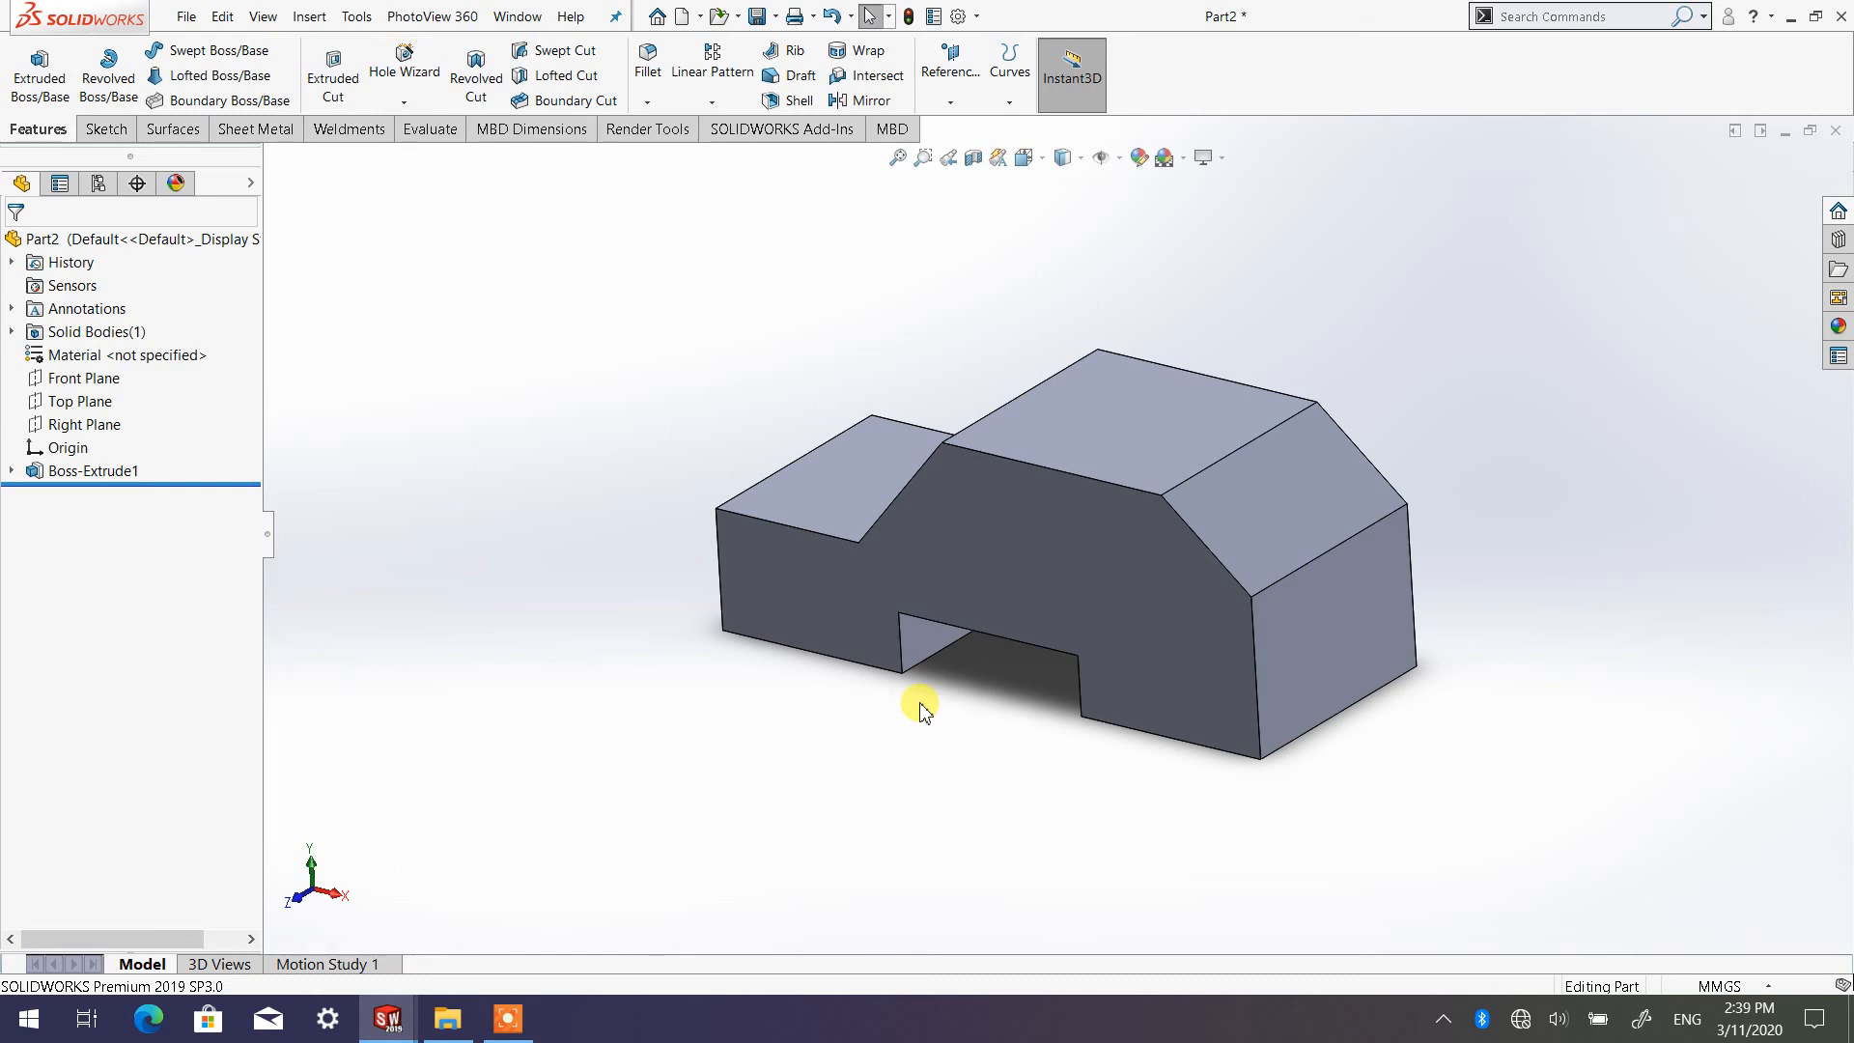
click(508, 1018)
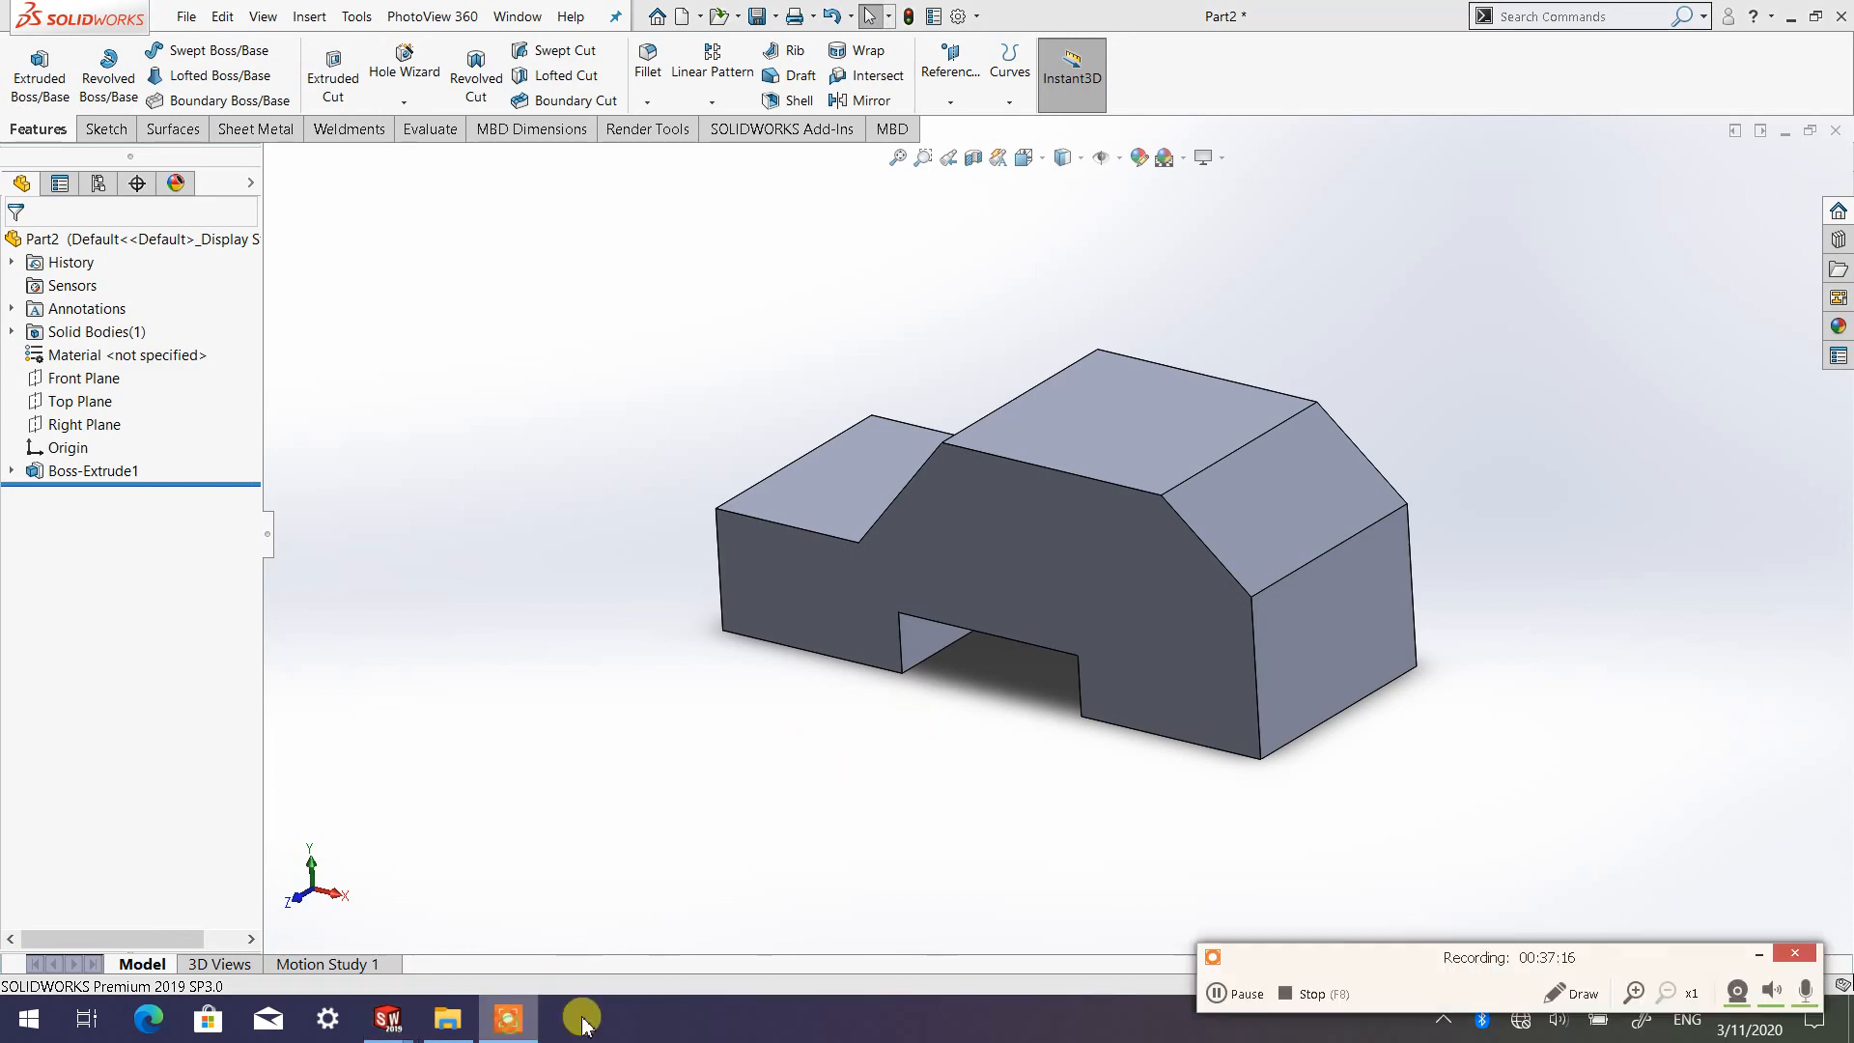